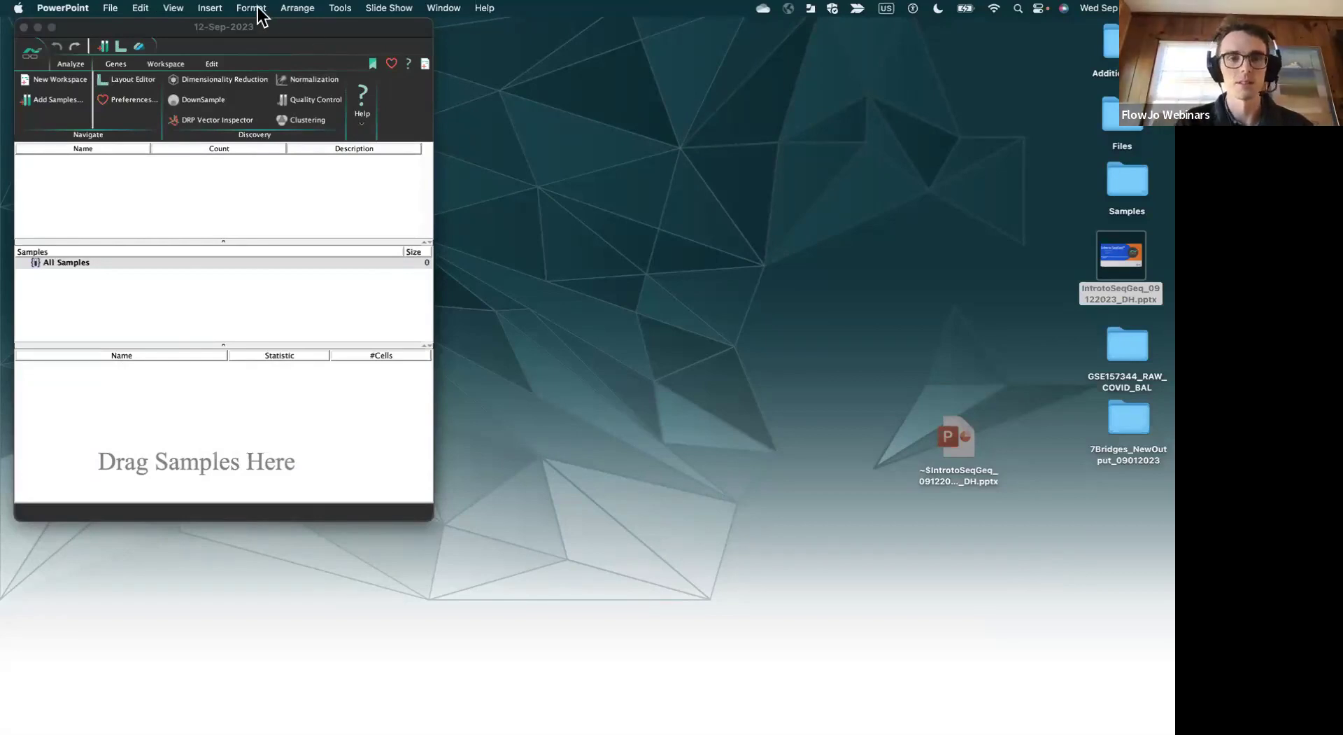
- Open the 7Bridges_NewOutput_09012023 folder from the desktop in Finder and place its window beside the empty SeqGeq workspace
left_click_drag(225, 23, 231, 63)
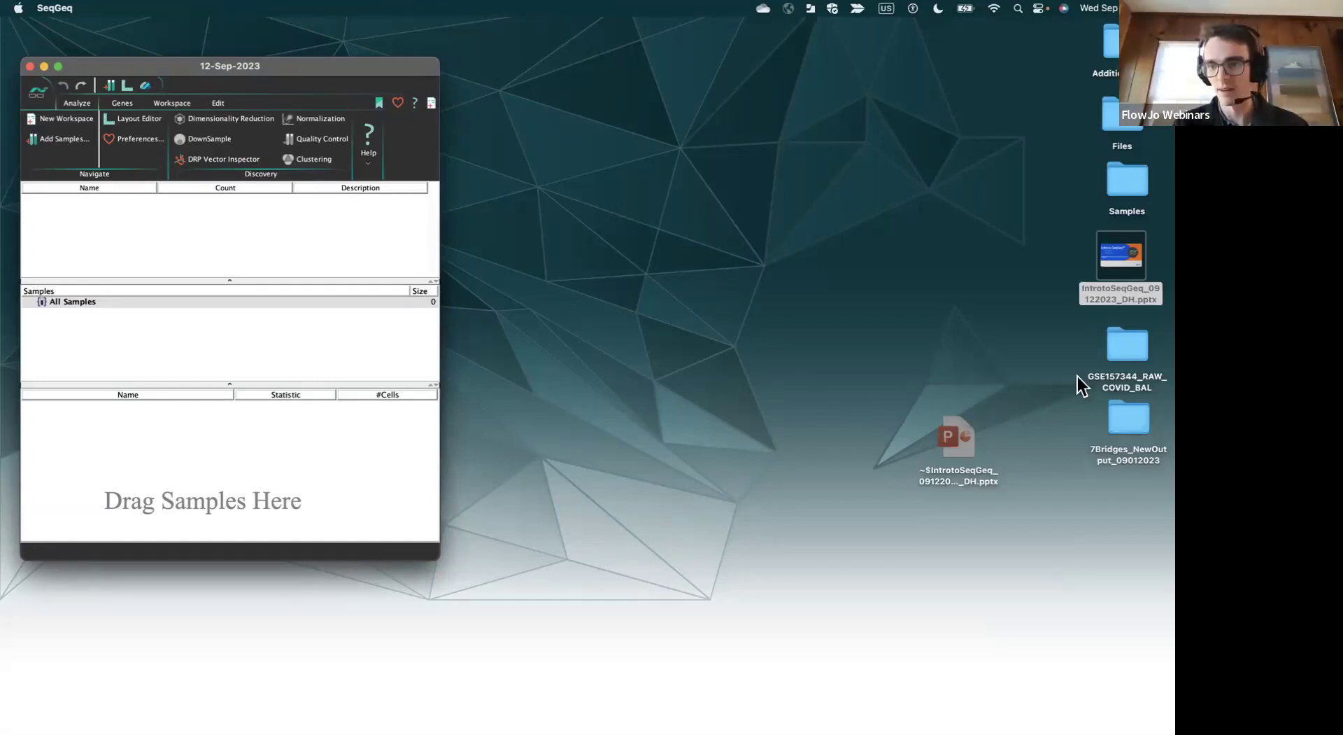
left_click(1129, 421)
double_click(1131, 424)
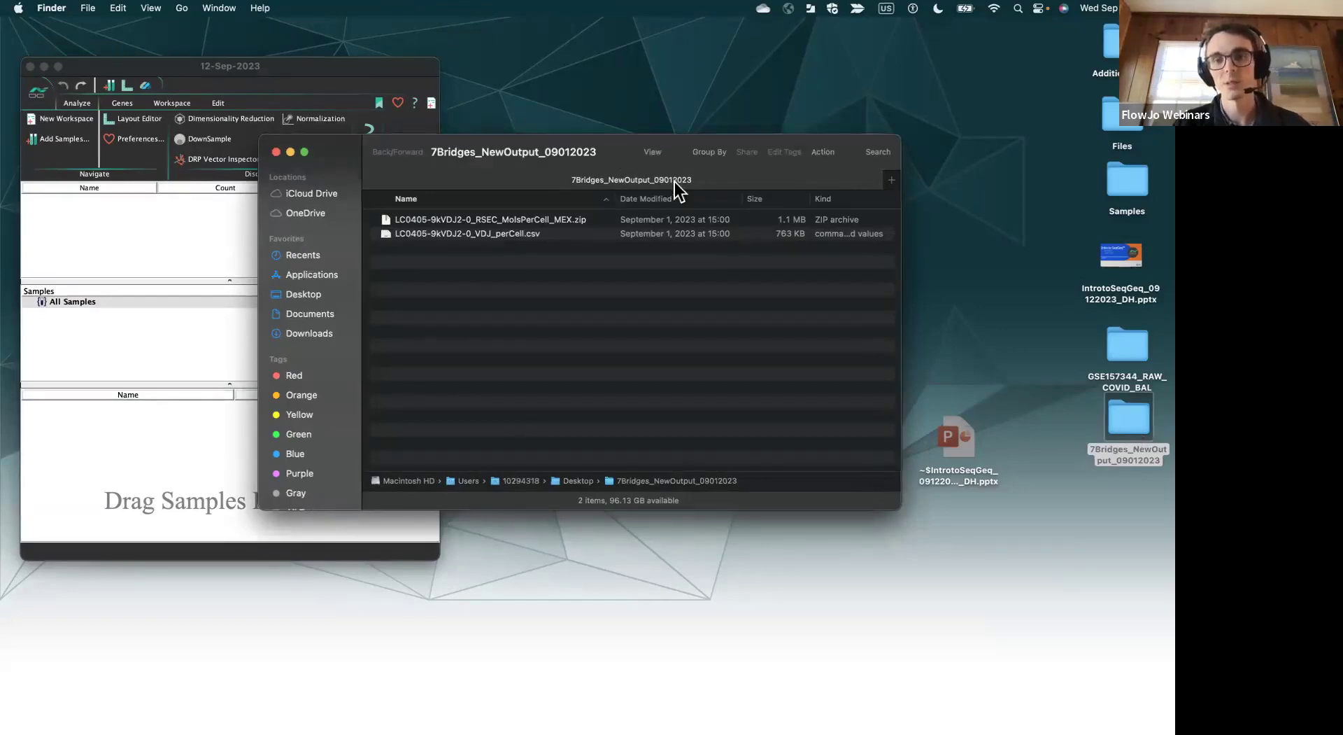
left_click_drag(619, 147, 803, 218)
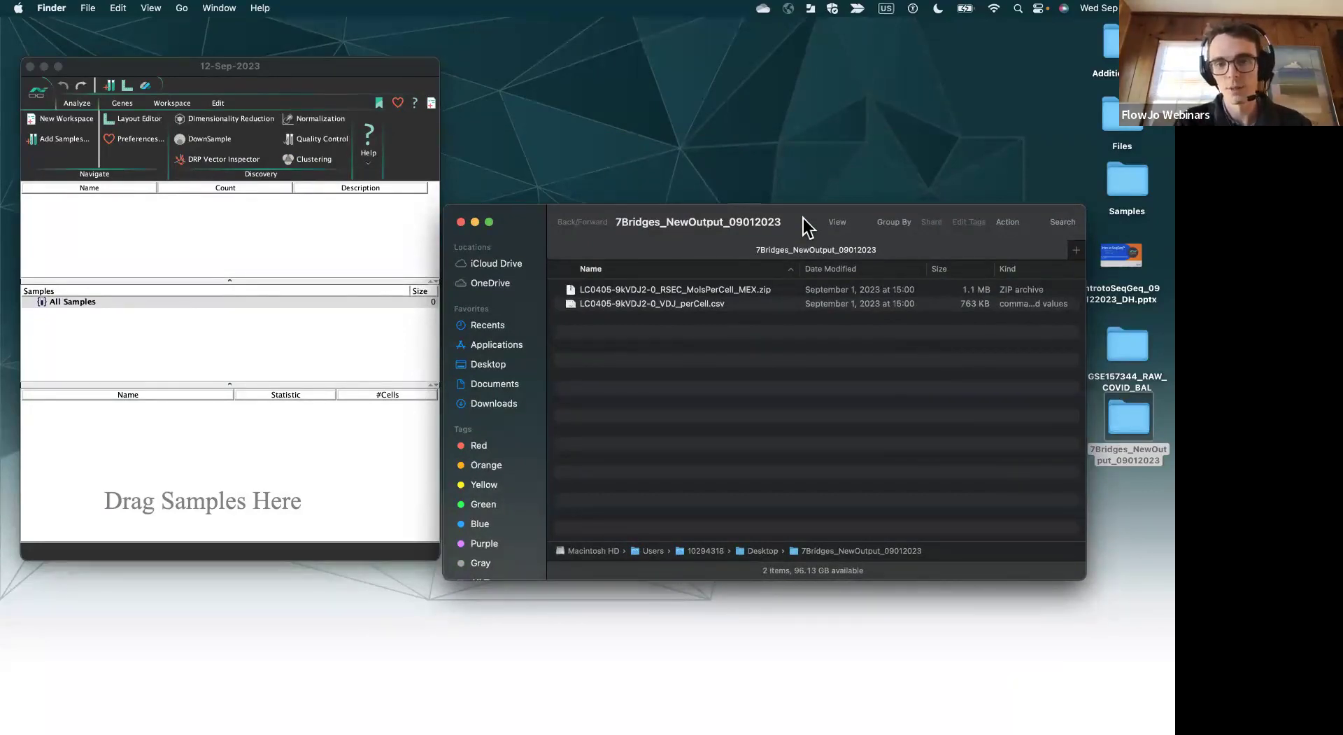
- Extract LC0405-9kVDJ2-0_RSEC_MolsPerCell_MEX.zip and expand the extracted folder to list its files
left_click(758, 290)
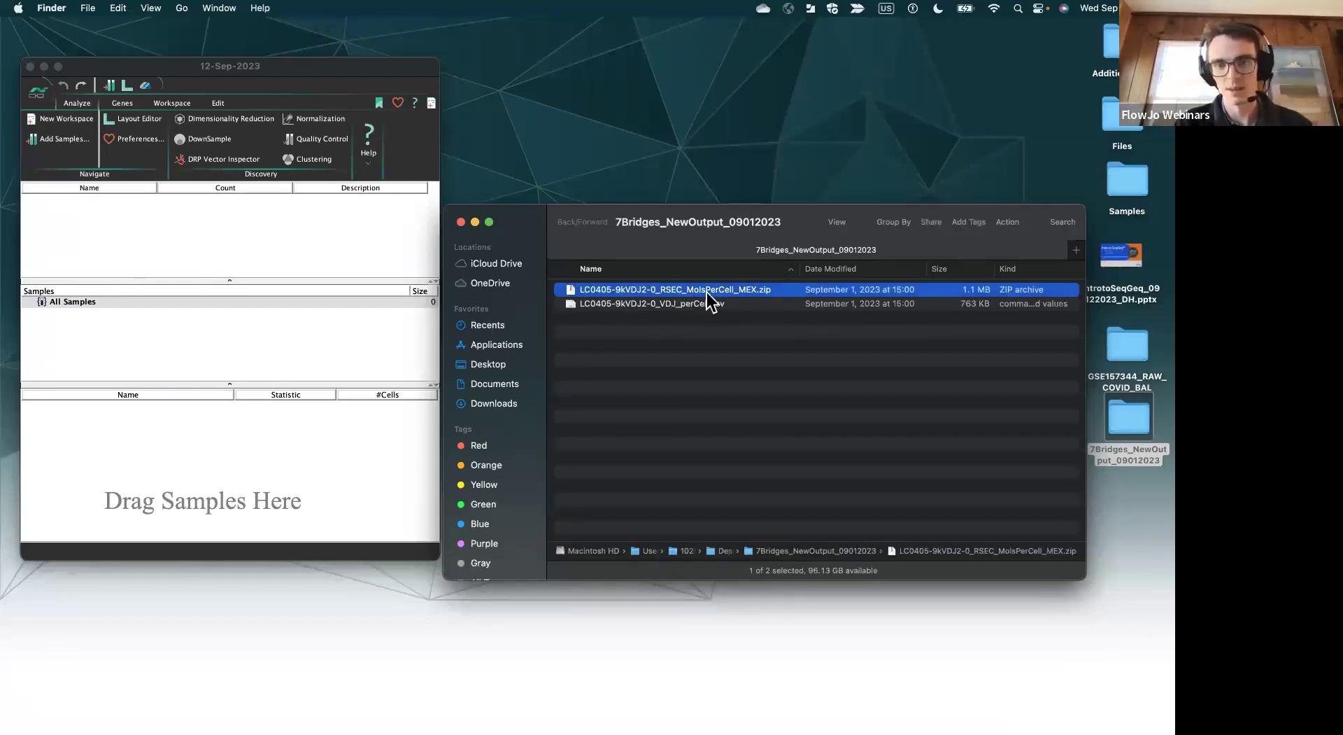
double_click(754, 291)
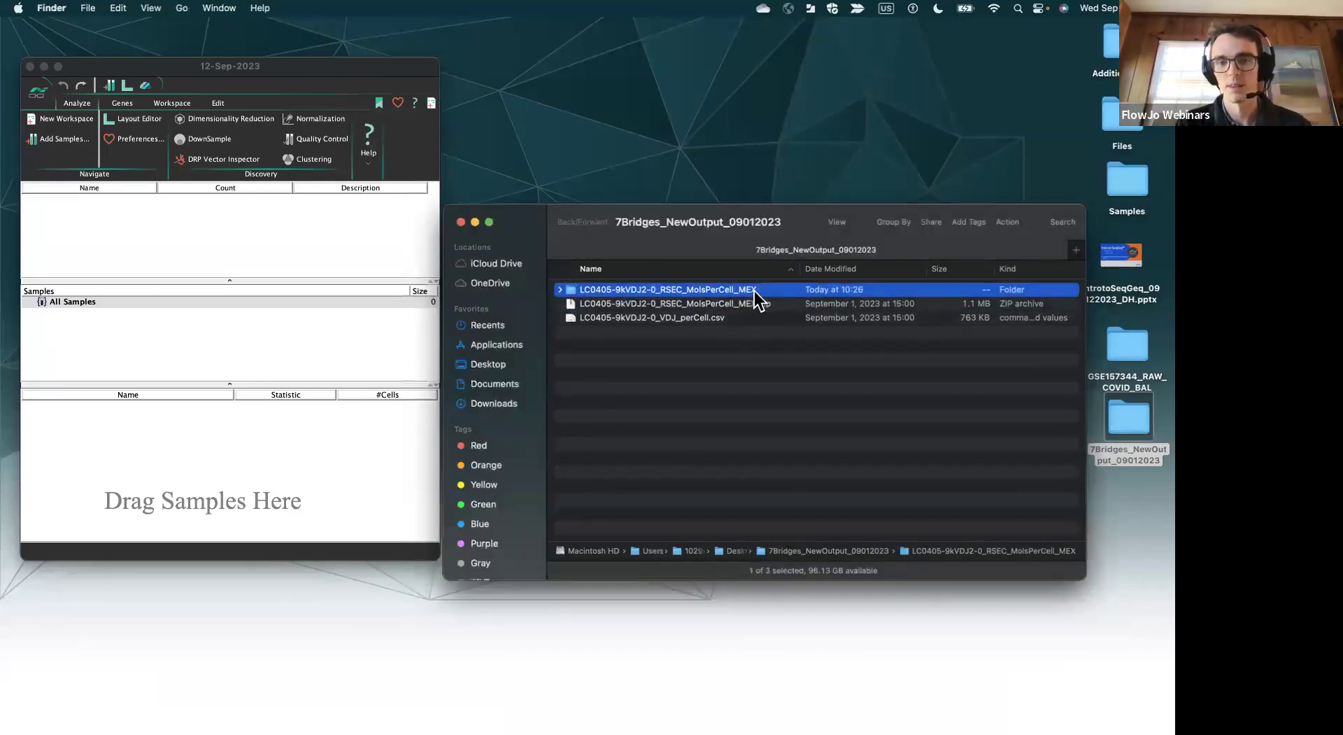
left_click(561, 290)
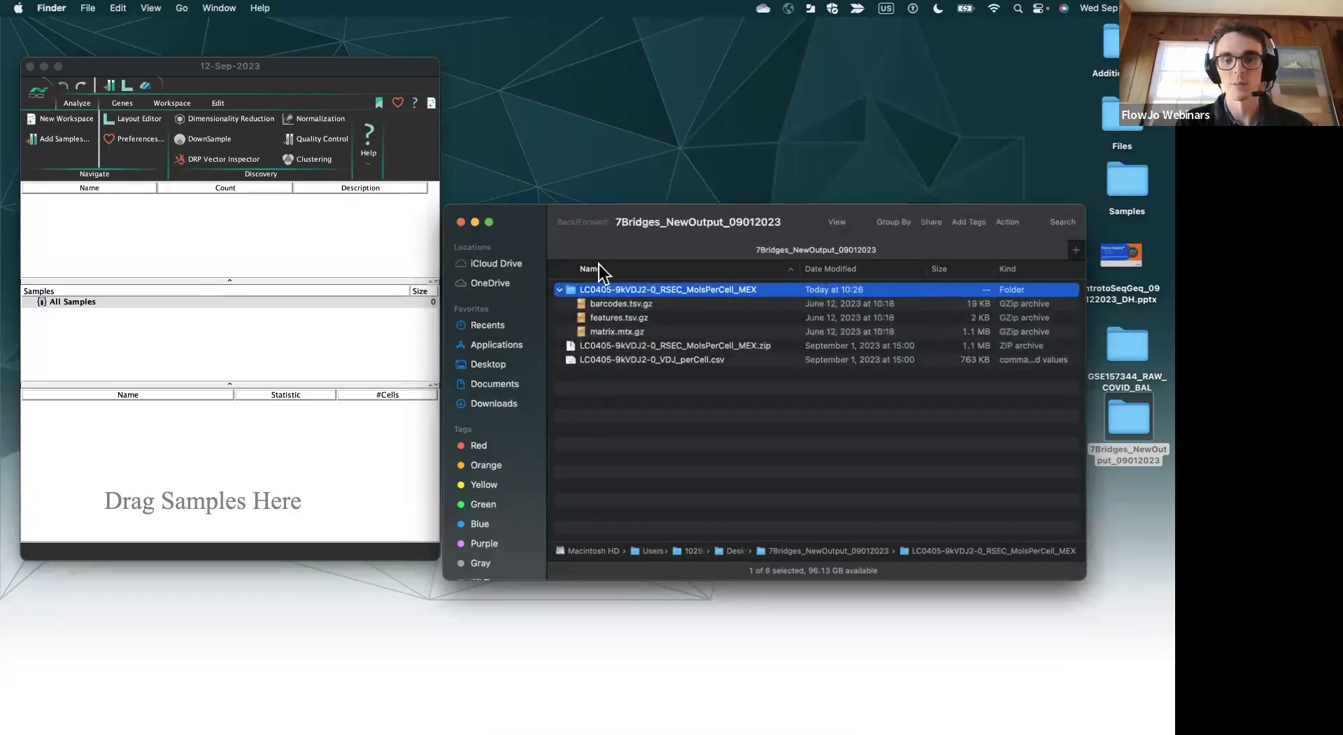
- Decompress the matrix.mtx.gz, features.tsv.gz and barcodes.tsv.gz archives inside the extracted MEX folder
left_click(613, 332)
double_click(613, 332)
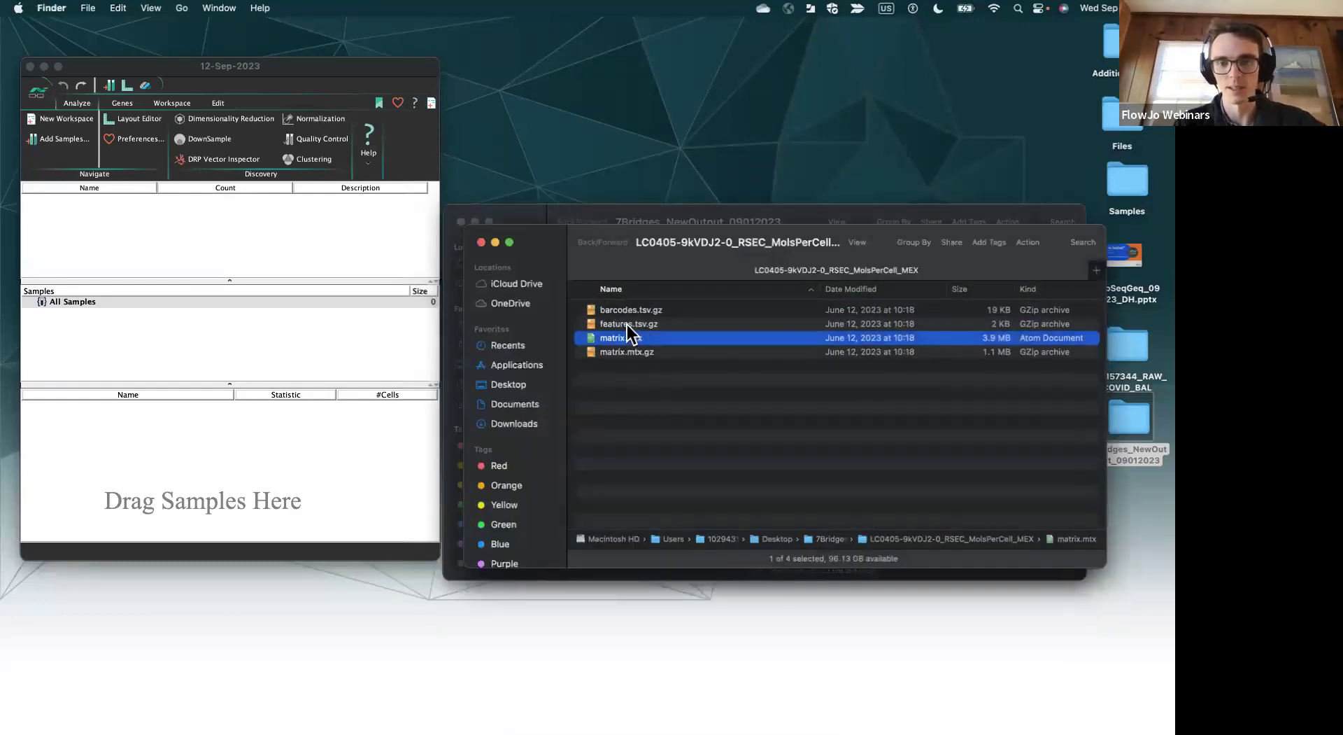
double_click(629, 324)
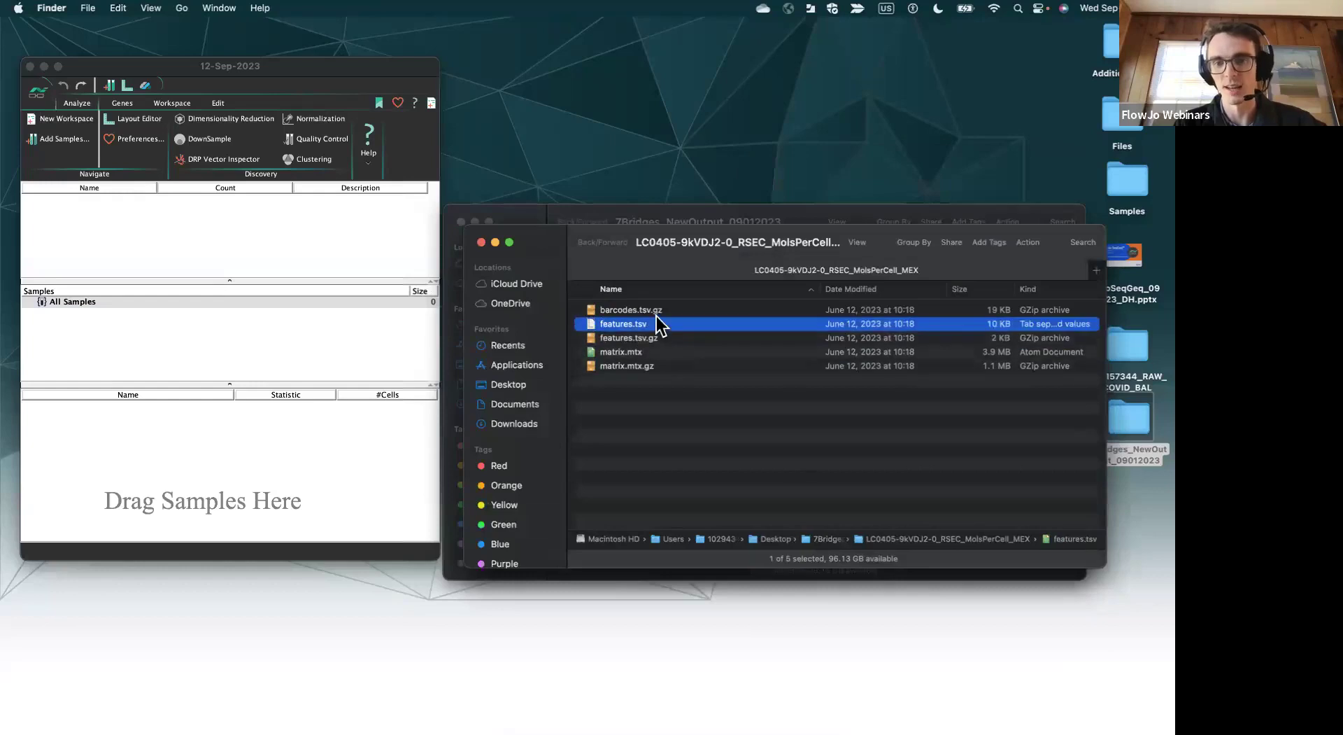
left_click(620, 311)
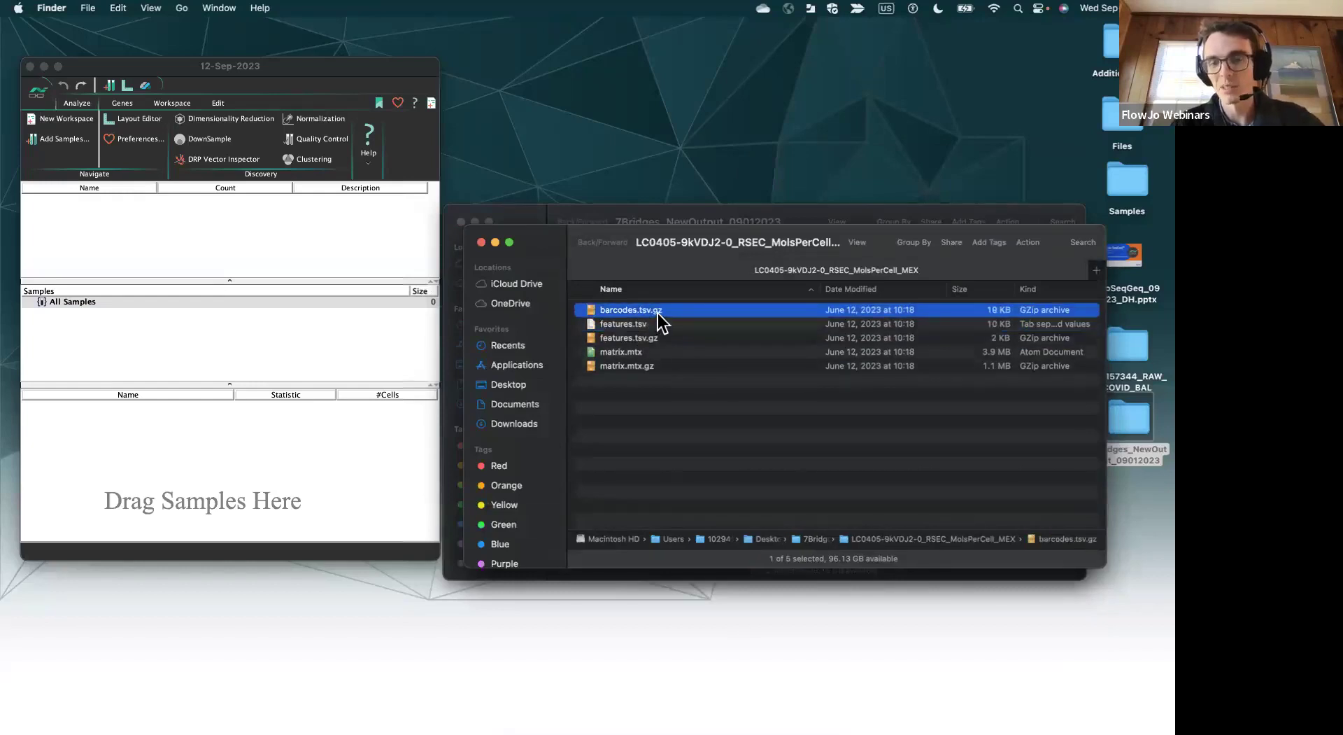
double_click(654, 308)
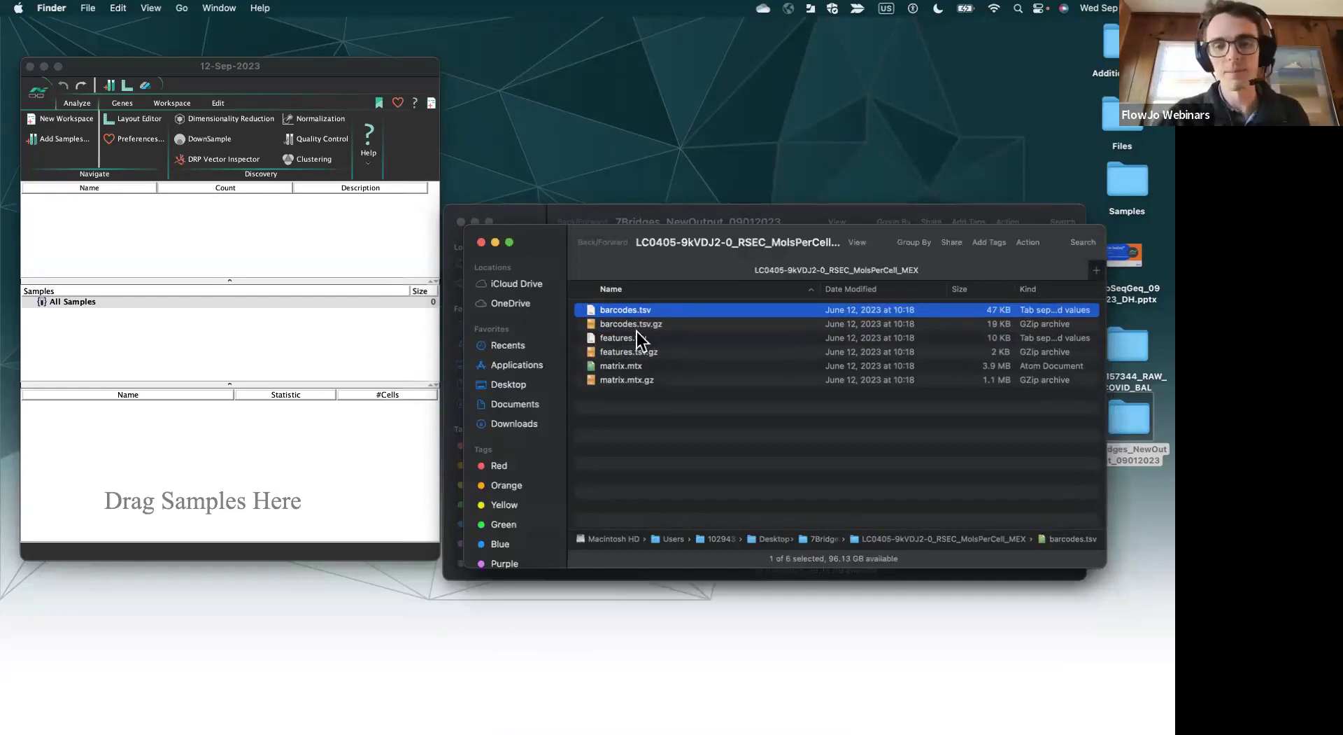
- Load the decompressed matrix.mtx file from Finder into the SeqGeq workspace as a sample
left_click(644, 367)
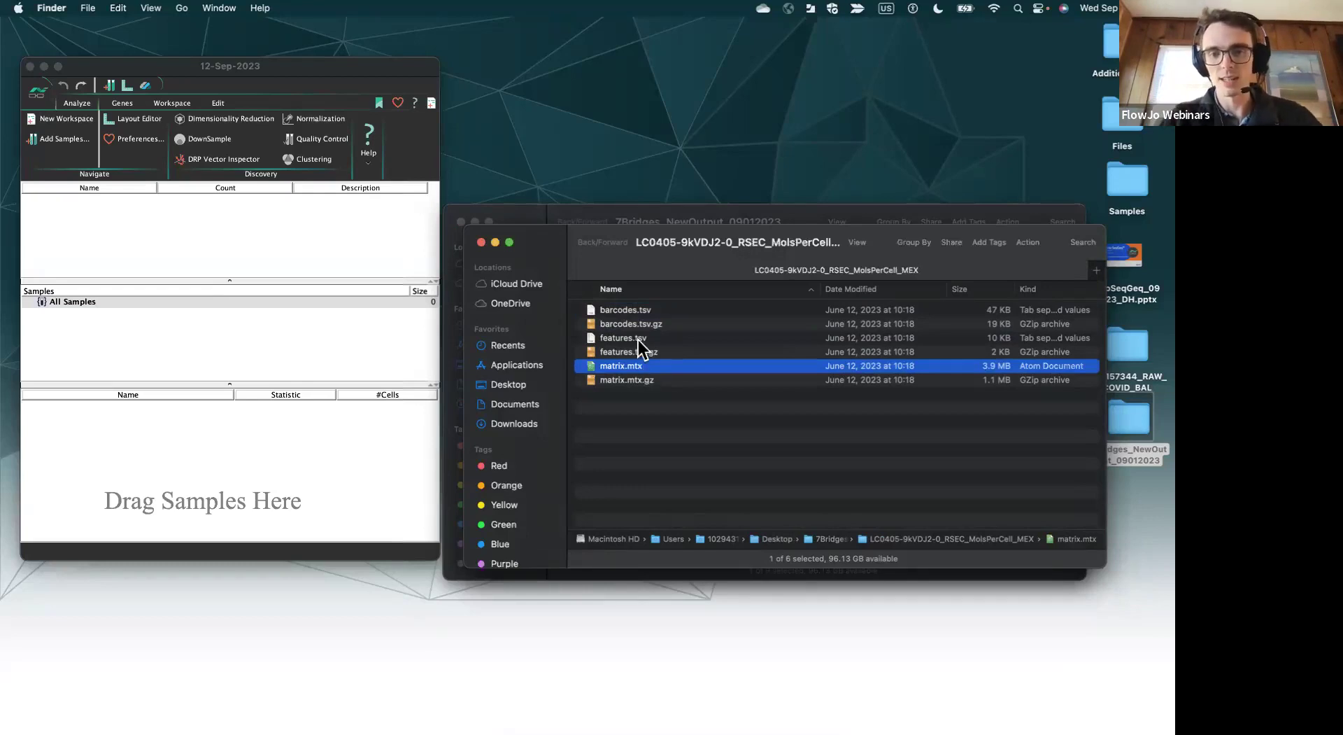
left_click(638, 368)
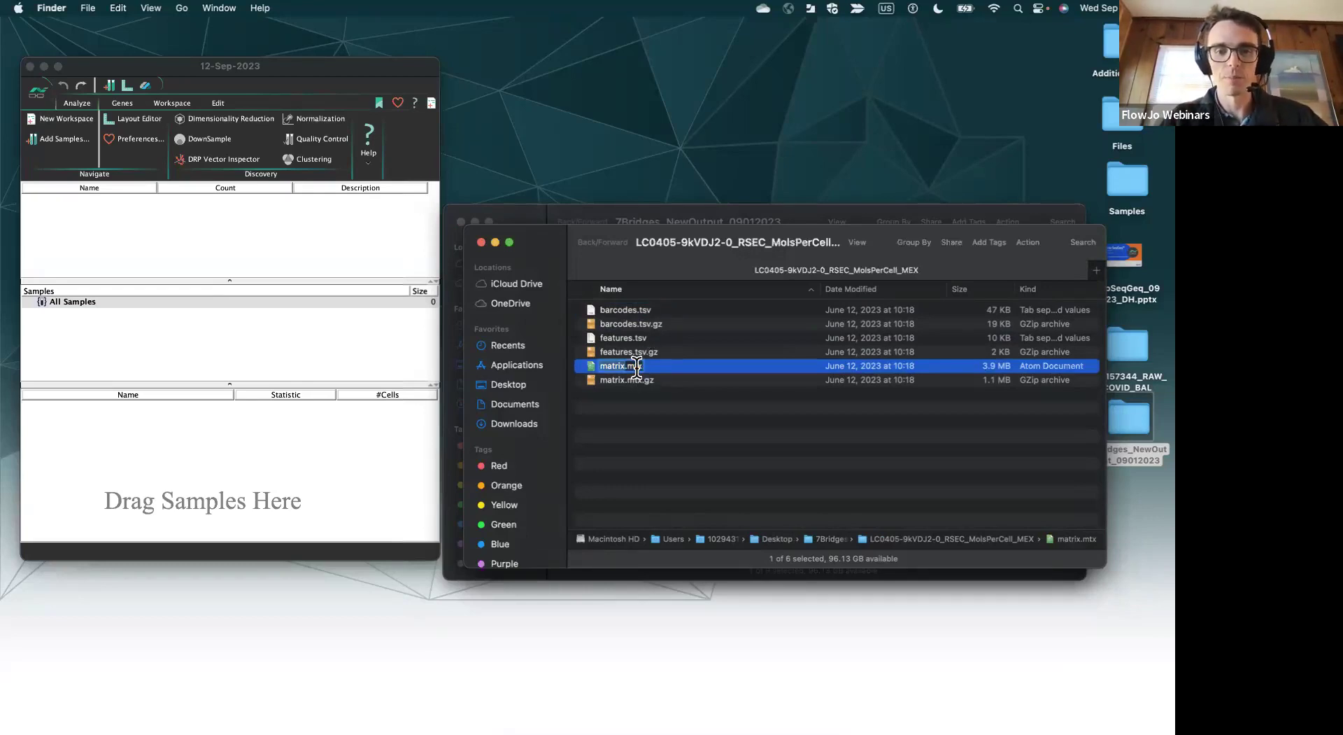
left_click_drag(644, 367, 357, 450)
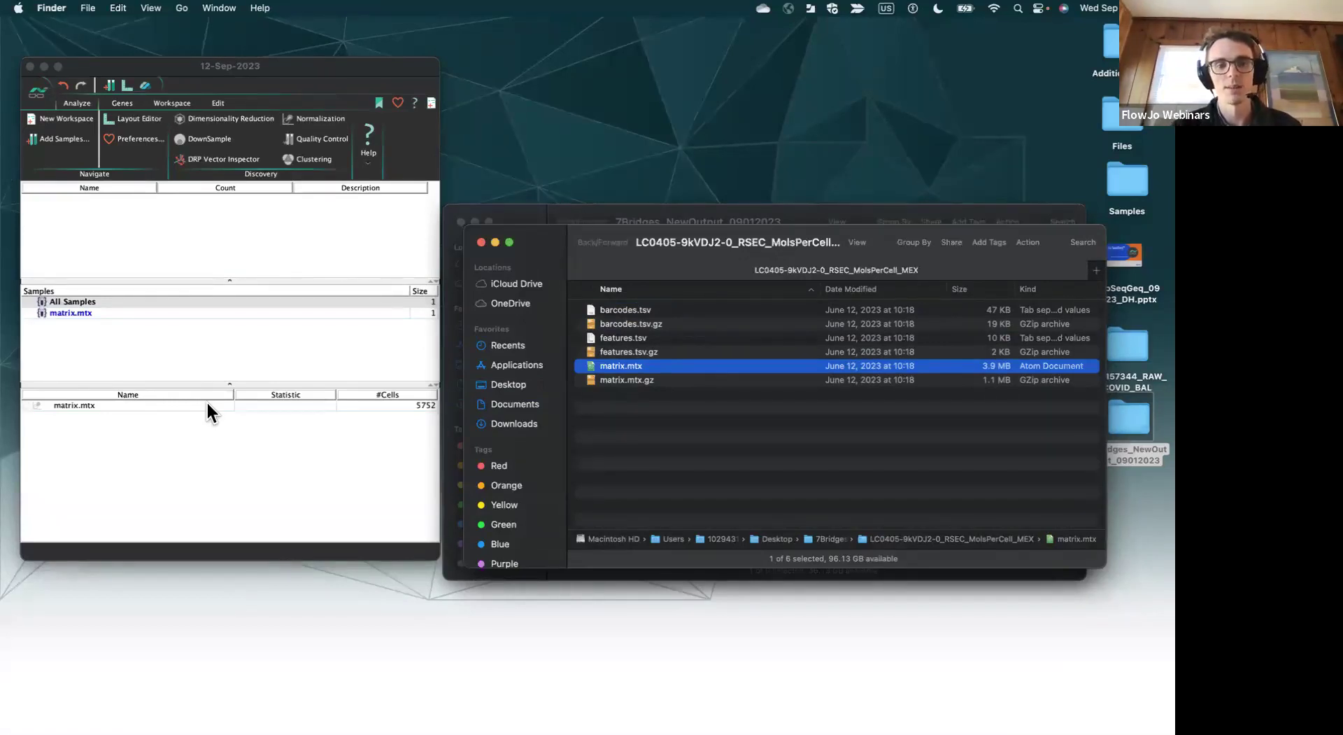
- Open the matrix.mtx sample in a graph window and place that window over the workspace
left_click(131, 403)
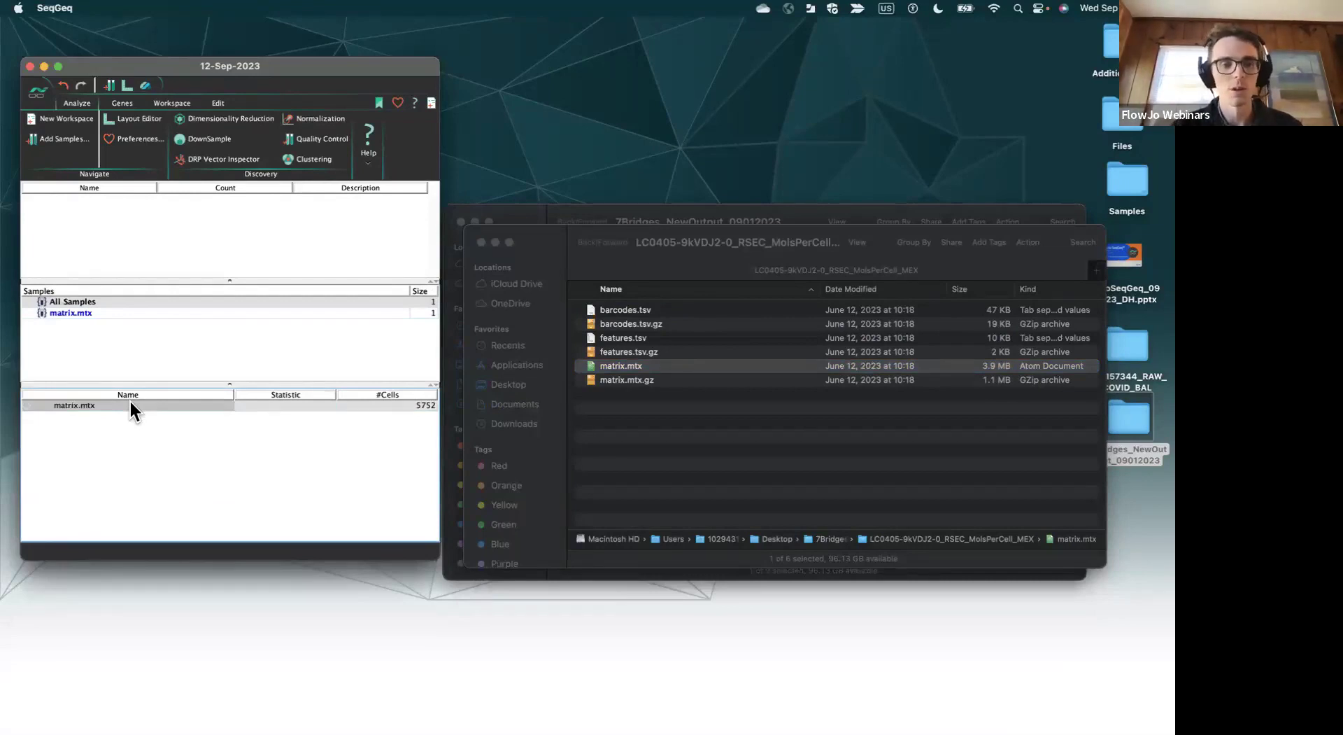
double_click(130, 403)
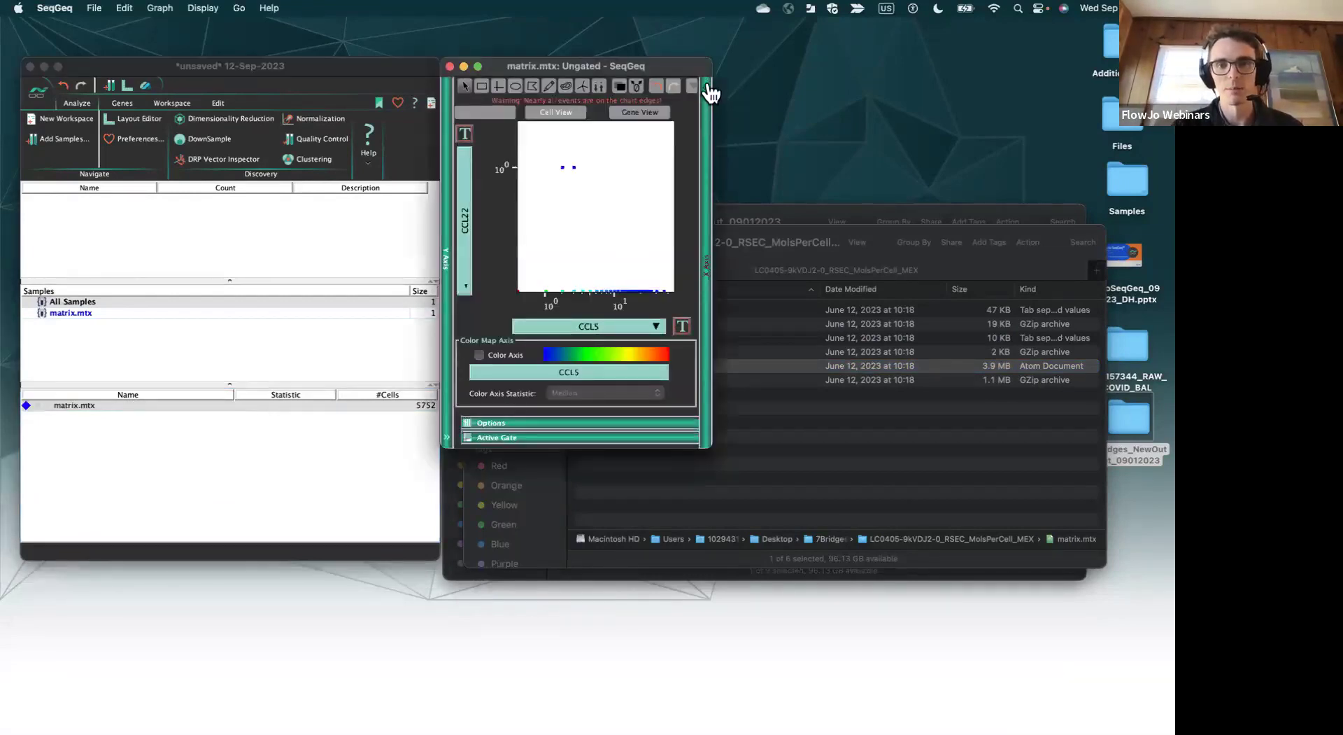
left_click_drag(705, 69, 494, 177)
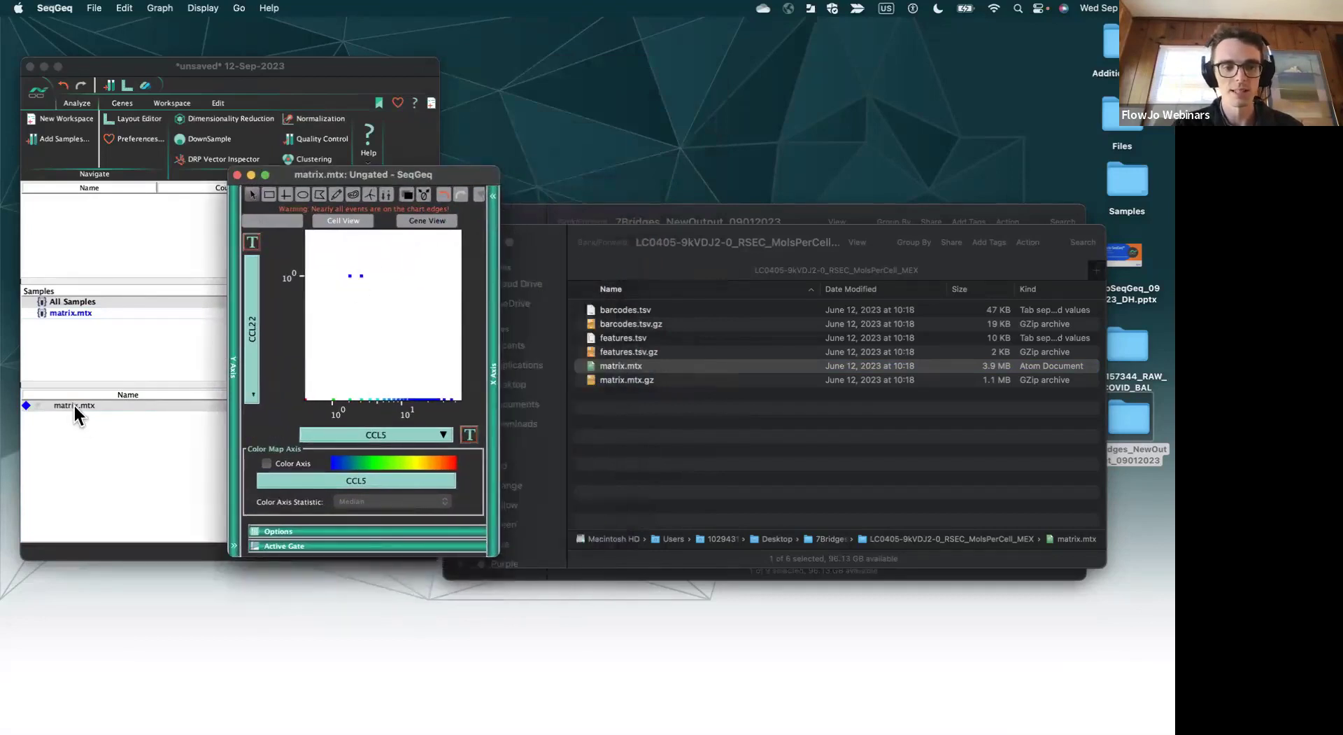
- Set the Y axis of the matrix.mtx graph to Histogram
left_click(254, 350)
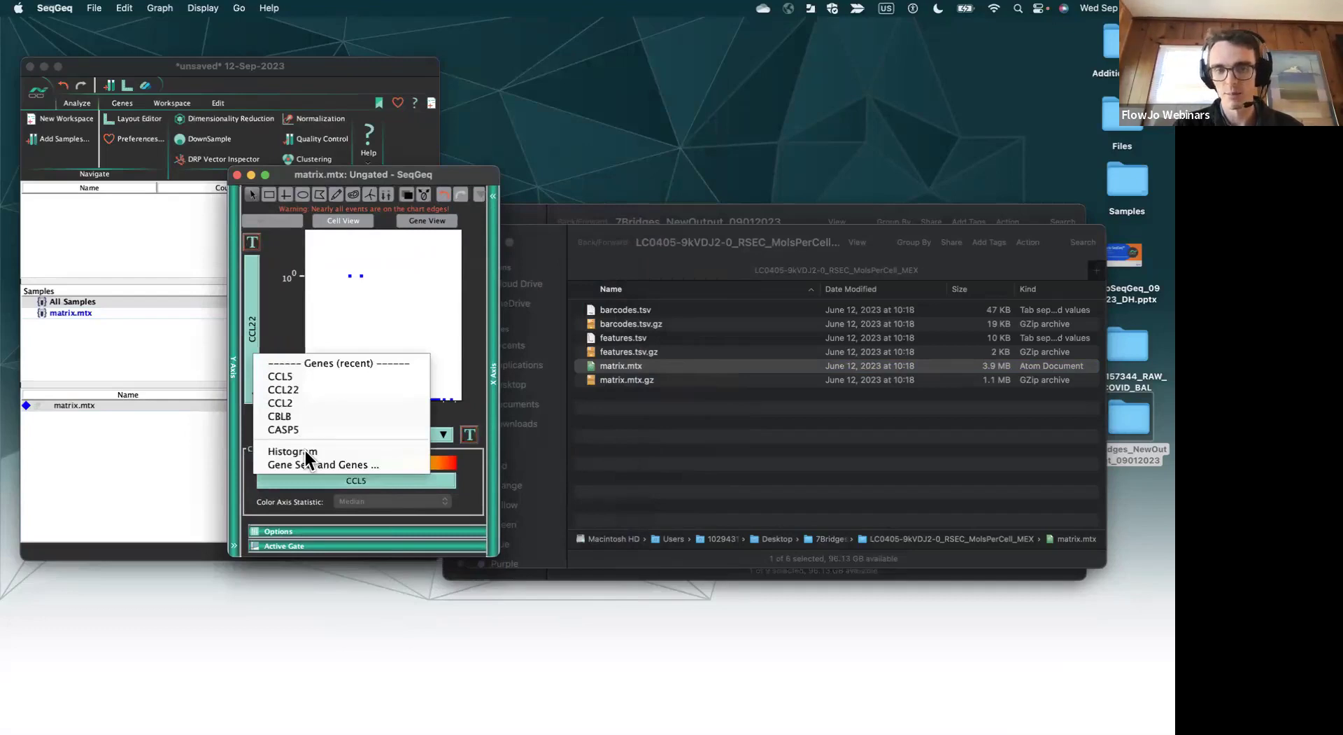
left_click(249, 308)
left_click(275, 287)
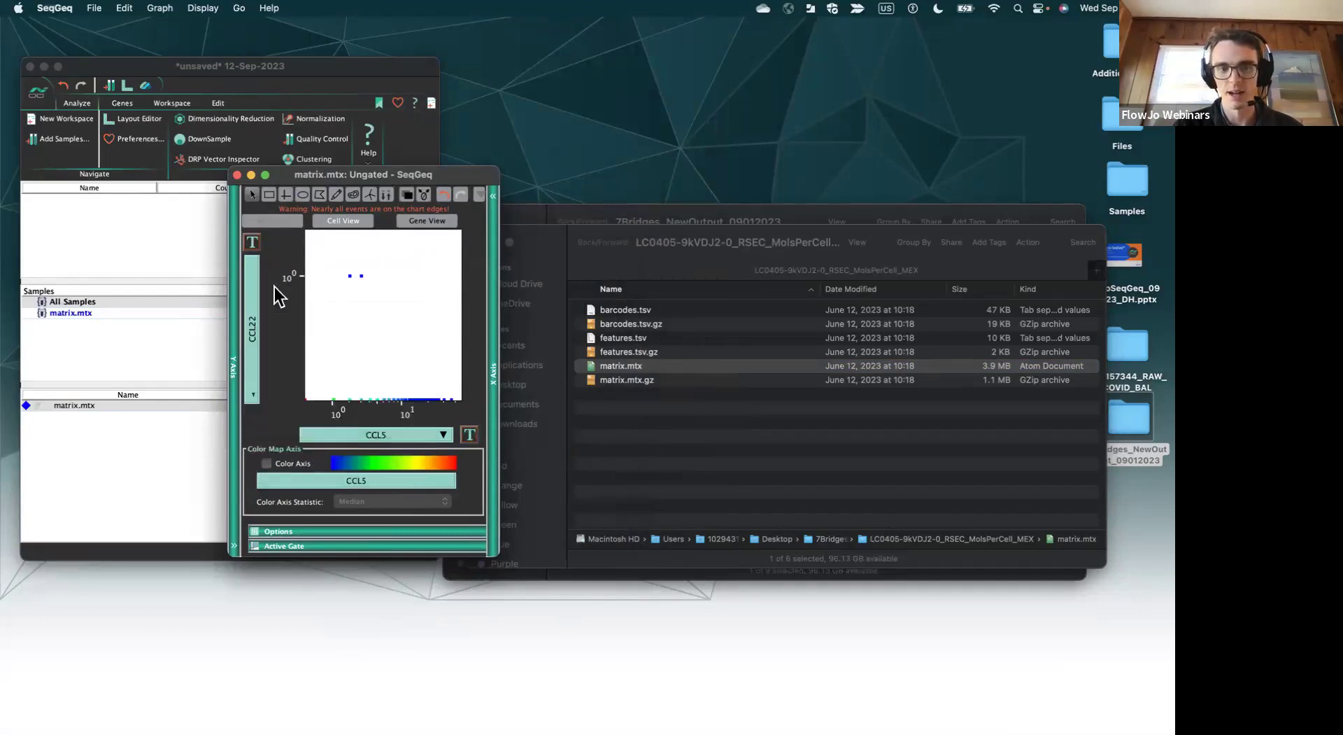
left_click(246, 313)
left_click(277, 414)
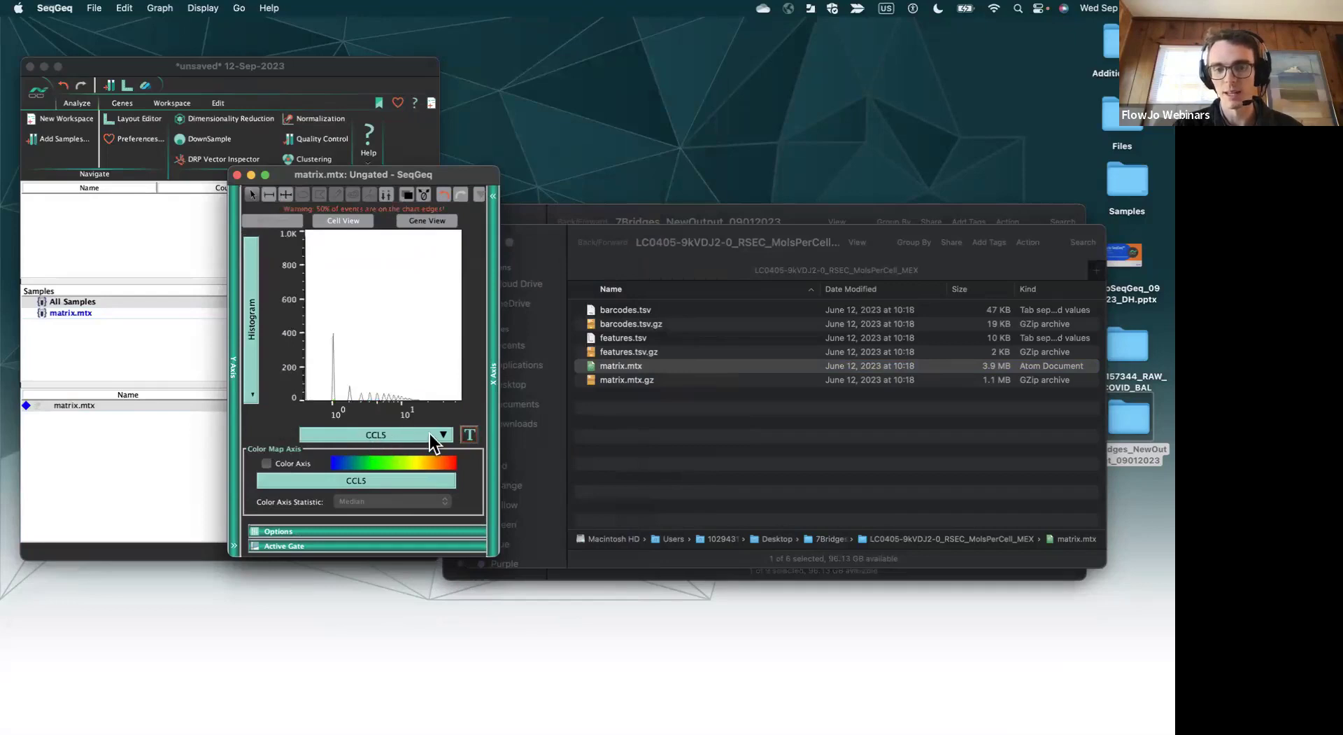
- Change the CCL5 X axis of the histogram to a linear scale
left_click(468, 434)
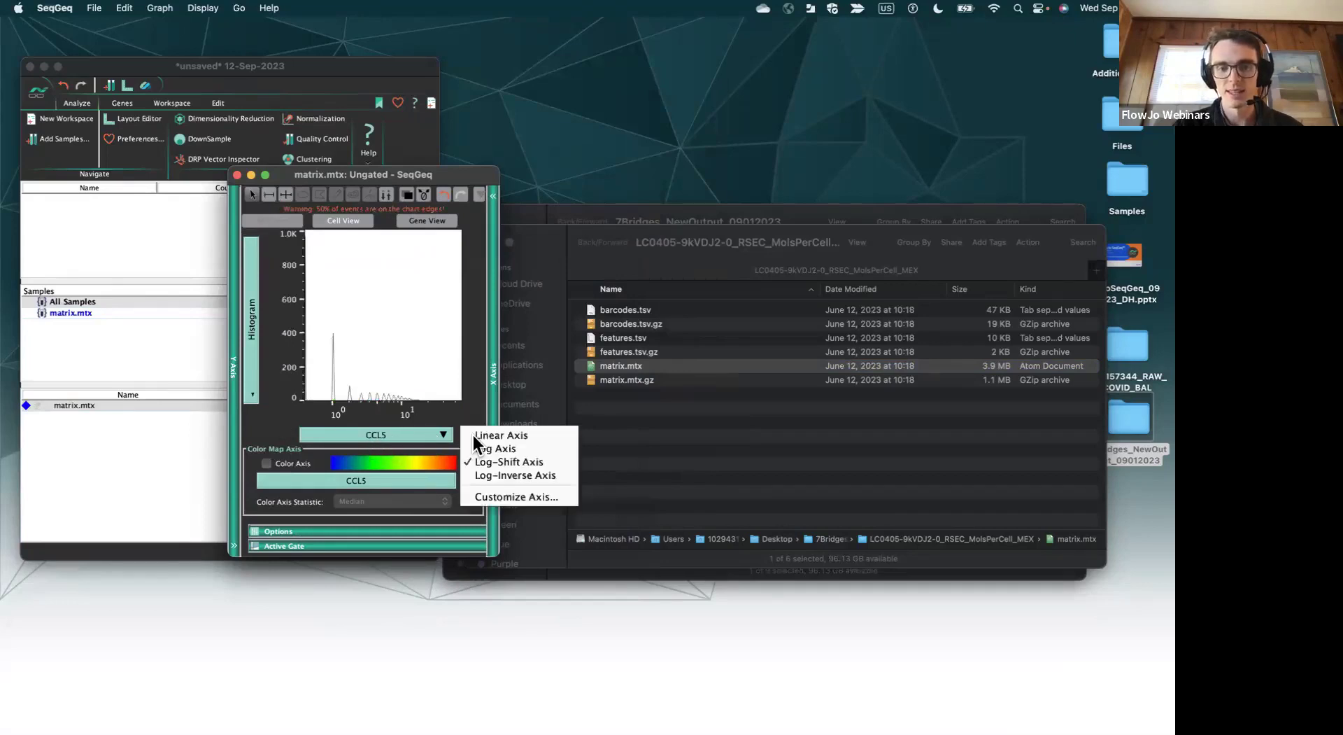
left_click(467, 426)
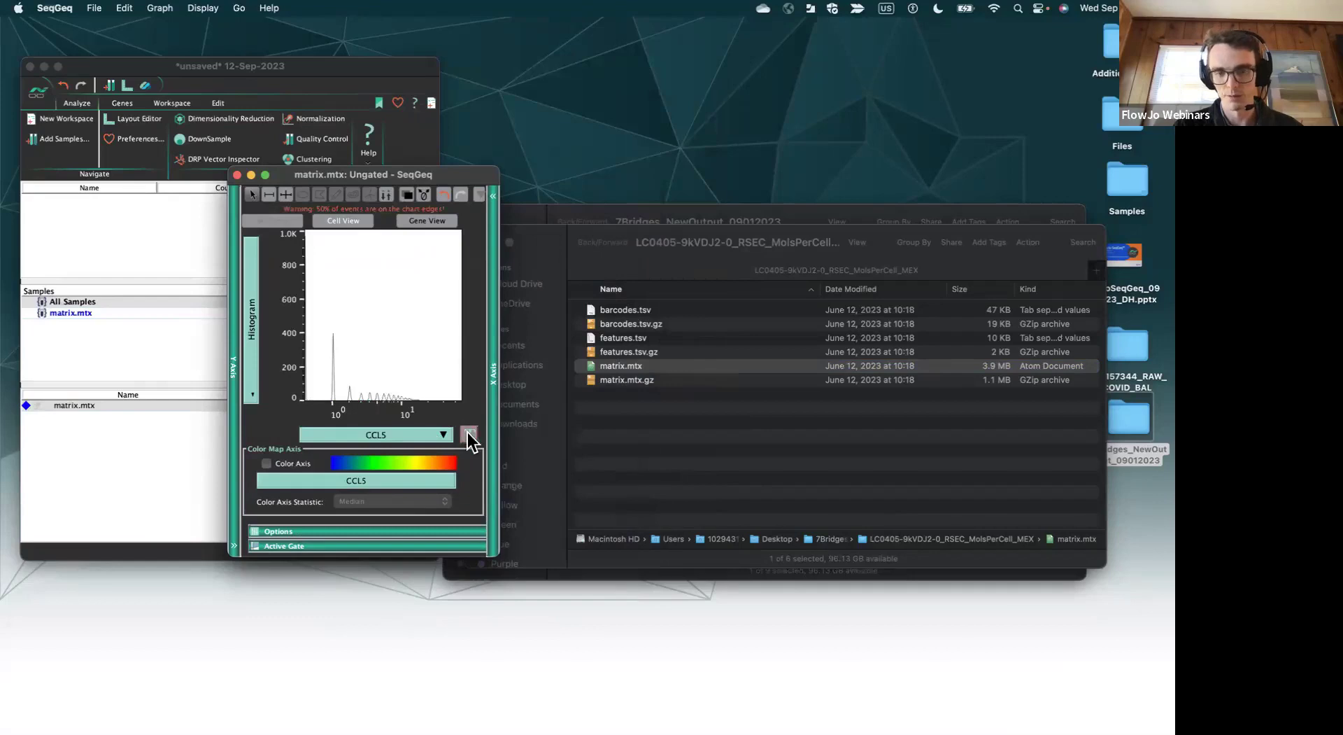
left_click(467, 432)
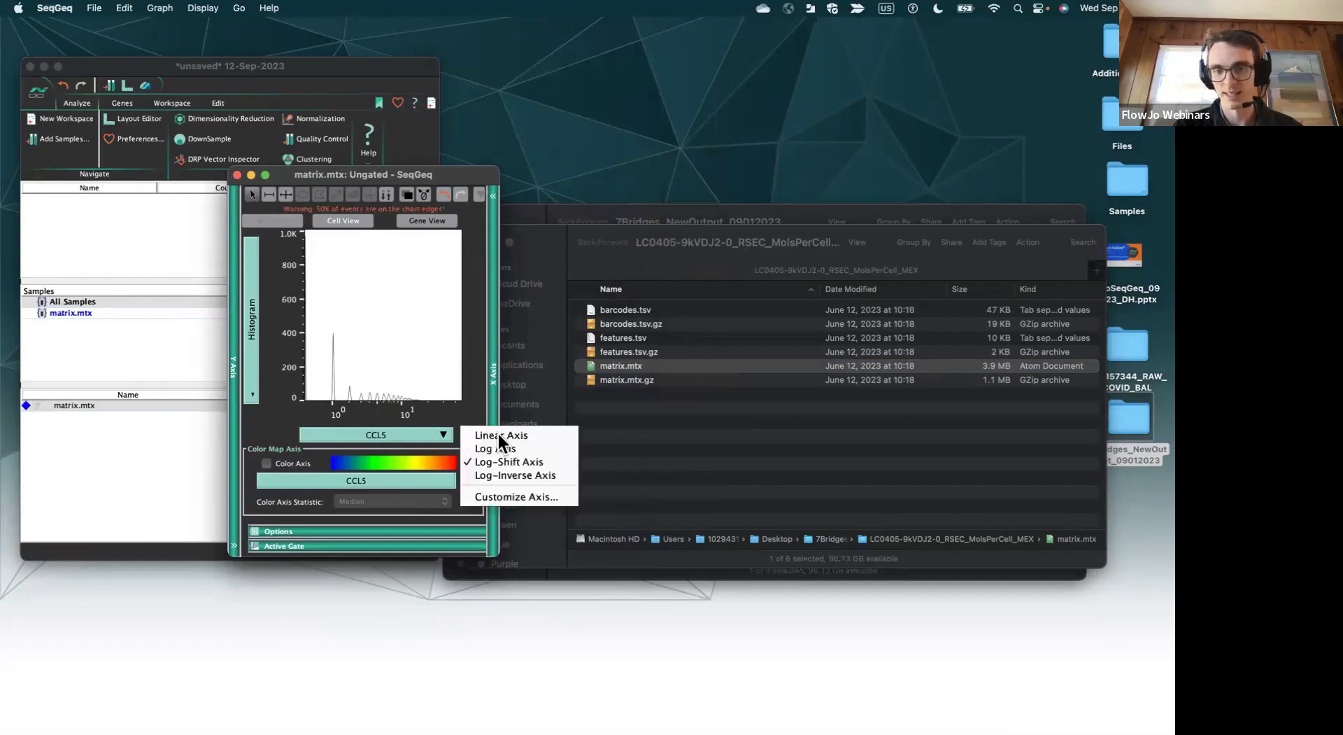
left_click(503, 434)
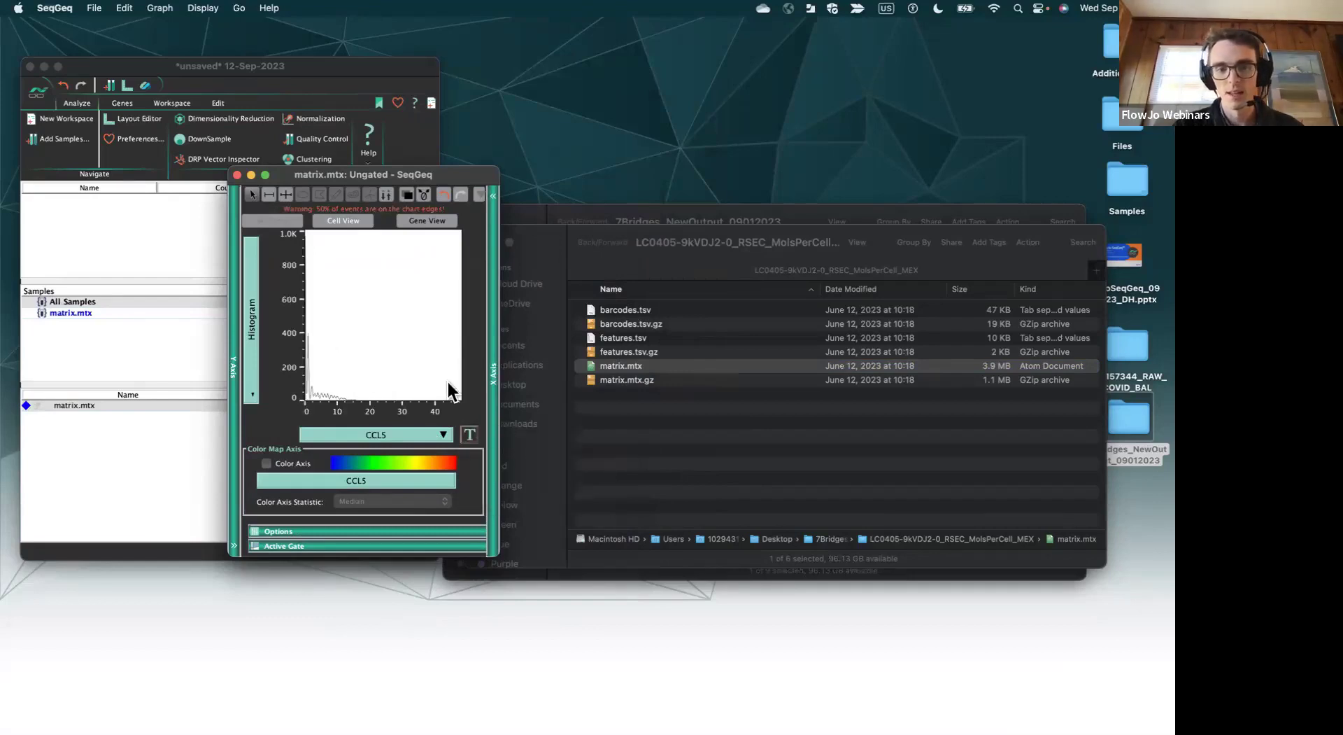
- Draw a range gate on the CCL5 histogram from just below 0 to about 26
left_click(273, 196)
left_click_drag(389, 329, 296, 329)
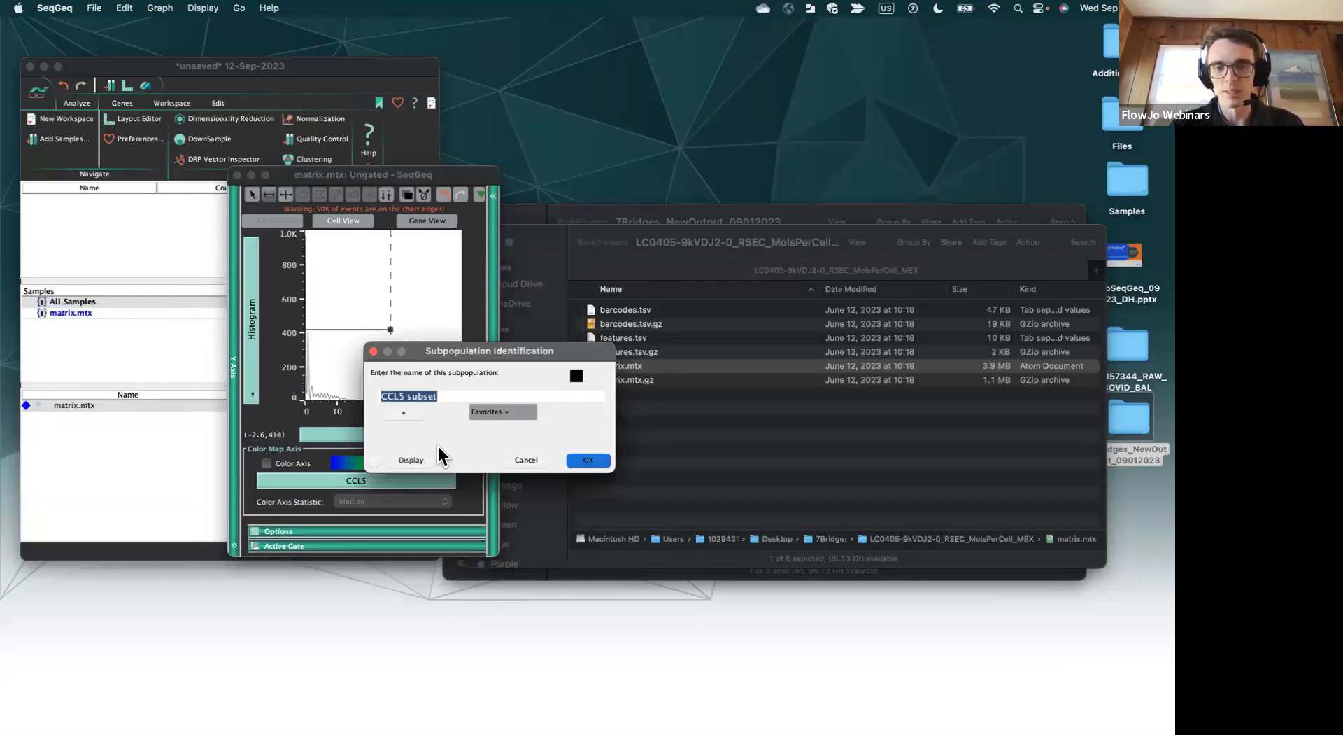
left_click_drag(468, 355, 379, 329)
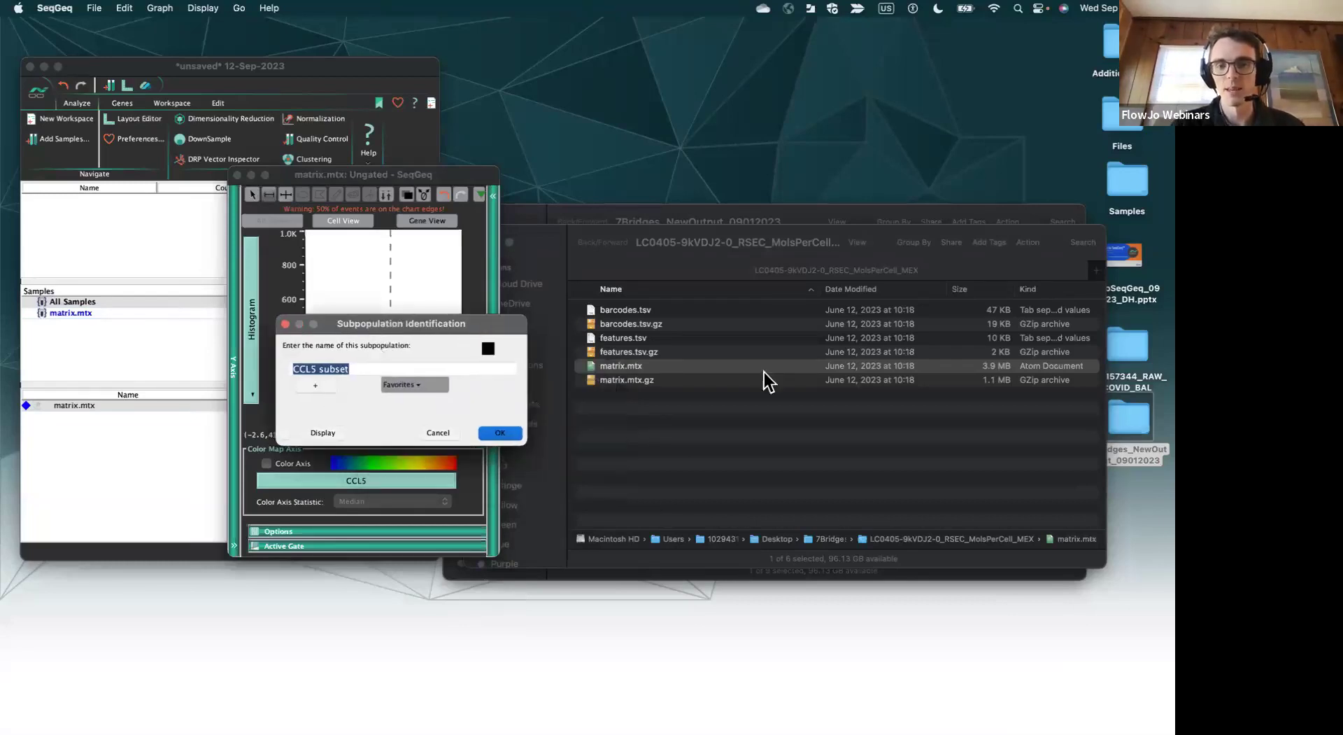
- Name the gate LC0405-9kVDJ2-0_RSEC_MolsPerCell_MEX by copying the extracted folder's name from Finder, create the subpopulation and close the graph window
left_click(703, 281)
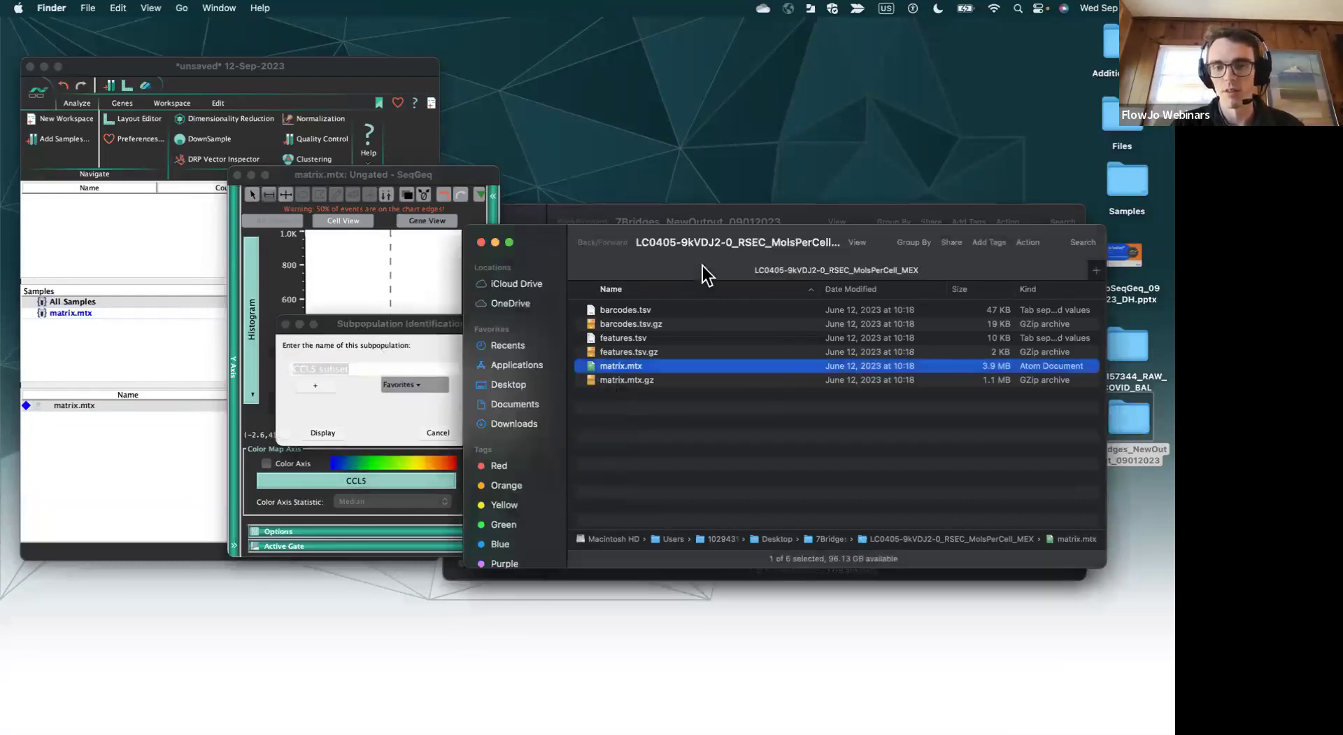
double_click(837, 536)
left_click(666, 309)
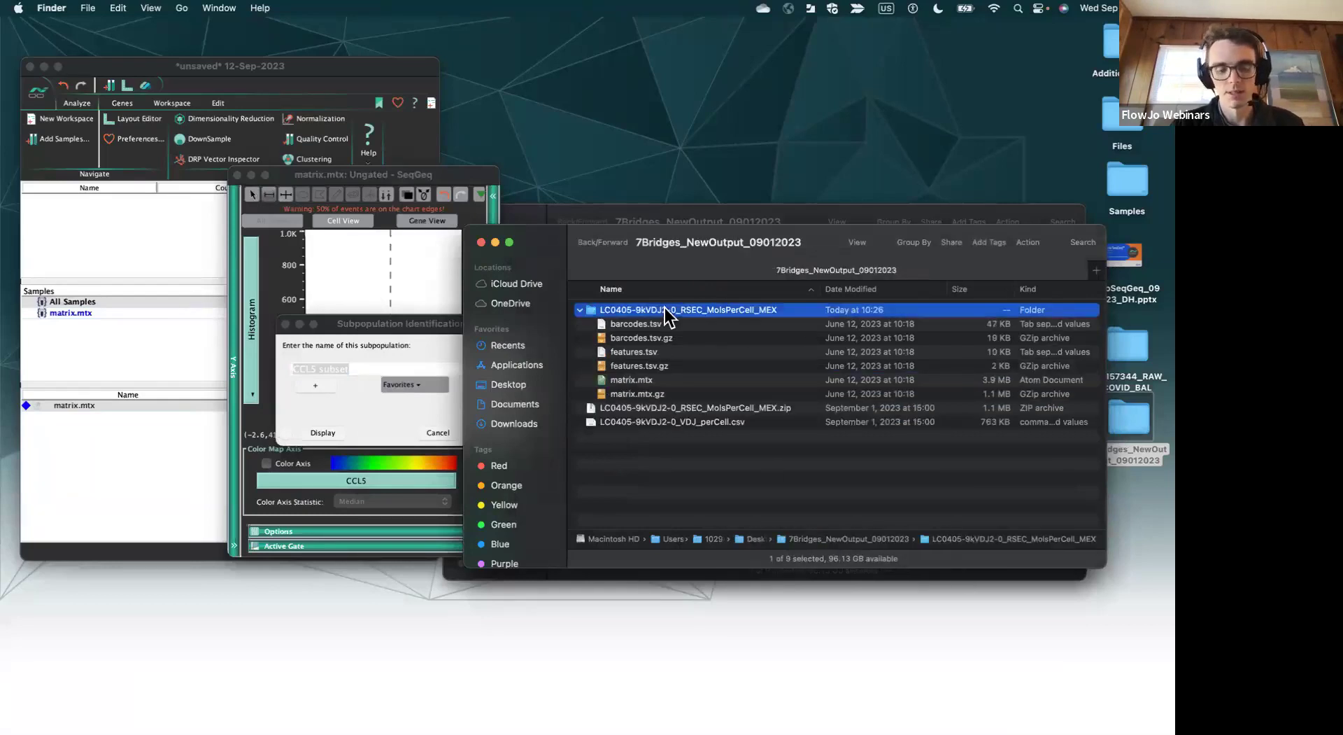
right_click(666, 309)
left_click(701, 376)
key("super+c")
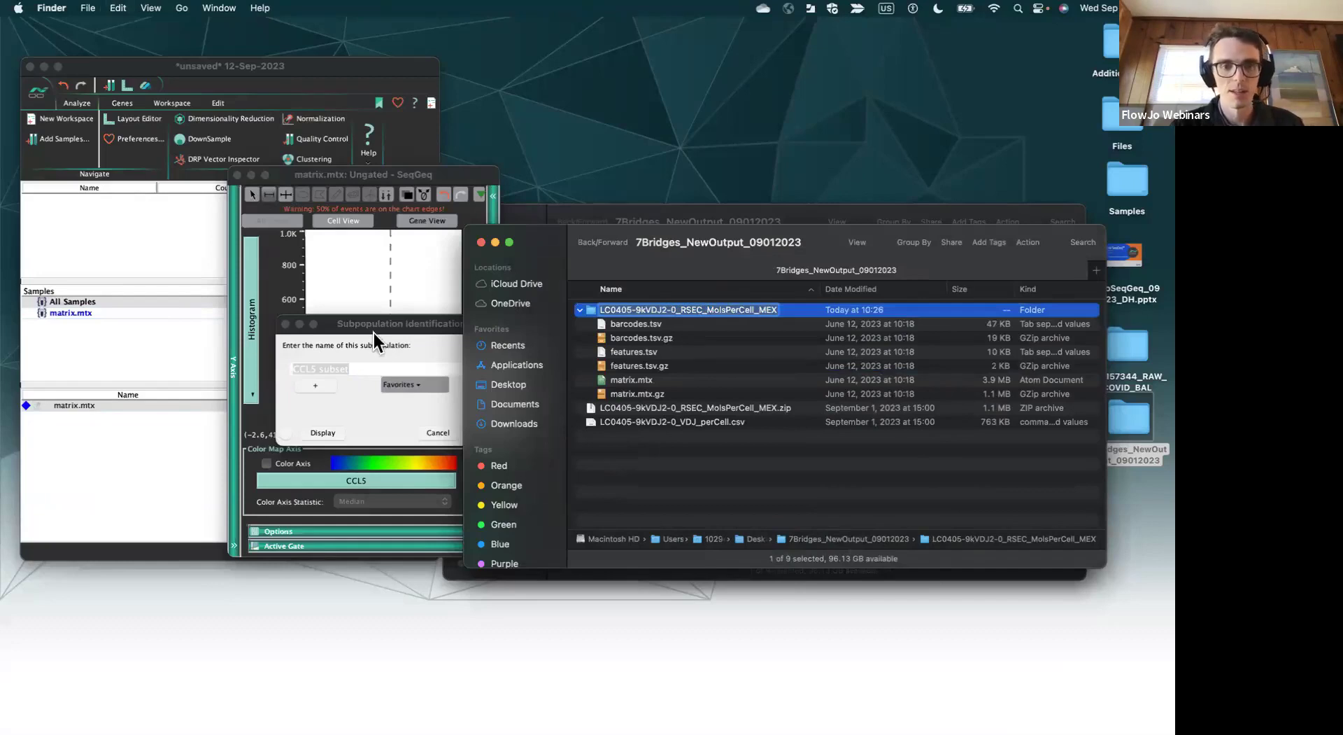
left_click(367, 352)
key("super+v")
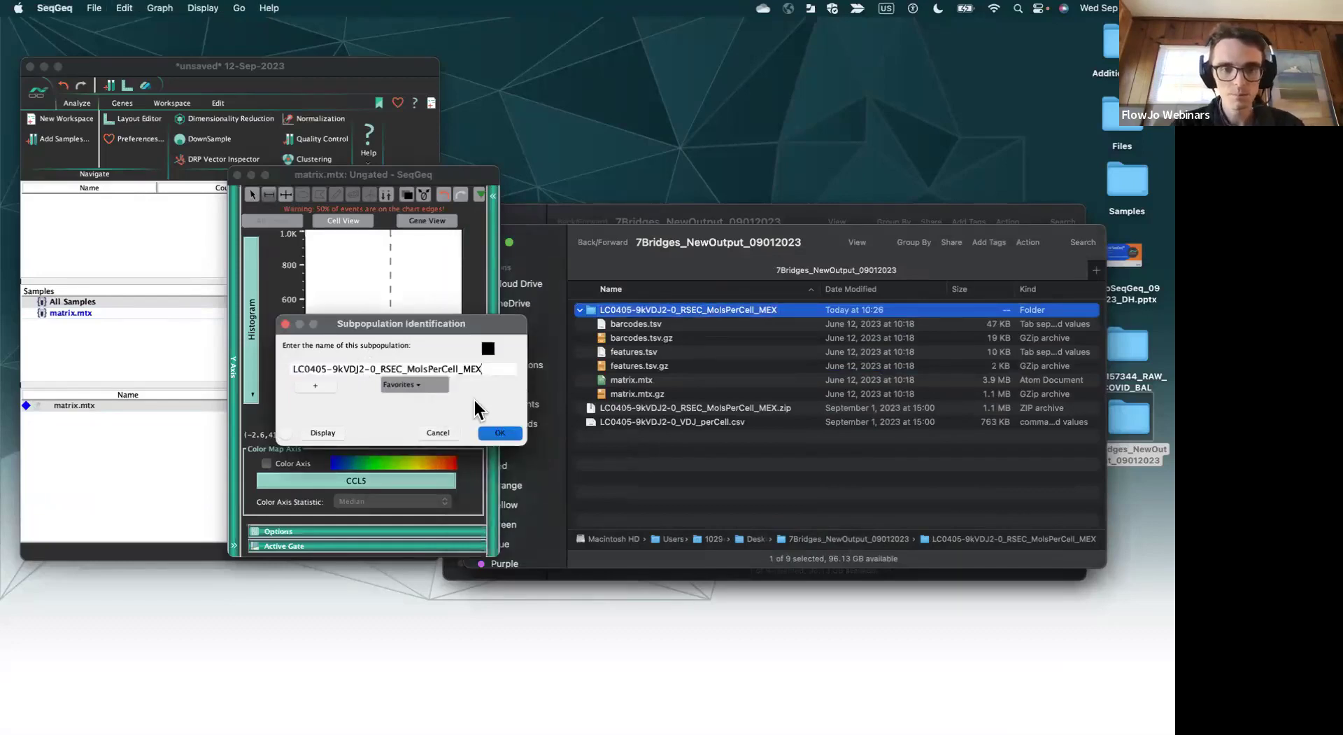
left_click(498, 433)
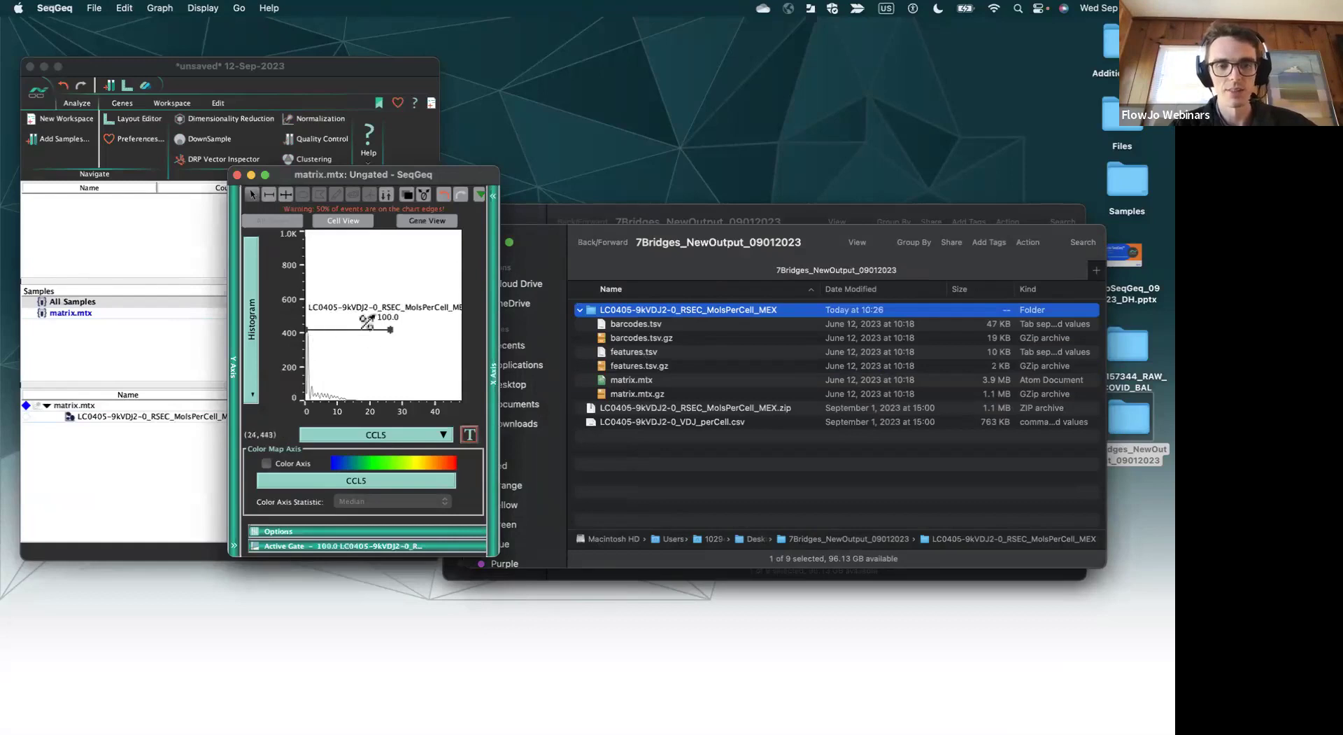
left_click(236, 175)
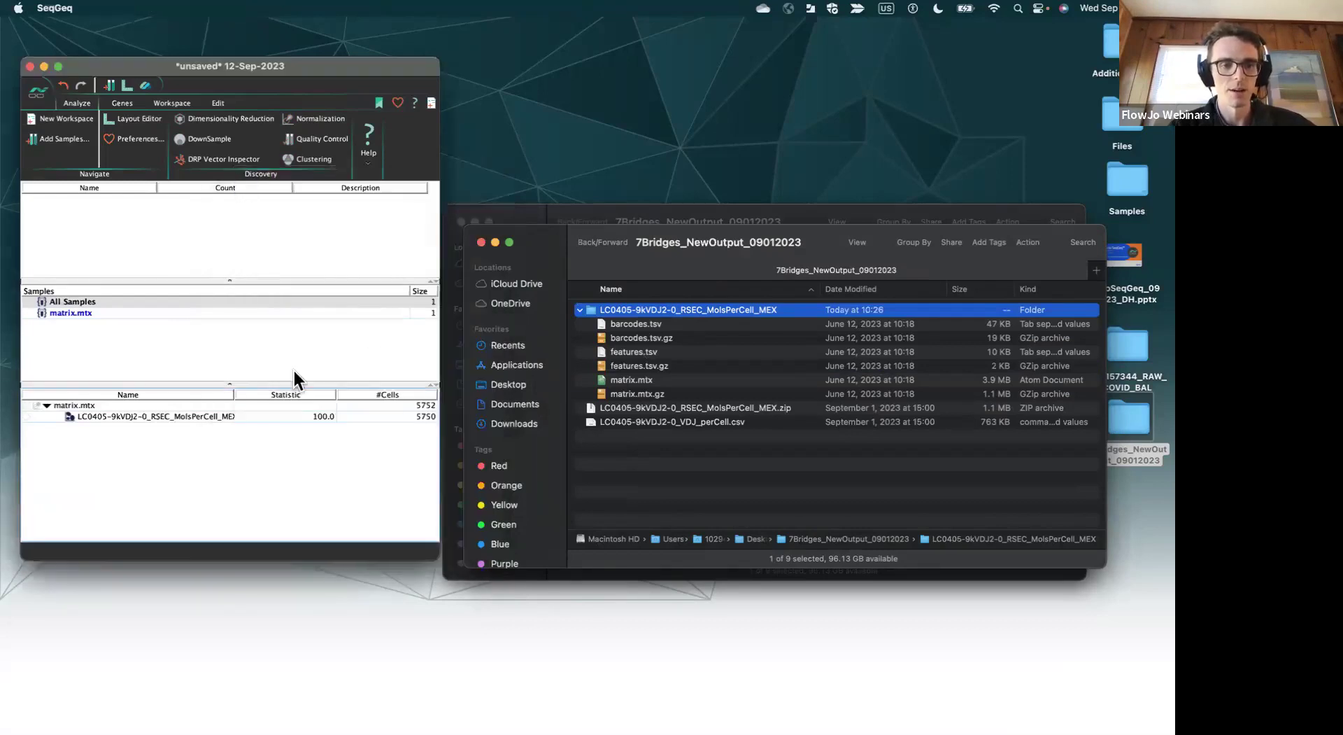
- Open the gated population and its parent graph, and extend the range gate's upper end to the far edge of the CCL5 histogram
double_click(211, 417)
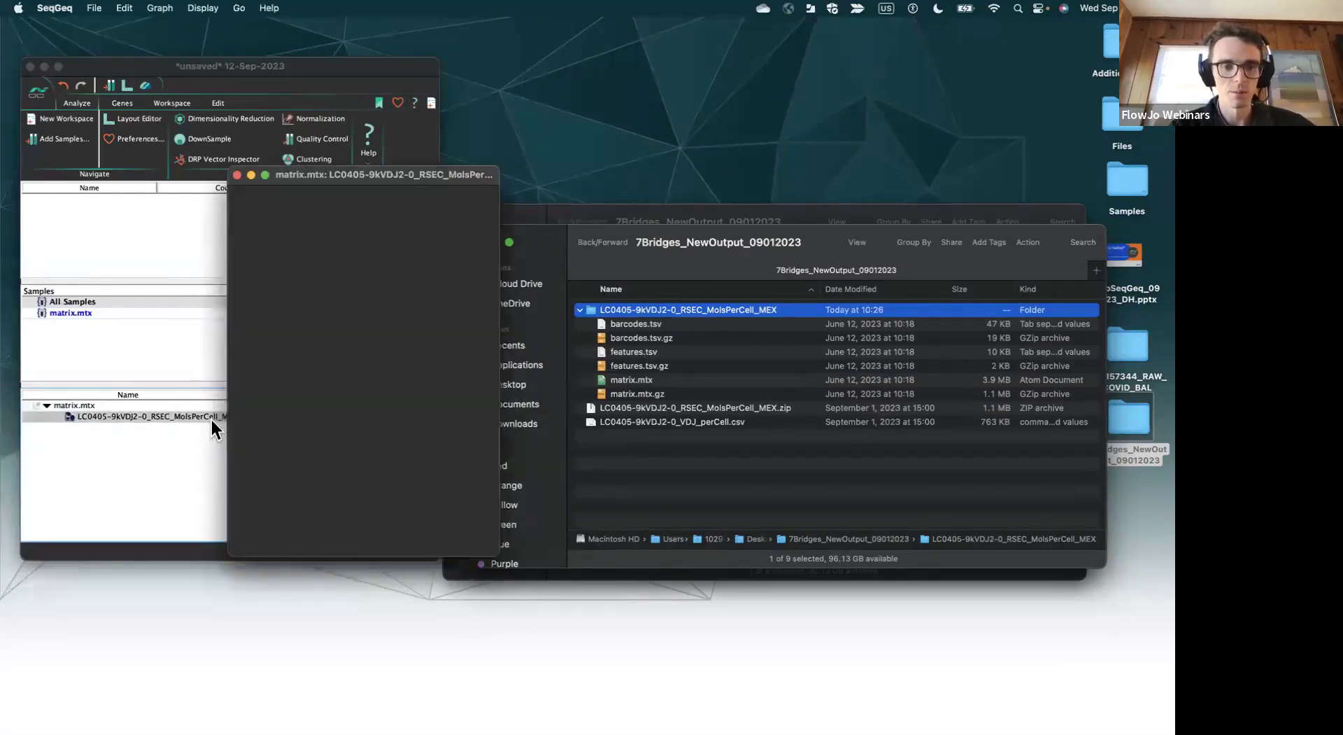
left_click(480, 195)
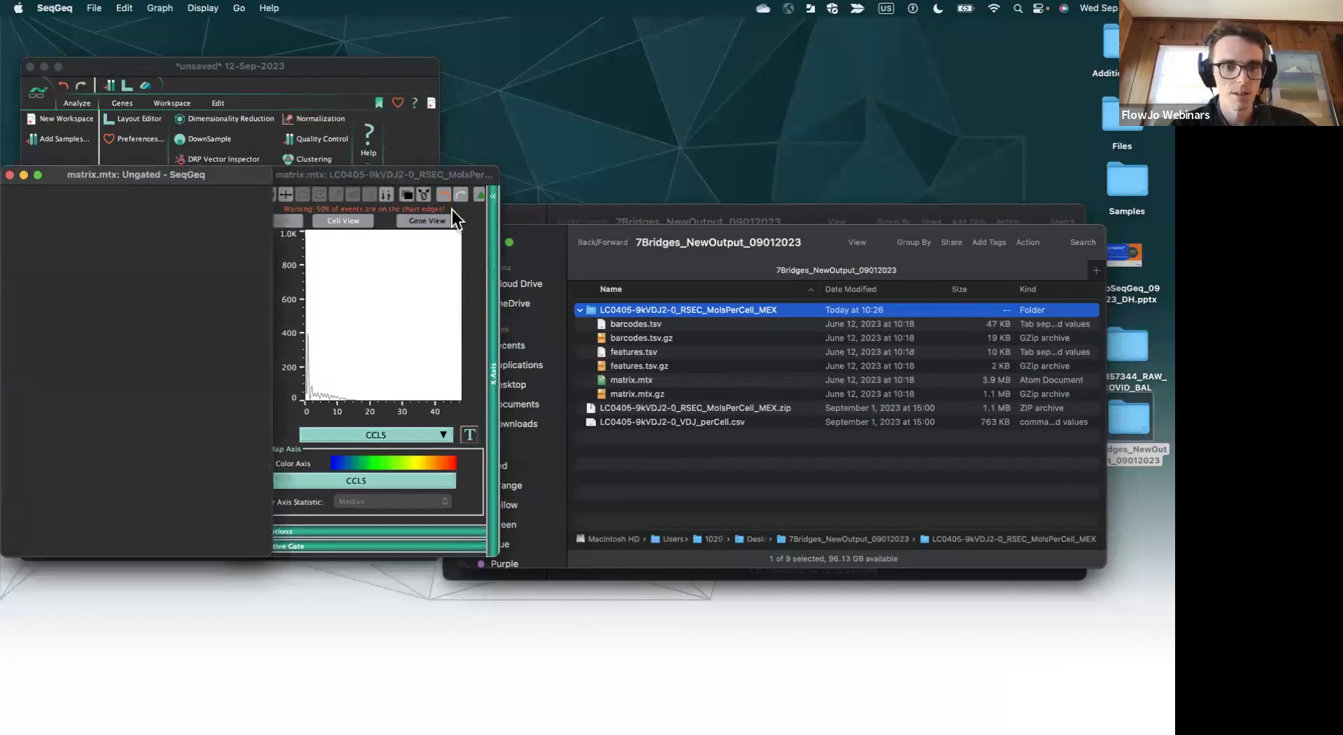
left_click(163, 329)
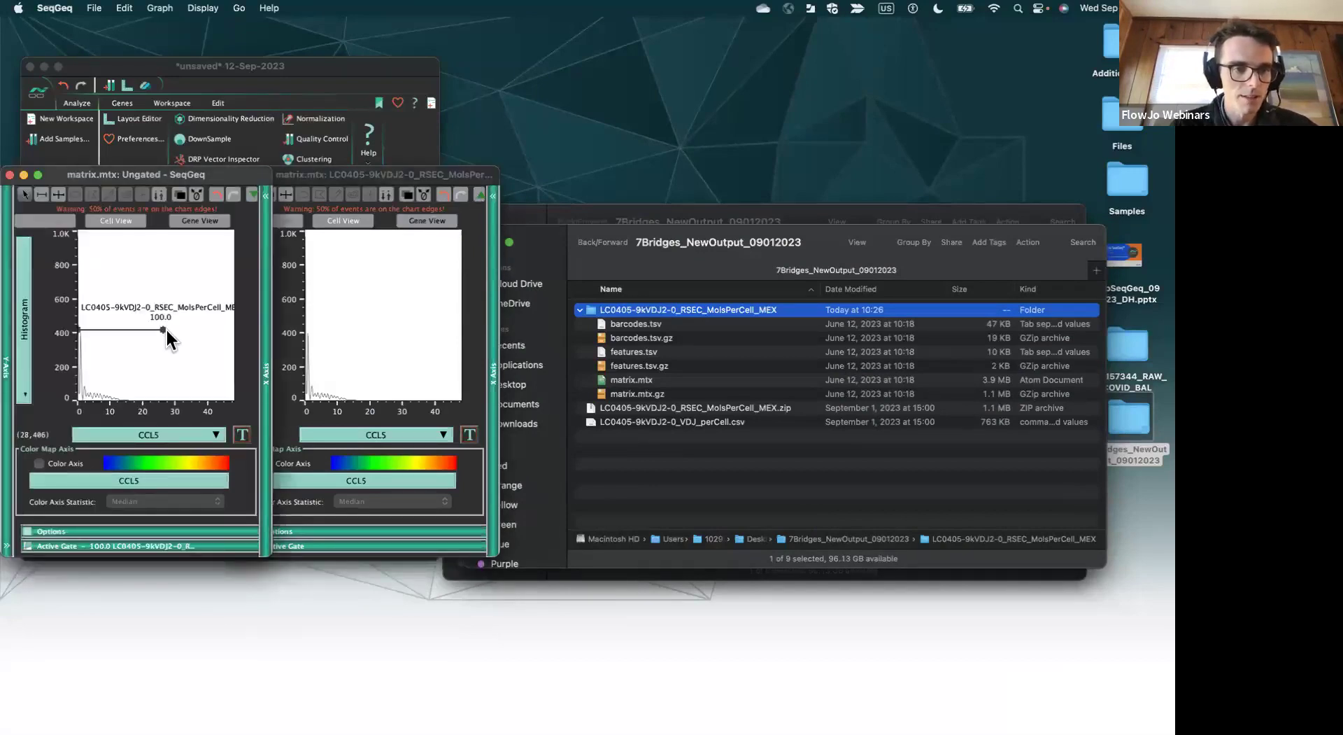
left_click_drag(162, 329, 239, 333)
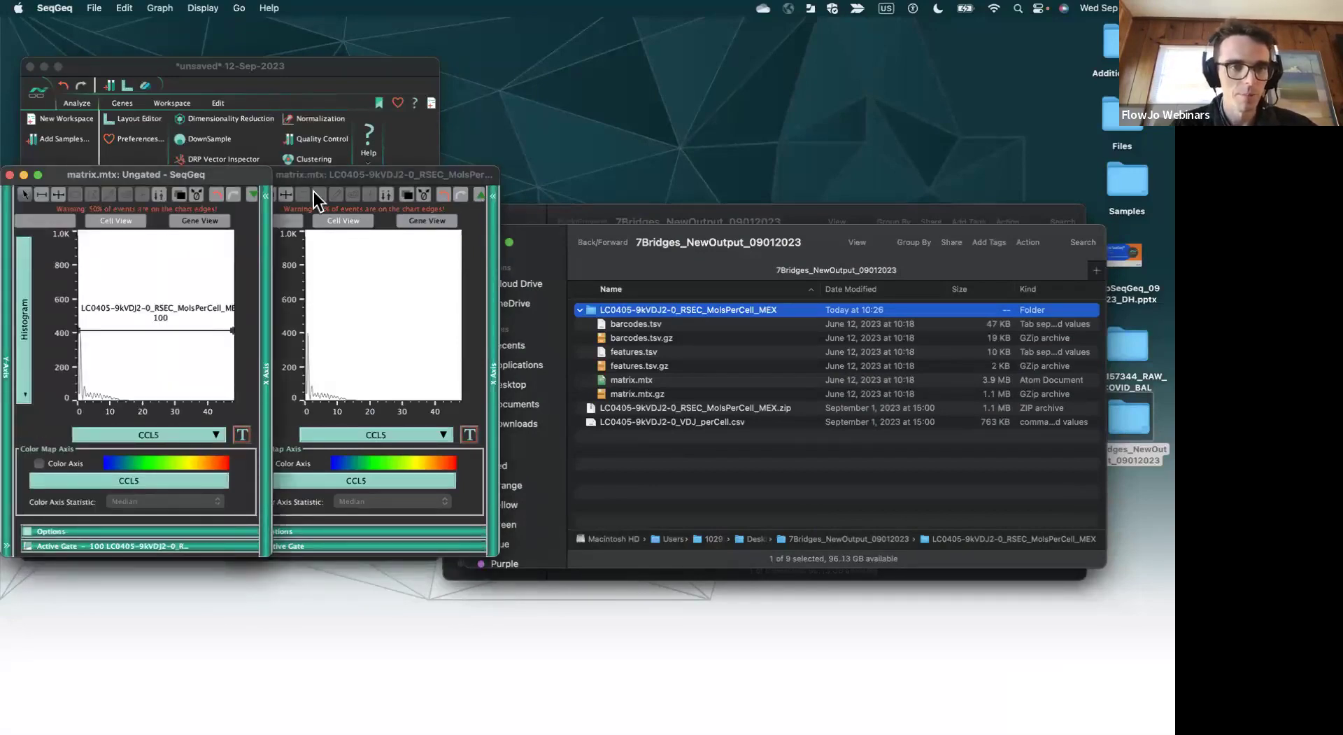
- Close the graph windows of the gated and ungated matrix.mtx populations and return to the workspace
left_click(332, 186)
left_click(242, 174)
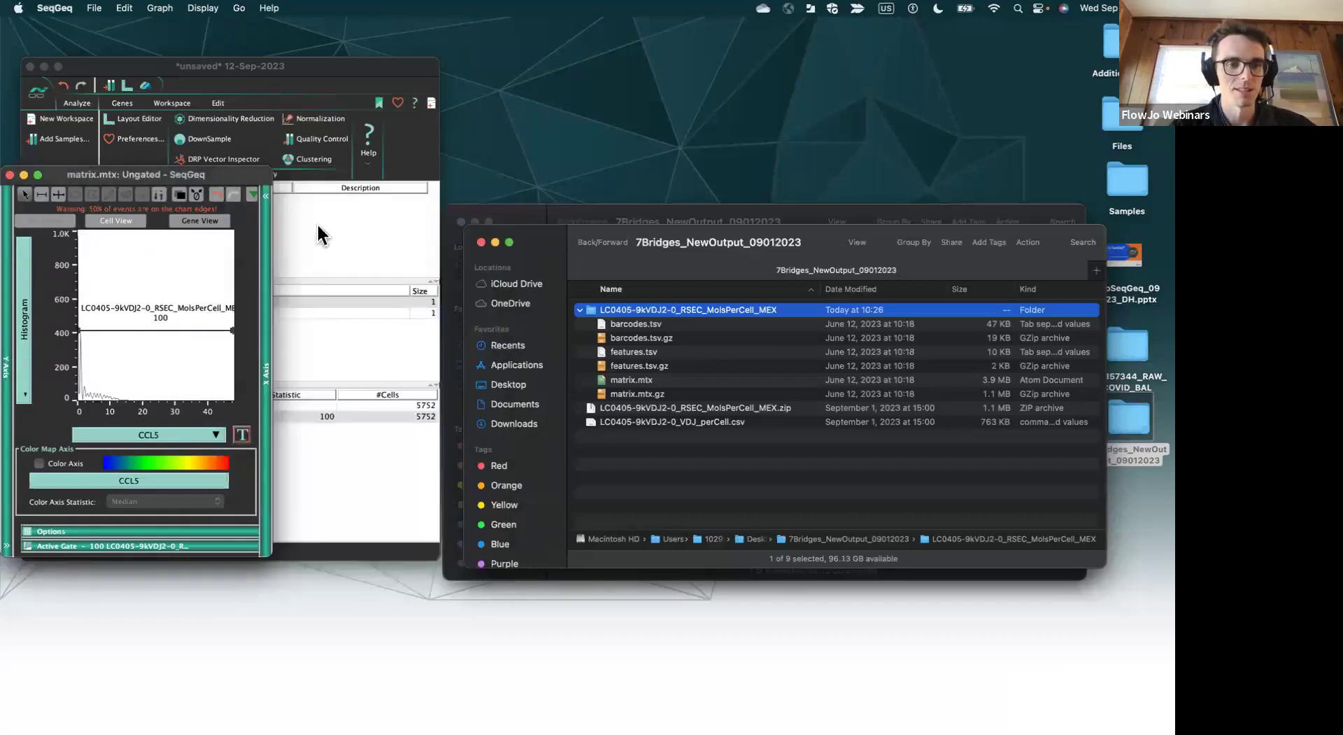
left_click_drag(200, 184, 587, 318)
left_click(447, 312)
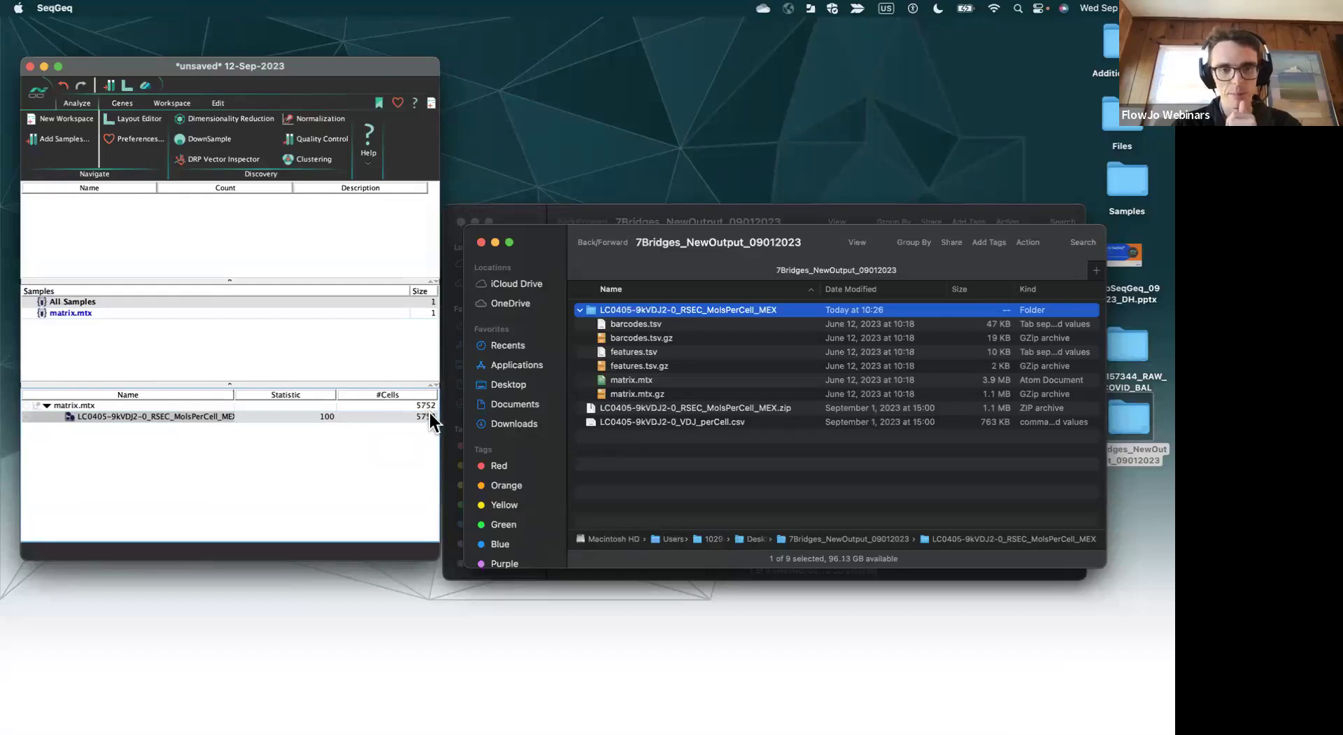
- Export the LC0405-9kVDJ2-0_RSEC_MolsPerCell_MEX population to the Desktop as Dense (CSV) with Cell ID, all genes and an empty file name prefix
right_click(168, 419)
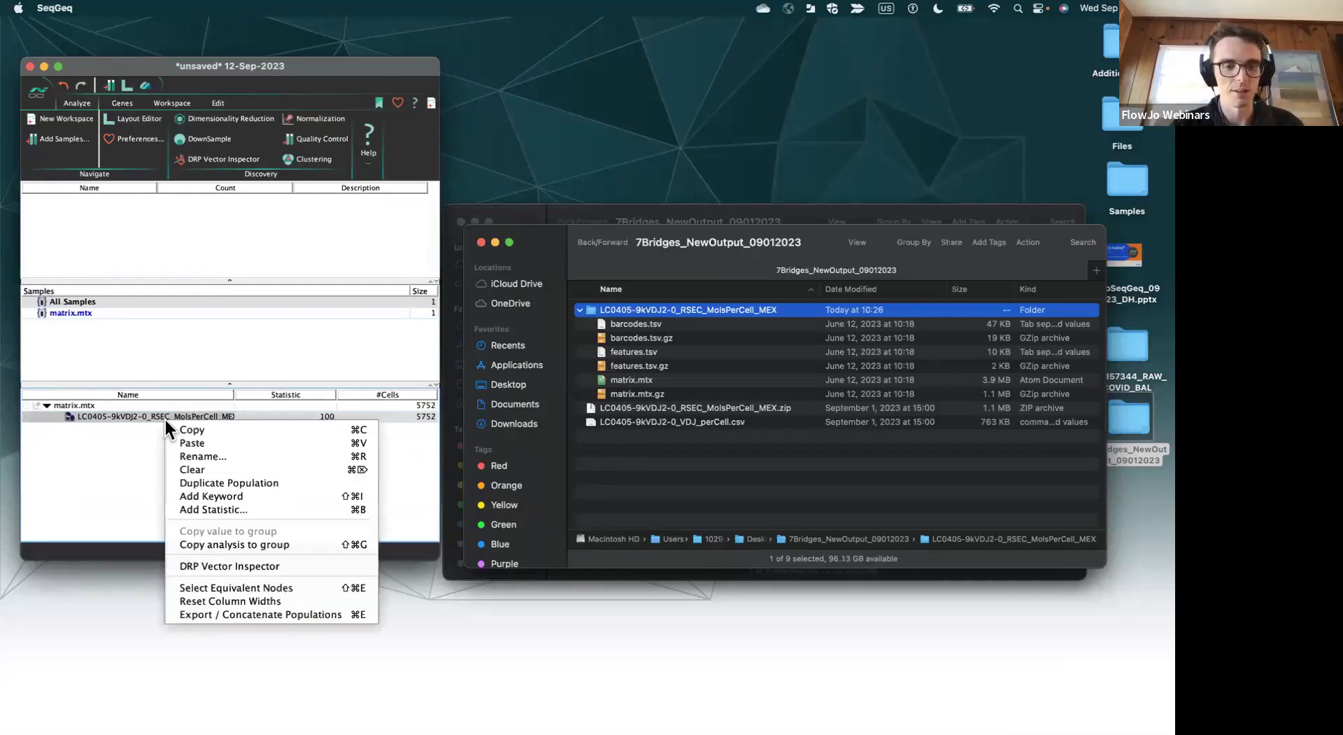
left_click(257, 615)
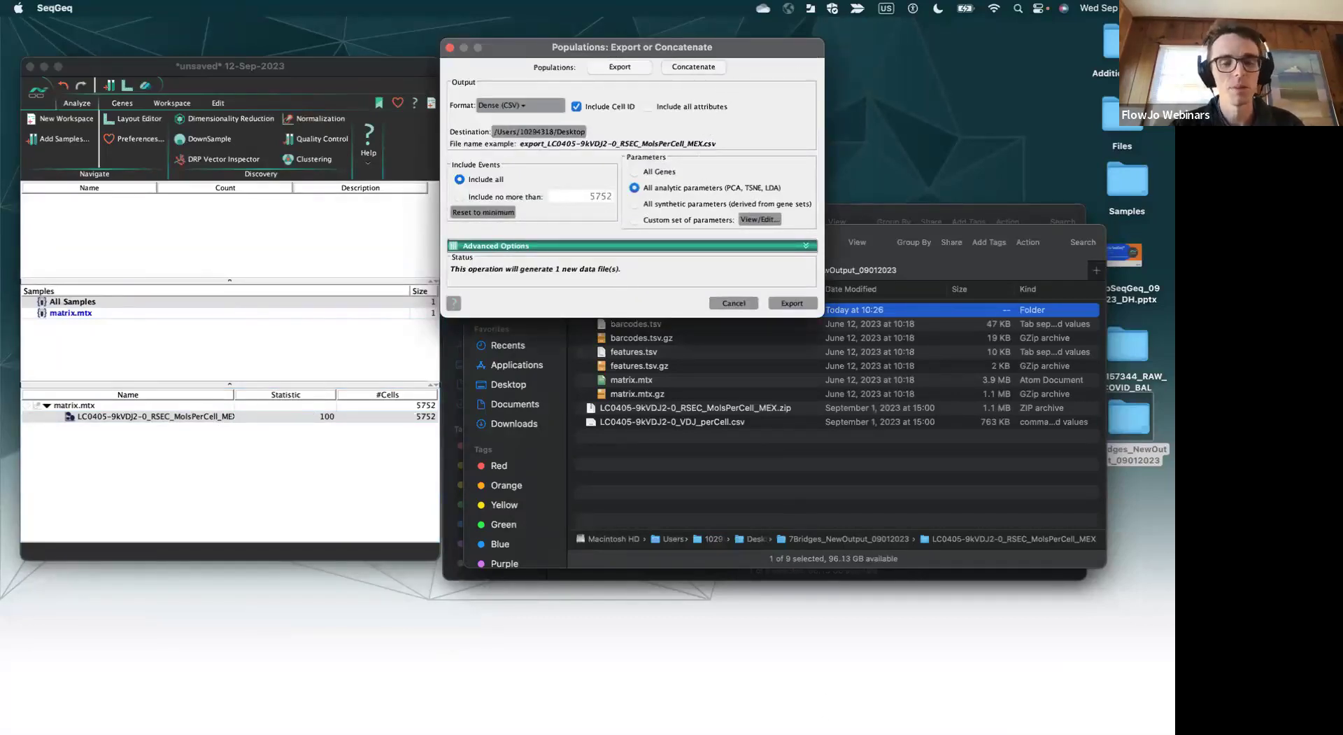
left_click_drag(616, 47, 329, 43)
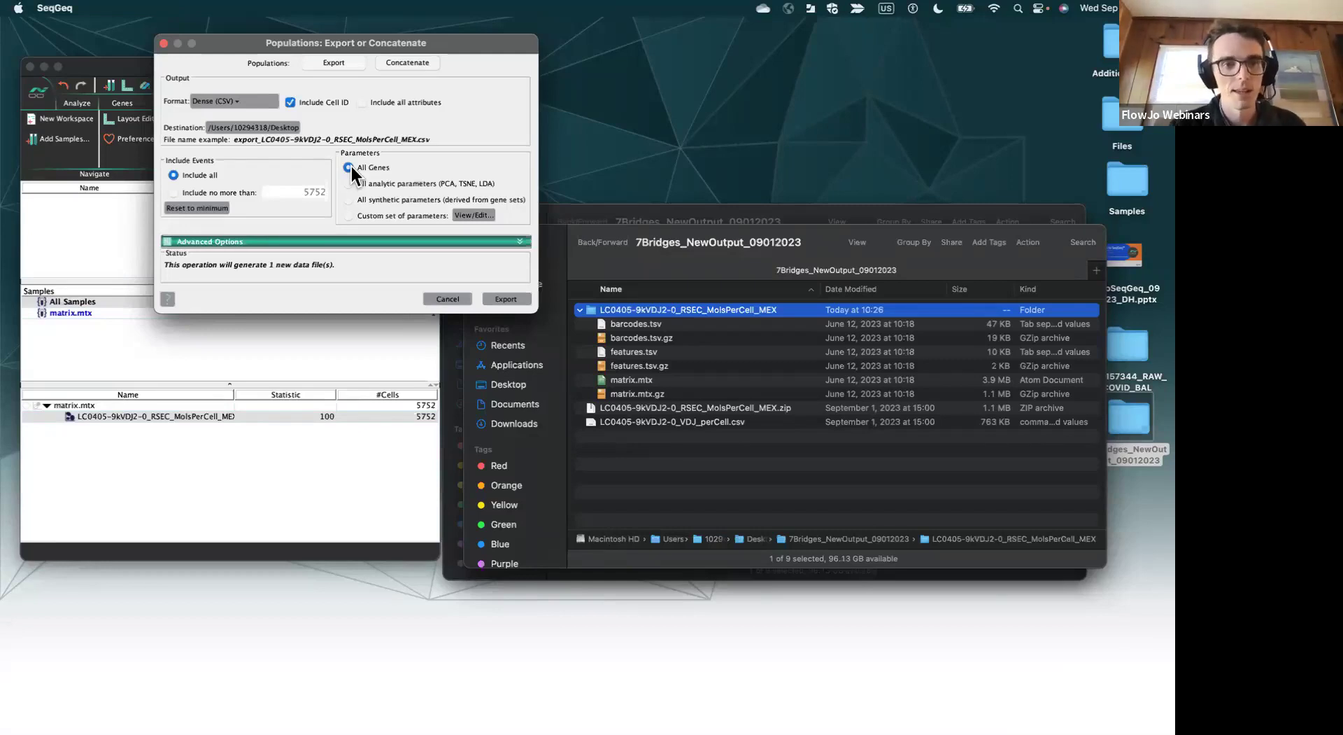
left_click(304, 244)
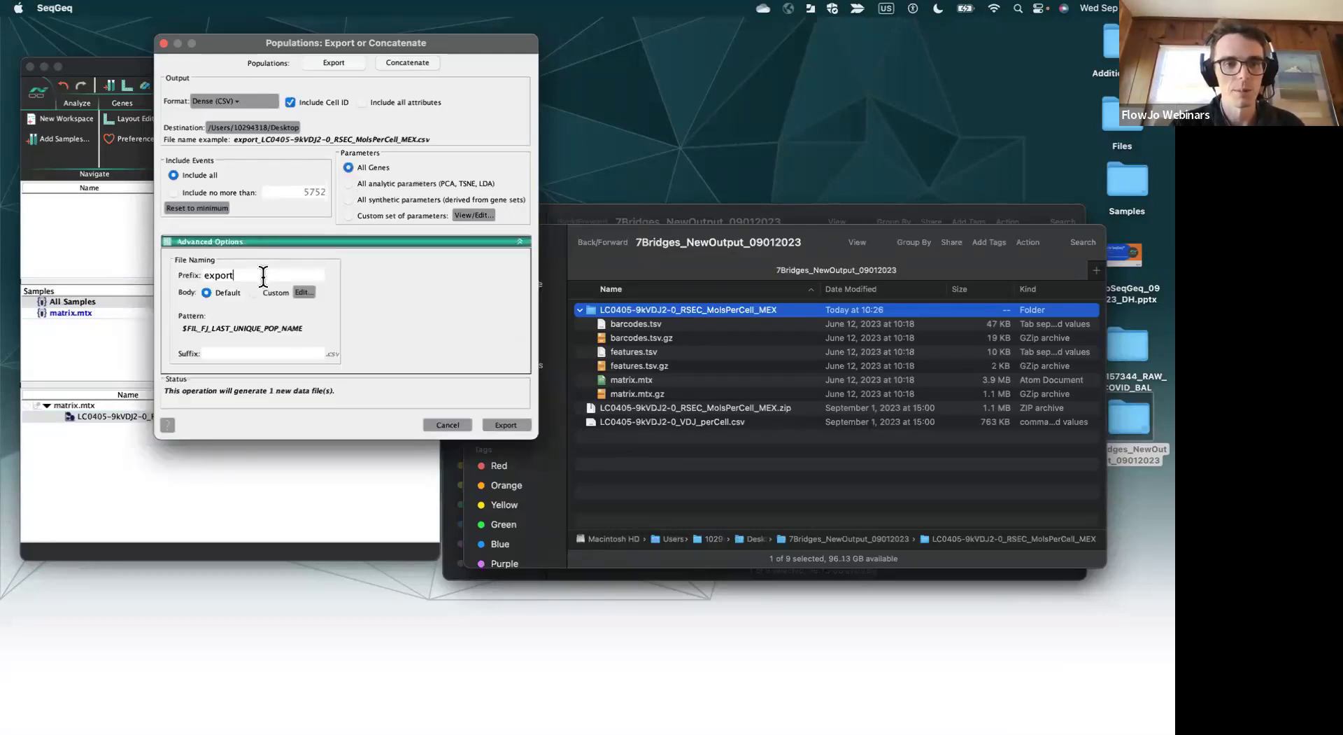
key("BackSpace")
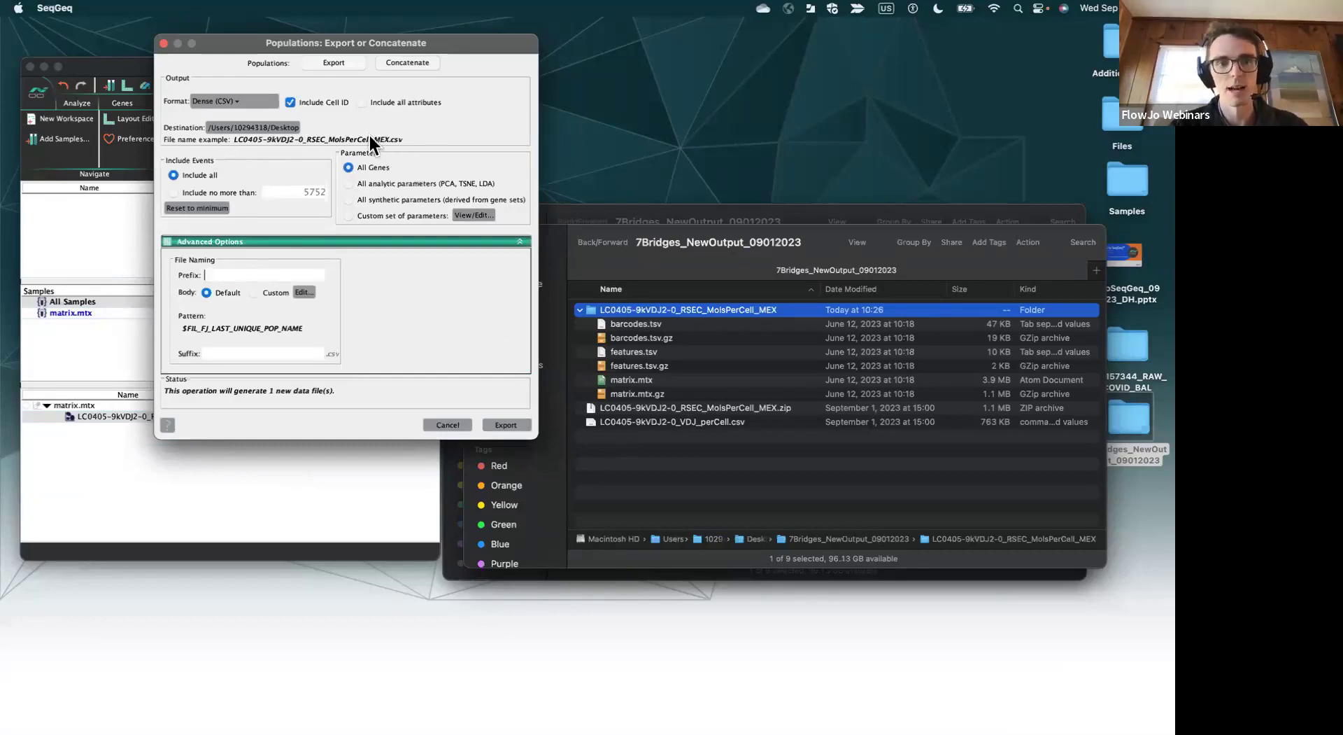
left_click(497, 422)
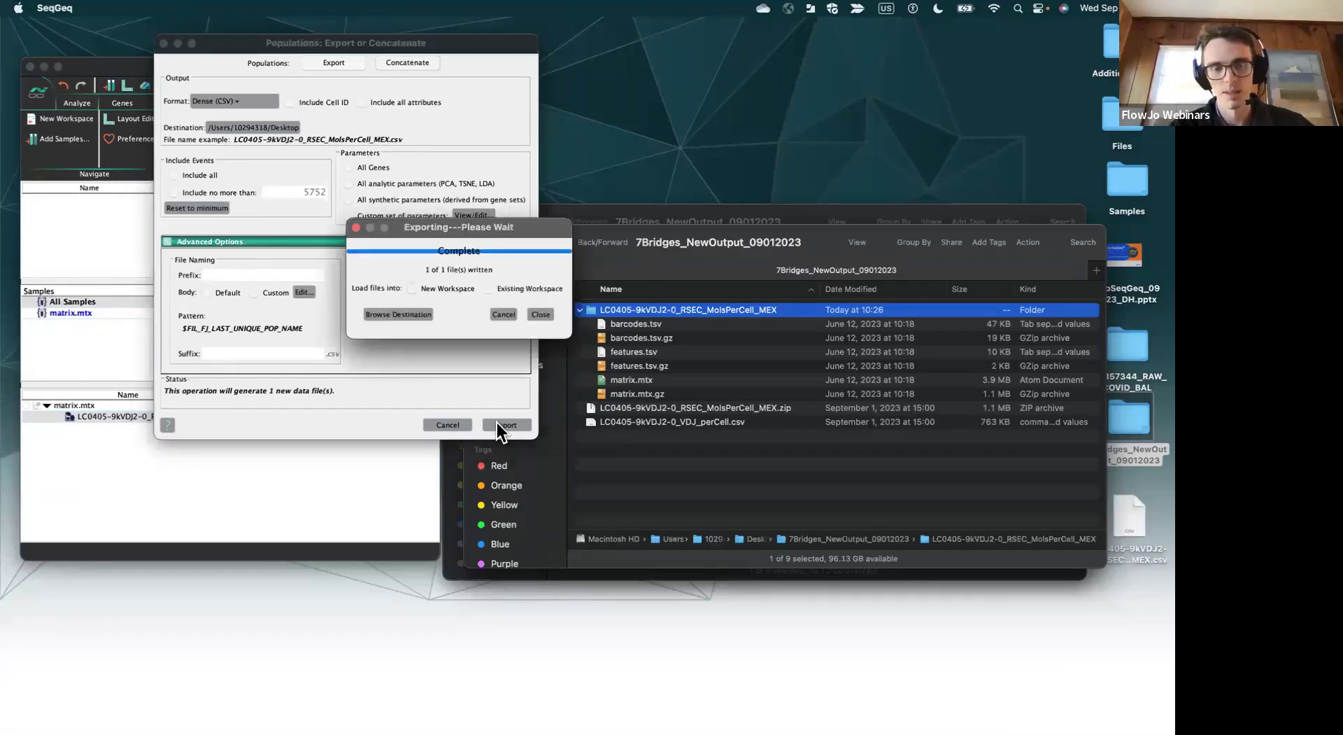
left_click(541, 313)
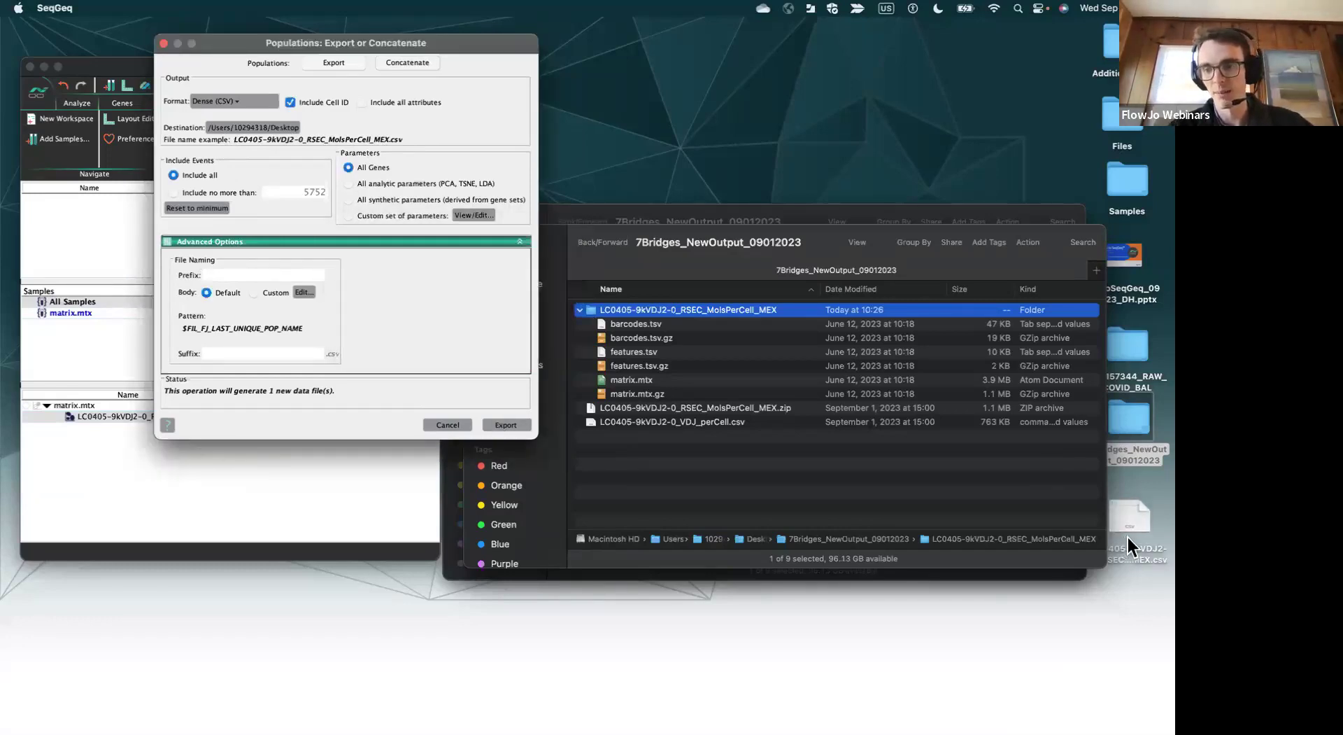
- Close the export settings, load the exported CSV from the Desktop into the workspace and collapse the matrix.mtx sample
left_click(1125, 525)
left_click(1126, 530)
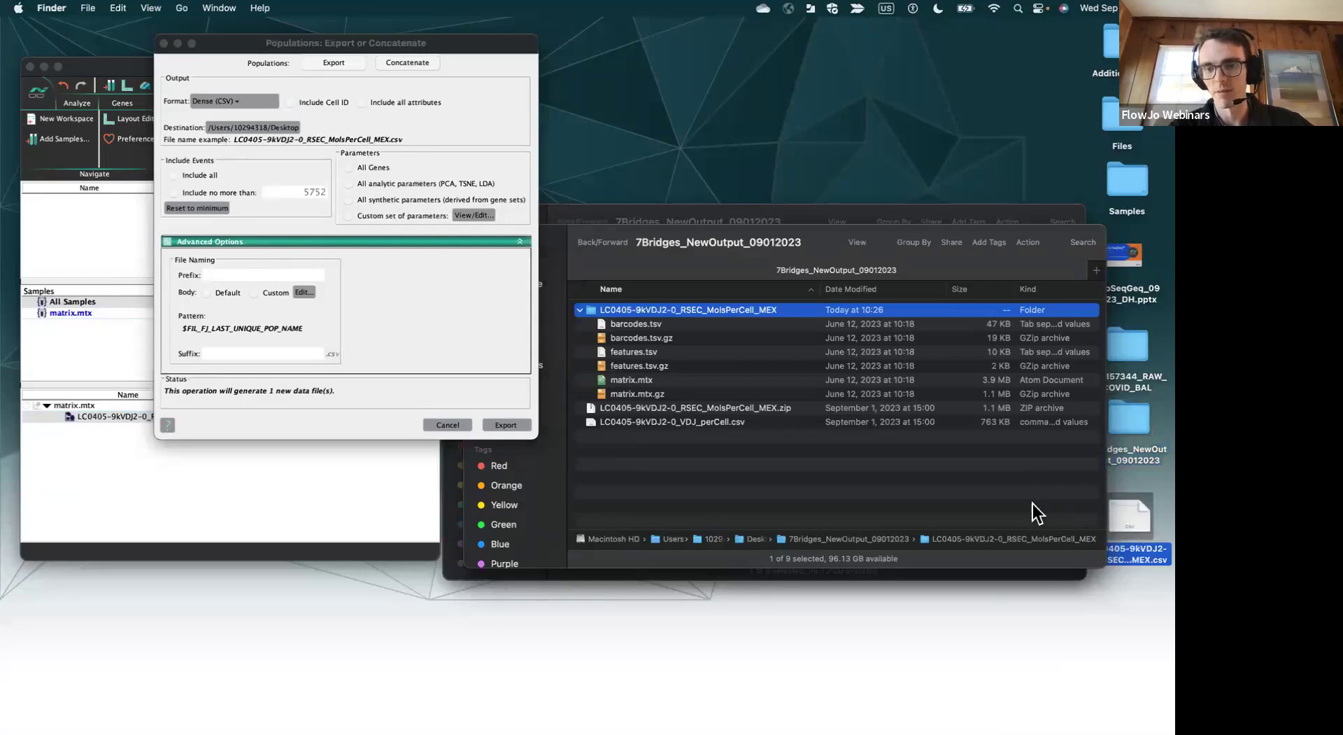
left_click(164, 44)
left_click_drag(1130, 522, 329, 487)
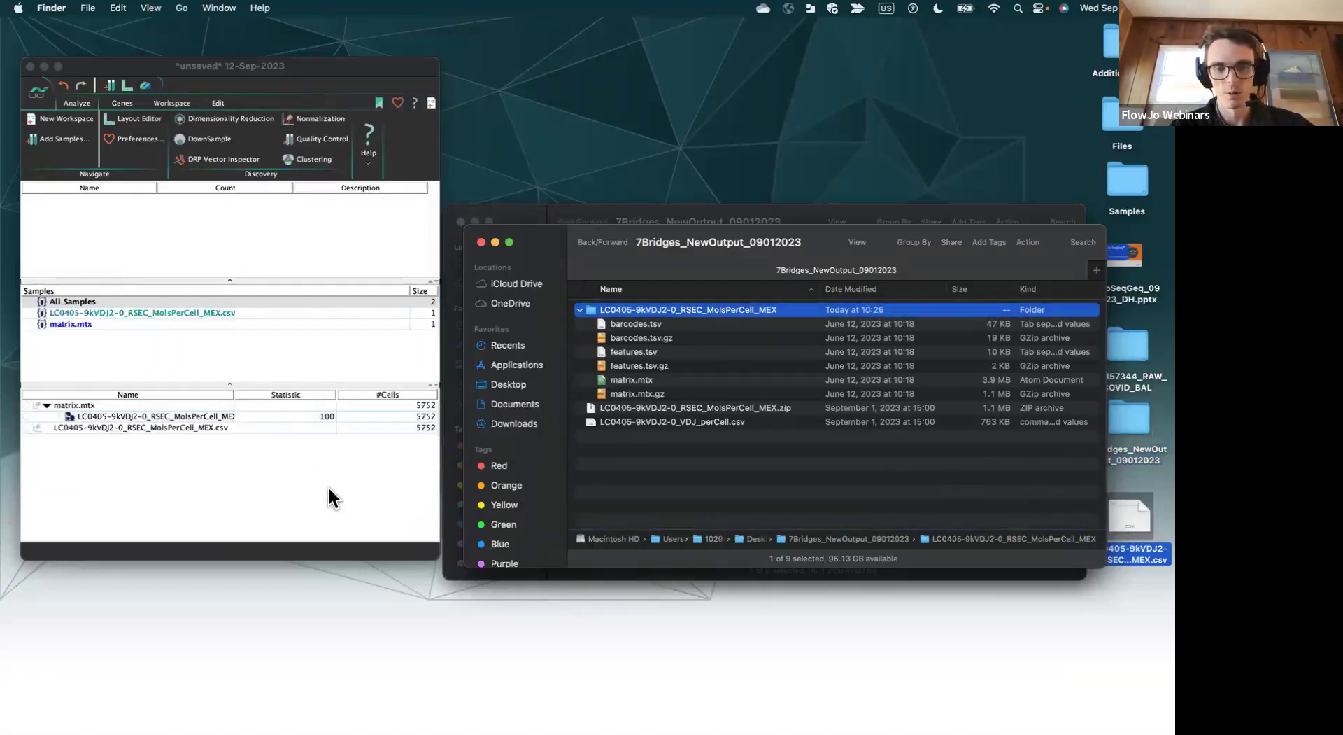
left_click(154, 428)
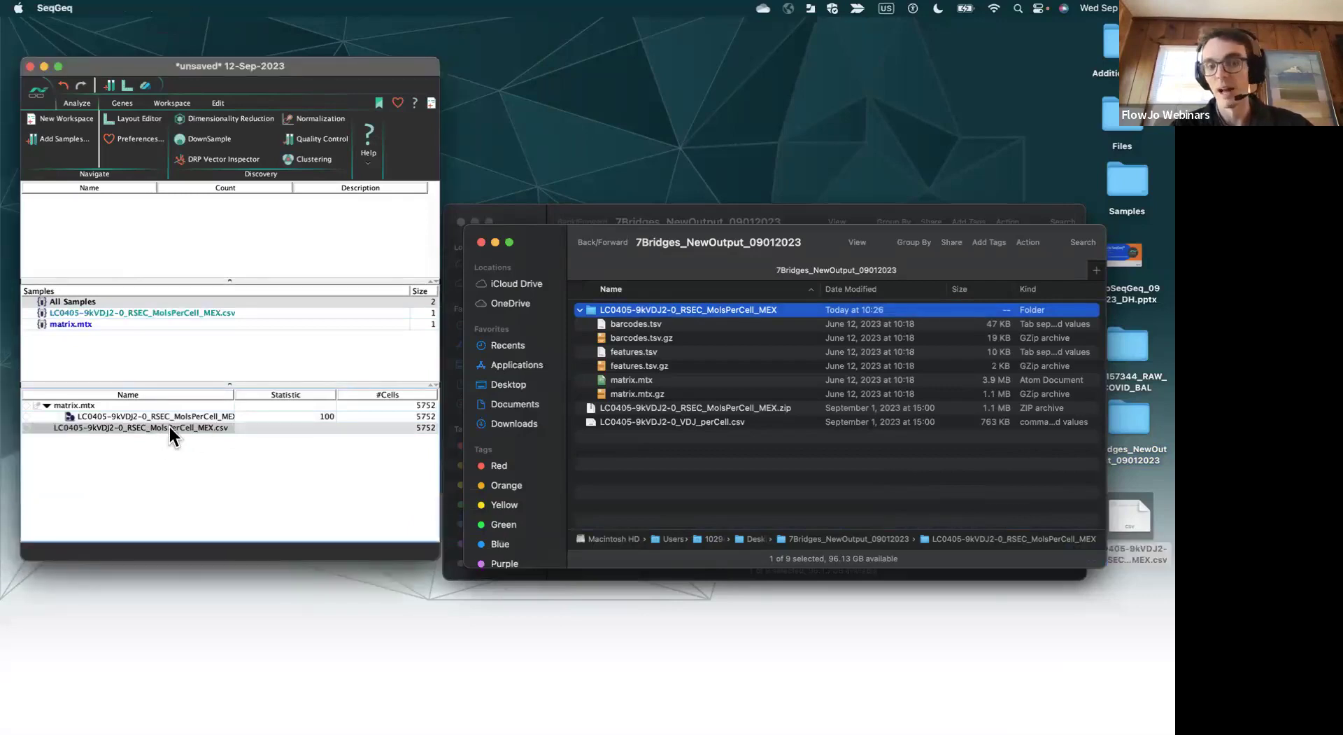
left_click(46, 406)
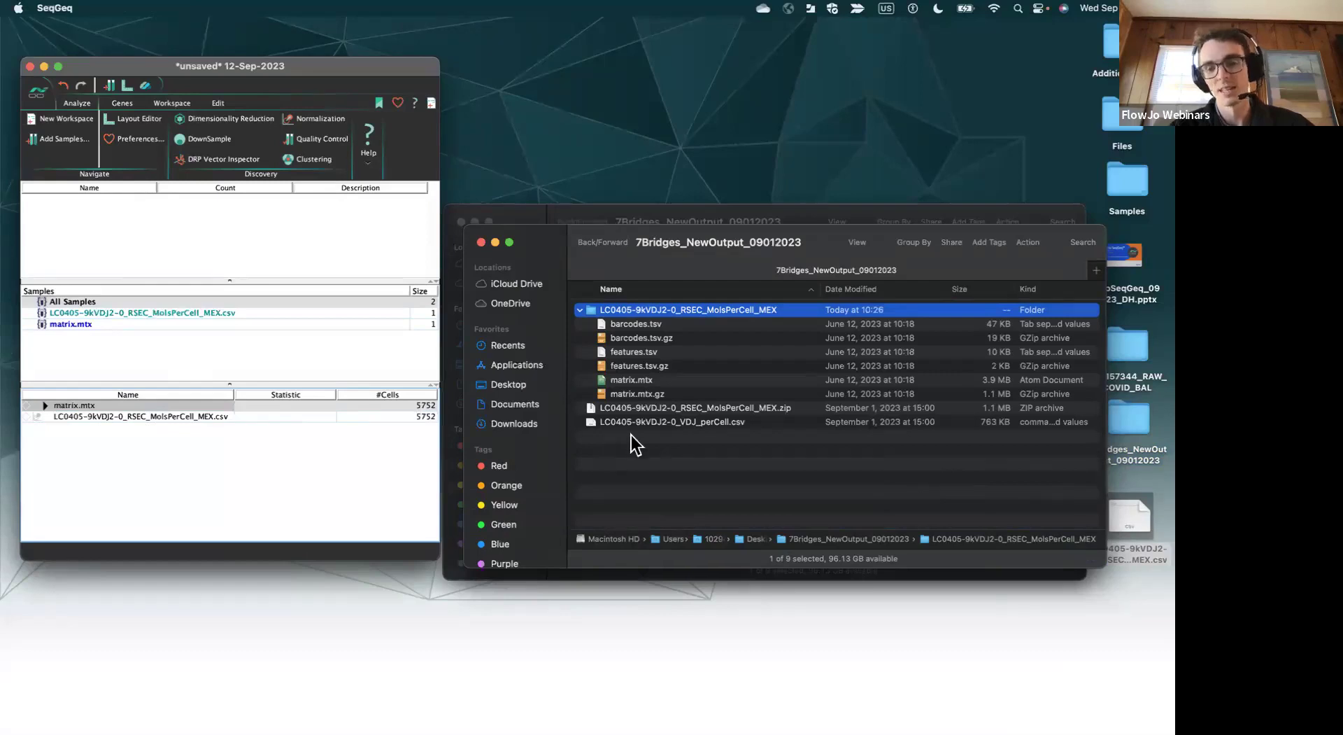
left_click(627, 388)
left_click(627, 385)
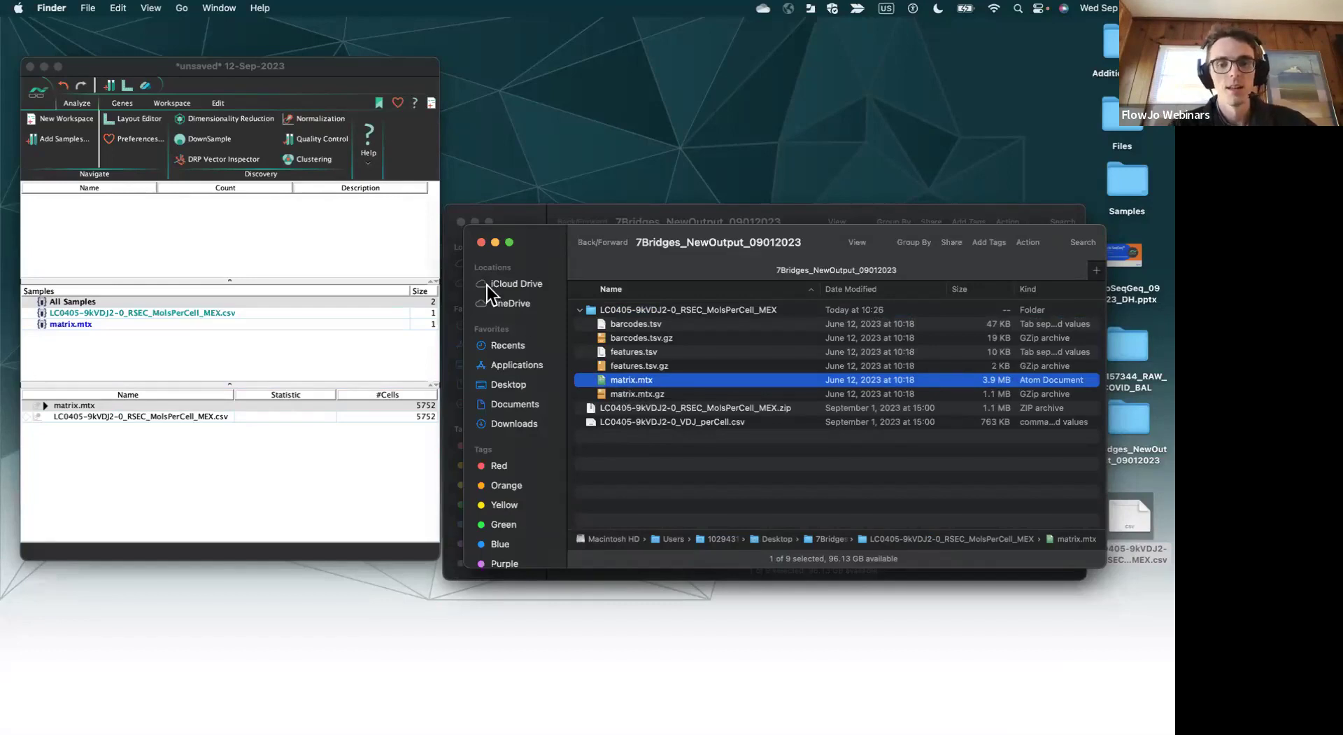
- Close the current workspace without saving and create a new empty workspace
left_click(29, 66)
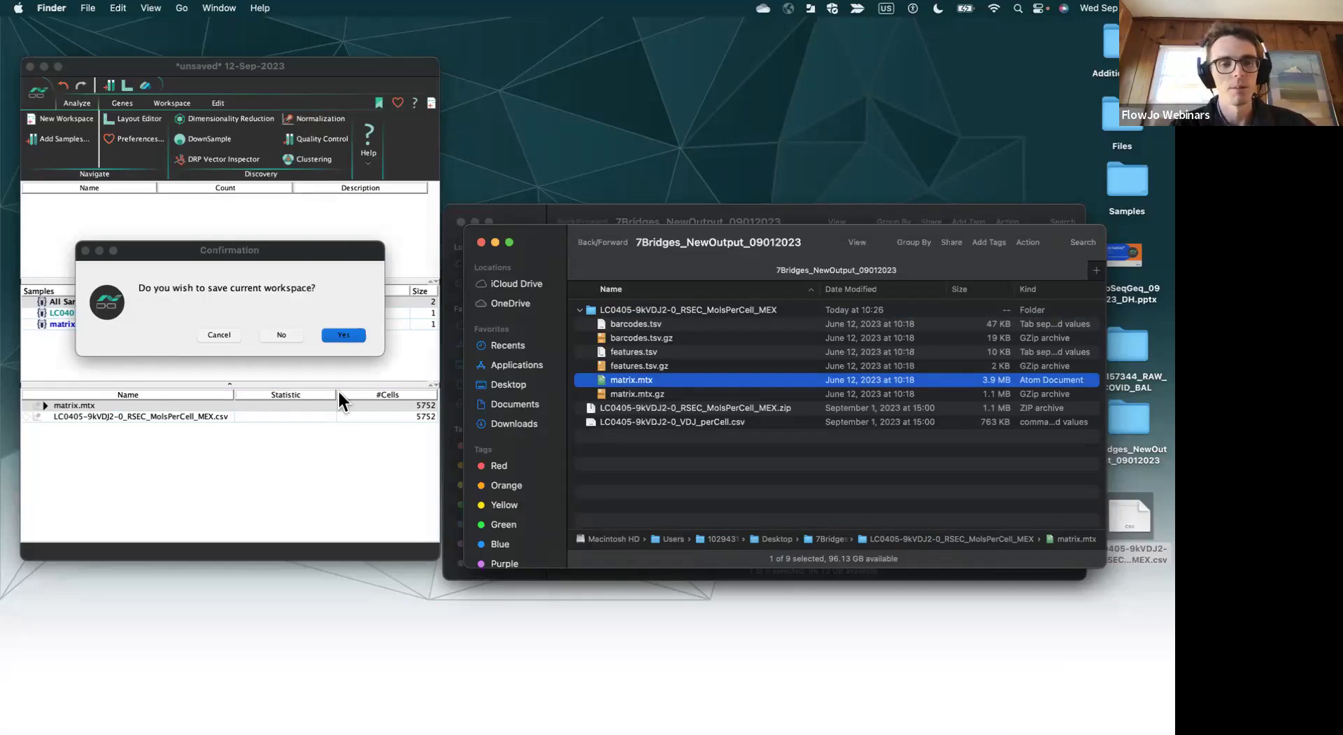
left_click(284, 339)
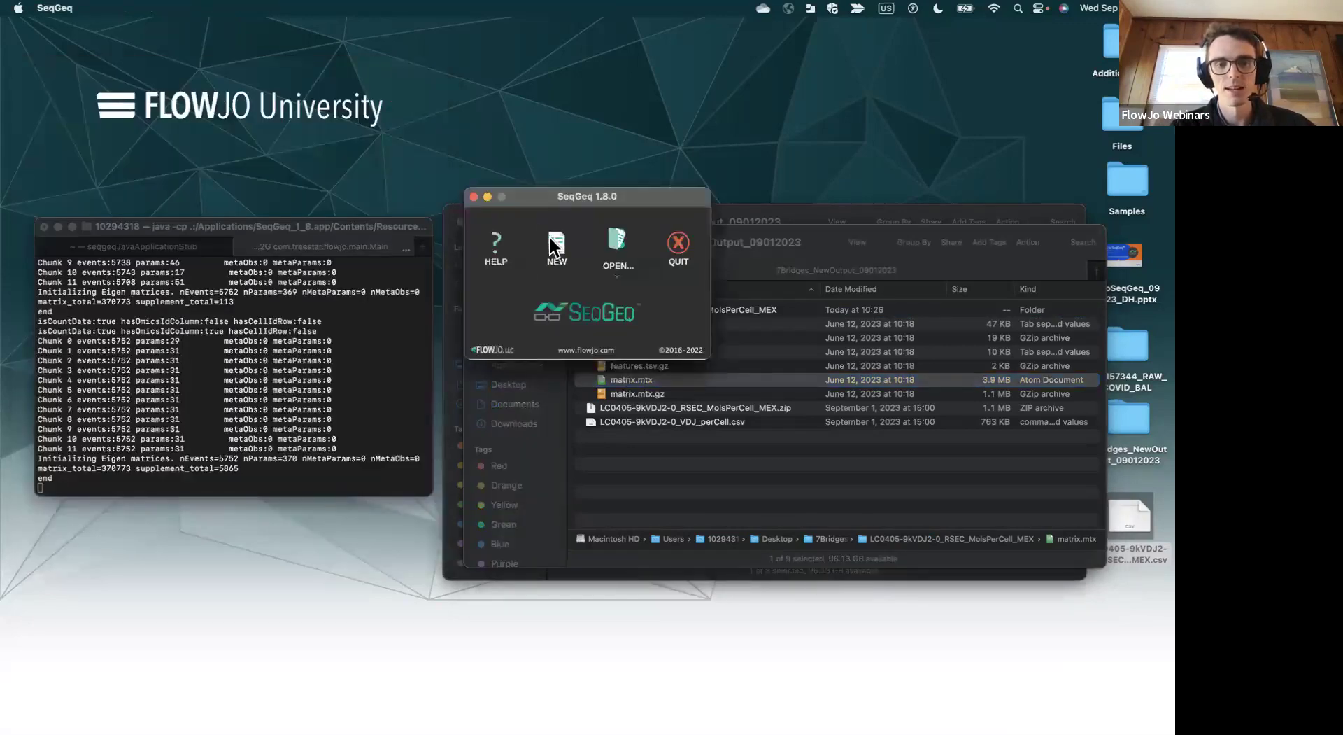
left_click(552, 239)
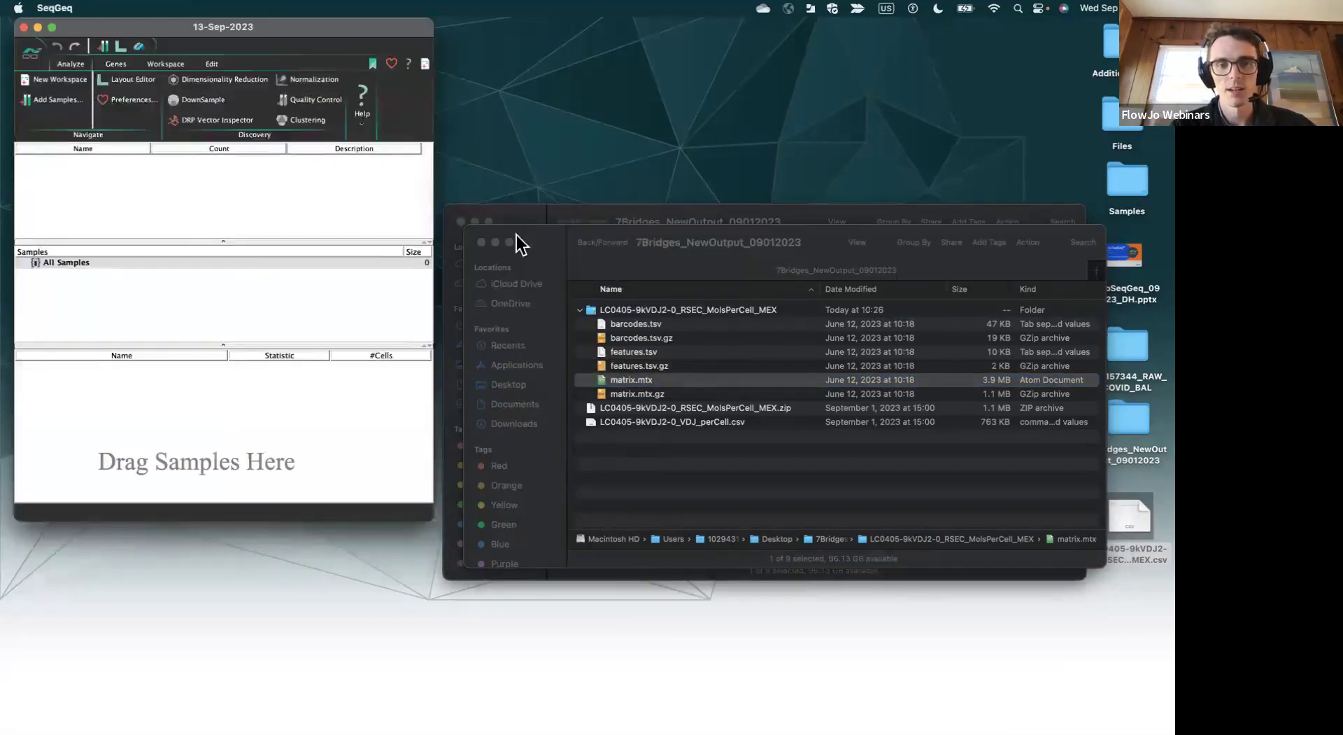
- Close both 7Bridges_NewOutput_09012023 Finder windows and move the exported CSV on the Desktop to the Trash
left_click(481, 243)
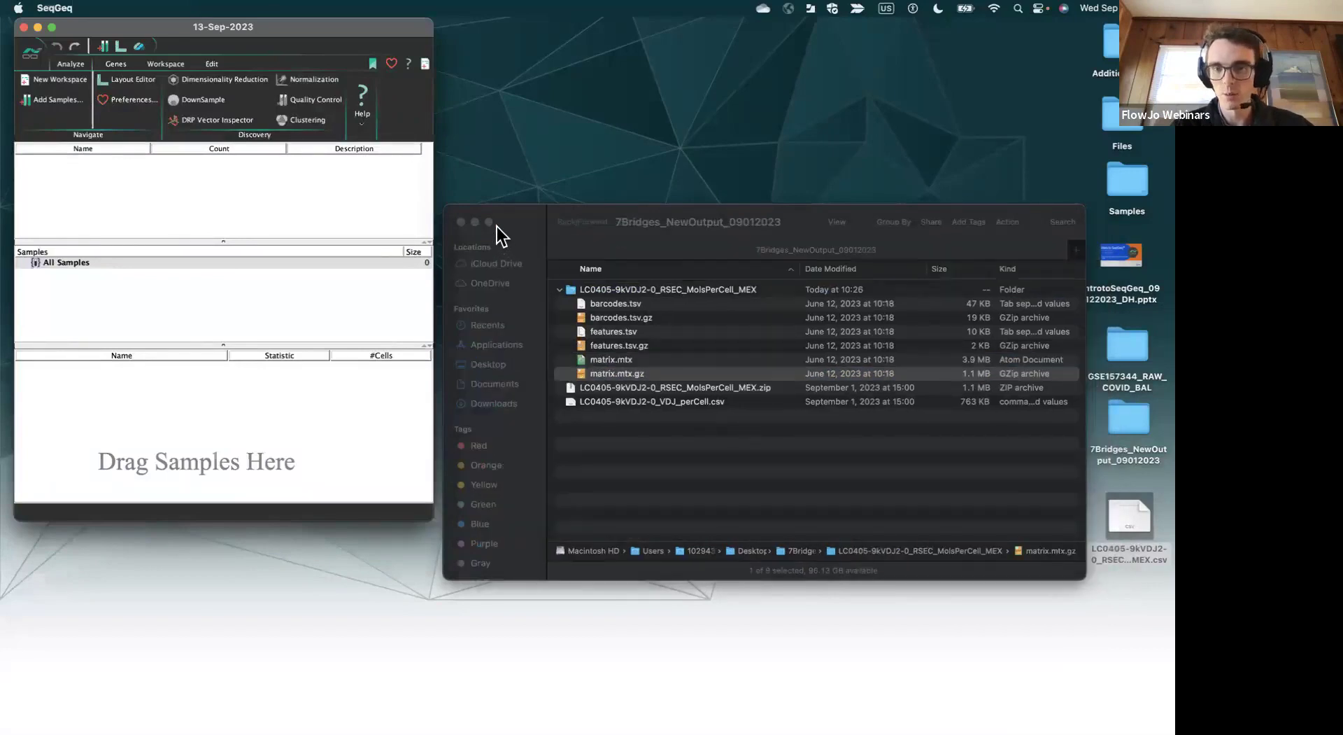
left_click(461, 222)
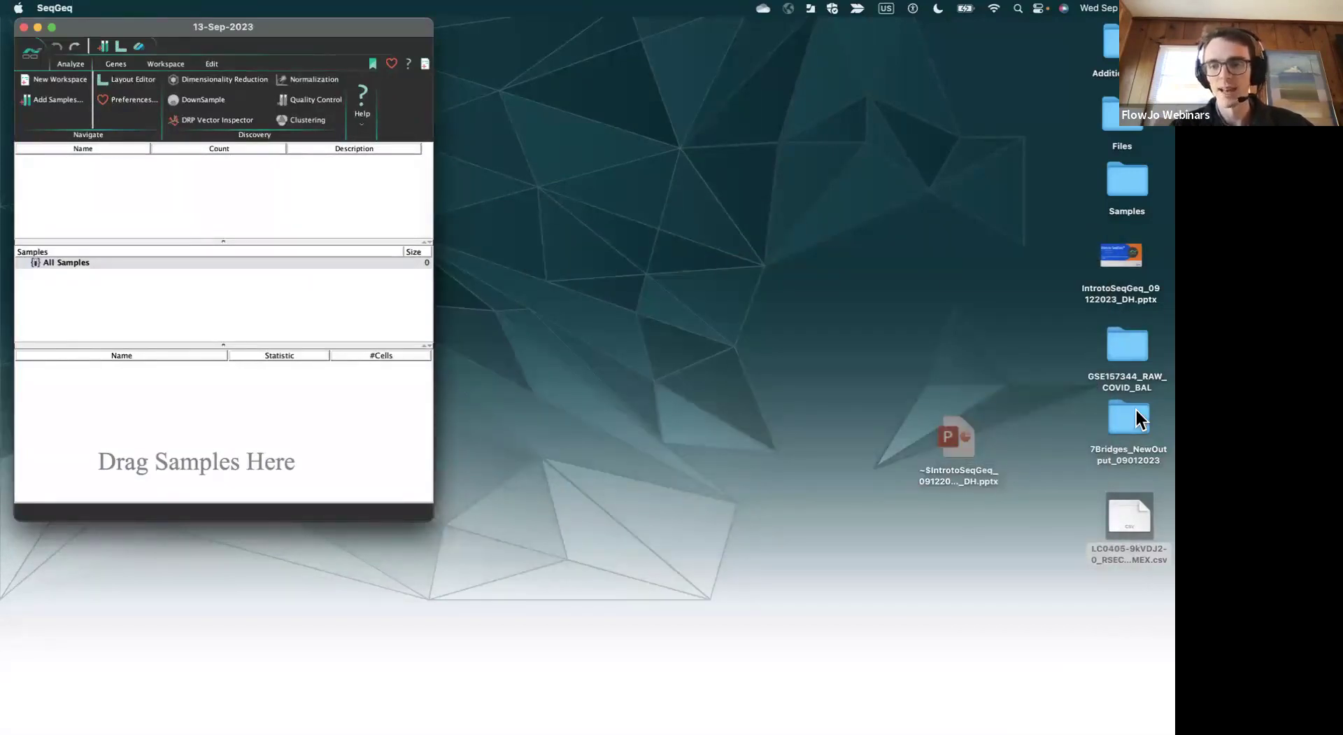
left_click(1135, 416)
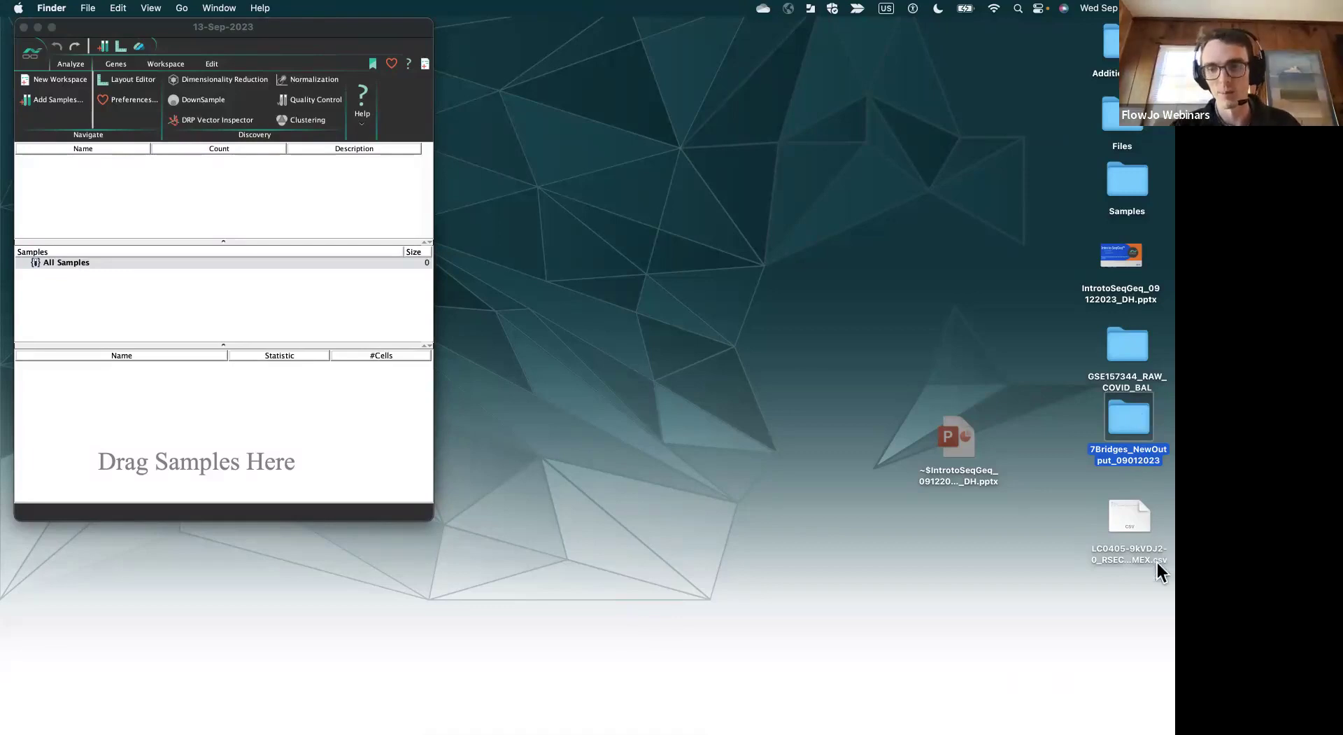
left_click(1136, 529)
right_click(1128, 519)
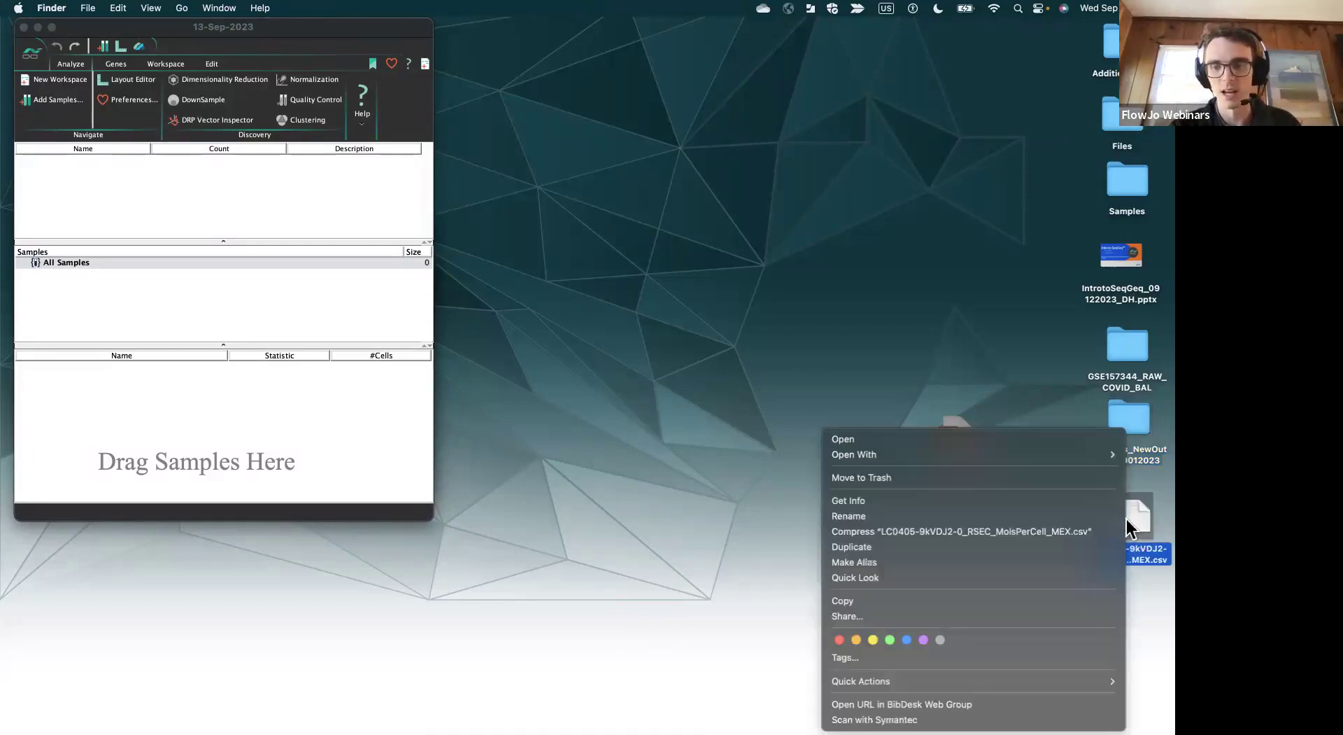
left_click(970, 479)
- Open the GSE157344_RAW_COVID_BAL folder and expand BAL1 to examine its barcodes, features and matrix files
left_click(1120, 334)
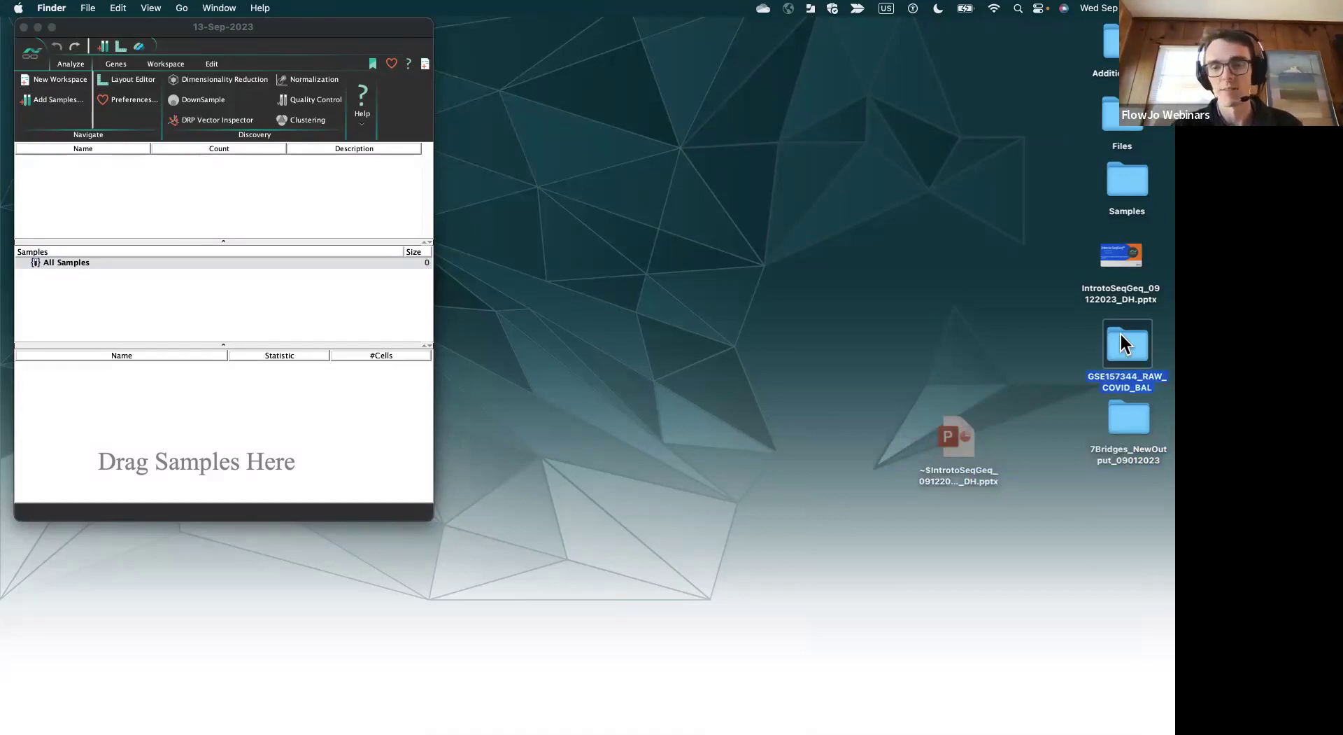
double_click(1120, 334)
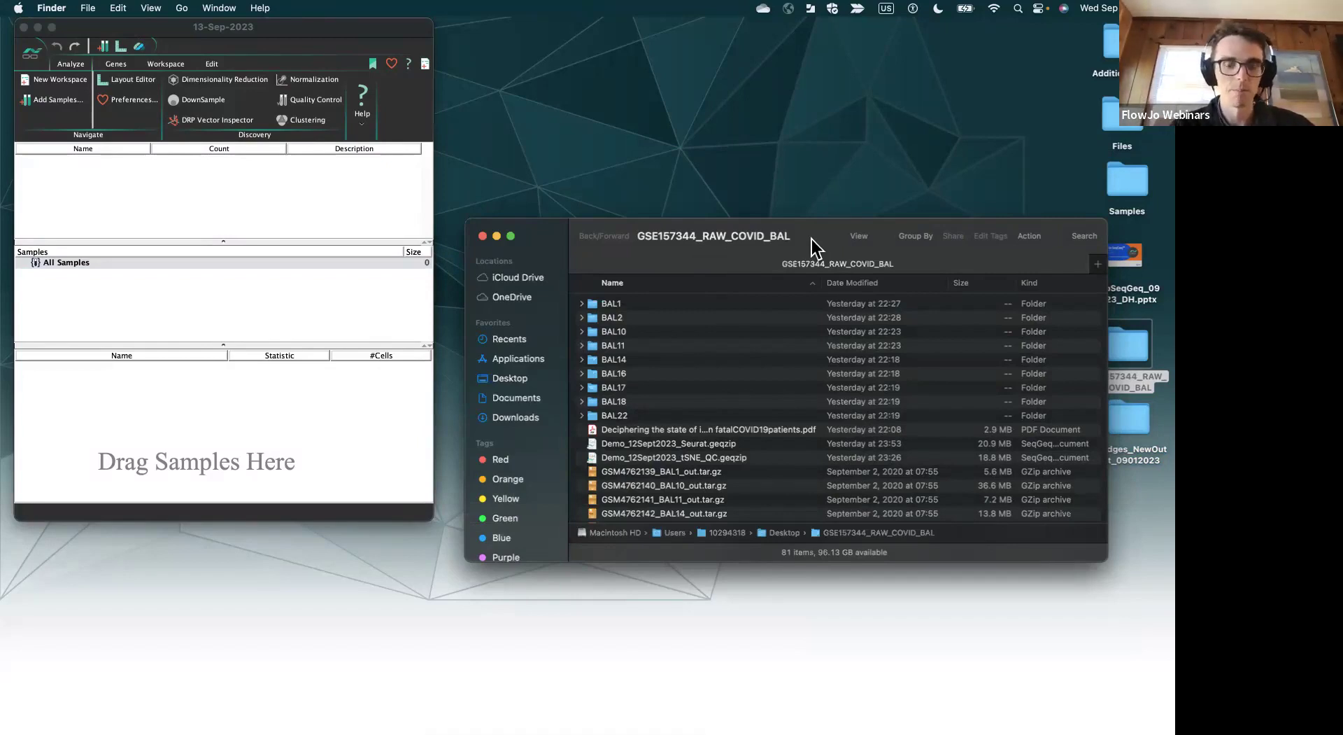
left_click(582, 304)
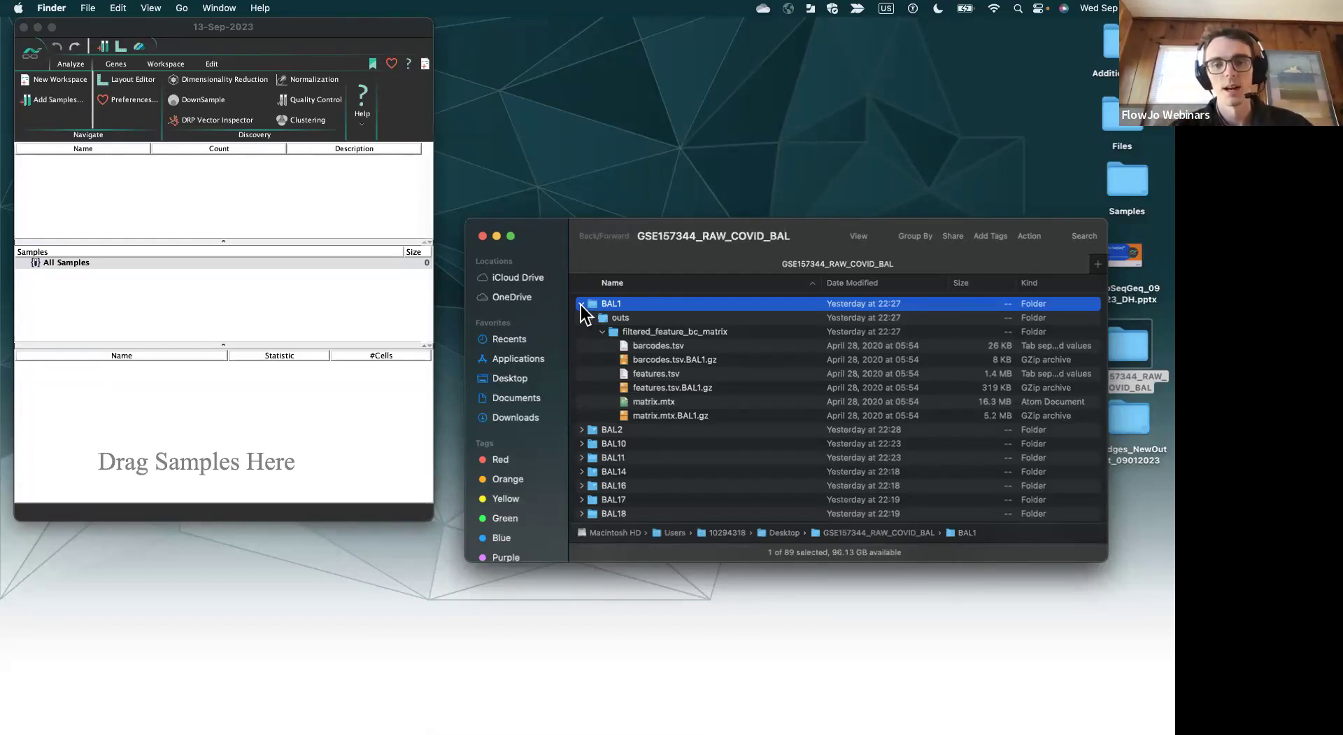
left_click(656, 416)
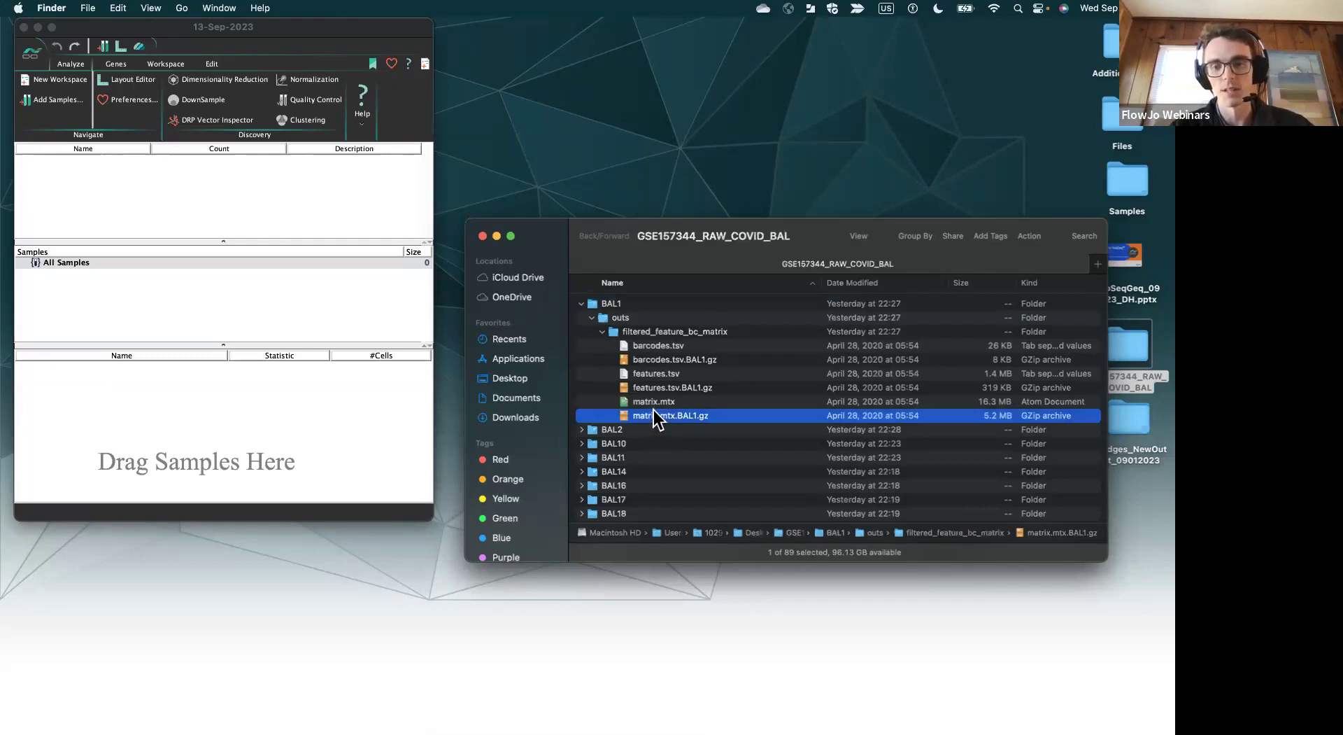
left_click(650, 403)
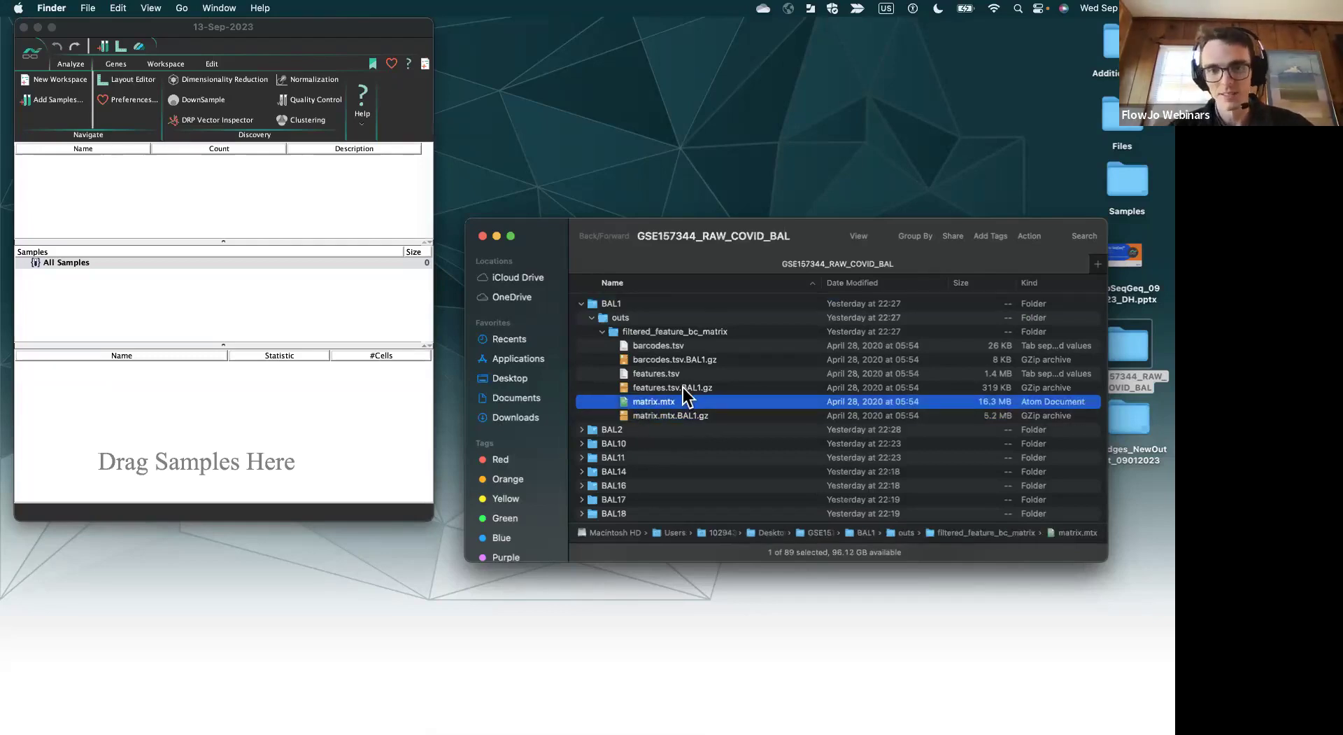
left_click(672, 376)
left_click(666, 344)
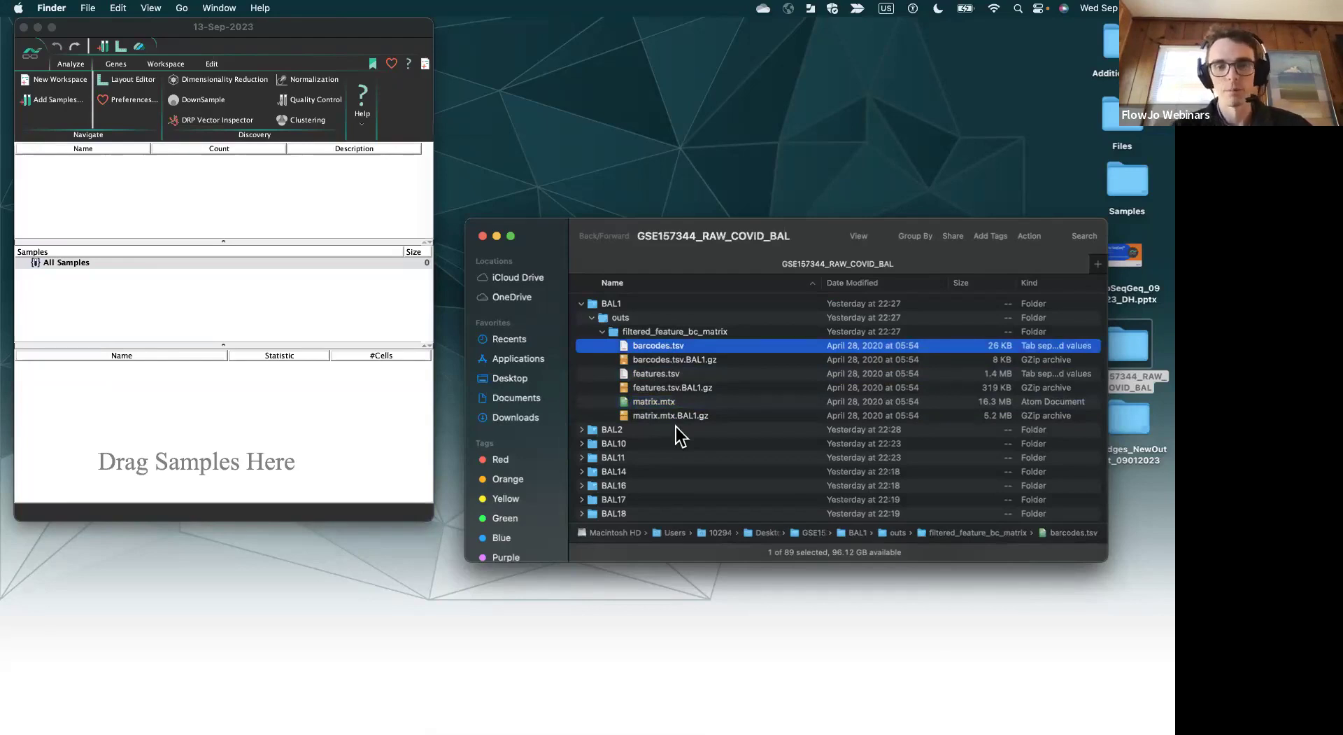
- Load BAL1's uncompressed matrix.mtx into the new workspace and select the added sample
left_click(667, 404)
left_click_drag(668, 404, 333, 438)
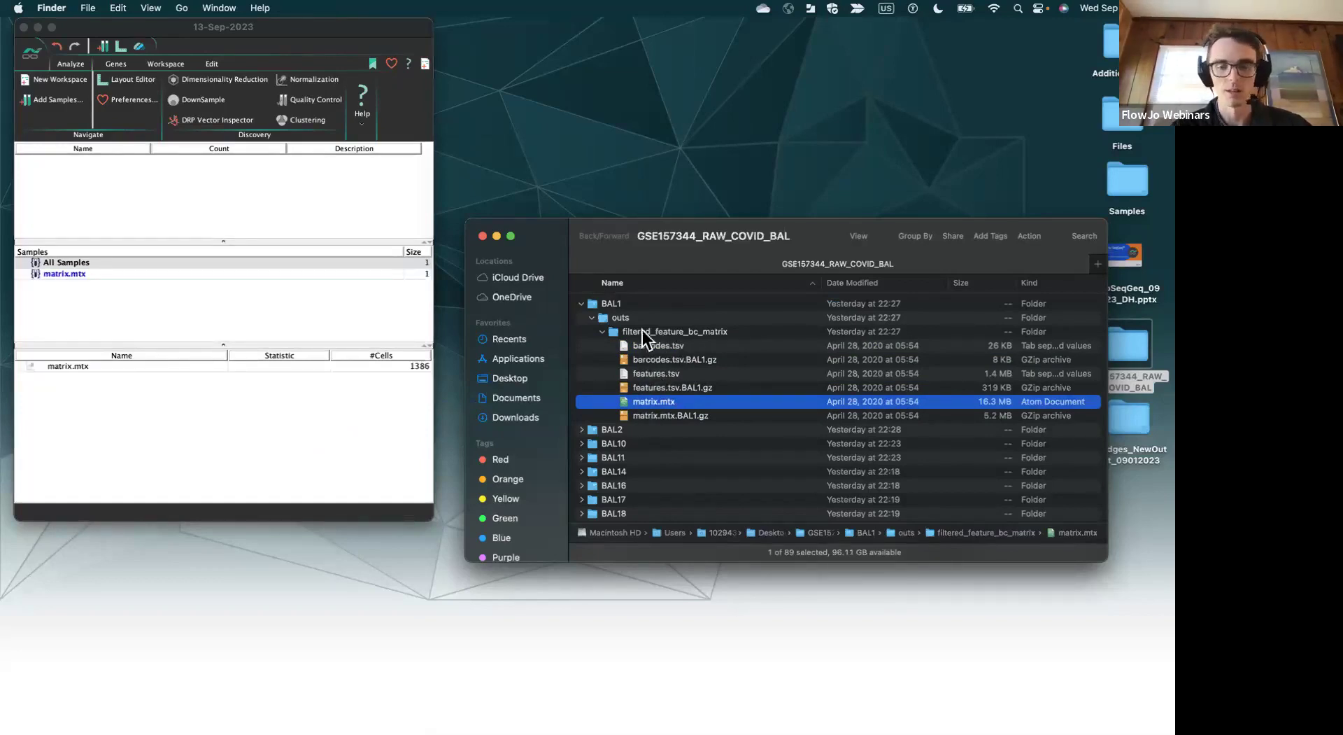
left_click(171, 421)
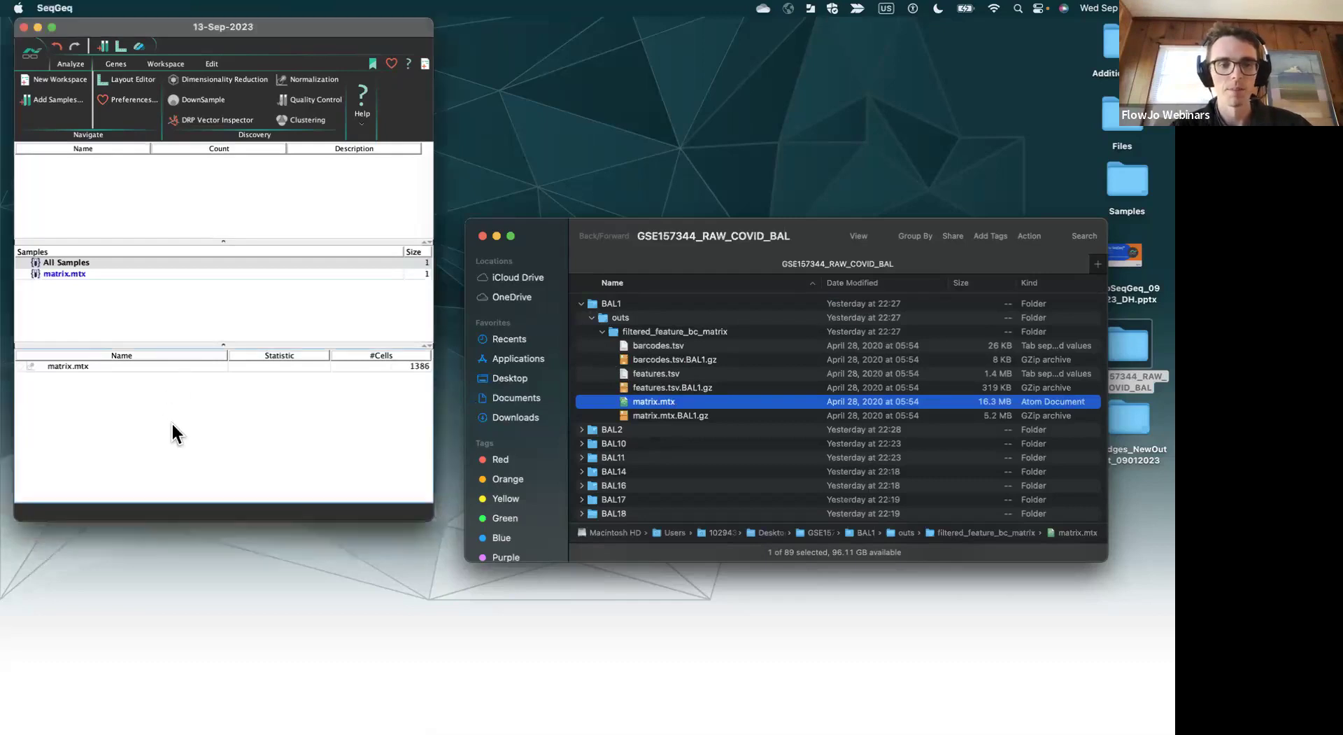
left_click(86, 362)
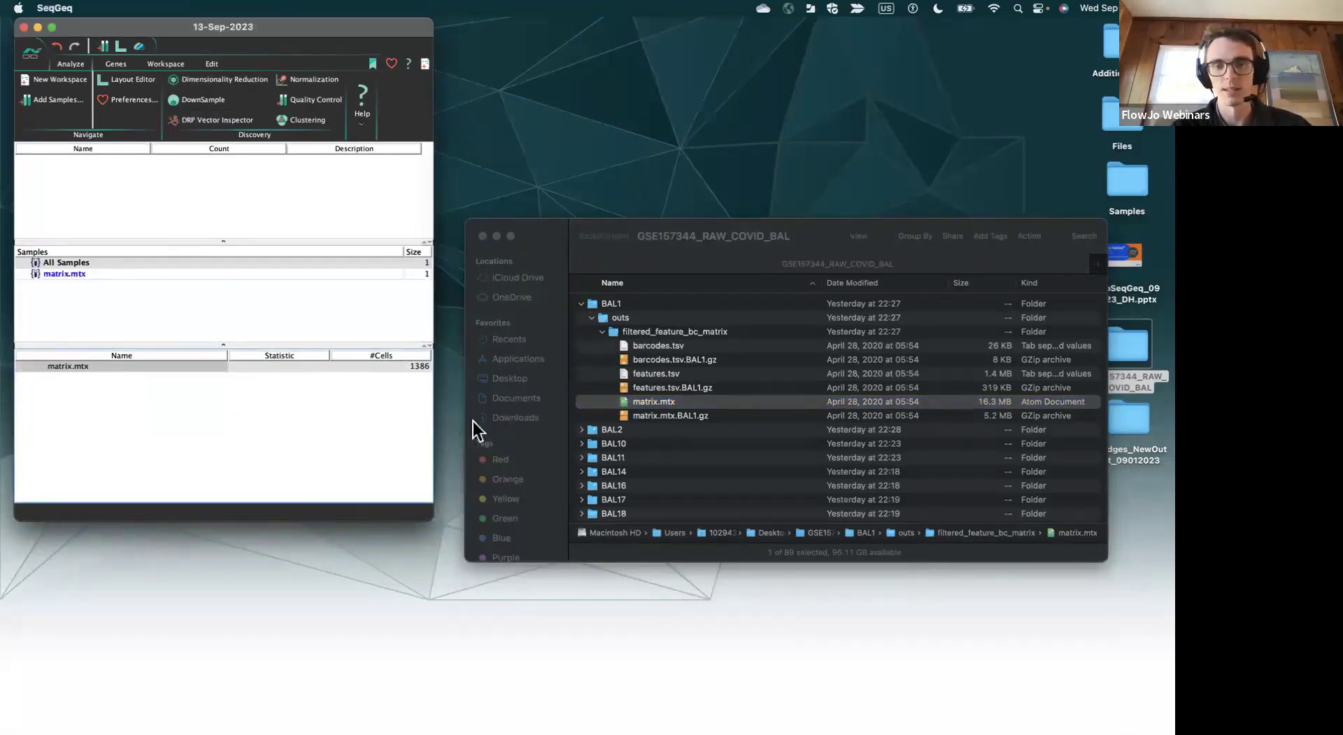
- Collapse BAL1's outs folder, expand BAL2 and load its matrix.mtx into the workspace as a second sample
left_click(592, 321)
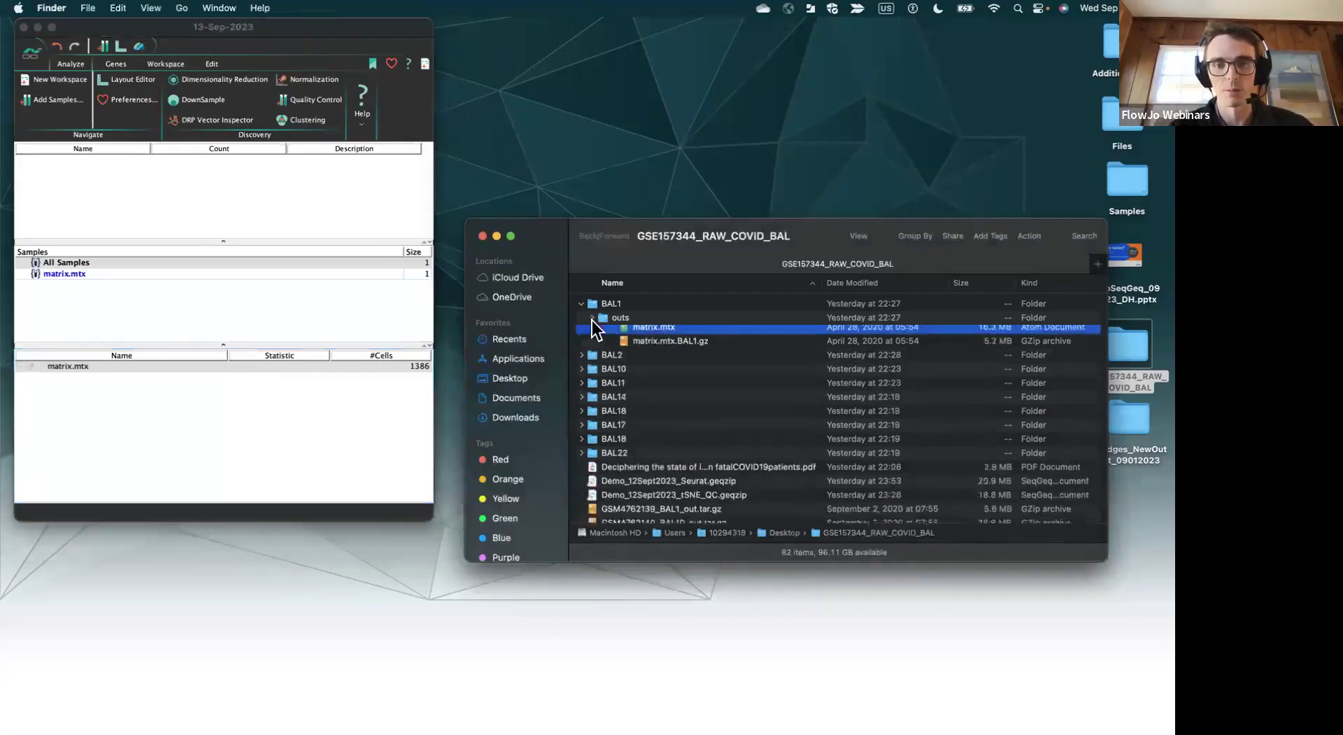
left_click(578, 333)
left_click(605, 360)
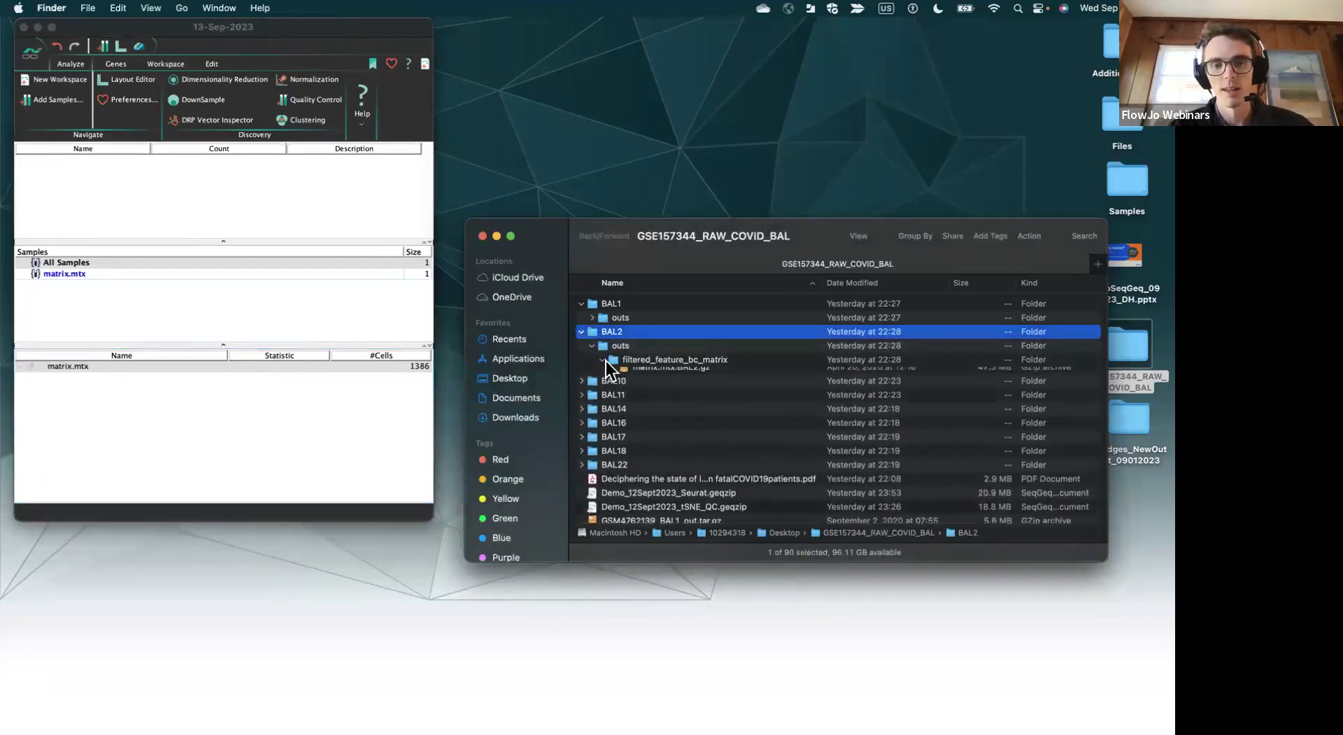
left_click(643, 428)
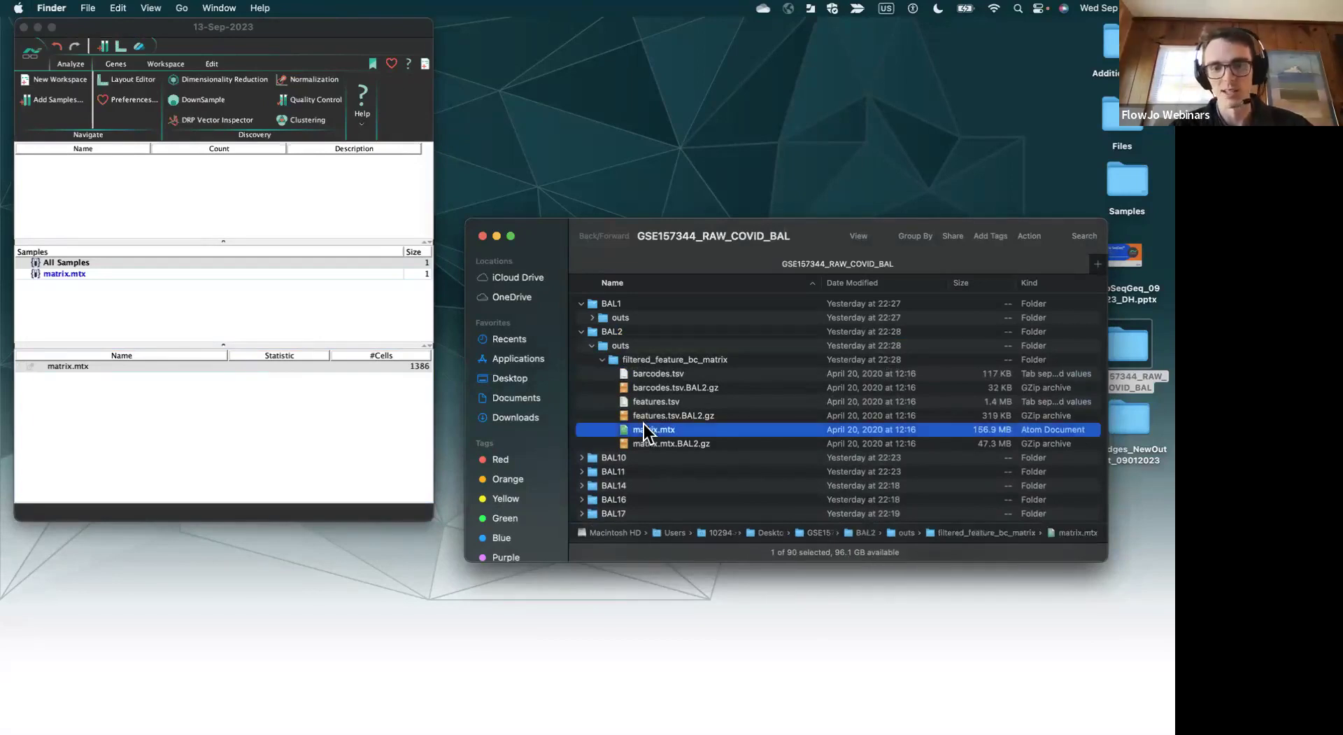
left_click_drag(655, 429, 196, 412)
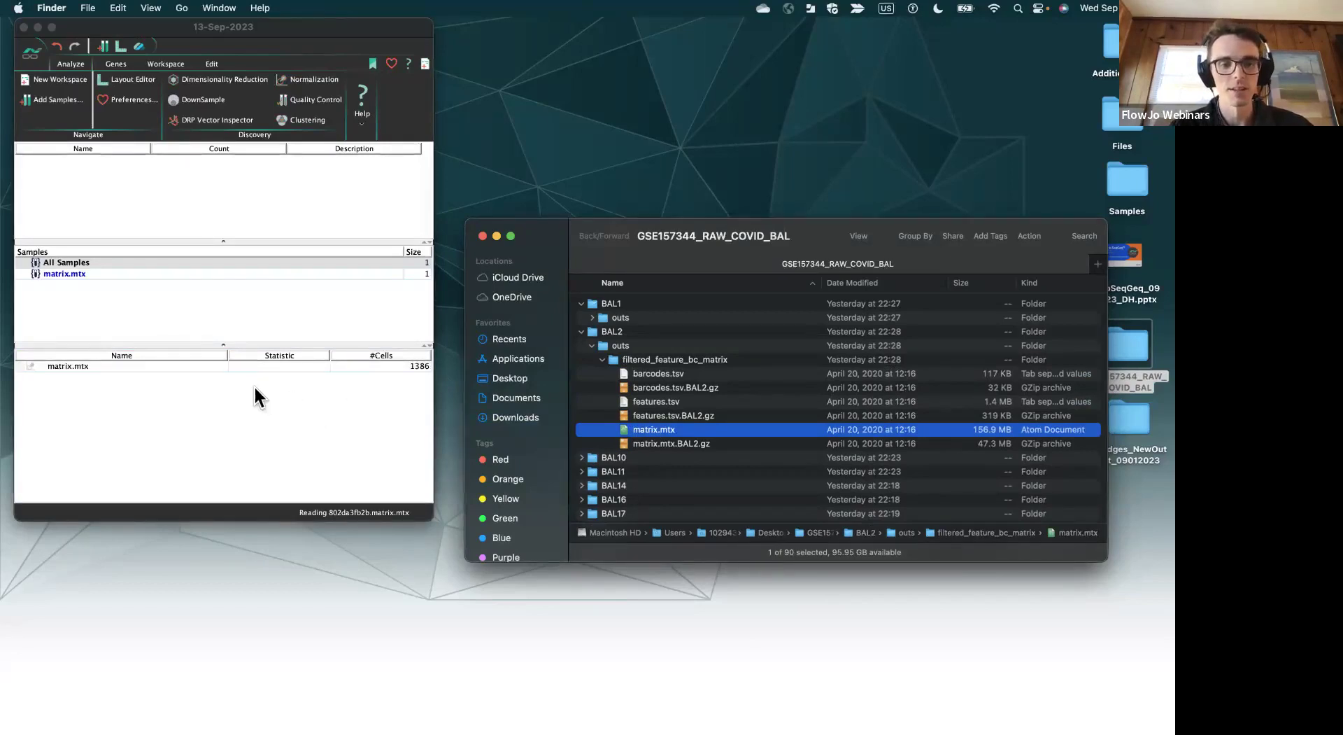
left_click(128, 364)
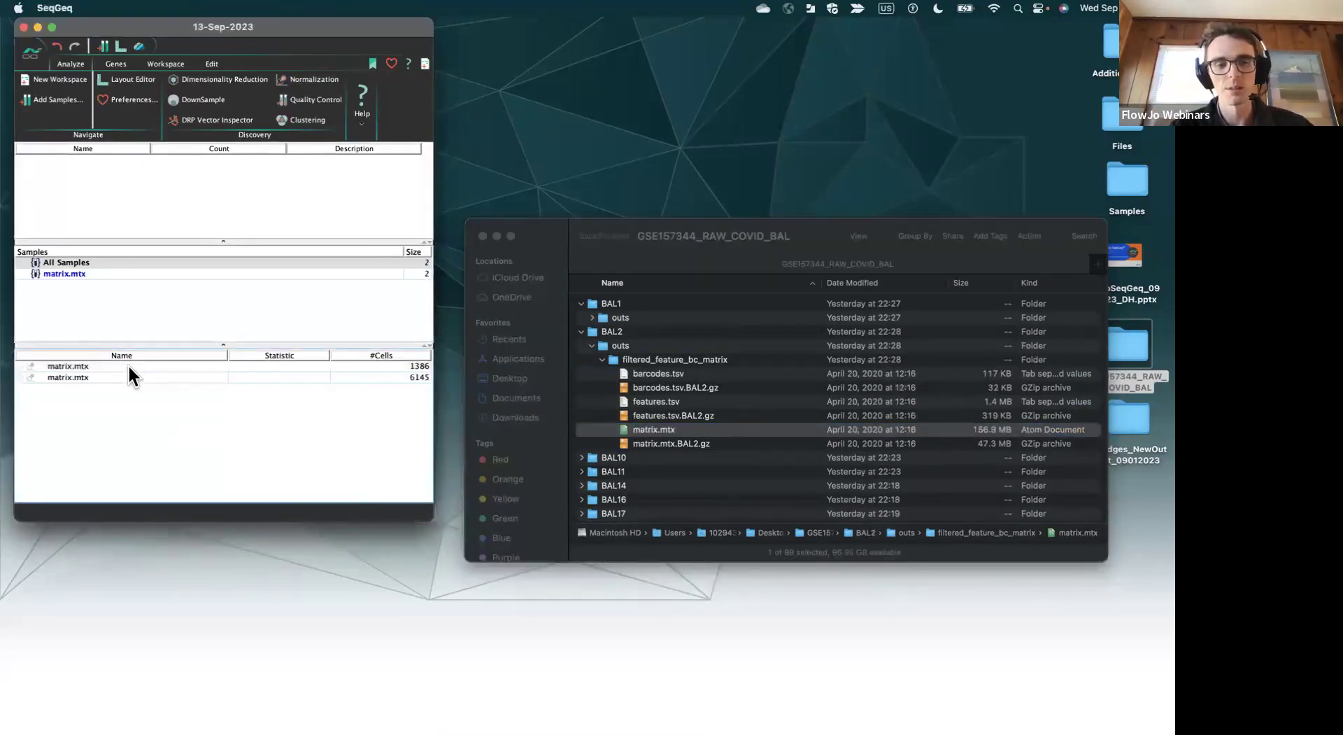
- Open the plot of the first matrix.mtx sample and display it as a histogram
left_click(129, 364)
left_click(106, 375)
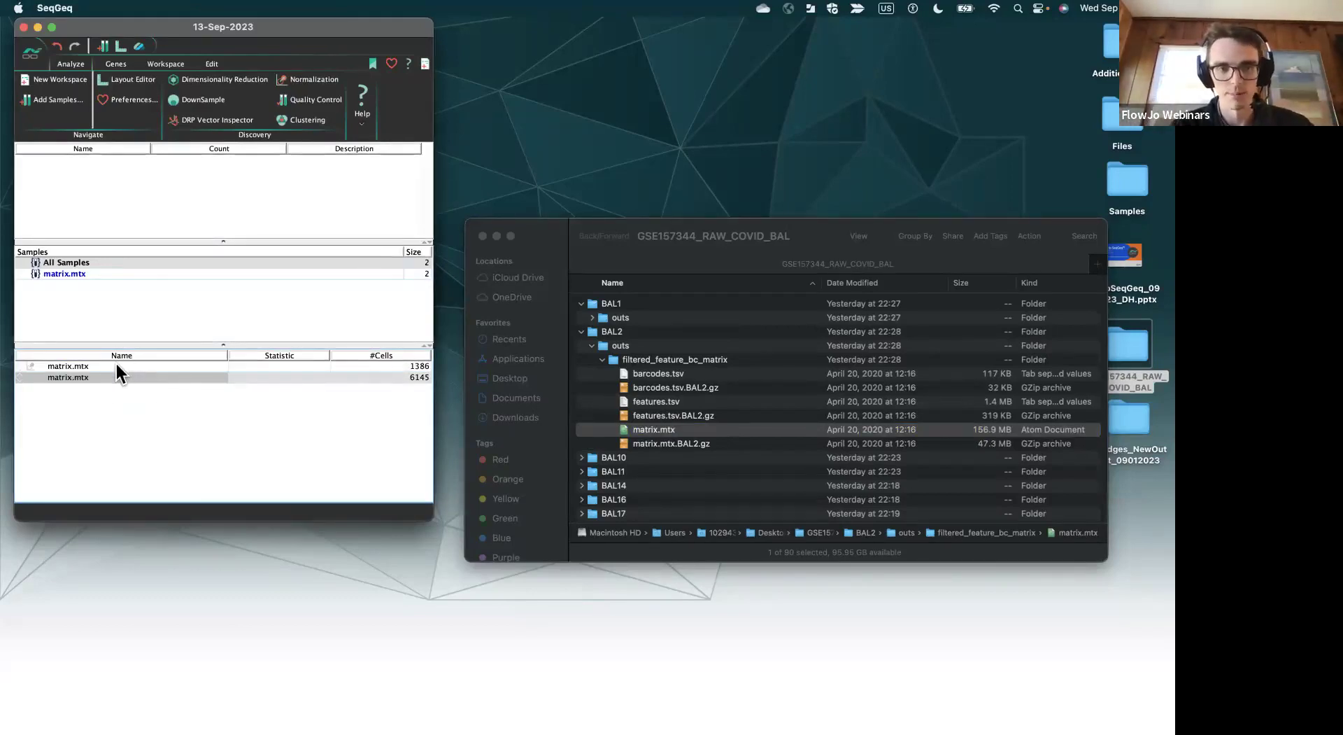
double_click(116, 365)
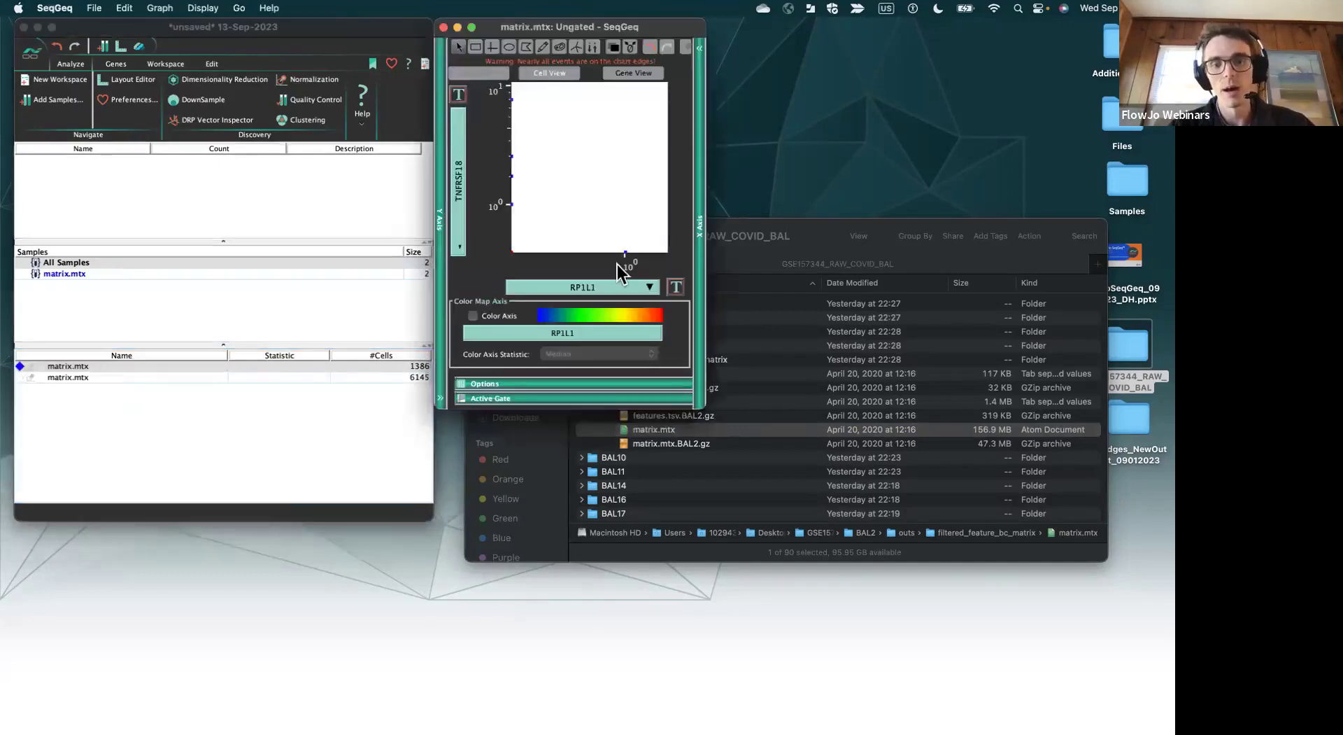
left_click(455, 196)
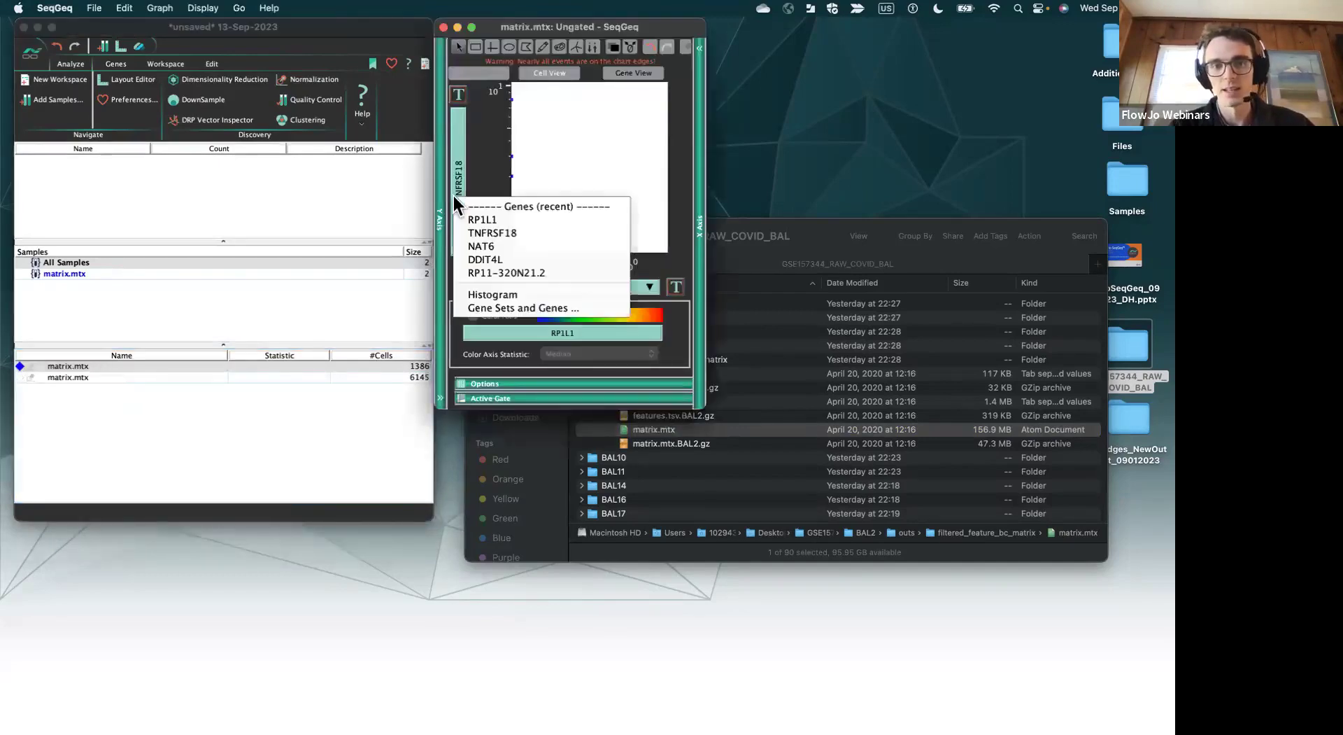
left_click(472, 162)
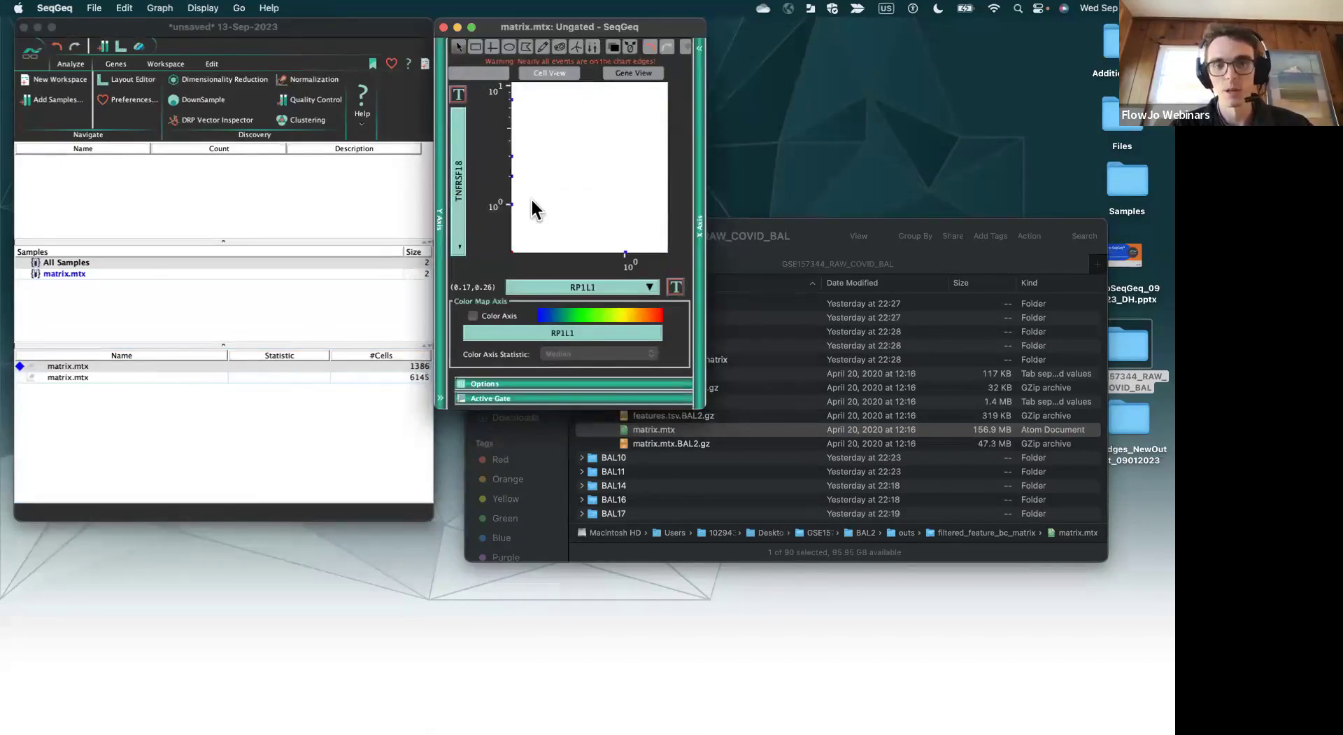
left_click(459, 194)
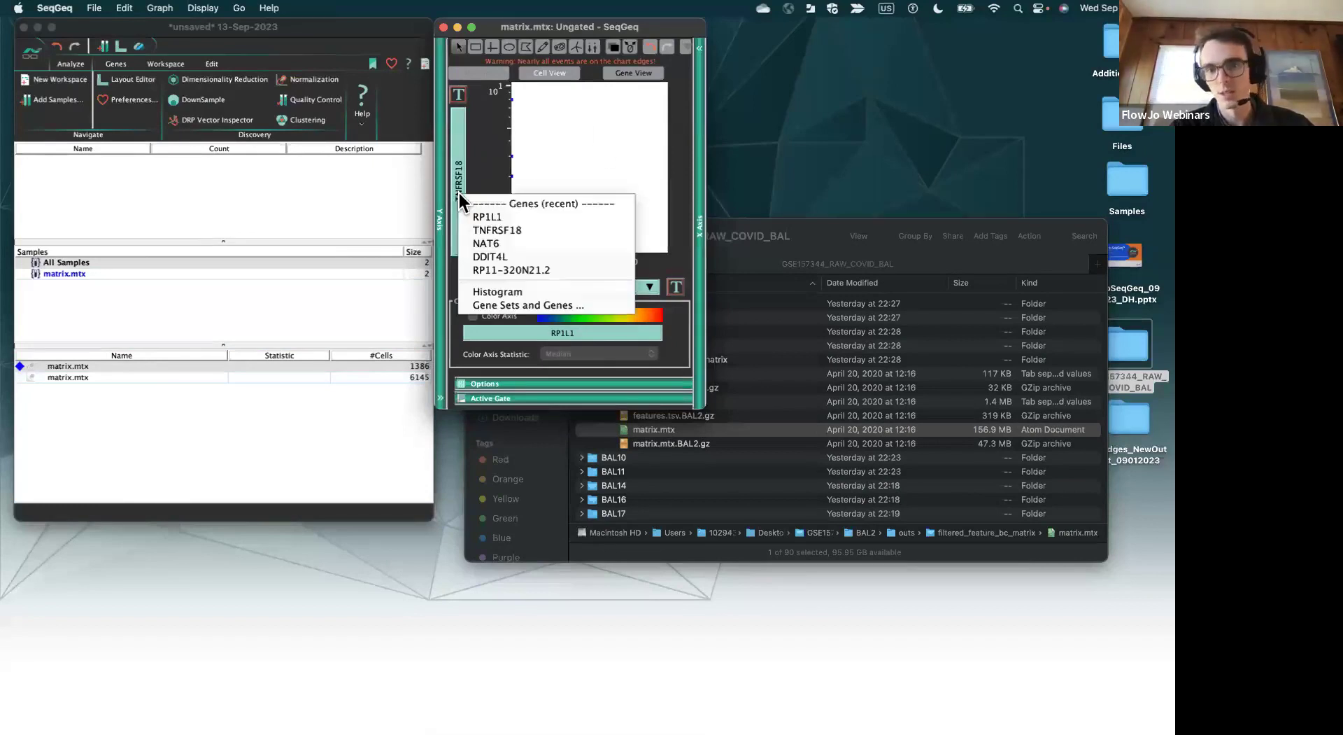
left_click(497, 291)
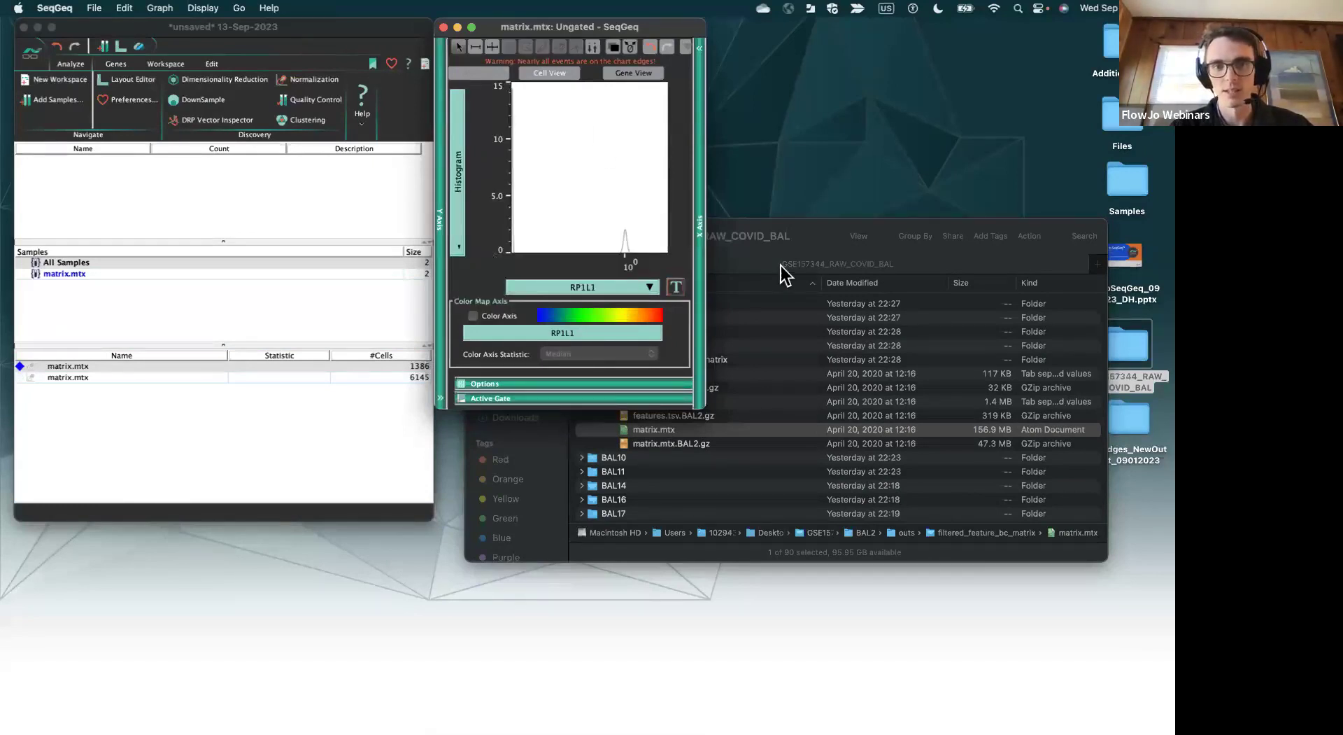
- Switch the histogram's RP1L1 axis to a linear scale
left_click(676, 283)
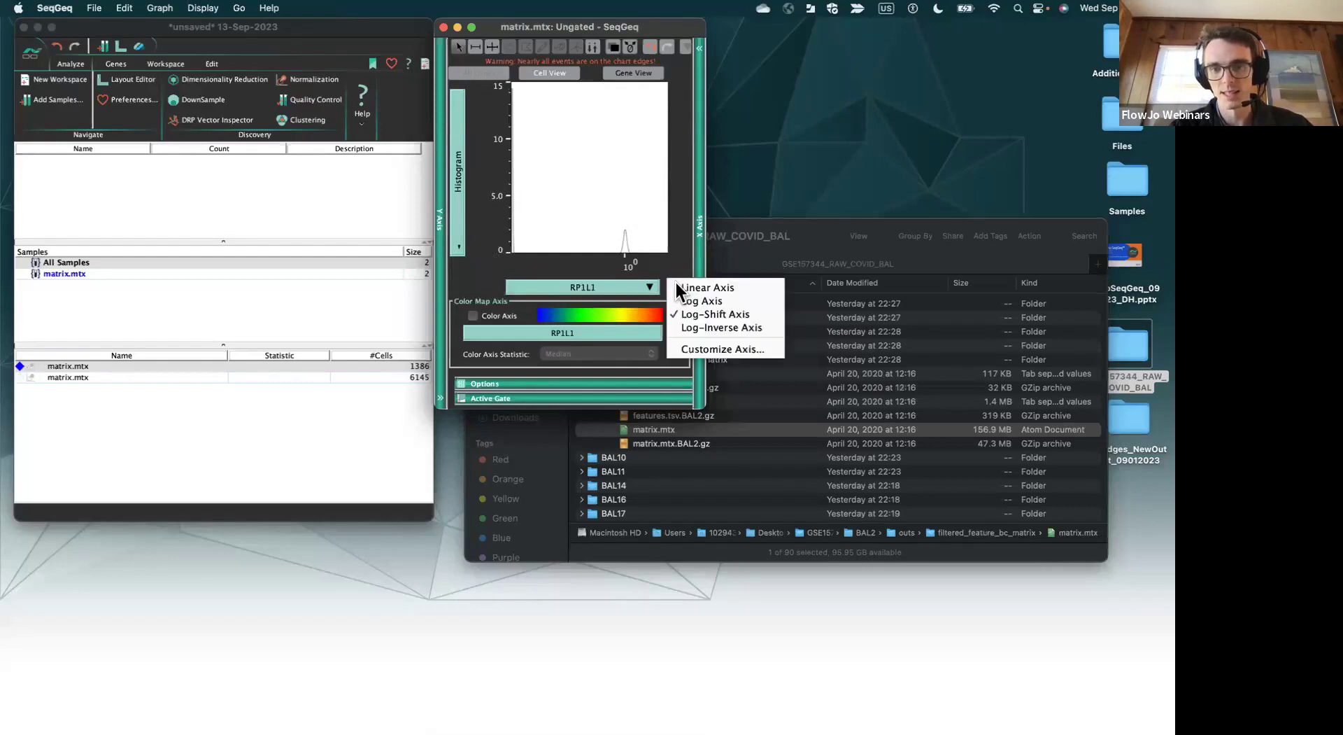
left_click(671, 277)
left_click(673, 288)
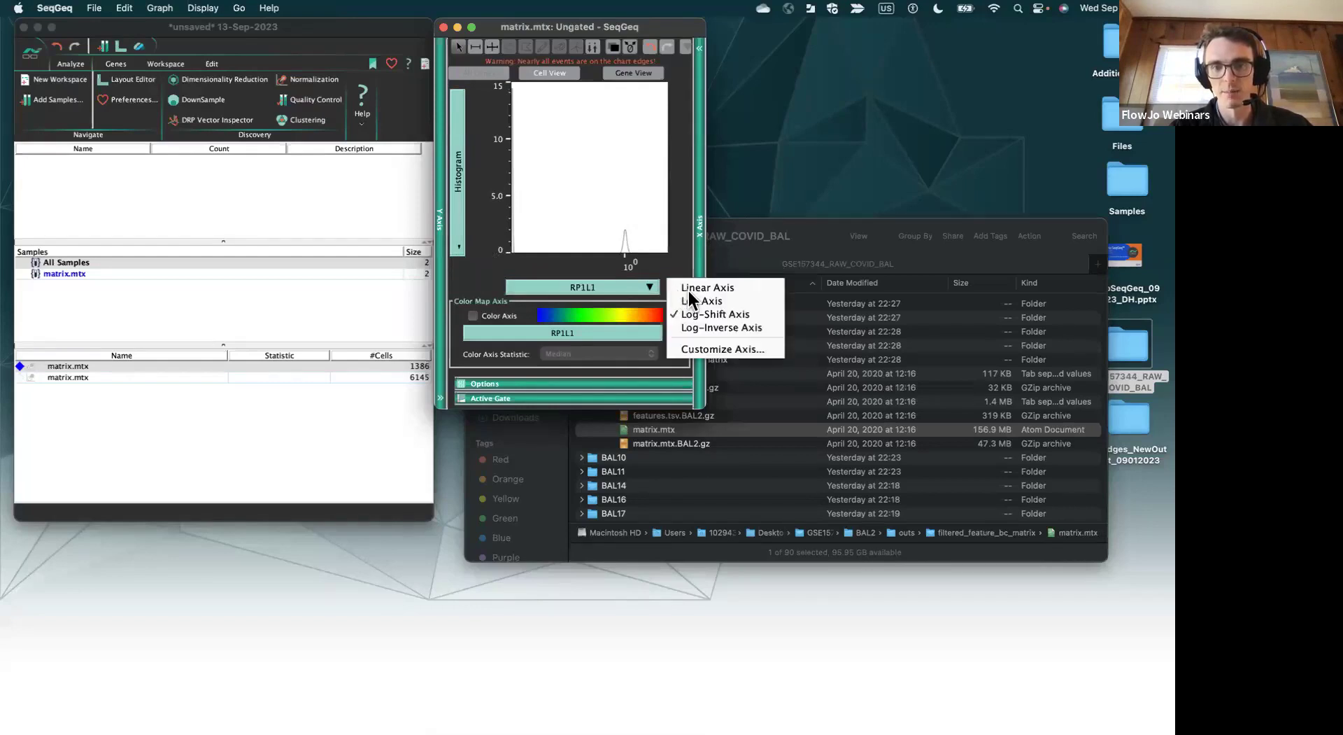
left_click(689, 290)
- Draw a range gate named BAL1 on the RP1L1 histogram and stretch it from 0 to about 2.2 to include every cell
left_click(477, 48)
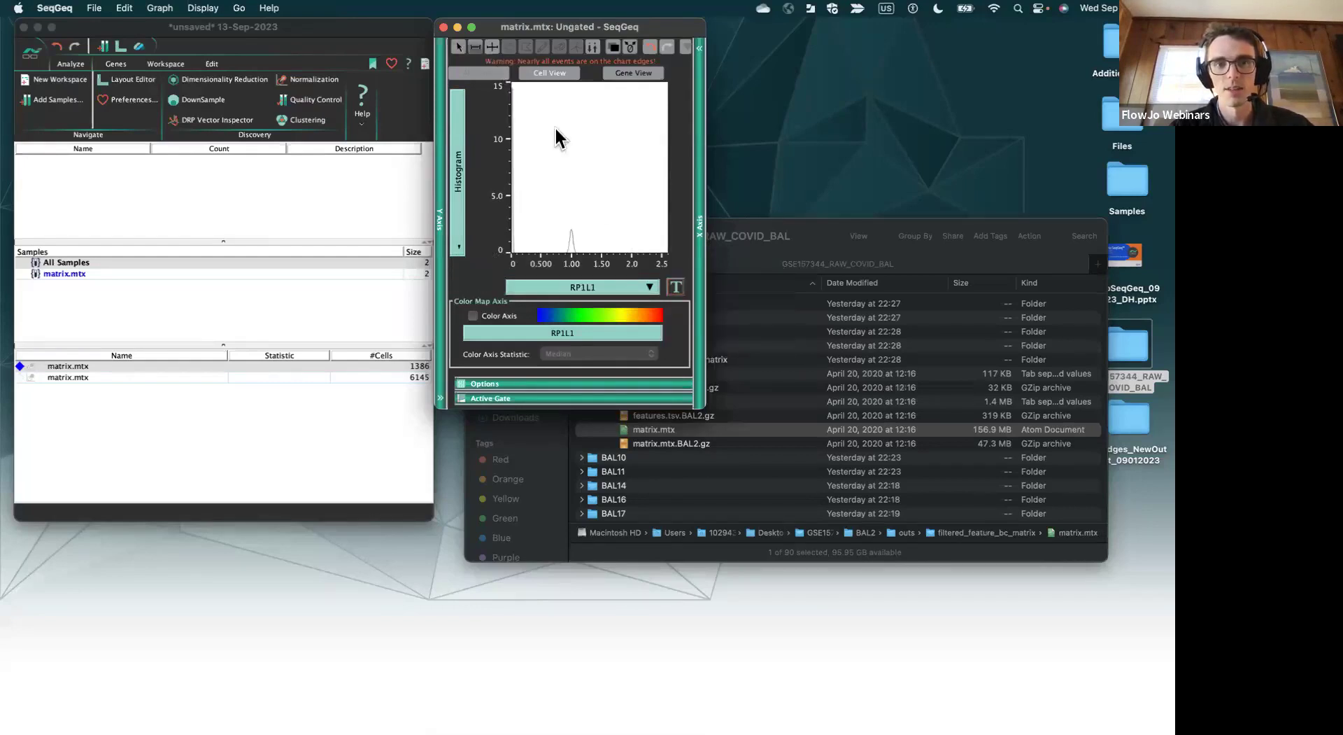
left_click_drag(628, 222, 526, 230)
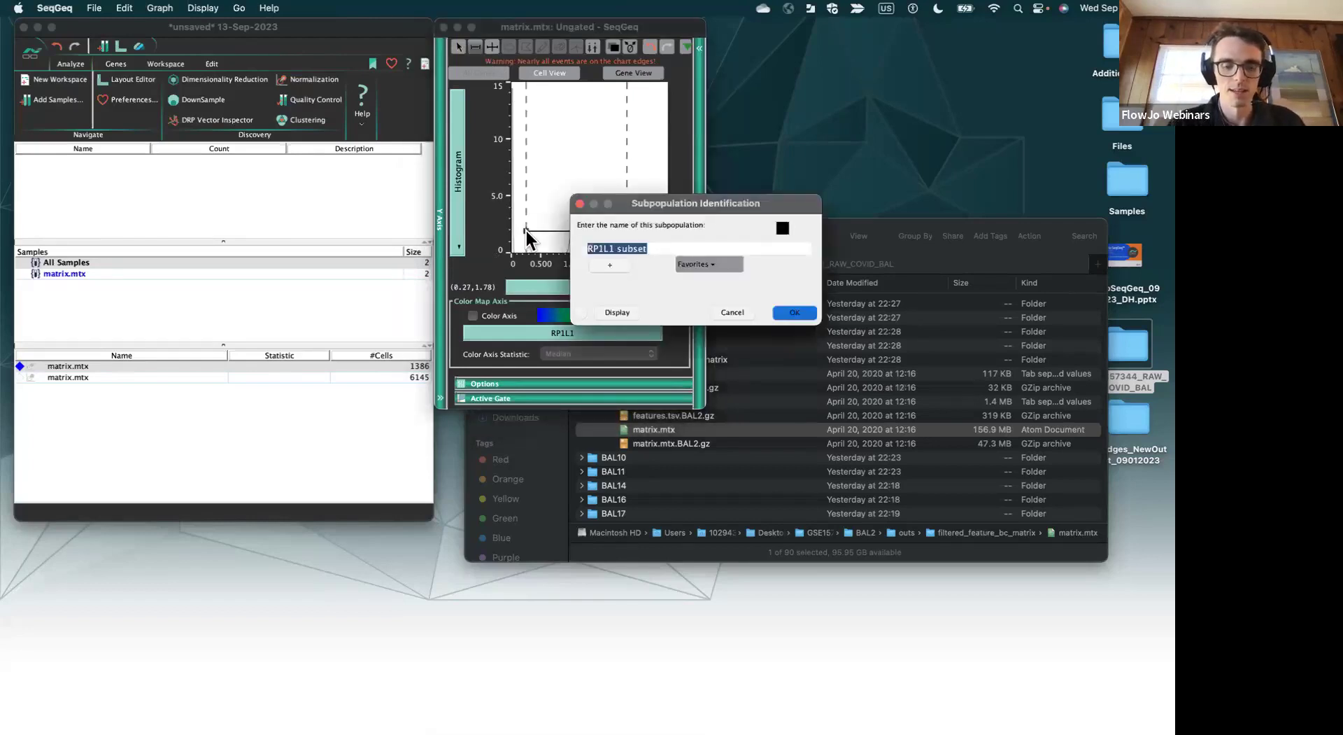
type("B")
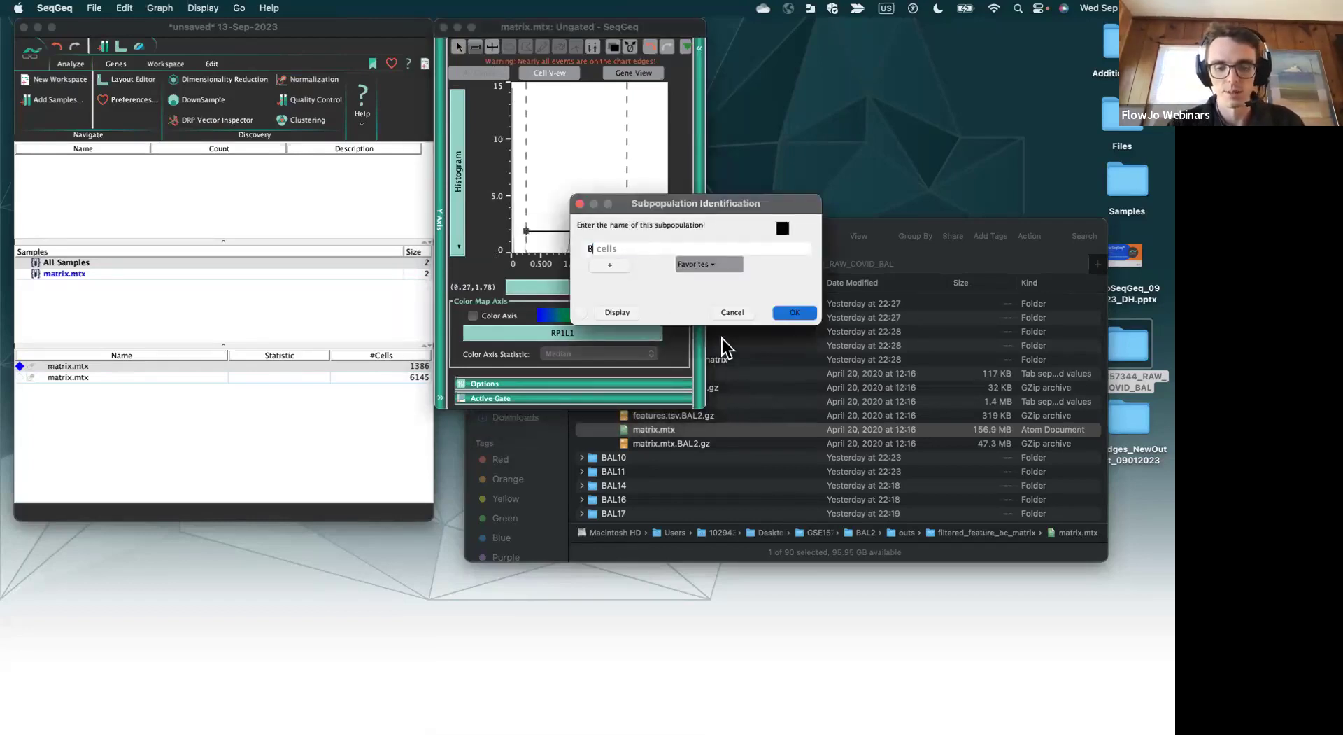
type("AL1")
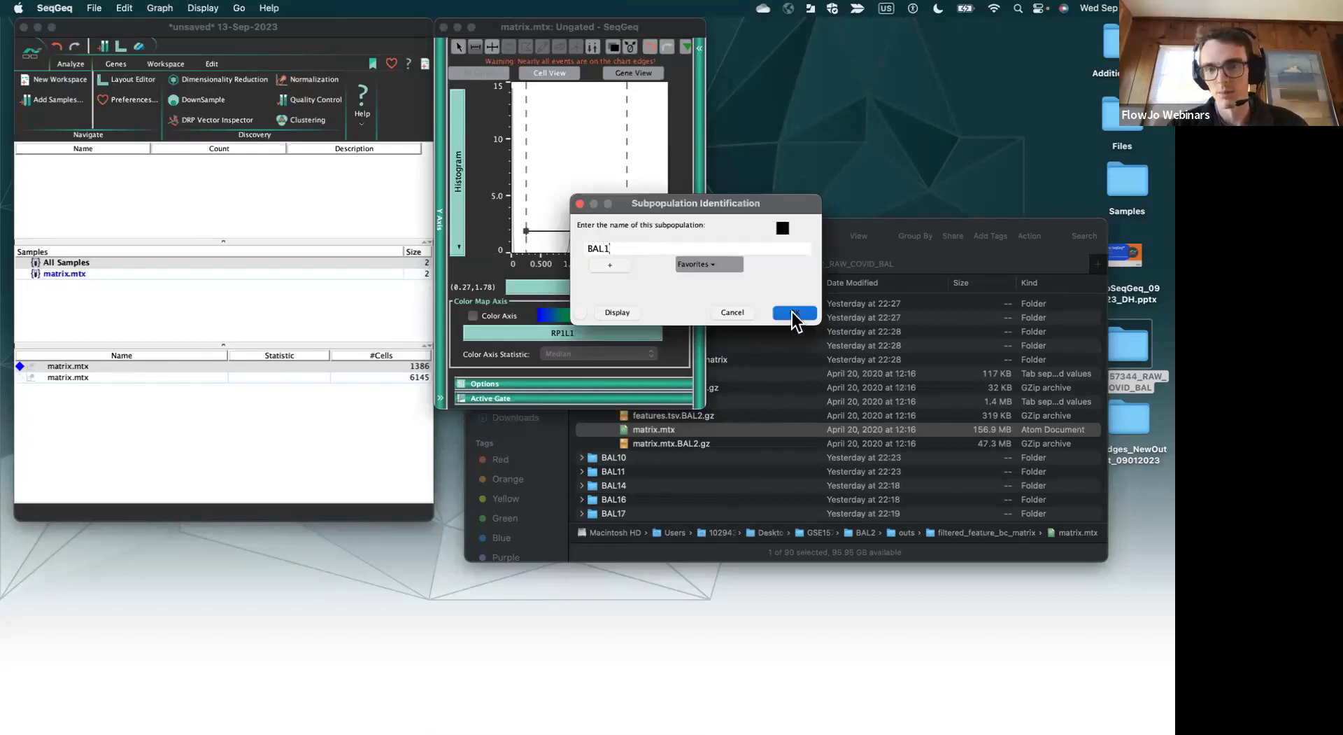
left_click(796, 314)
left_click_drag(526, 231, 513, 231)
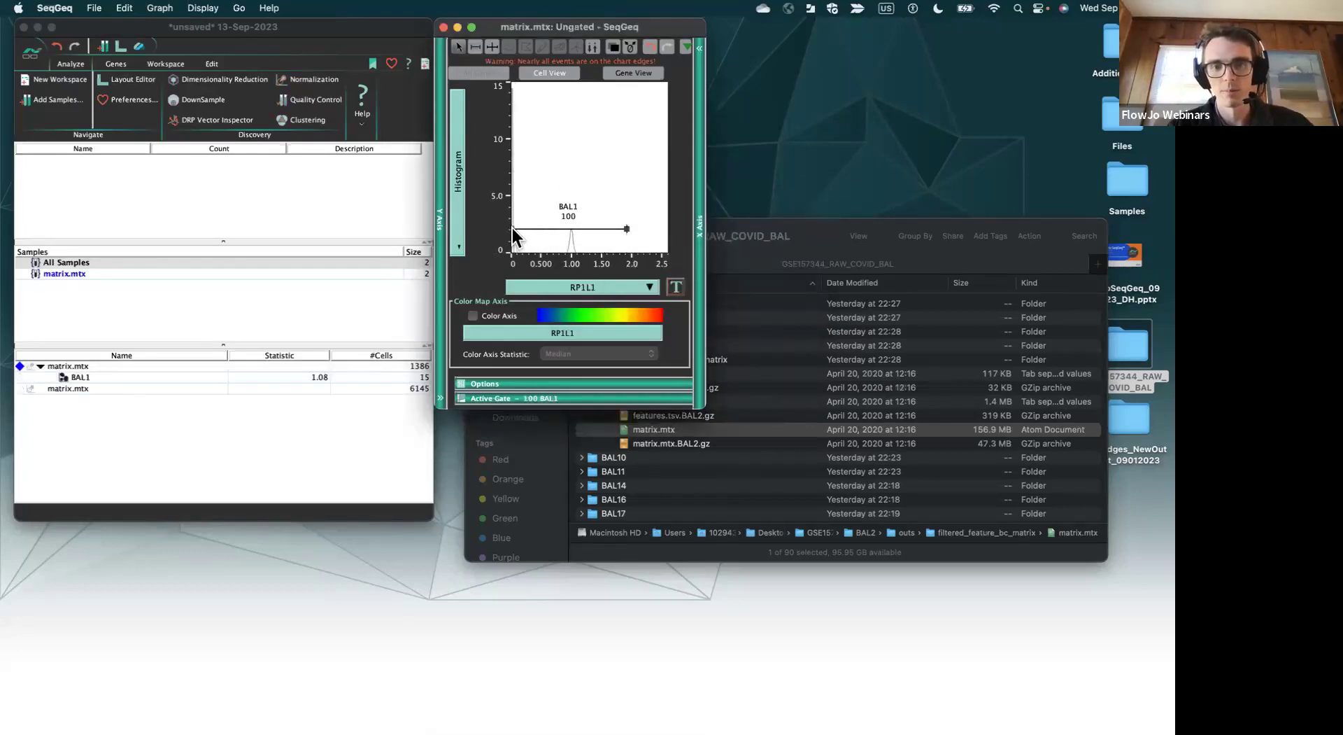
mouse_move(625, 229)
left_mouse_down()
mouse_move(654, 229)
mouse_move(614, 224)
left_mouse_up()
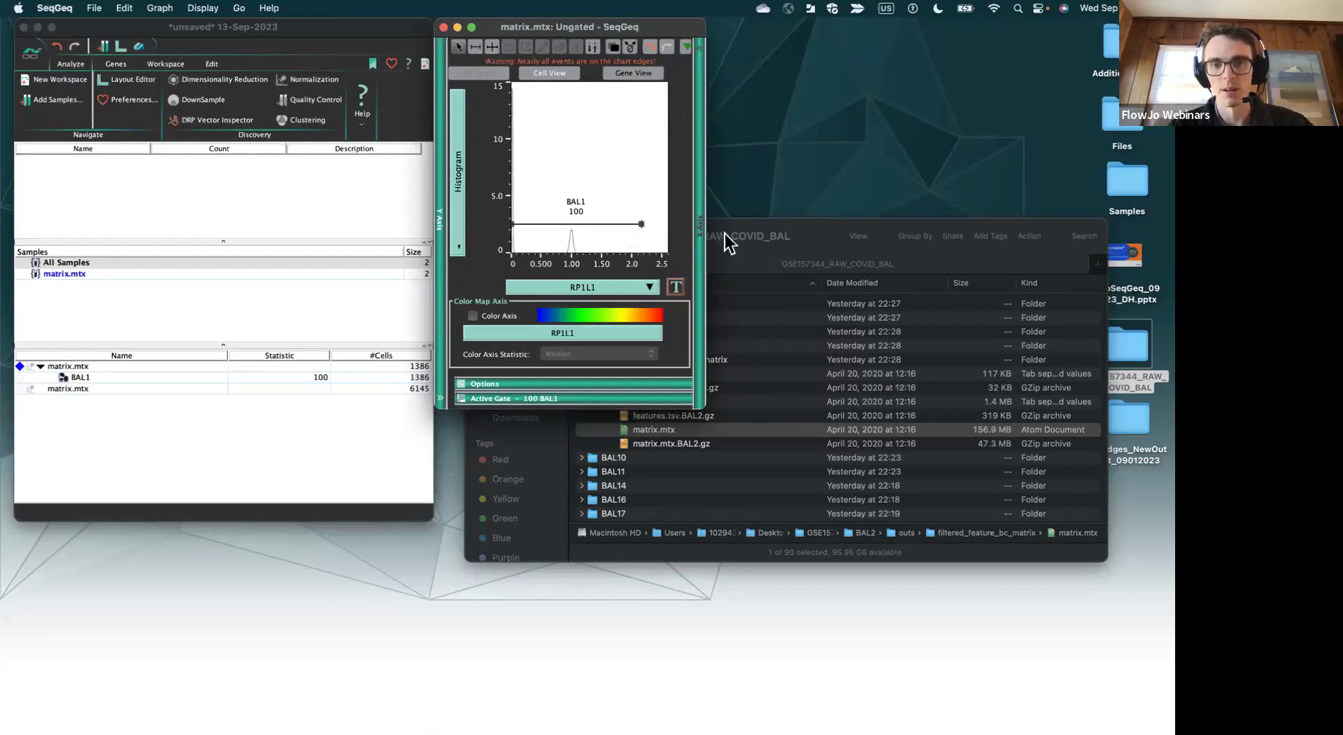
- Close the GSE157344_RAW_COVID_BAL Finder window and plot the second matrix.mtx sample as a GREM1 histogram on a linear axis
left_click(768, 249)
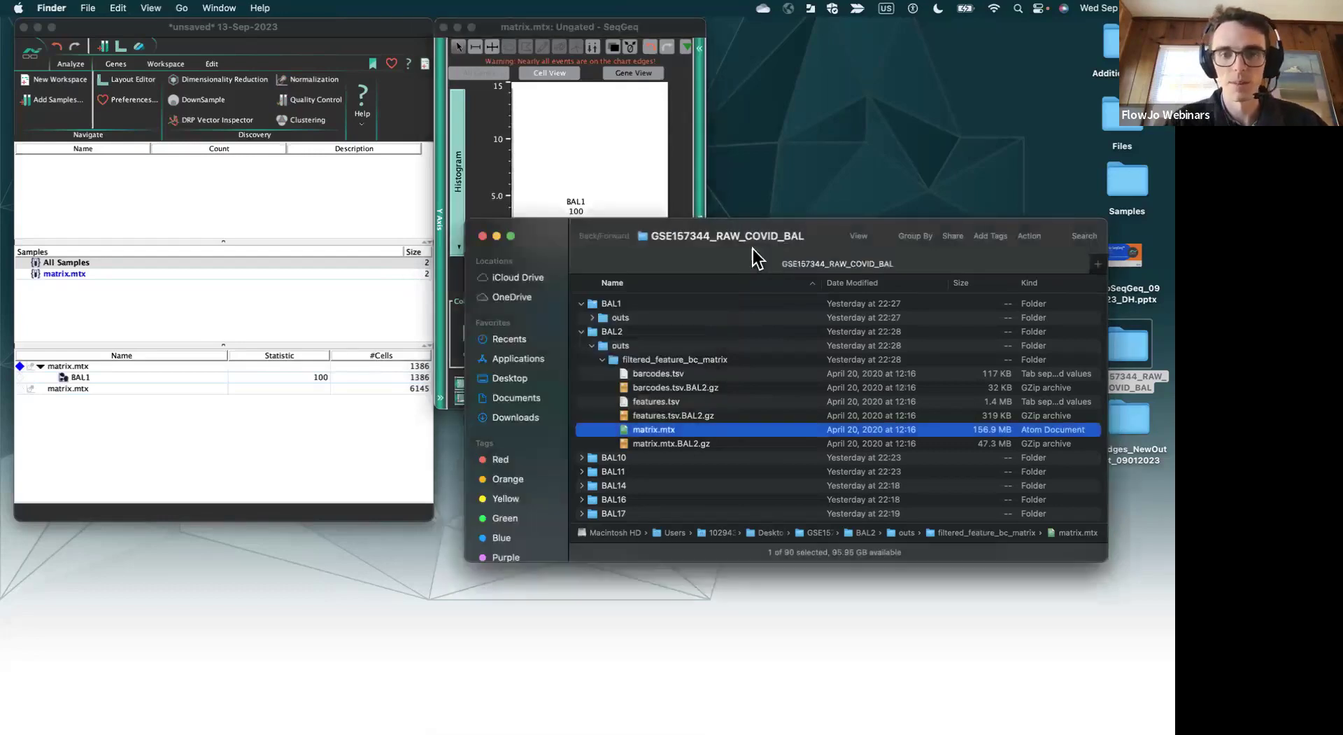
left_click(482, 237)
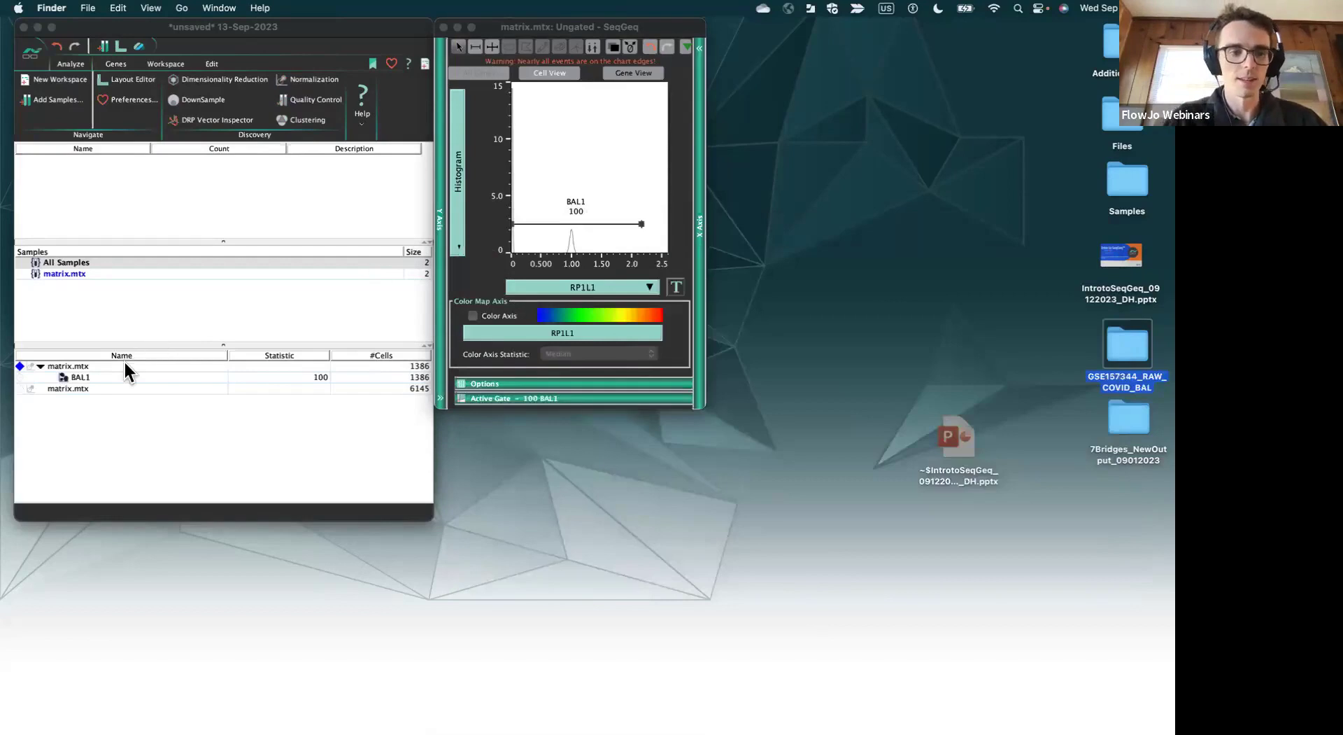
left_click(83, 389)
double_click(82, 389)
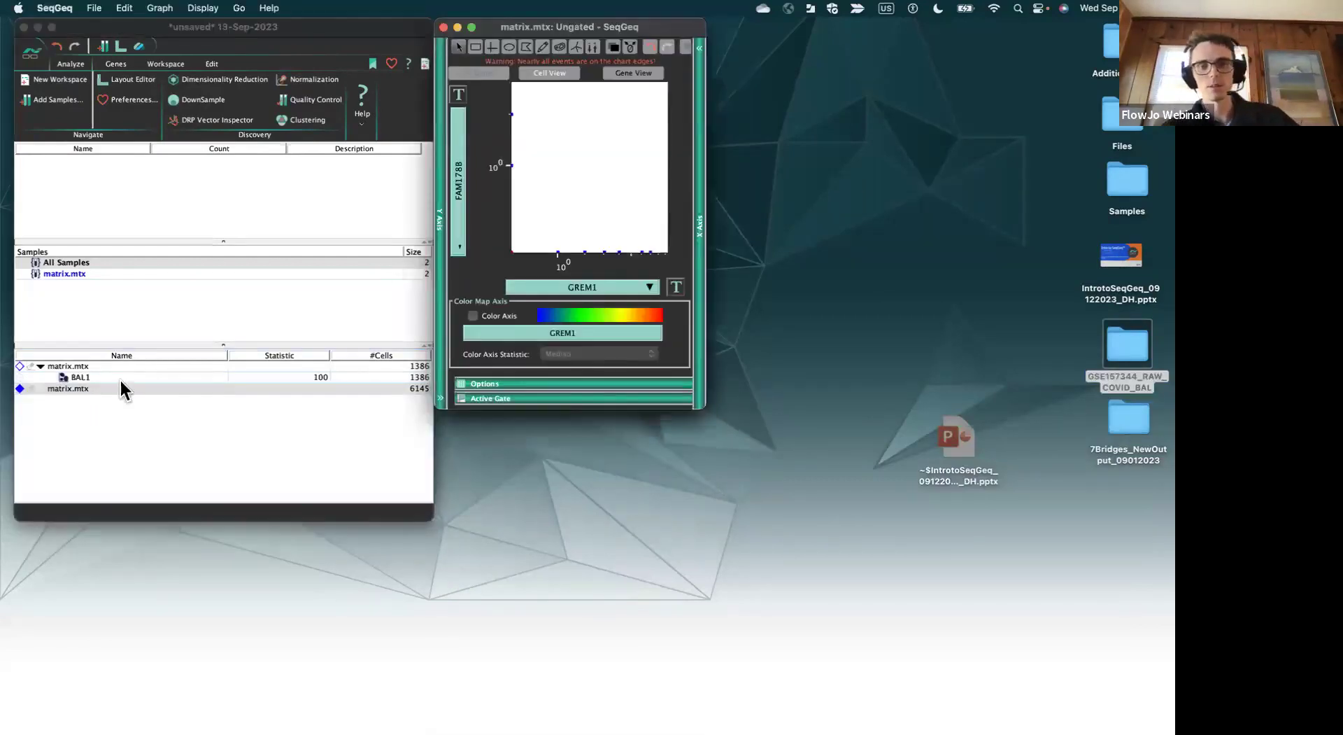
left_click(683, 289)
left_click(693, 284)
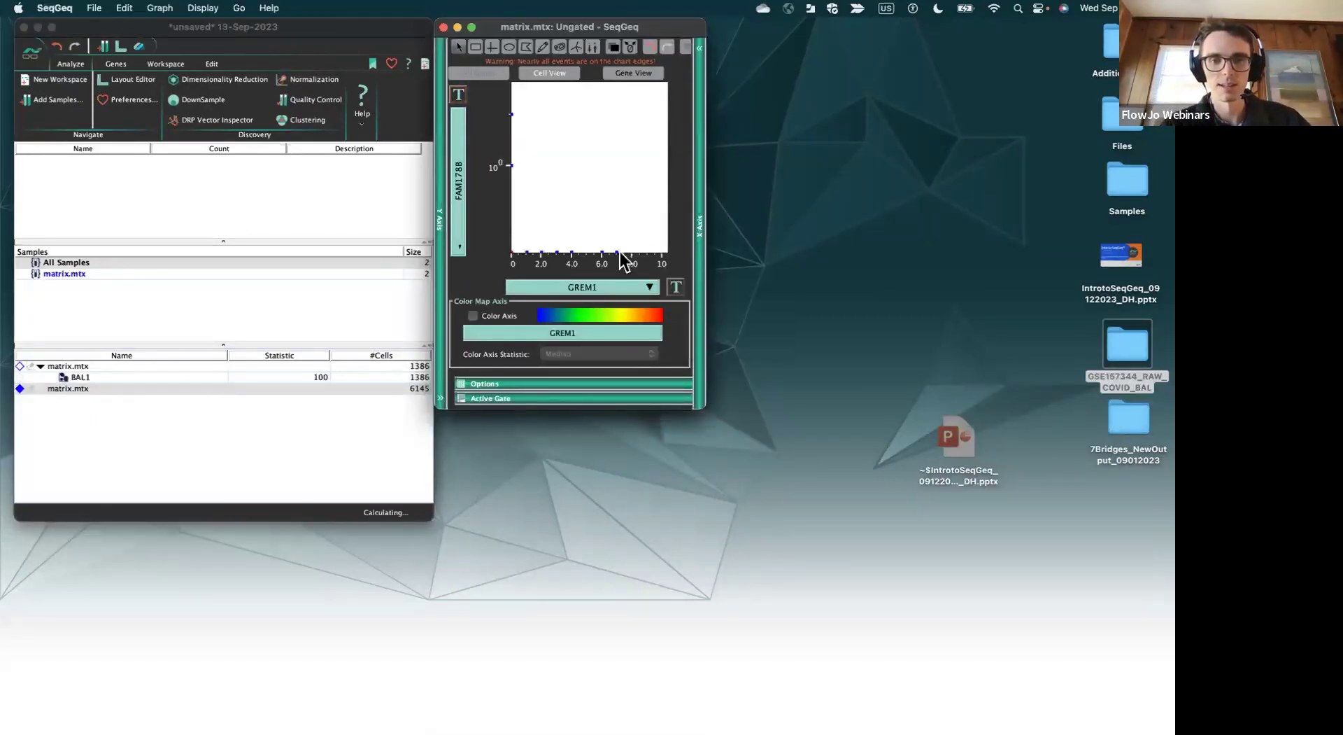
left_click(453, 177)
left_click(491, 274)
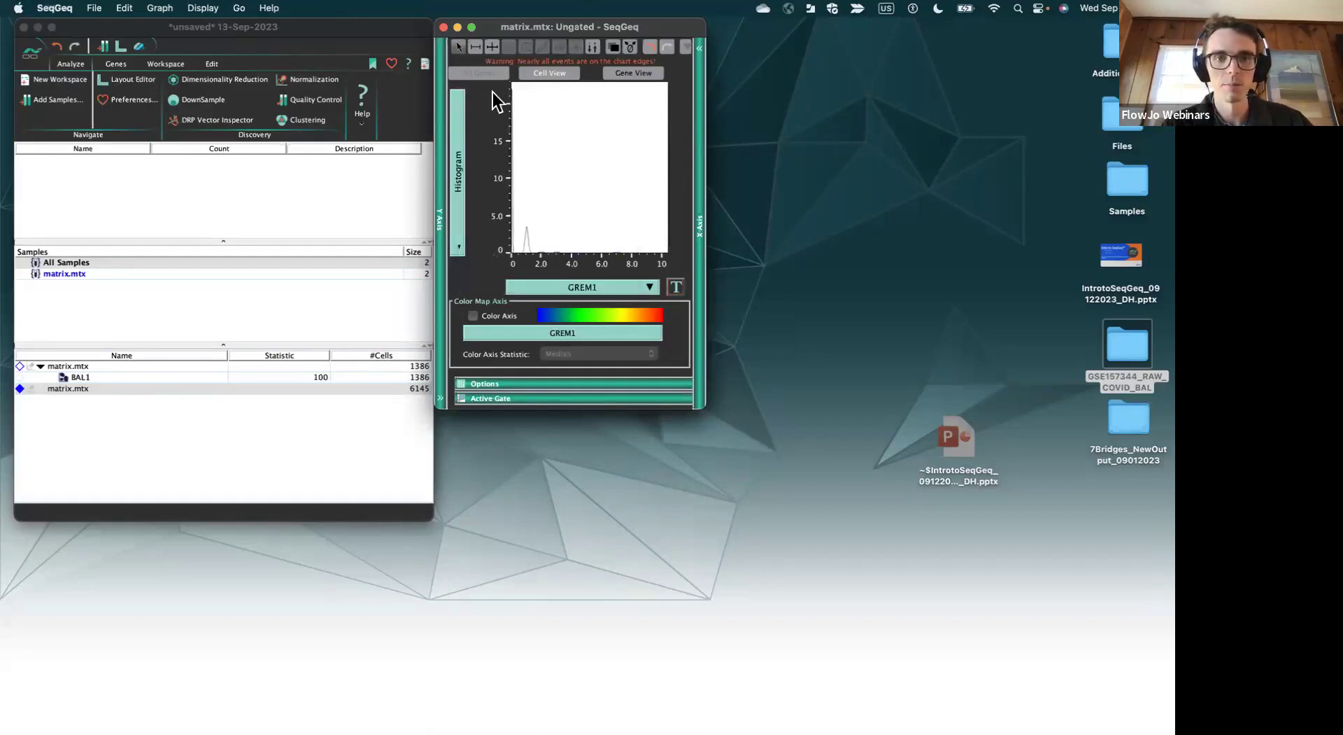
- Draw a range gate named BAL2 on the GREM1 histogram, stretch it from 0 to about 9 to include every cell, and close the plot
left_click(476, 46)
left_click_drag(639, 202, 546, 201)
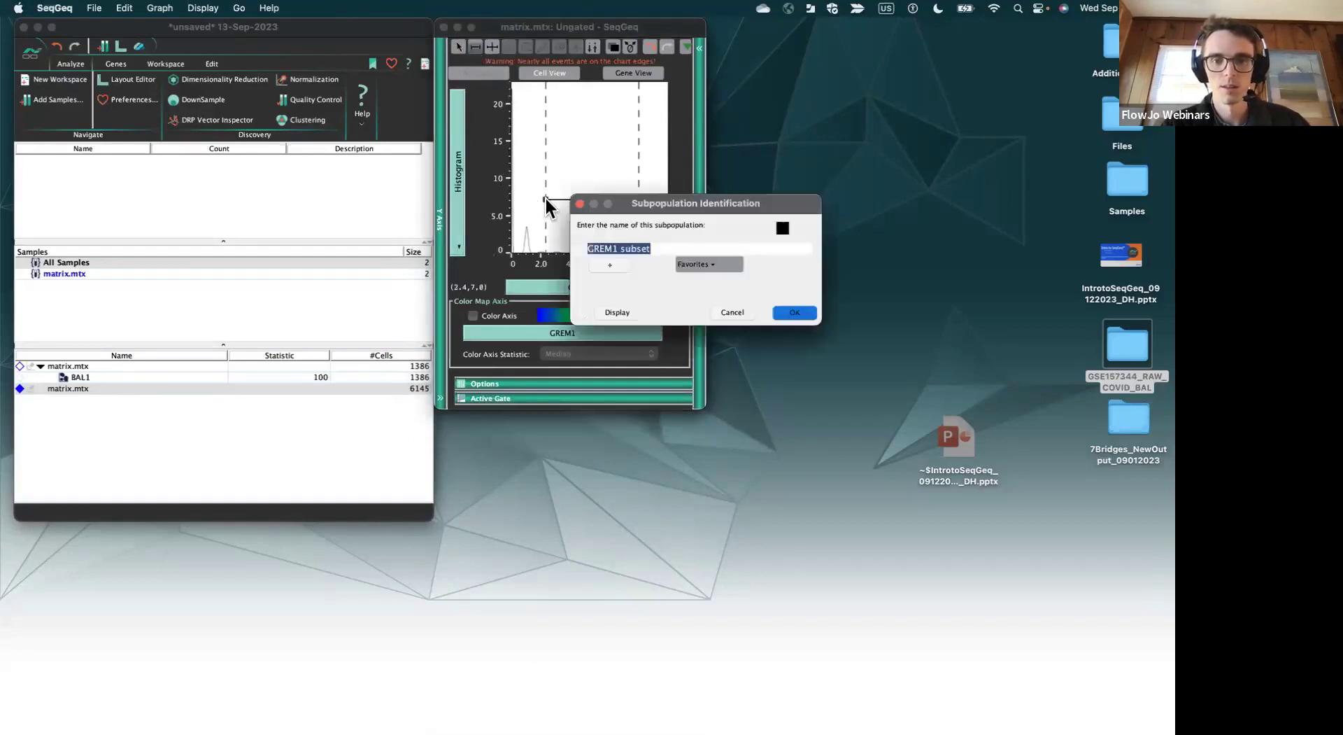
type("BAL2")
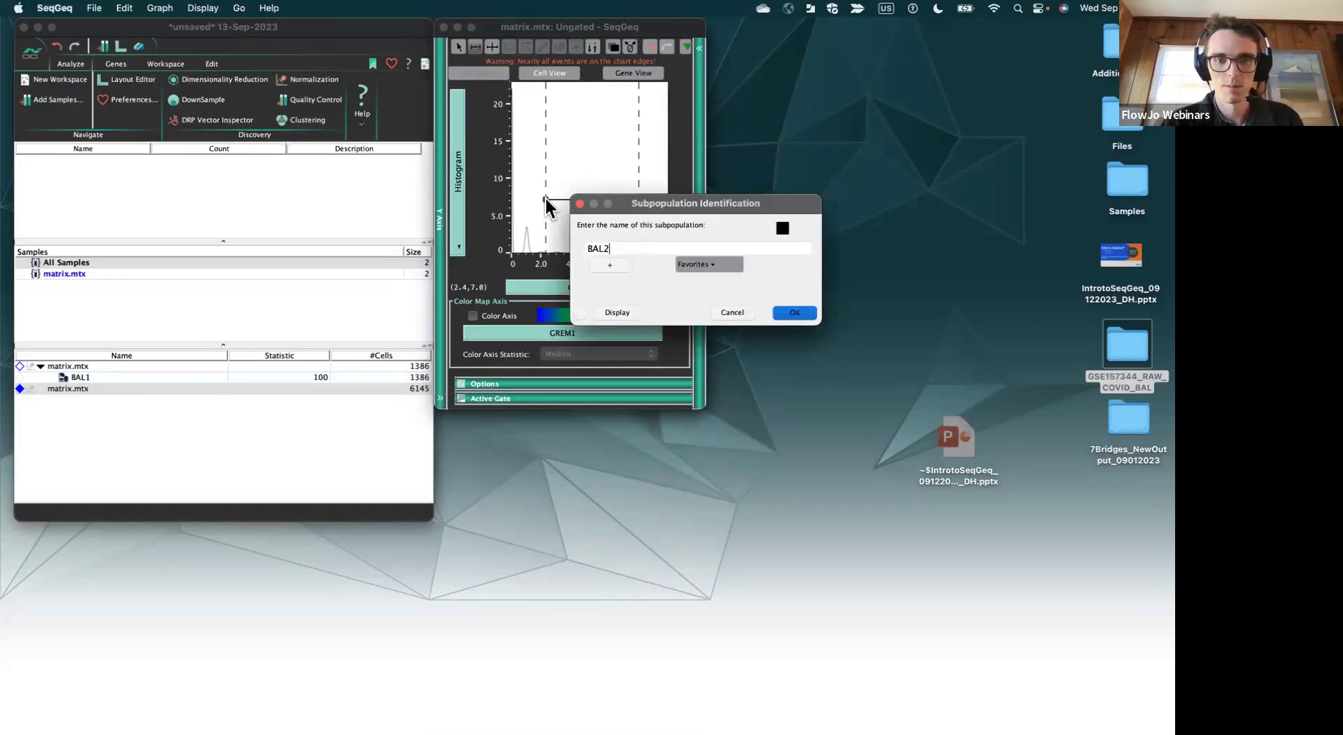
left_click(787, 312)
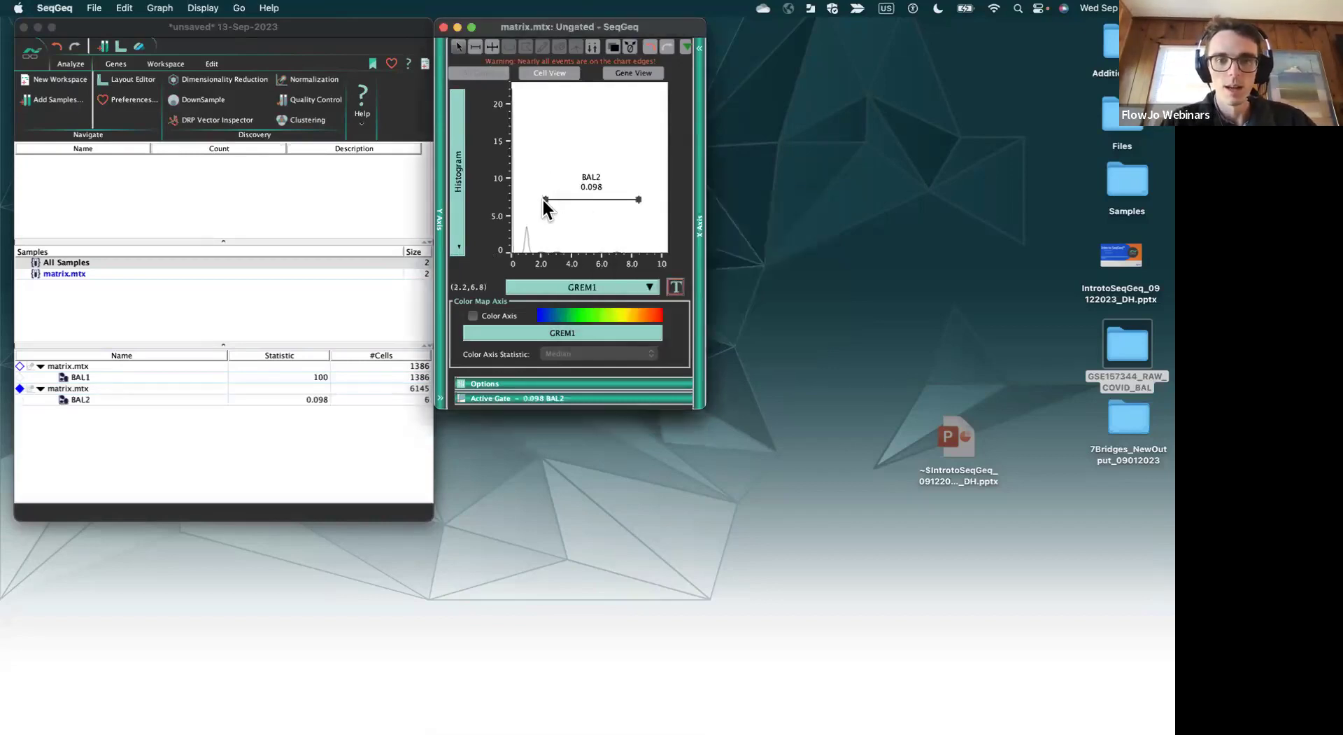
left_click_drag(540, 200, 648, 200)
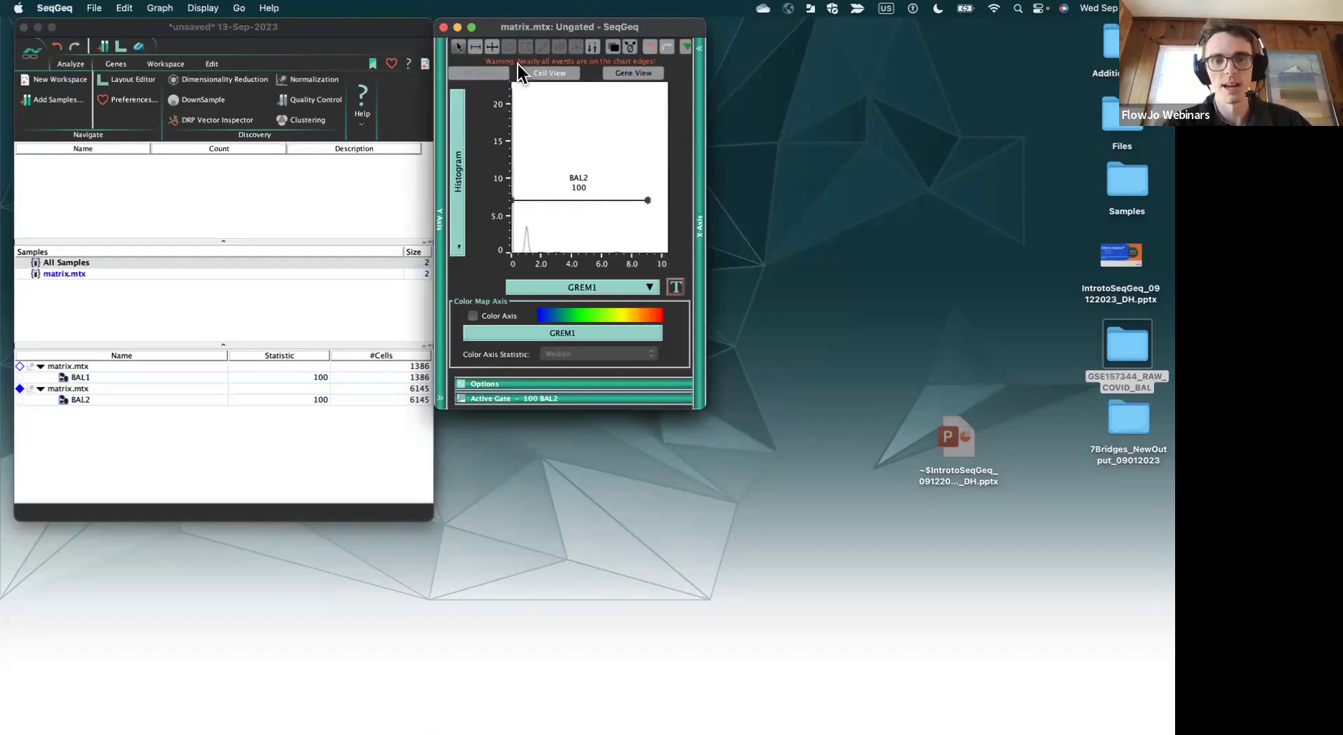
left_click(445, 29)
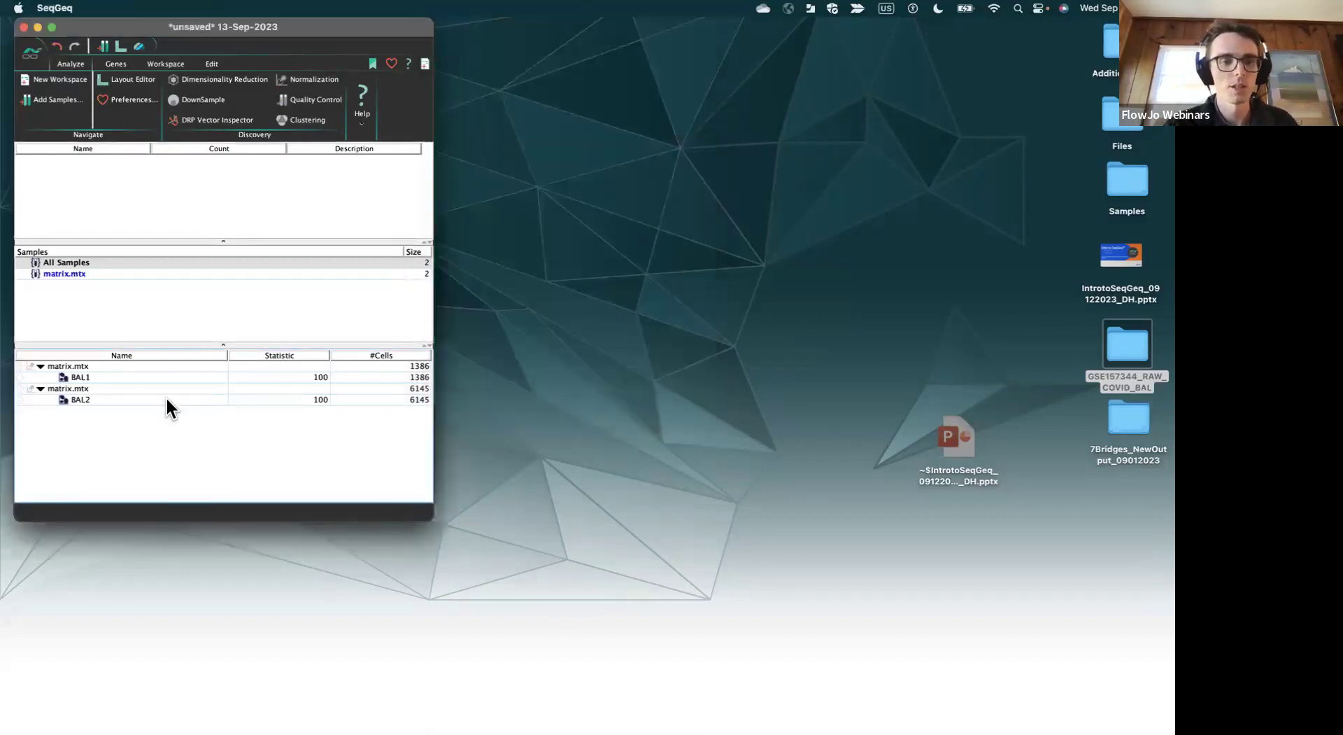
- Set up an export of the BAL1 and BAL2 populations with All Genes and an empty file name prefix
left_click(129, 376)
left_click(104, 398, "shift")
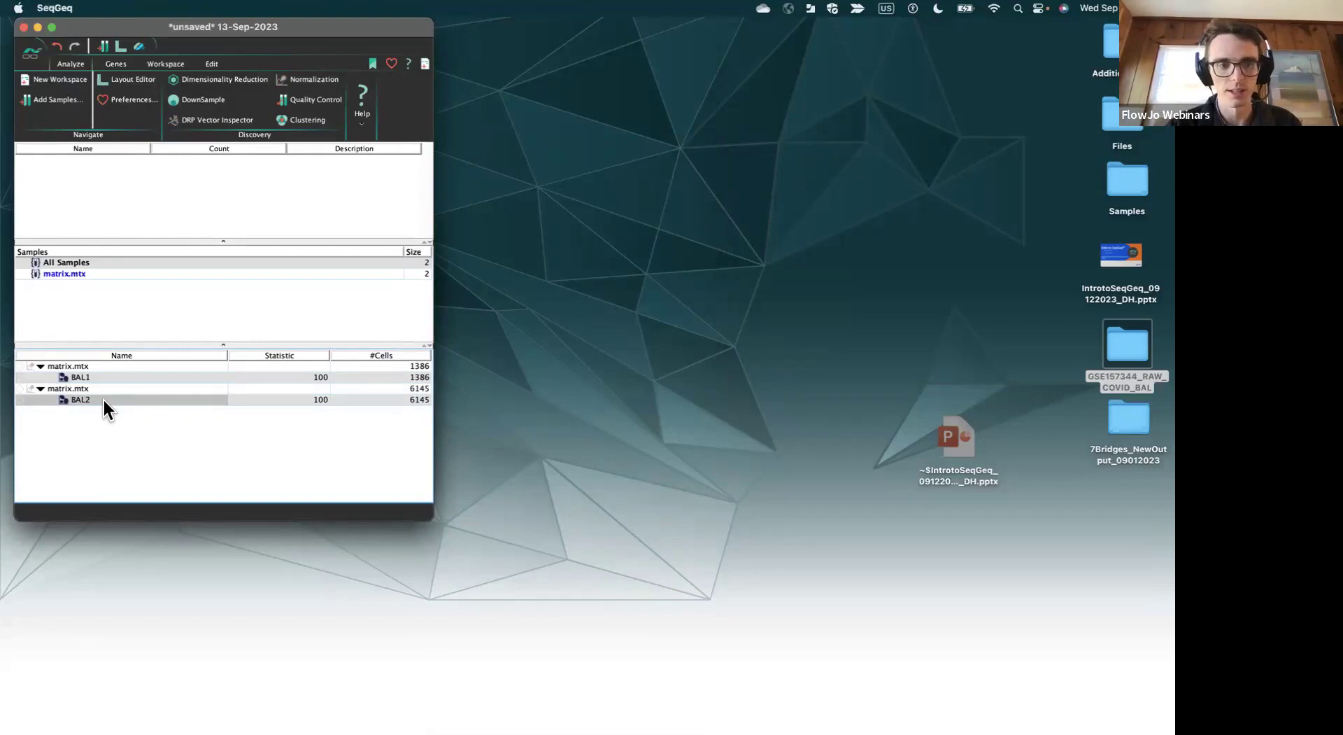
right_click(94, 400)
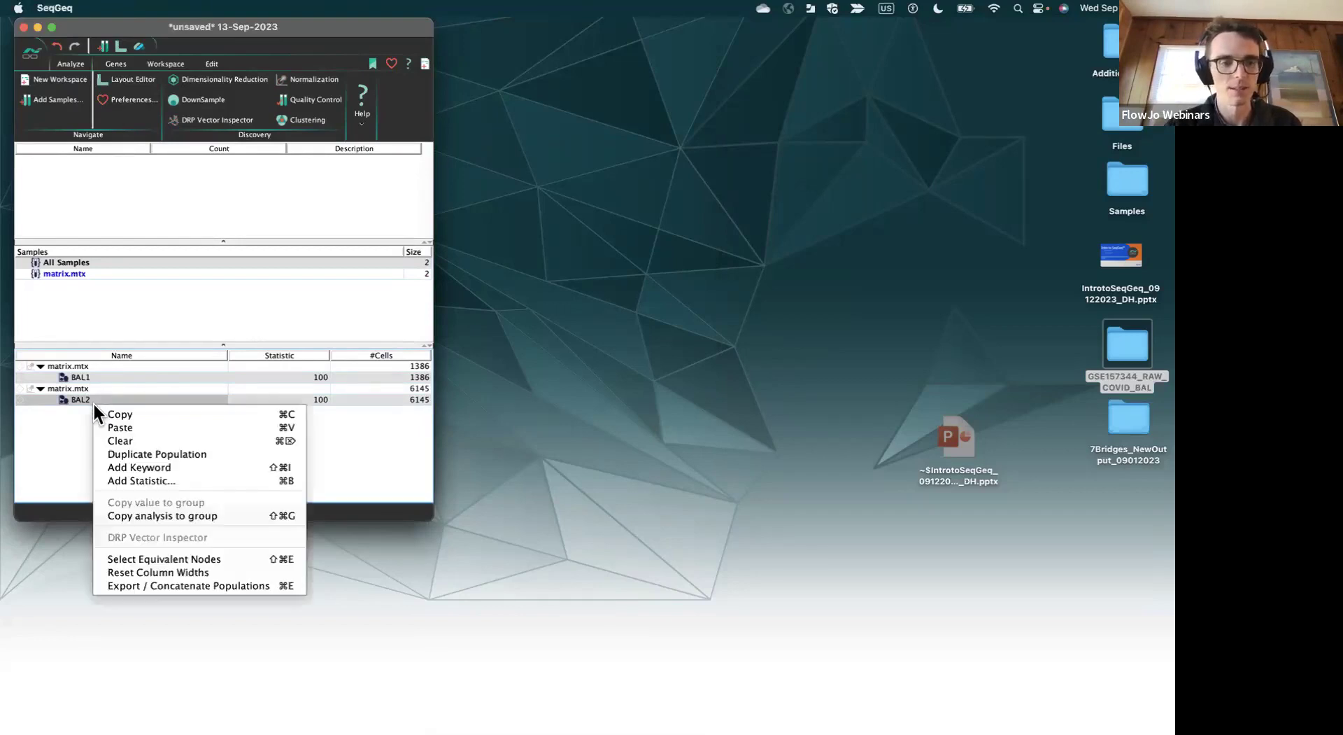
left_click(149, 587)
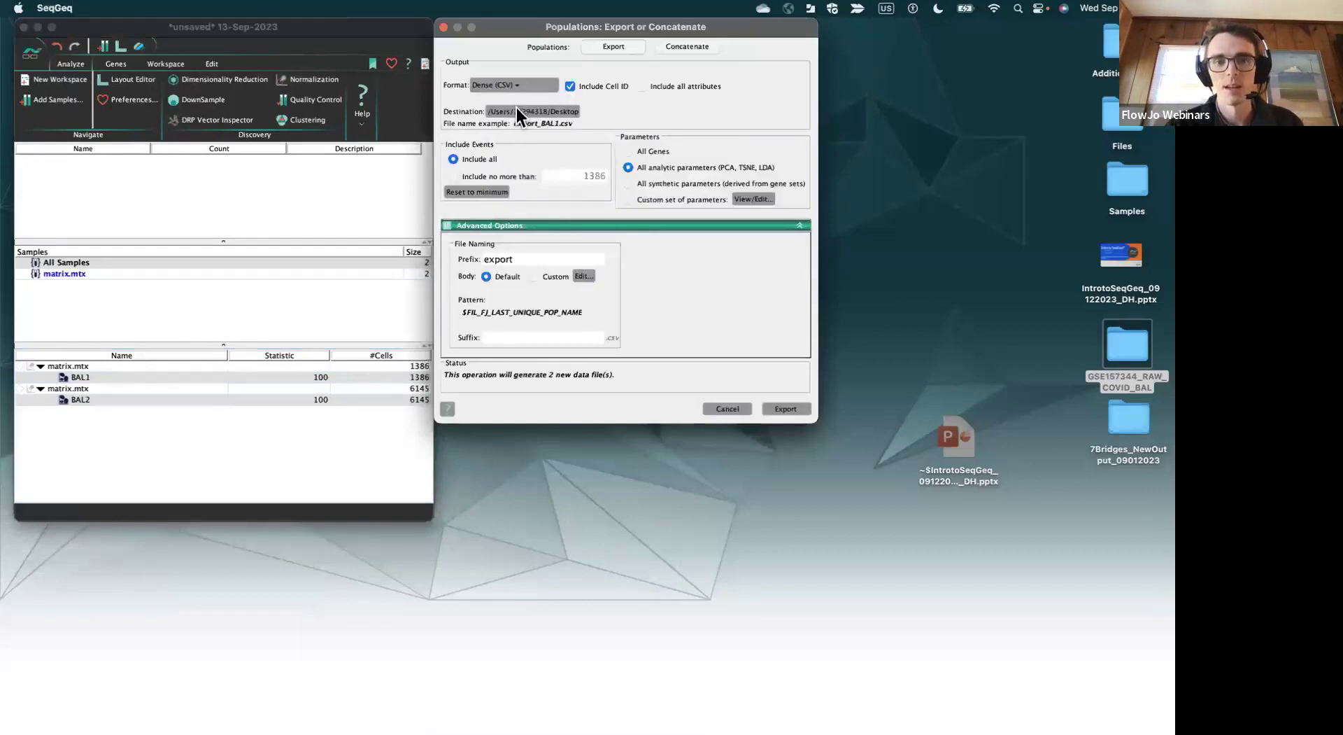
left_click(629, 151)
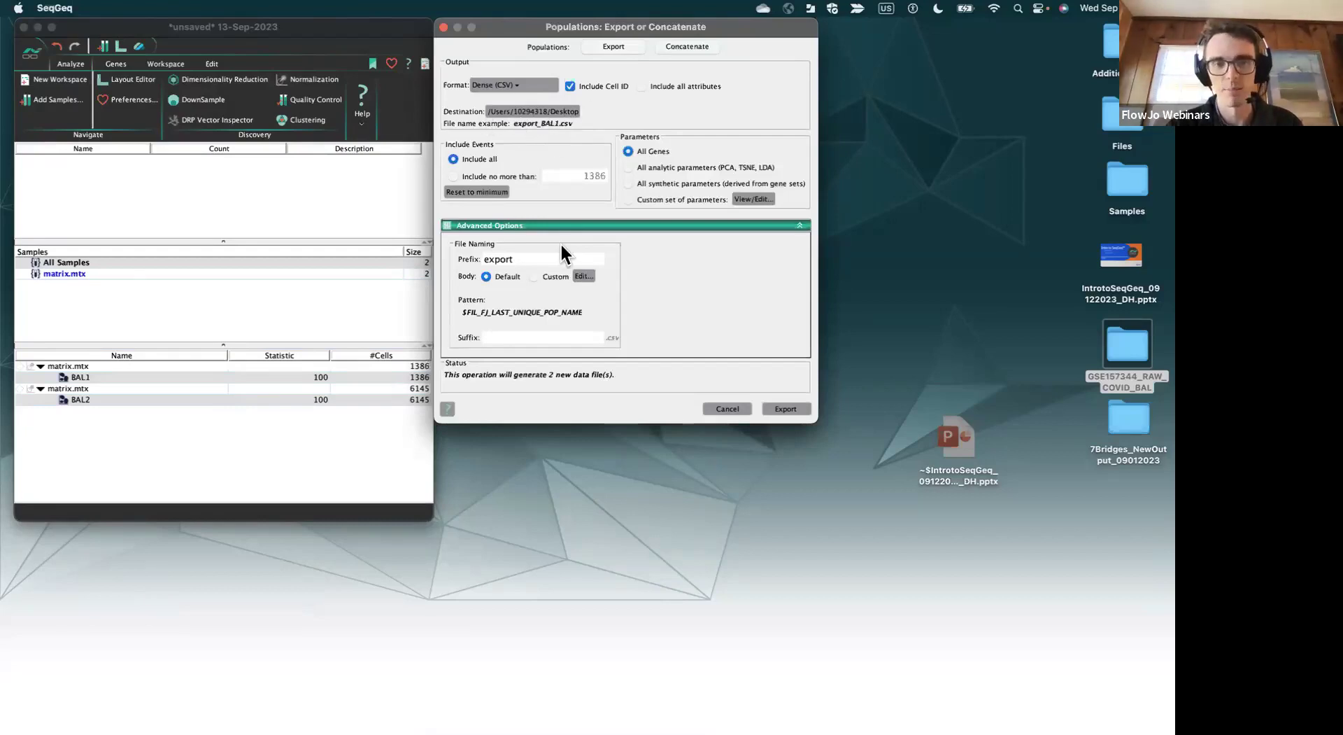
left_click_drag(545, 259, 458, 254)
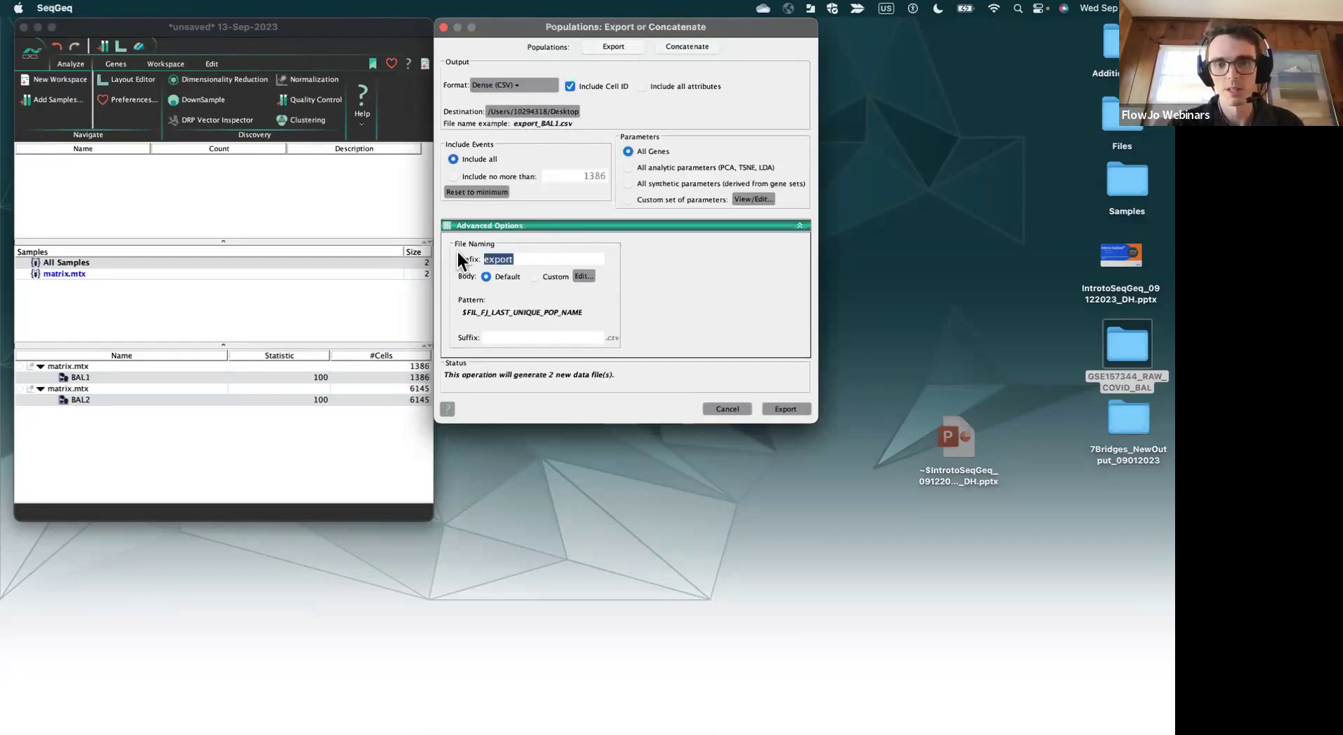
key("BackSpace")
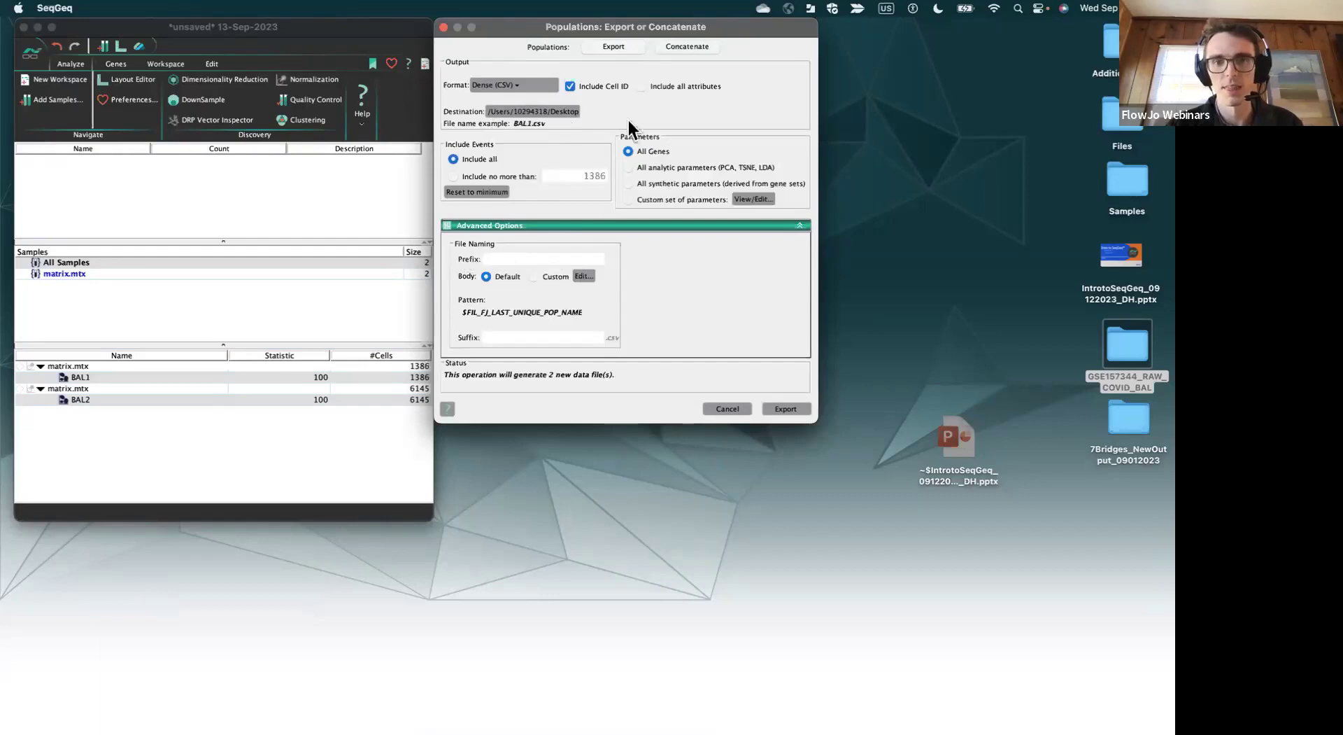
- Export both populations as CSV files to the Desktop with loading into a new workspace enabled, and close the export dialogs
left_click_drag(646, 25, 583, 110)
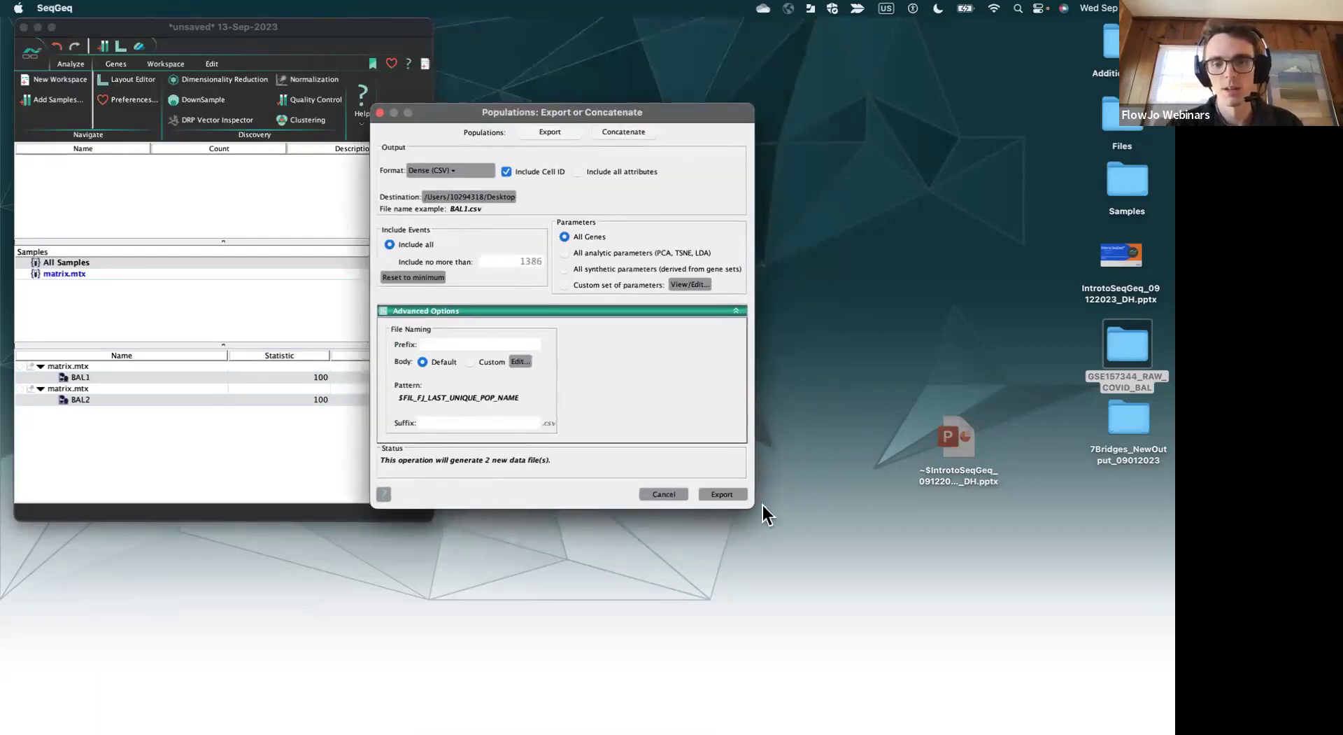
left_click(725, 494)
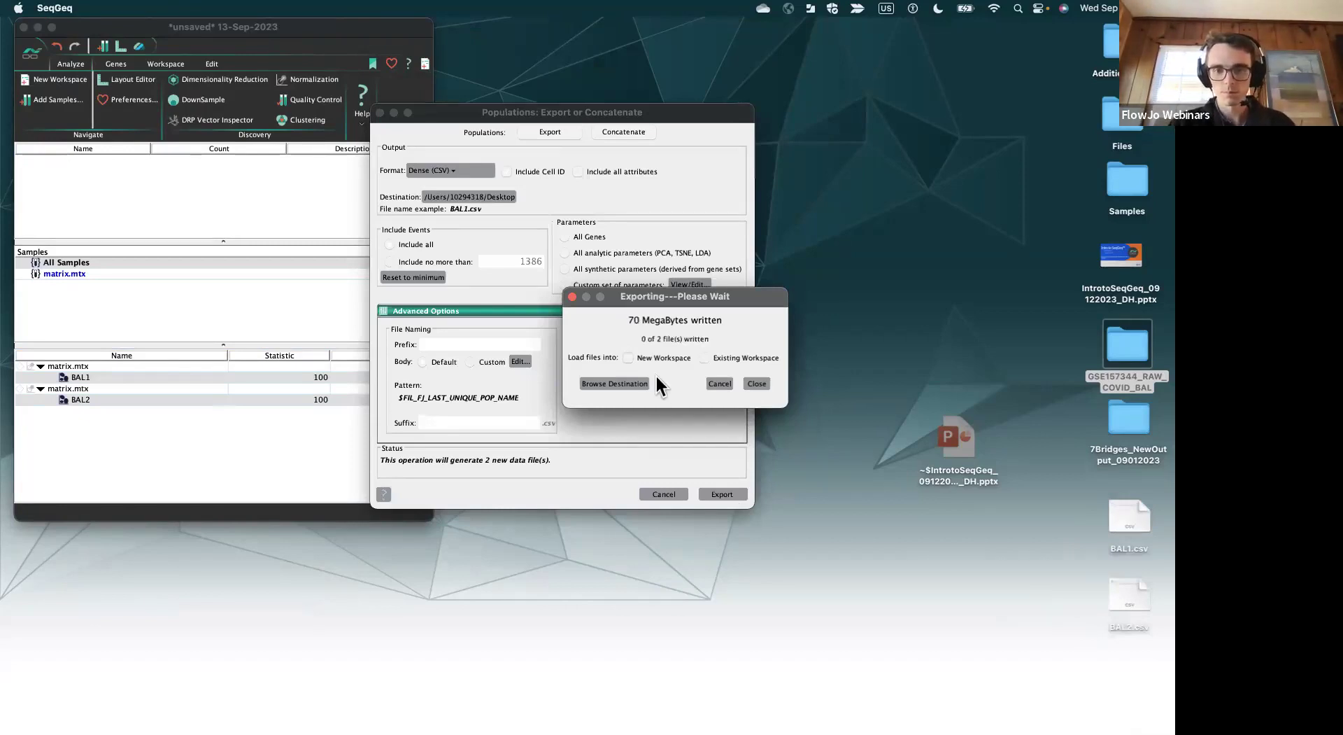
left_click(634, 357)
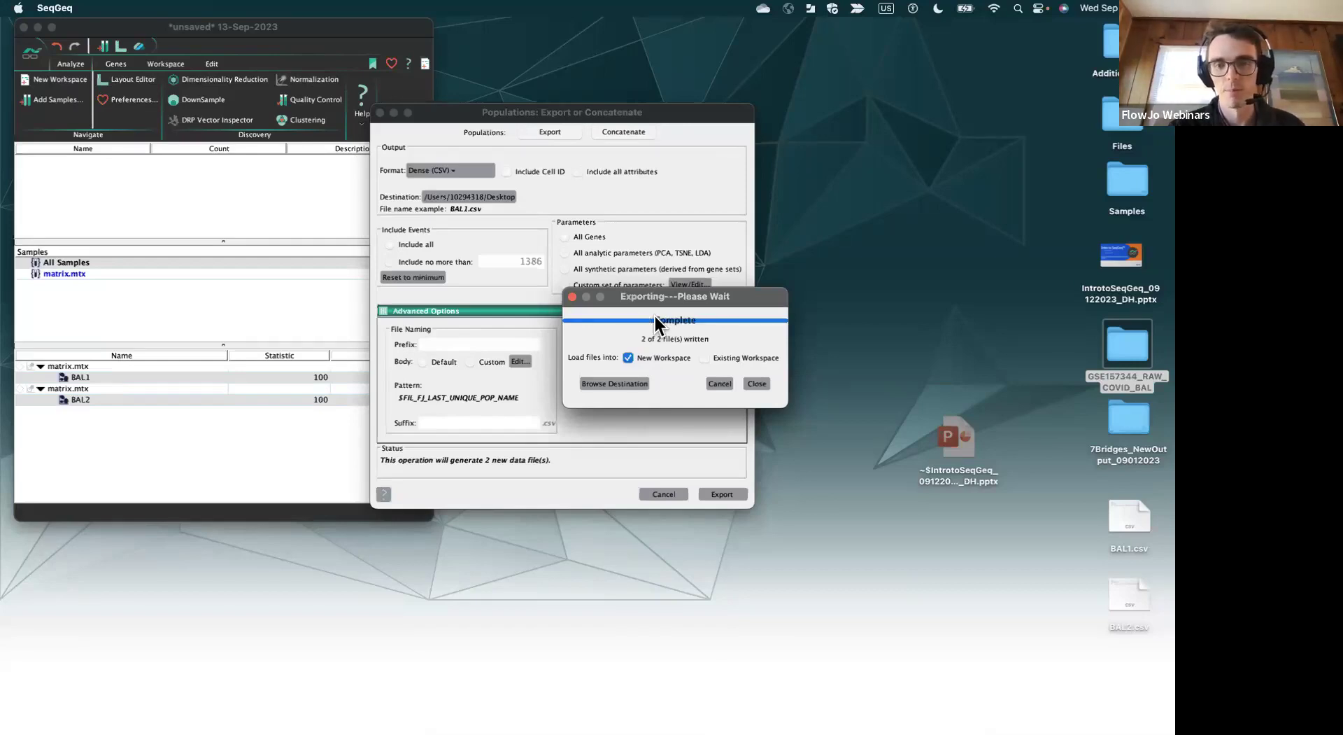
left_click(757, 383)
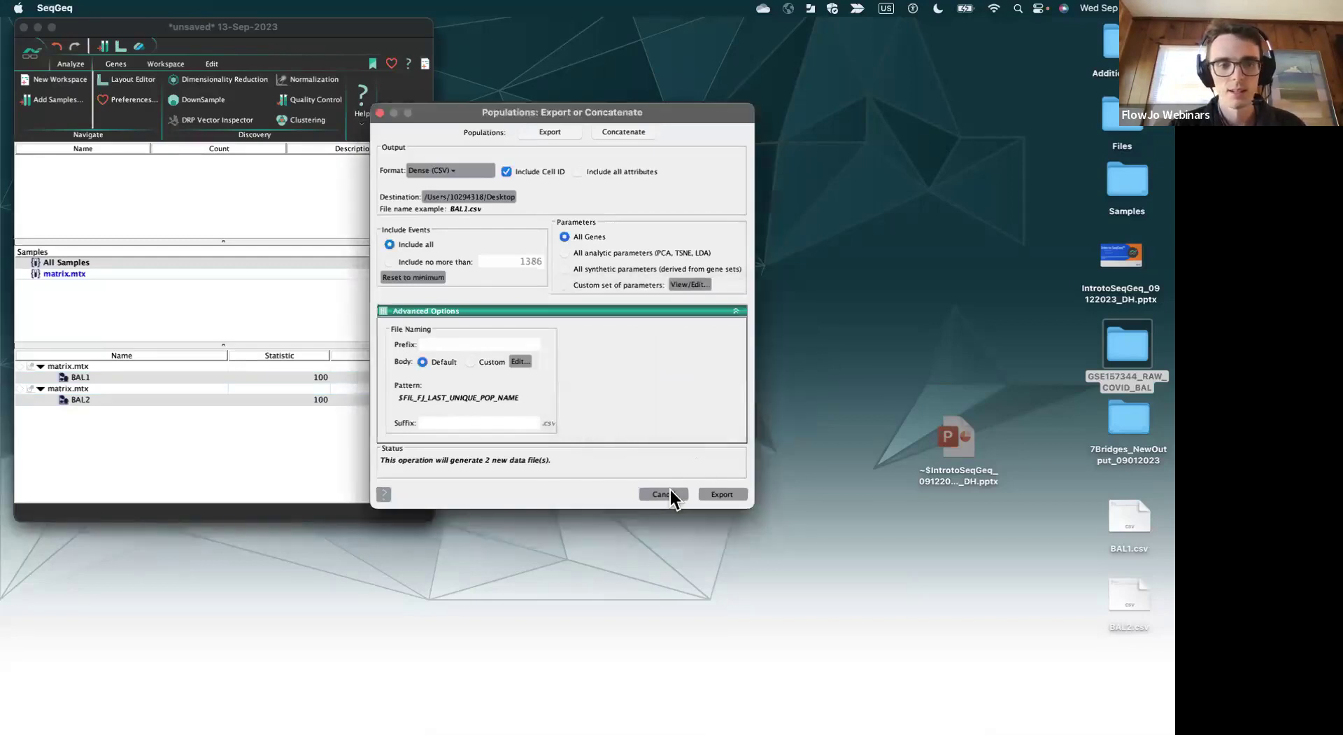
left_click(662, 494)
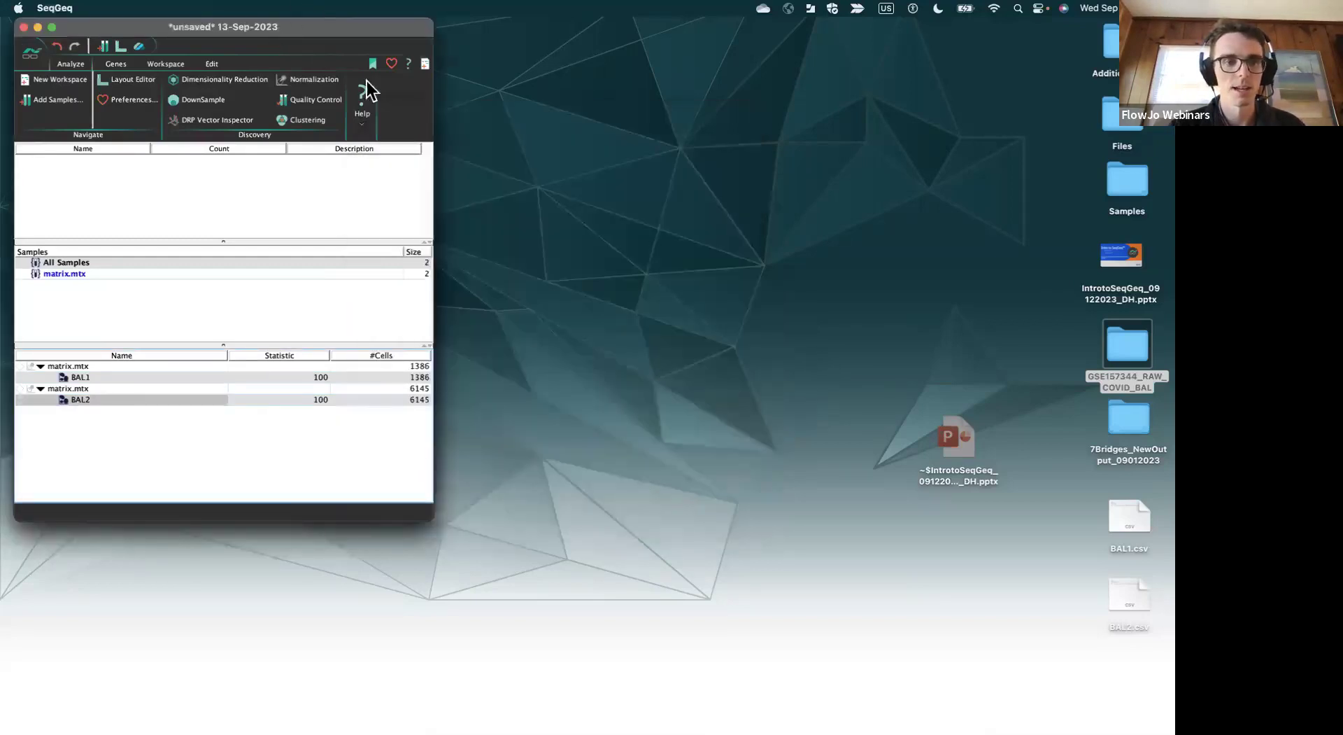
- Move the old matrix.mtx workspace beside the new one and close it without saving
key("super+n")
left_click(239, 32)
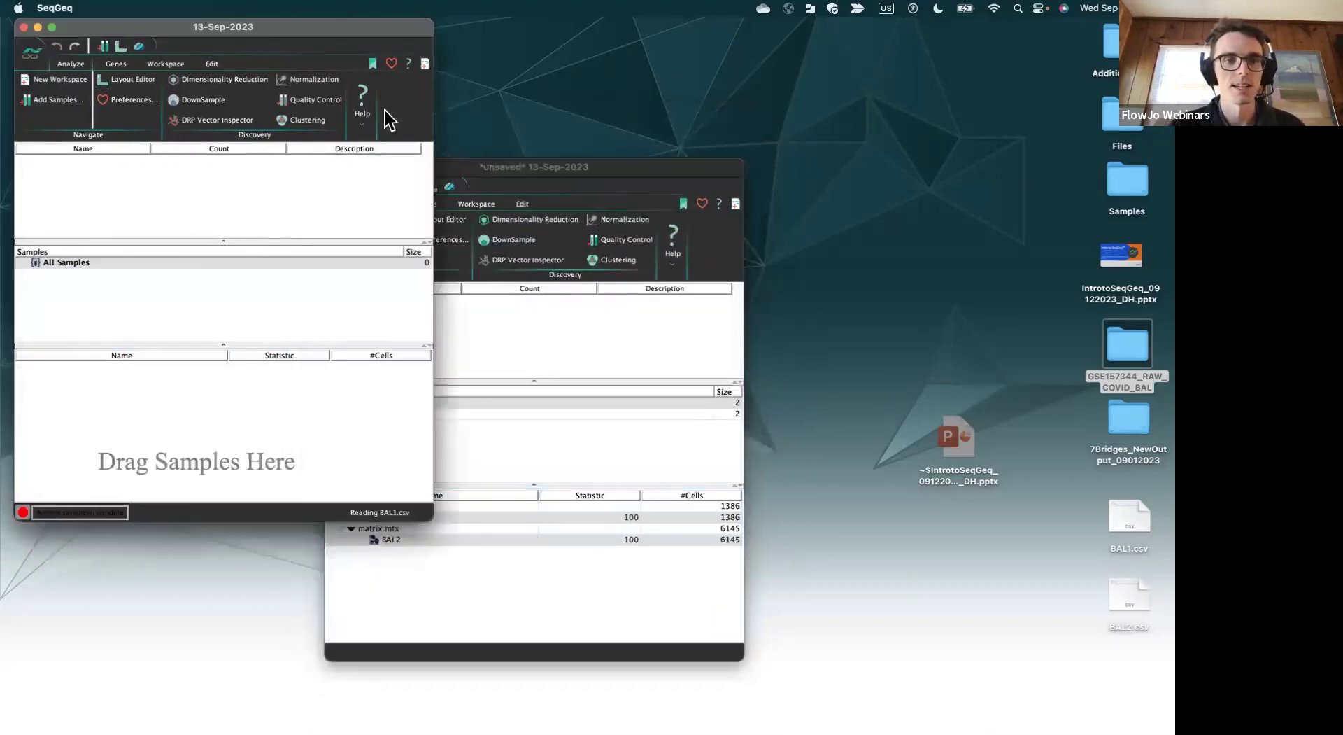
left_click_drag(501, 168, 630, 49)
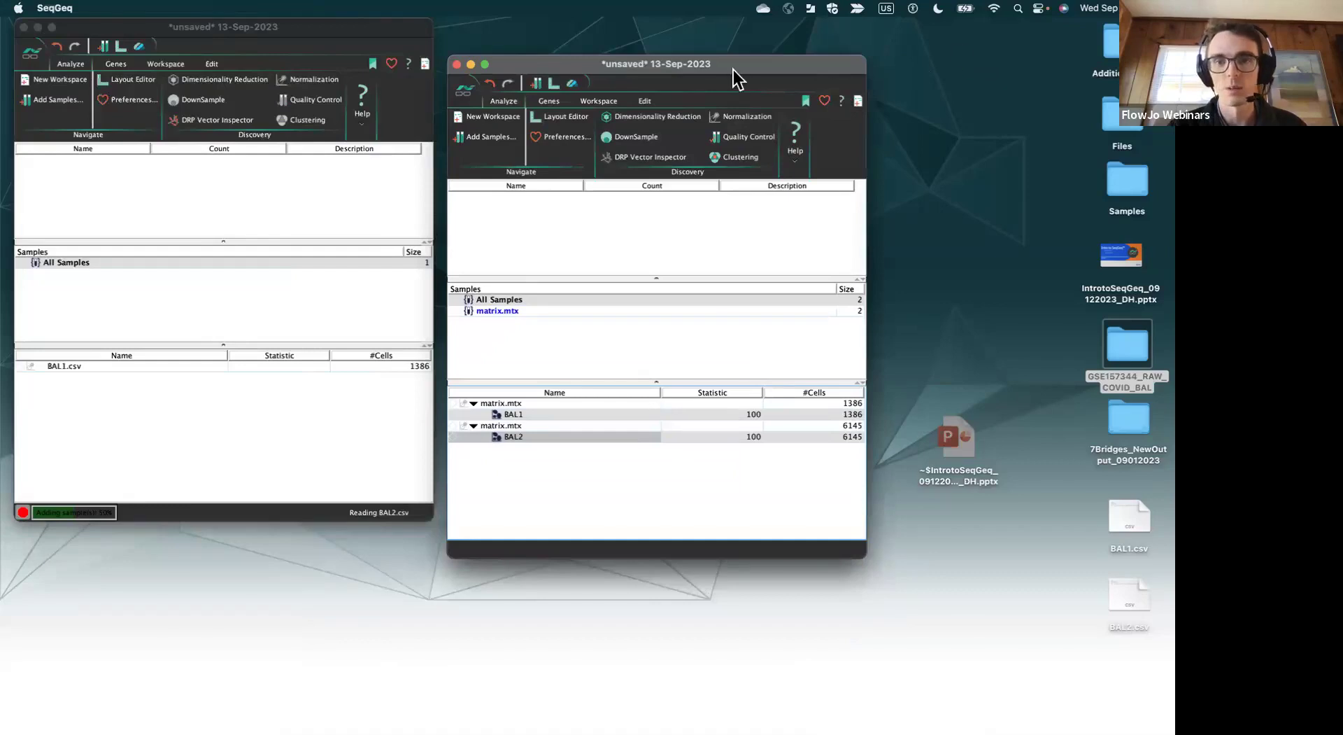
left_click_drag(734, 70, 732, 50)
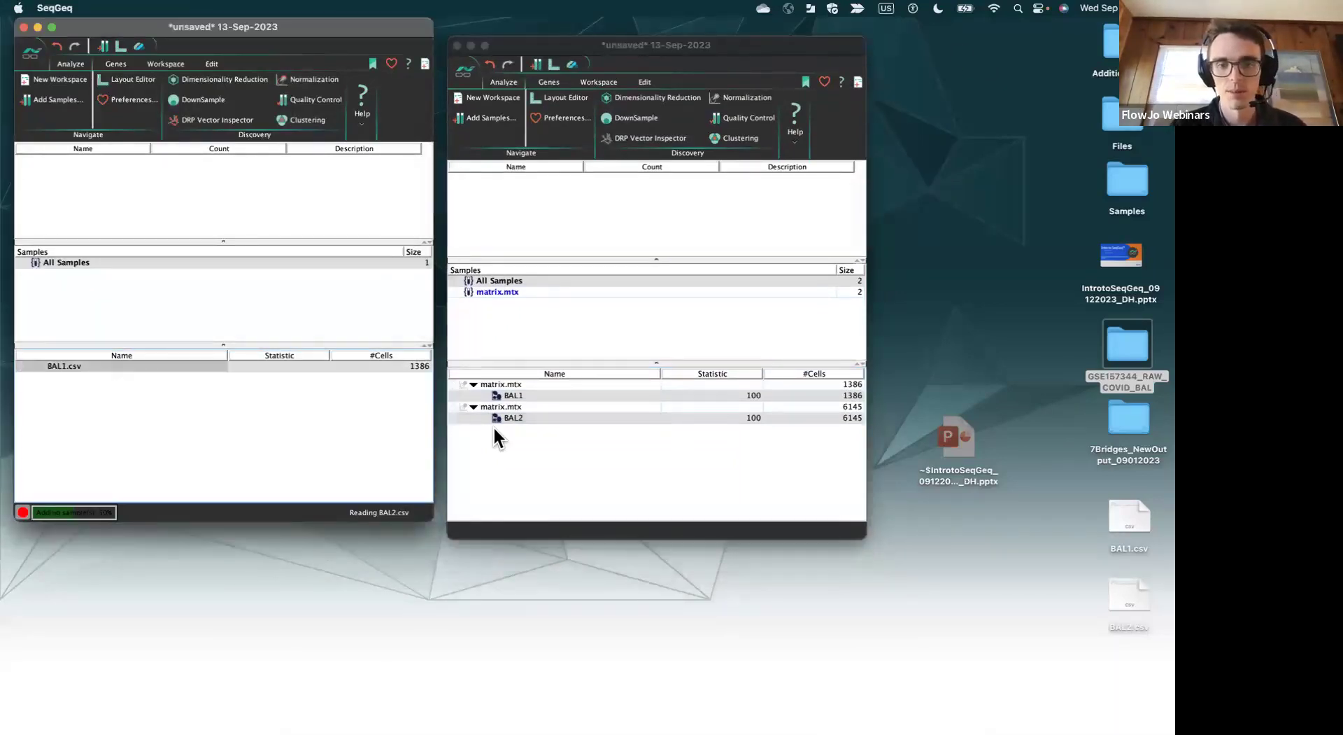
left_click(456, 45)
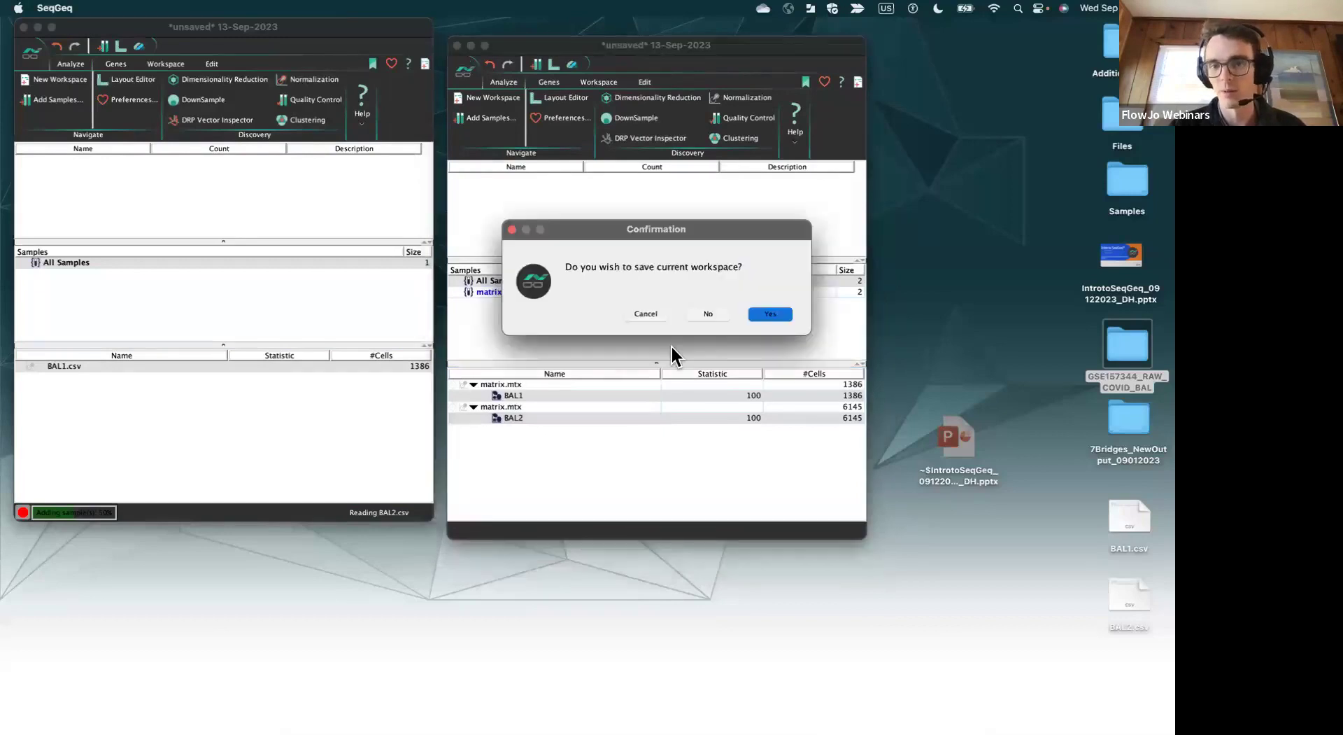
left_click(702, 317)
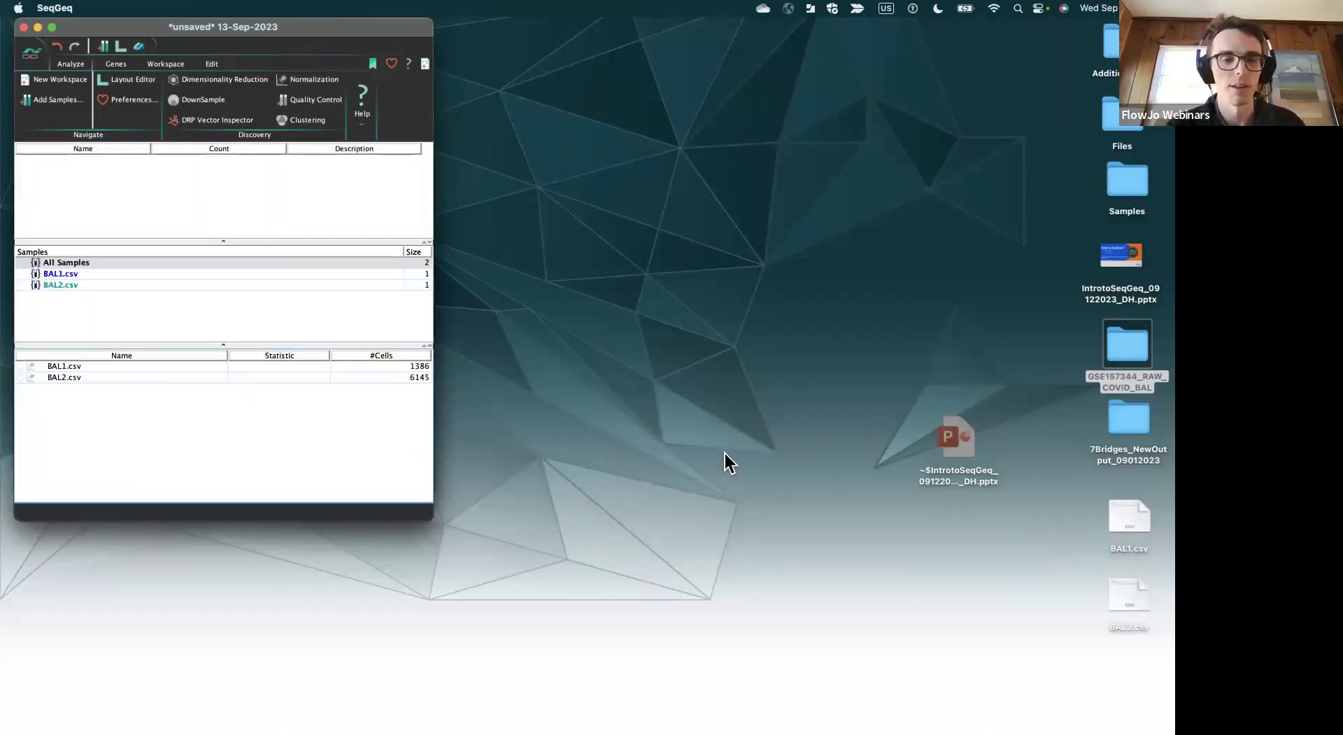
- Set up a concatenation of BAL1.csv and BAL2.csv with All Genes and the file name prefix CombinedBAL
left_click(150, 366)
left_click(136, 378, "shift")
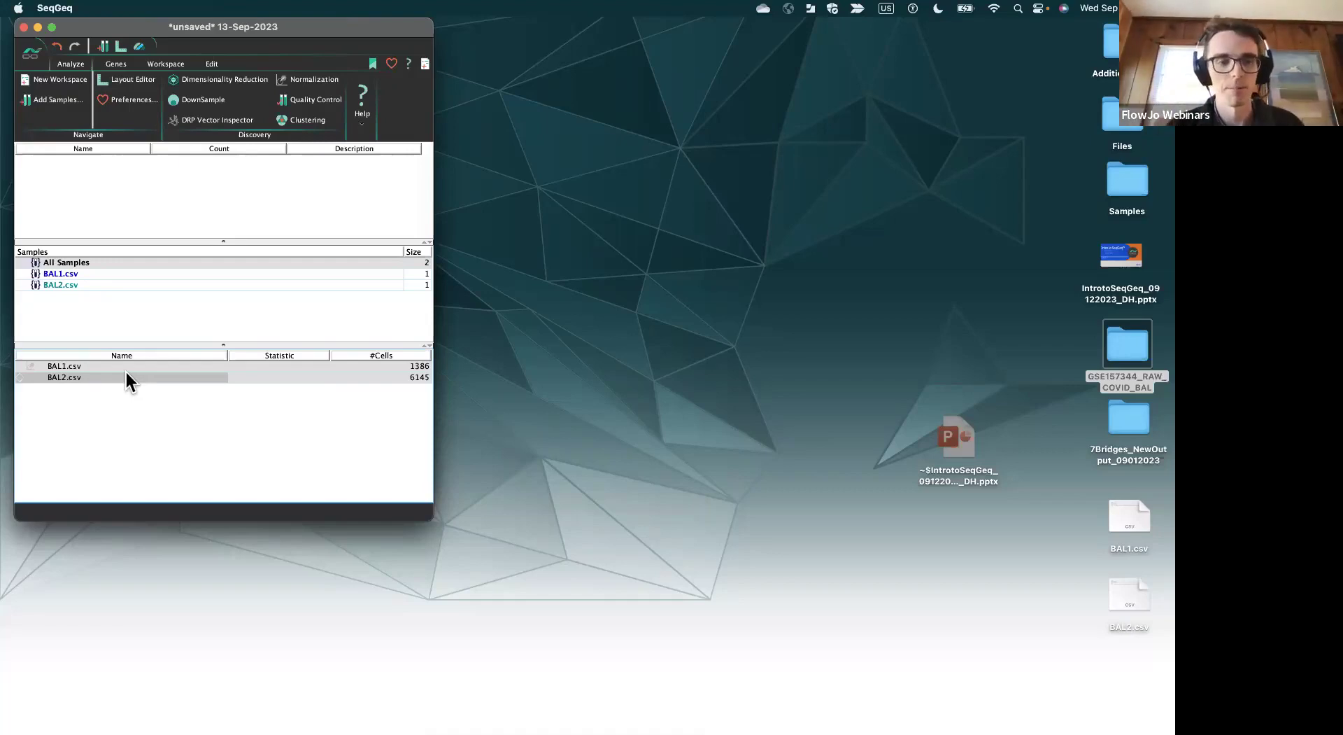
right_click(127, 382)
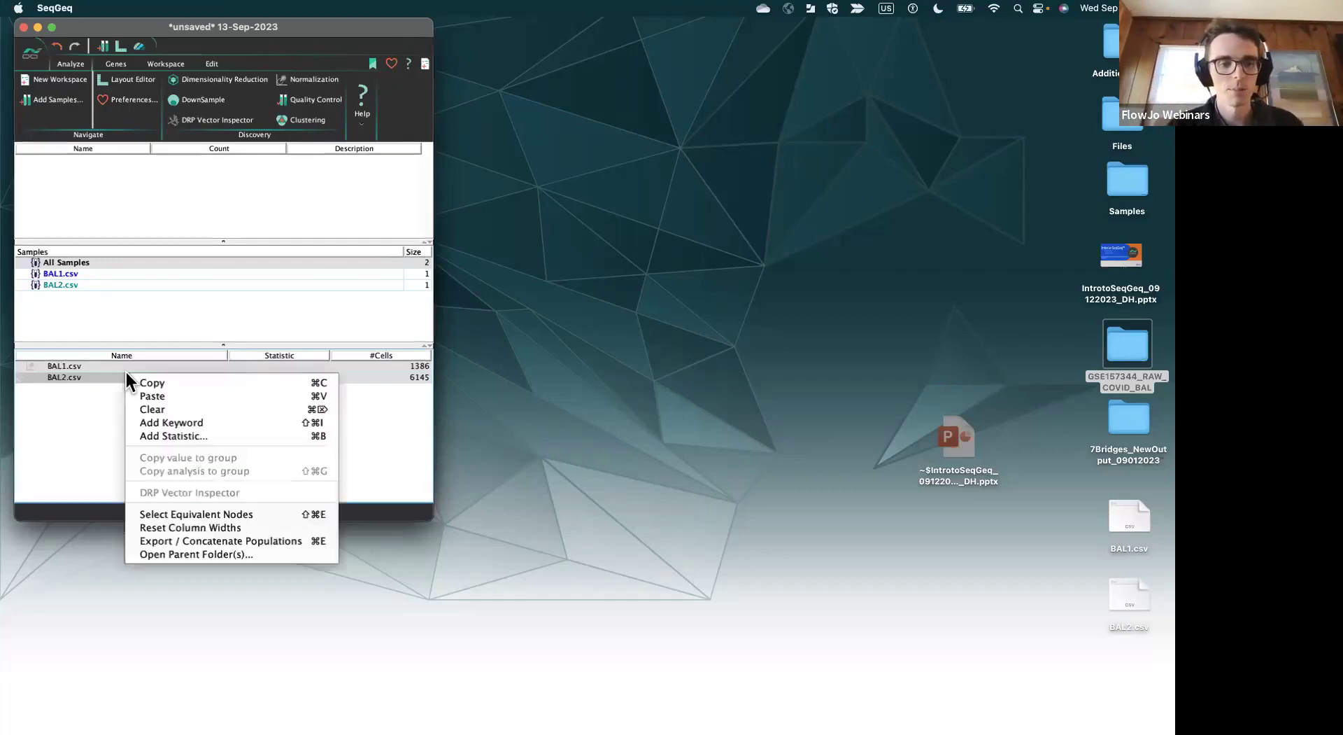
left_click(182, 540)
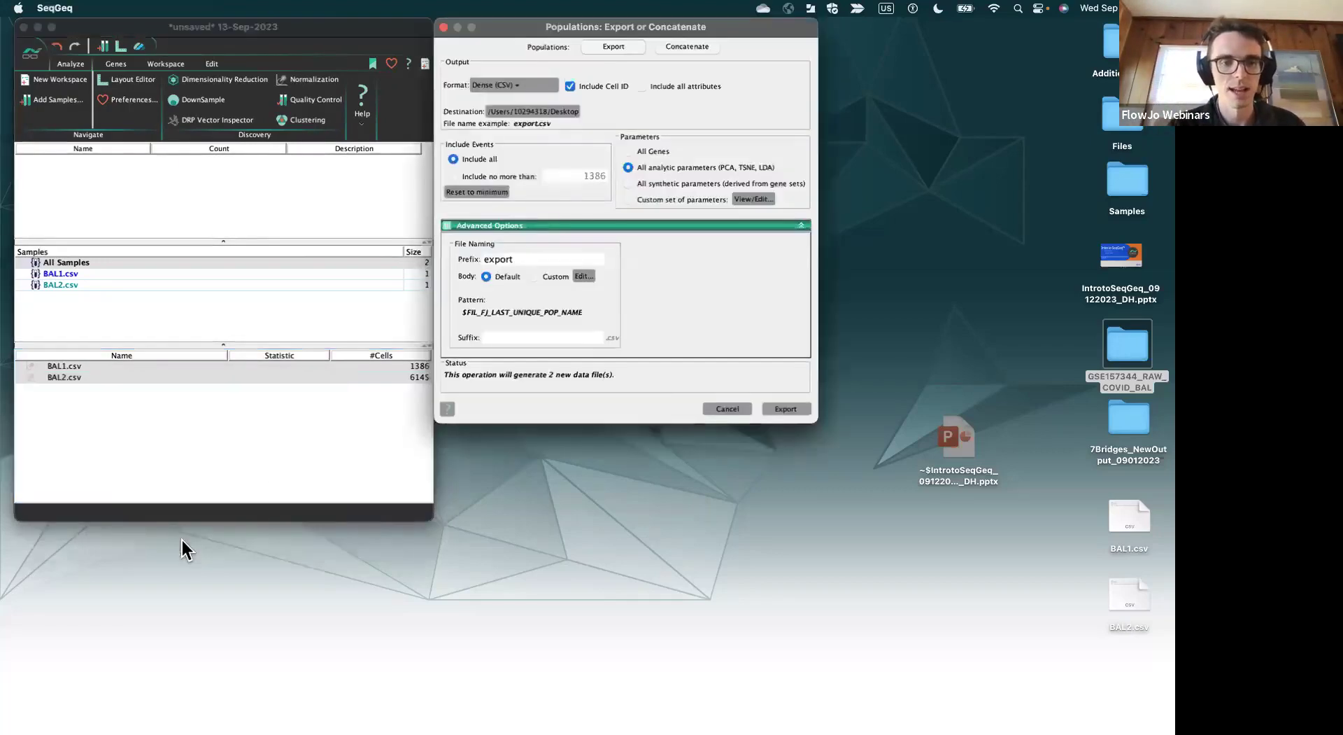
left_click(682, 47)
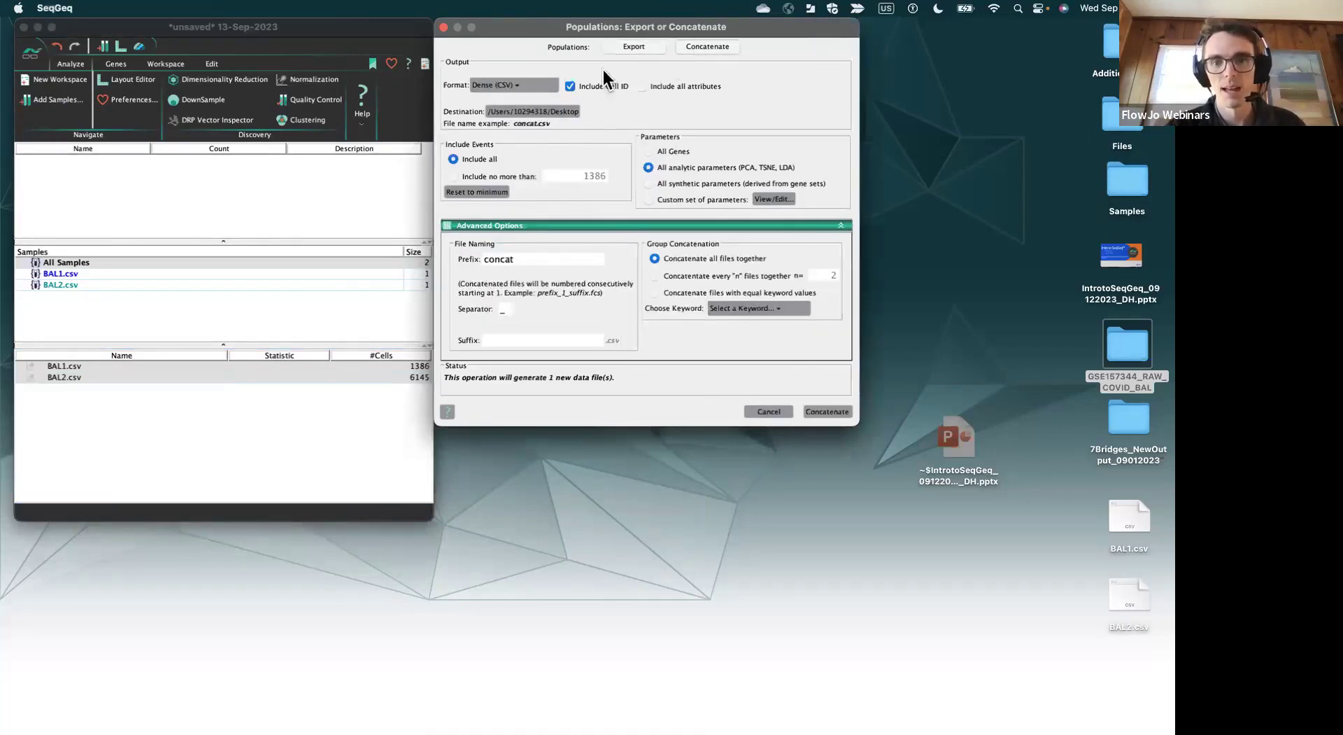
left_click(651, 152)
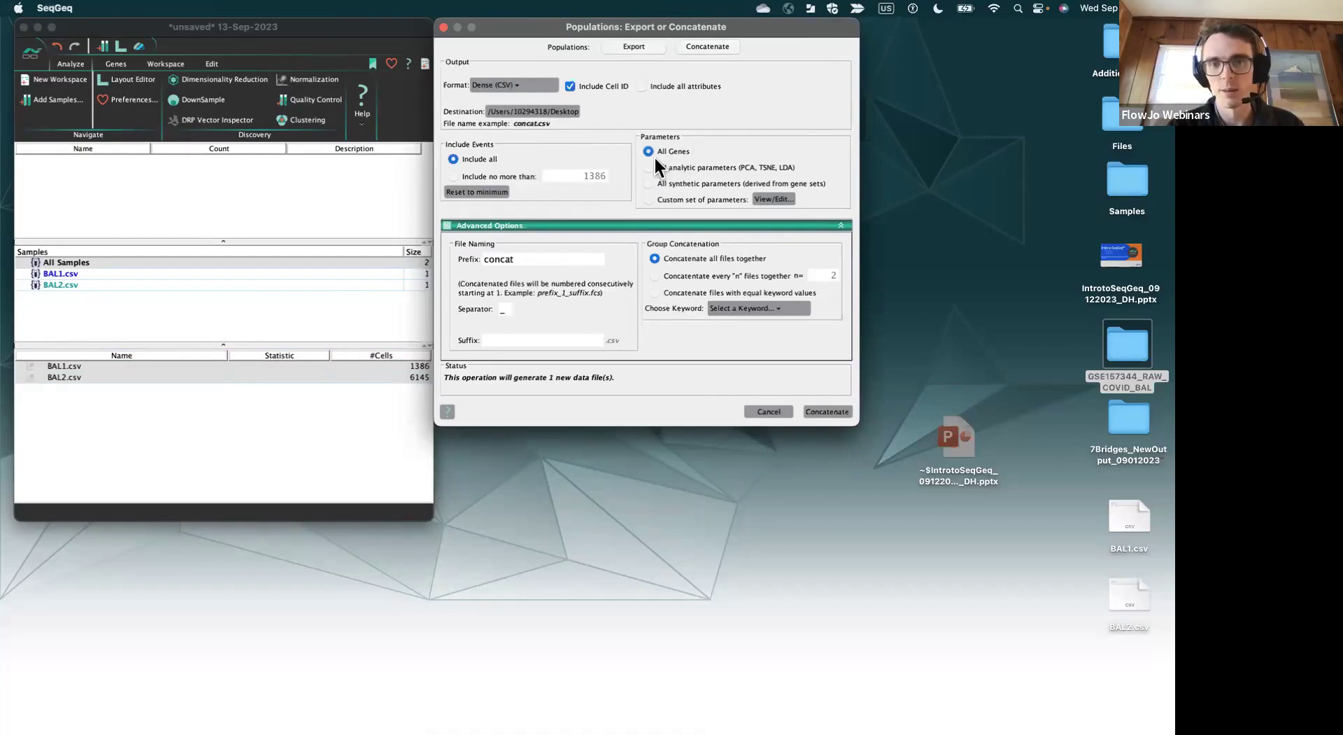
left_click_drag(525, 257, 431, 257)
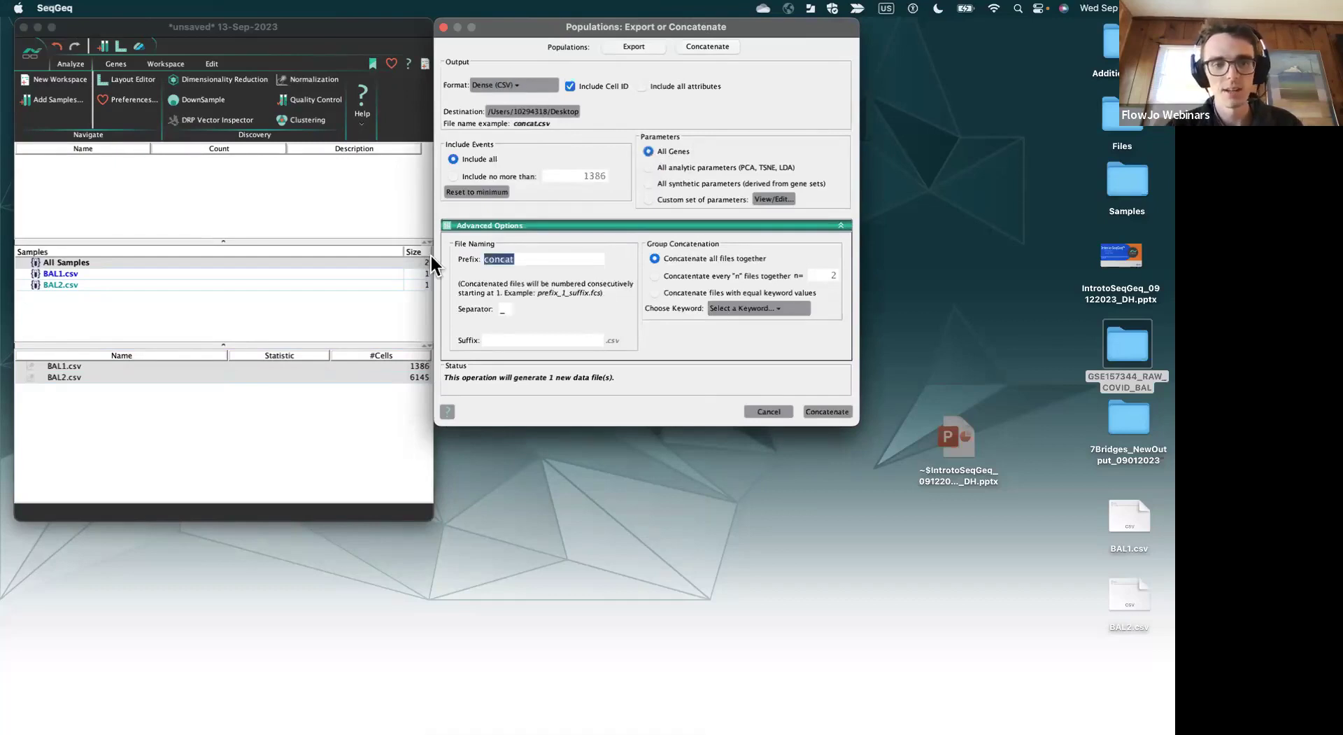
type("Combine")
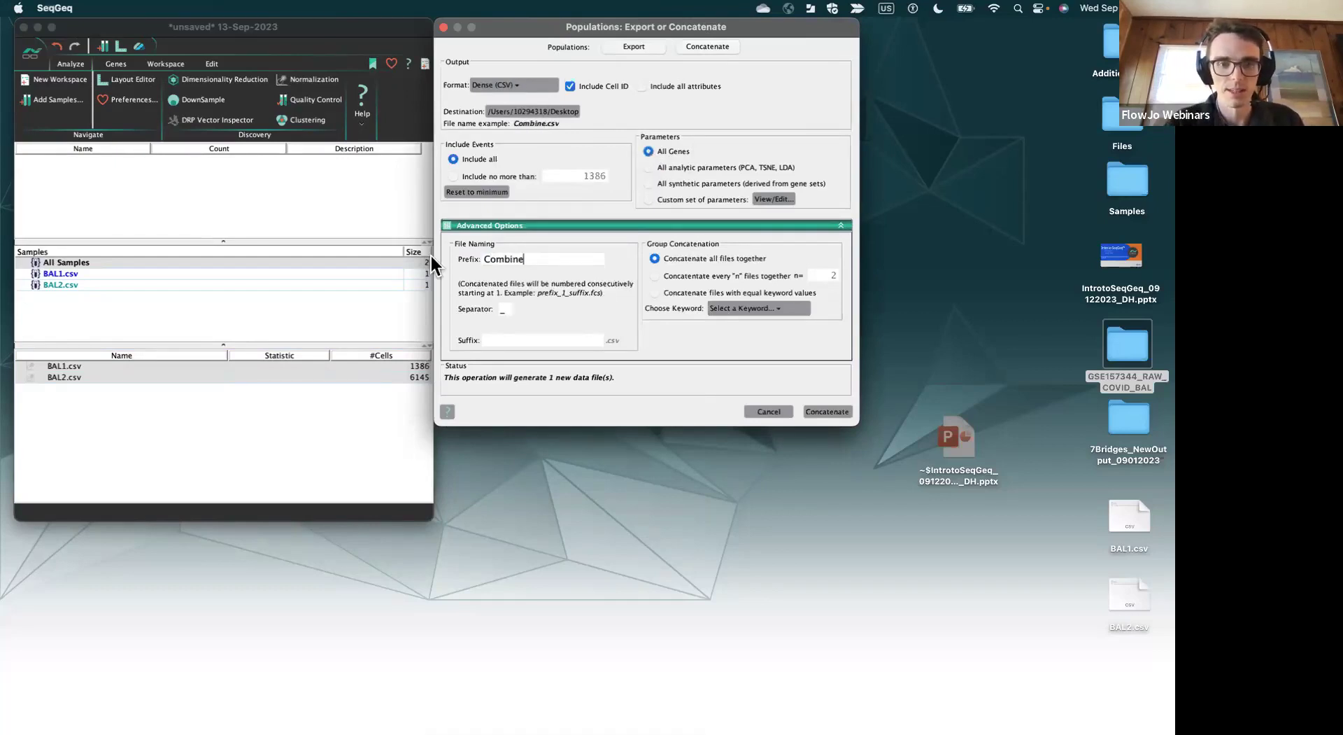
type("dBAL")
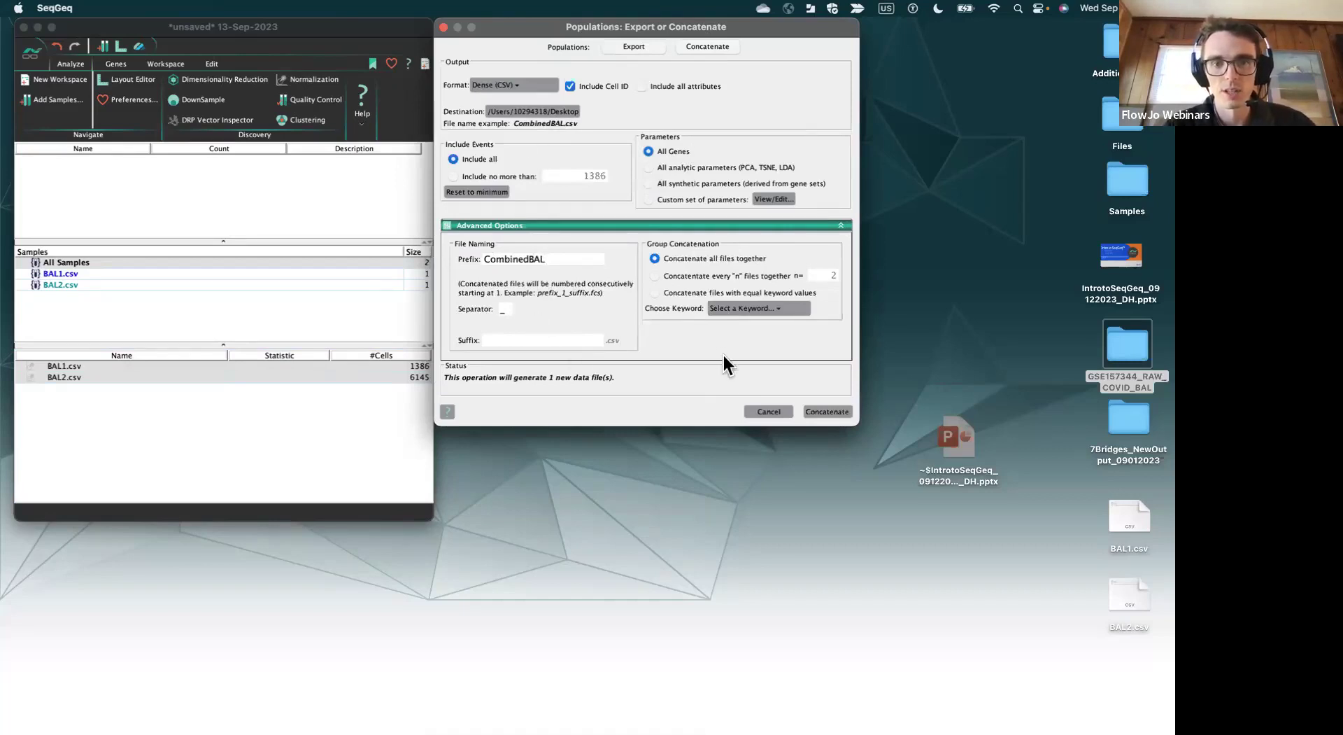
- Concatenate the two samples into one CSV file on the Desktop and close the export dialogs without loading the result
left_click(831, 412)
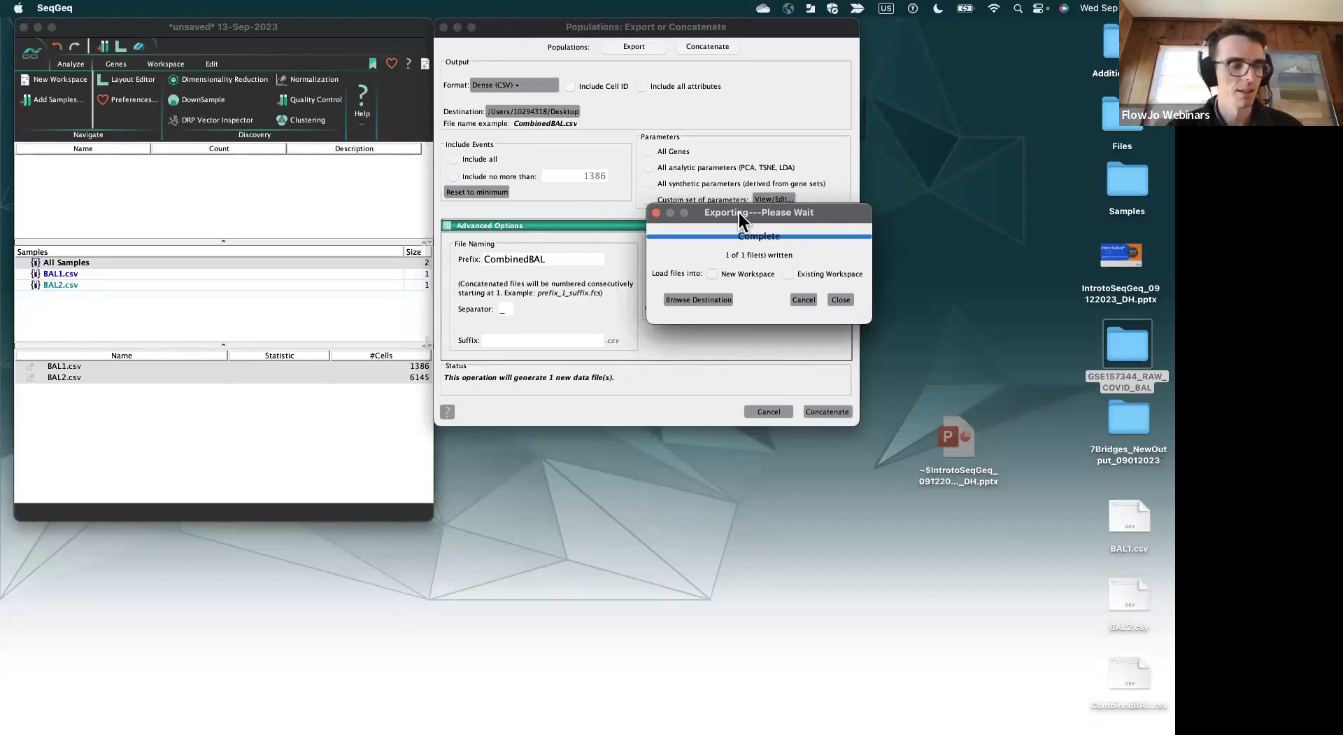
left_click(839, 300)
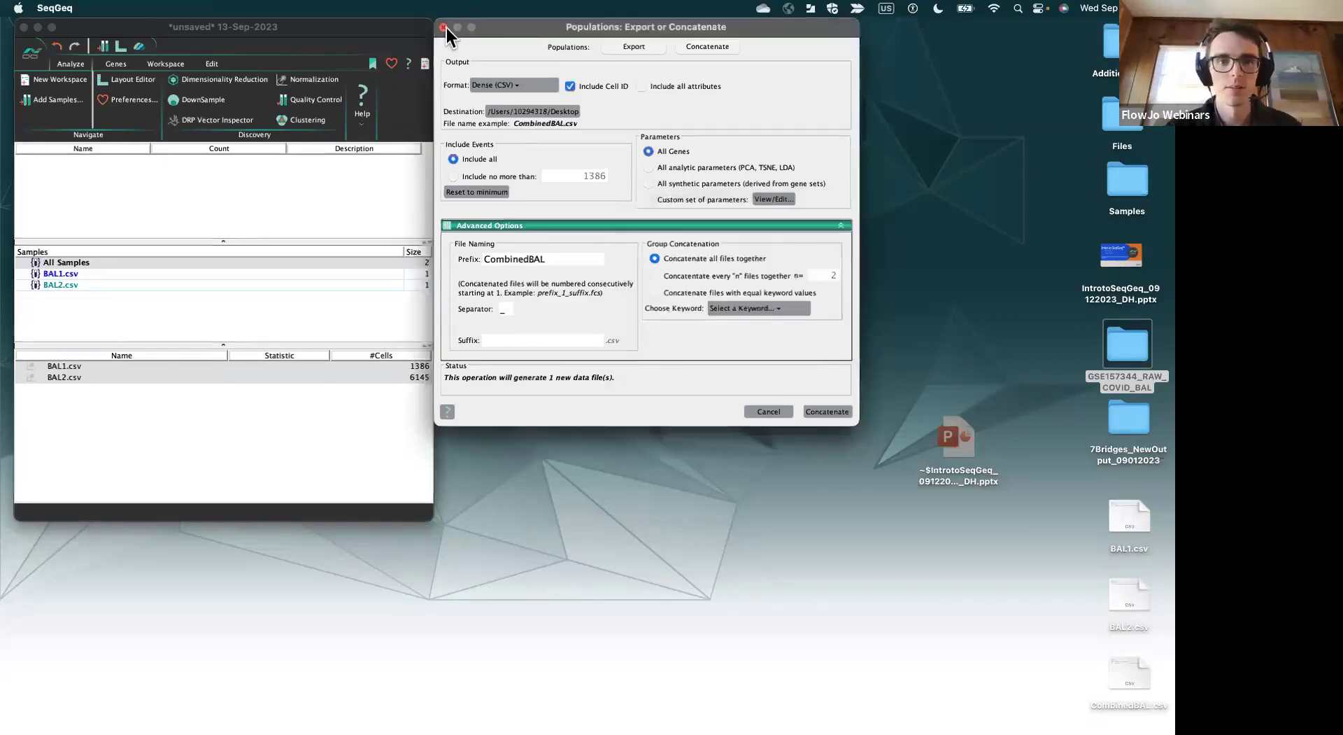
left_click(443, 28)
- Load CombinedBAL.csv from the Desktop into a new workspace and close the BAL1/BAL2 workspace without saving
left_click(57, 86)
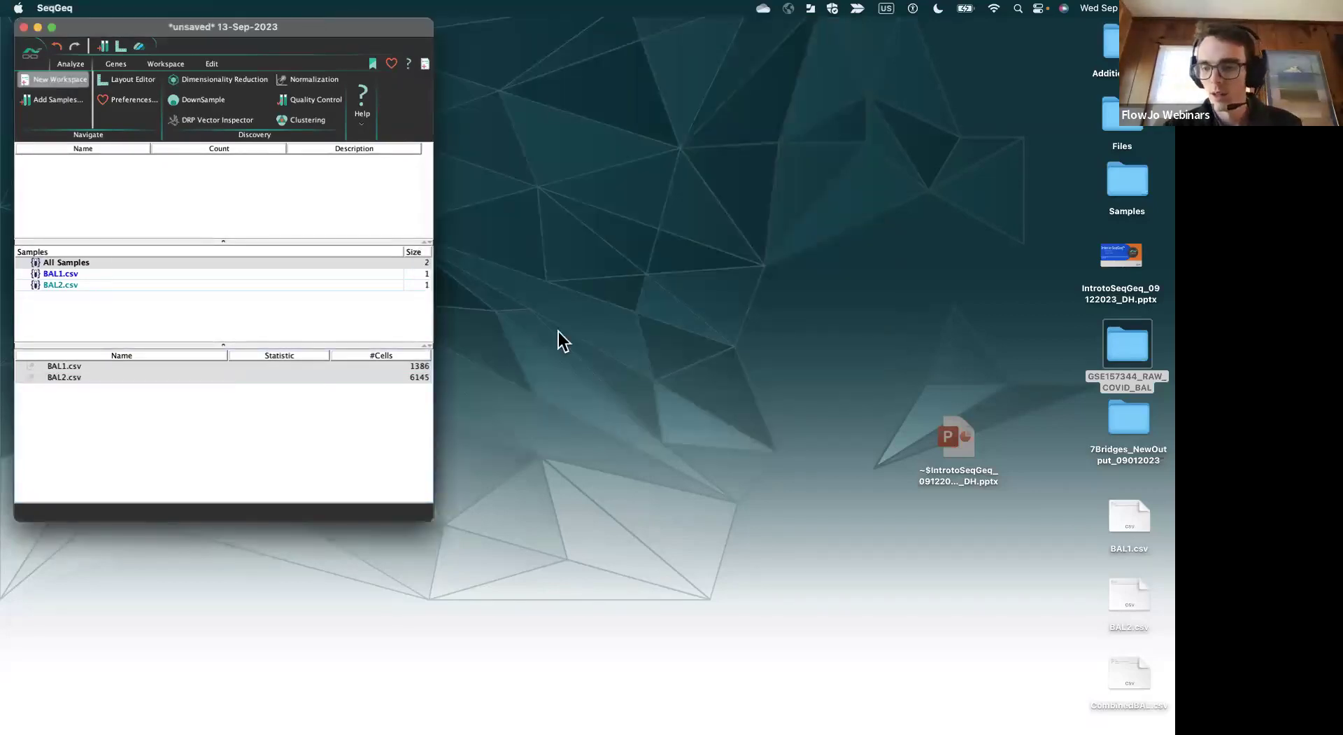
left_click_drag(1153, 686, 294, 430)
left_click_drag(260, 39, 713, 87)
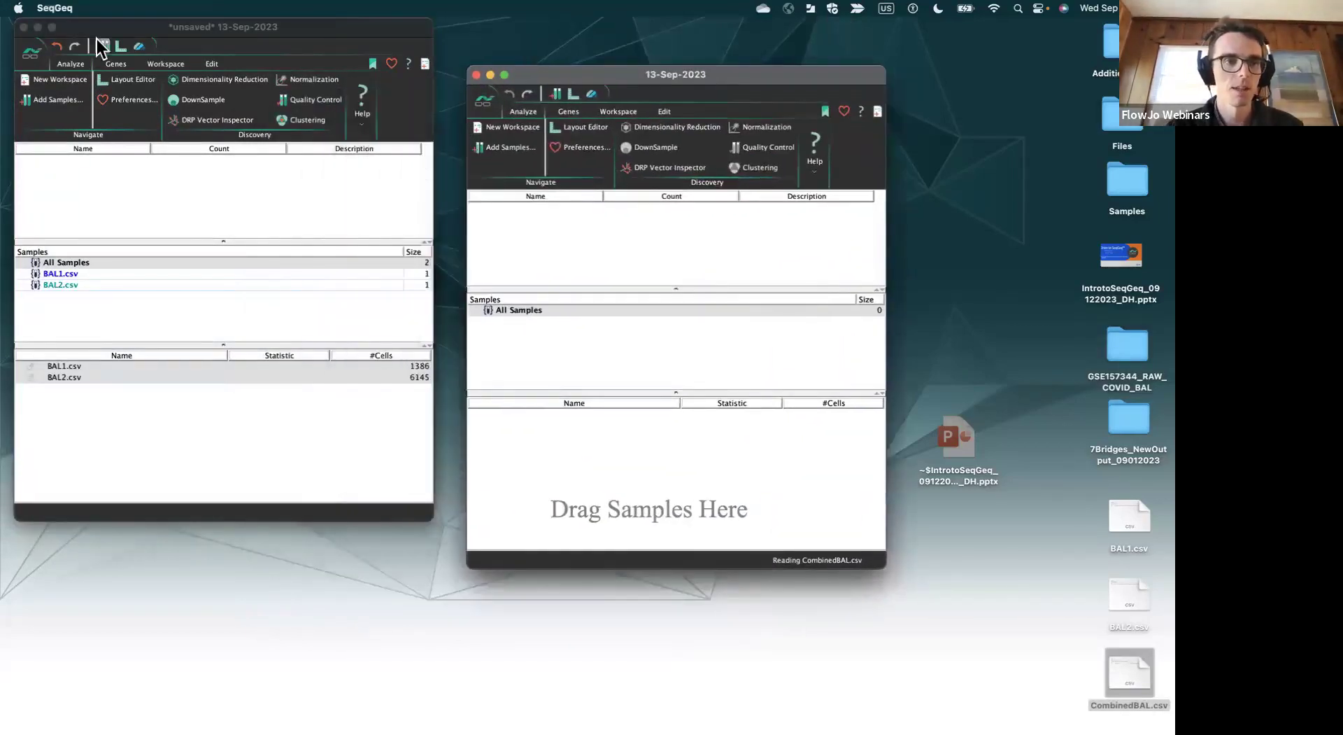
left_click(23, 27)
left_click(275, 293)
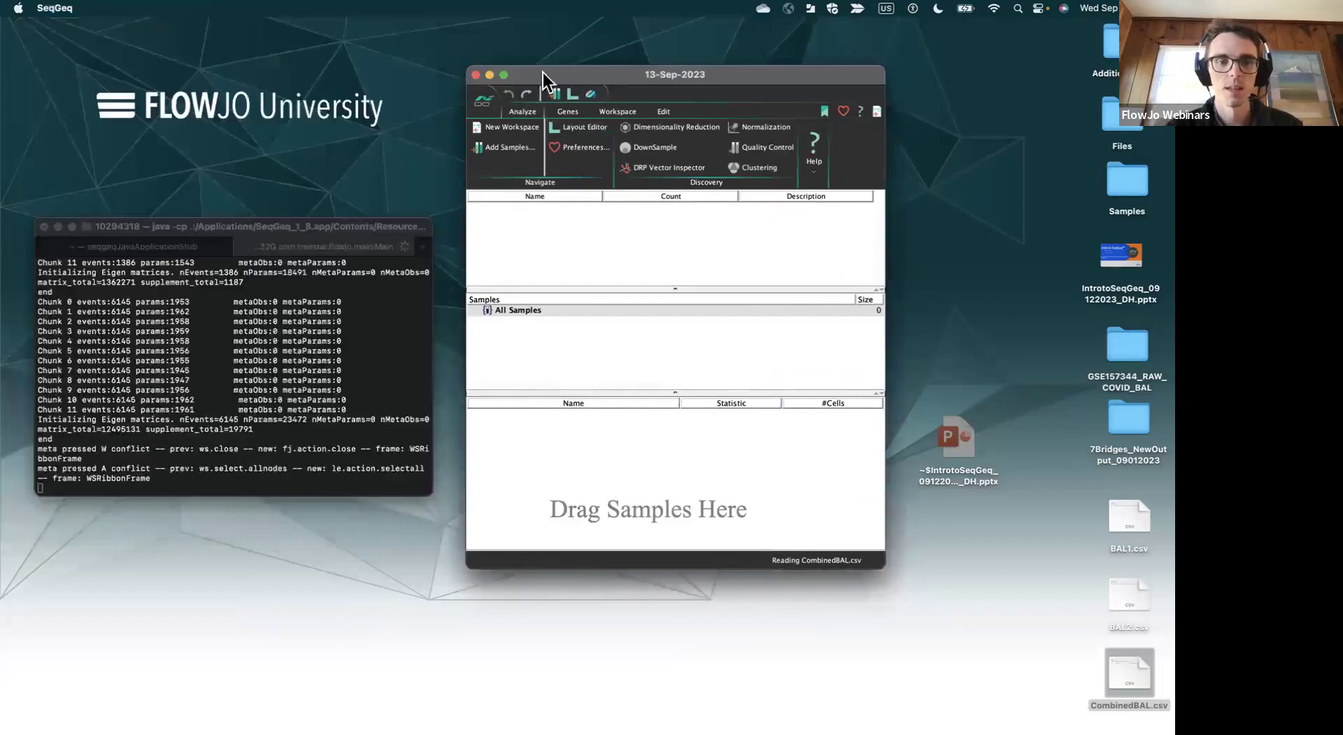
left_click_drag(542, 72, 144, 66)
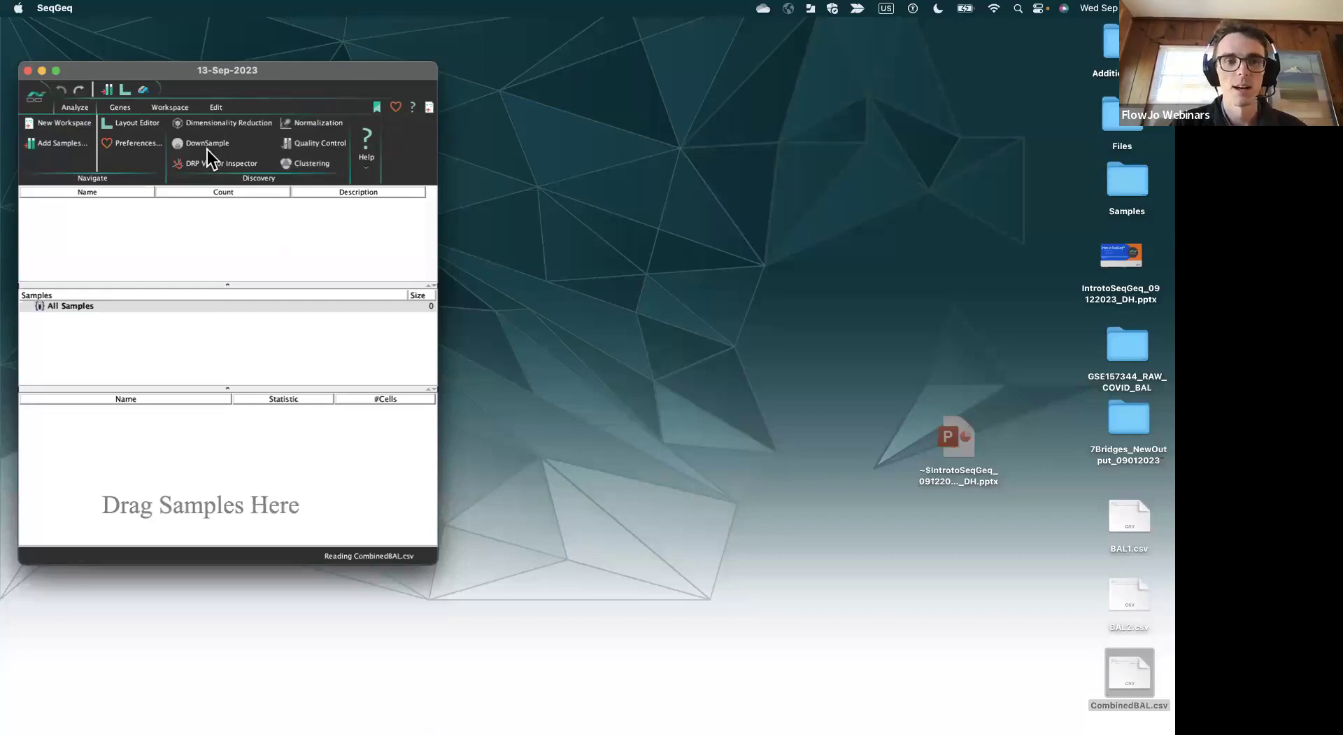
left_click(119, 108)
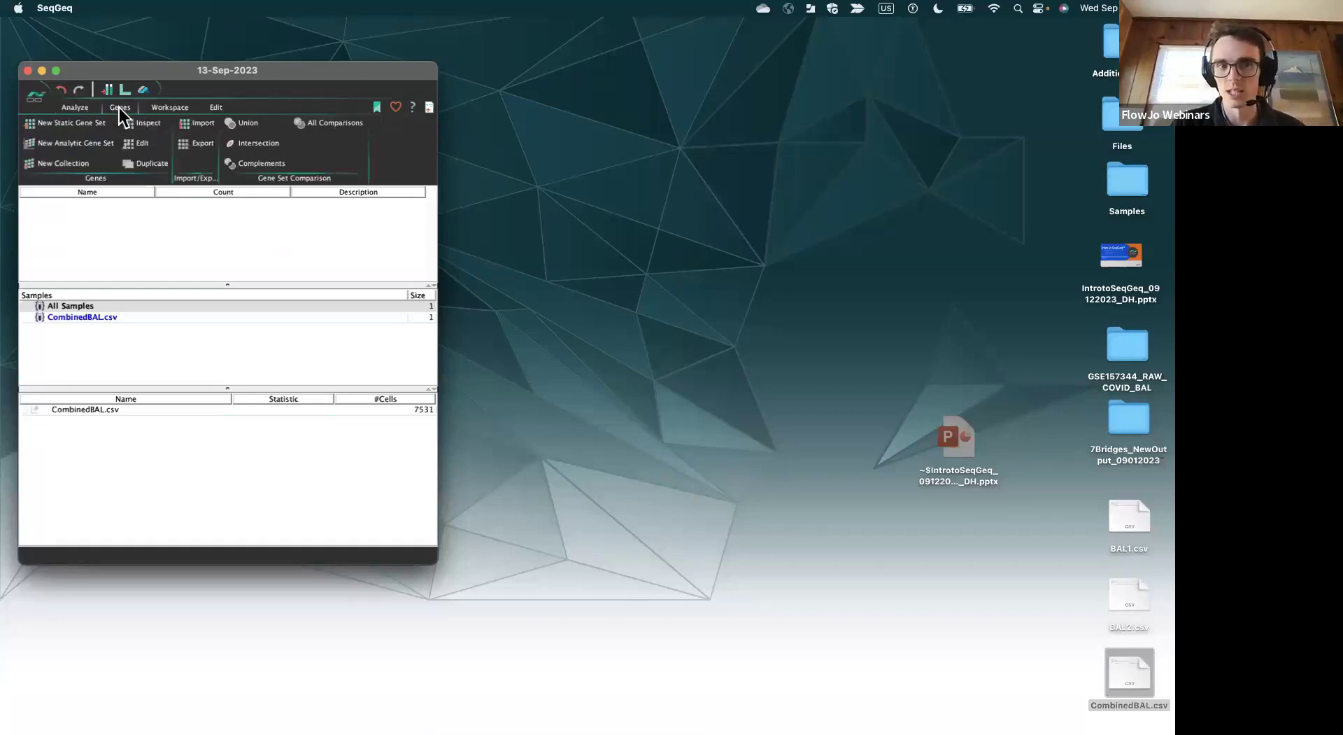
left_click(162, 108)
left_click(221, 109)
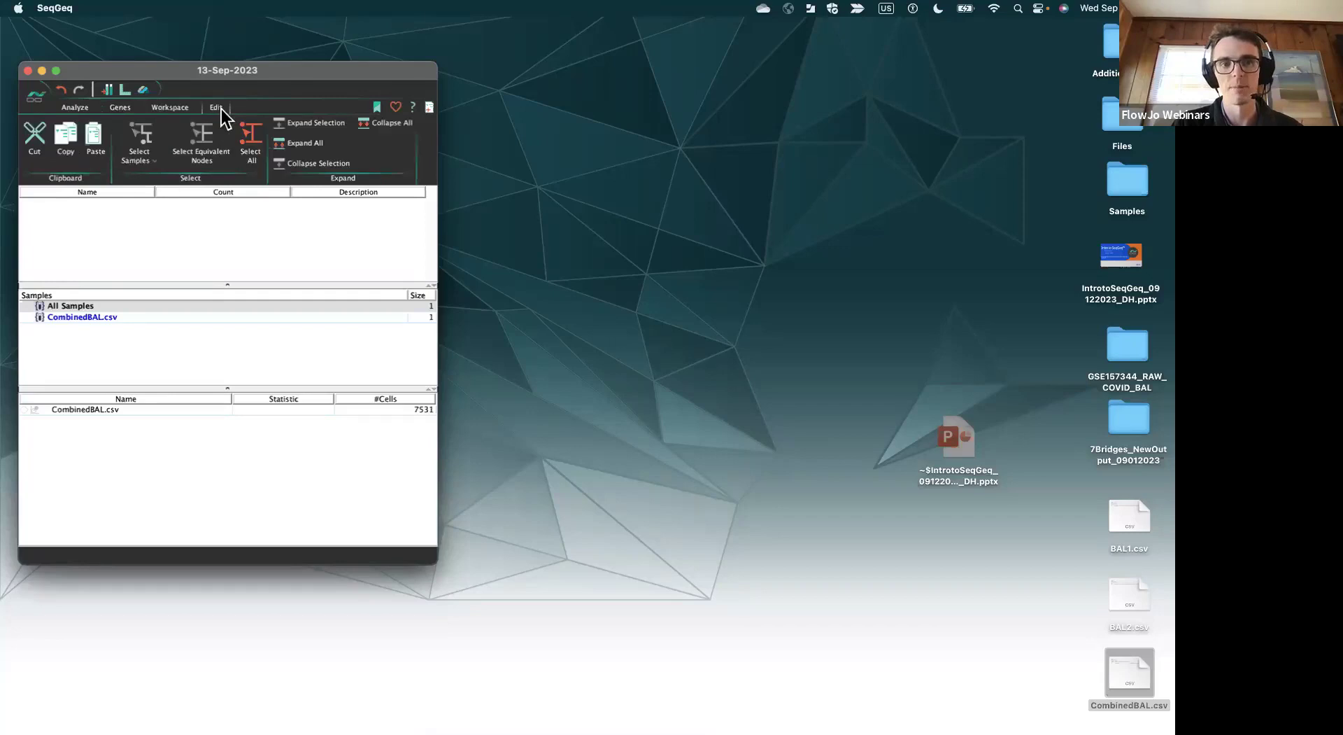
left_click(79, 111)
left_click(83, 146)
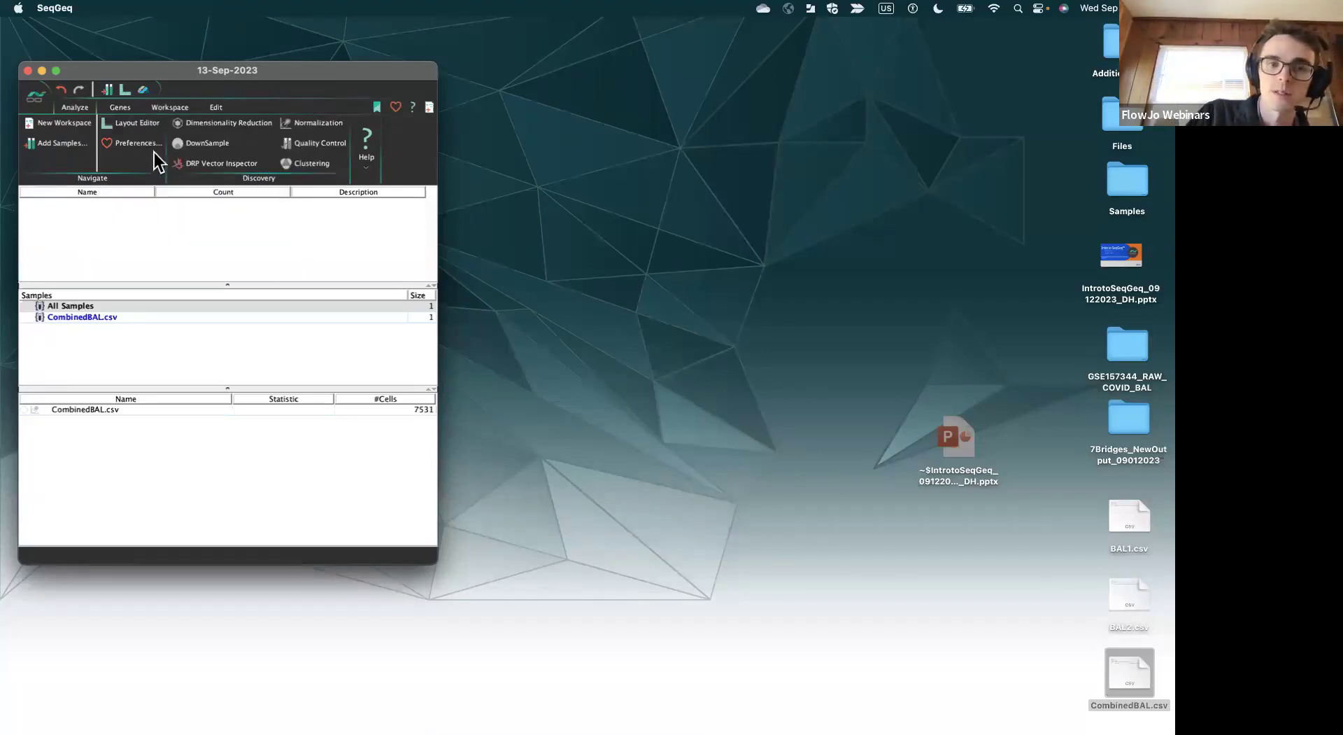
left_click(121, 108)
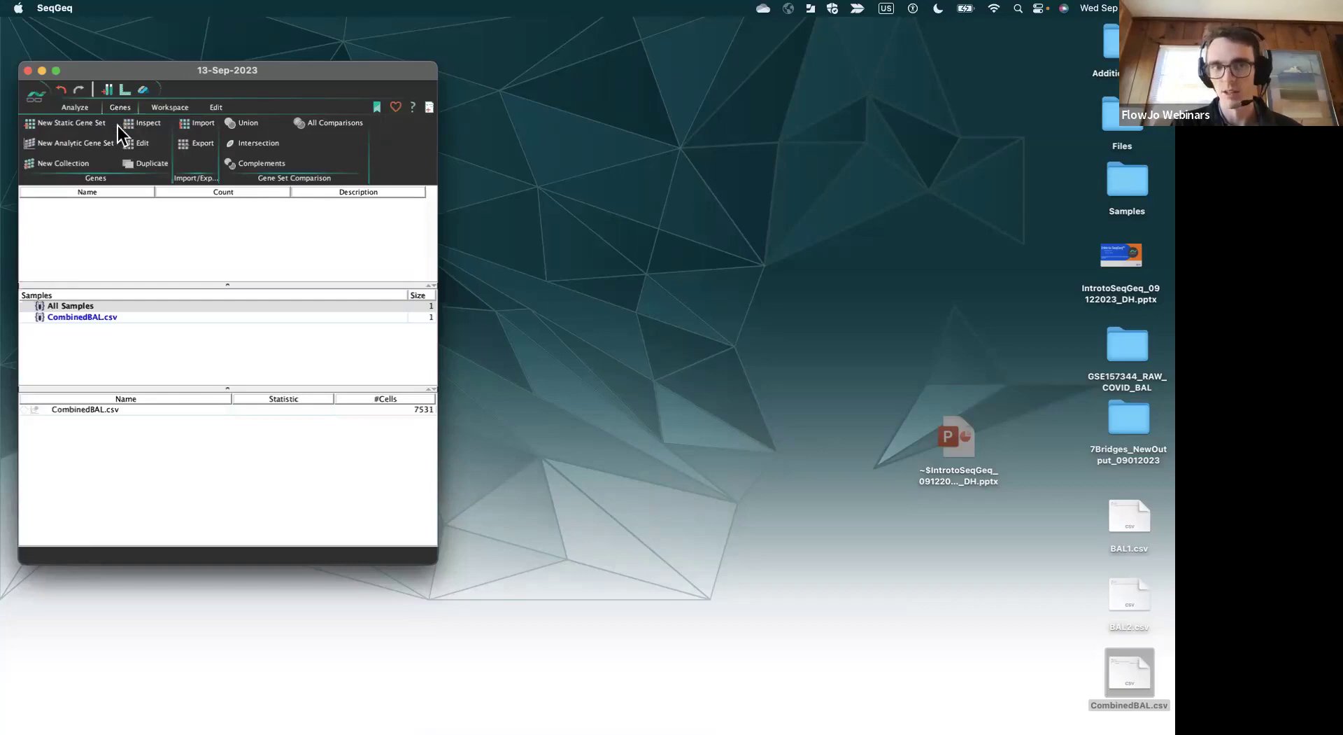
- Add the Boolean band to the Workspace ribbon, close the ribbon configuration, and return to the Analyze ribbon
left_click(168, 108)
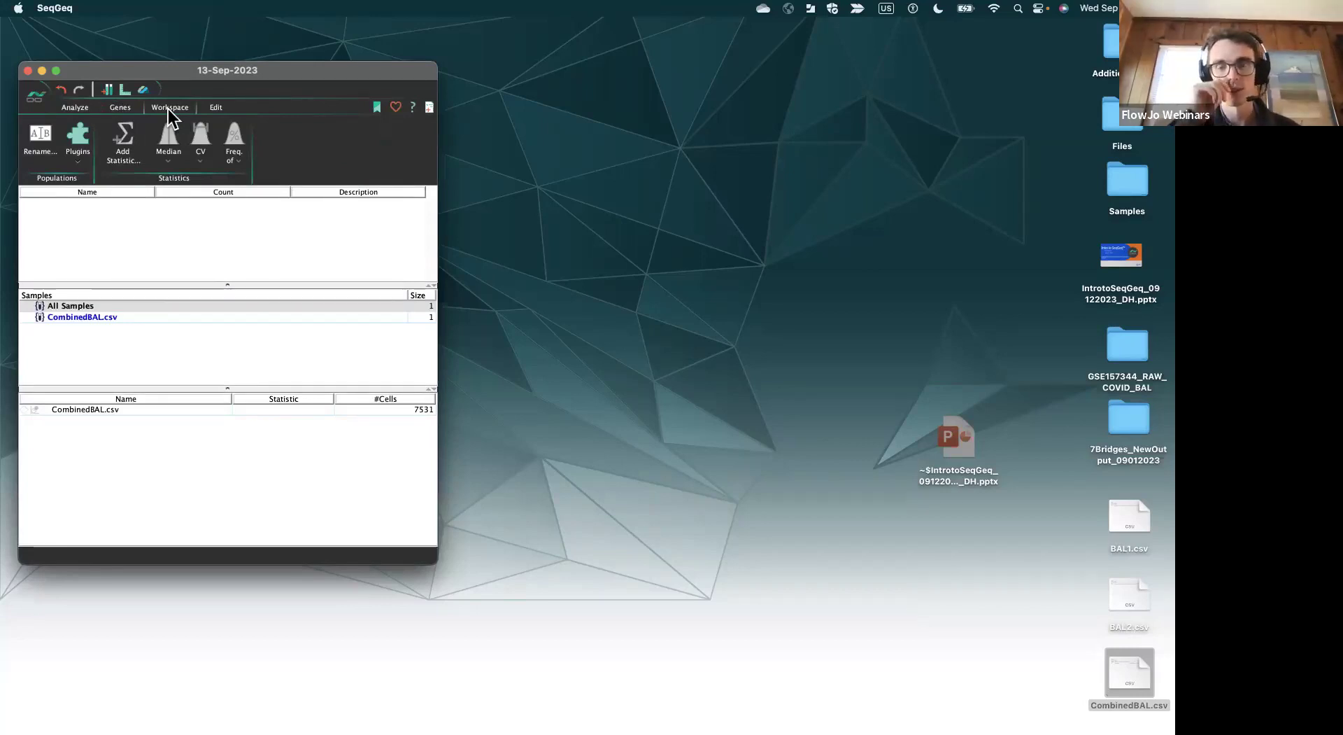
left_click(379, 107)
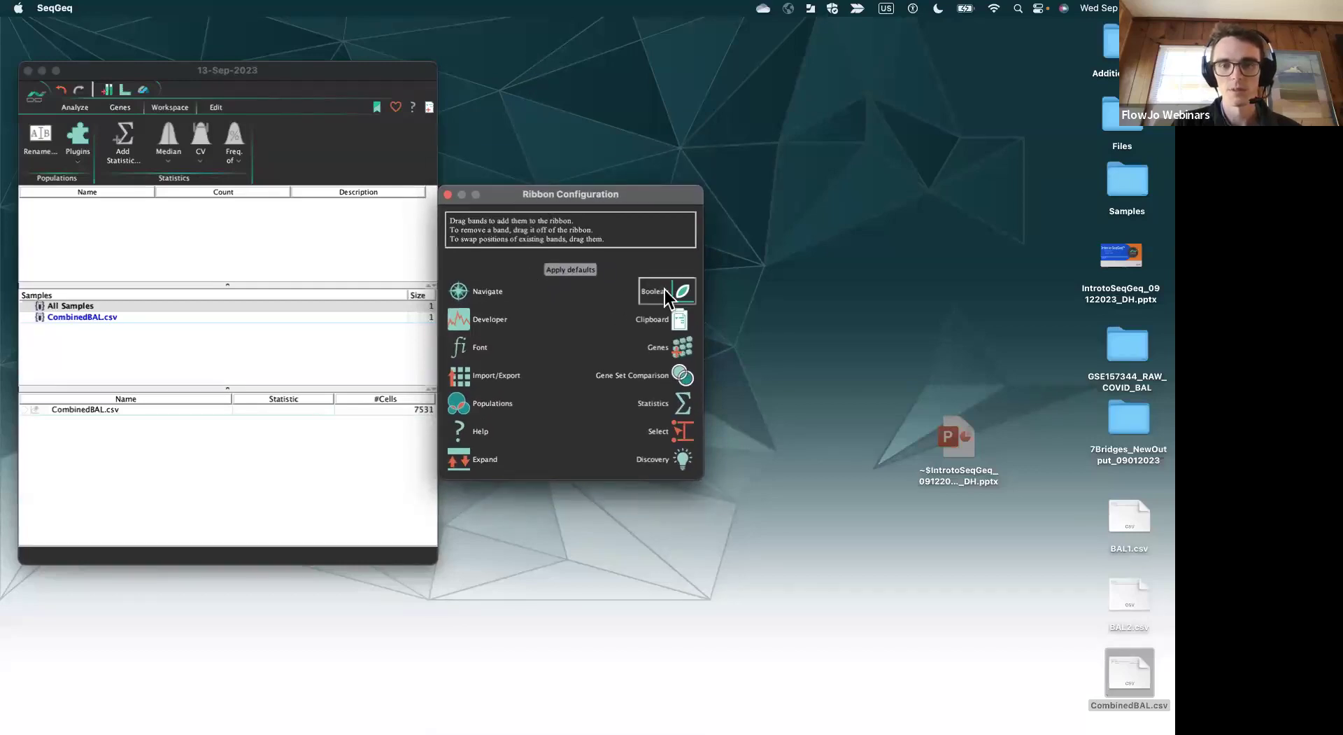
left_click_drag(664, 290, 313, 143)
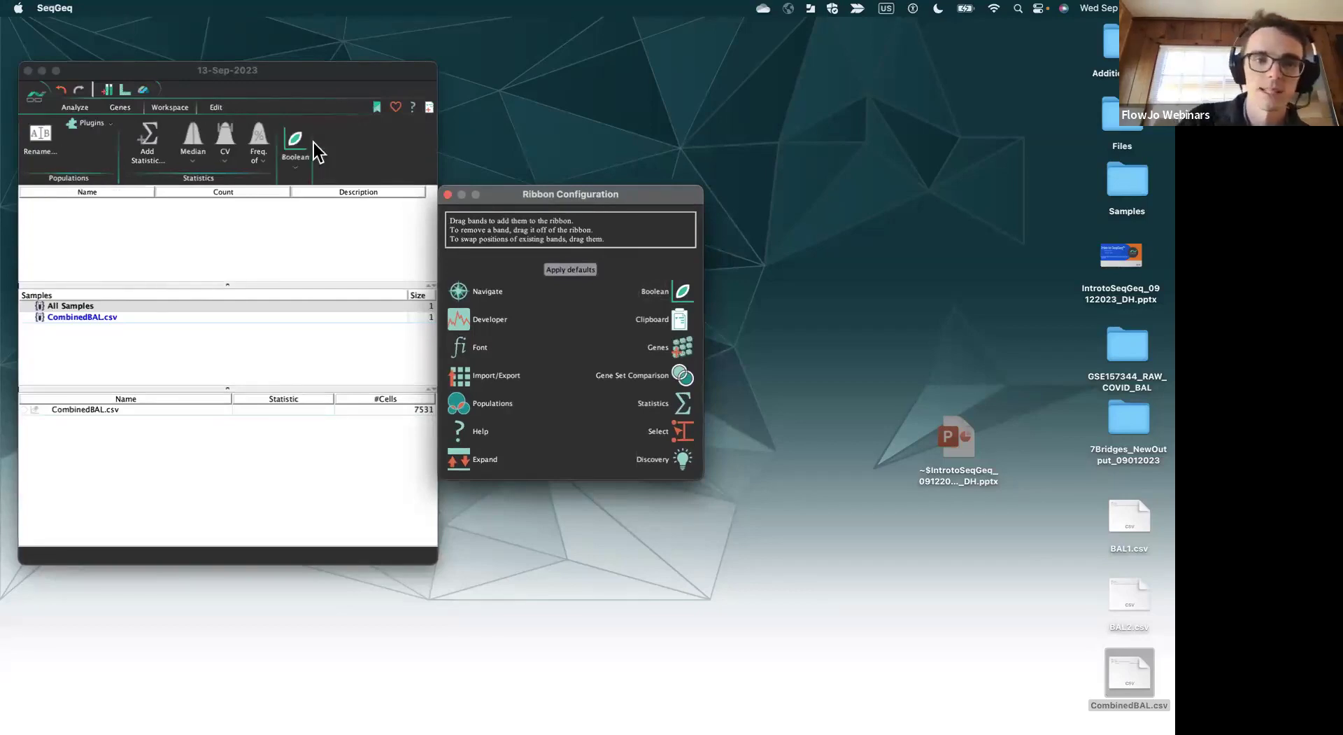
left_click(448, 194)
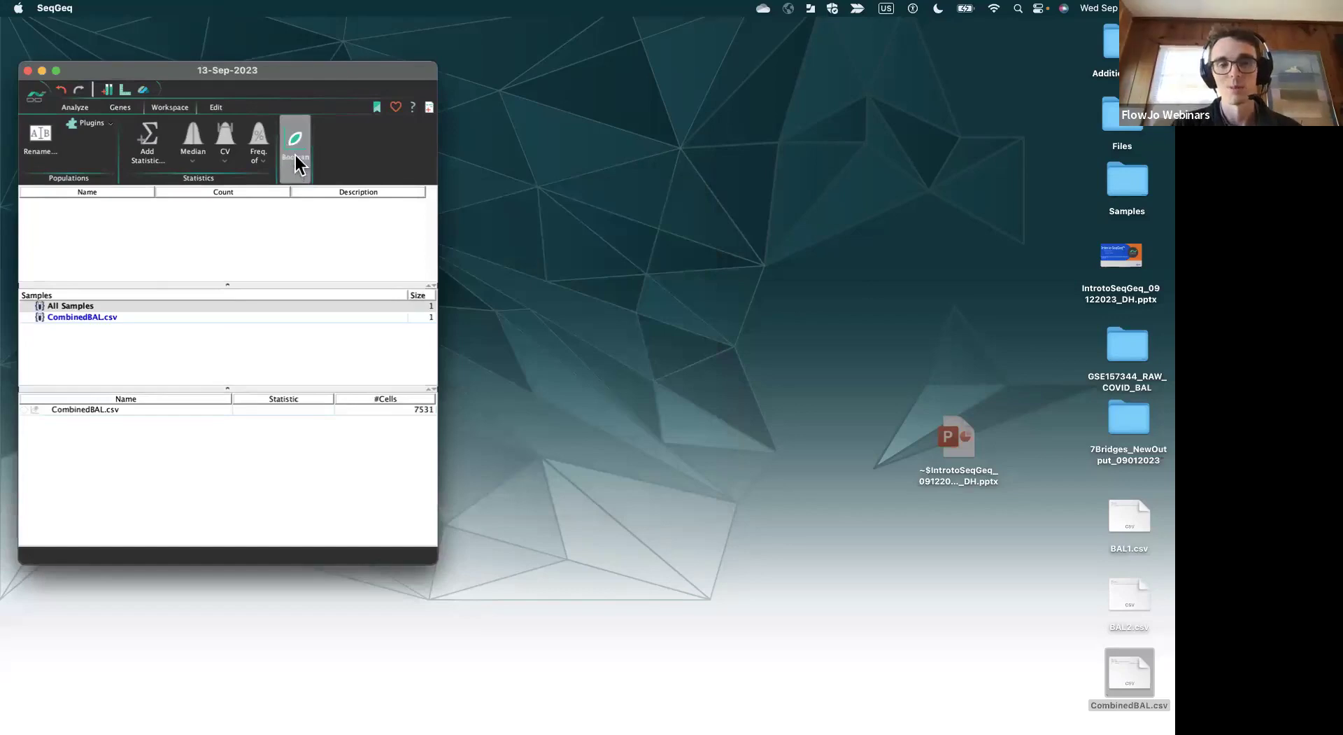
left_click(214, 108)
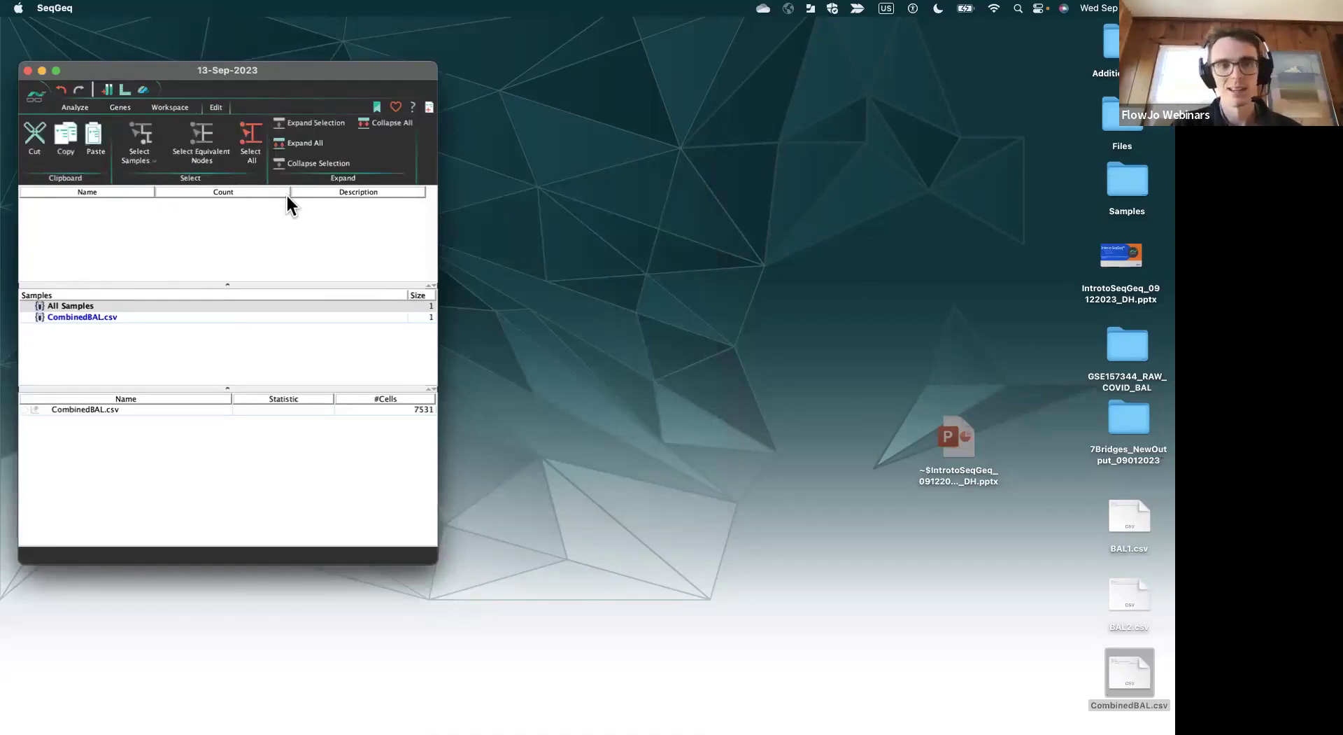
left_click(75, 107)
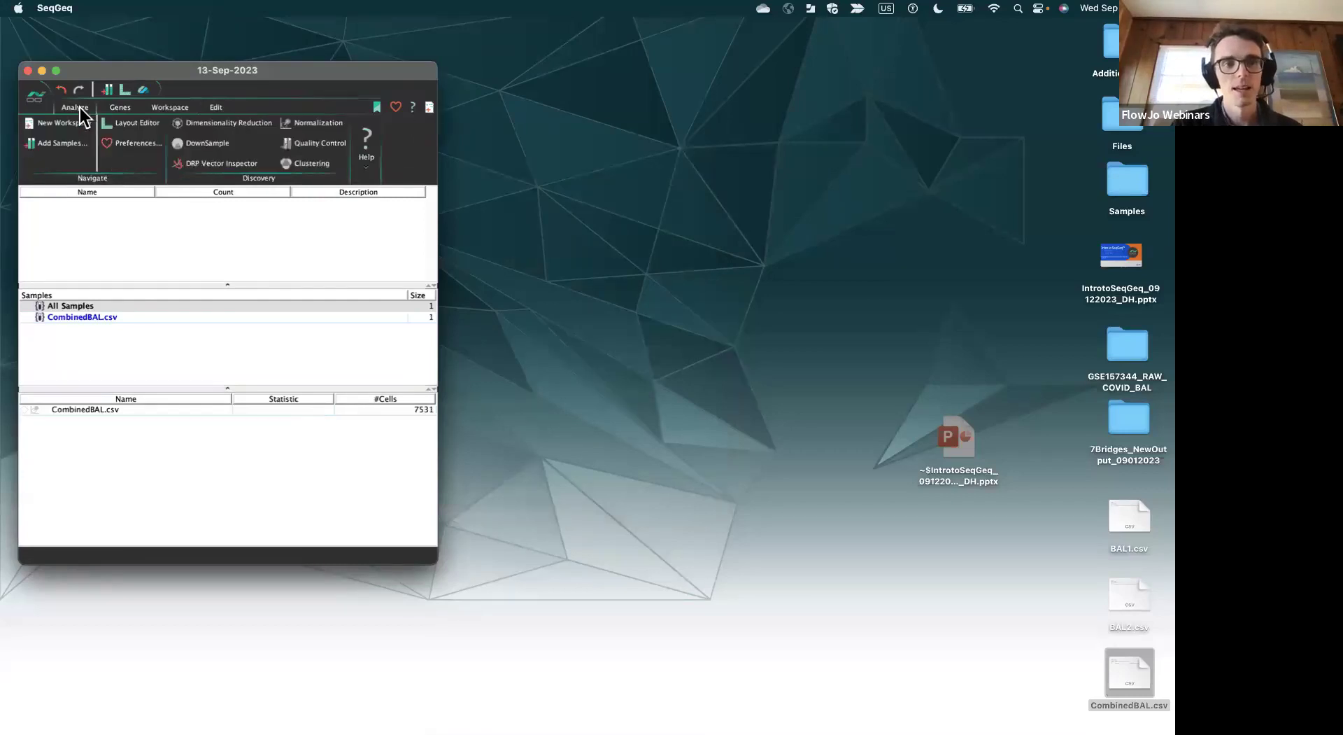
- Save the workspace to the Desktop as 13-Sep-2023_Demo.geqzip
left_click(39, 104)
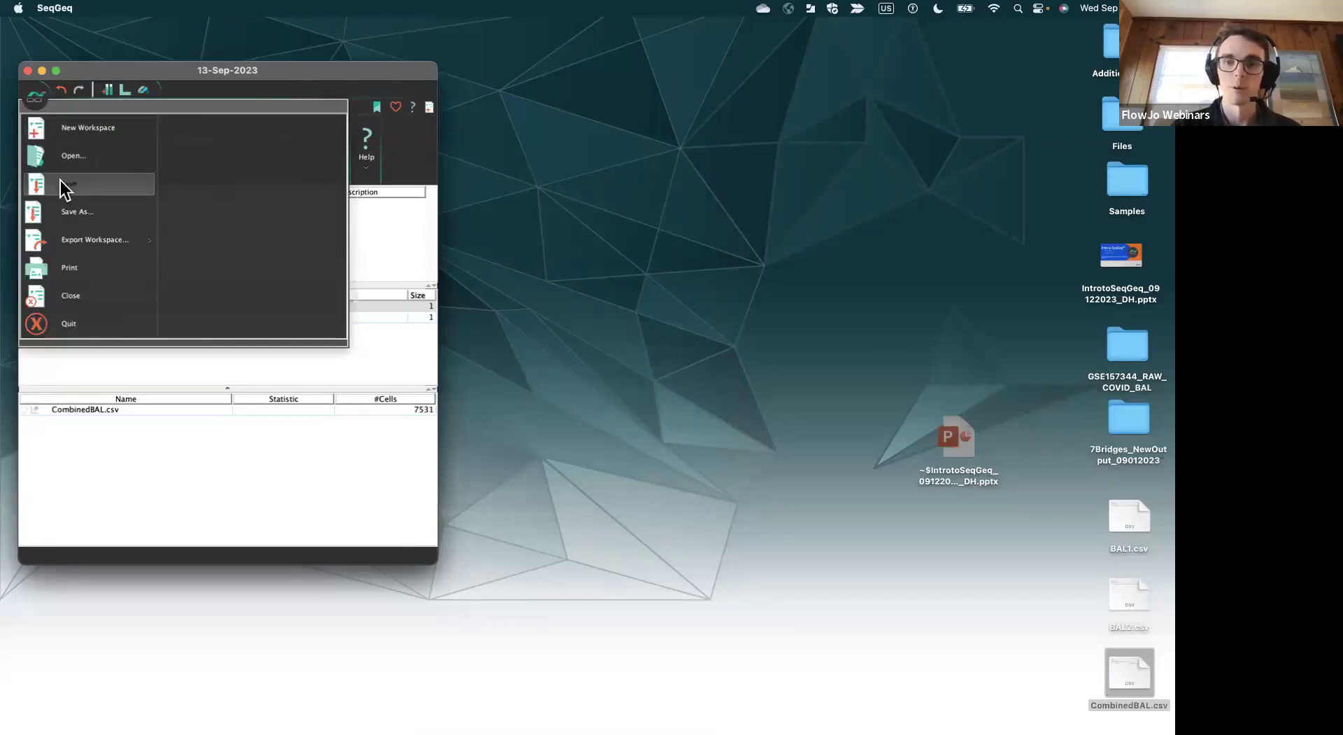
left_click(39, 102)
left_click(39, 102)
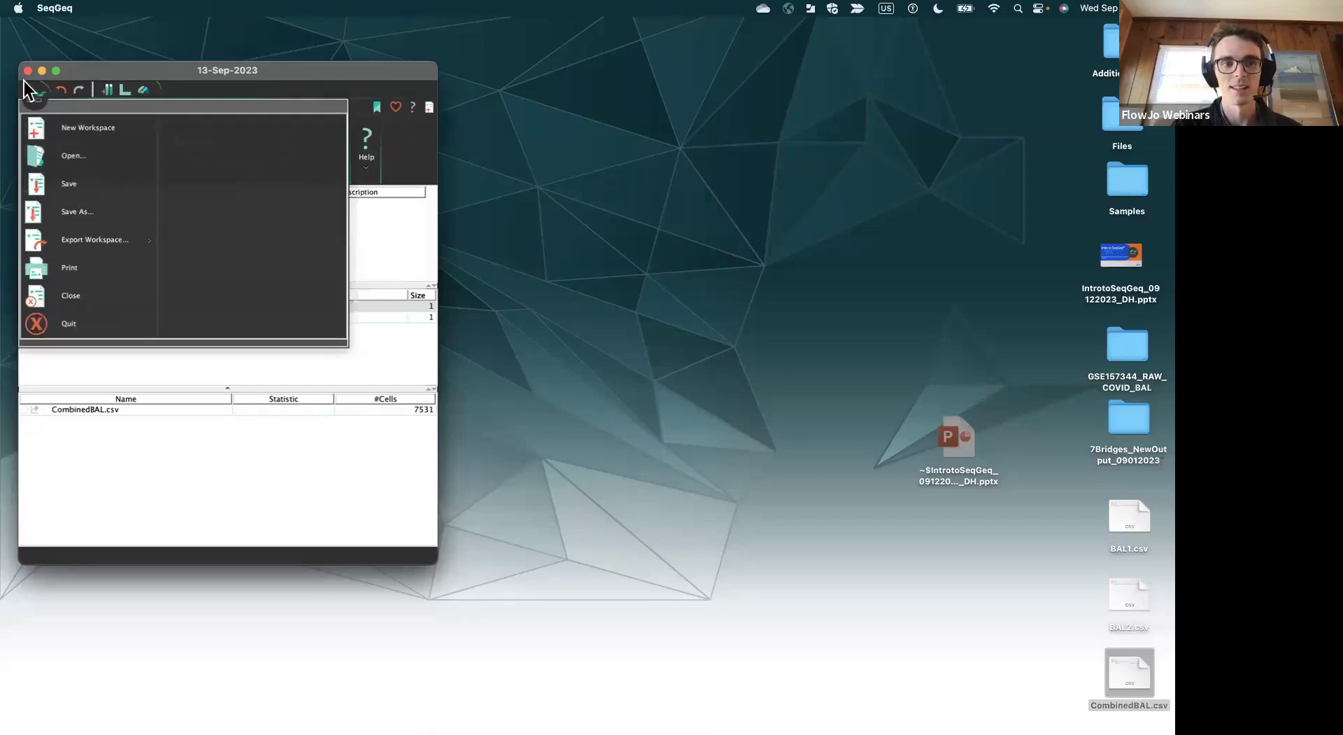
left_click(30, 97)
left_click(34, 99)
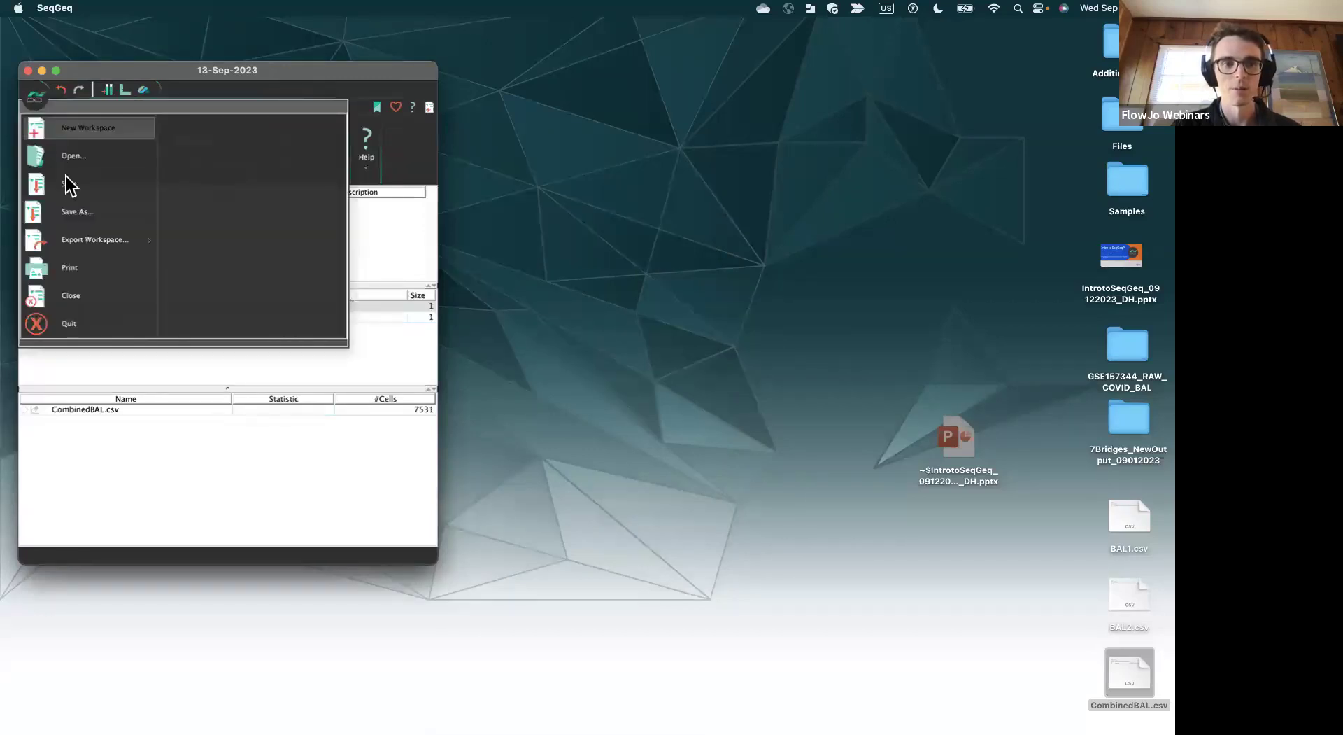
left_click(67, 182)
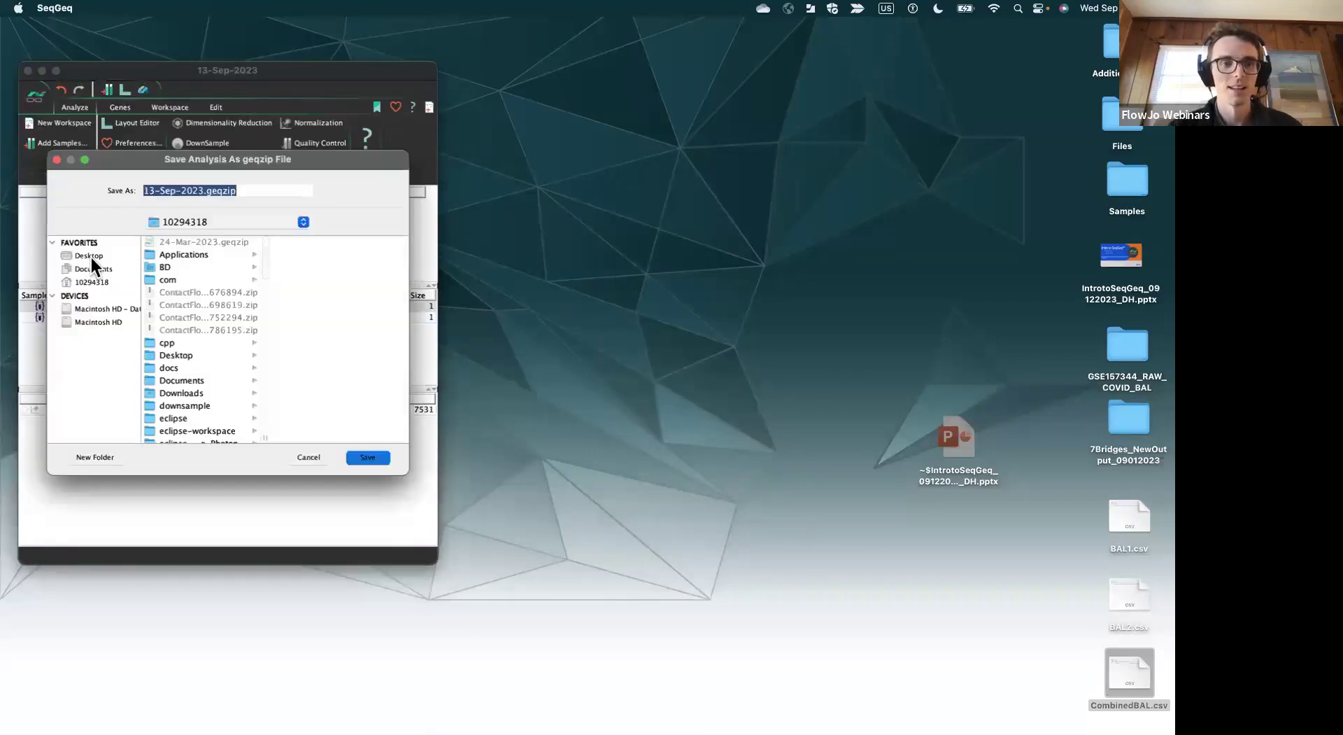
left_click(90, 256)
left_click(206, 191)
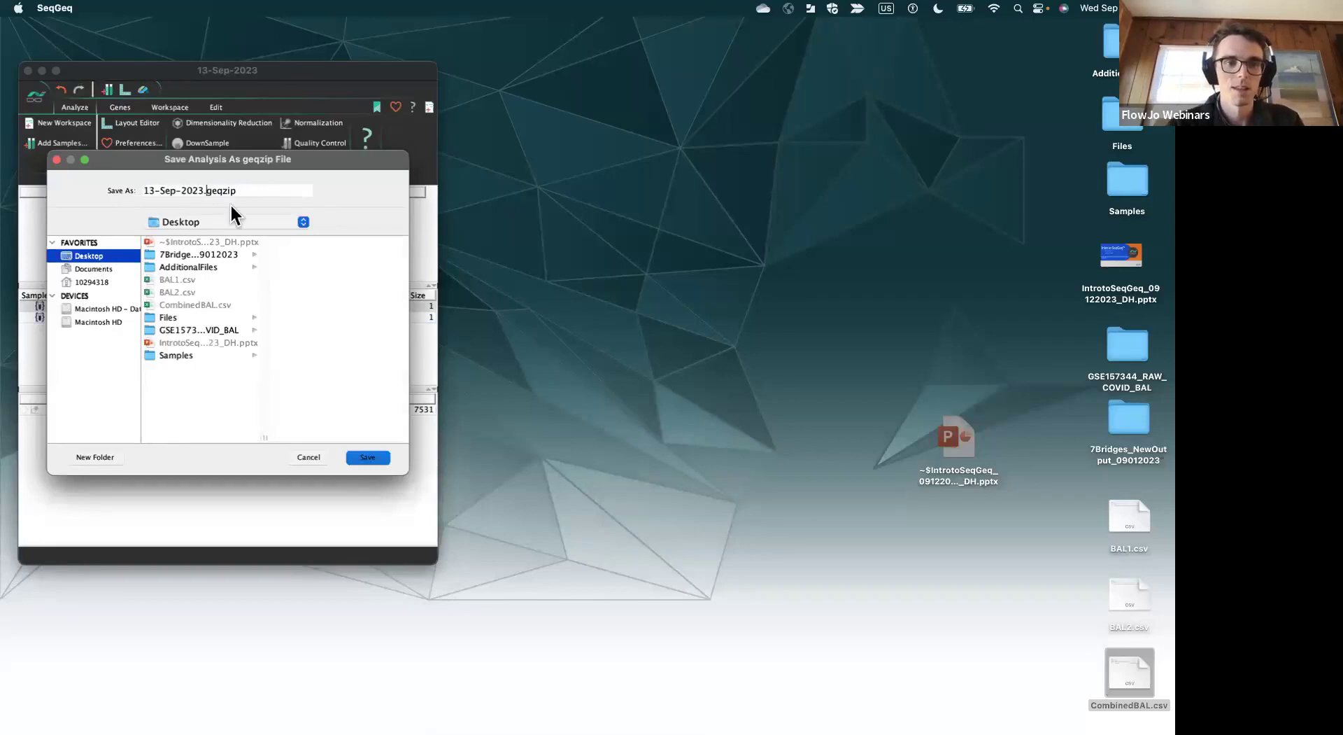
type("_Demo")
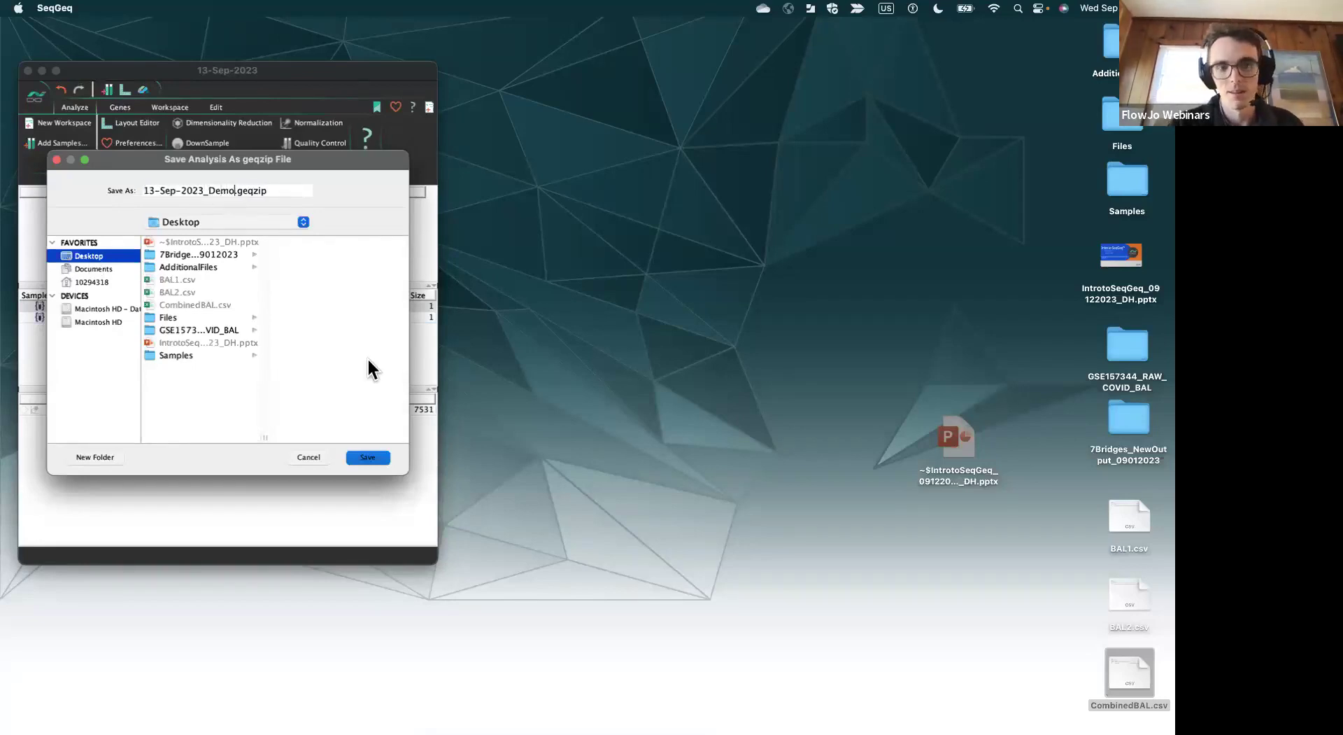
left_click(371, 457)
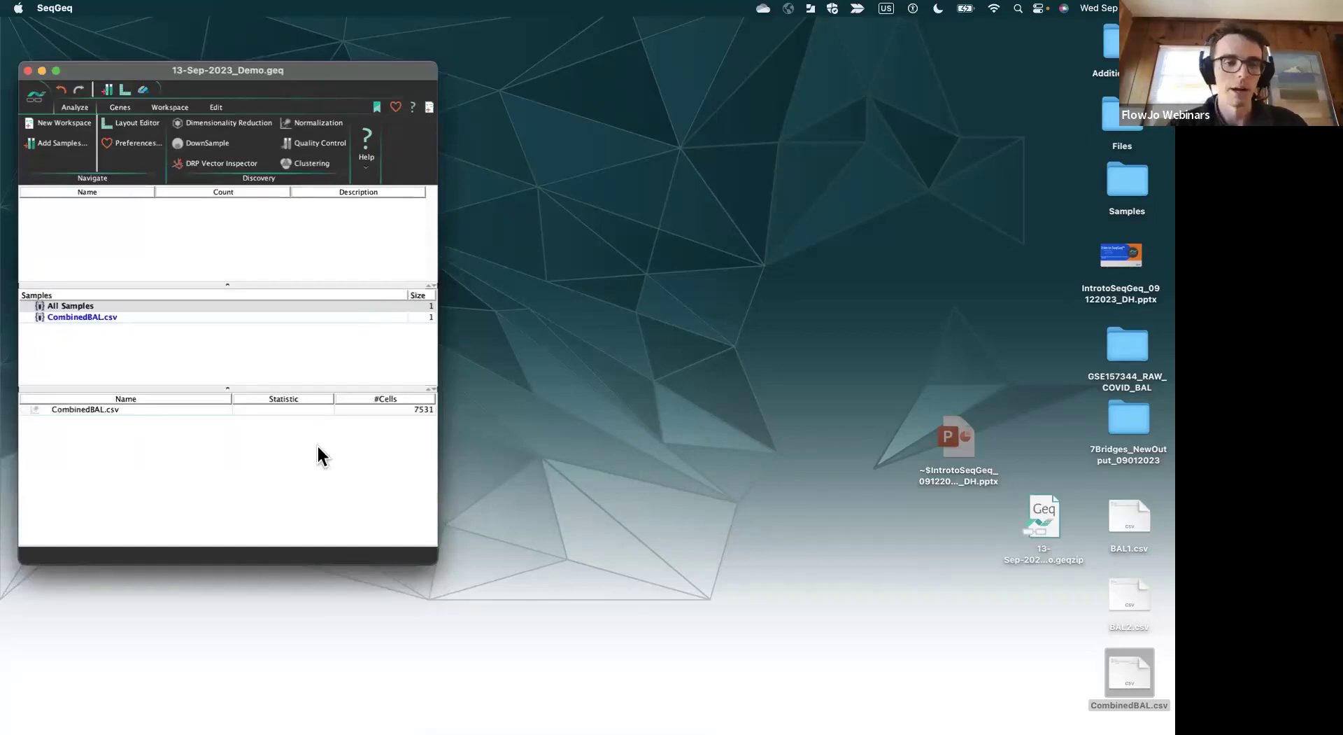
- Start a new static gene set for CombinedBAL.csv and name it Genes
left_click(132, 406)
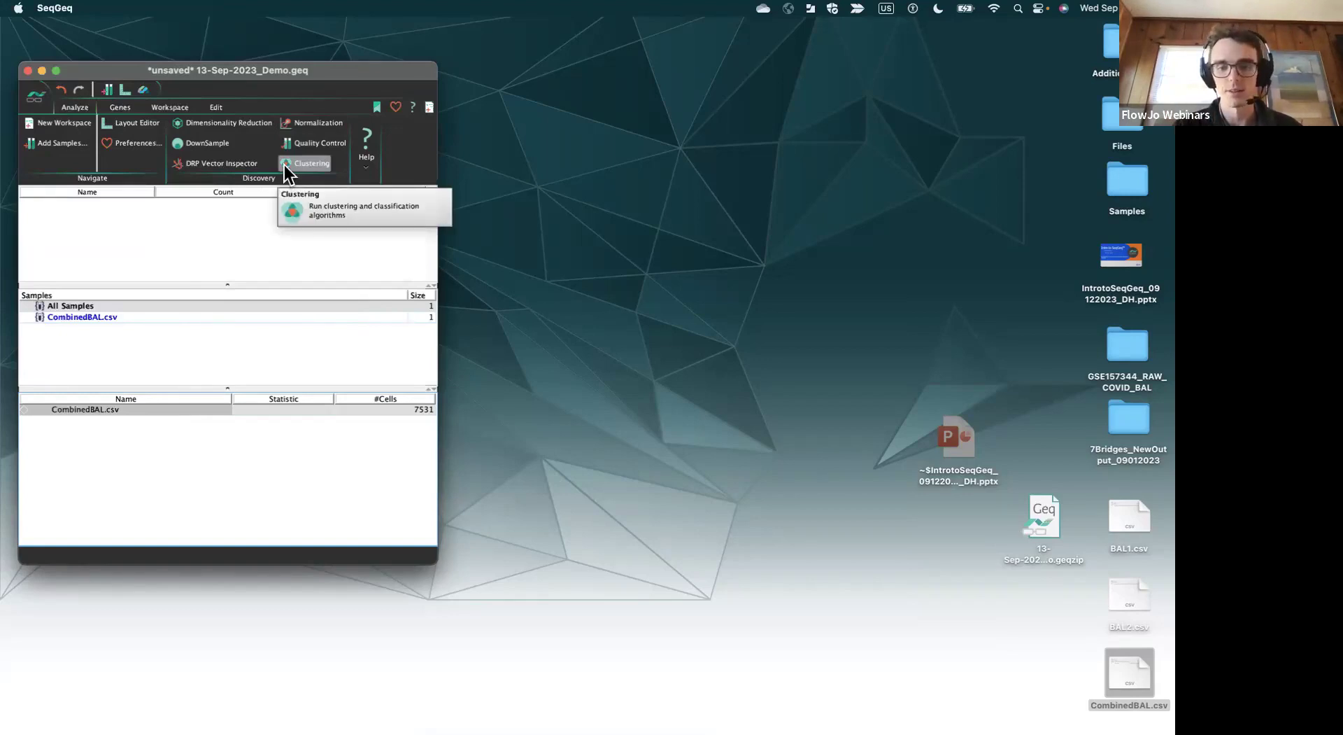
left_click(119, 108)
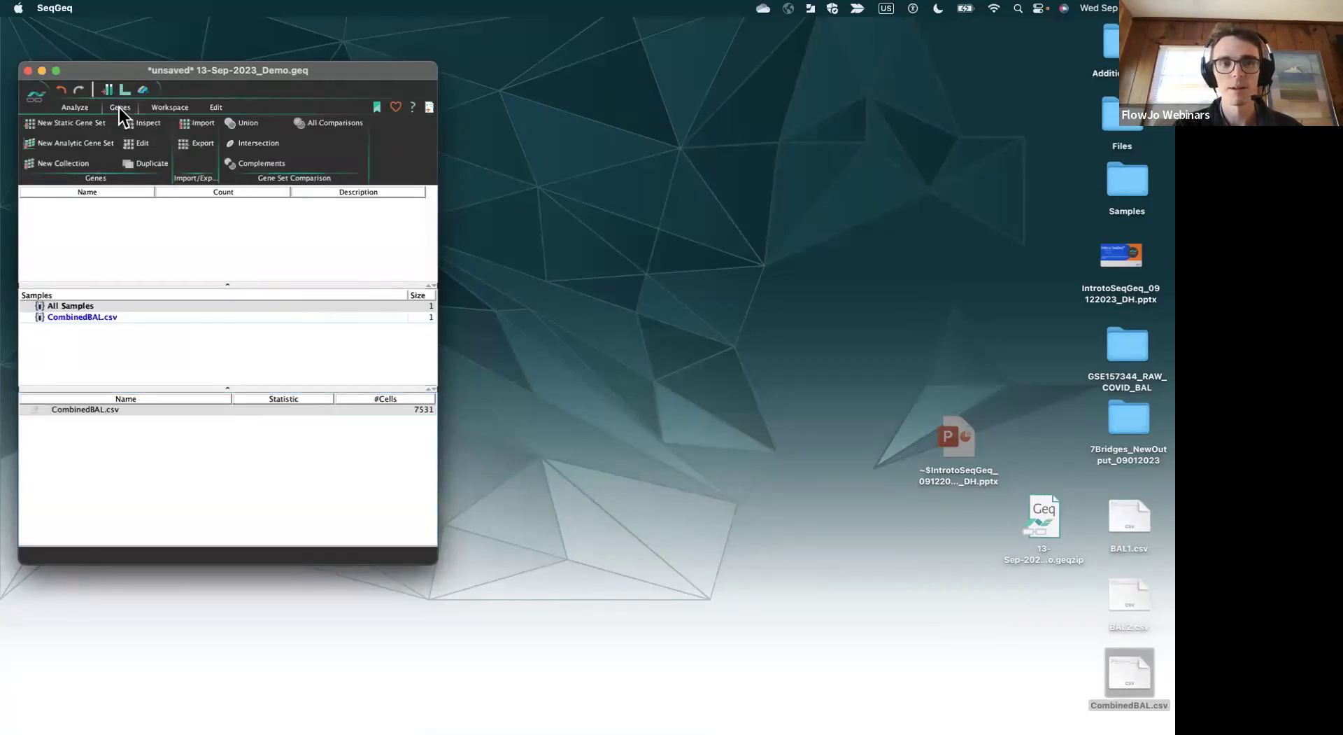
left_click(83, 124)
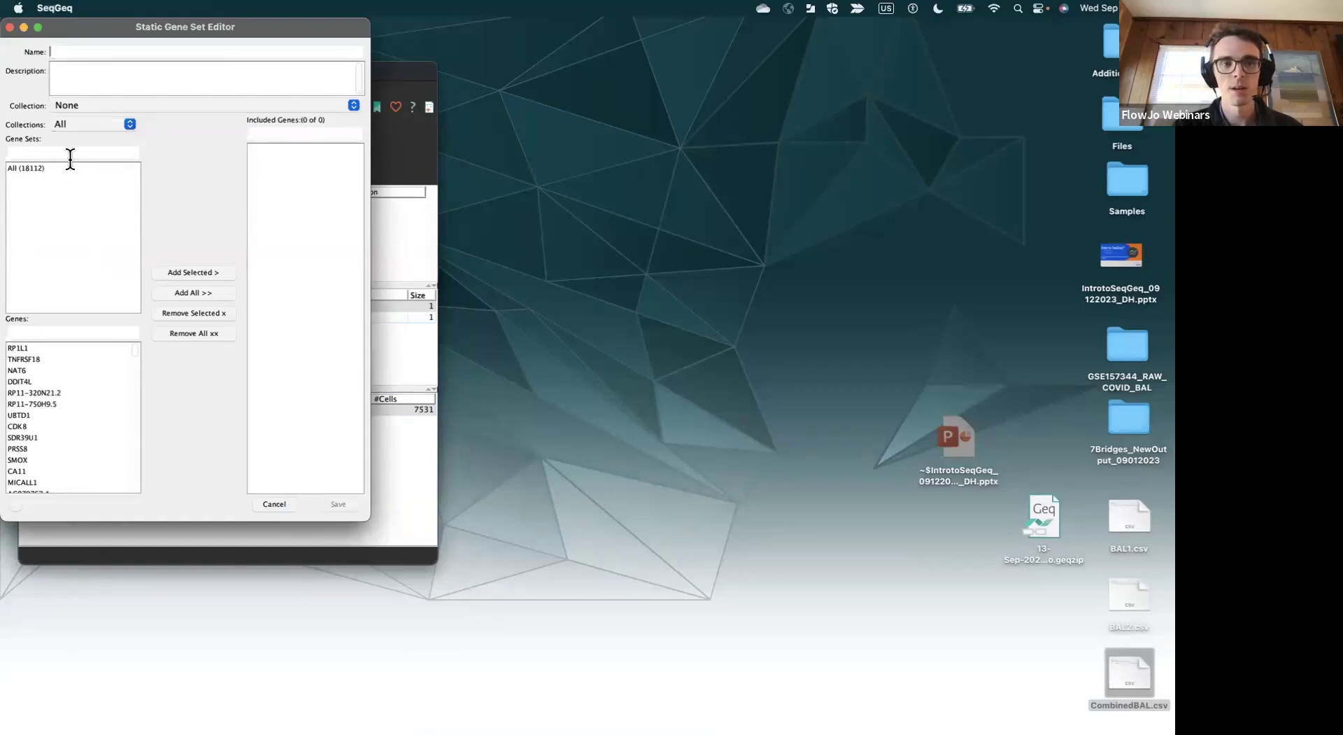
type("Genes")
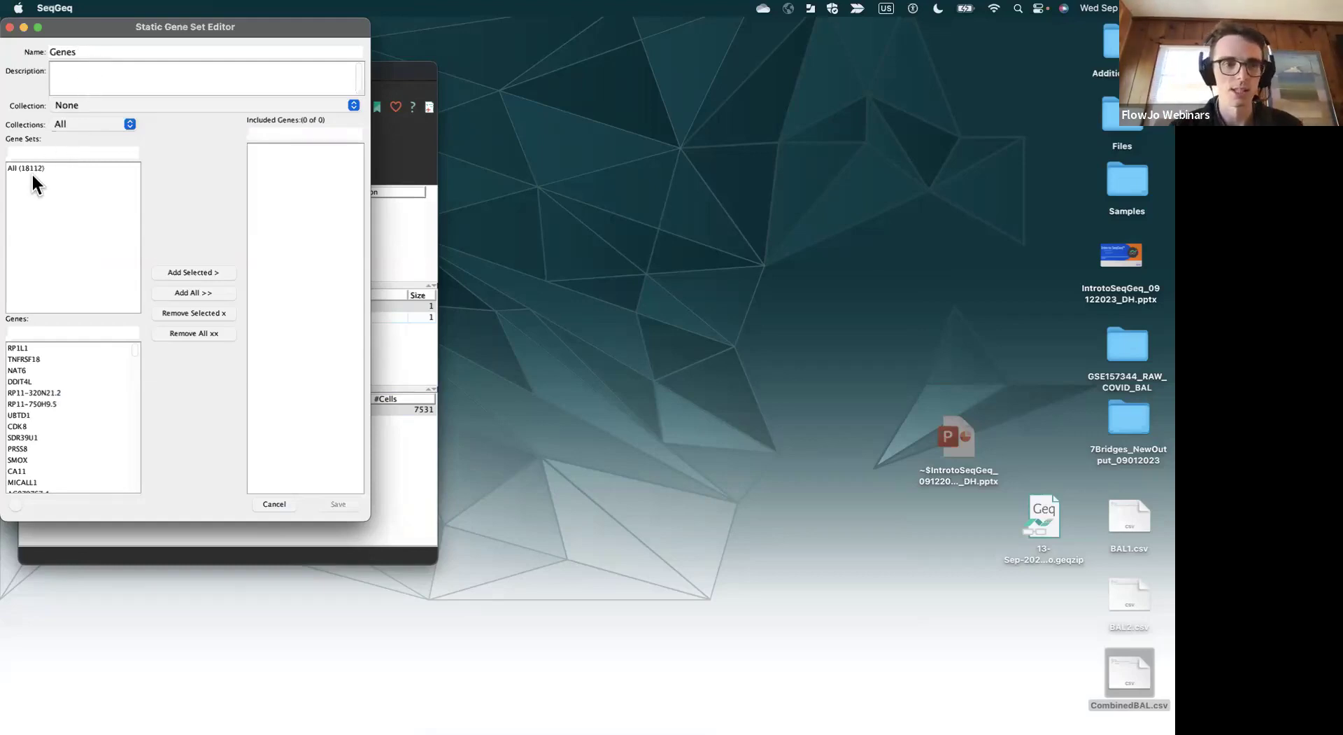
- Select every entry in the gene list and exclude SampleID at its end from the selection
left_click(102, 446)
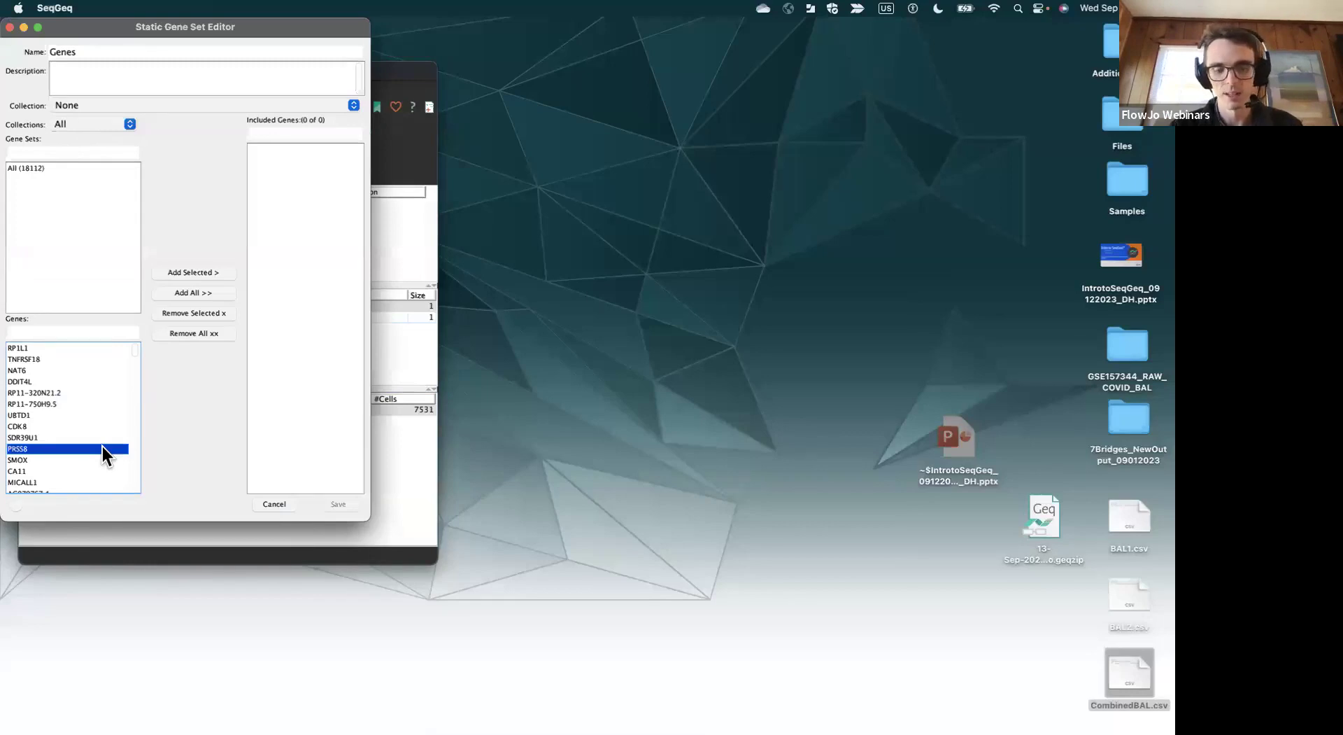
key("super+a")
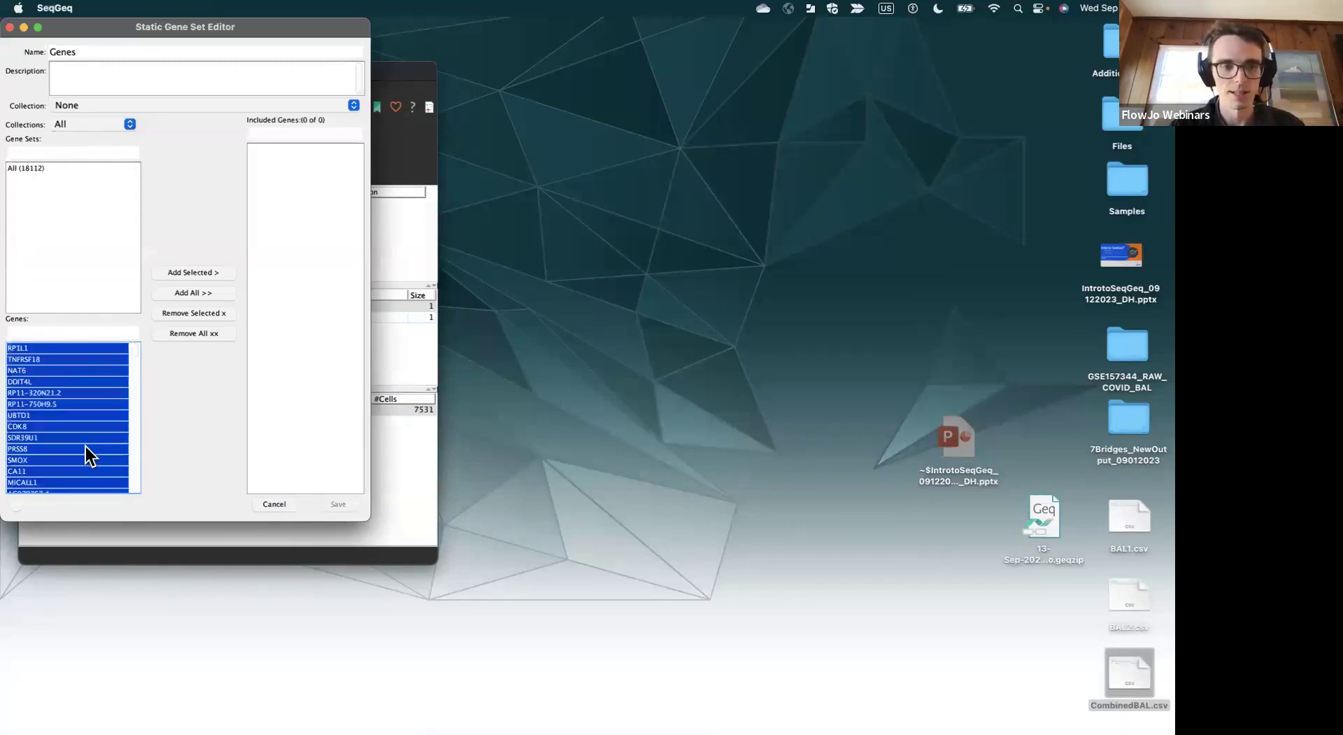
scroll(85, 446, "down", 2)
left_click_drag(136, 358, 170, 566)
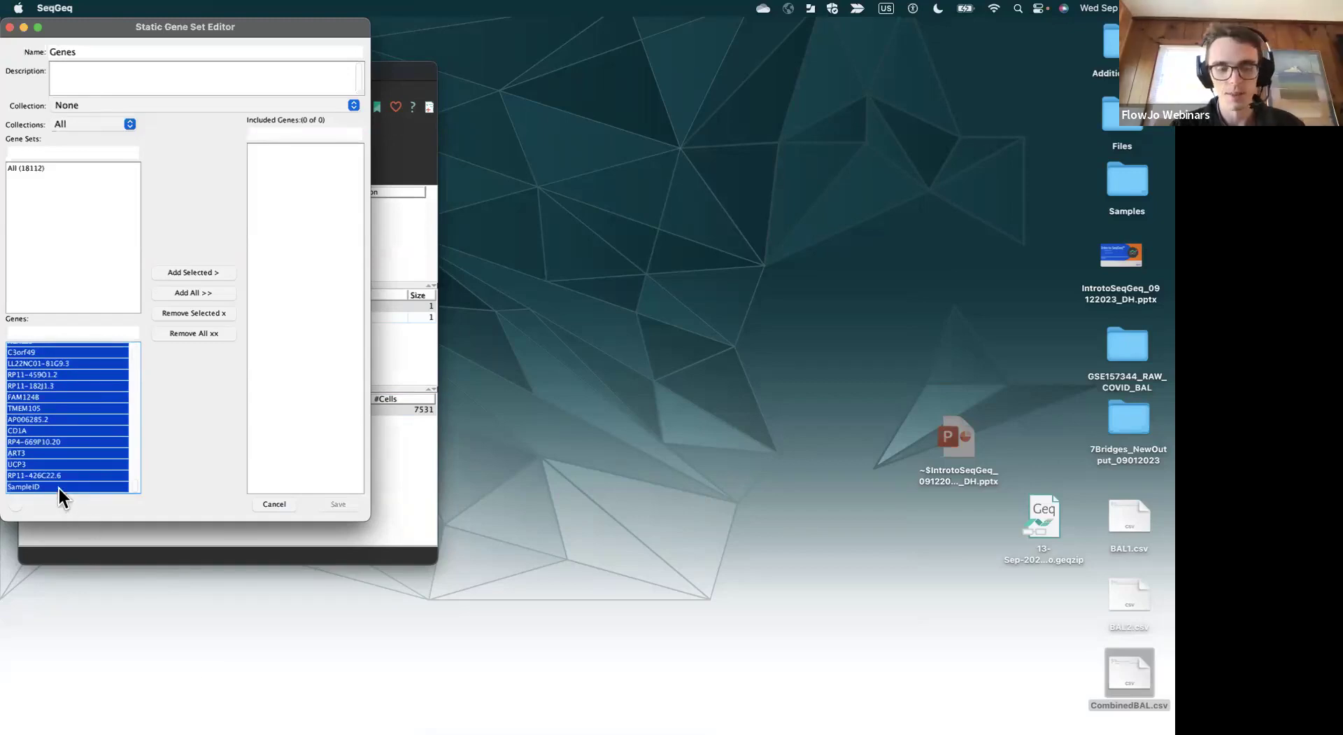
left_click(31, 486, "super")
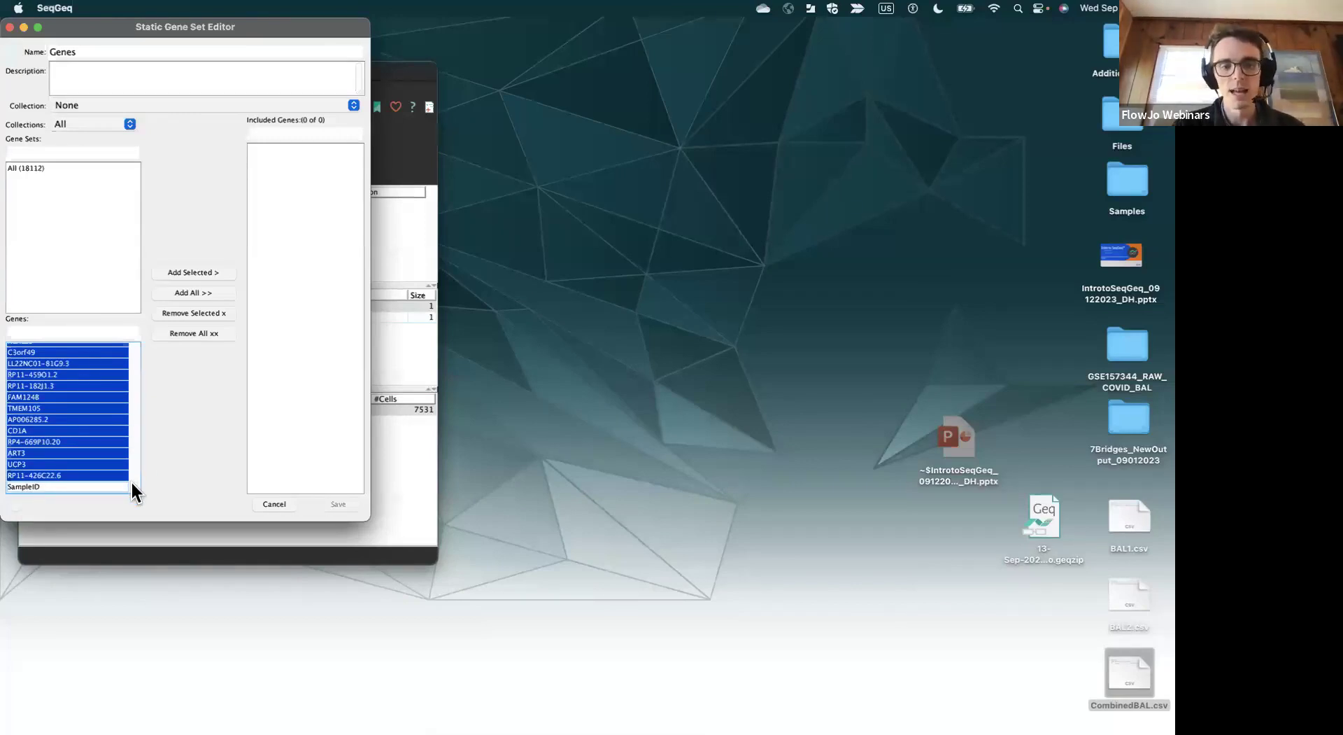
left_click_drag(133, 480, 129, 350)
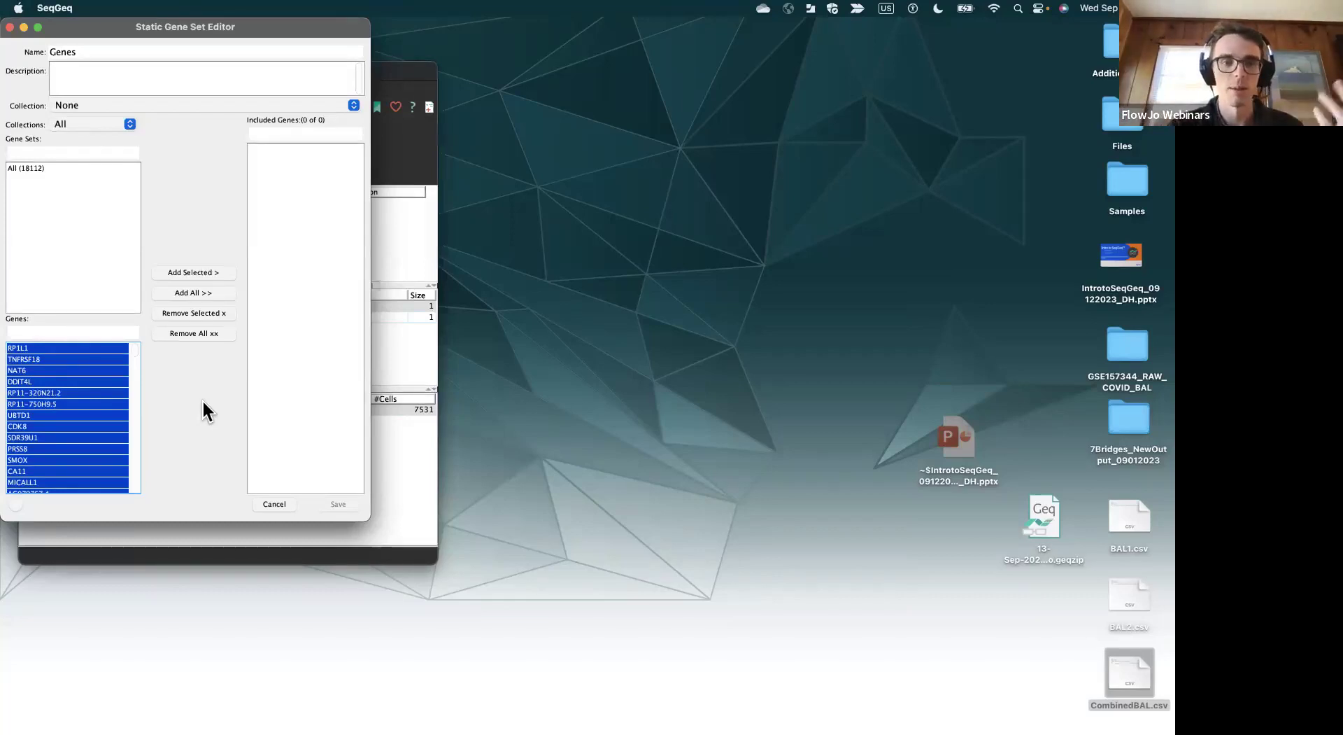
- Search the gene list for antibody parameters with (Ab) and clear the search text
left_click(70, 331)
type("(")
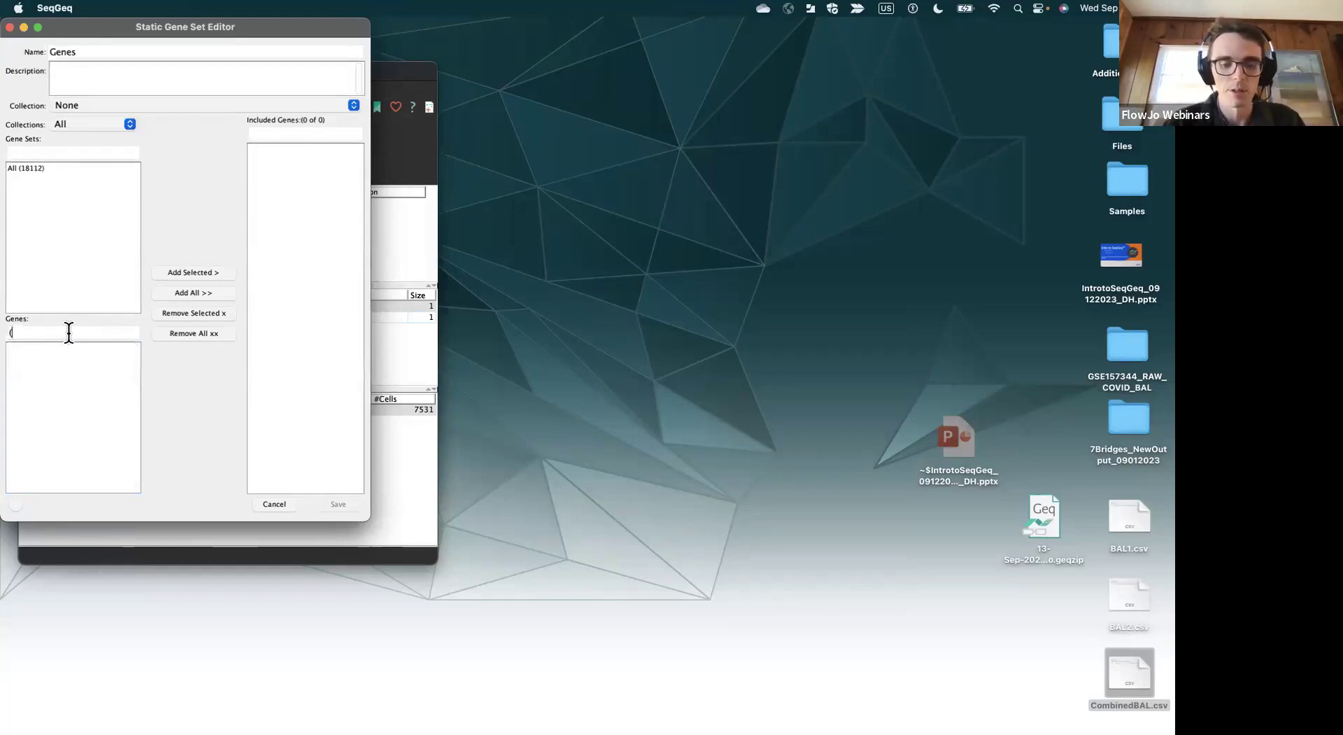
type("Ab)")
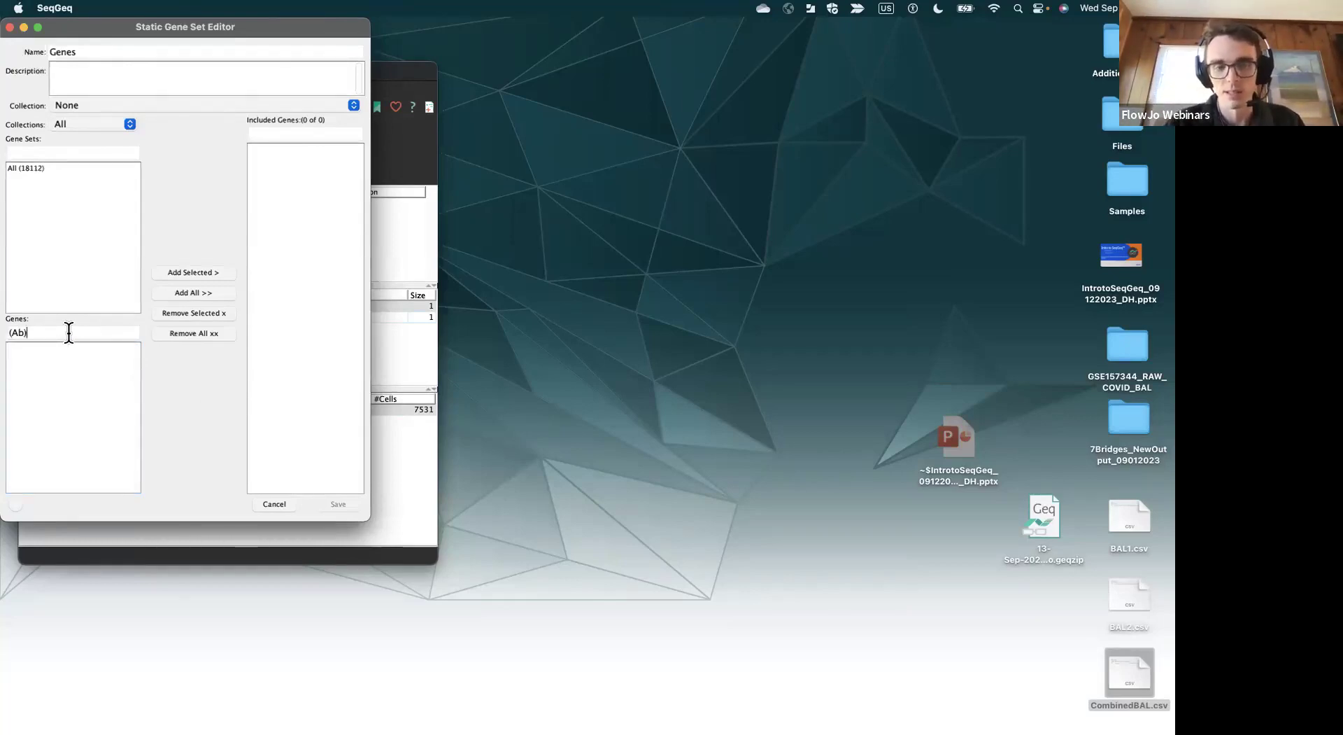
key("BackSpace")
key("BackSpace")
key("BackSpace")
key("BackSpace")
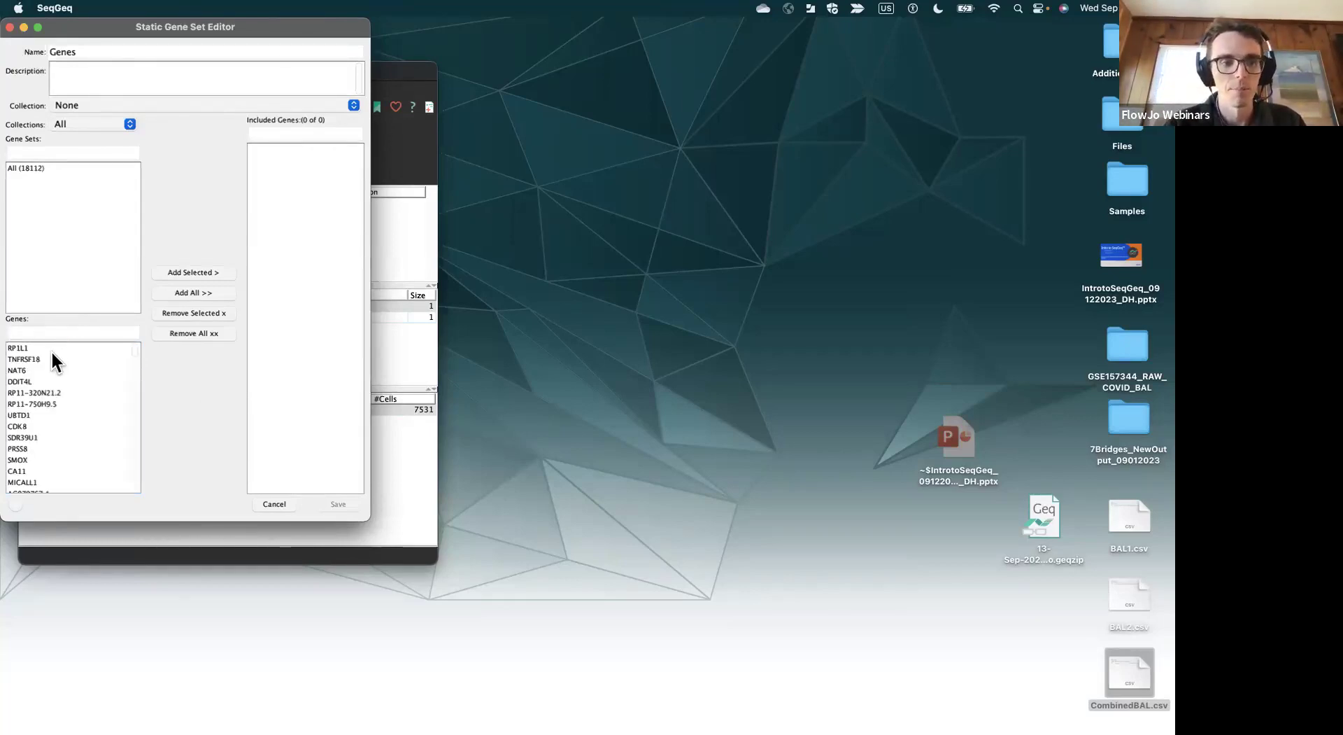
- Add all genes from RP1L1 through RP11-426C22.6 to the Genes set, leaving out SampleID, and save the set
left_click(51, 350)
scroll(66, 379, "down", 5)
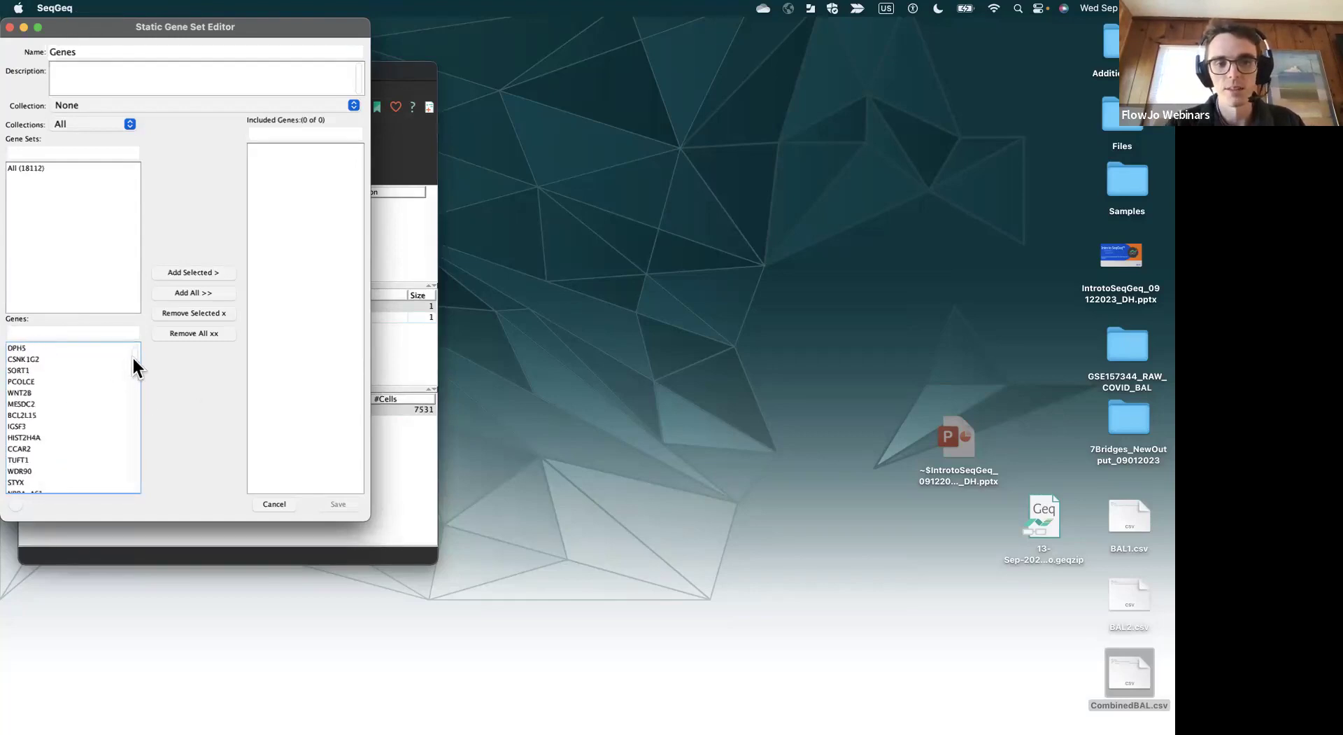
left_click_drag(133, 355, 127, 563)
left_click(30, 475, "shift")
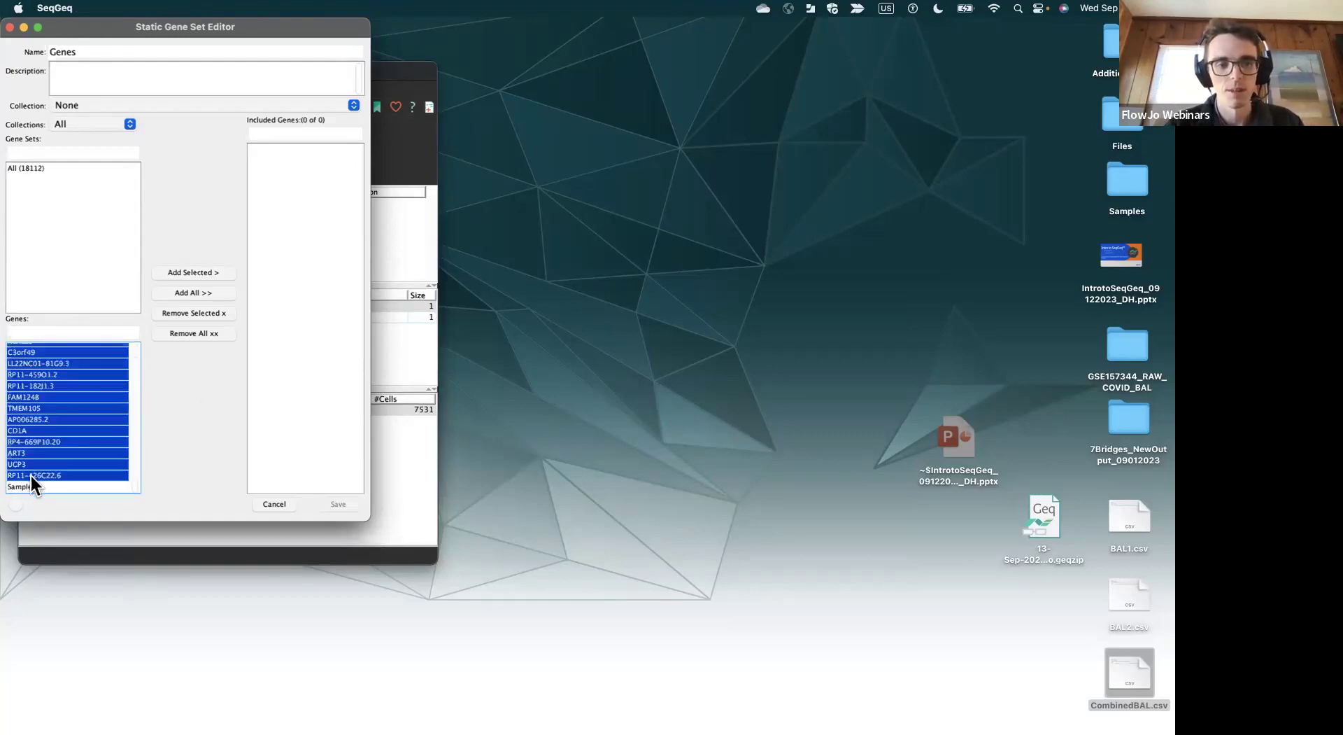
left_click(202, 272)
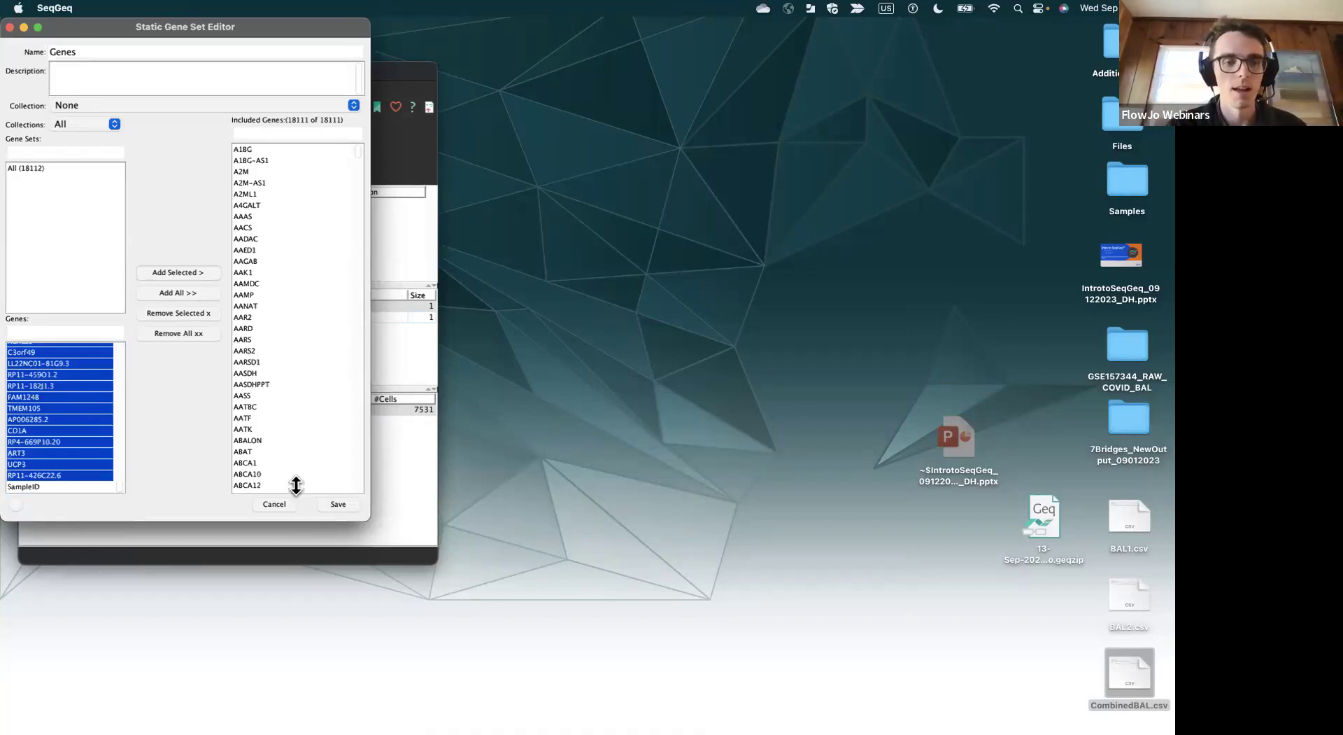
left_click(338, 504)
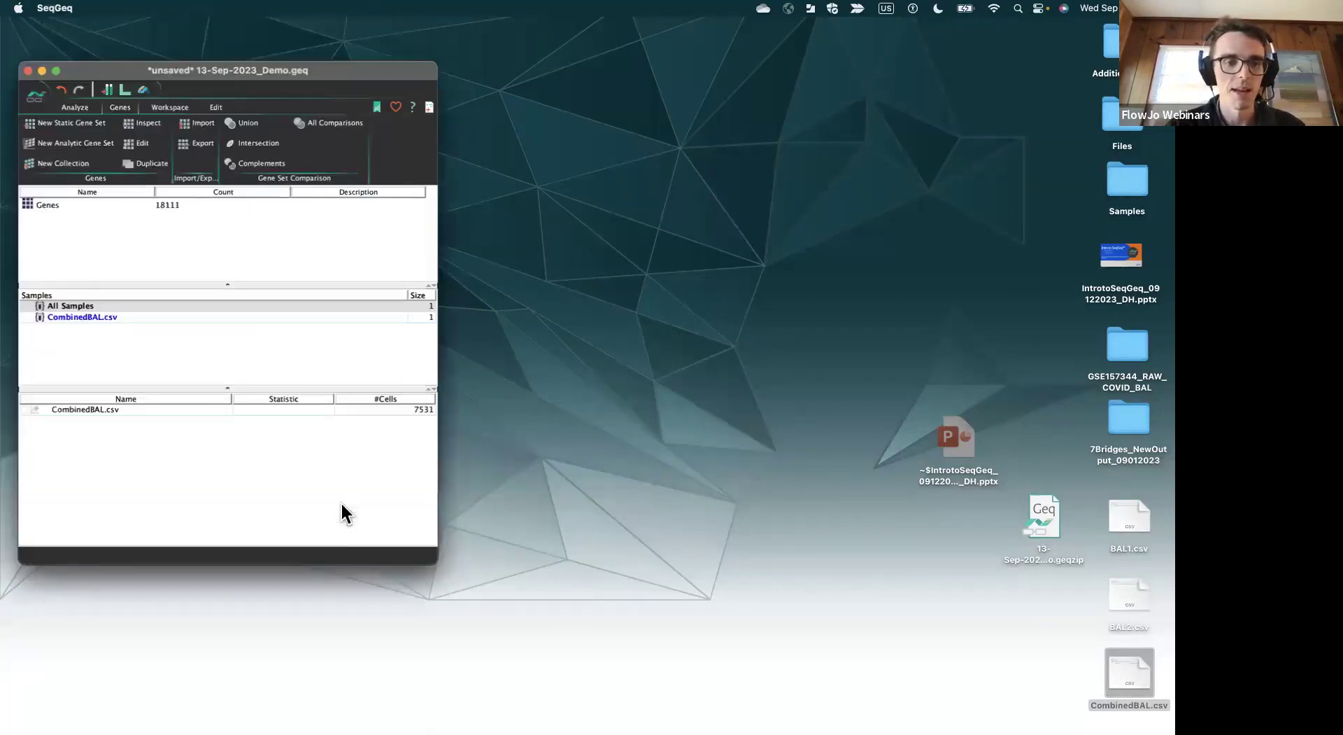
- Start another static gene set named Mito, using the All gene set as its source
left_click(61, 208)
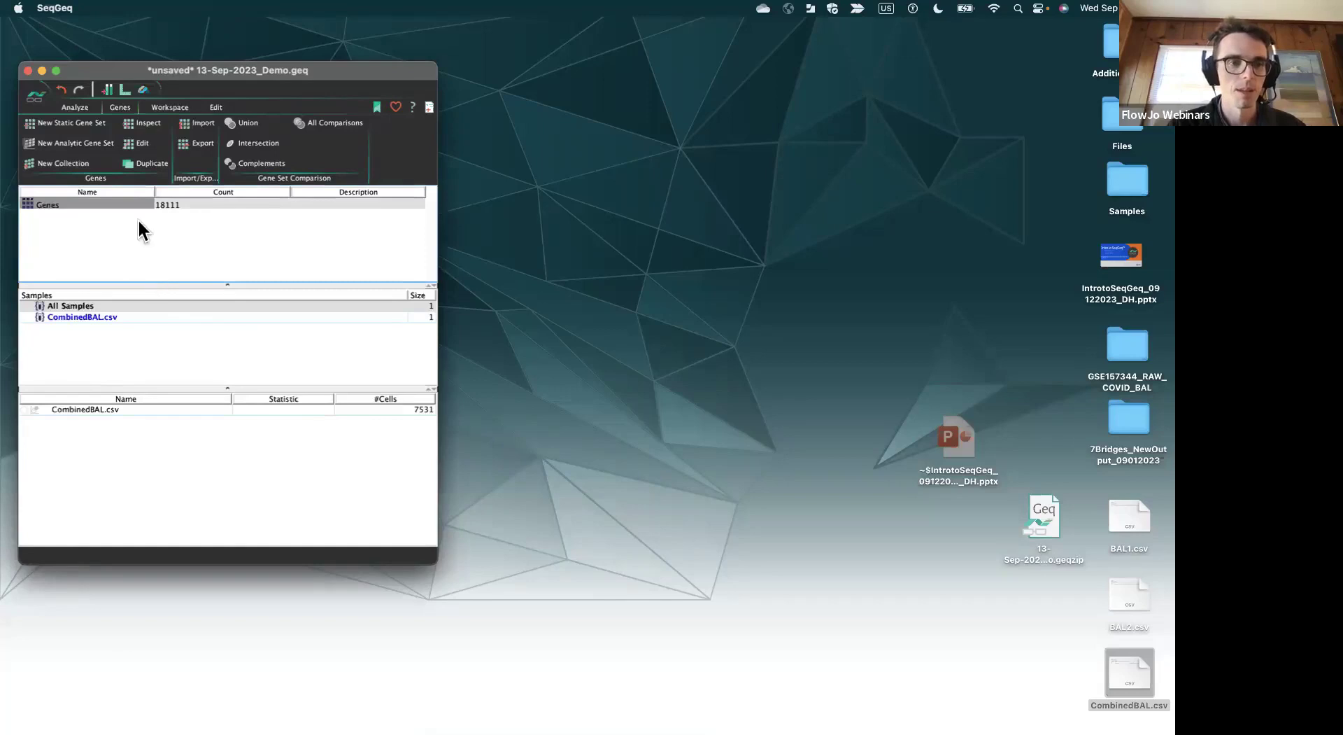
left_click(58, 124)
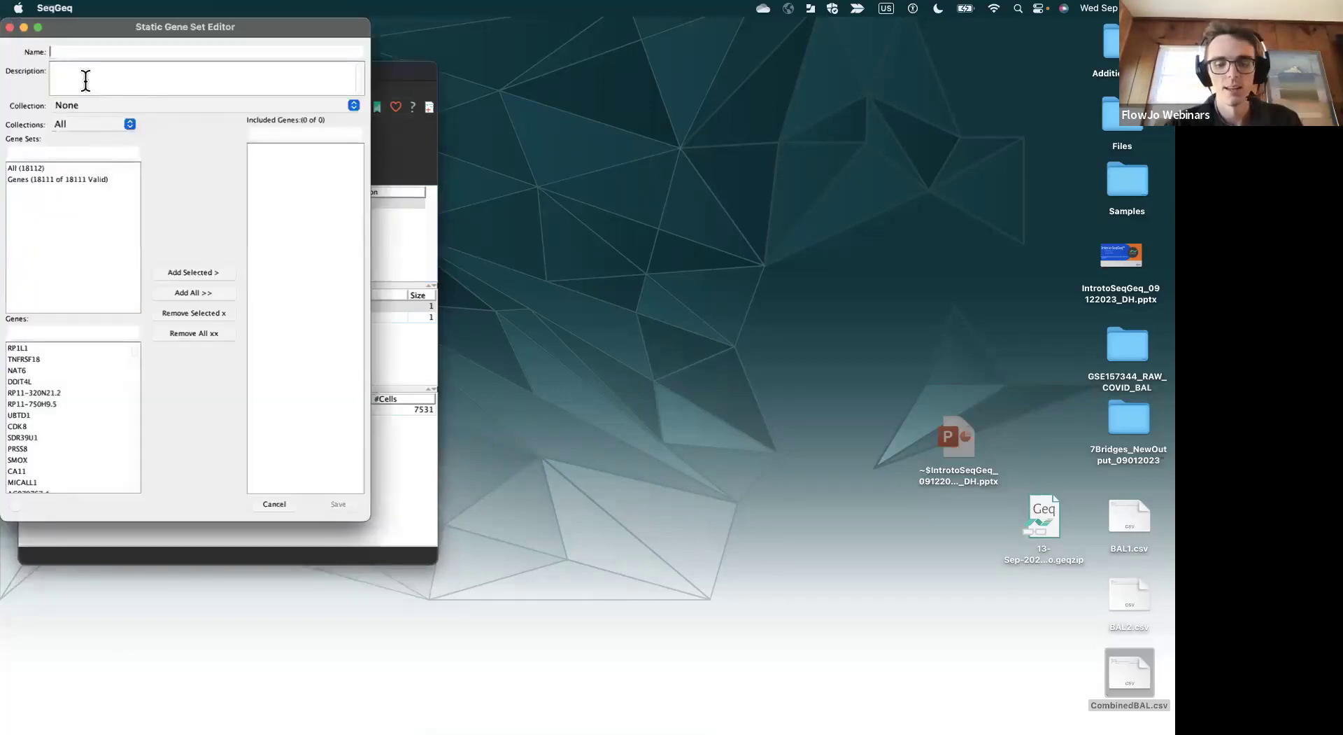
type("Miot")
key("BackSpace")
key("BackSpace")
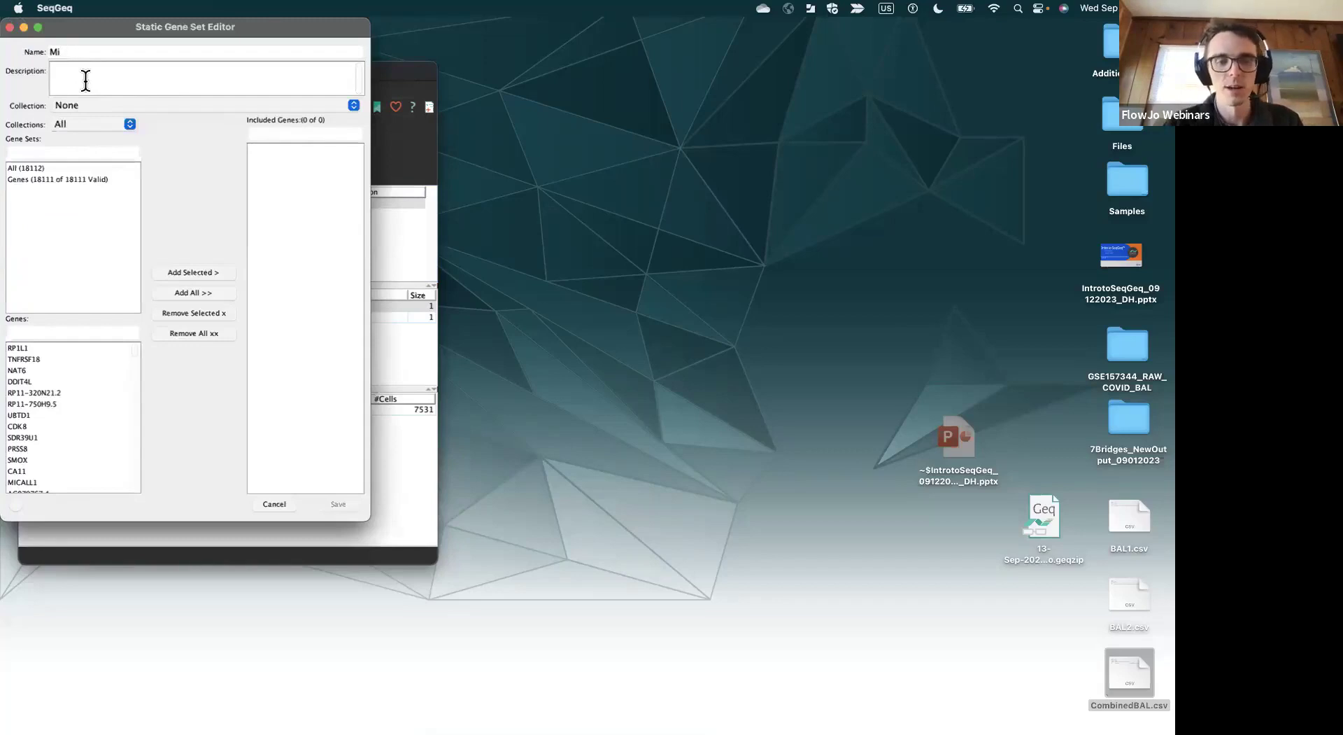
type("to")
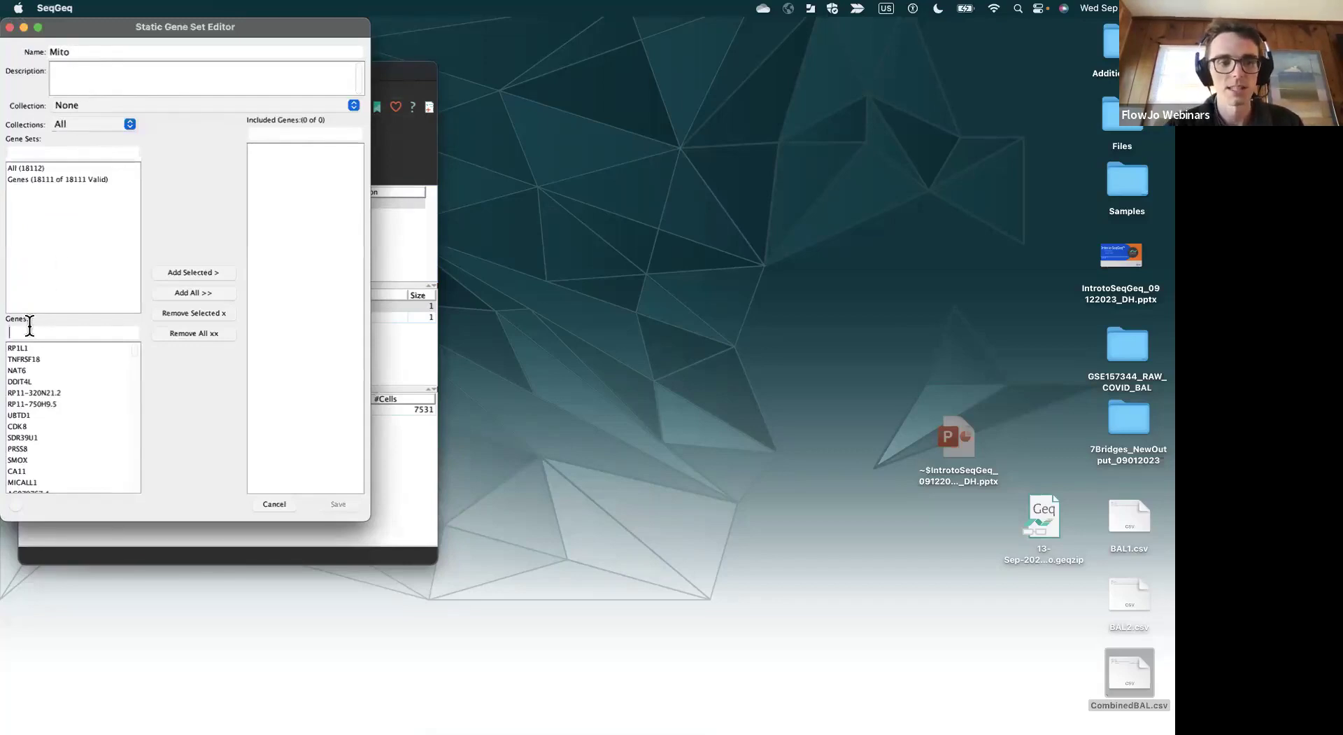
left_click(42, 183)
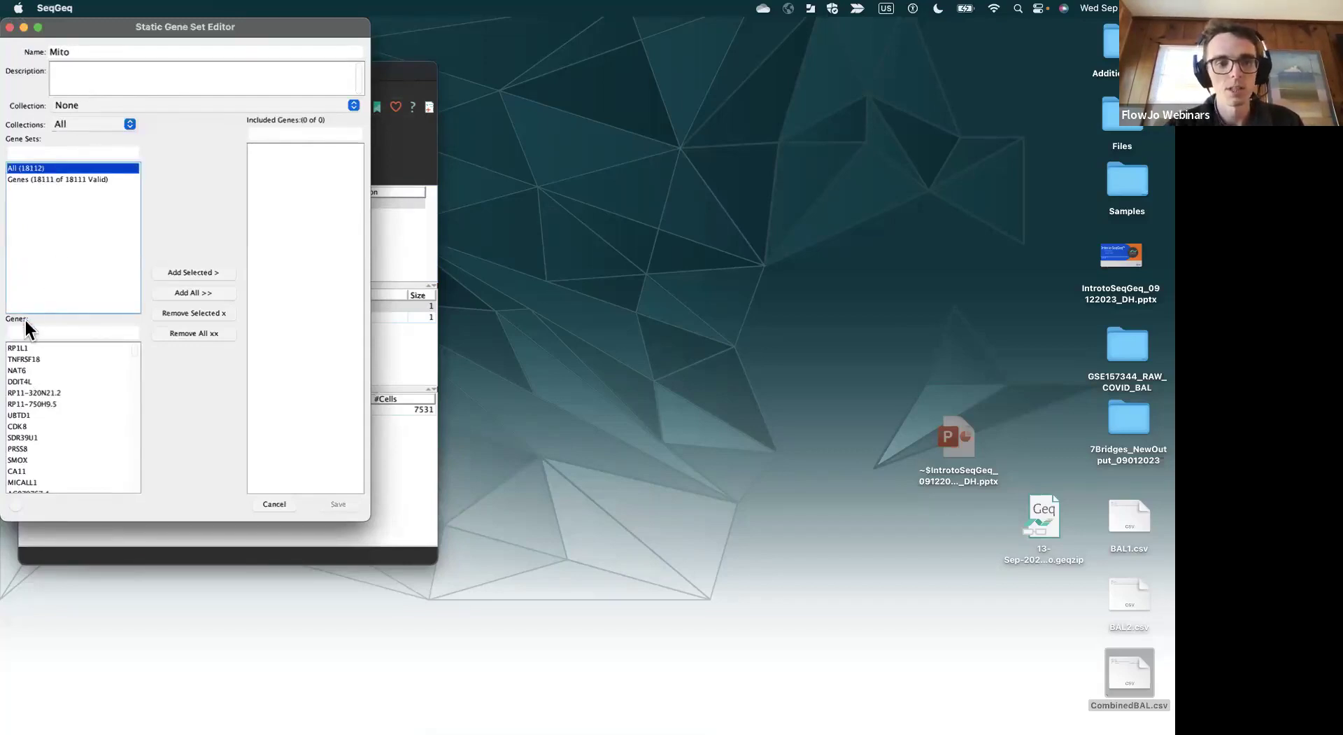
left_click_drag(98, 28, 200, 31)
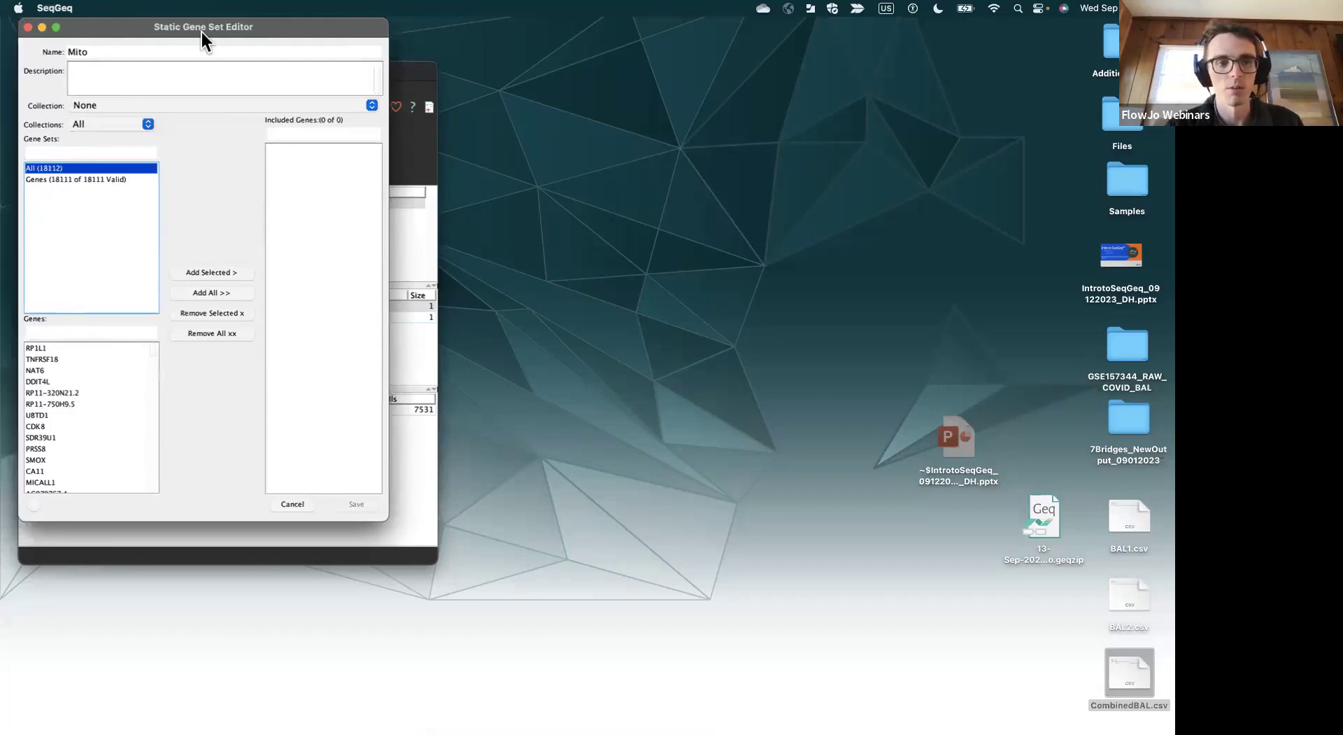
- Filter the gene list by mt-, add all matching mitochondrial genes to the Mito set, and save it
left_click(142, 335)
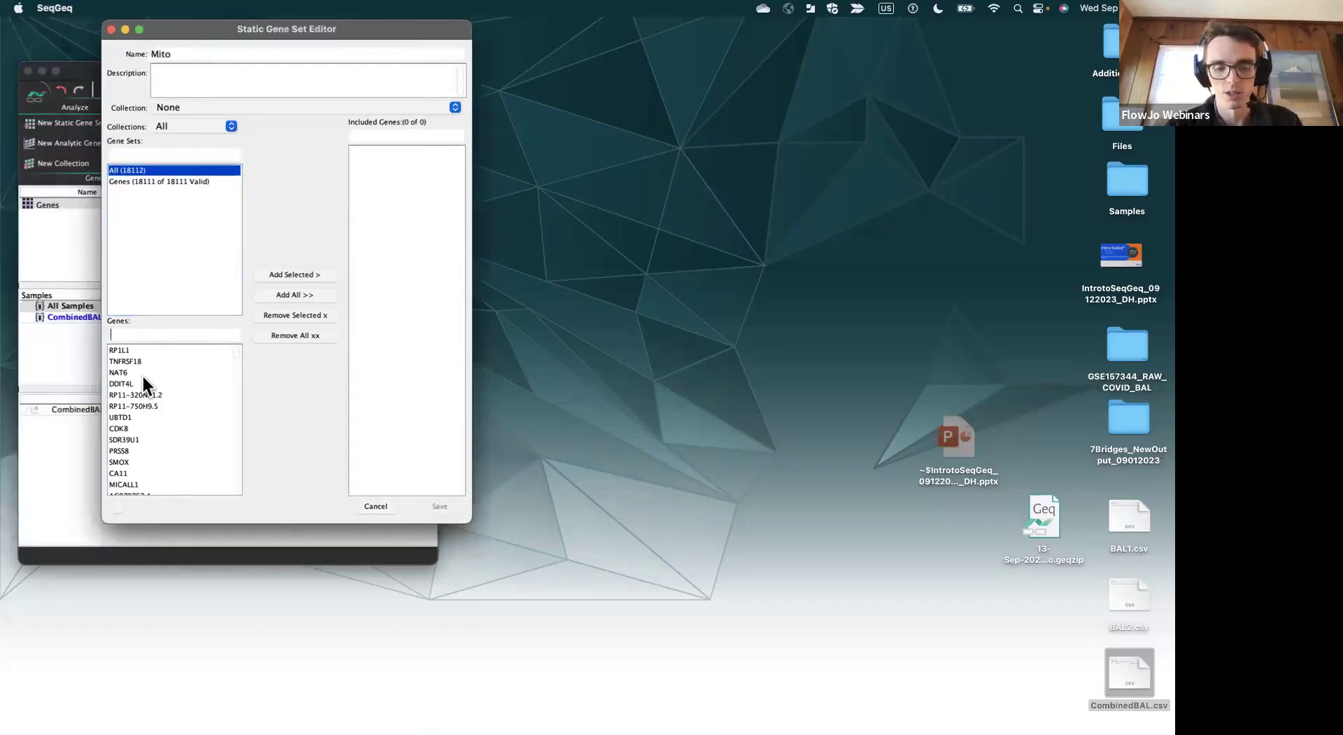
type("mt-")
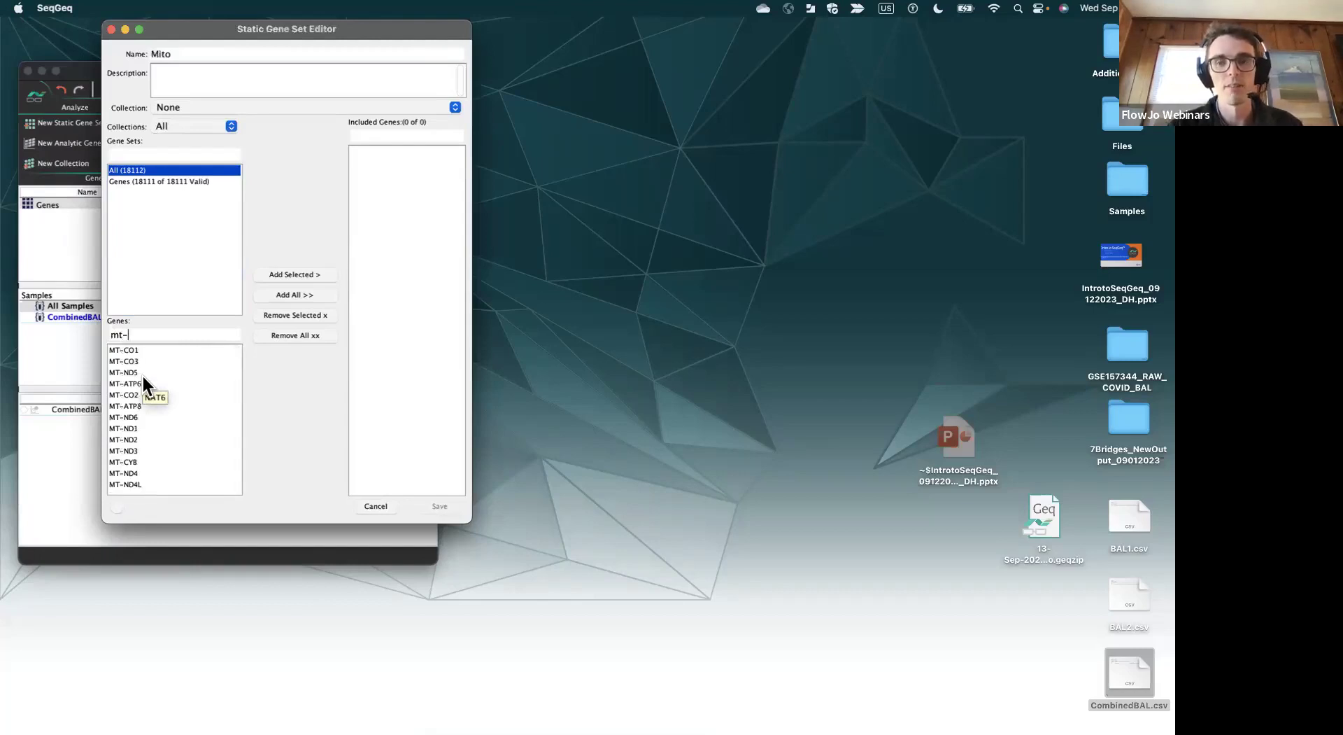
left_click(142, 373)
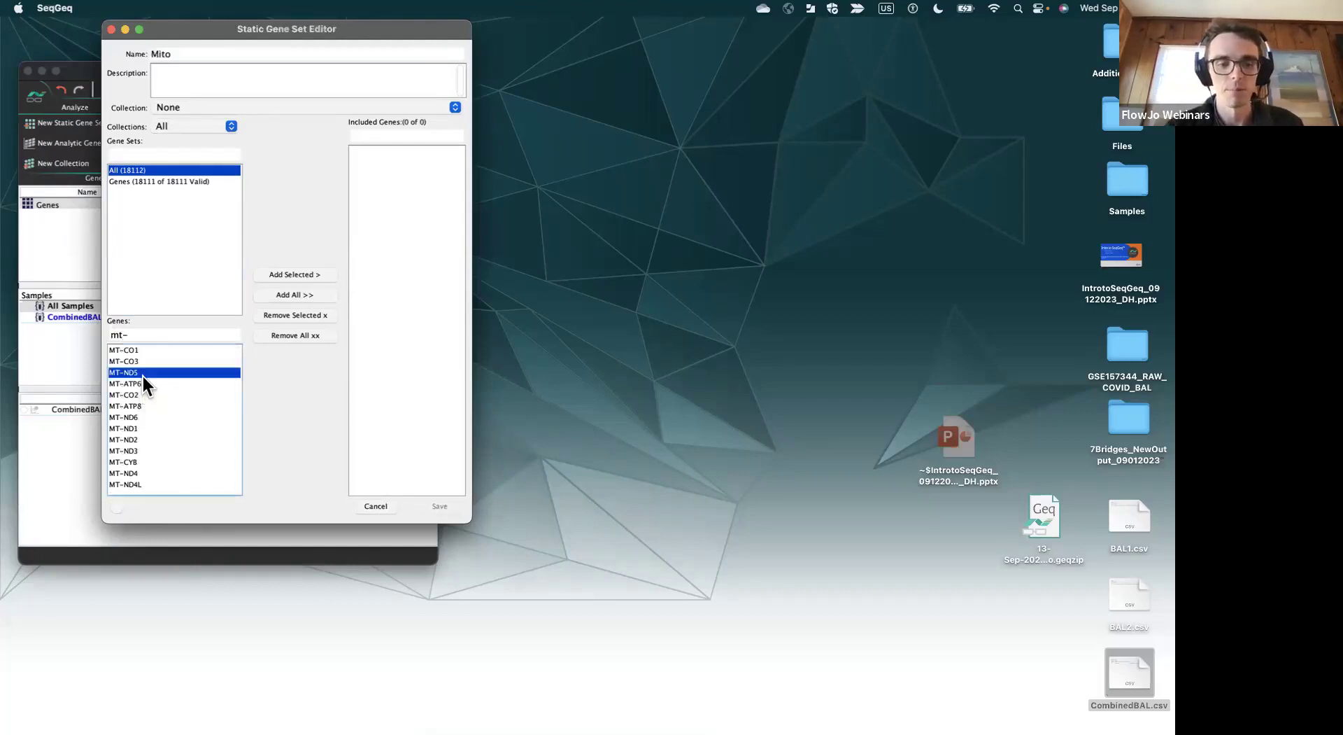
key("super+a")
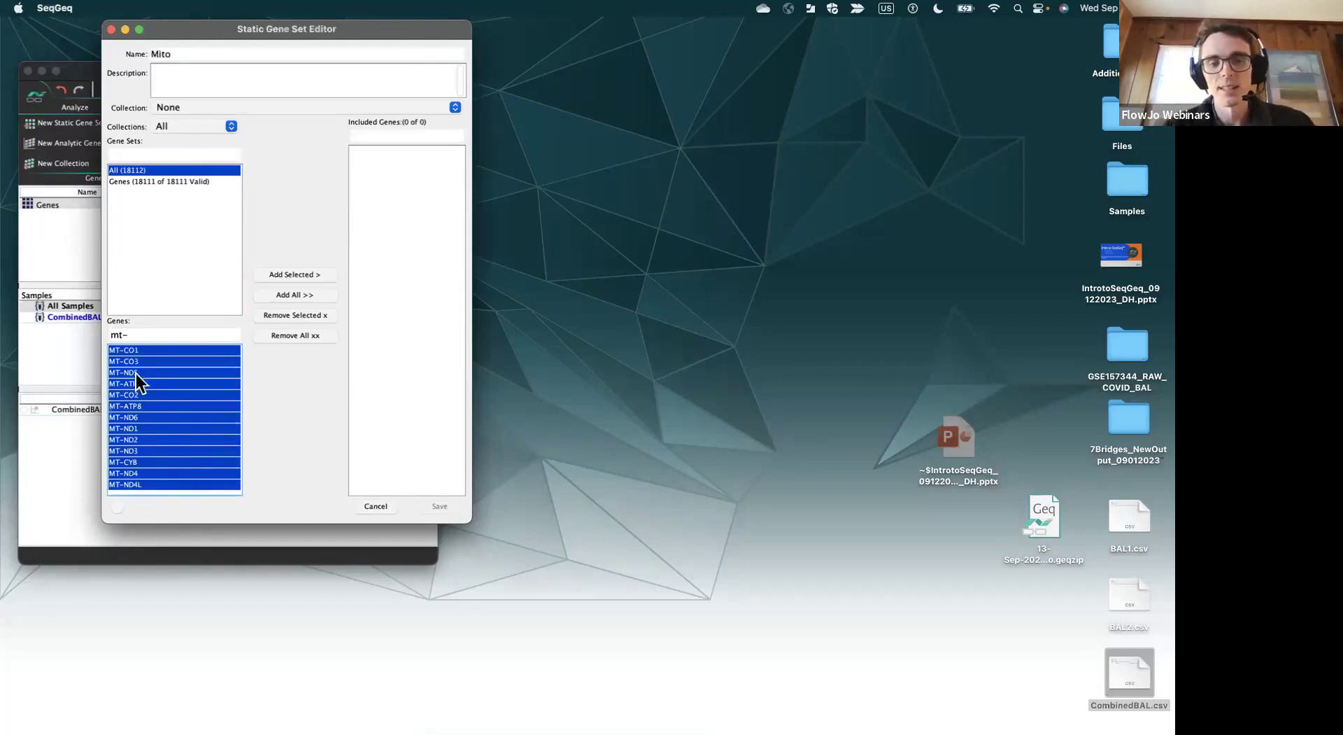
left_click(287, 272)
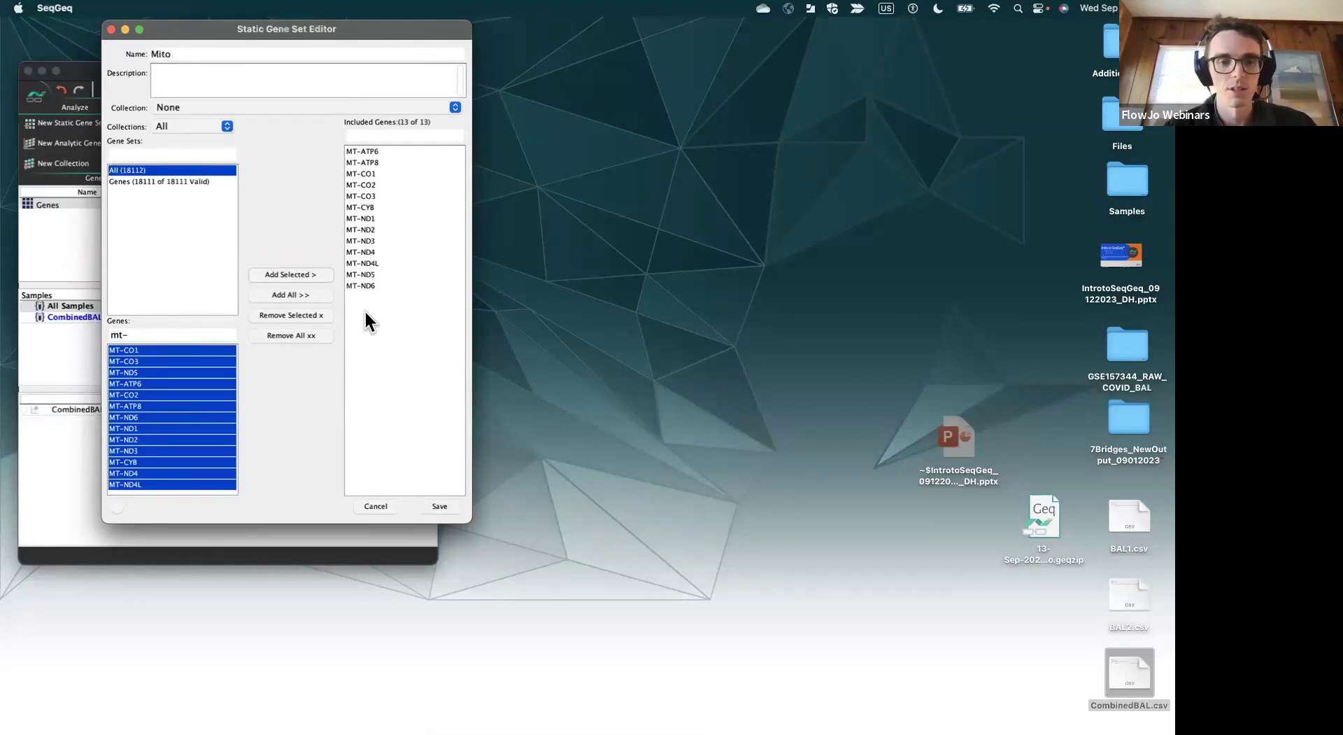
left_click(439, 506)
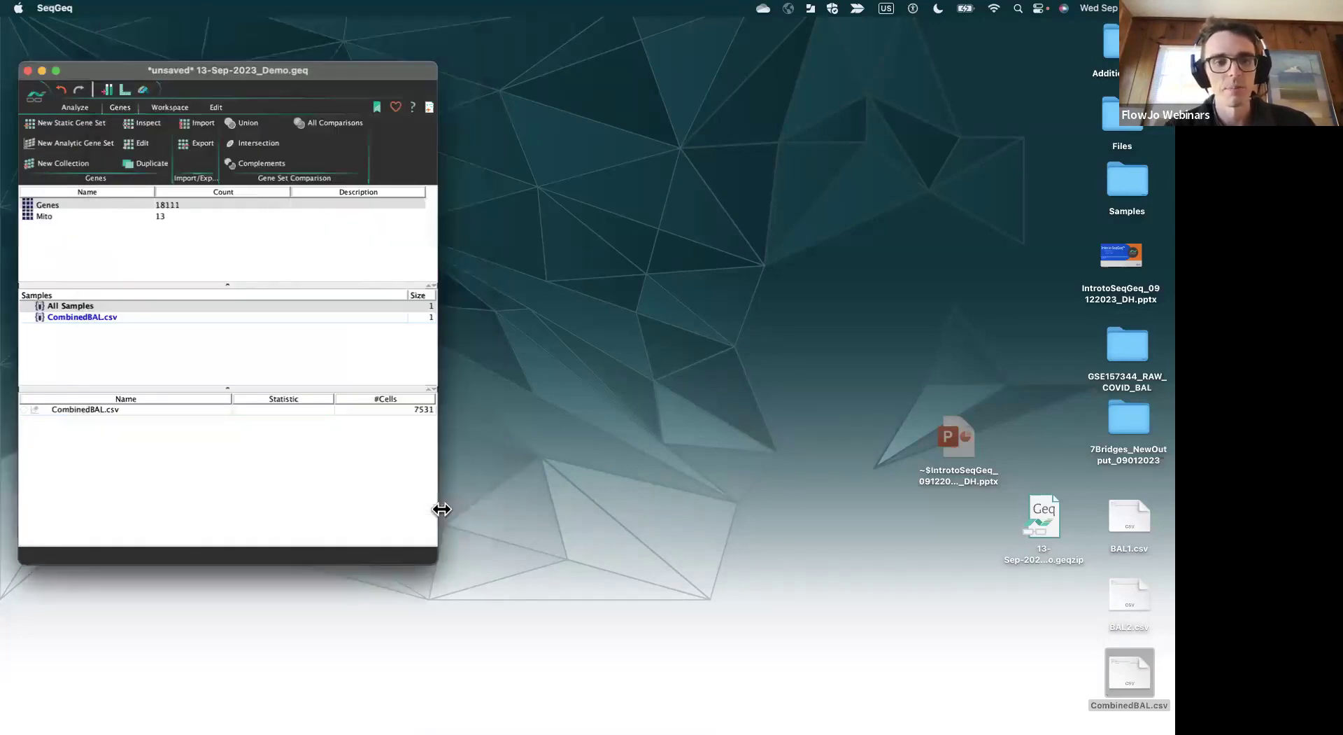
left_click(118, 215)
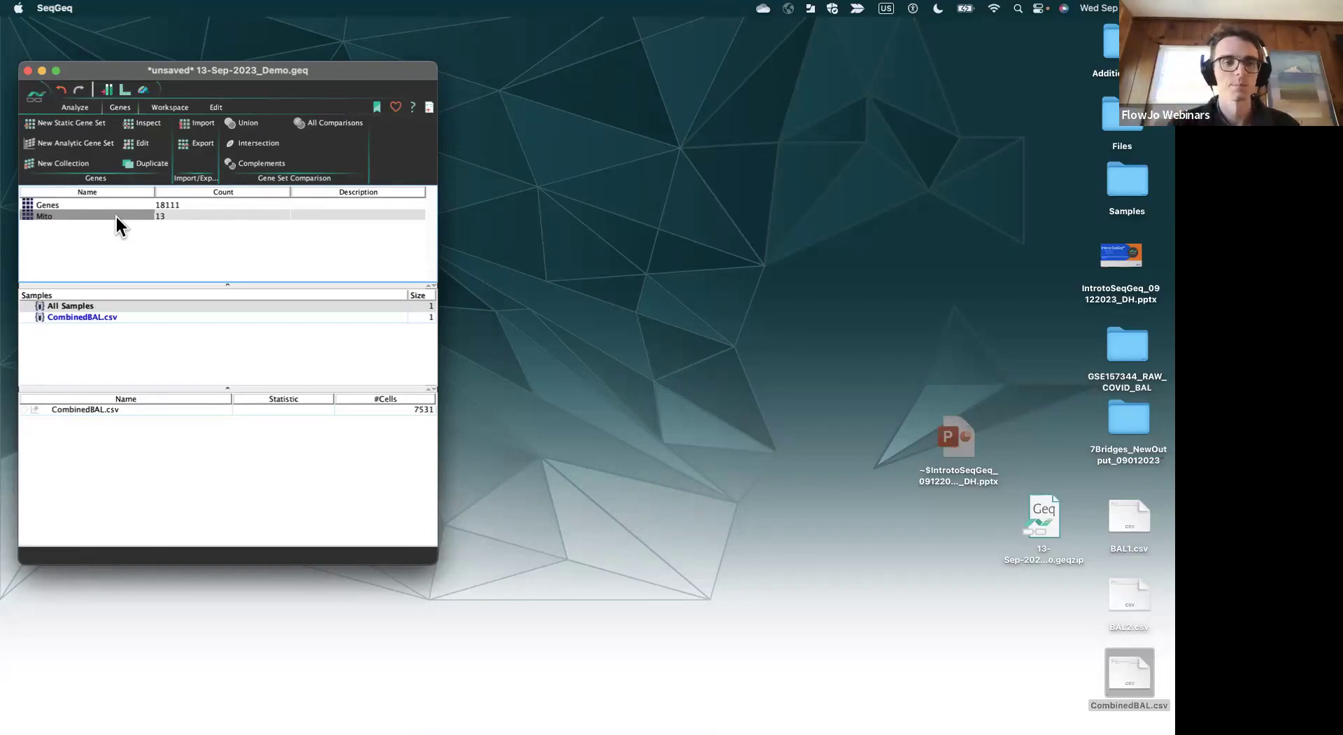
left_click(111, 409)
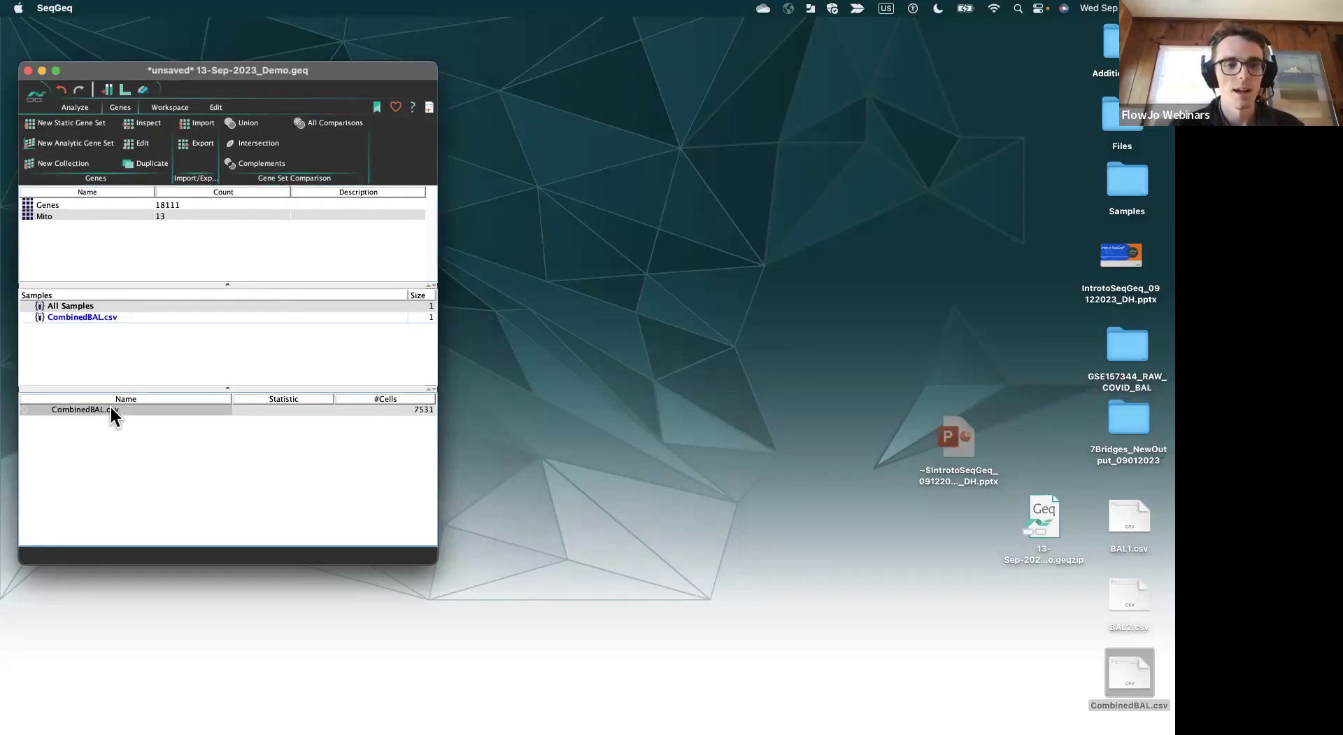
left_click(74, 226)
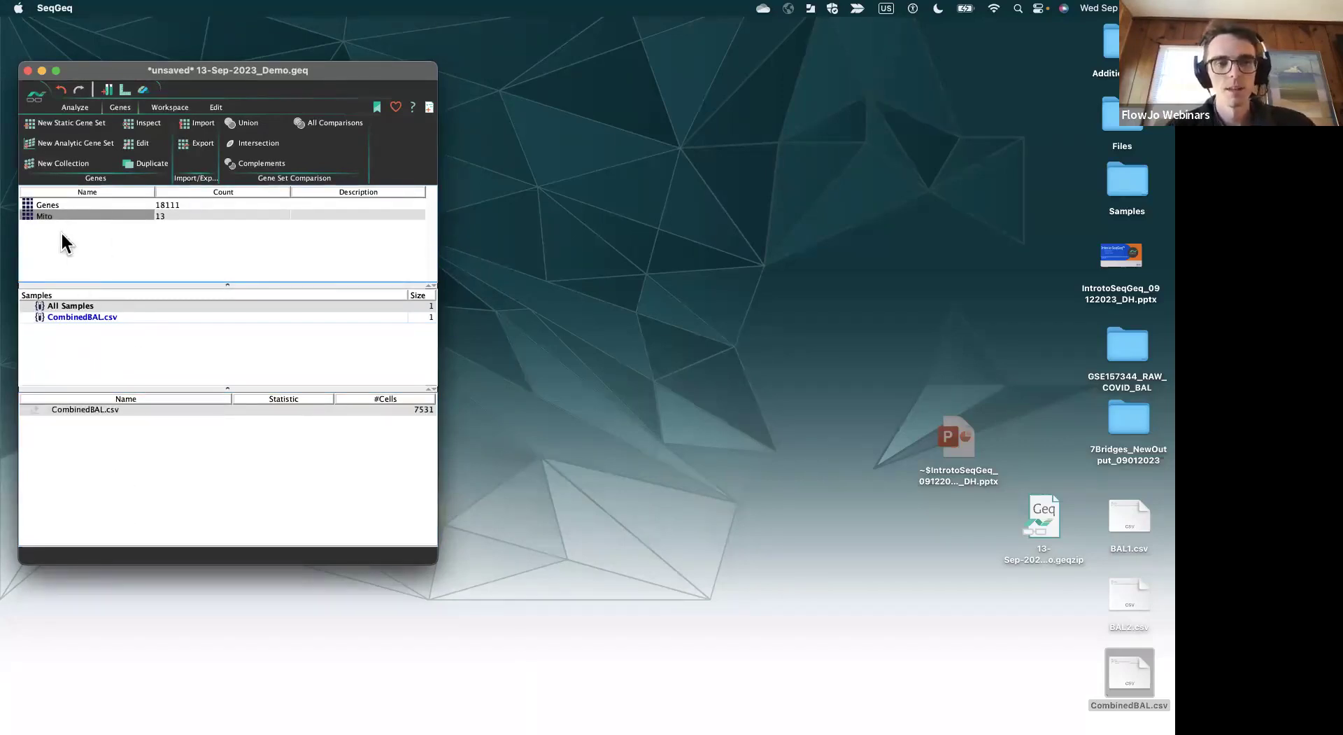
left_click(49, 206)
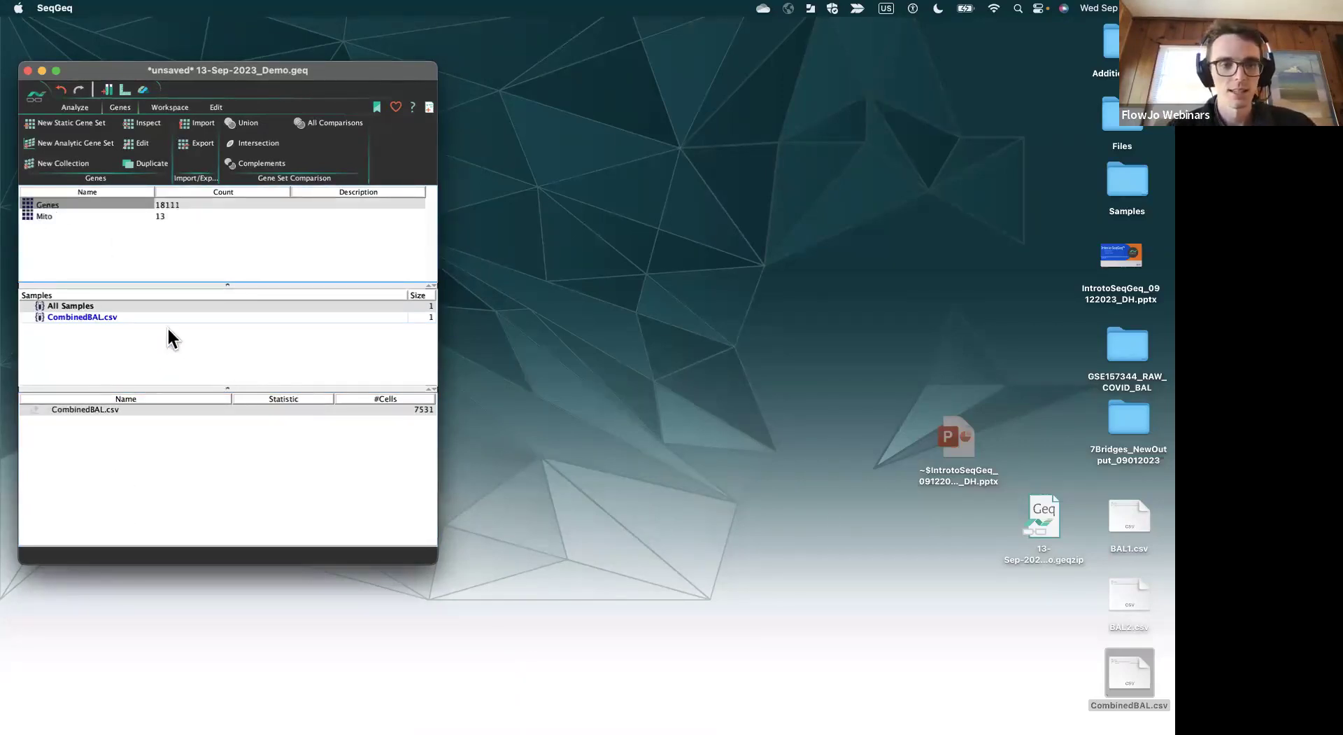
- Shrink the sample groups area to enlarge the sample list, and open the normalization settings for CombinedBAL.csv
left_click_drag(228, 387, 222, 308)
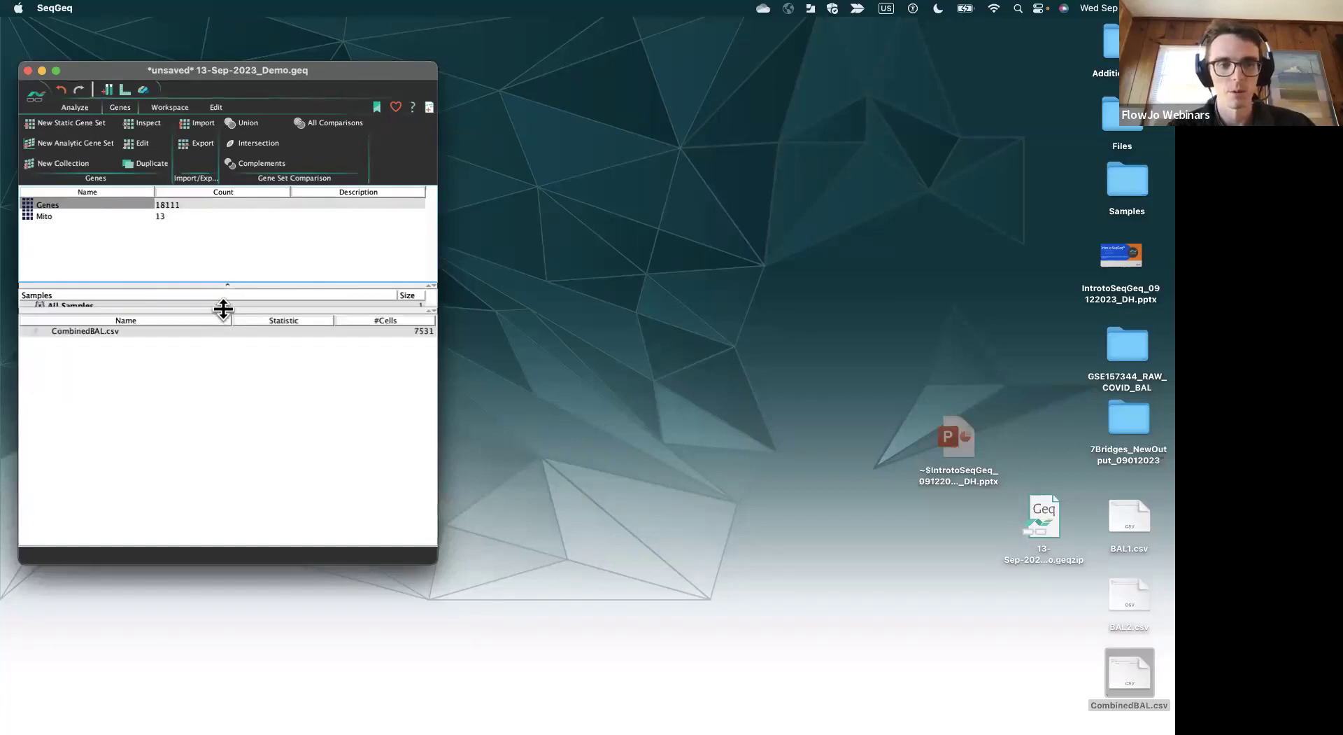
left_click(107, 331)
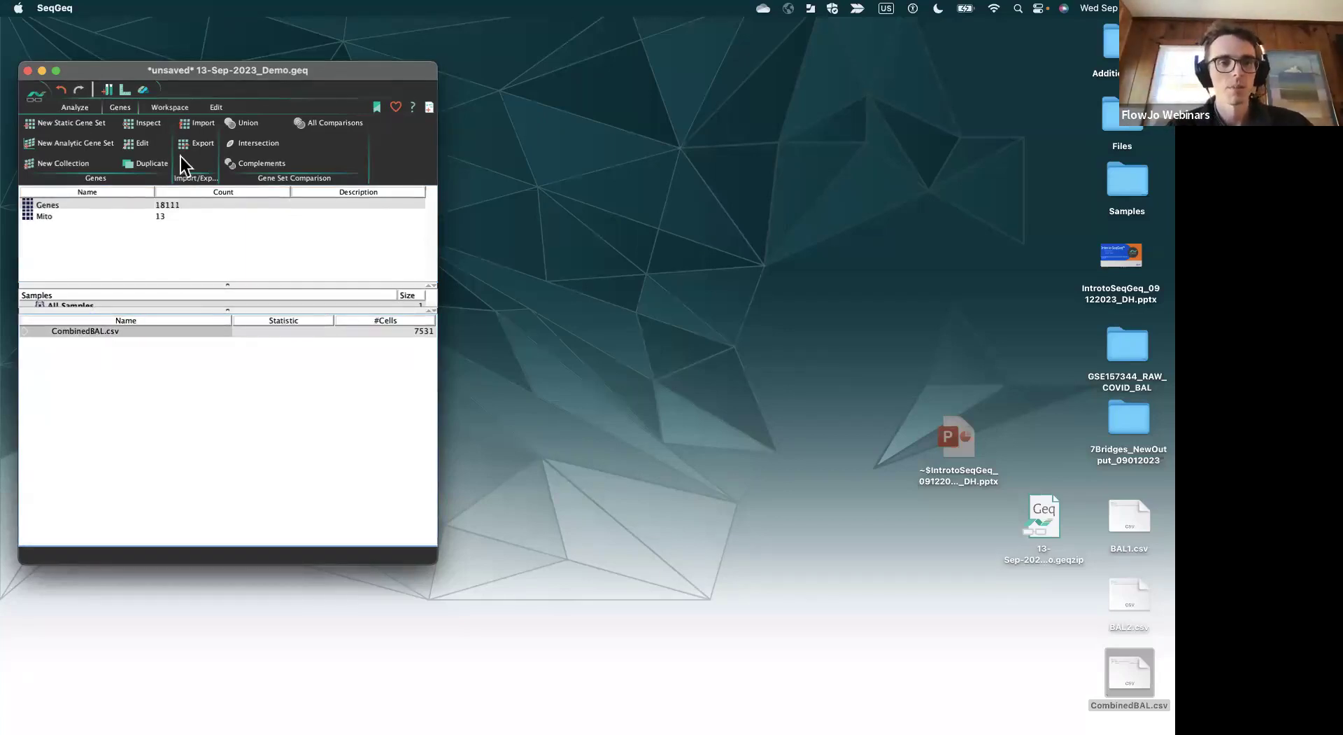
left_click(76, 108)
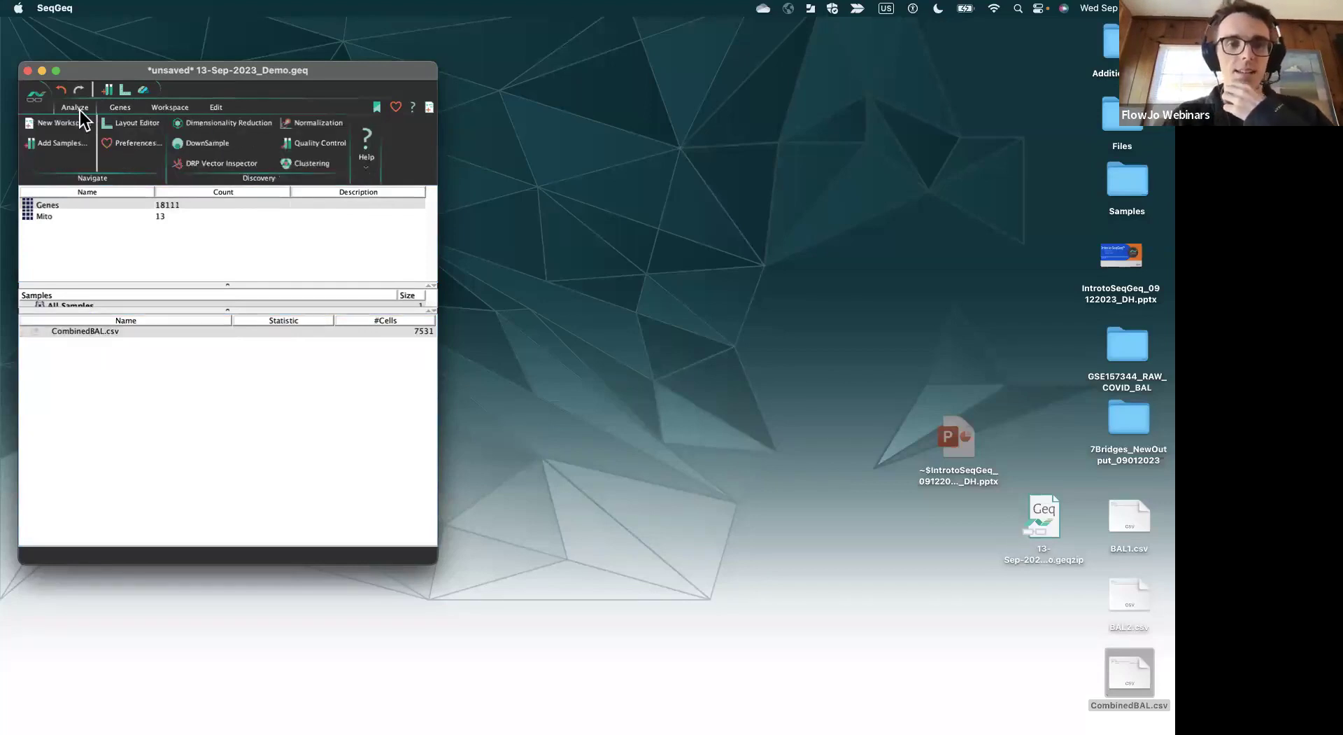
left_click(310, 124)
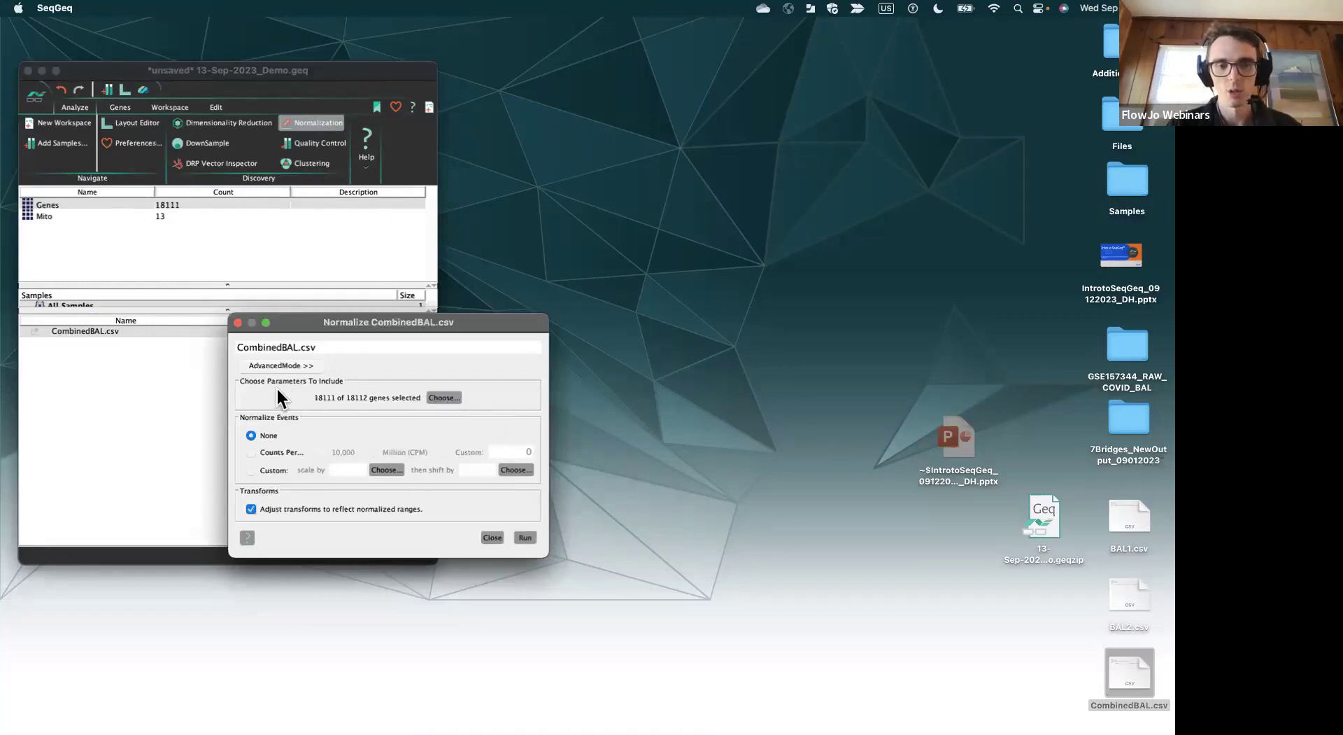
- Clear the parameters included in the normalization and include only the Genes set instead
left_click(443, 397)
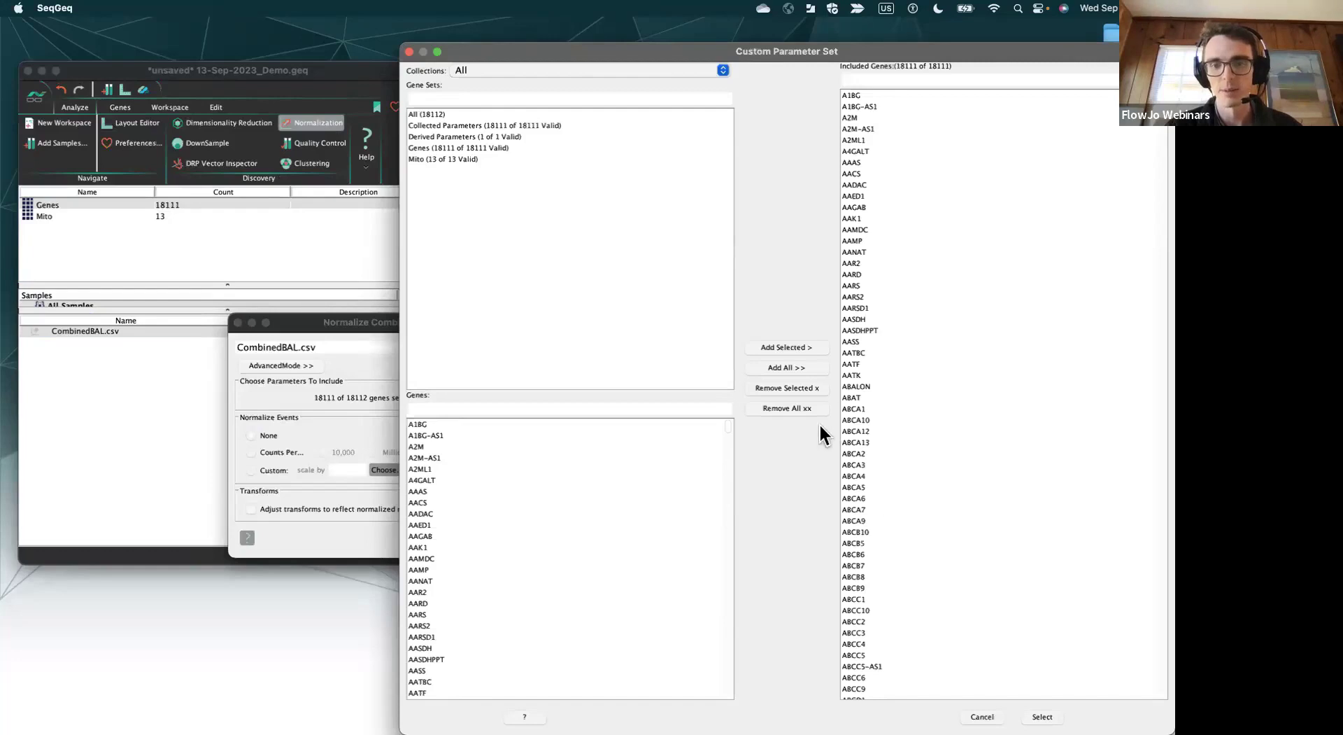
left_click(795, 408)
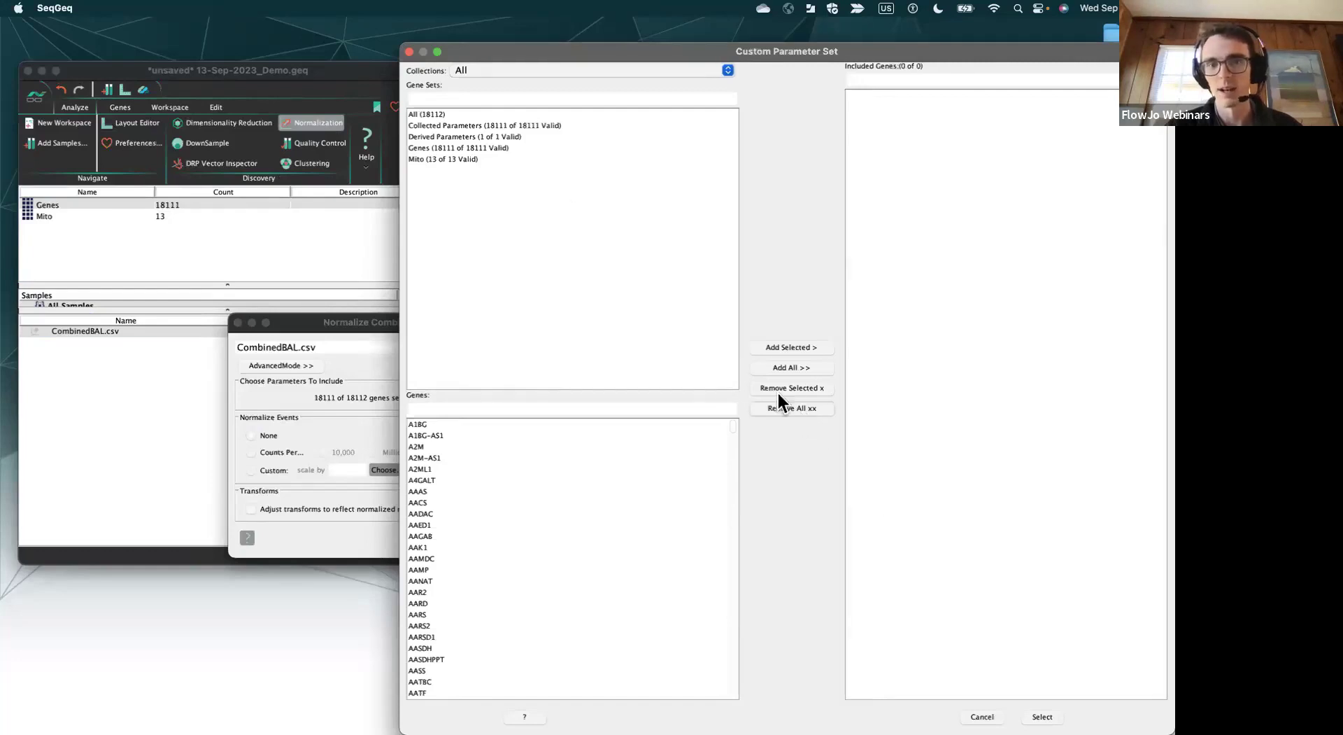
left_click(501, 147)
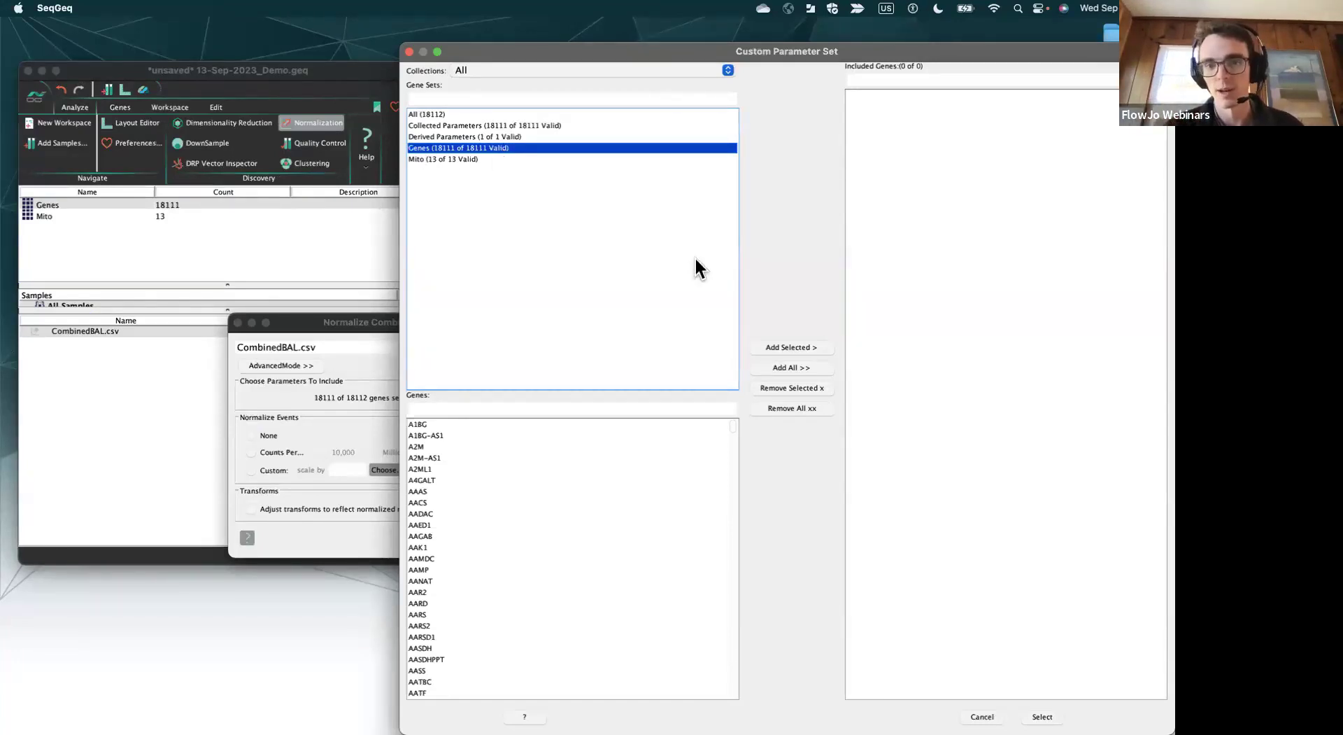
left_click(793, 347)
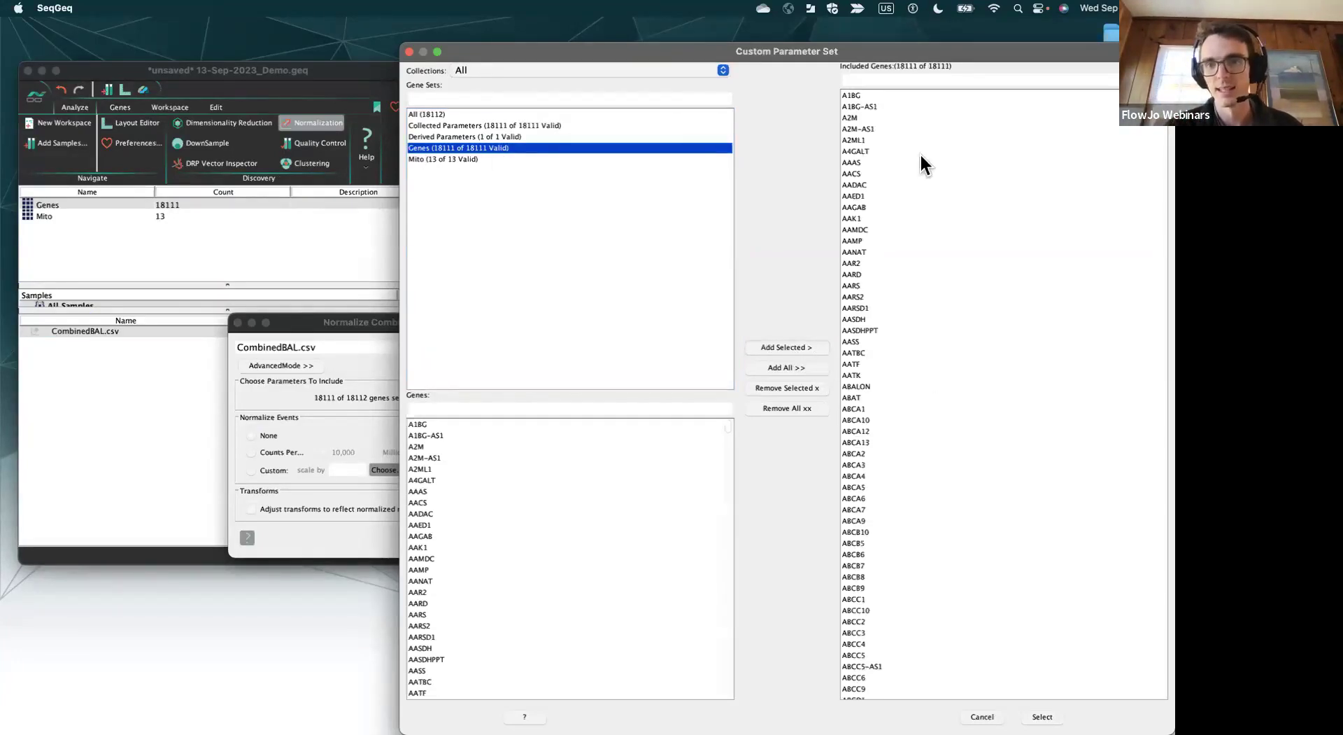
left_click_drag(855, 52, 685, 27)
left_click(899, 715)
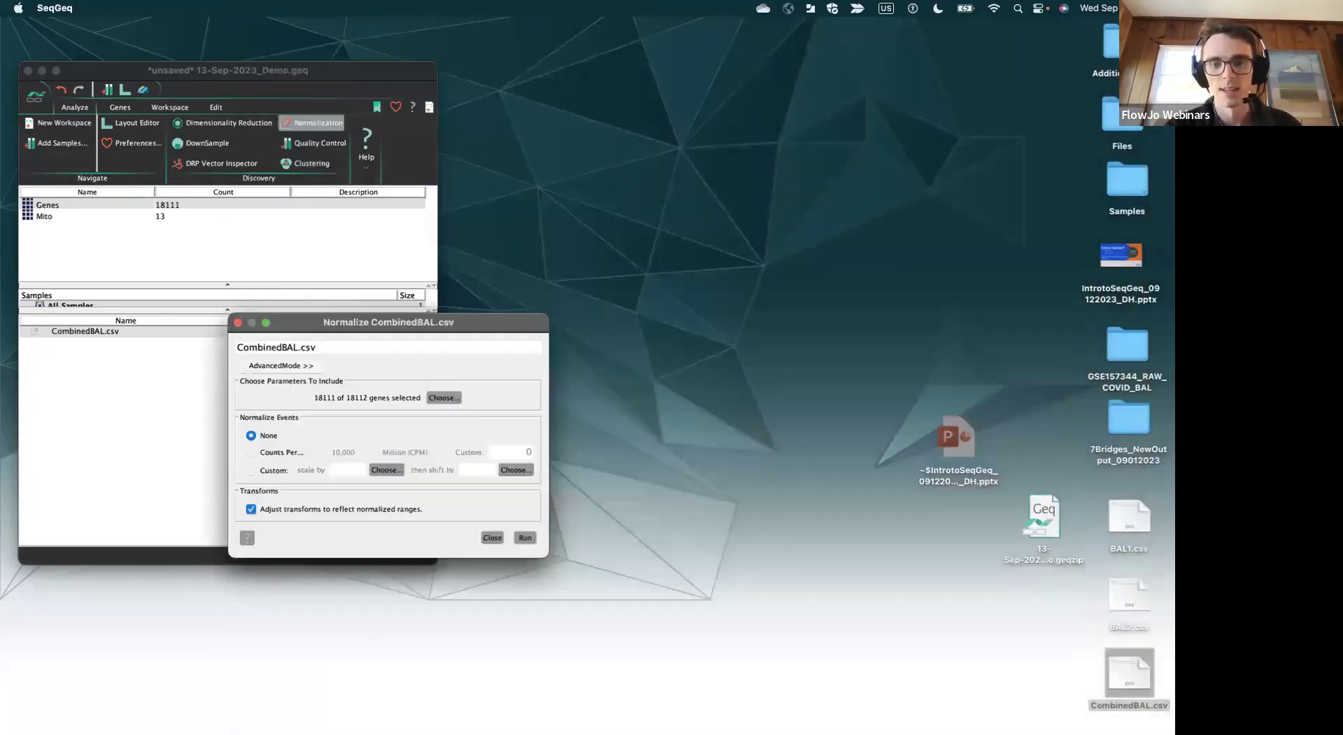
- Normalize the events of CombinedBAL.csv to counts per 10,000 and run the normalization
left_click(250, 450)
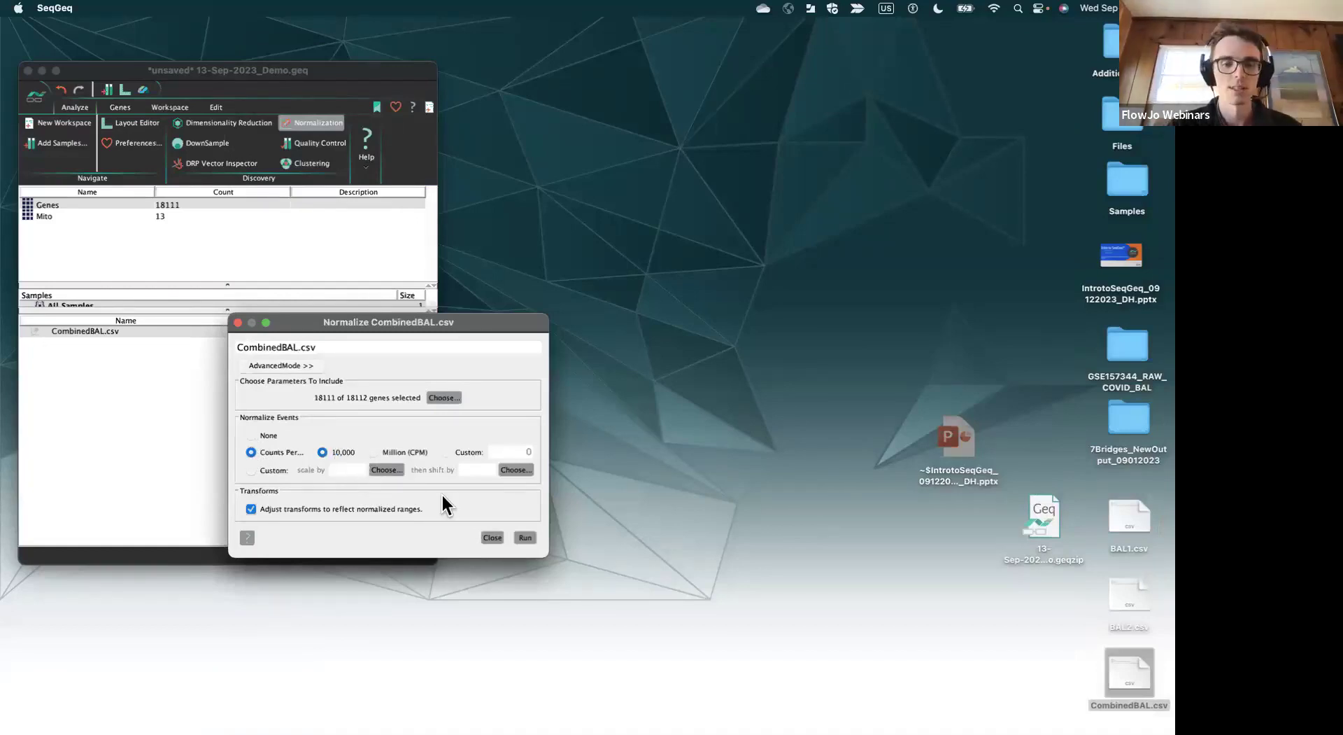
left_click(526, 537)
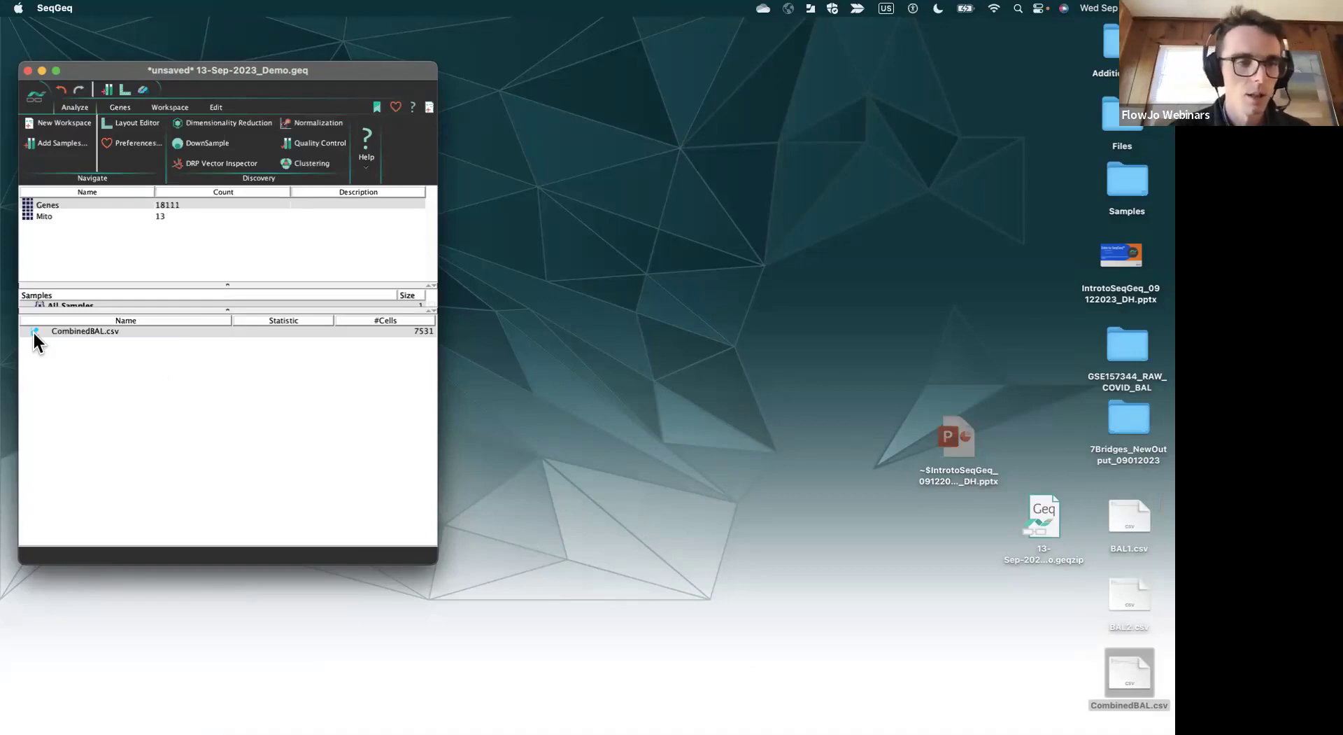
mouse_move(32, 330)
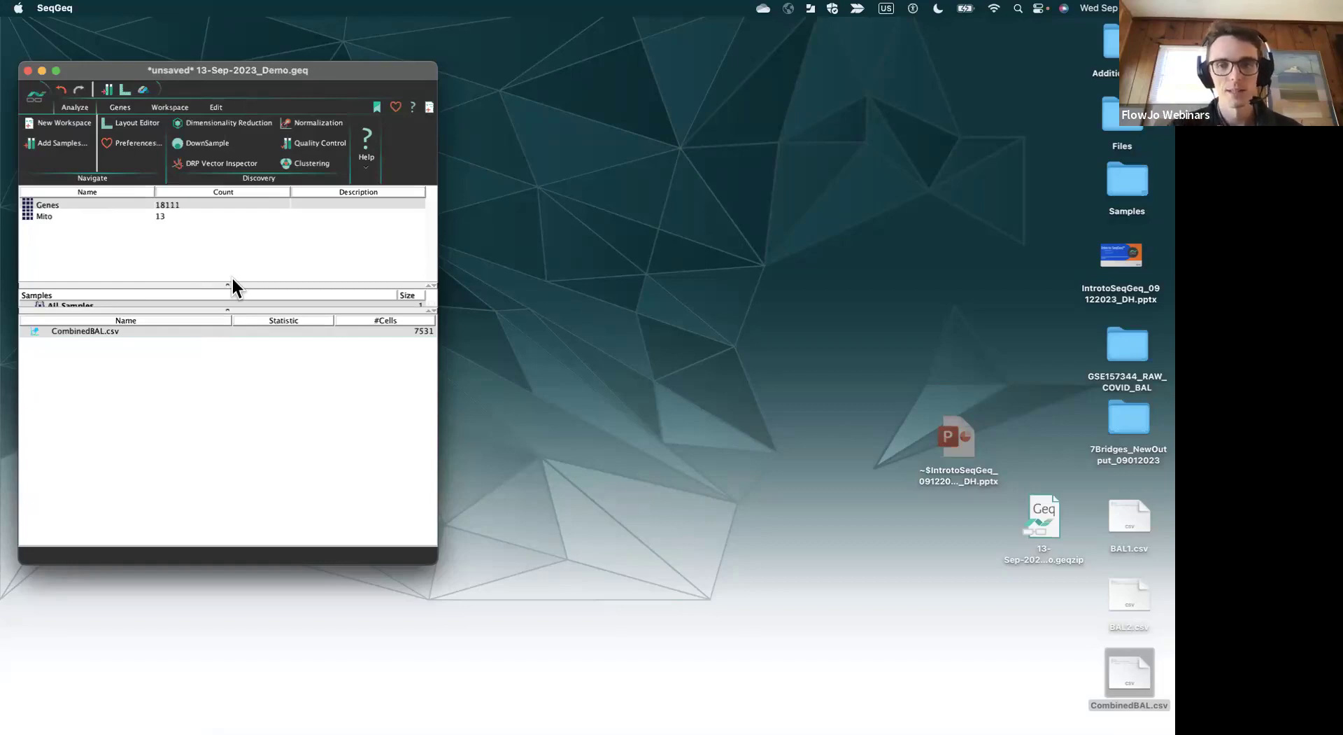
- Run Quality Control on CombinedBAL.csv, dismissing the error report without sending it and launching the command again
left_click(295, 145)
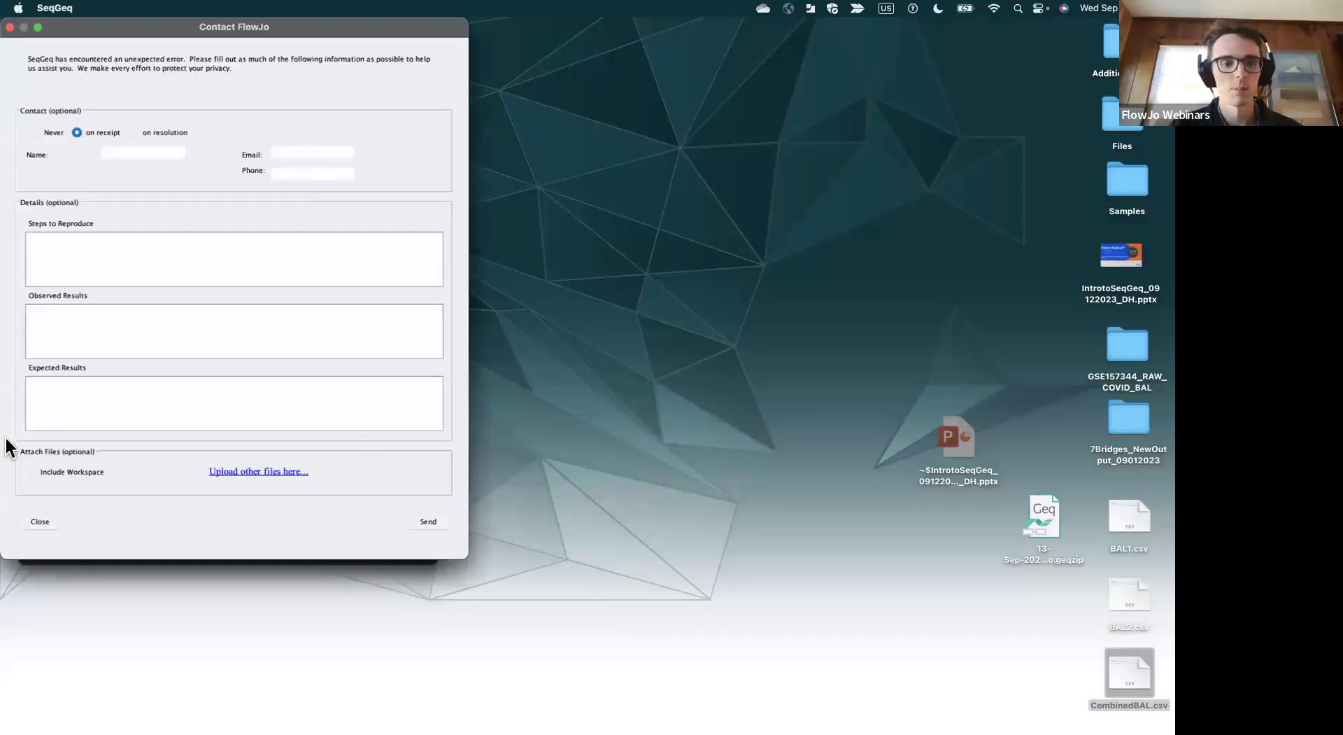
left_click(39, 521)
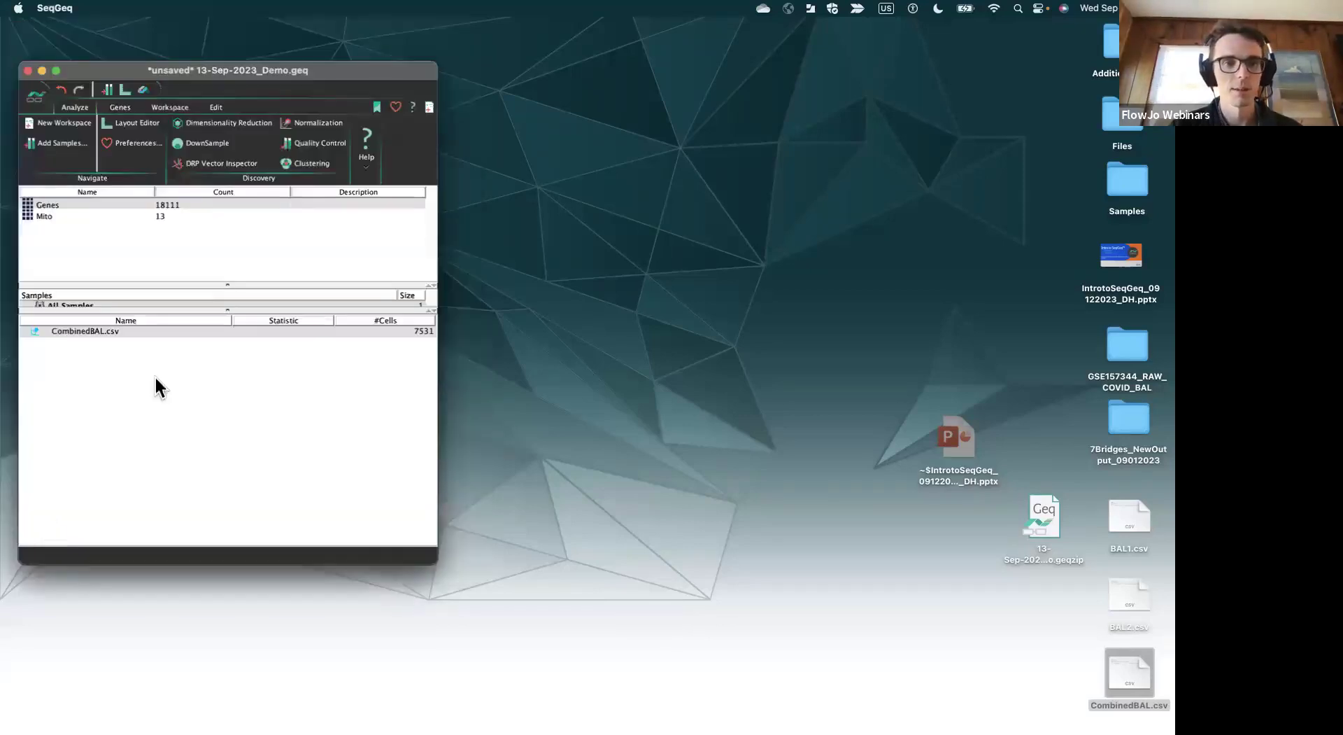
left_click(317, 144)
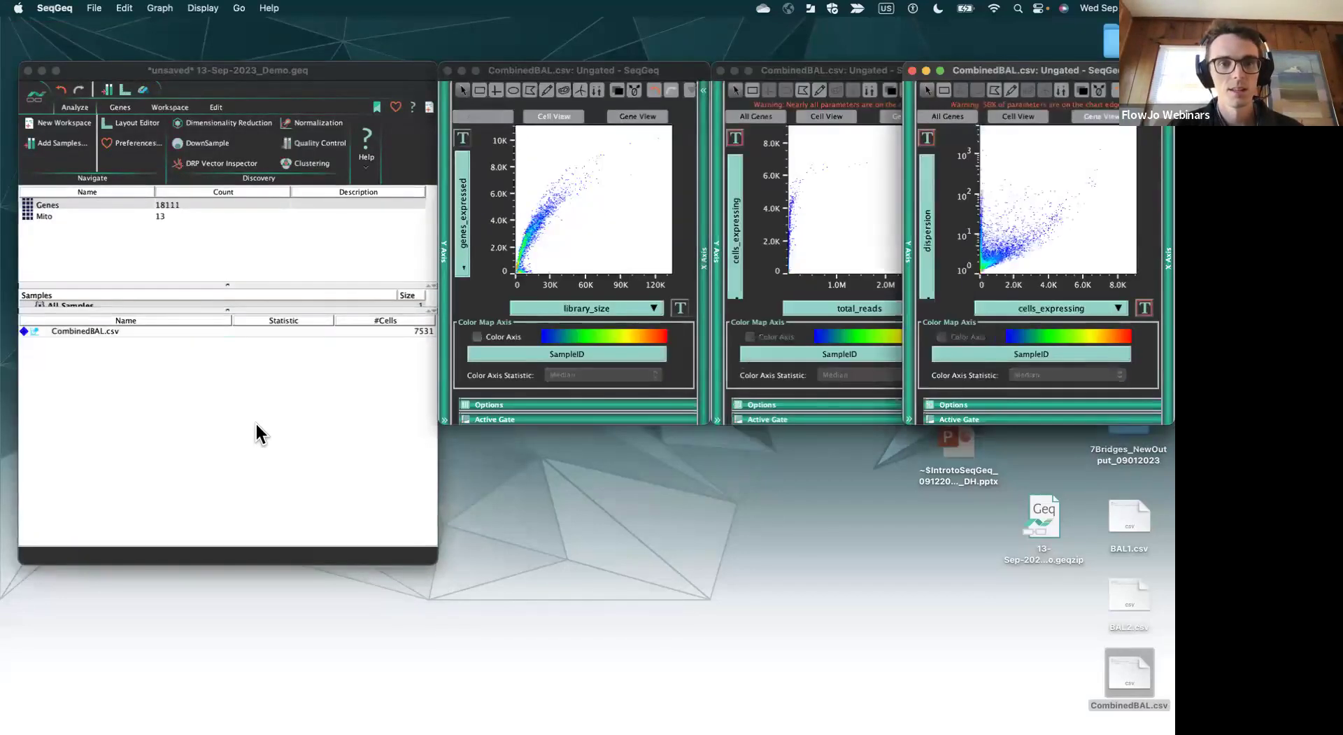
- Arrange the three quality control plots of CombinedBAL.csv side by side so that they do not overlap
left_click_drag(535, 74, 417, 69)
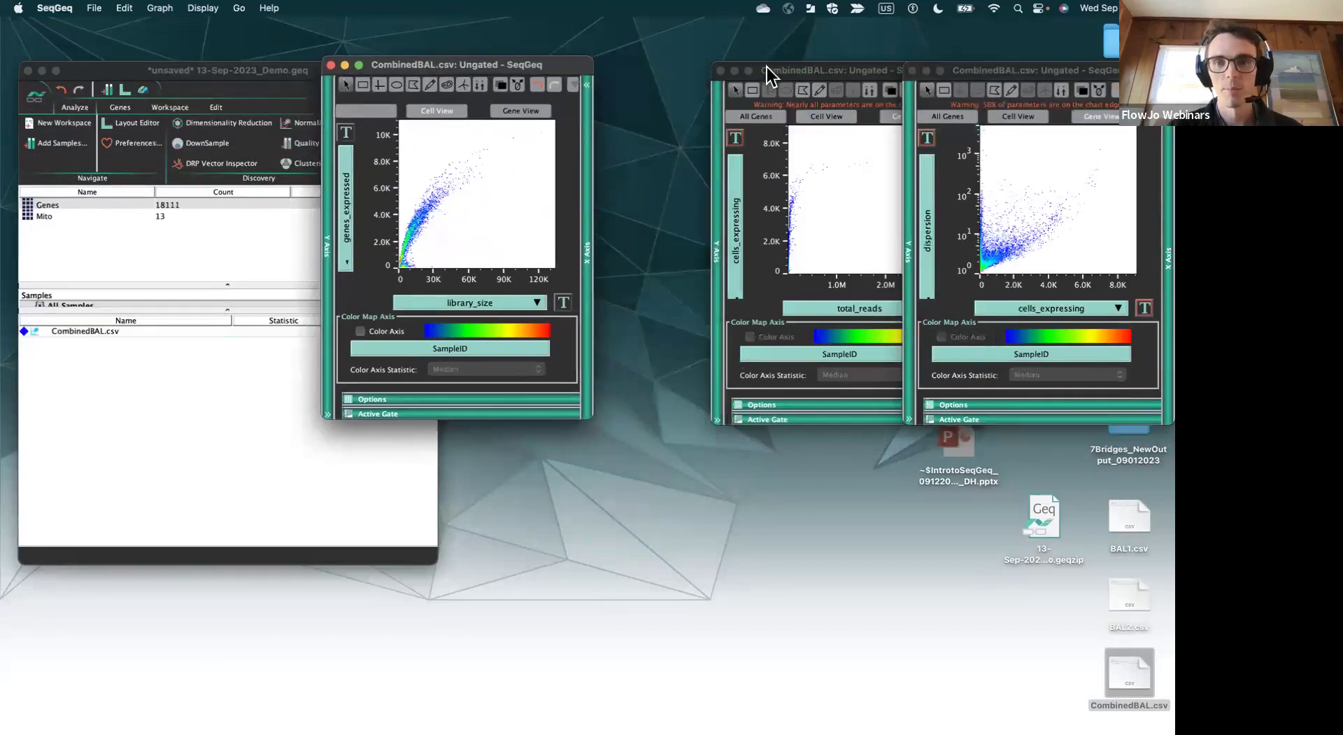
left_click_drag(767, 67, 652, 68)
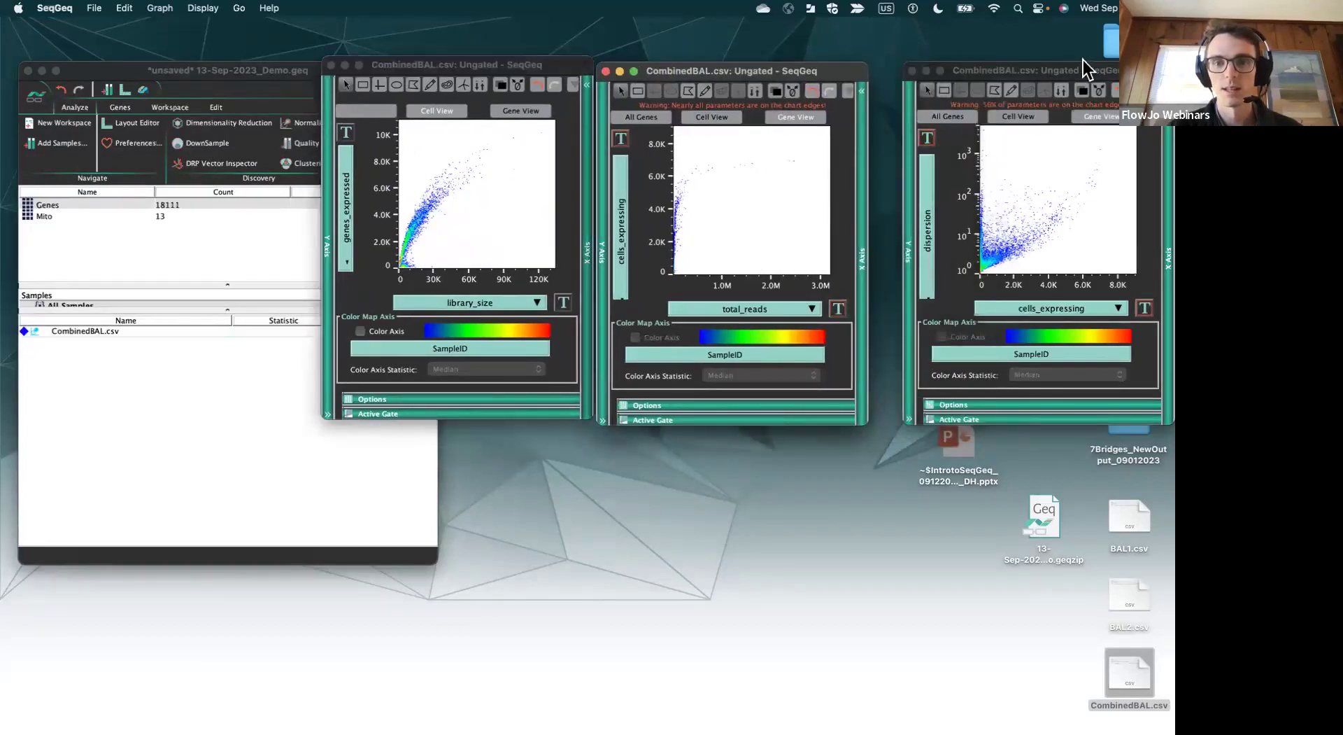
left_click_drag(1109, 70, 1084, 70)
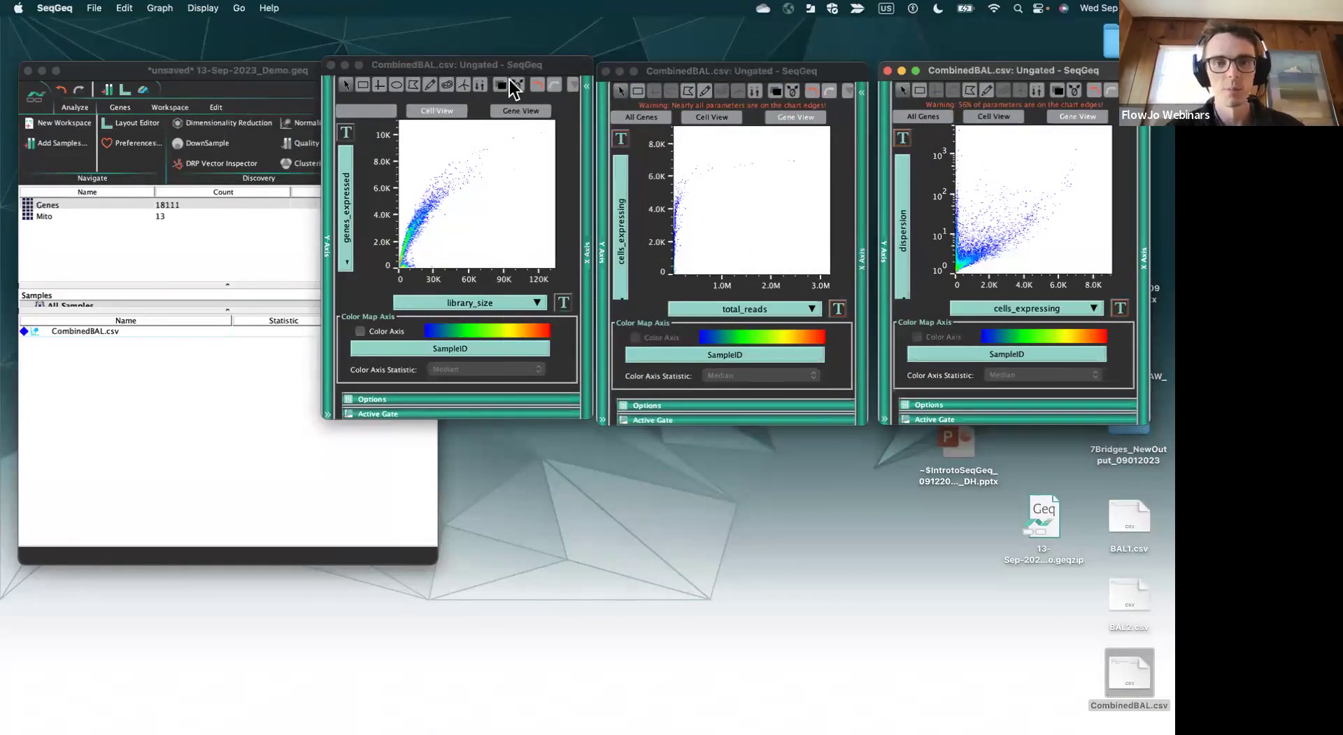
left_click_drag(494, 70, 486, 70)
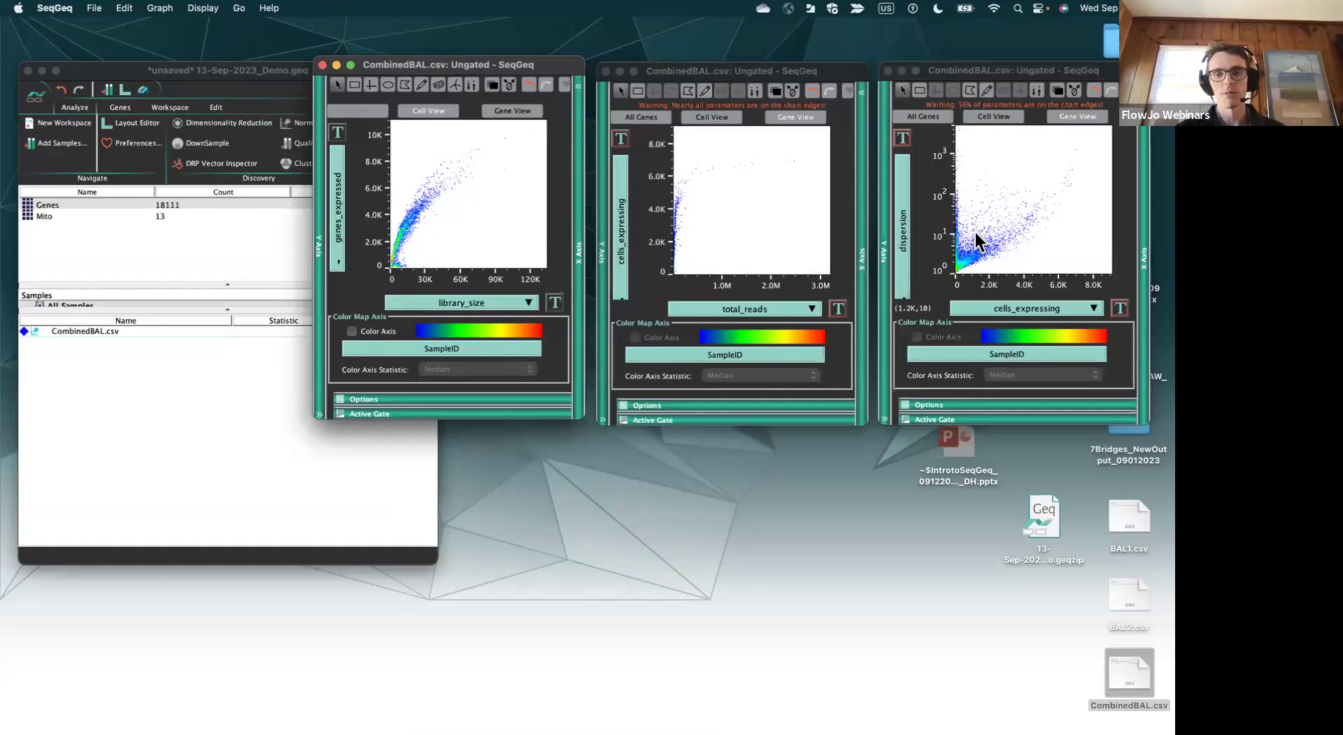
- Switch both the library_size and genes_expressed axes of the cell view plot to Log-Shift scaling
mouse_move(977, 241)
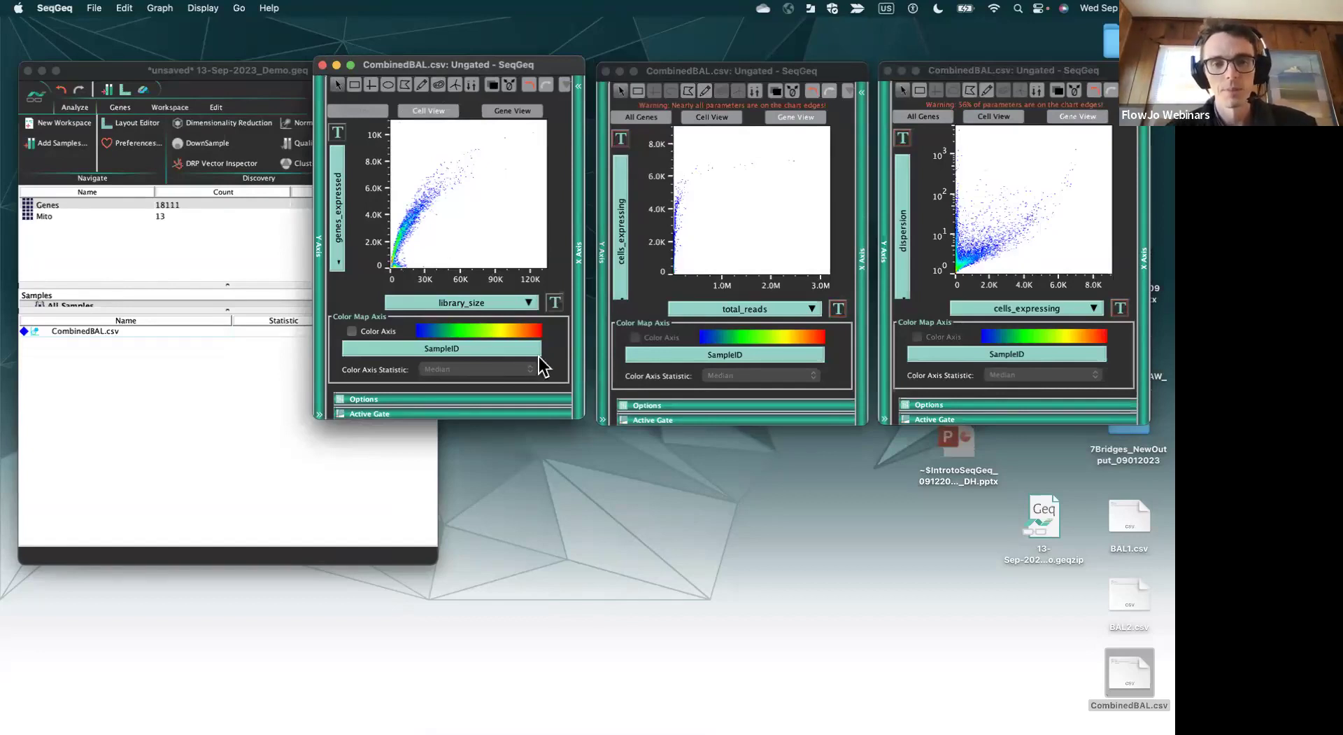
left_click(549, 308)
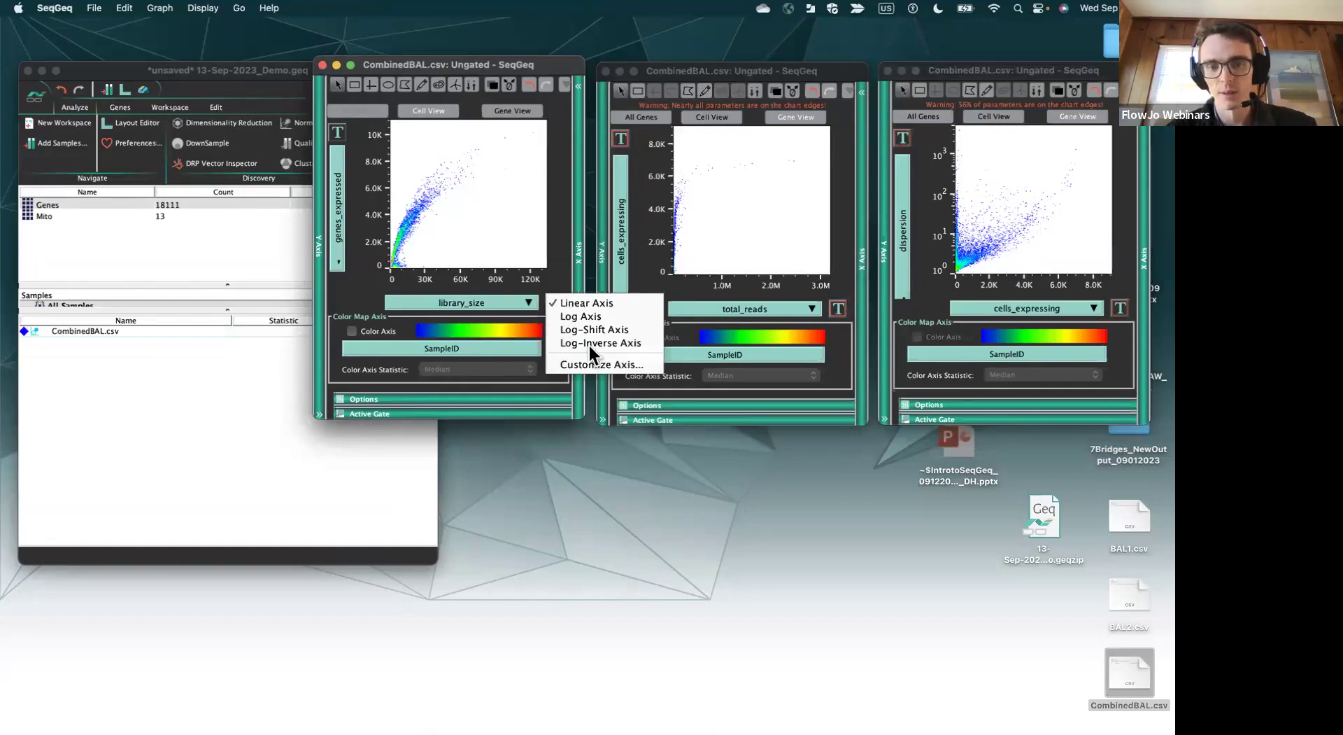
left_click(578, 329)
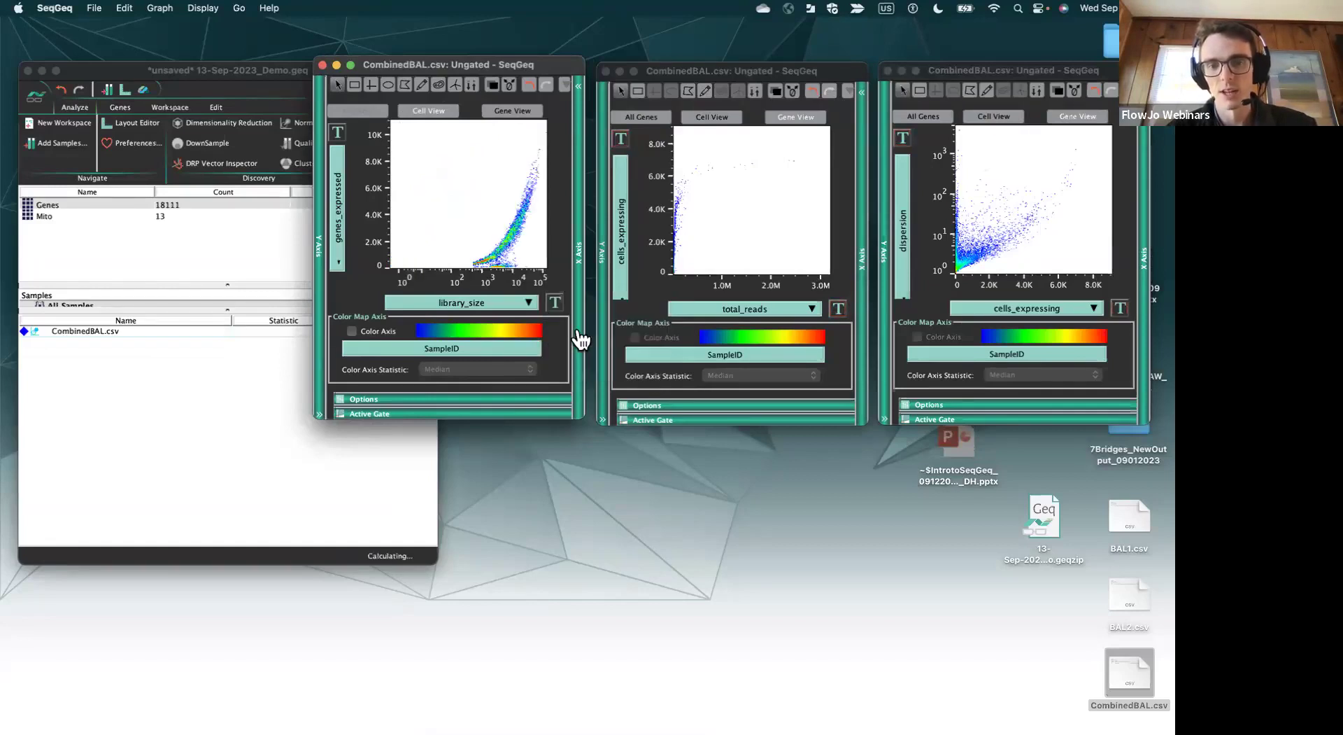
left_click(336, 133)
left_click(347, 158)
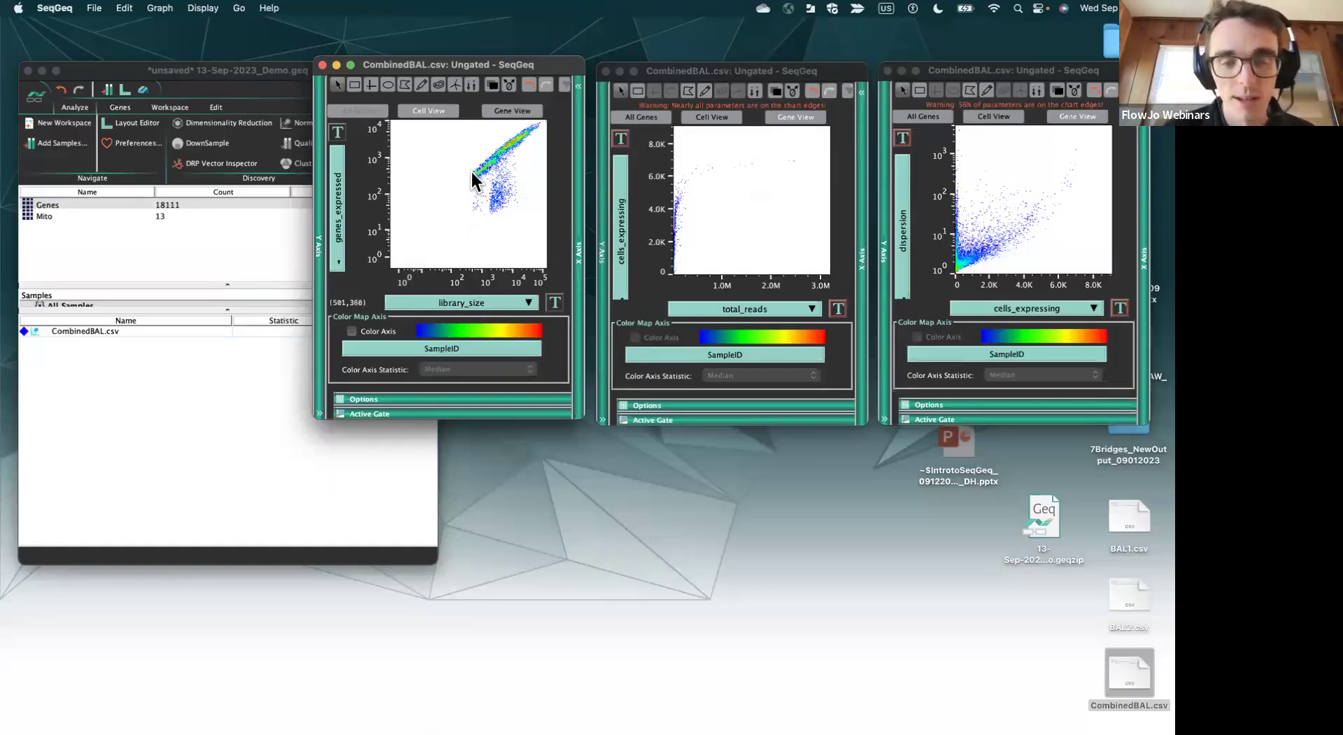
- Draw a closed polygon gate around the dense diagonal band of cells, leaving out the scattered cluster below it
mouse_move(472, 173)
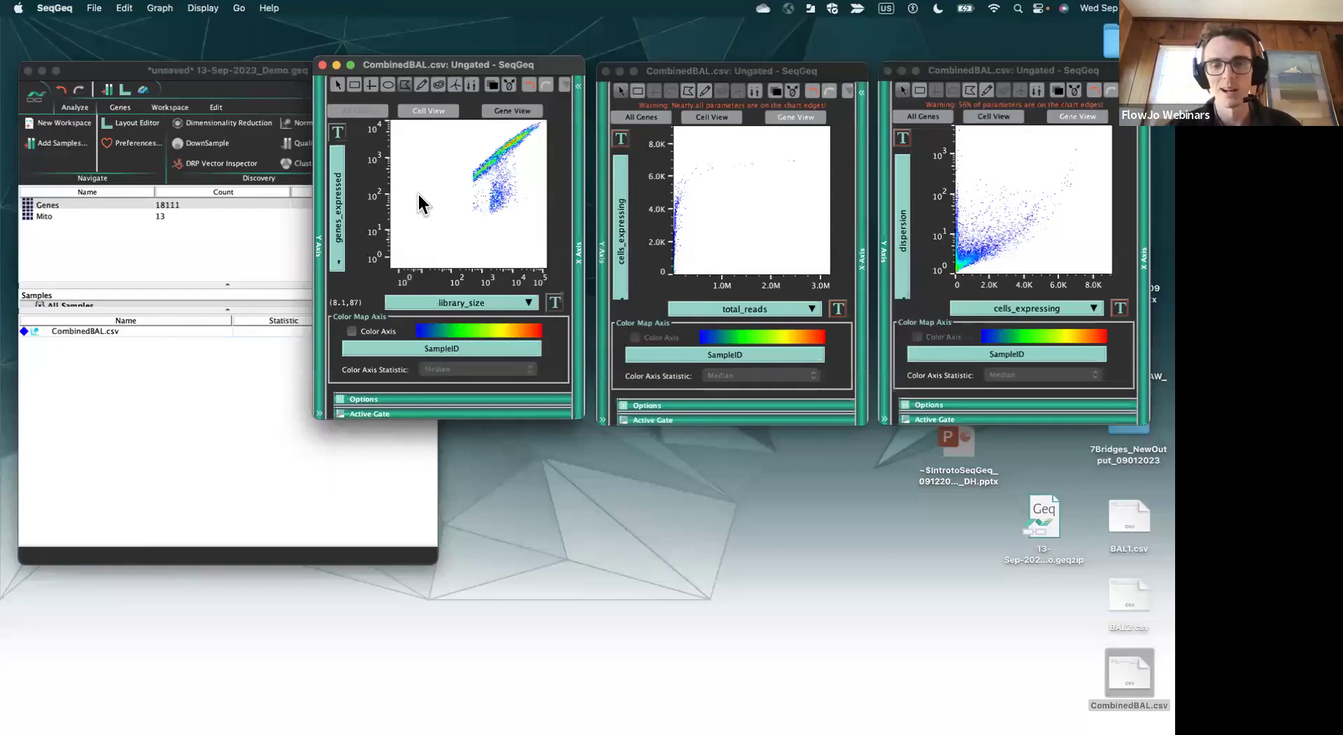
left_click(454, 165)
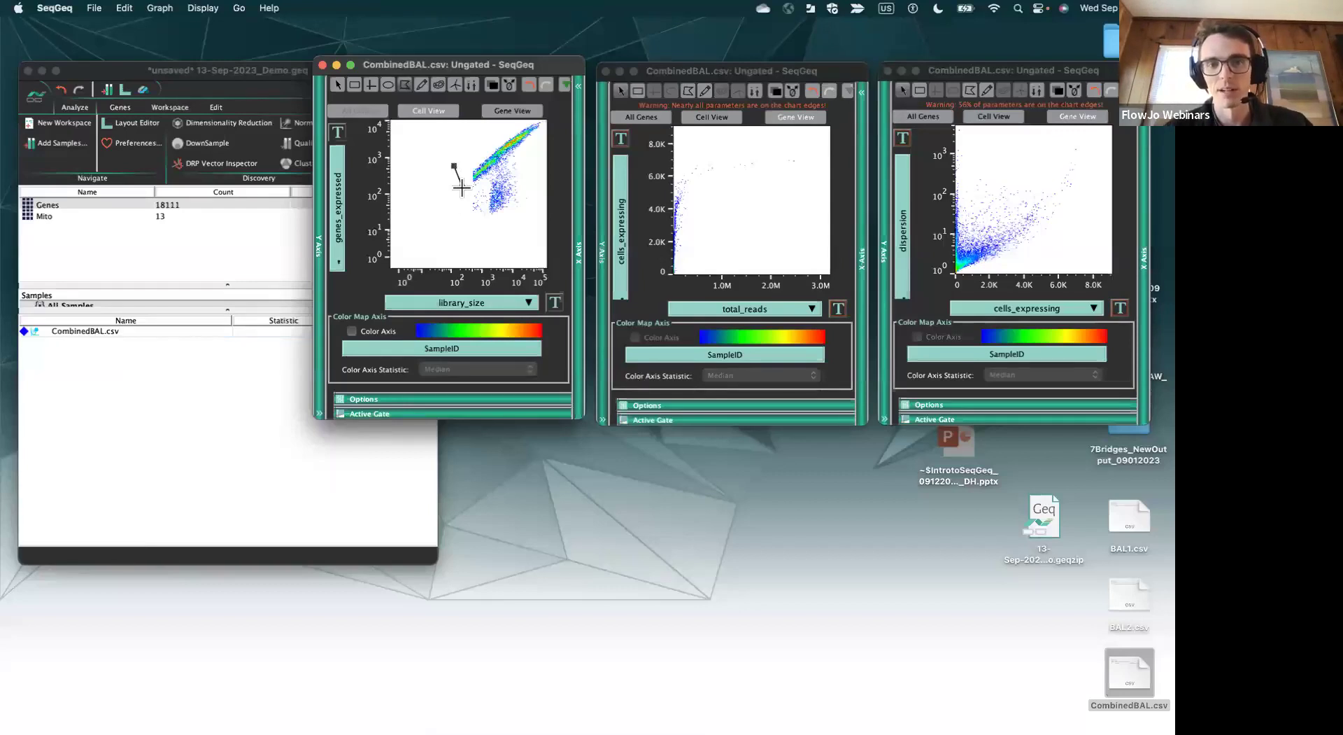
left_click(463, 187)
left_click(504, 176)
left_click(540, 140)
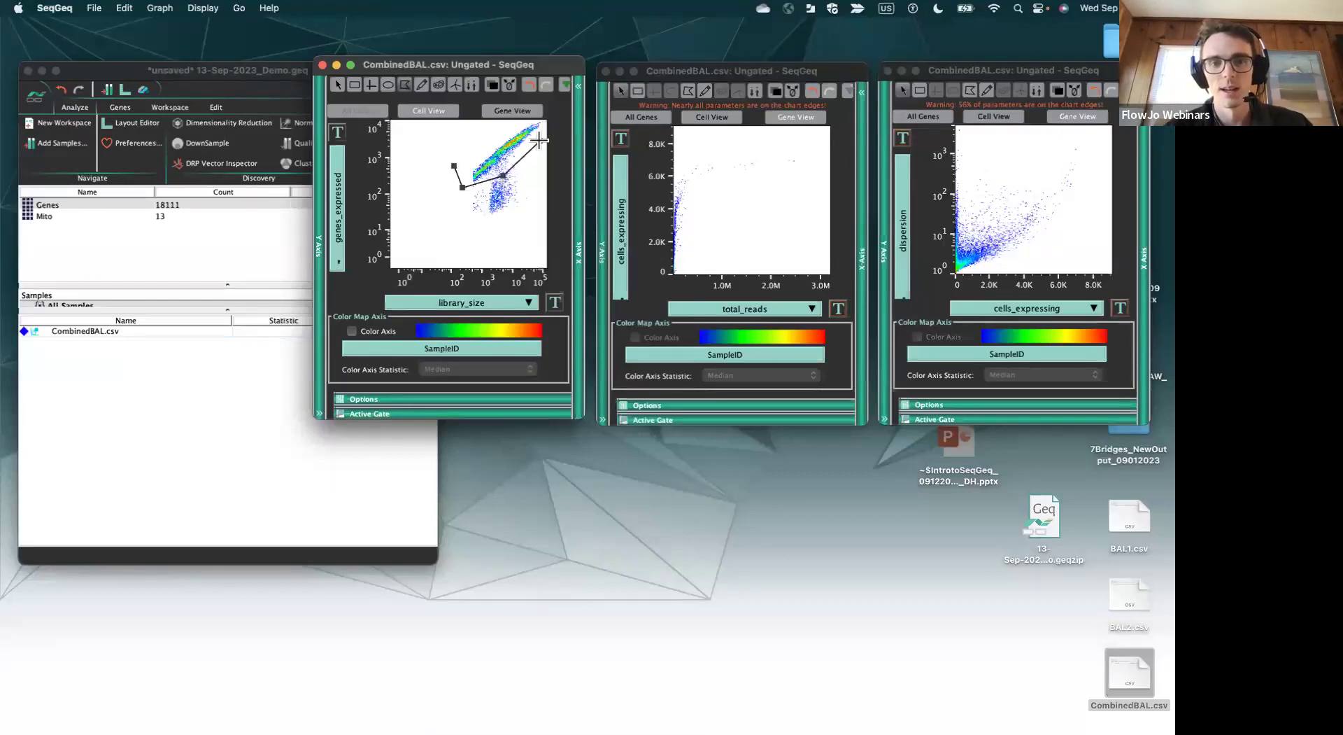
left_click(542, 122)
left_click(505, 130)
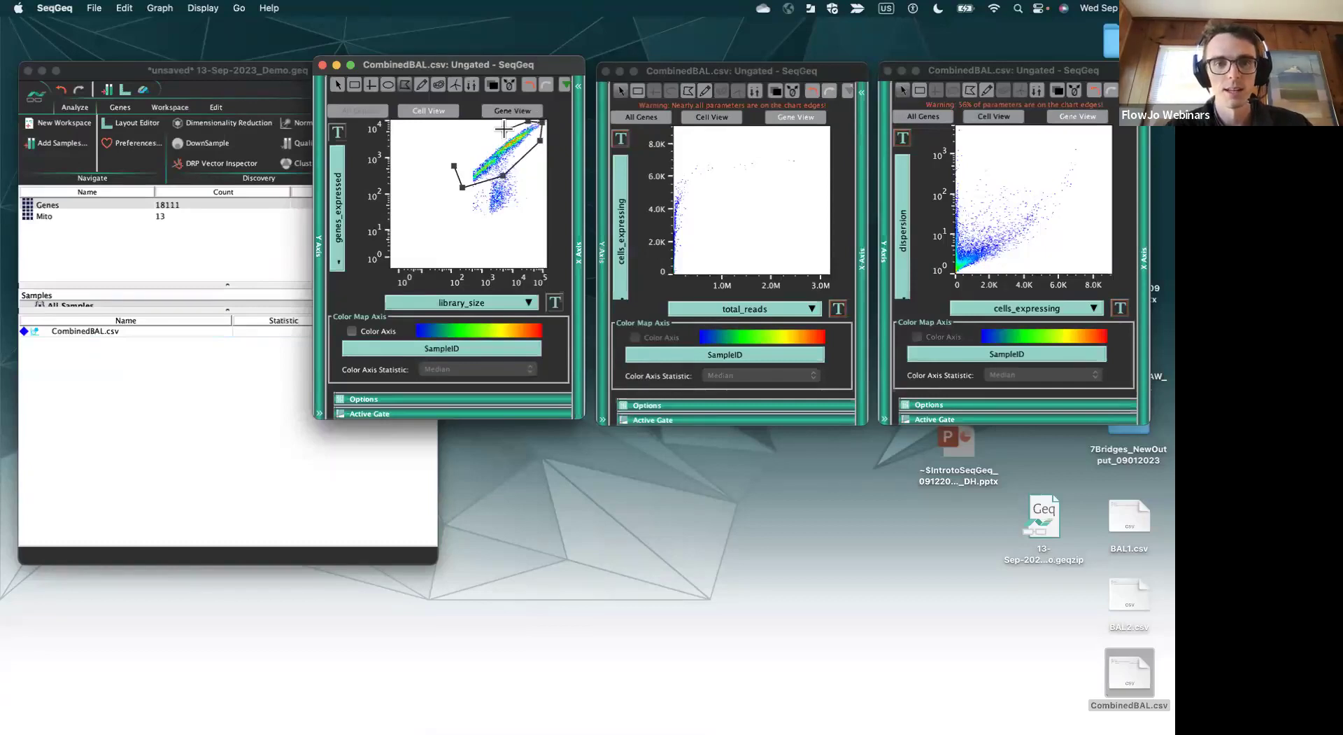
left_click(492, 140)
left_click(477, 150)
left_click(454, 165)
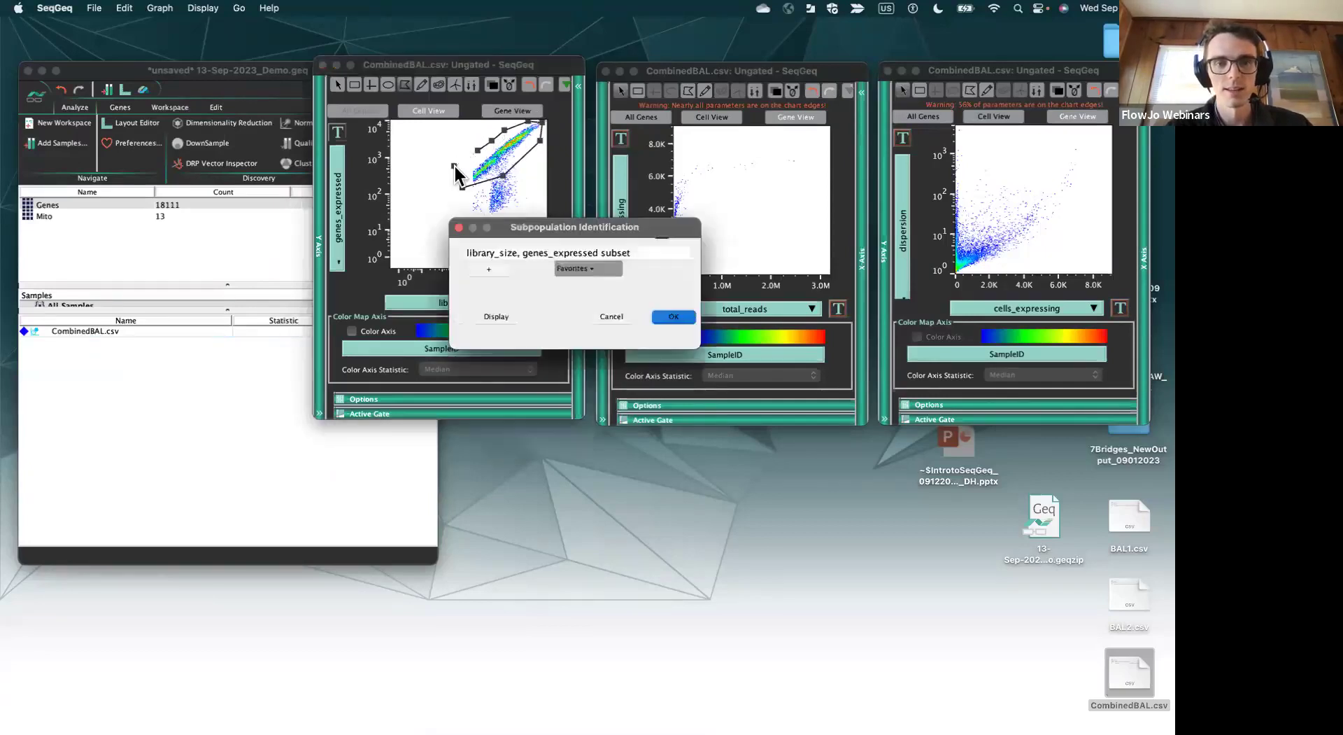
- Name the newly gated subpopulation QualityCells and save it
left_click_drag(540, 228, 719, 335)
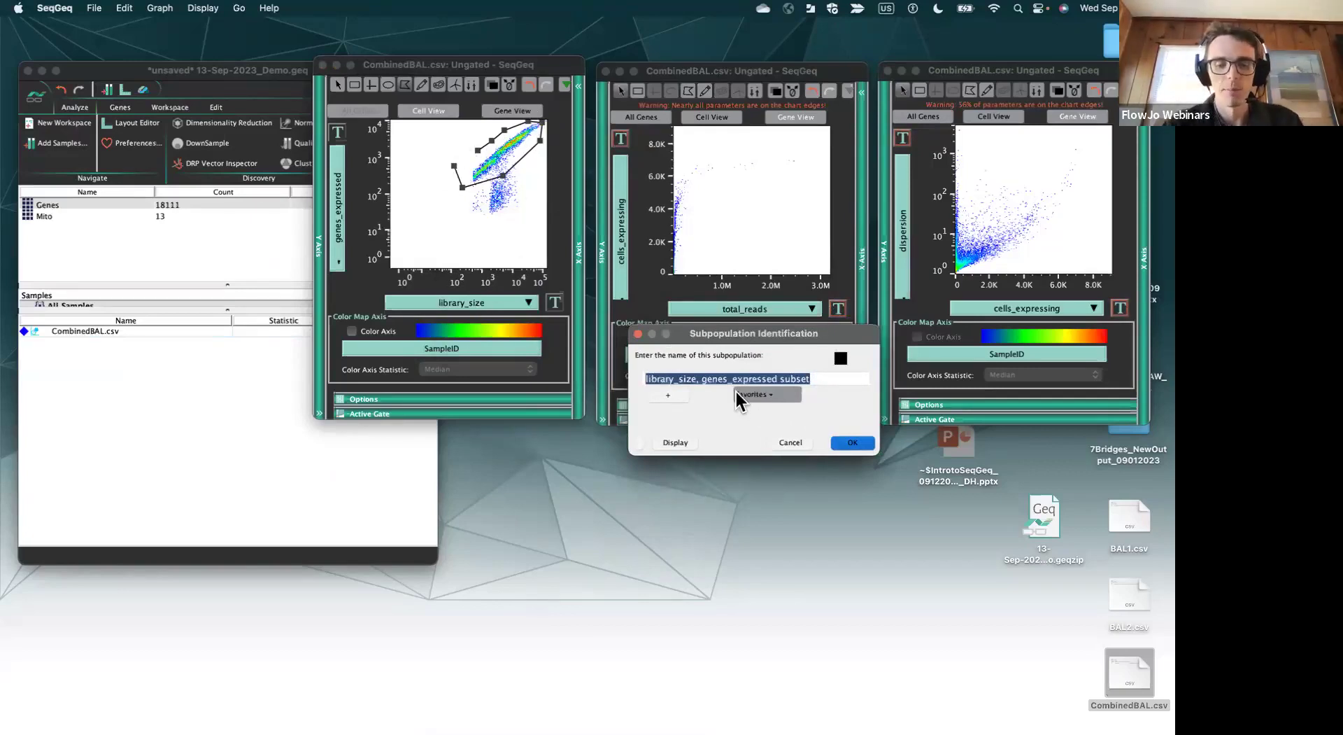
type("QualityCells")
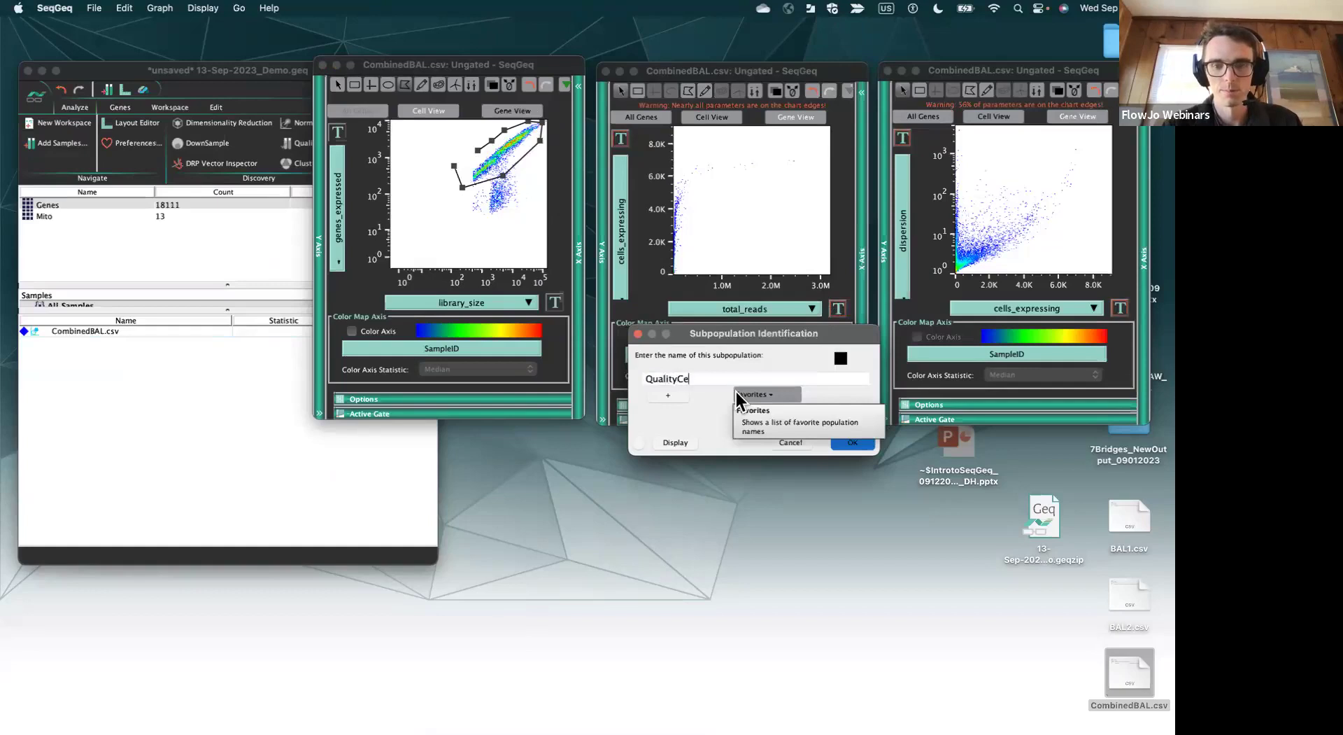
left_click(860, 444)
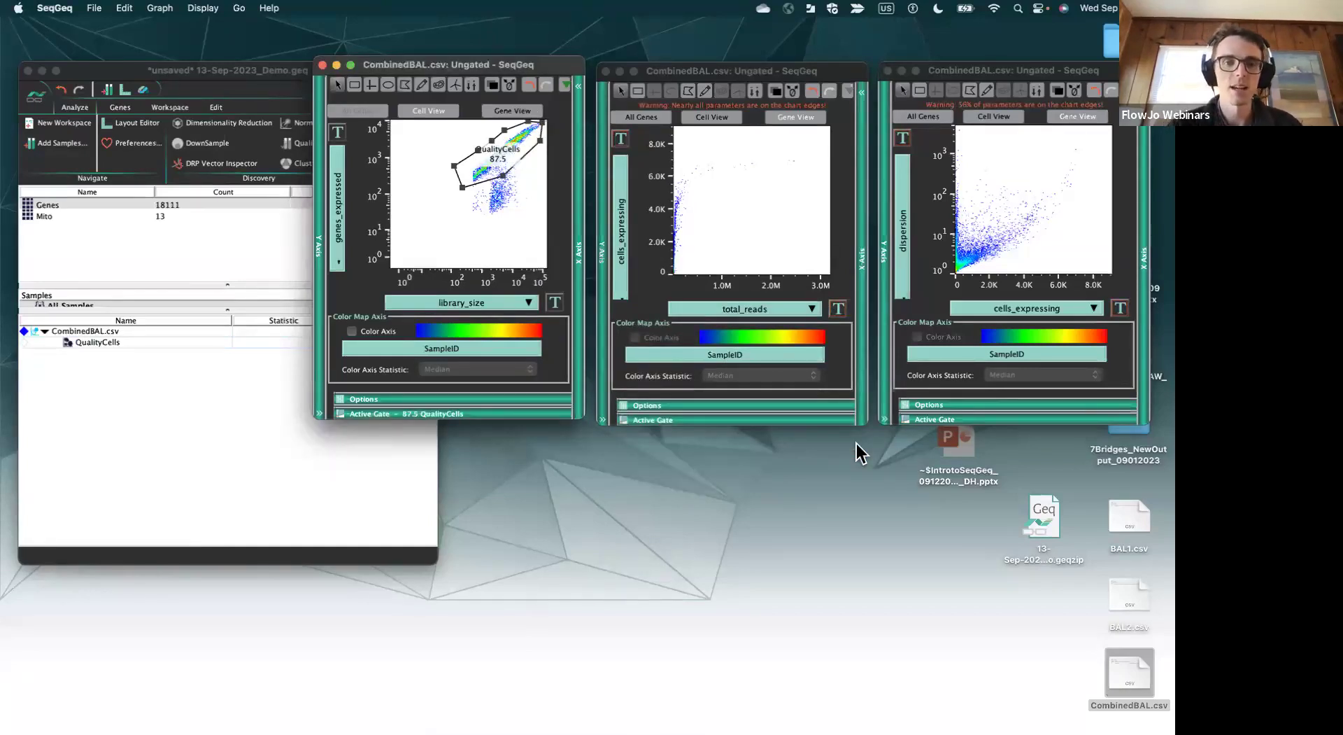
mouse_move(506, 138)
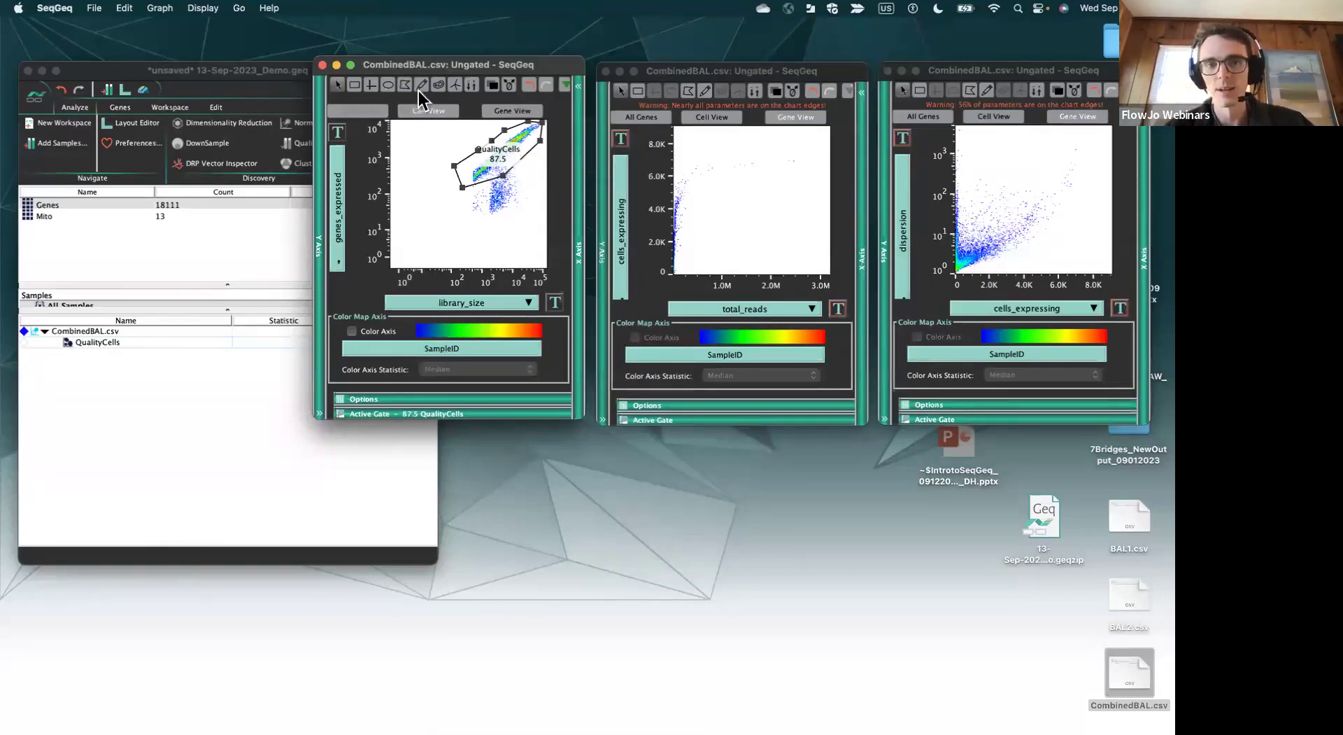
left_click_drag(409, 189, 452, 220)
left_click(595, 335)
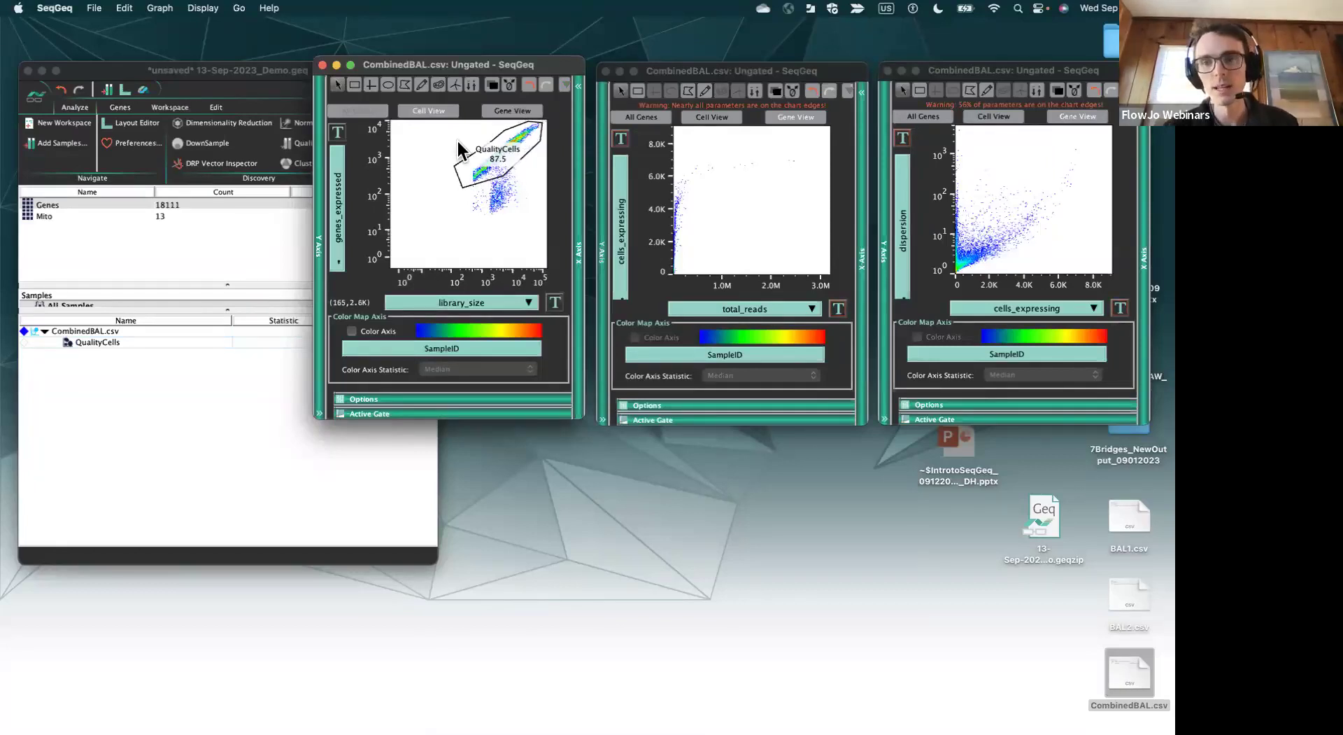
left_click(389, 87)
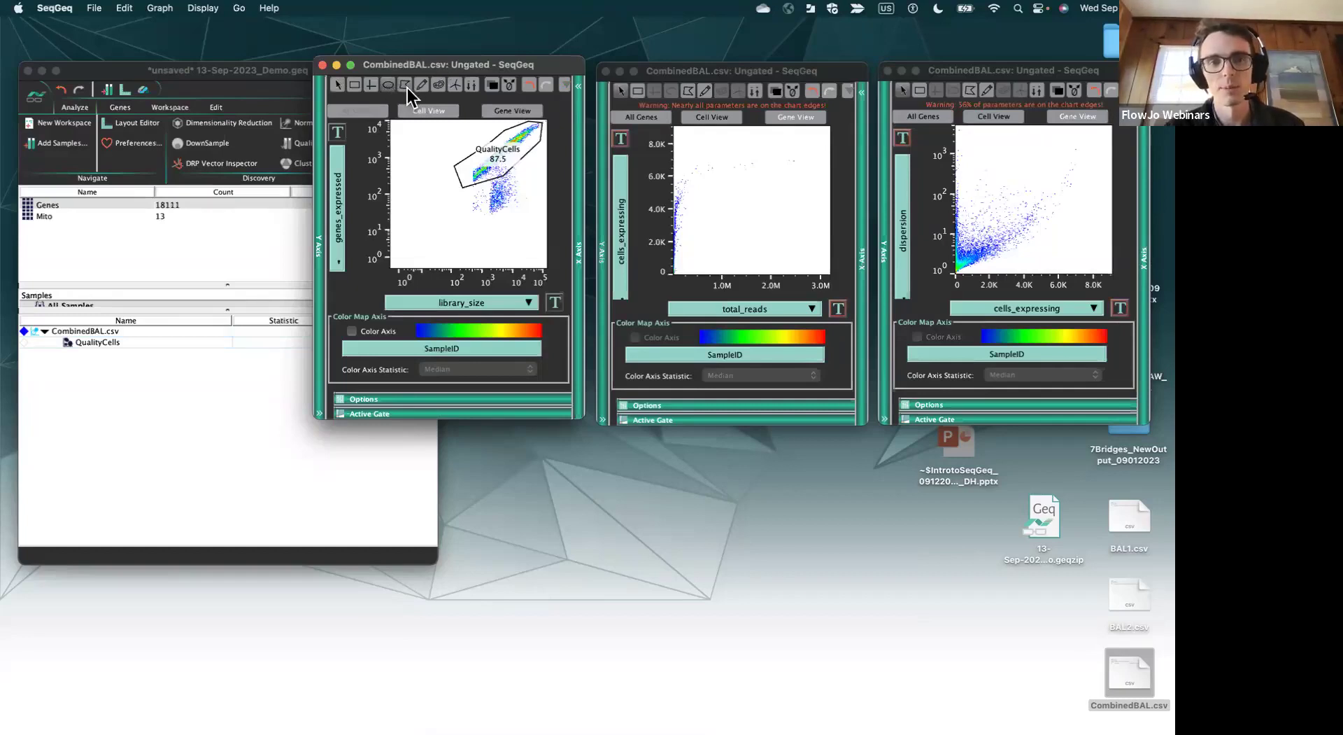
left_click(416, 222)
left_click(416, 247)
left_click(431, 247)
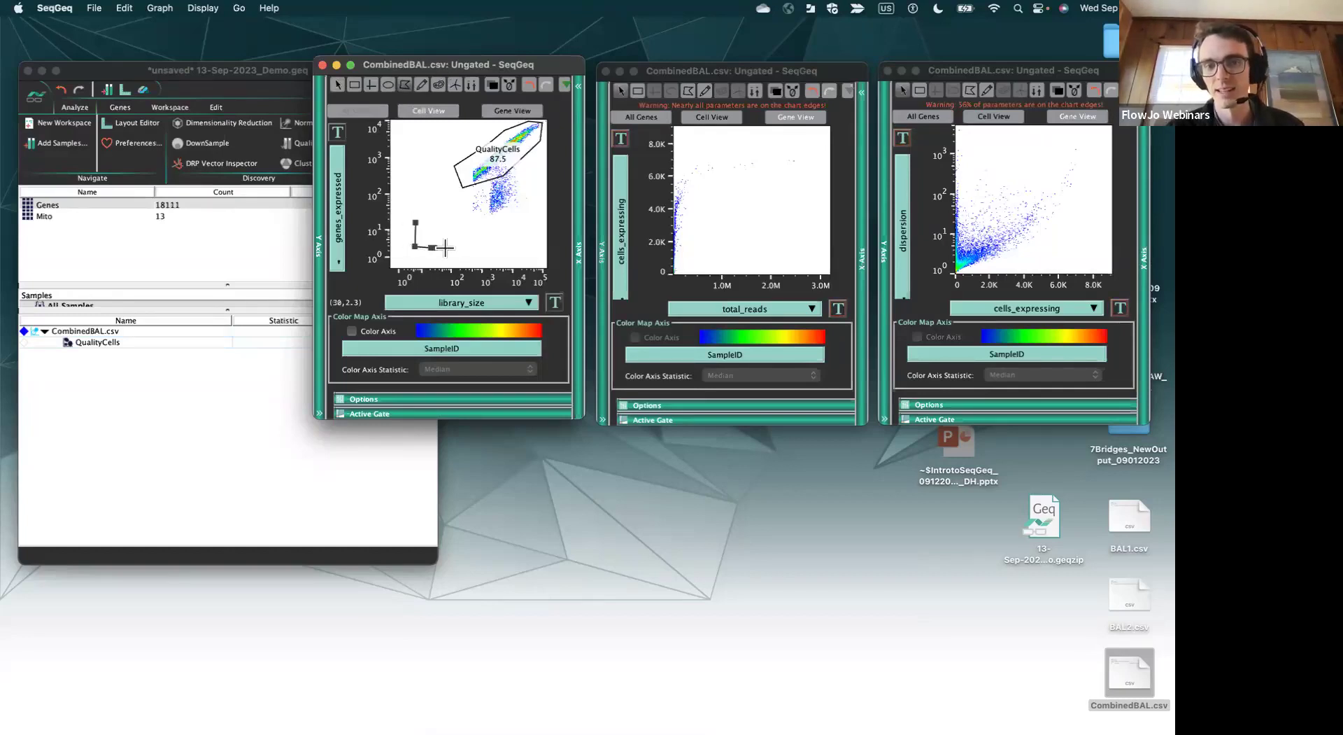
left_click(450, 247)
left_click(466, 241)
left_click(459, 230)
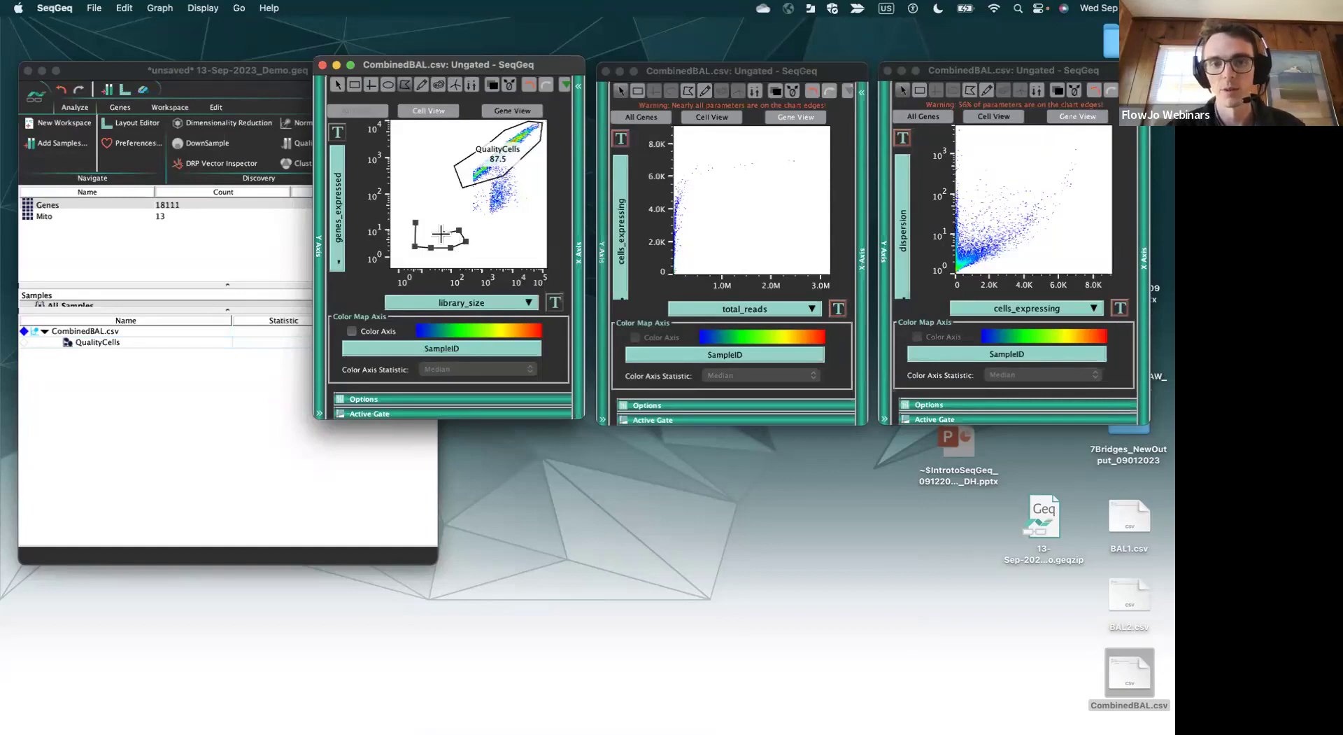
left_click(442, 232)
left_click(439, 218)
left_click(448, 212)
left_click(427, 203)
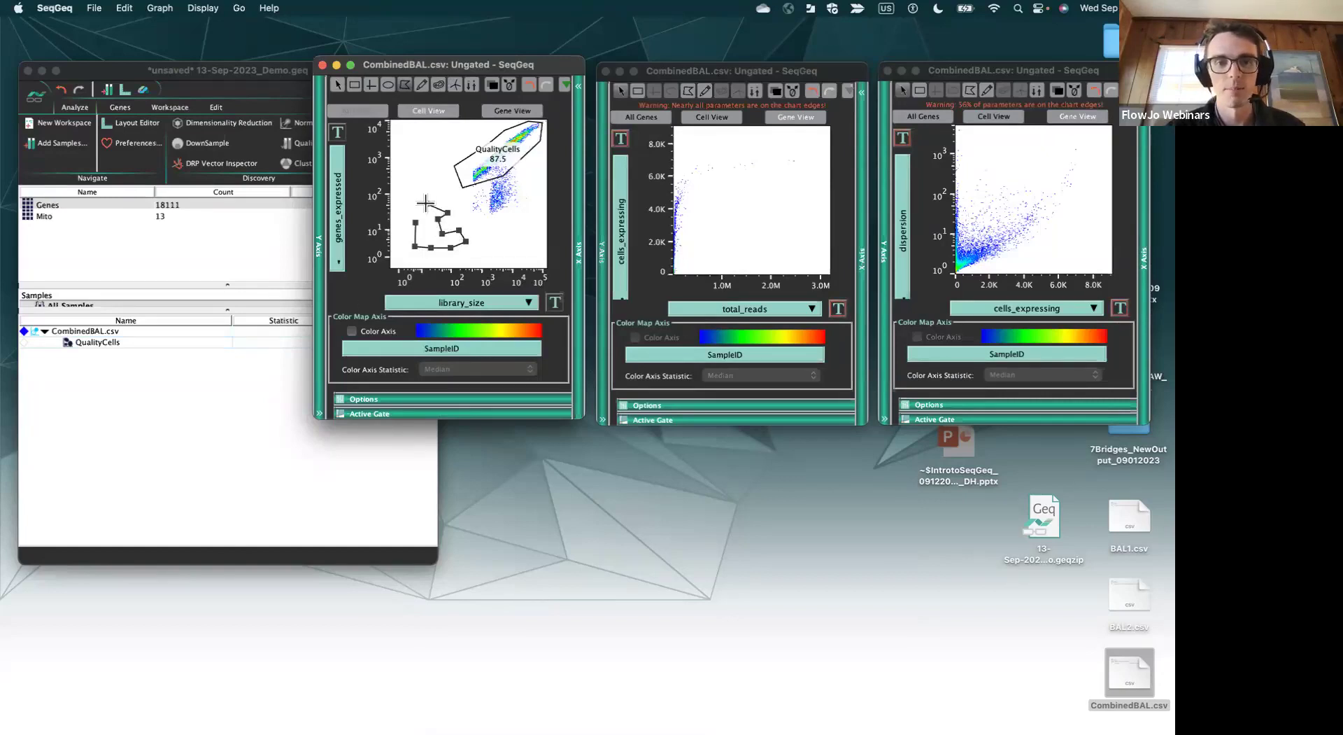
left_click(416, 222)
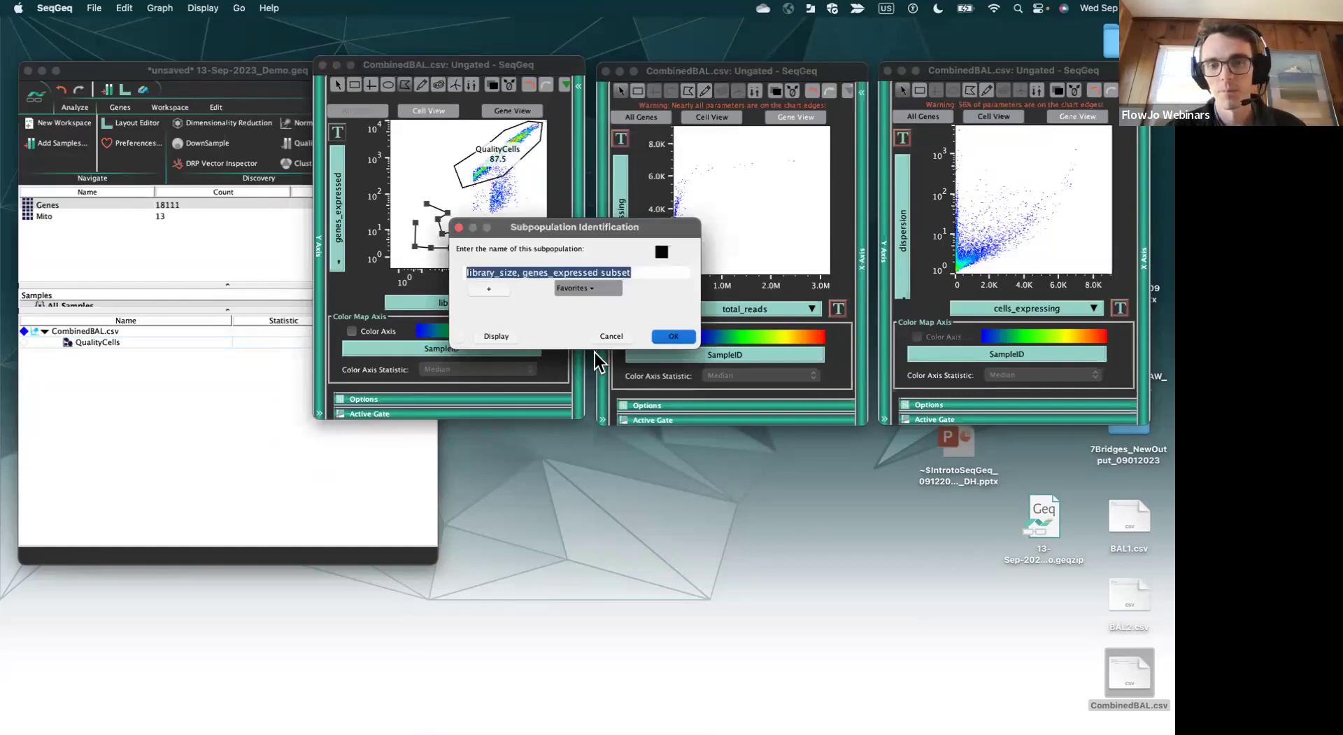
left_click(611, 340)
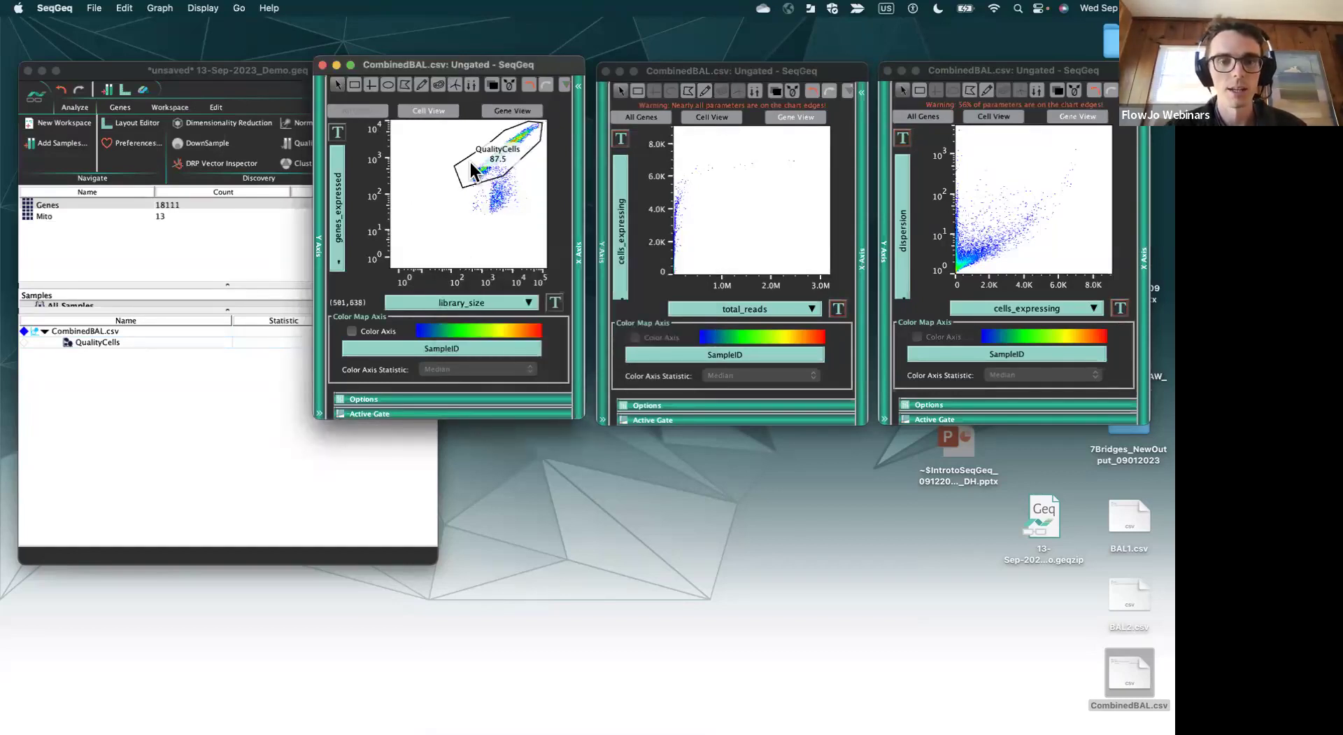
- Check the QualityCells subpopulation's percentage and cell count against its parent CombinedBAL.csv in the workspace
left_click(271, 394)
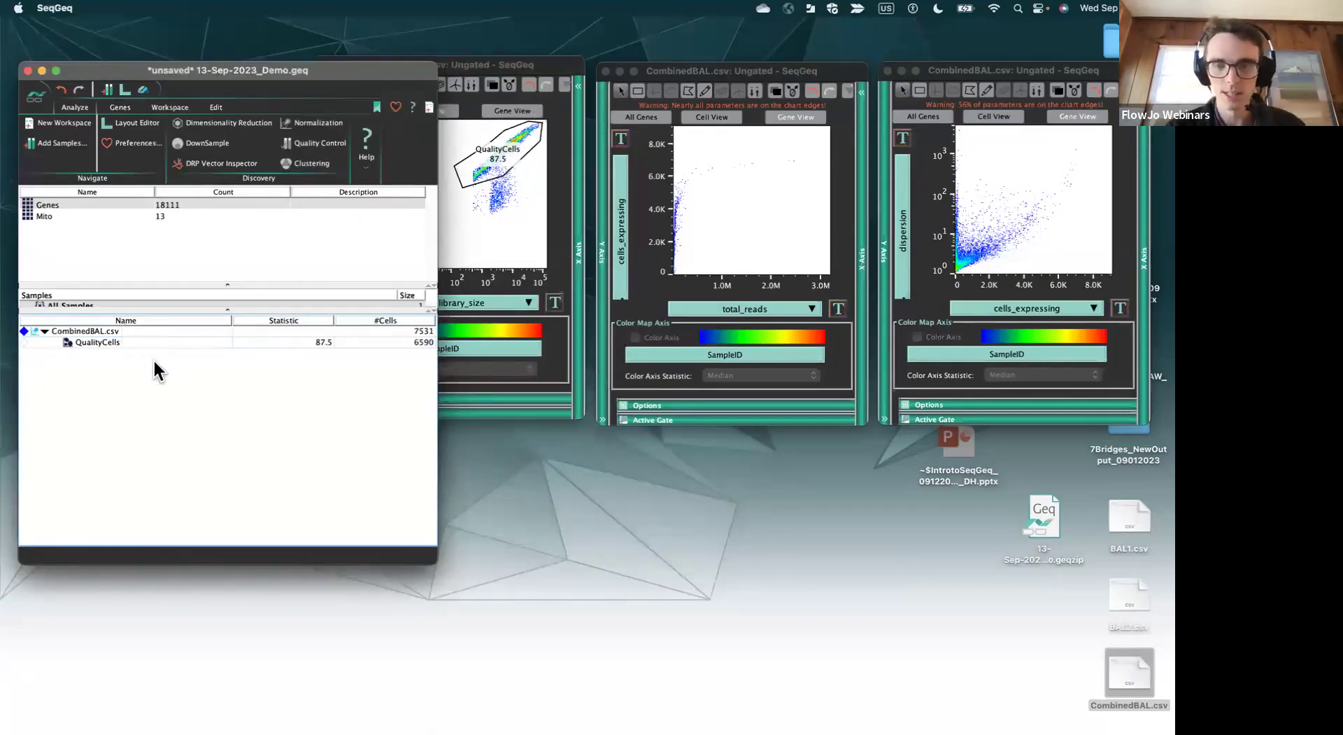
left_click(116, 330)
left_click(116, 341)
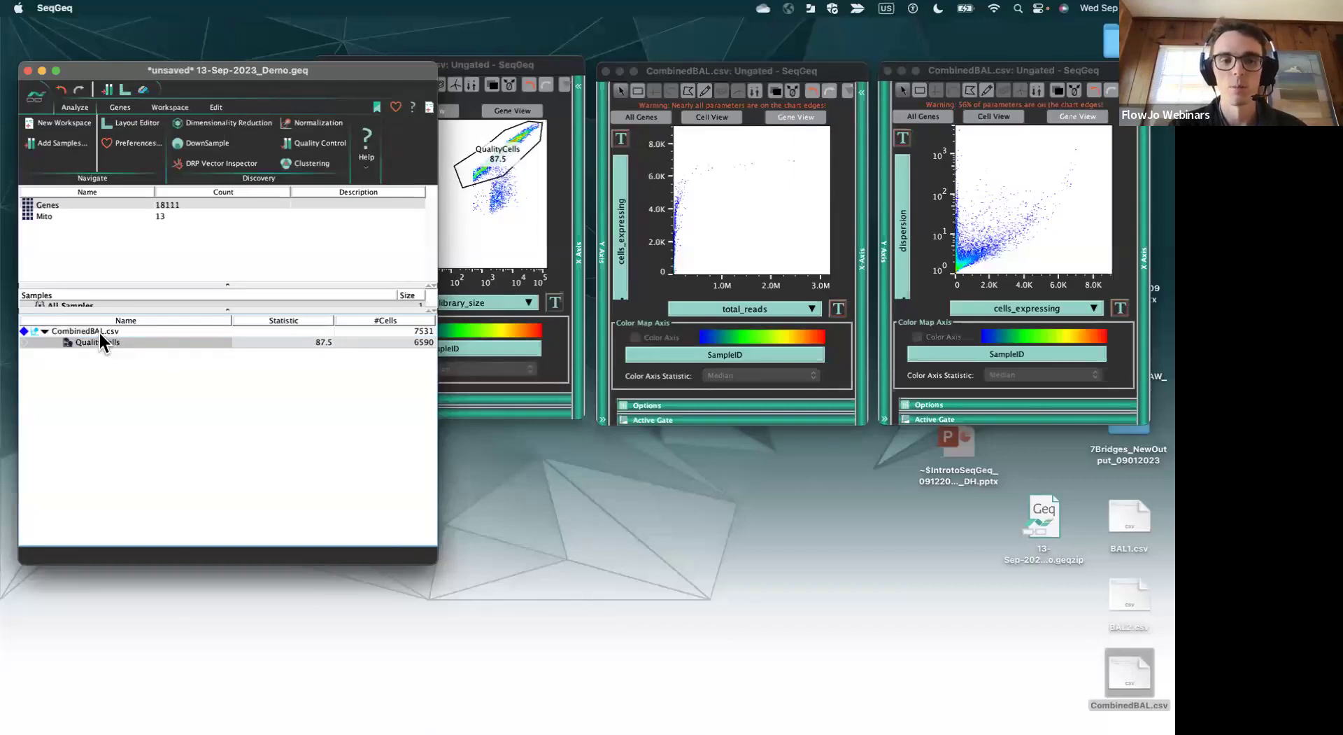
left_click(97, 330)
left_click(105, 342)
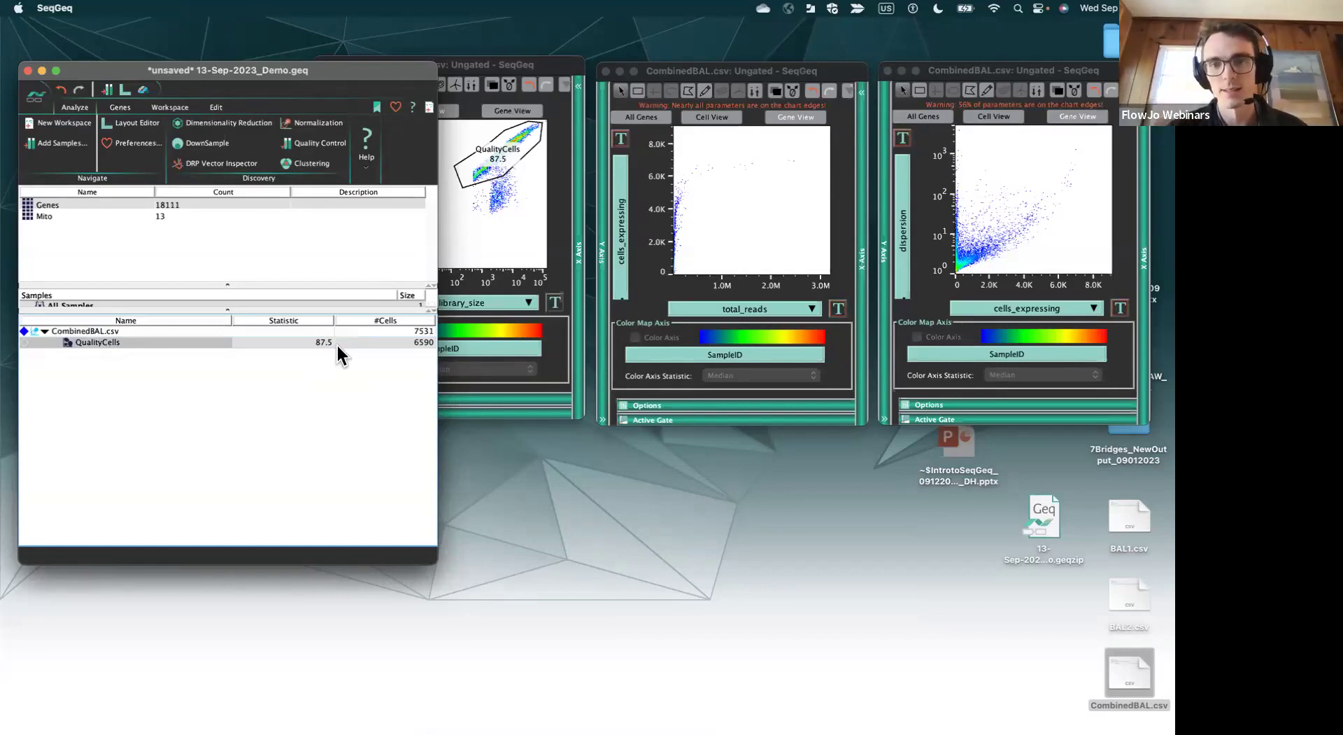
- Close the library_size cell view plot and move the two remaining gene view plots side by side next to the workspace
left_click(495, 84)
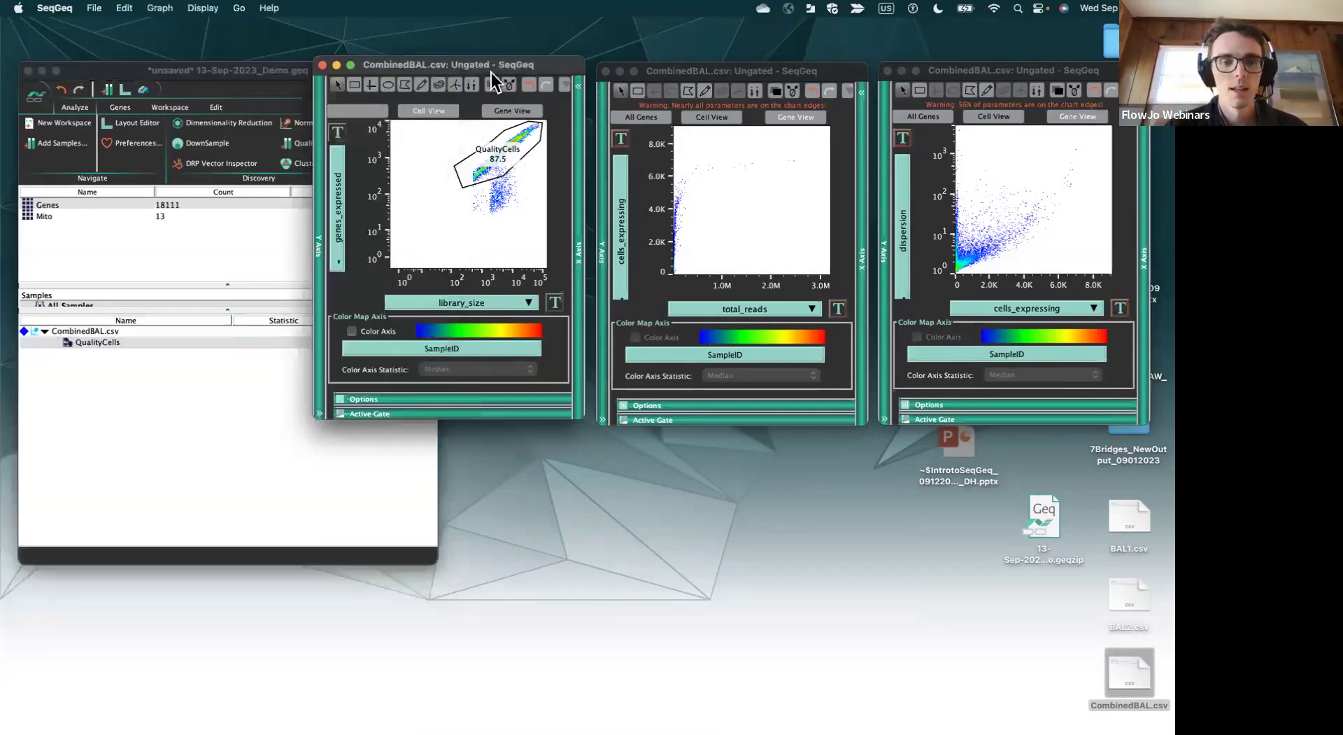
left_click(323, 65)
left_click_drag(765, 70, 600, 73)
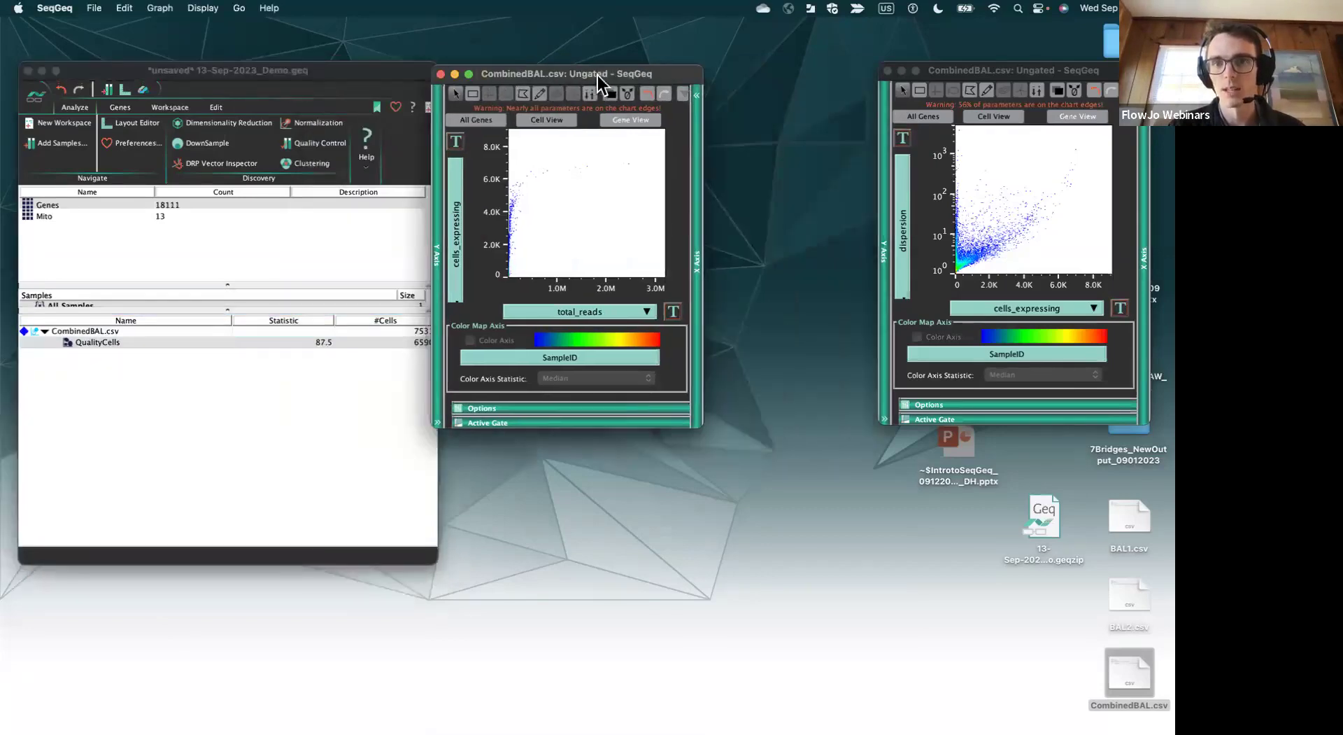
left_click_drag(1115, 74, 942, 77)
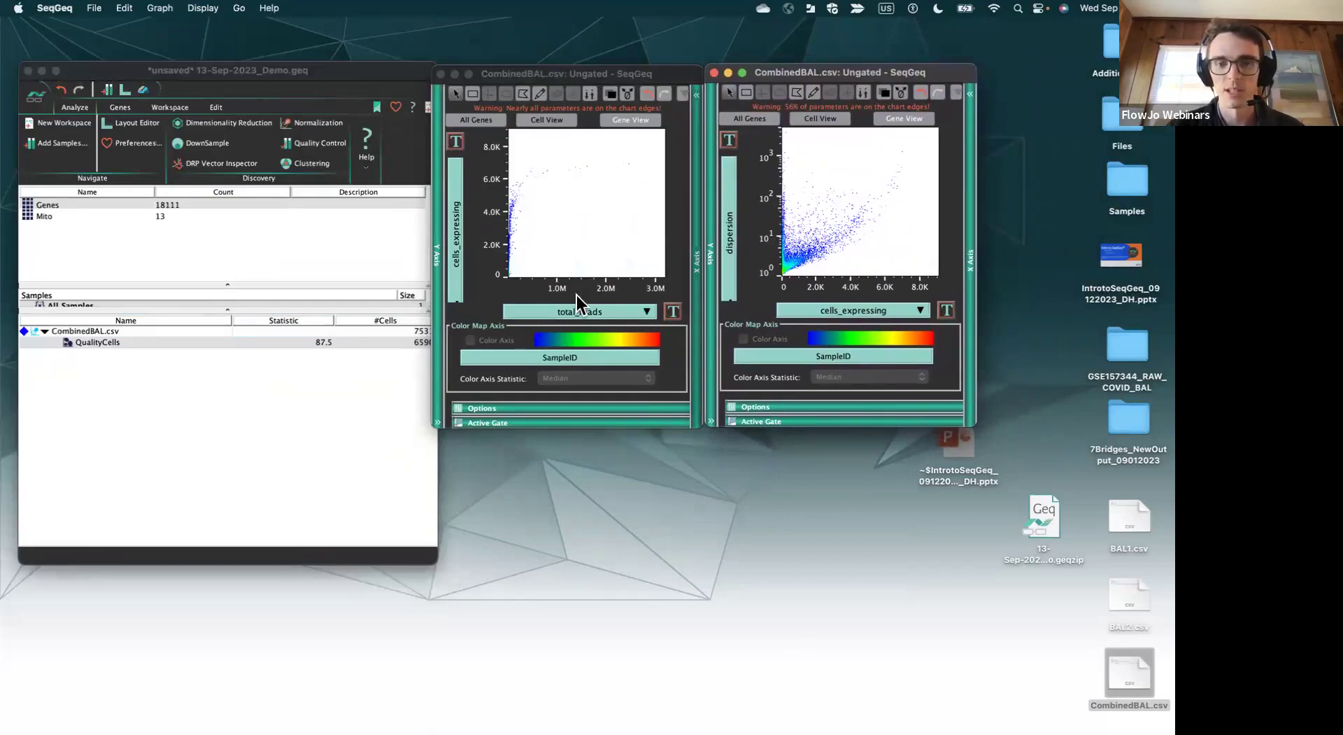
- Switch both the total_reads and cells_expressing axes of the first gene view plot to Log-Shift scaling
left_click(673, 312)
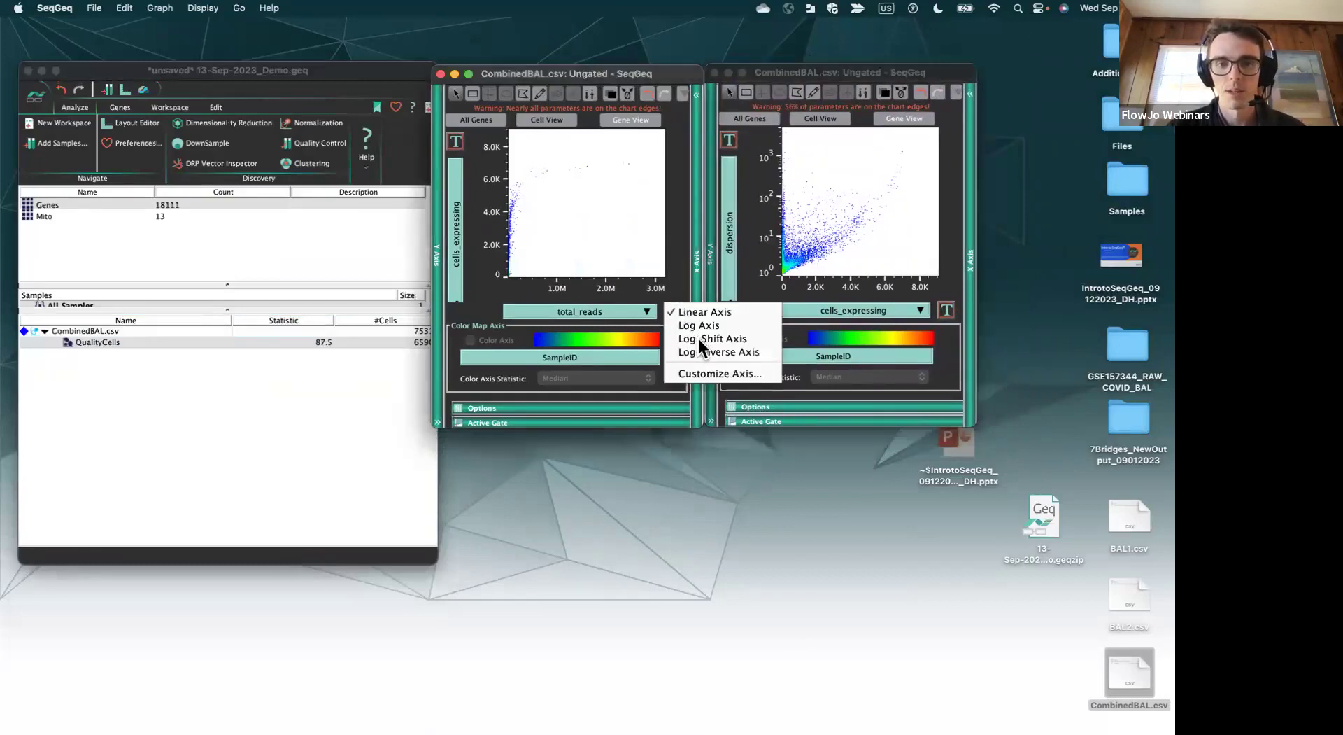
left_click(698, 336)
left_click(455, 140)
left_click(470, 171)
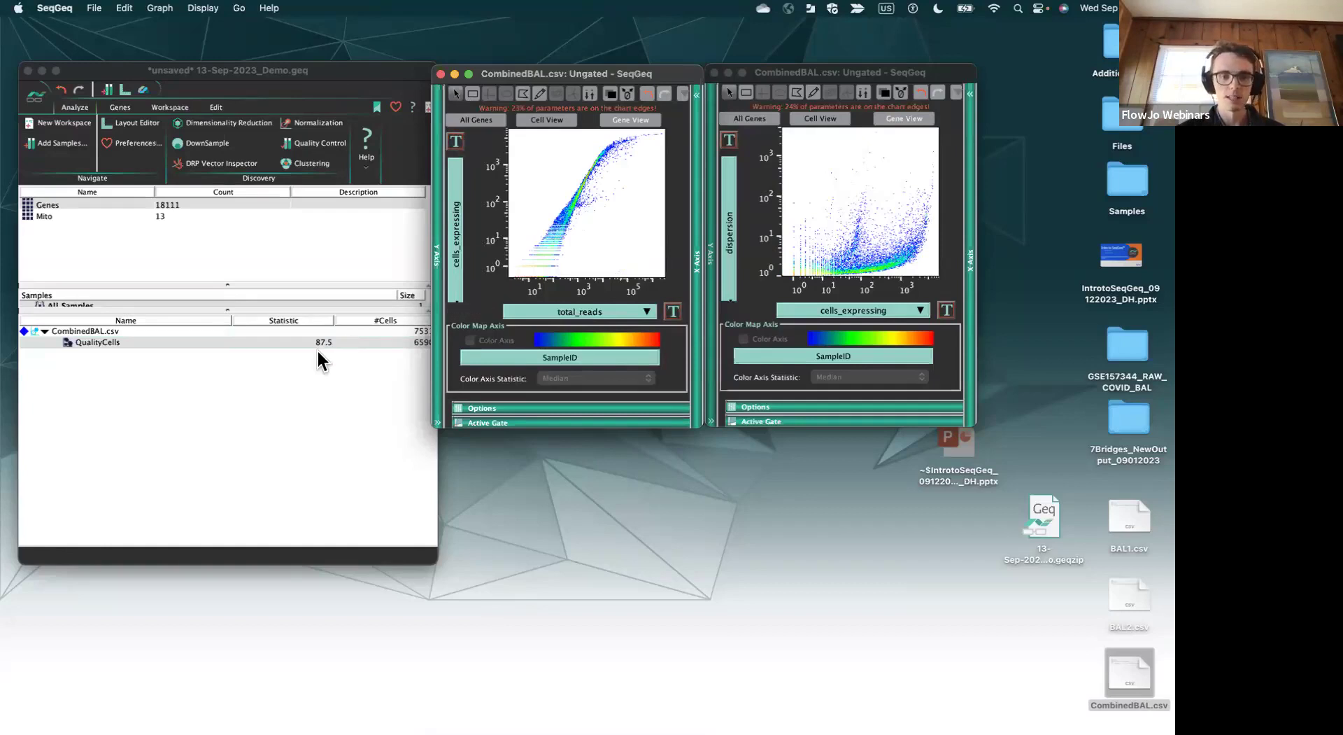
- Gate the genes above about 16 cells_expressing with a rectangle reaching the total_reads plot's upper-right corner, and save it as QualityGenes
left_click(349, 404)
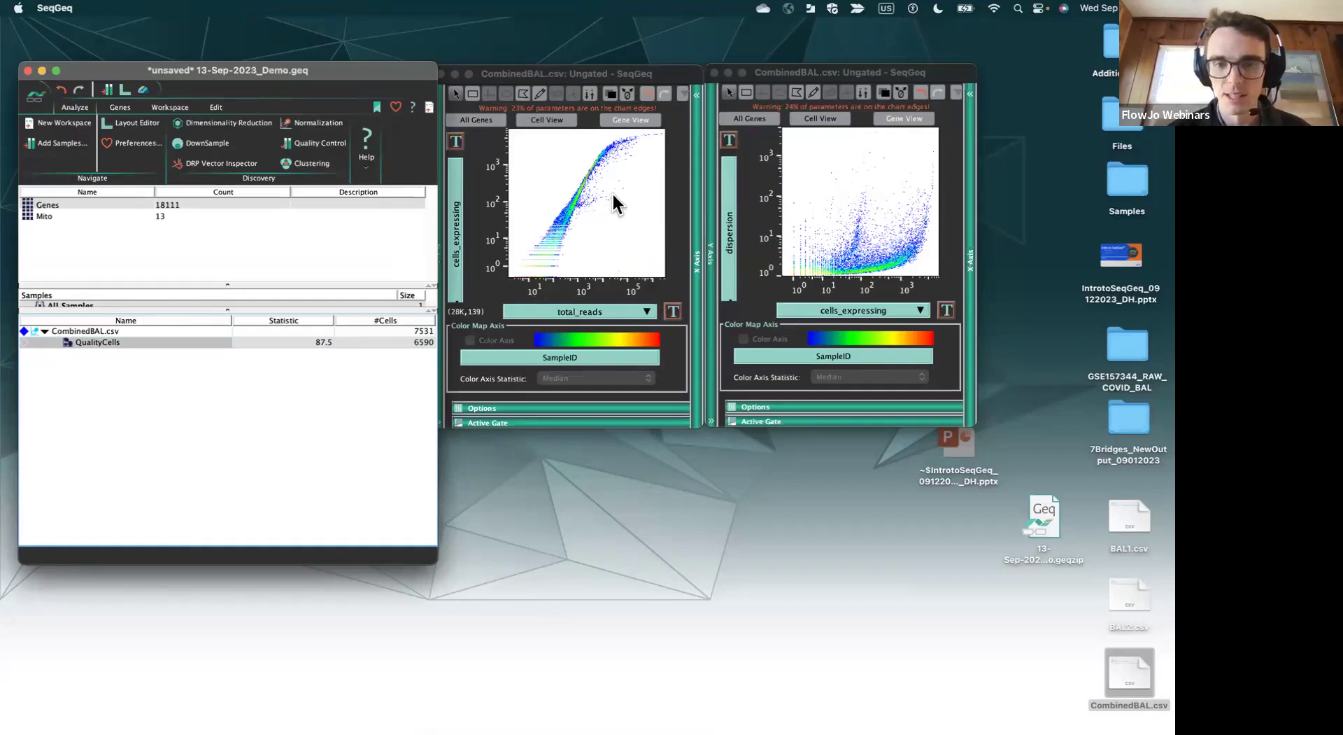
mouse_move(613, 196)
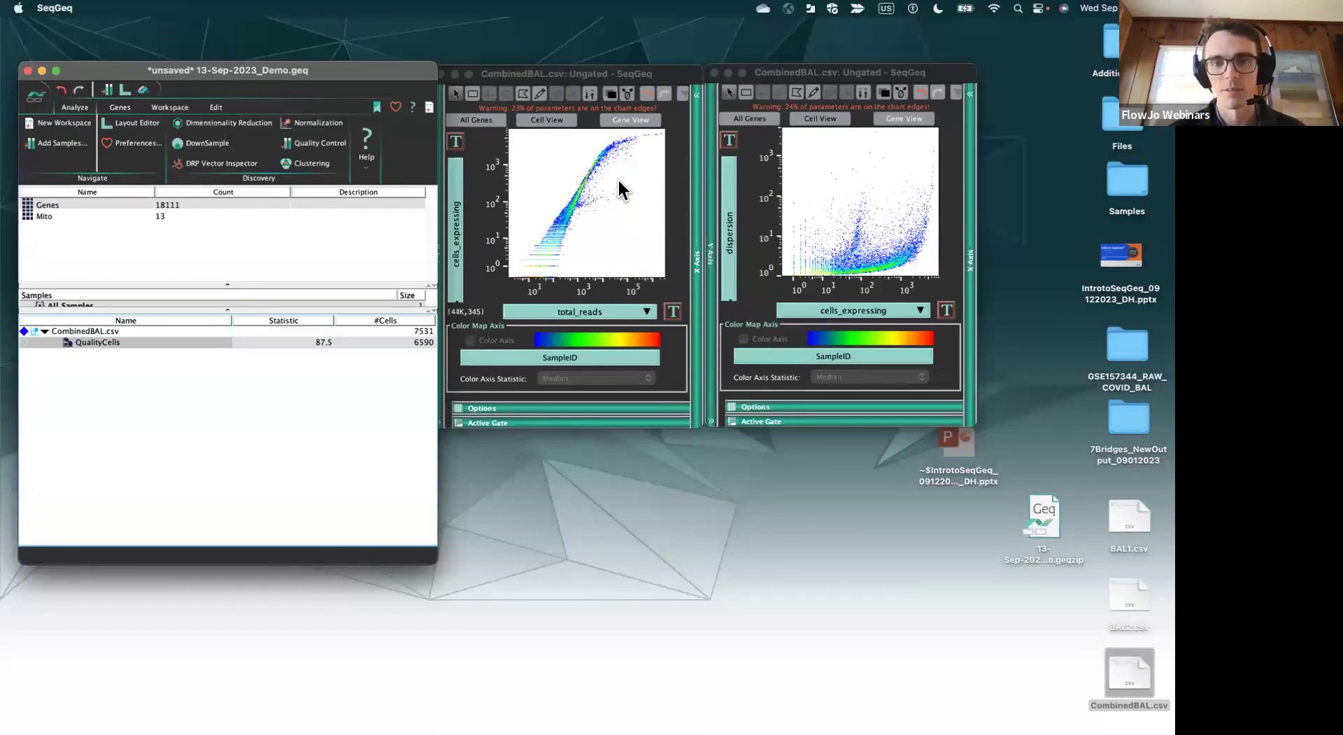
mouse_move(630, 155)
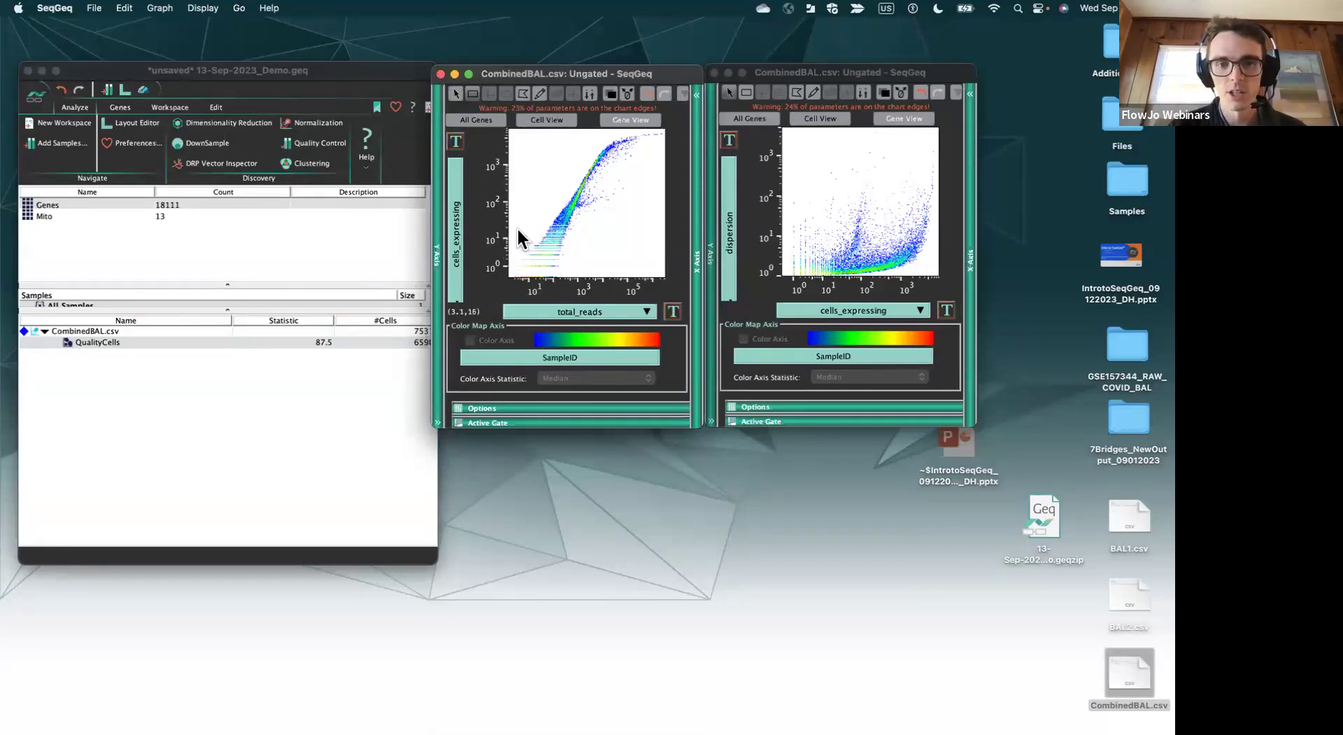
left_click_drag(518, 231, 665, 128)
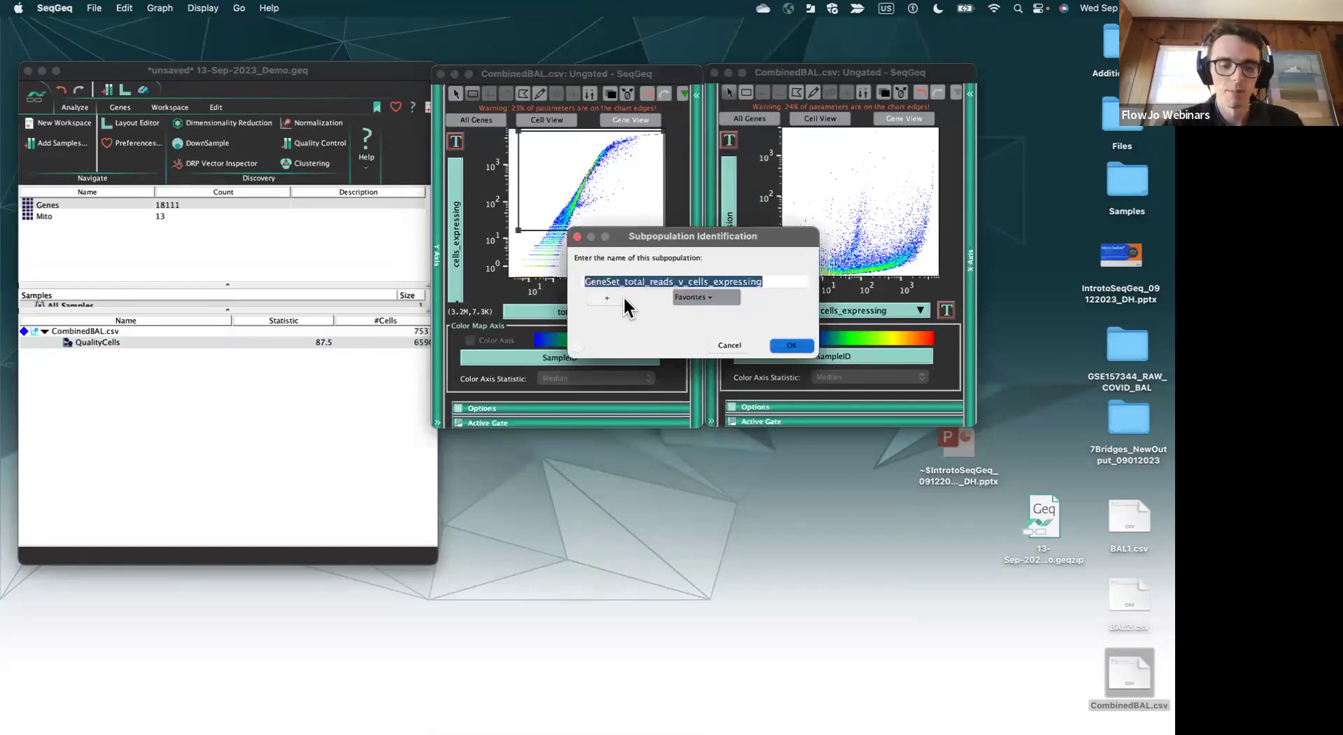
type("Quality")
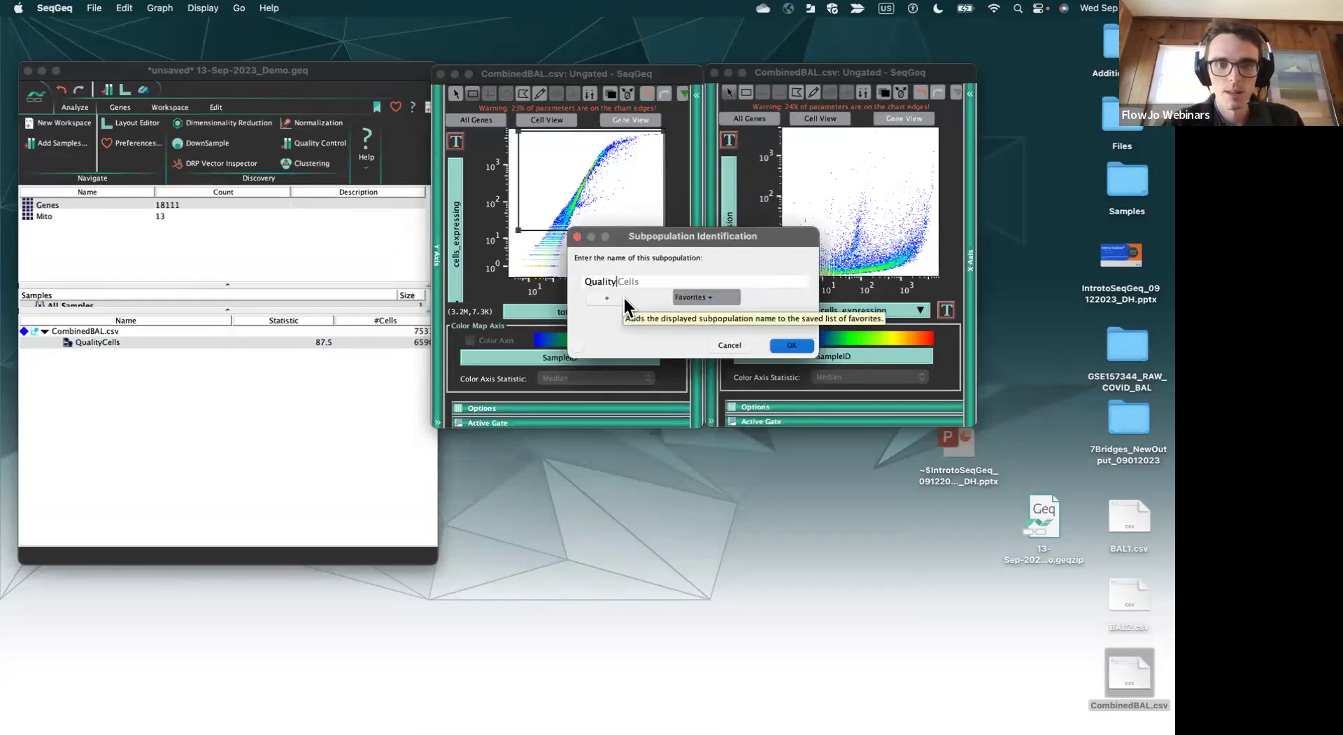
type("Genes")
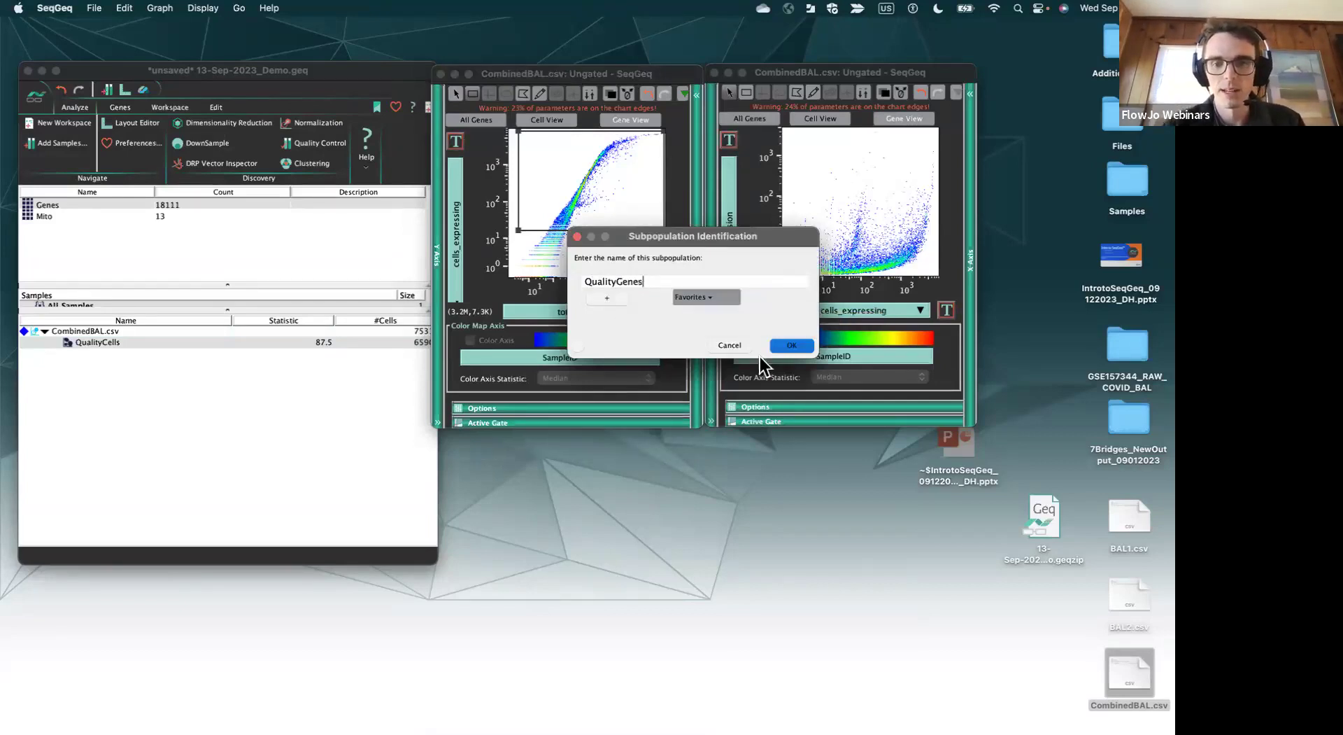
left_click(782, 347)
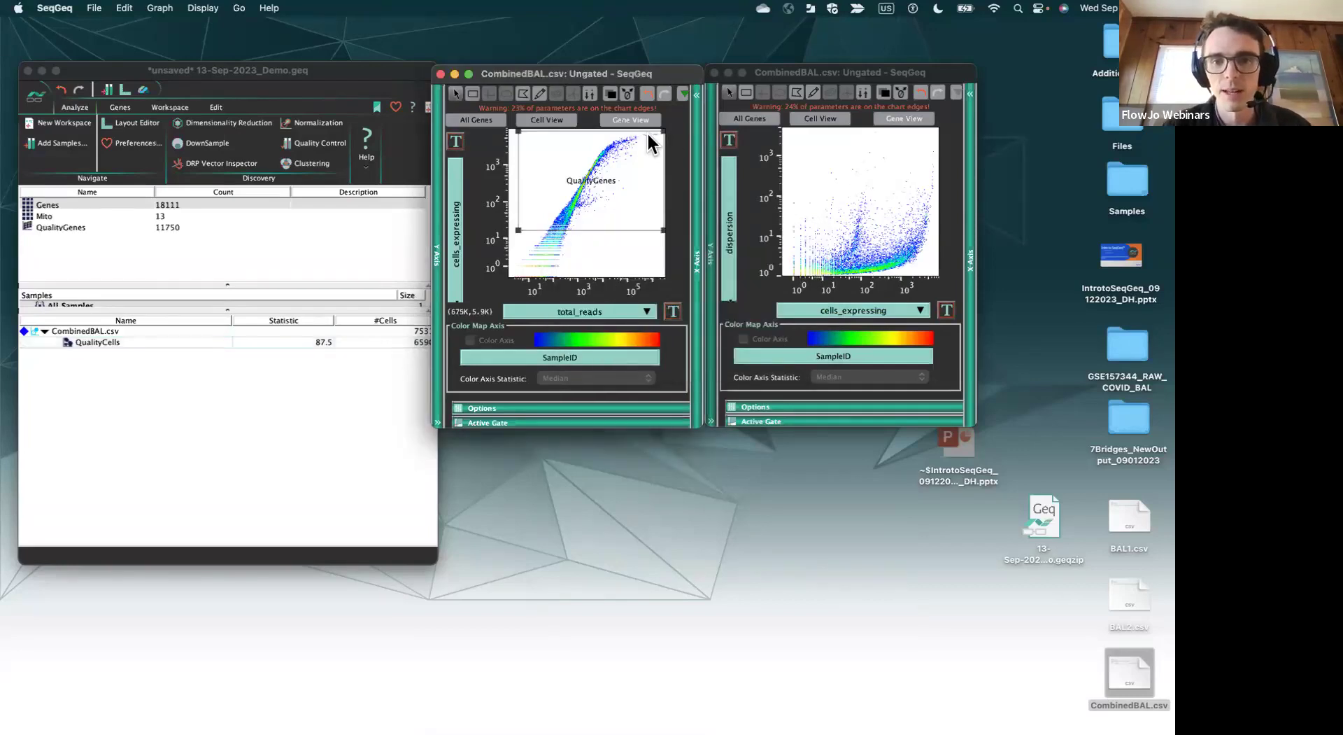
- Inspect the attributes and gene list of the QualityGenes gene set, then close the inspector and dismiss the error report
mouse_move(652, 135)
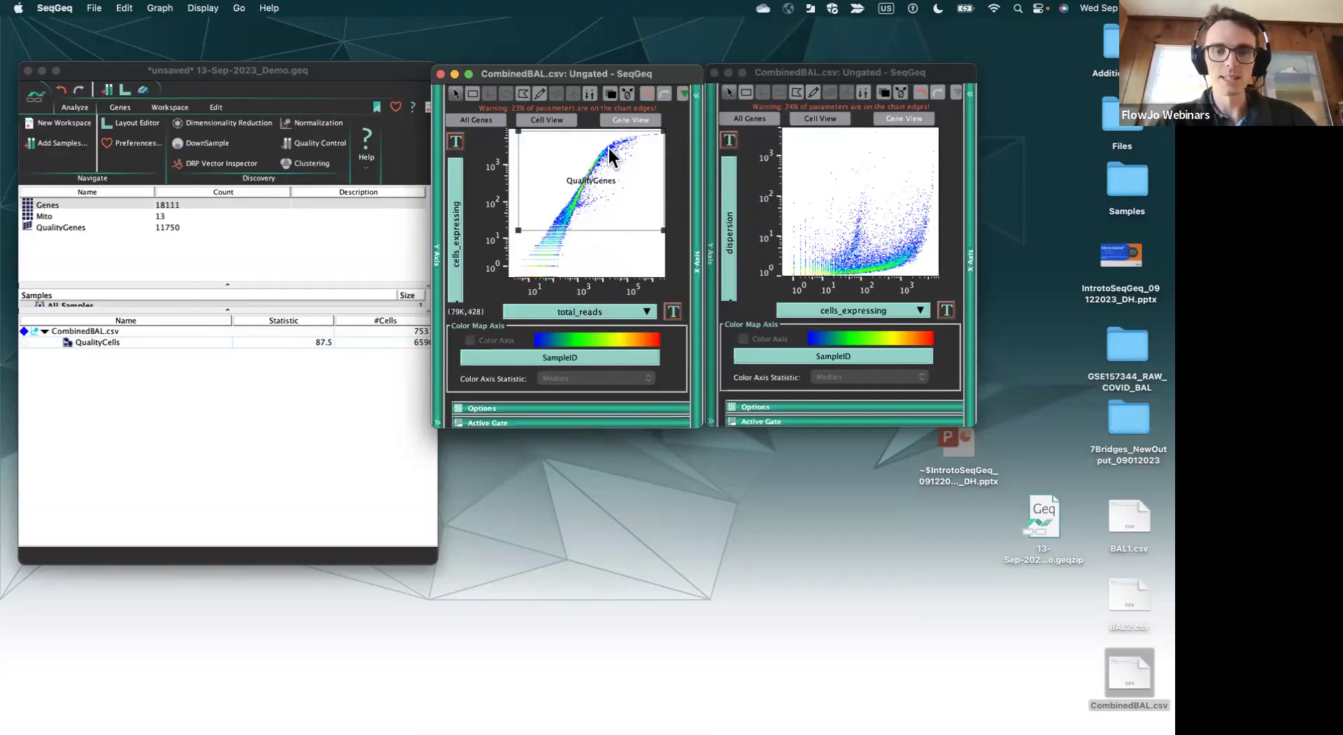
left_click(260, 363)
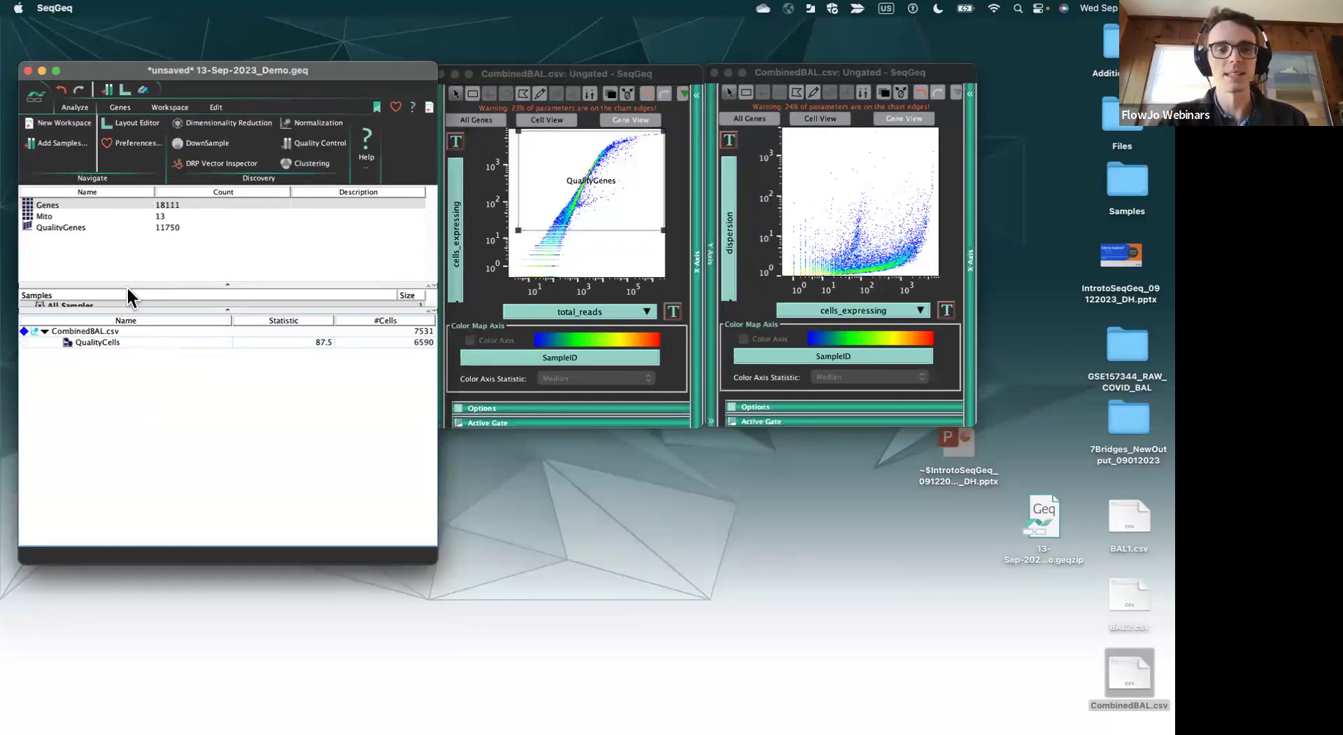
left_click(77, 226)
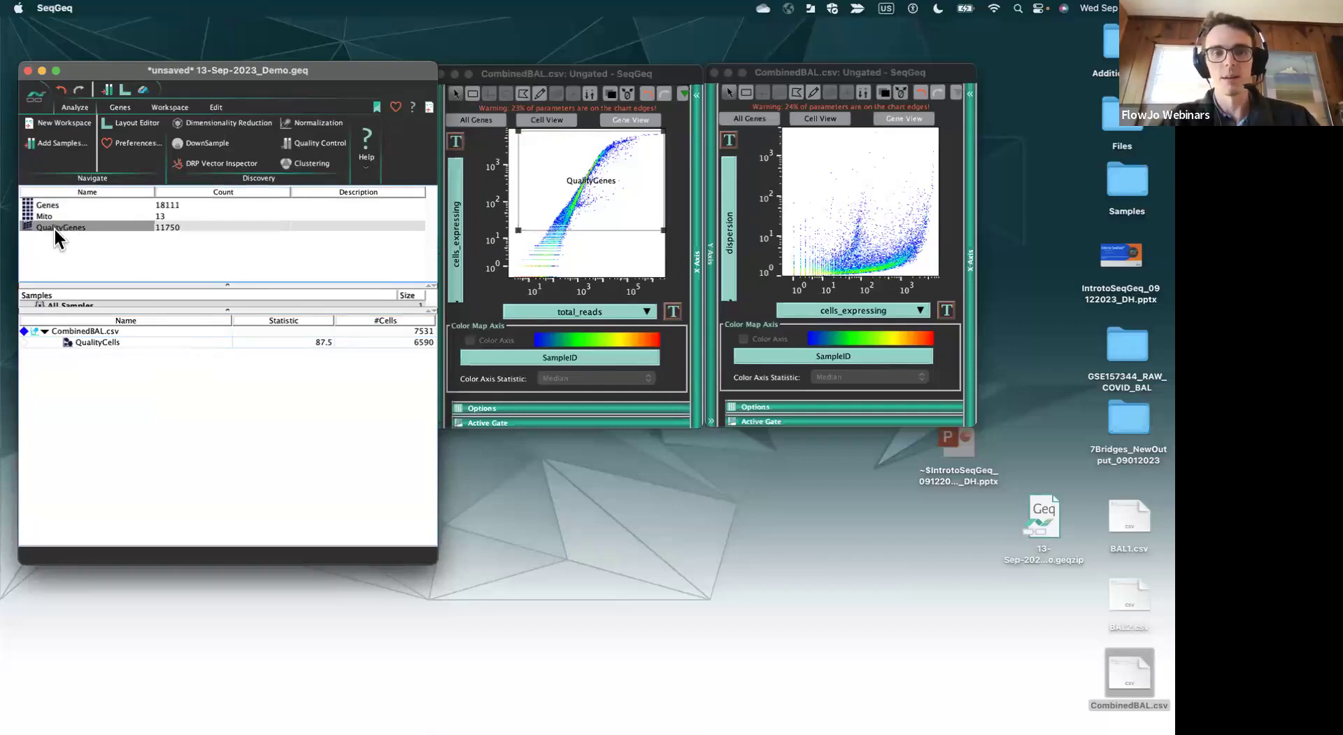
double_click(53, 227)
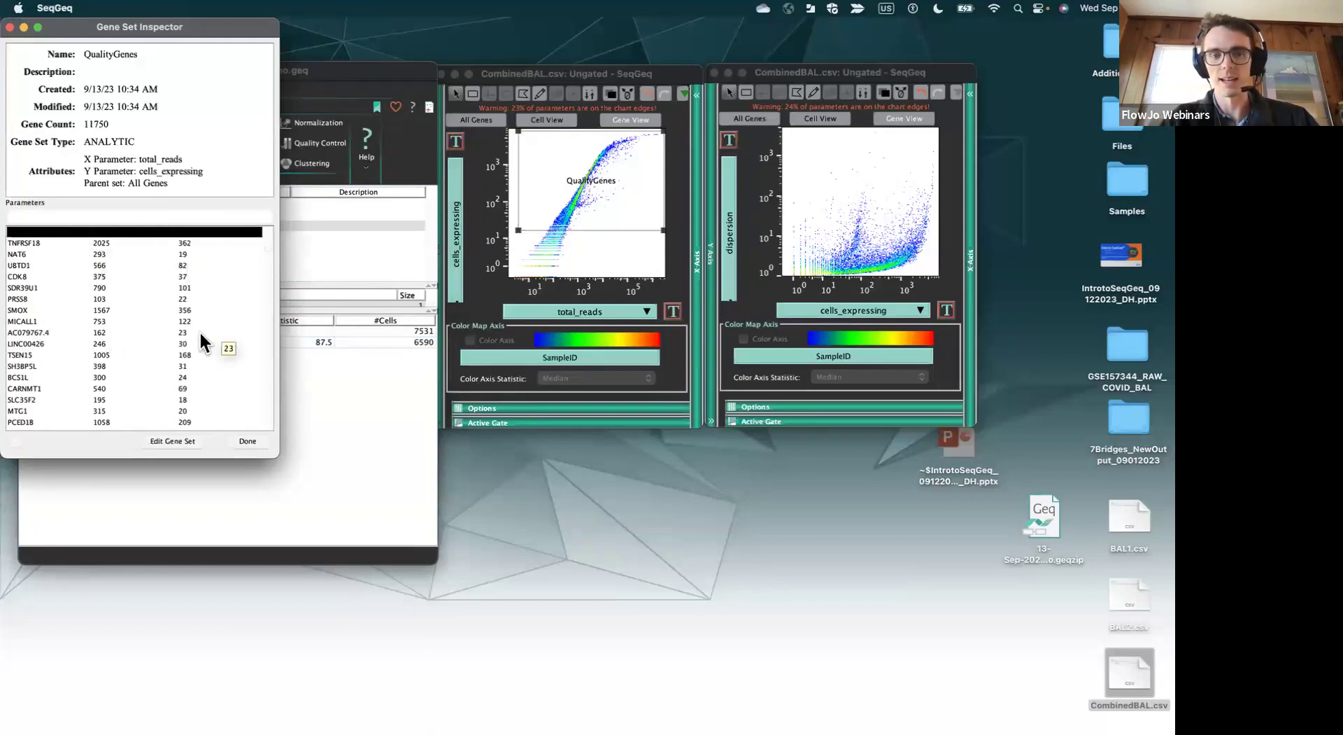
left_click(11, 29)
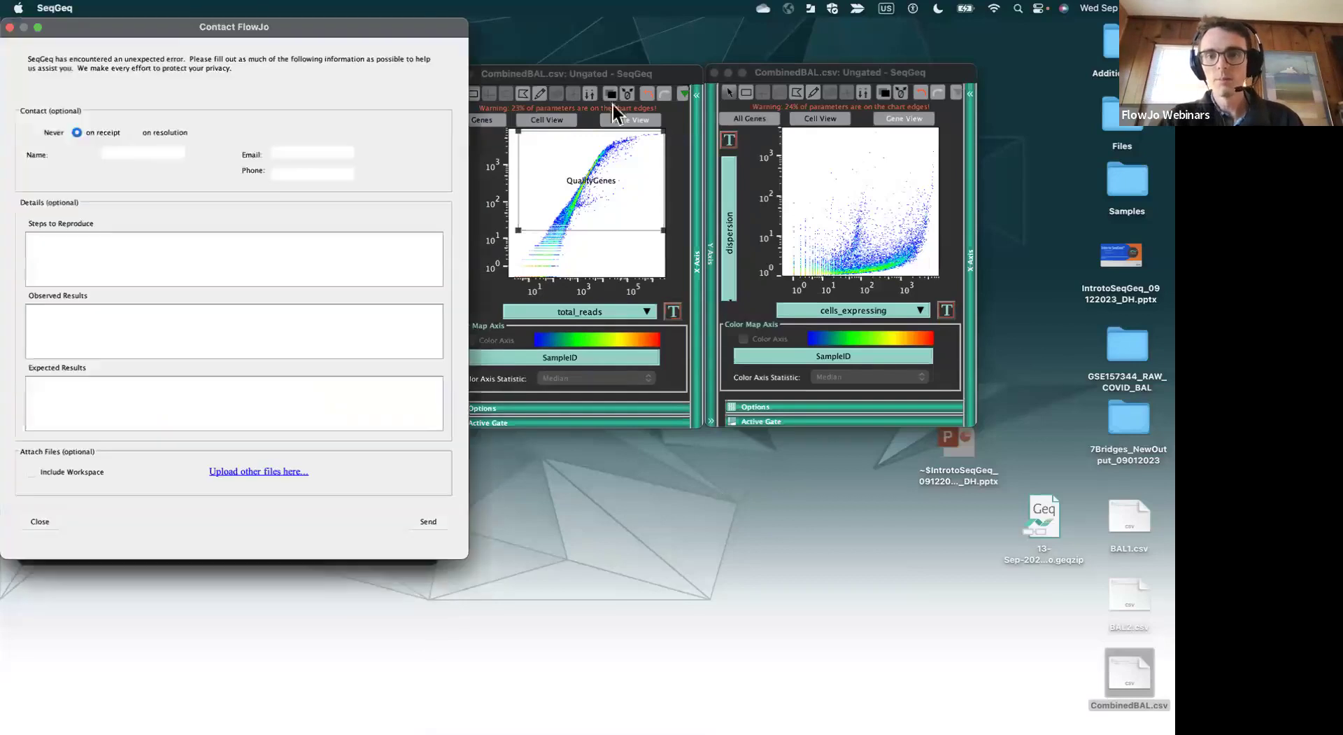
left_click(40, 522)
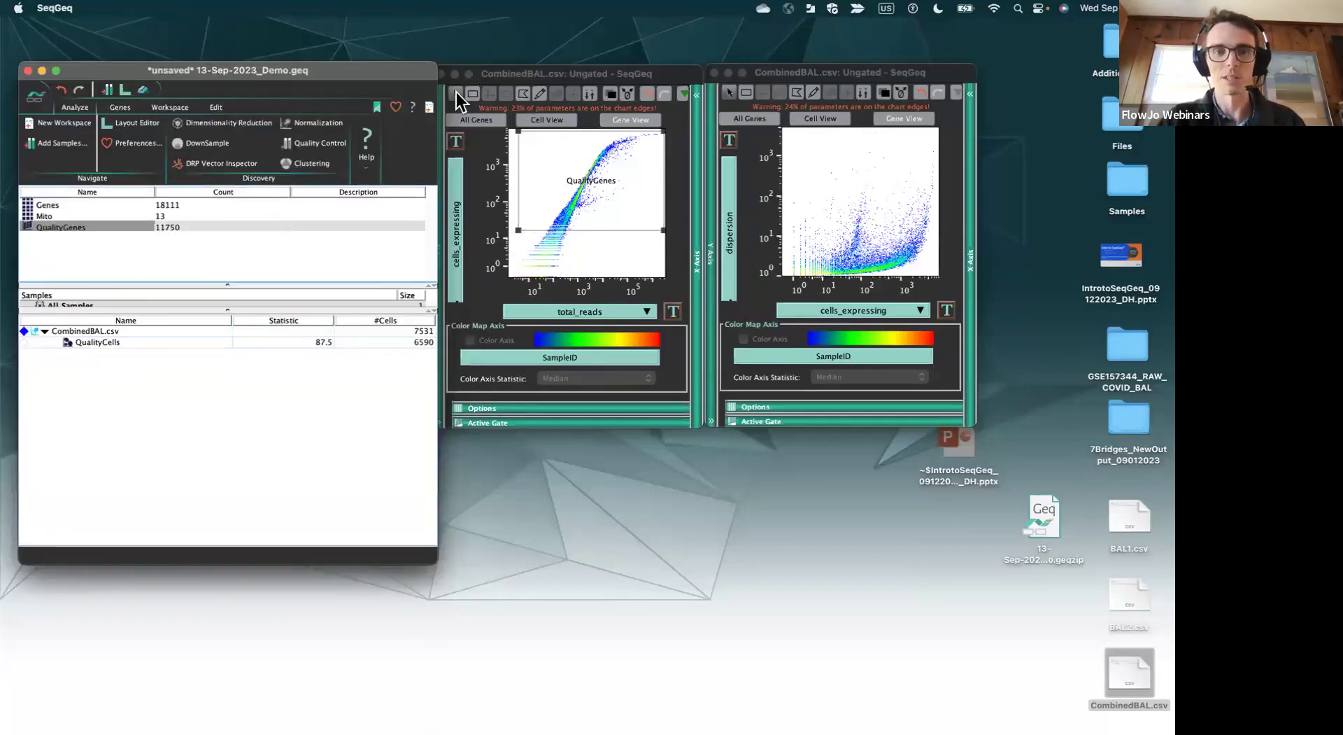
- Close the total_reads plot and move the dispersion versus cells_expressing plot next to the workspace
left_click(515, 68)
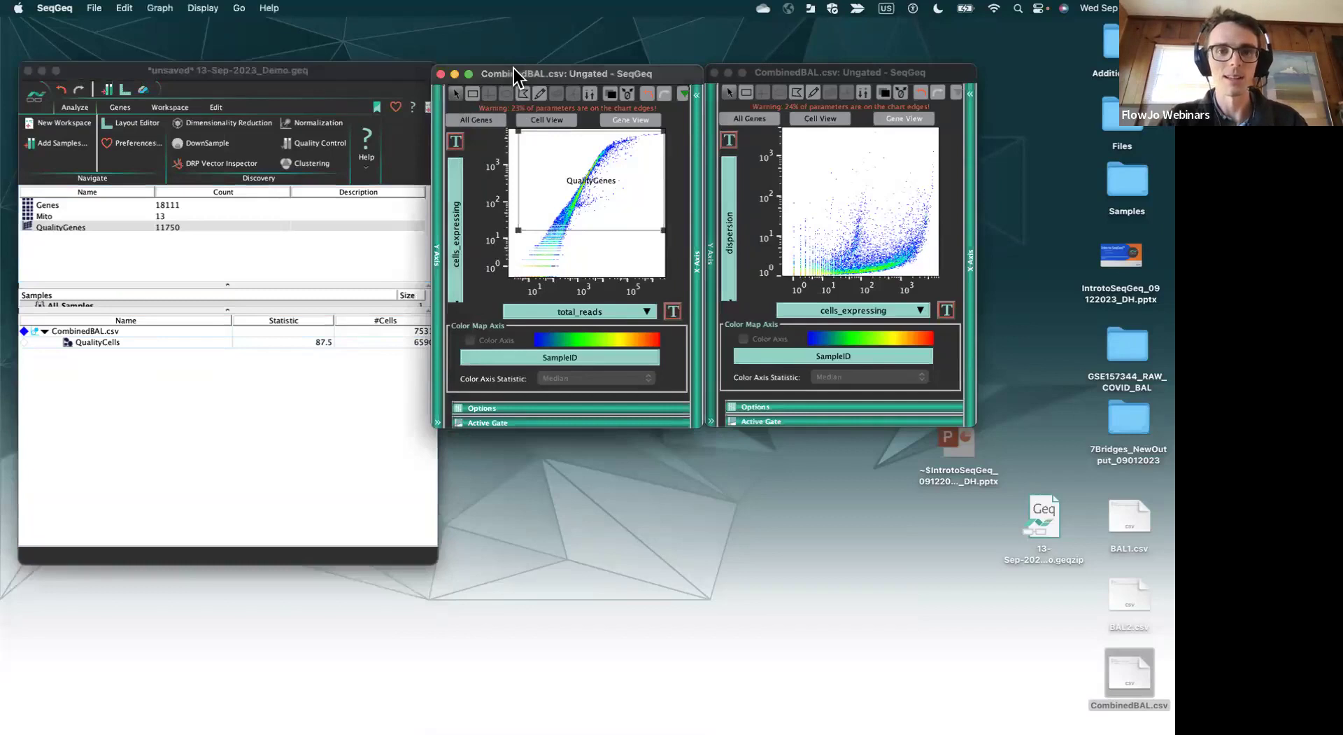
left_click(440, 74)
left_click(813, 68)
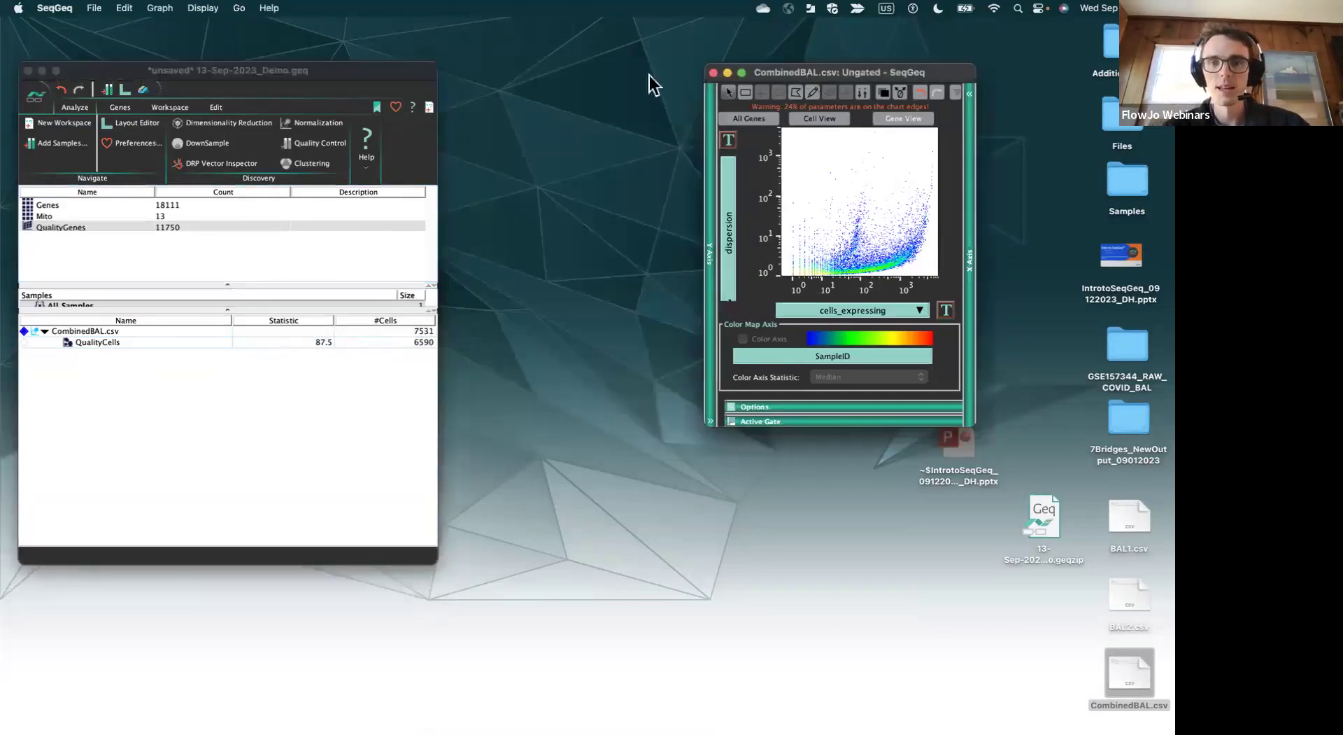
left_click_drag(650, 75, 555, 86)
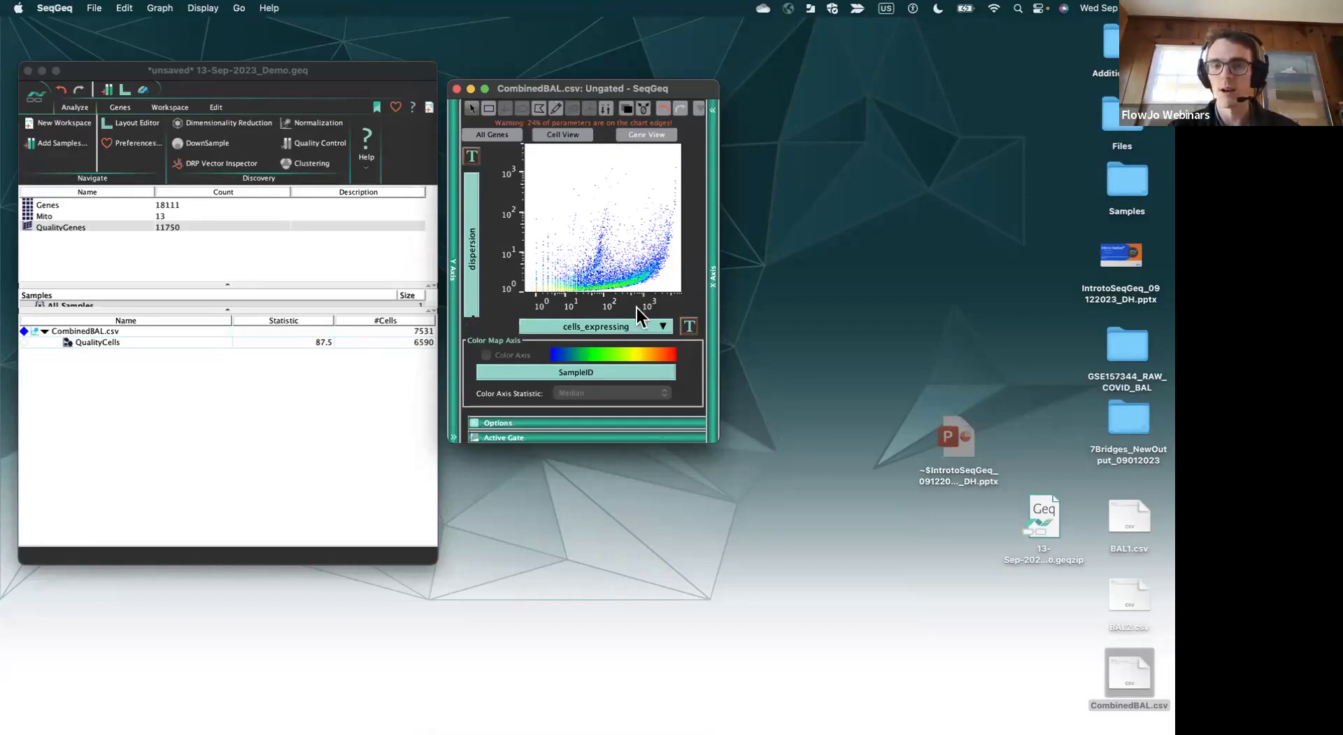
- Restrict the dispersion versus cells_expressing plot from all genes to the QualityGenes gene set
left_click(494, 136)
left_click(455, 259)
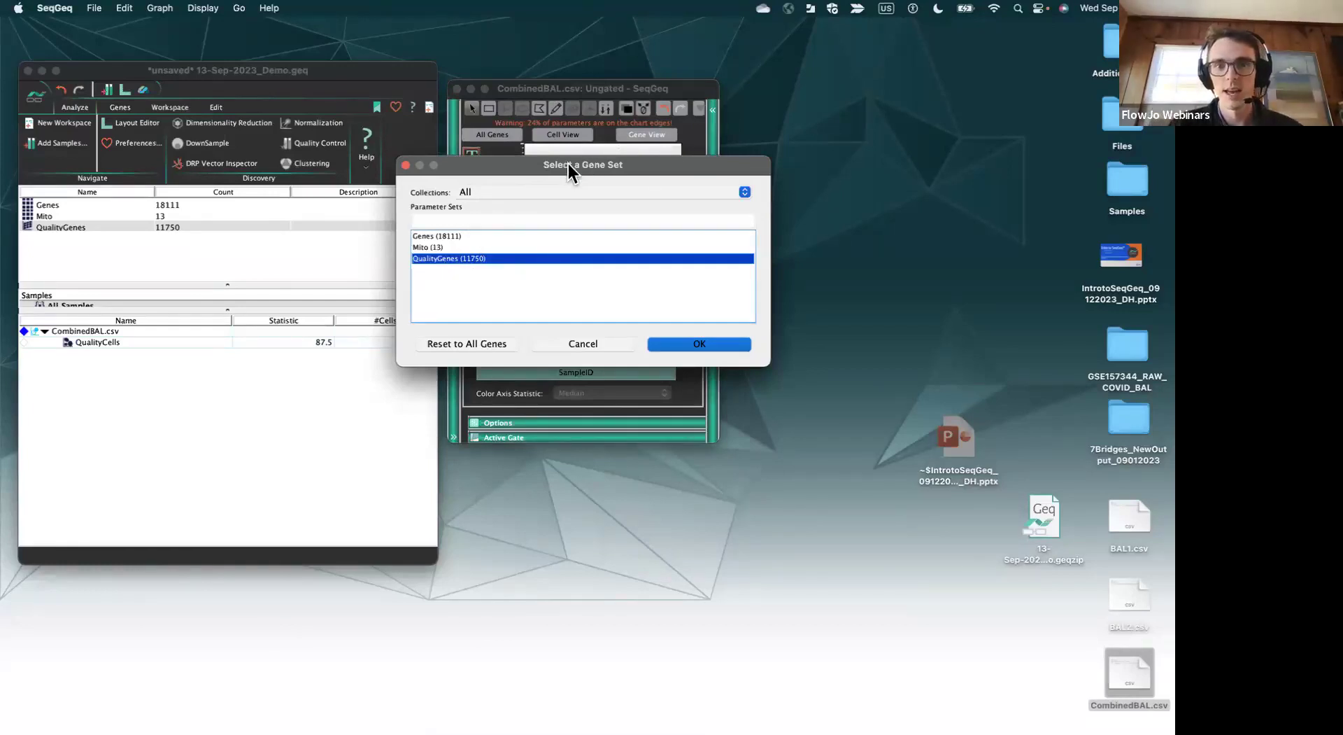
left_click_drag(568, 164, 906, 182)
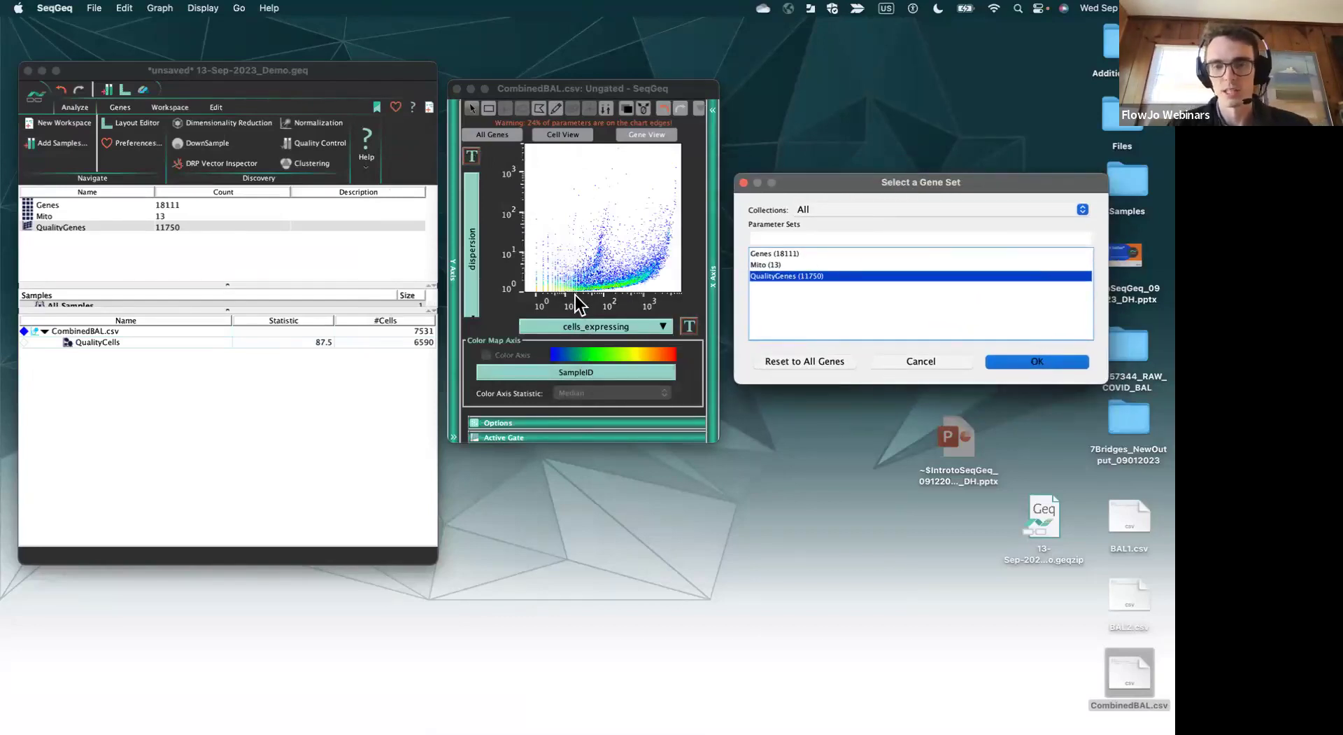
left_click(1014, 362)
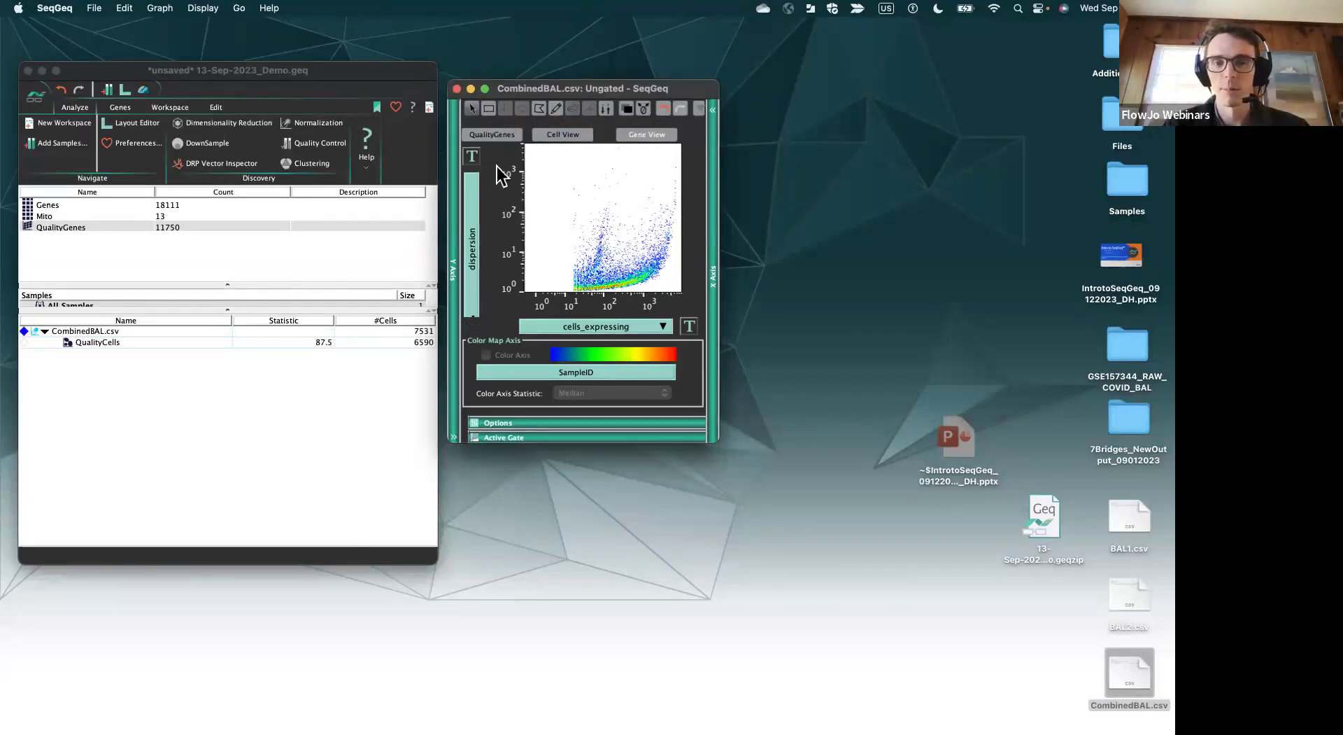
- Display the QualityGenes dispersion versus cells_expressing plot with large dots and place its window beside the workspace
left_click(201, 8)
left_click(207, 42)
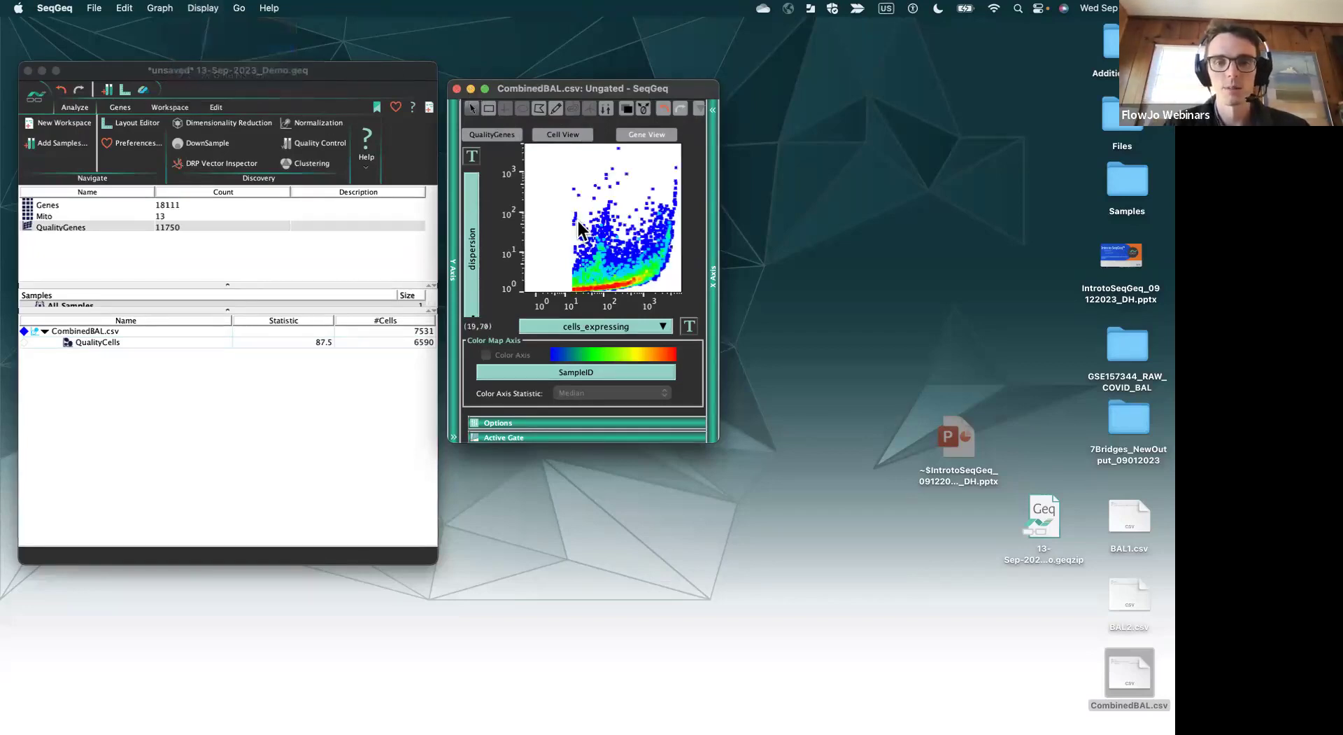
left_click_drag(534, 87, 526, 84)
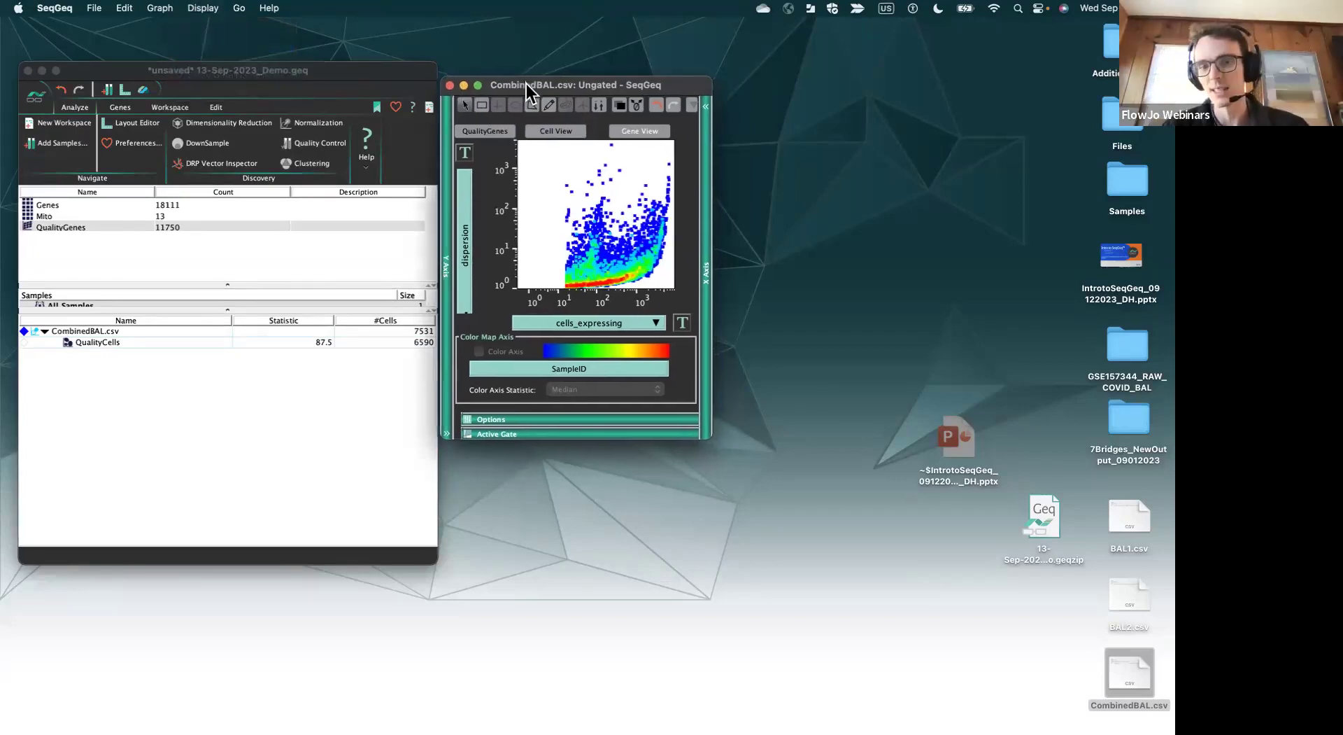
left_click(210, 9)
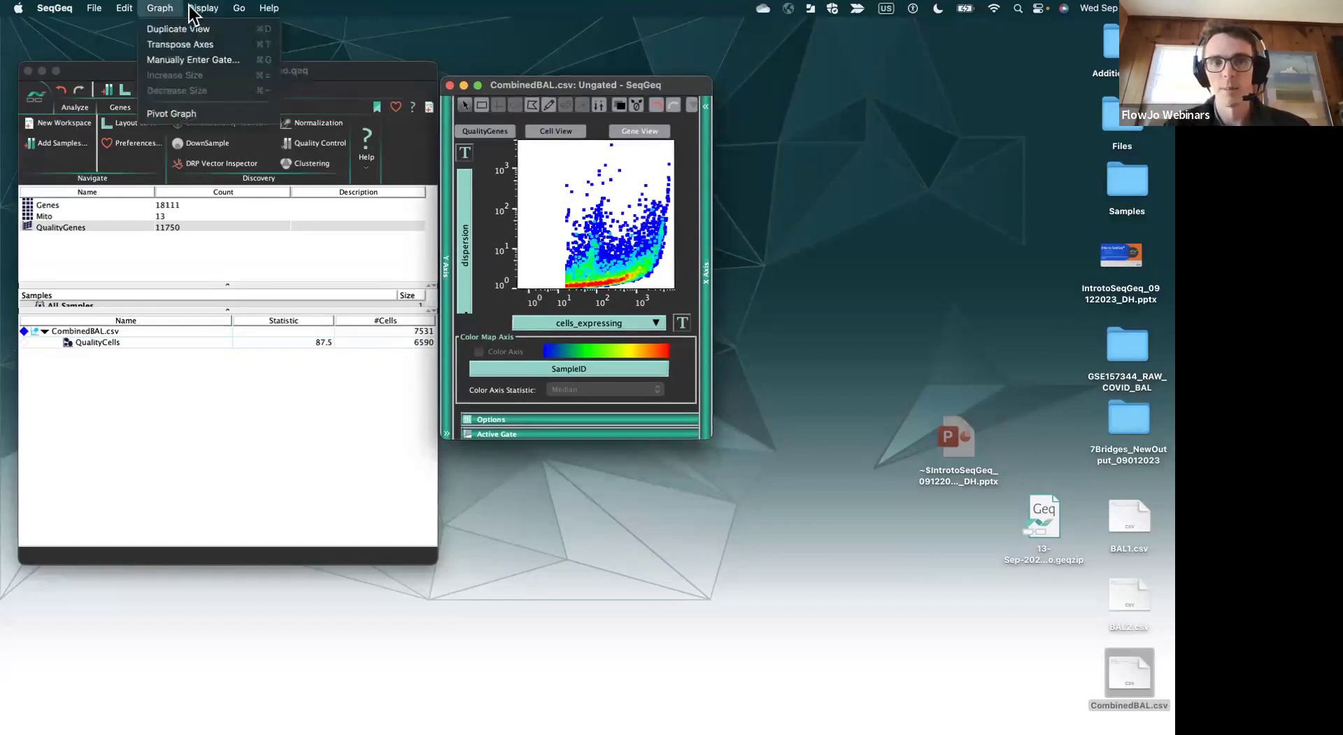
left_click(545, 90)
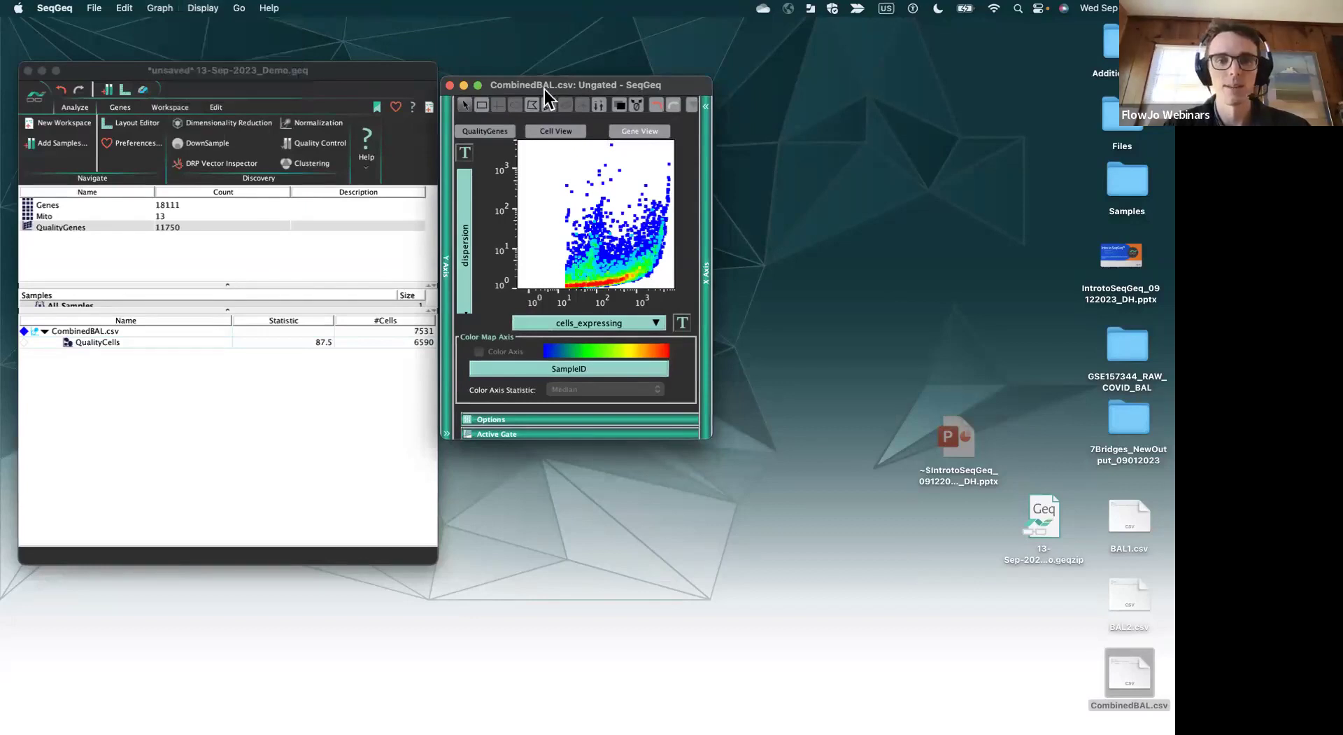
left_click(203, 7)
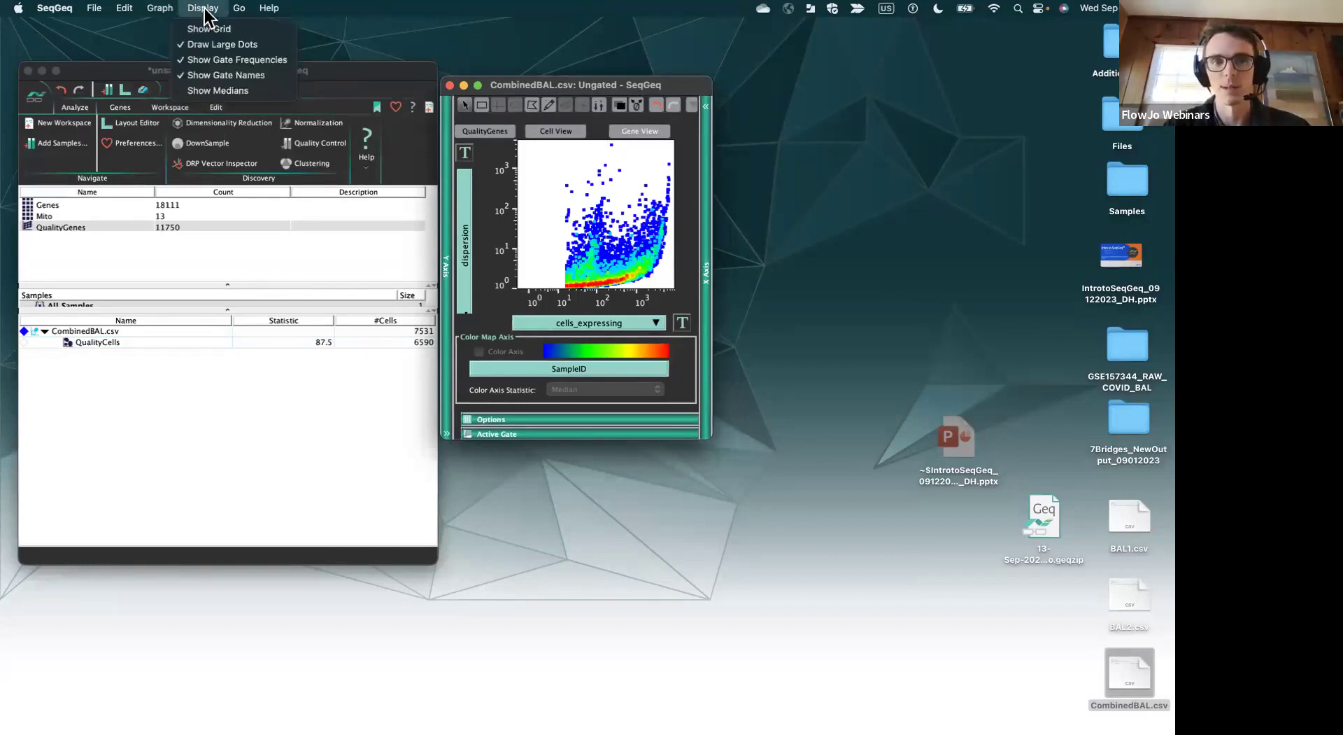
left_click(558, 89)
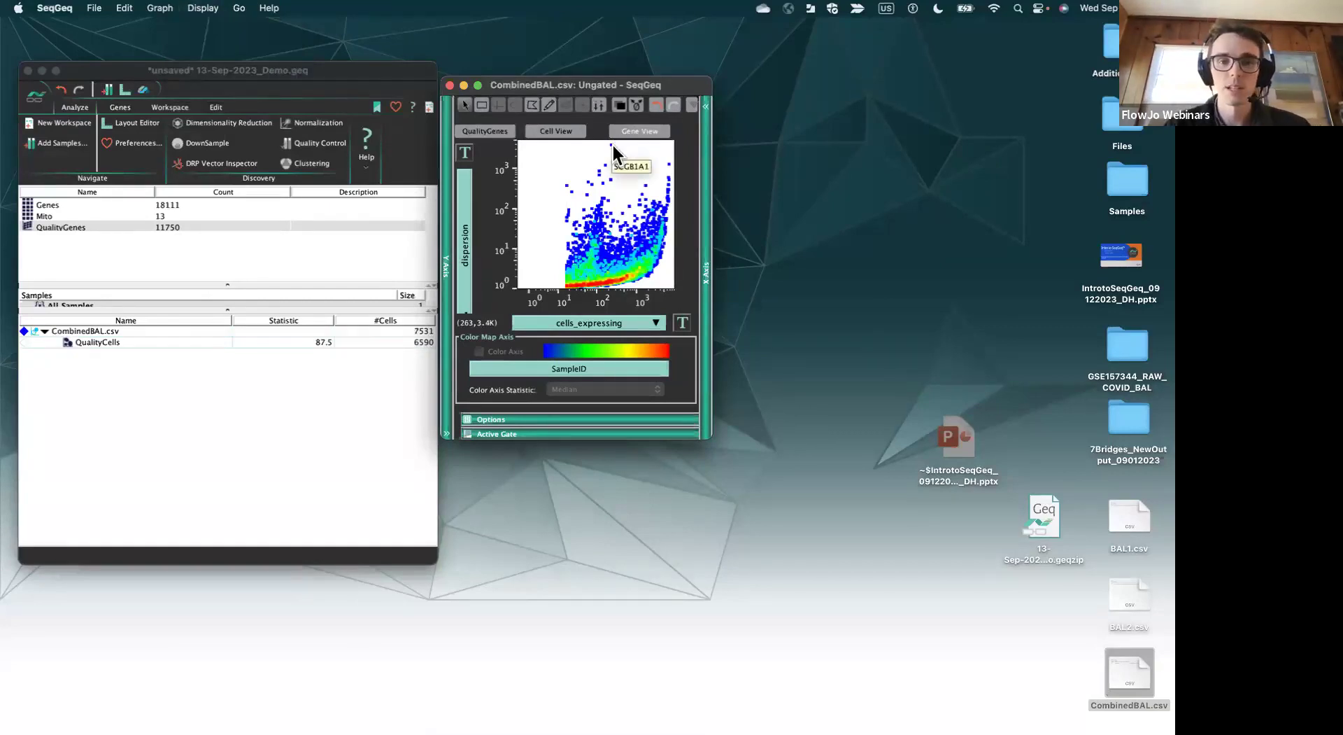
- Gate the highly dispersed genes with a wide rectangle saved as Dispersed, and raise its lower edge to a dispersion of about 9
left_click(482, 105)
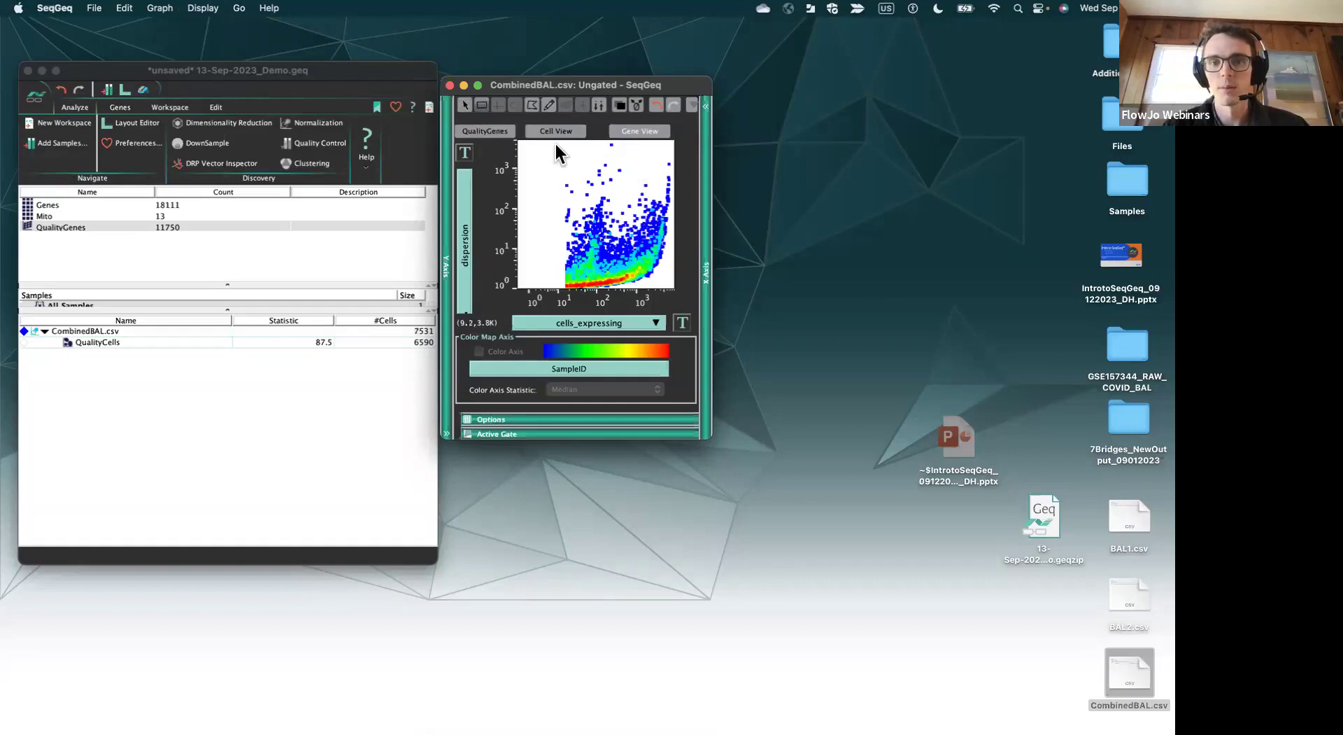
left_click_drag(556, 141, 670, 272)
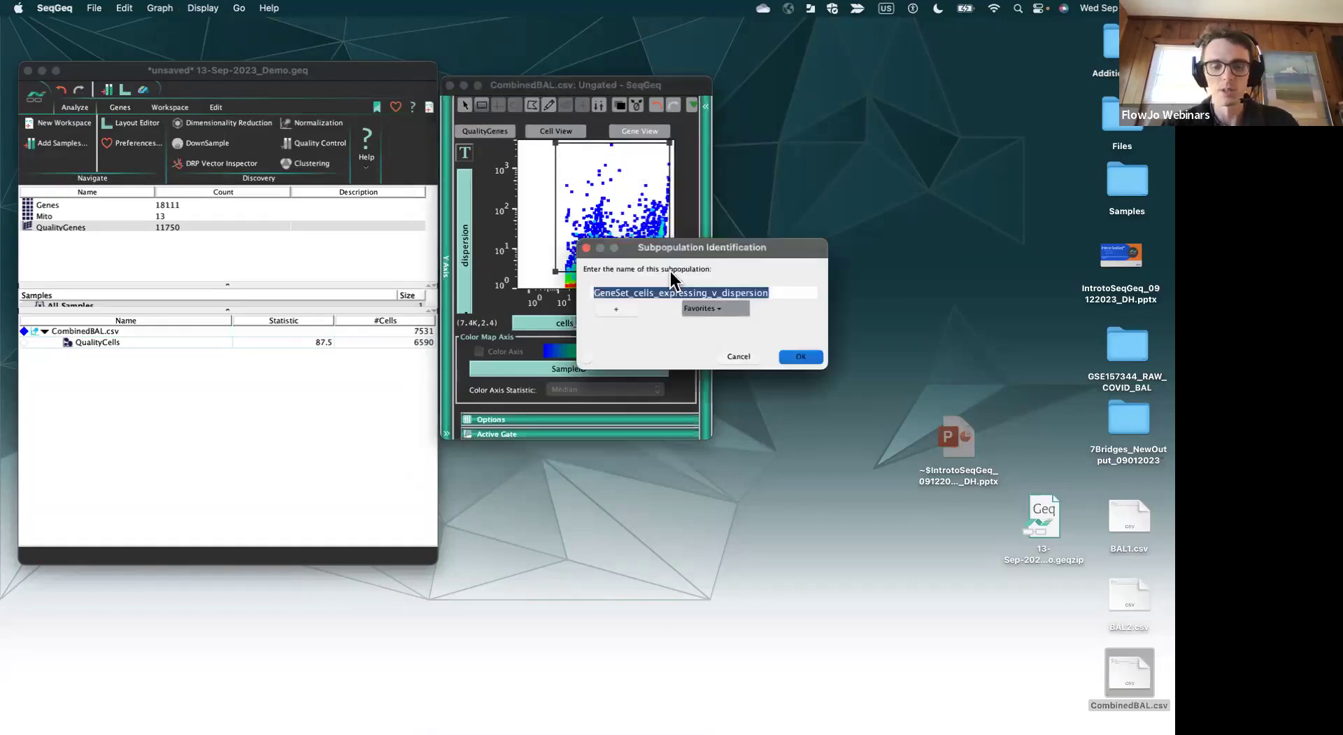
type("Dispersed")
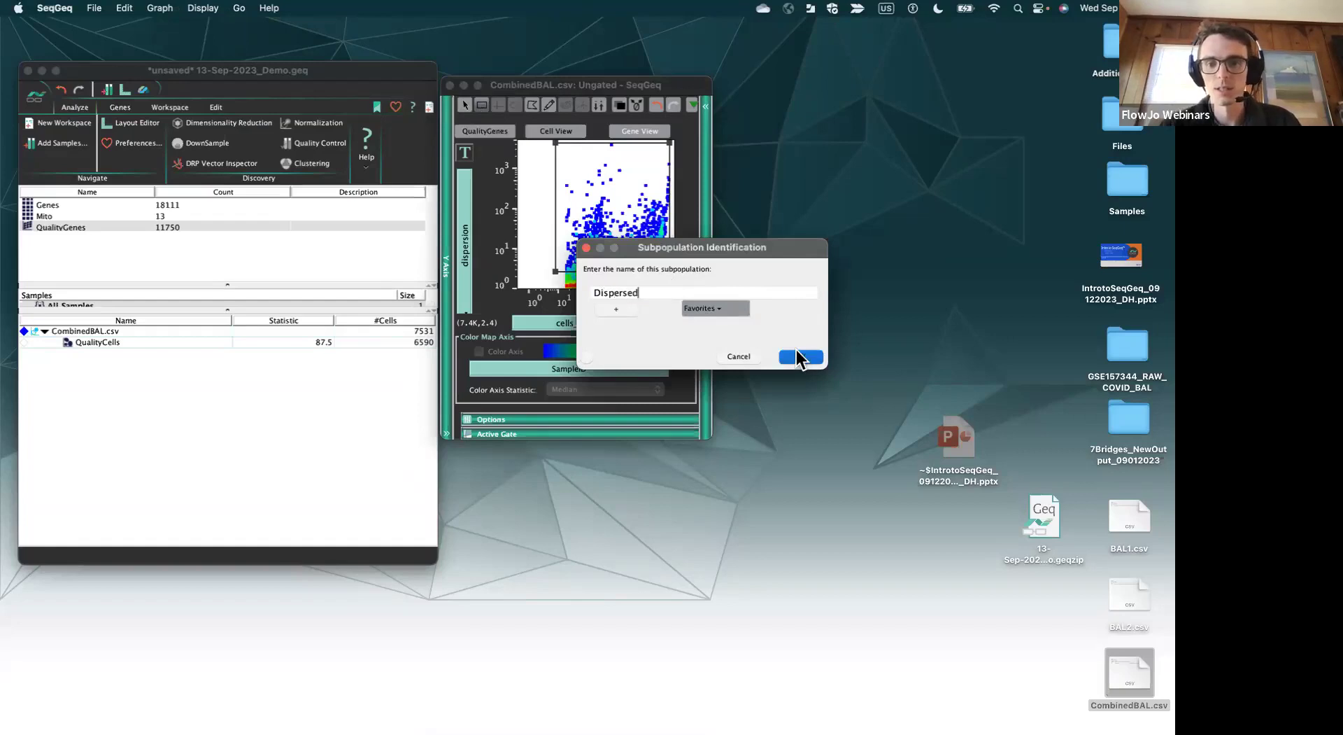
left_click(801, 357)
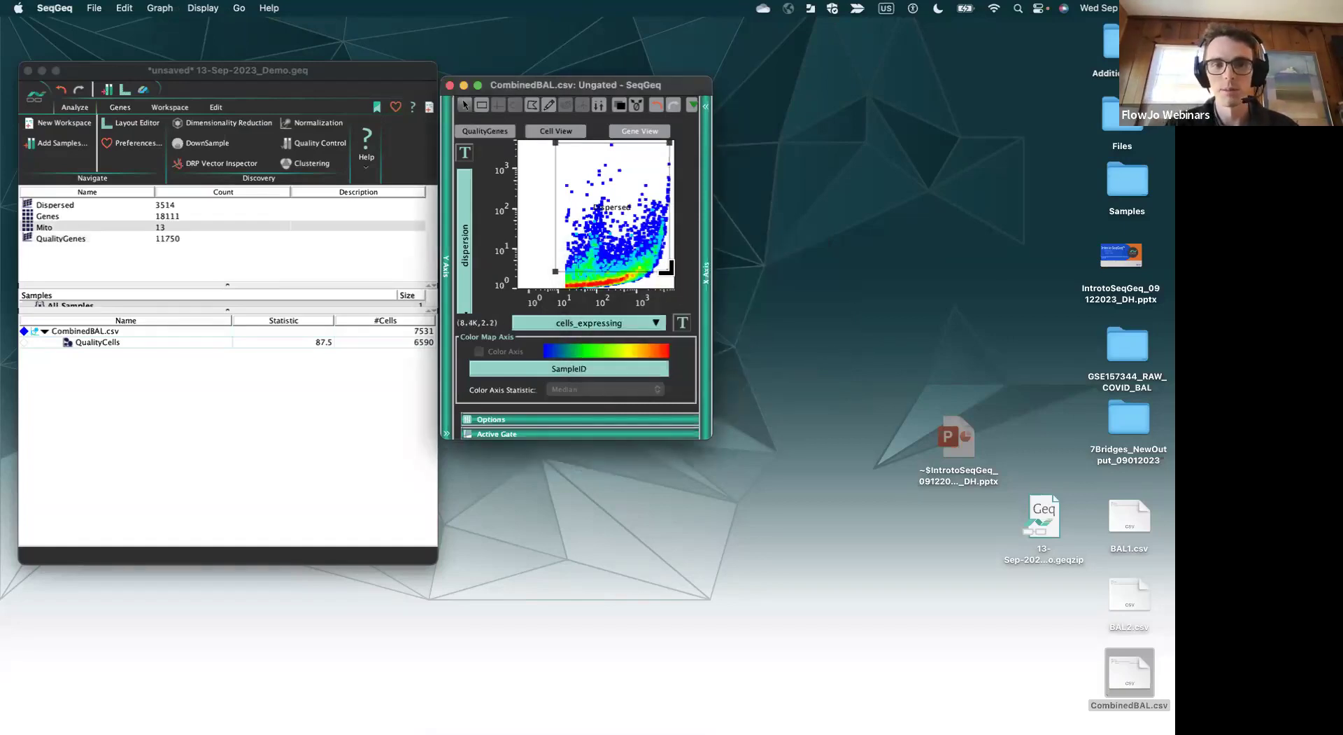
left_click_drag(670, 270, 666, 246)
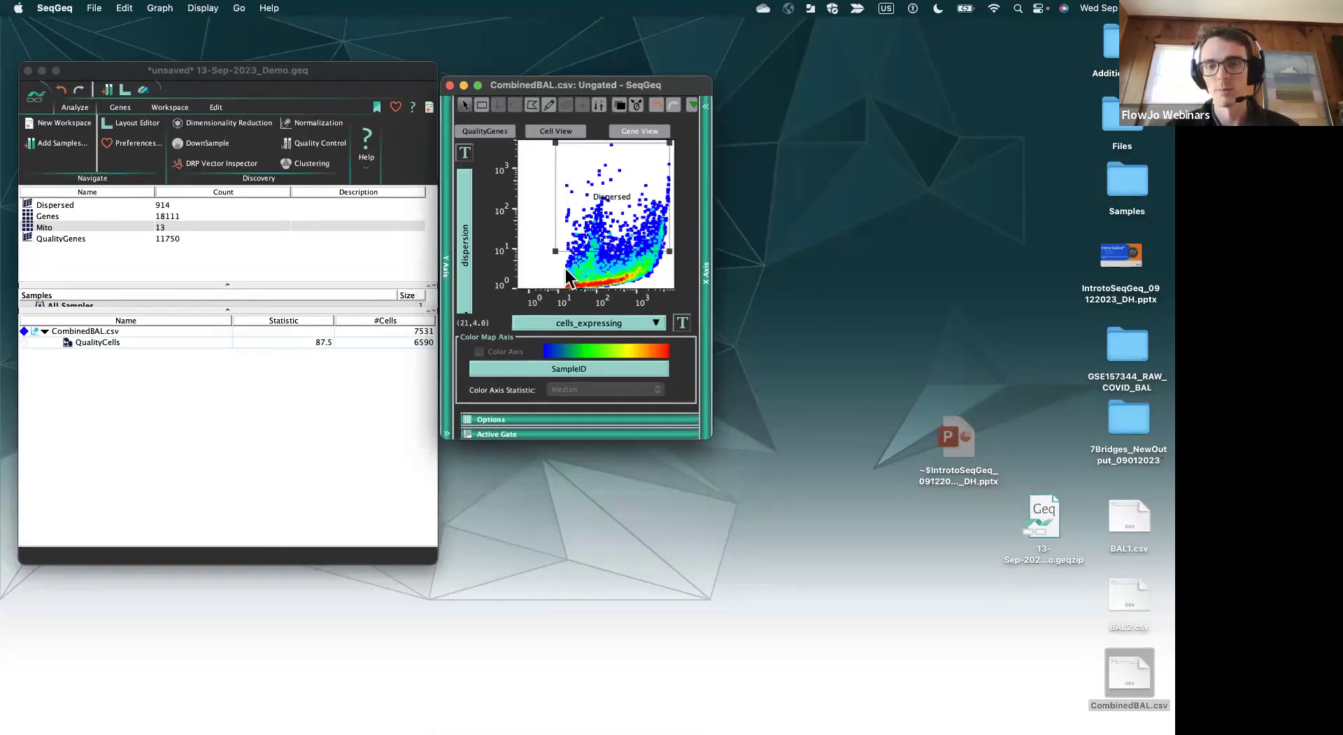
mouse_move(617, 247)
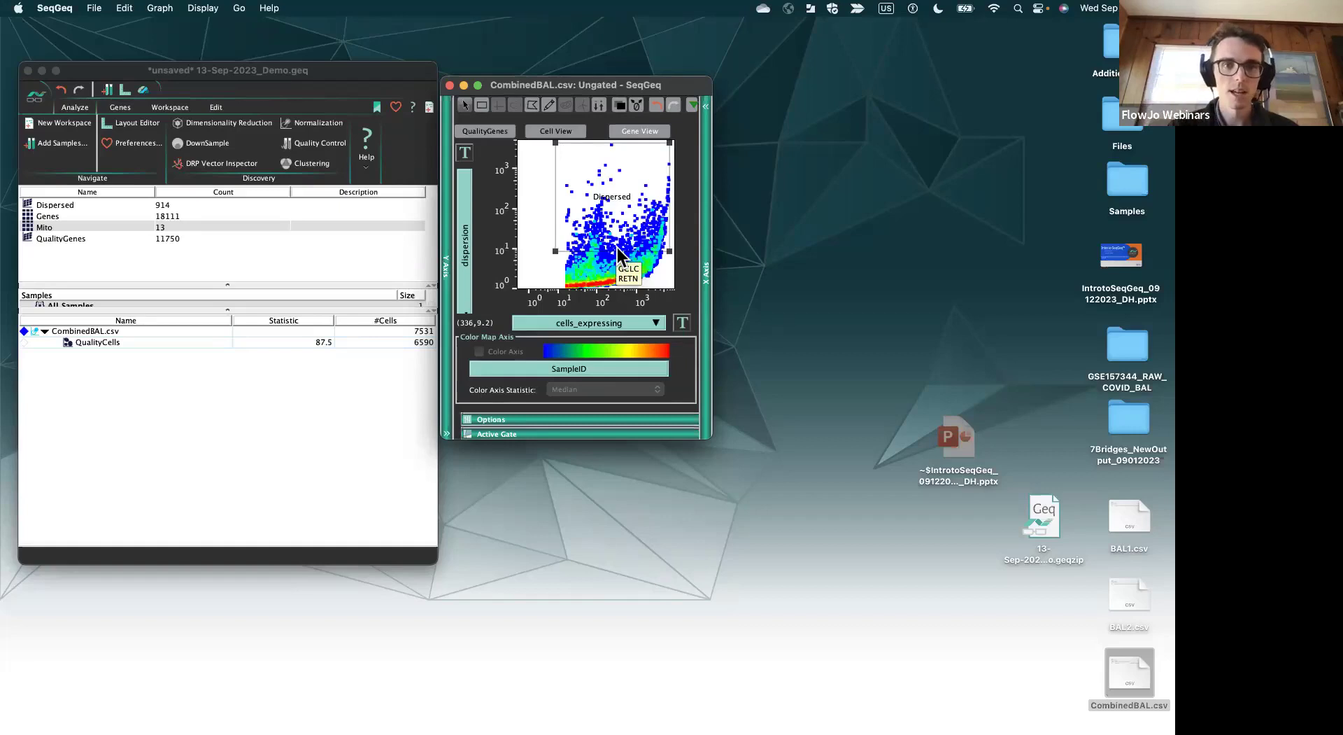
- Close the dispersion plot, inspect the attributes and gene list of the Dispersed gene set, and close the inspector
left_click(450, 86)
double_click(71, 207)
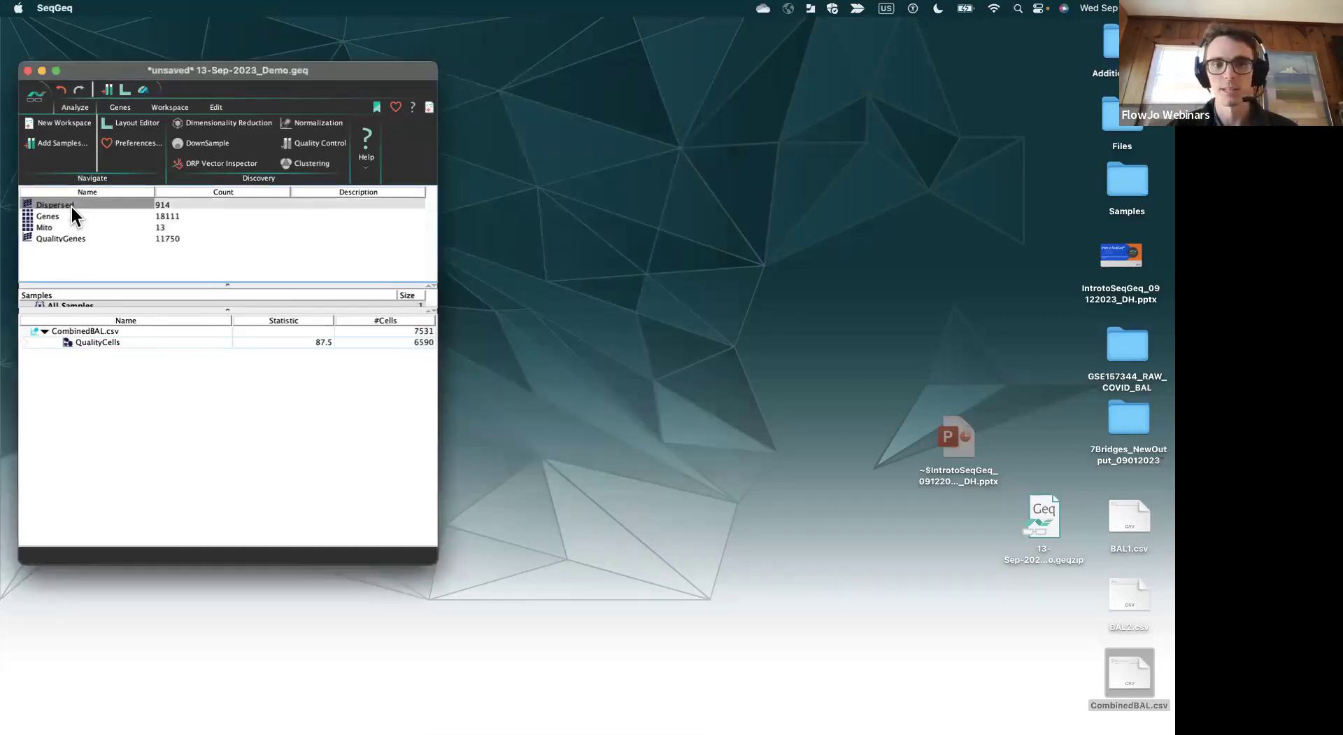
scroll(136, 257, "down", 10)
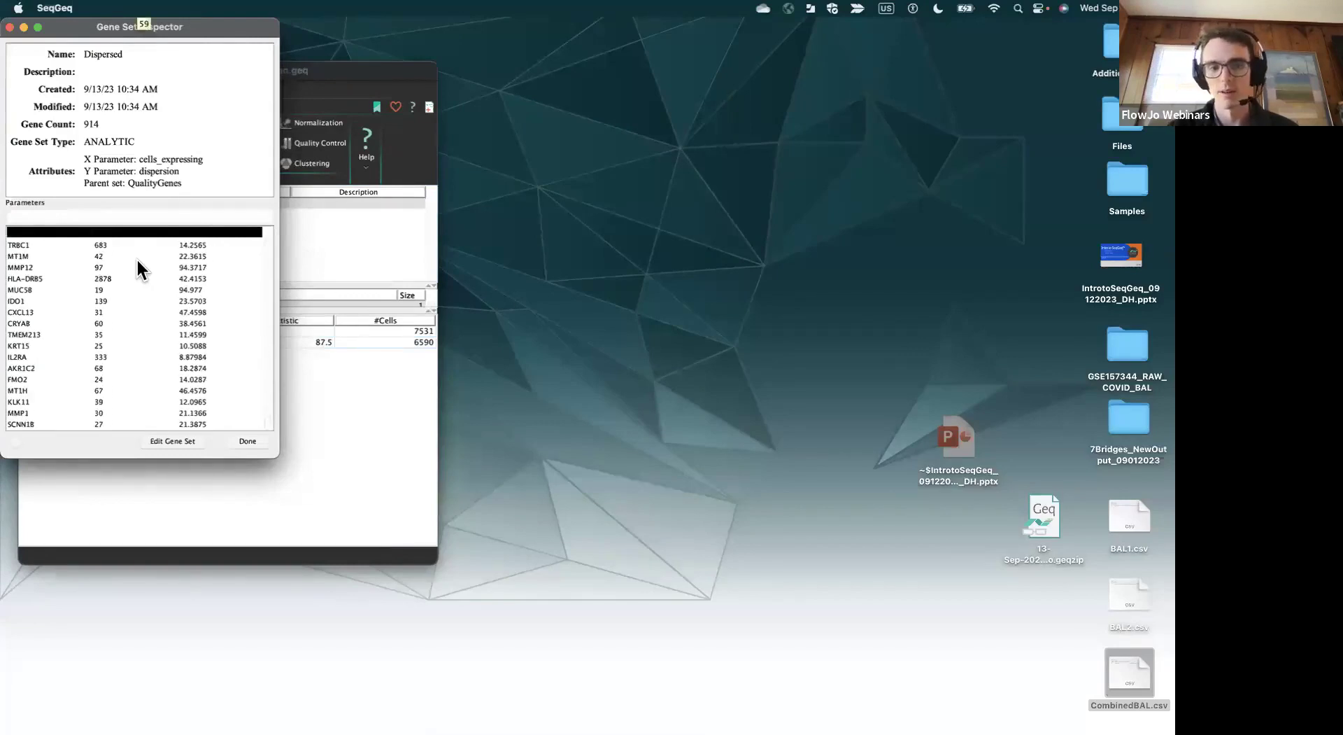
left_click(8, 28)
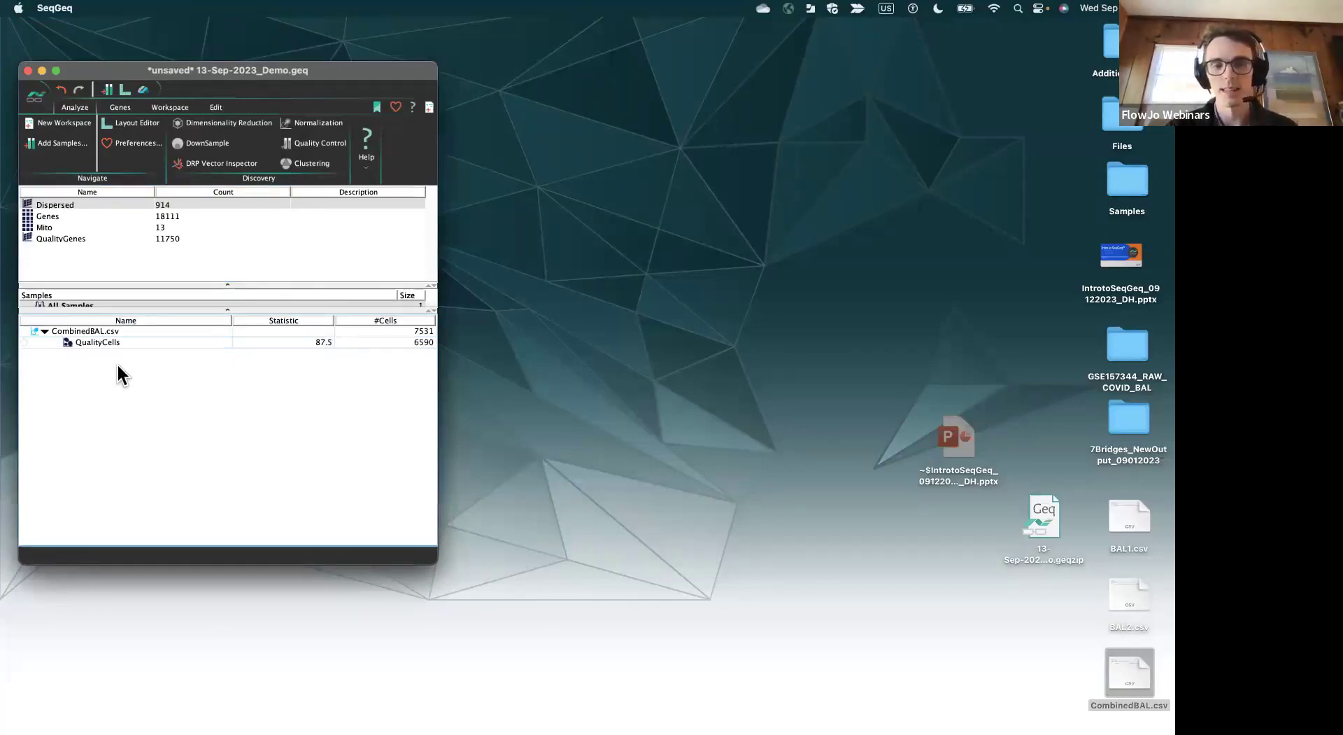
- Open the QualityCells population's plot, place it beside the workspace and expand the gene selectors of both axes
double_click(108, 342)
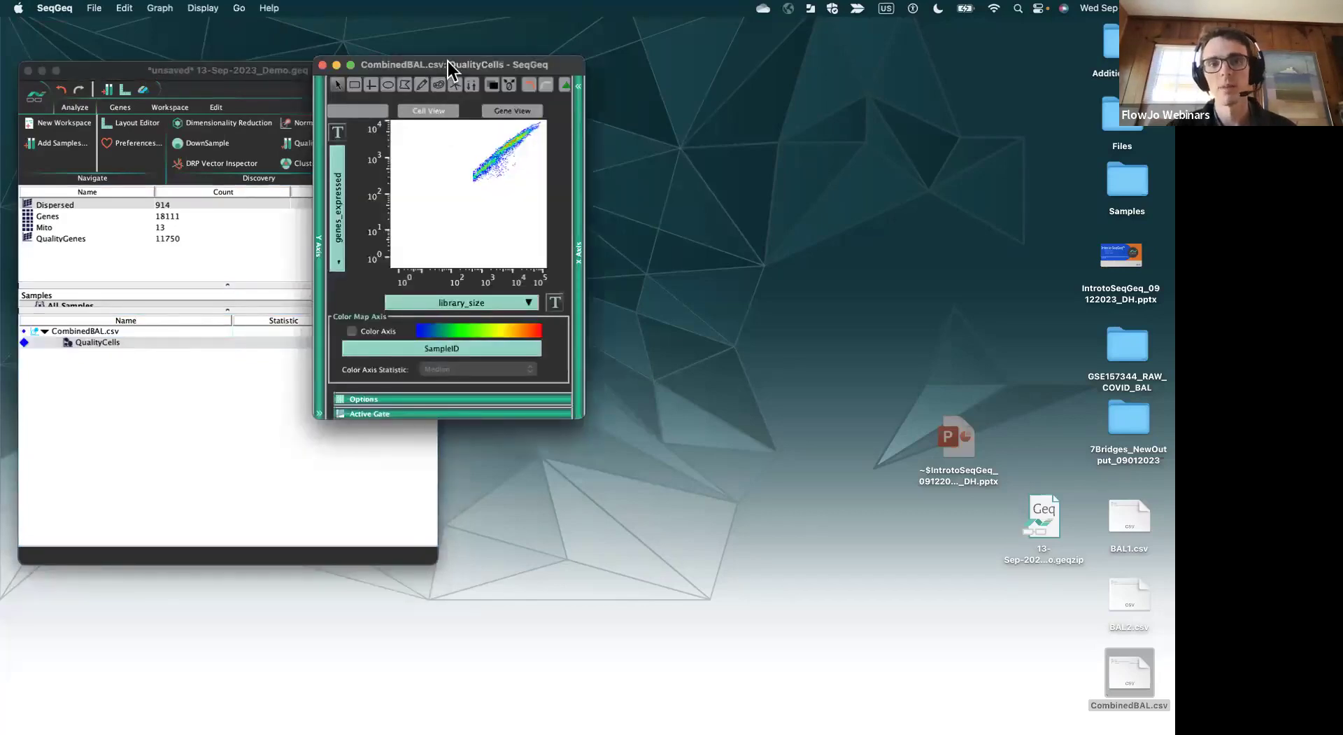
left_click_drag(443, 63, 557, 123)
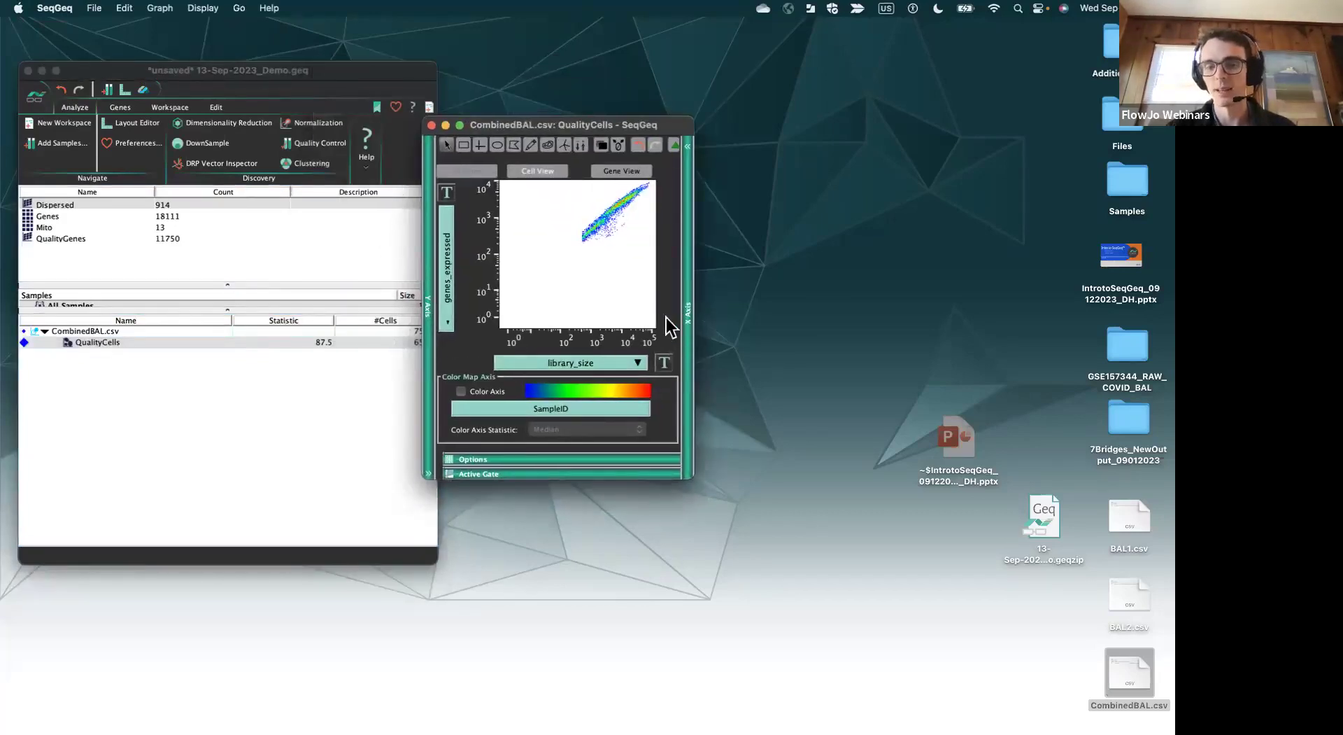
left_click_drag(564, 127, 665, 127)
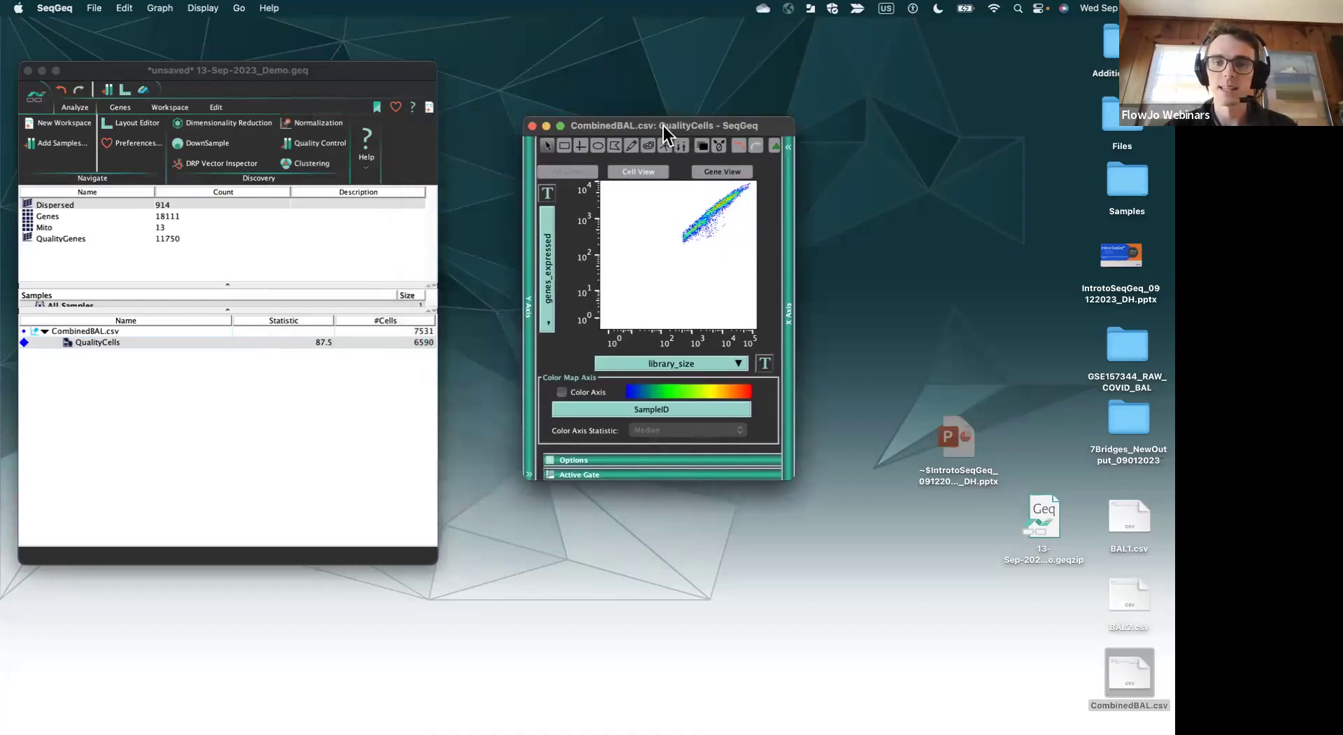
left_click(792, 312)
left_click(540, 335)
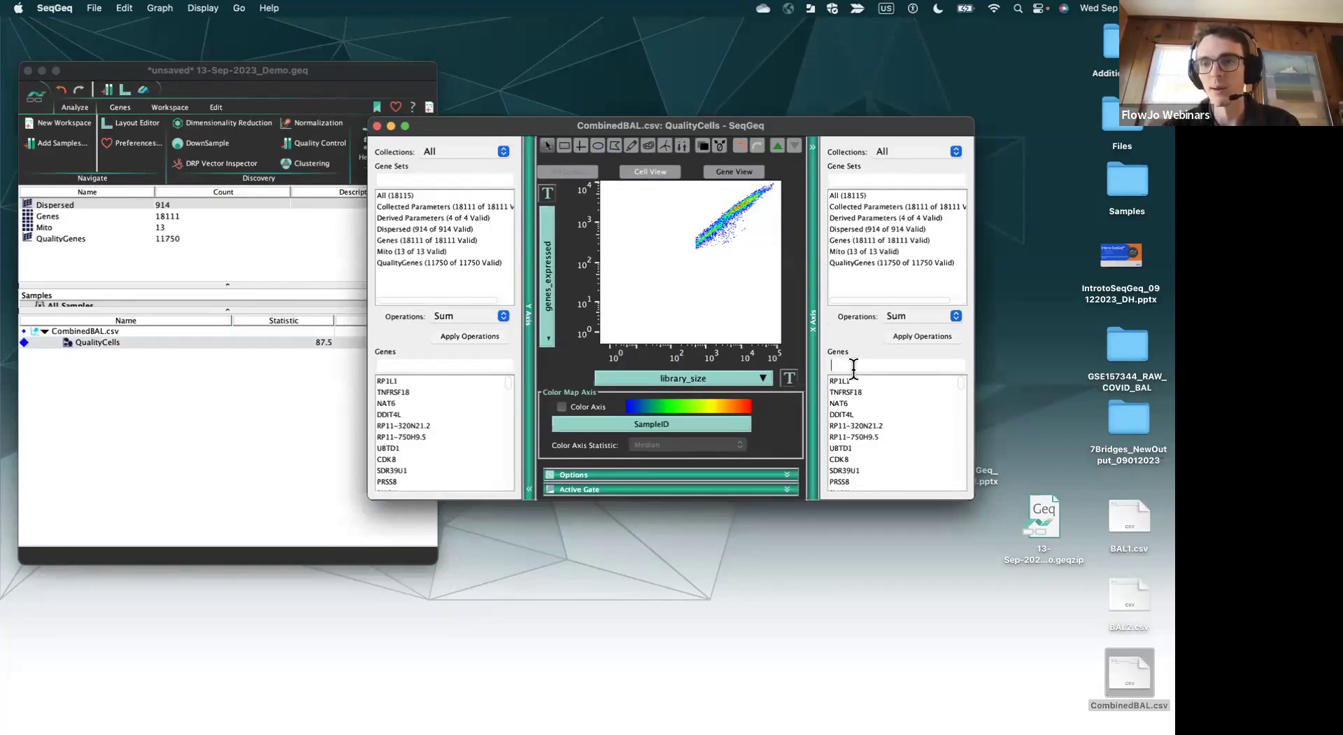
- Search the X-axis genes for LYZ and plot it on the X axis of the QualityCells plot
type("IL7")
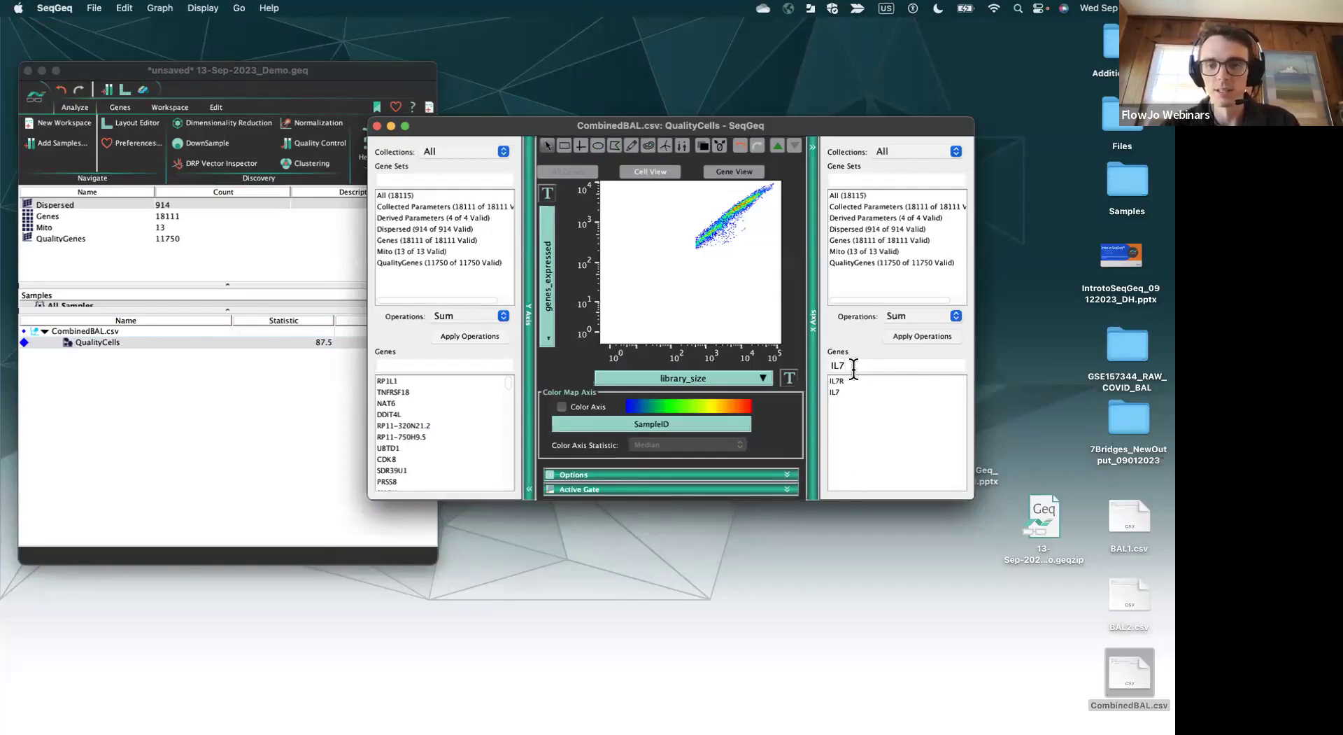
key("BackSpace")
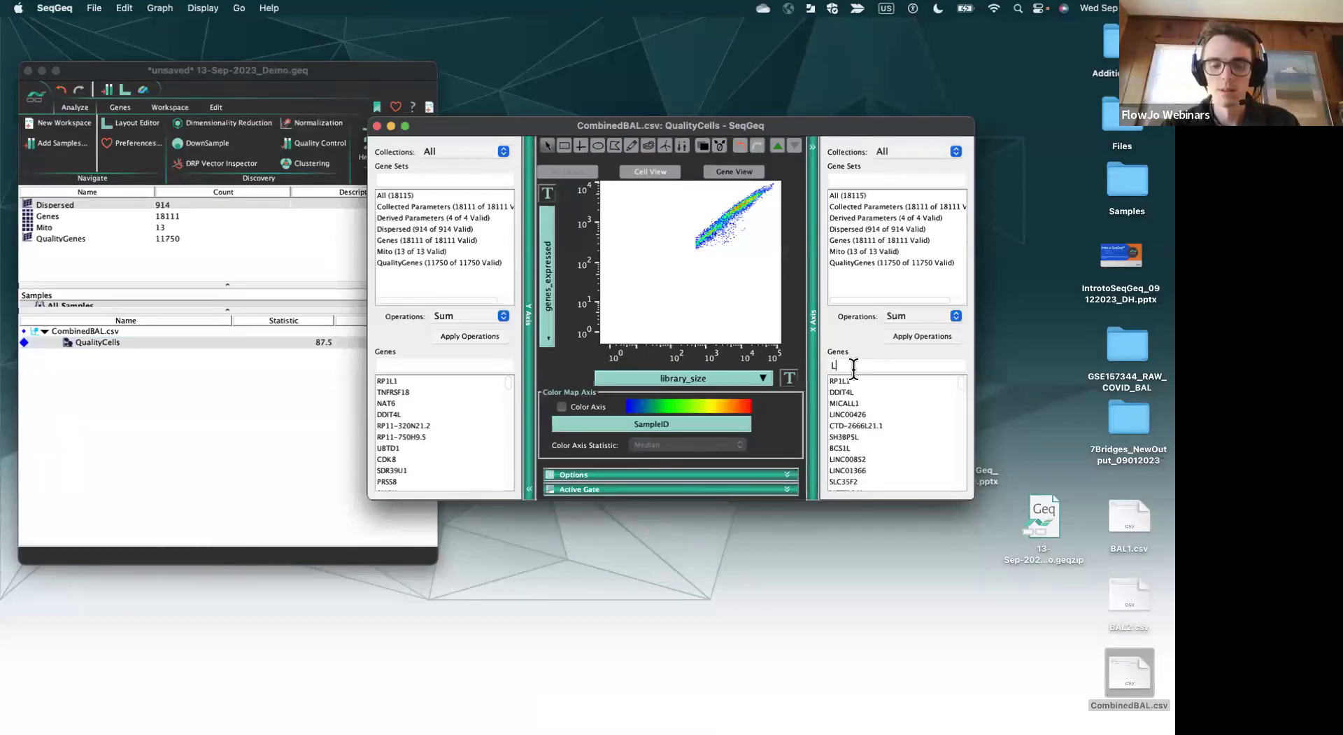
type("LYZ")
left_click(847, 380)
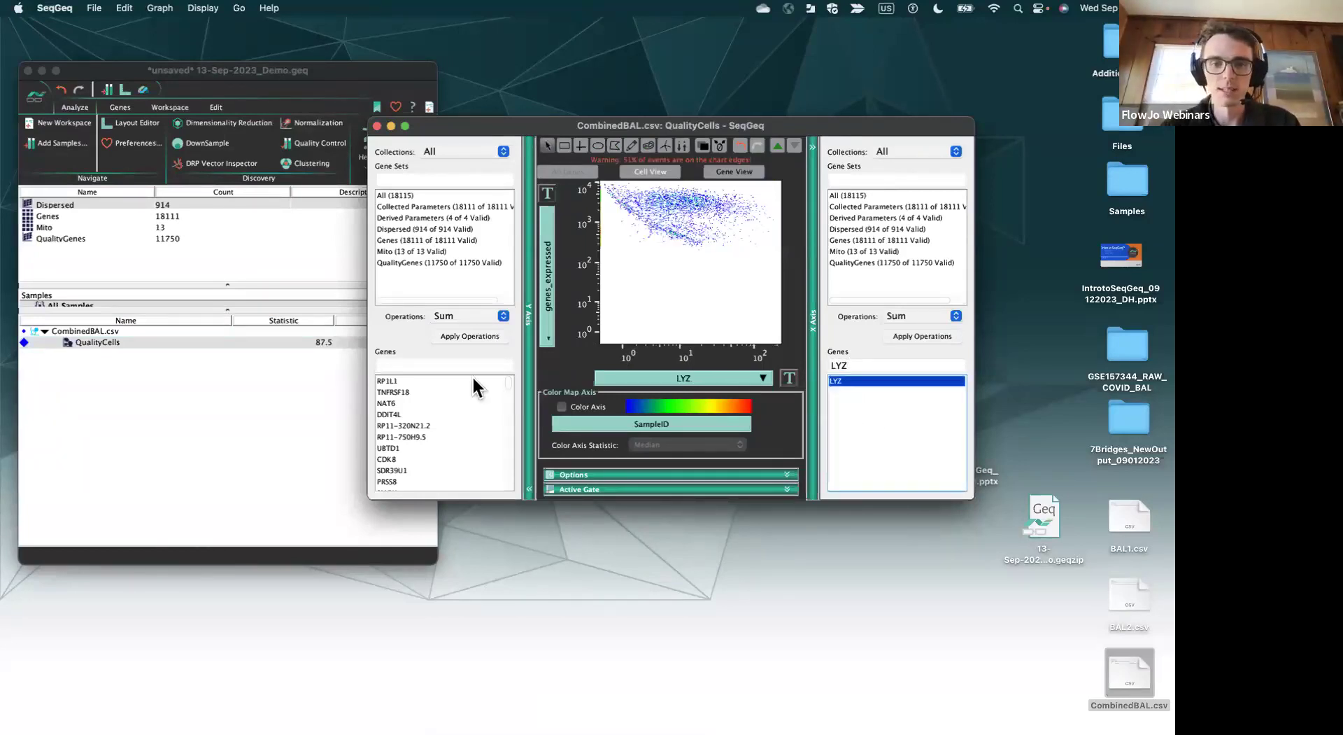
- Filter the Y-axis genes by GZM and plot GZMA on the Y axis of the QualityCells plot
left_click(452, 365)
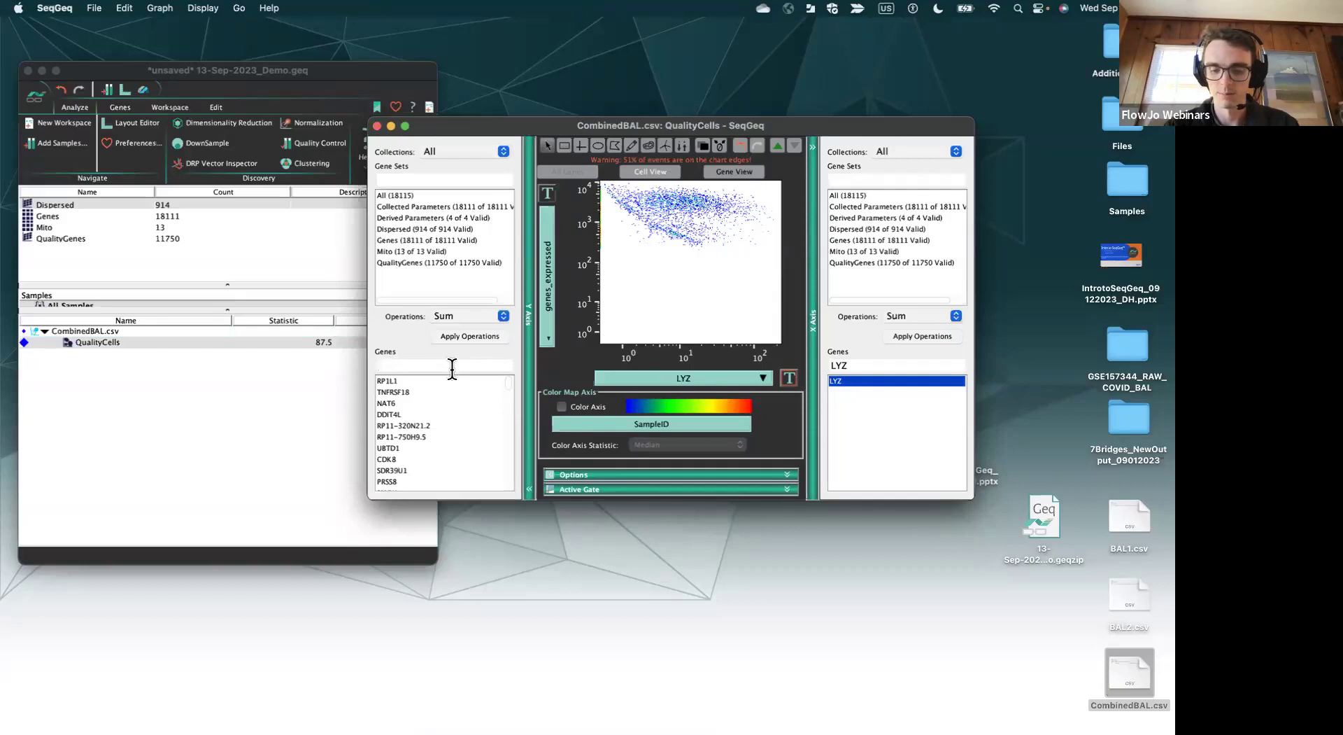
type("GZMK")
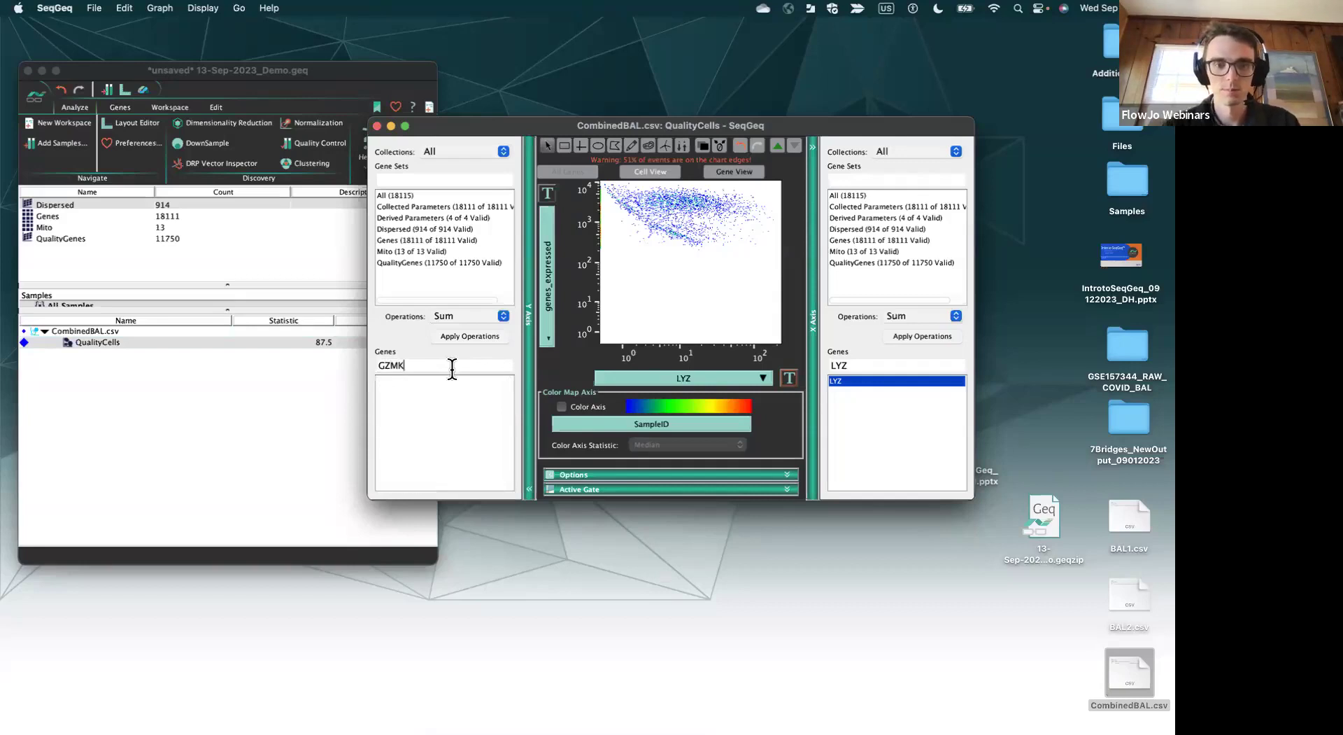
key("BackSpace")
key("BackSpace")
key("BackSpace")
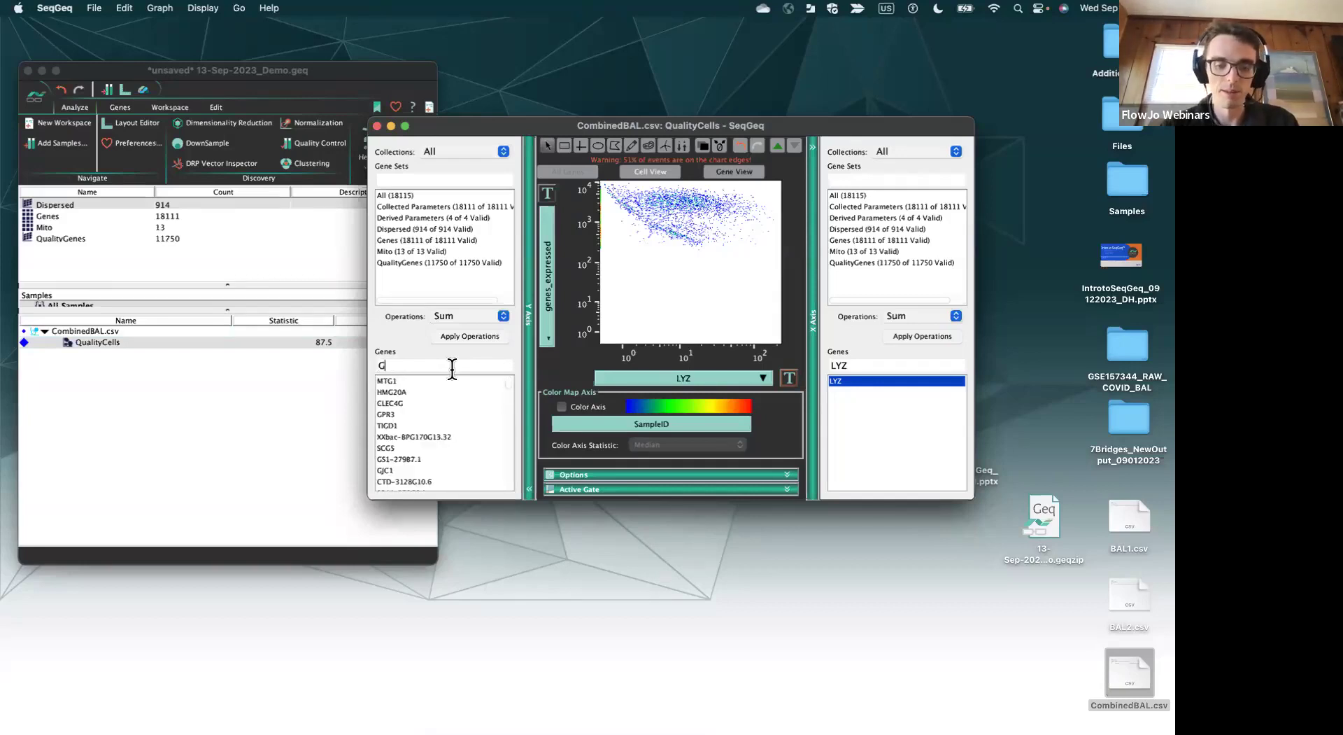
type("ZM")
left_click(402, 404)
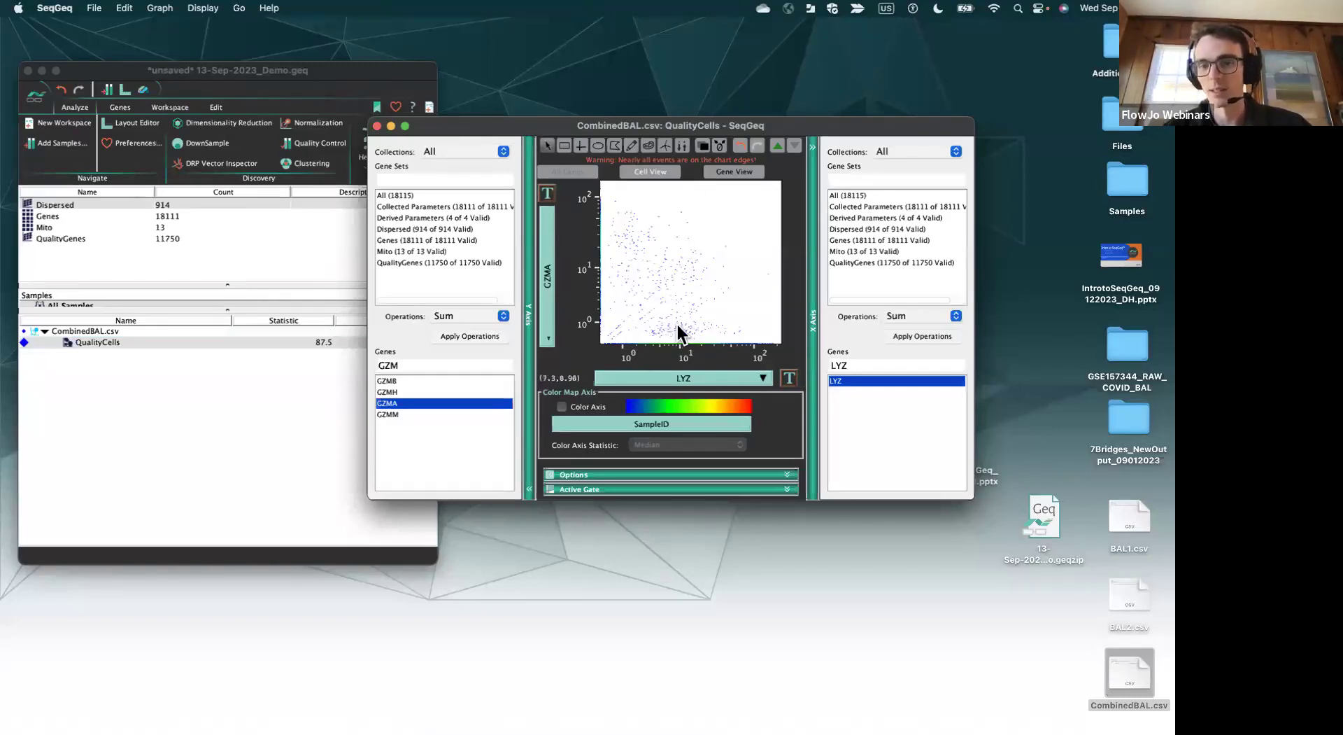
- Gate the LYZ-expressing cells below about 1 GZMA with a wide rectangle and save the subpopulation as LYZ+
mouse_move(693, 322)
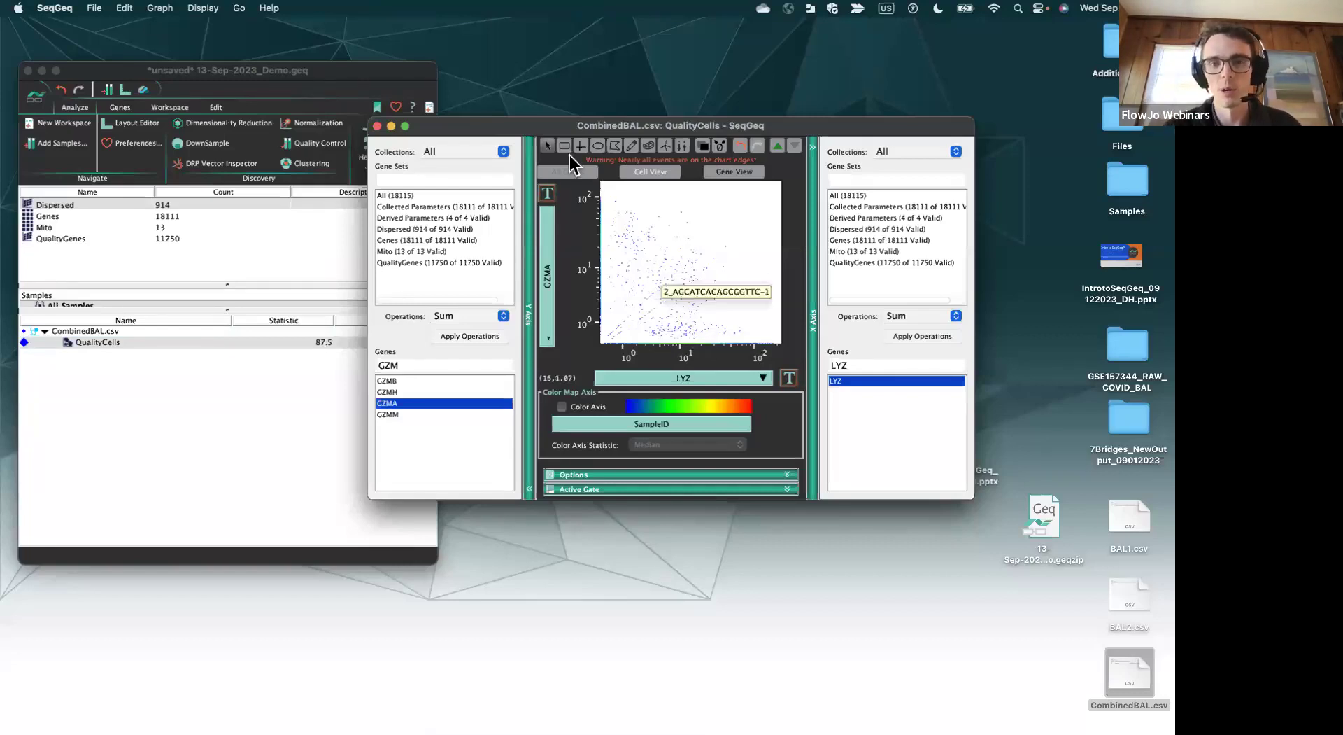
left_click_drag(617, 322, 776, 372)
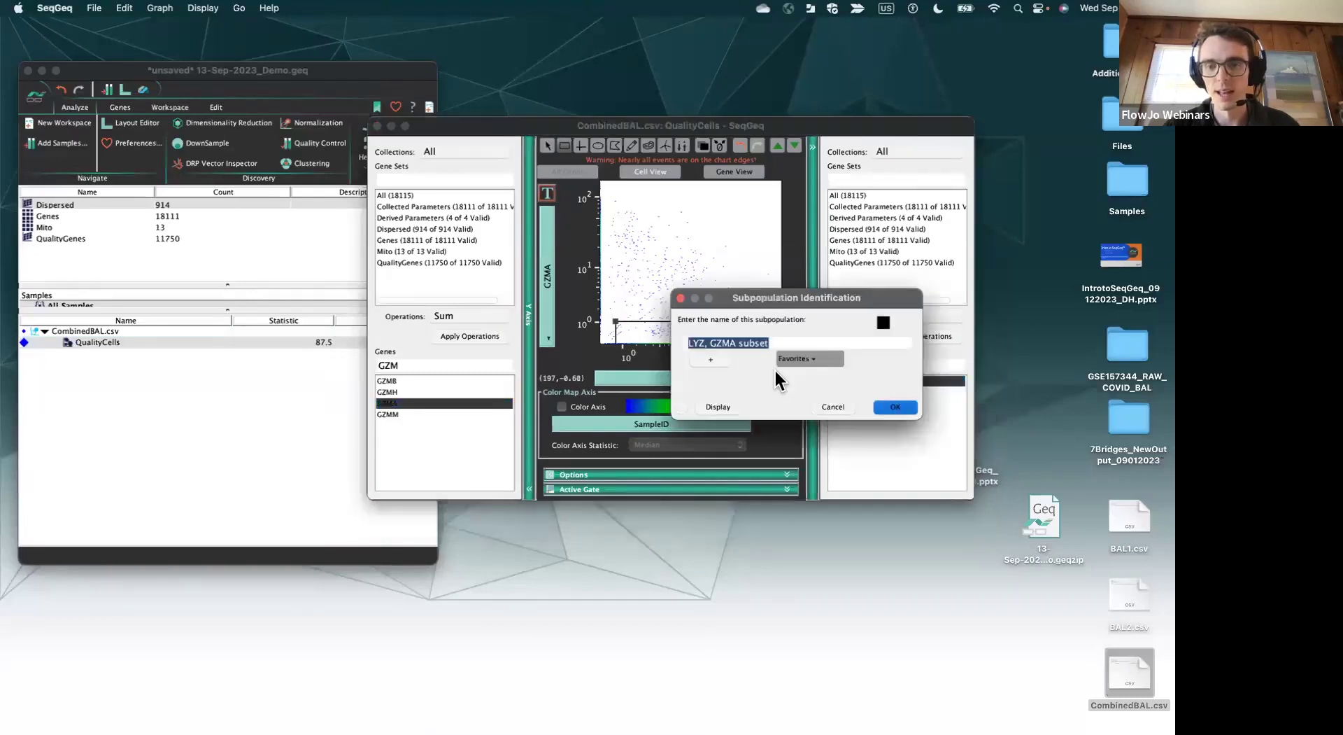
type("LYZ+")
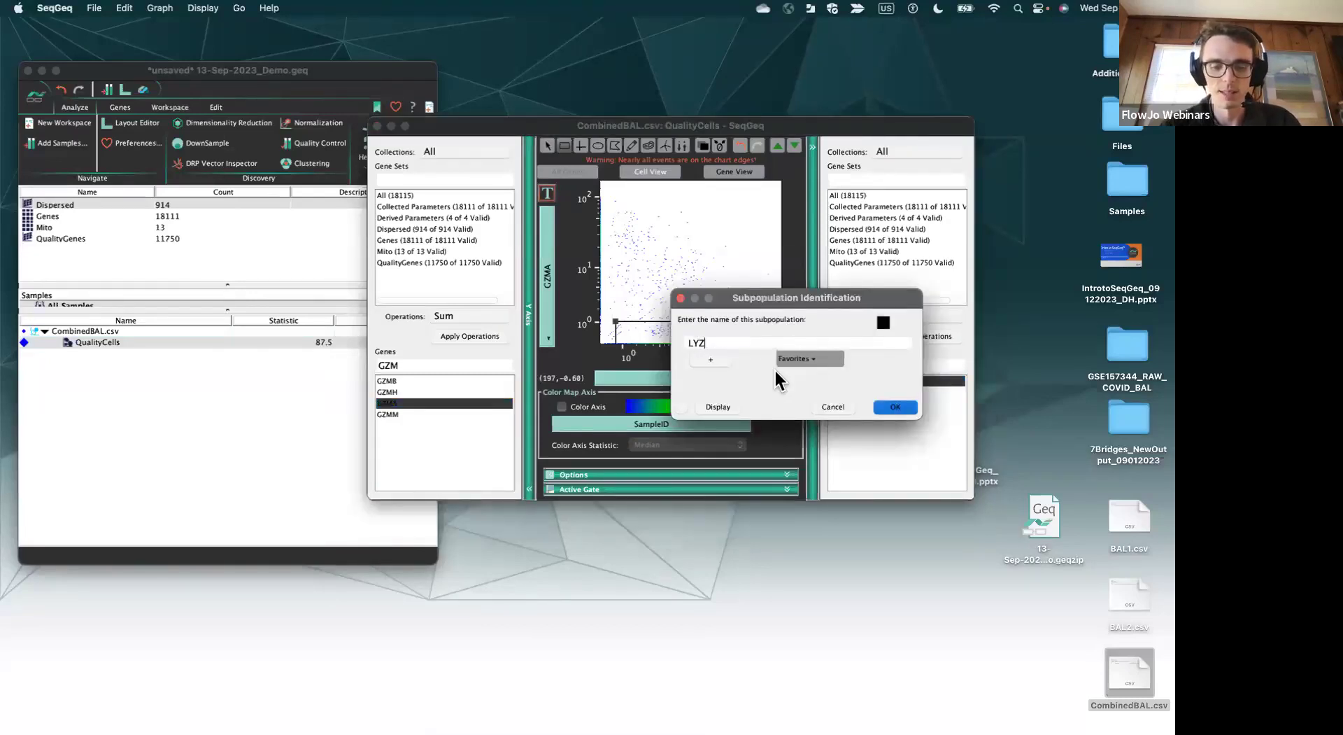
left_click(897, 408)
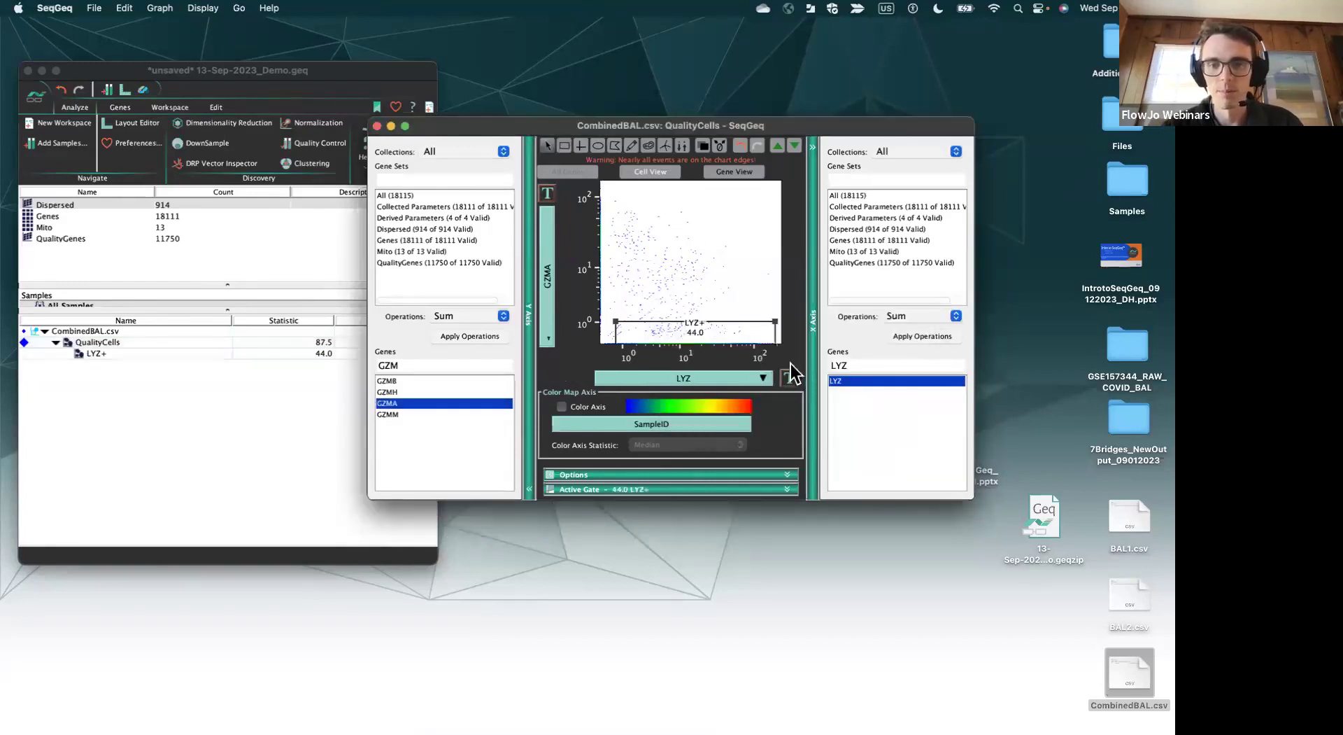
- Reshape the LYZ+ gate so that its upper edge sits at about 4 GZMA across nearly the full LYZ range
left_click_drag(769, 324, 763, 198)
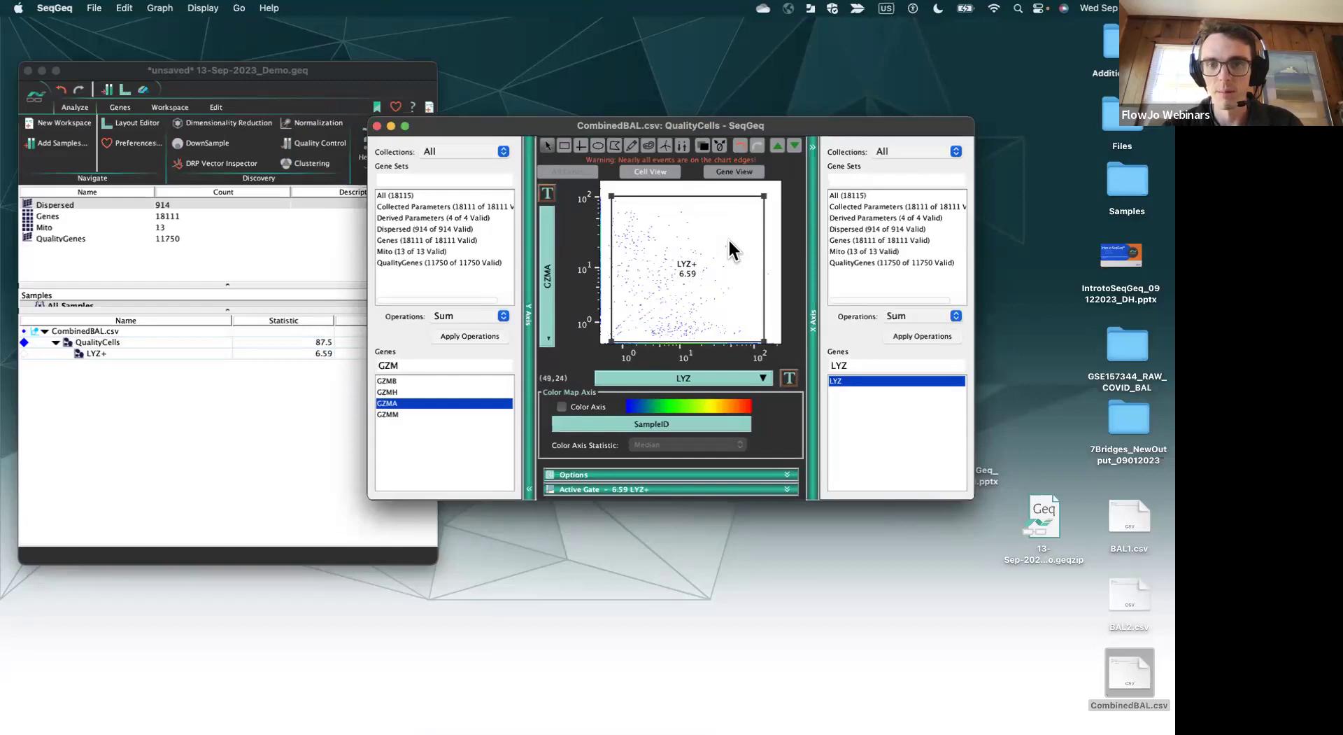
left_click_drag(729, 238, 729, 252)
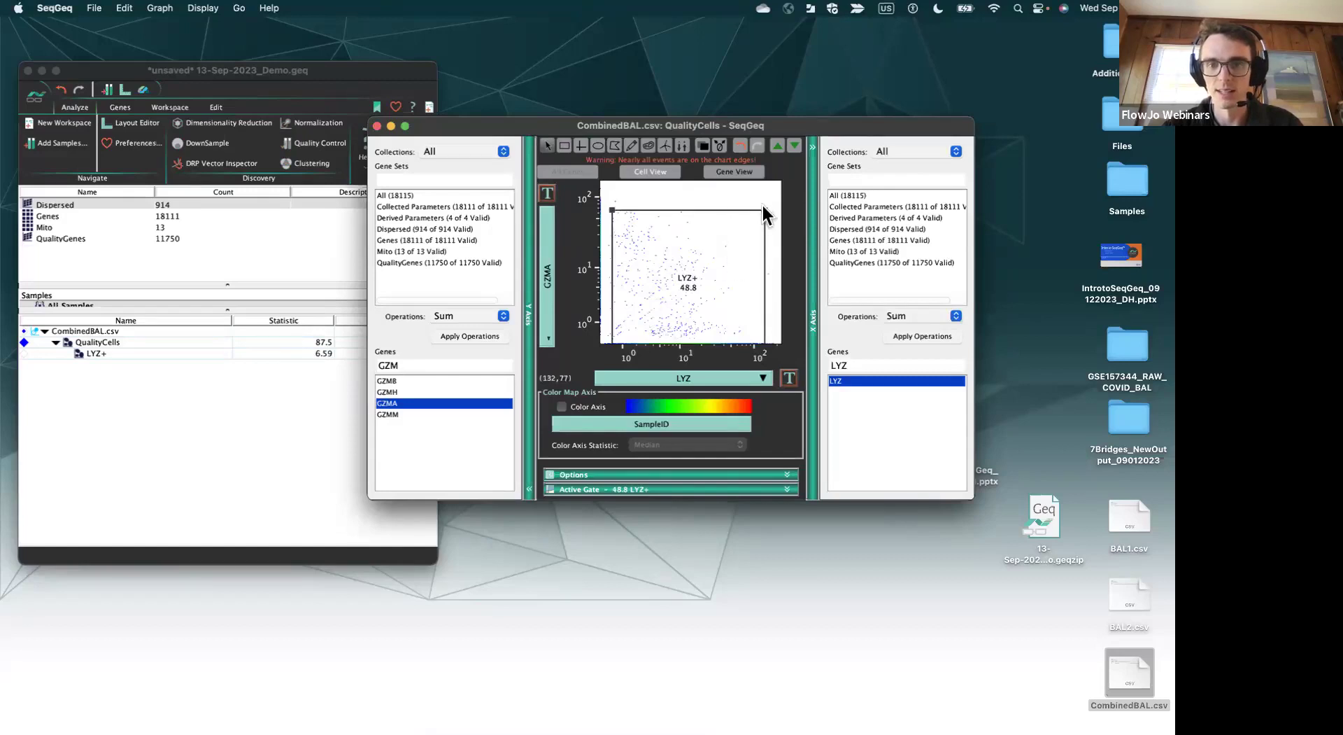
left_click_drag(763, 214, 775, 291)
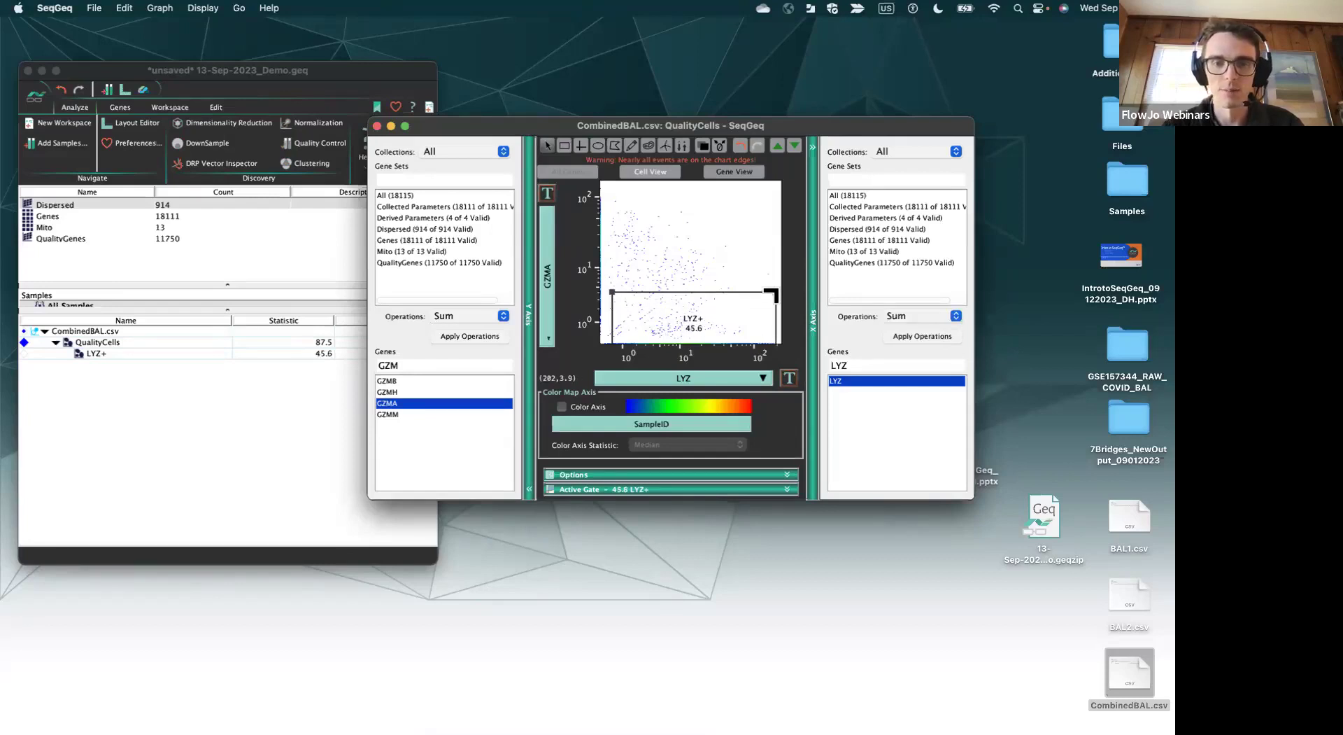
- Gate the cells along the GZMA axis with a tall narrow rectangle, save the subpopulation as GZMA, and widen the gate slightly
left_click_drag(598, 333, 588, 190)
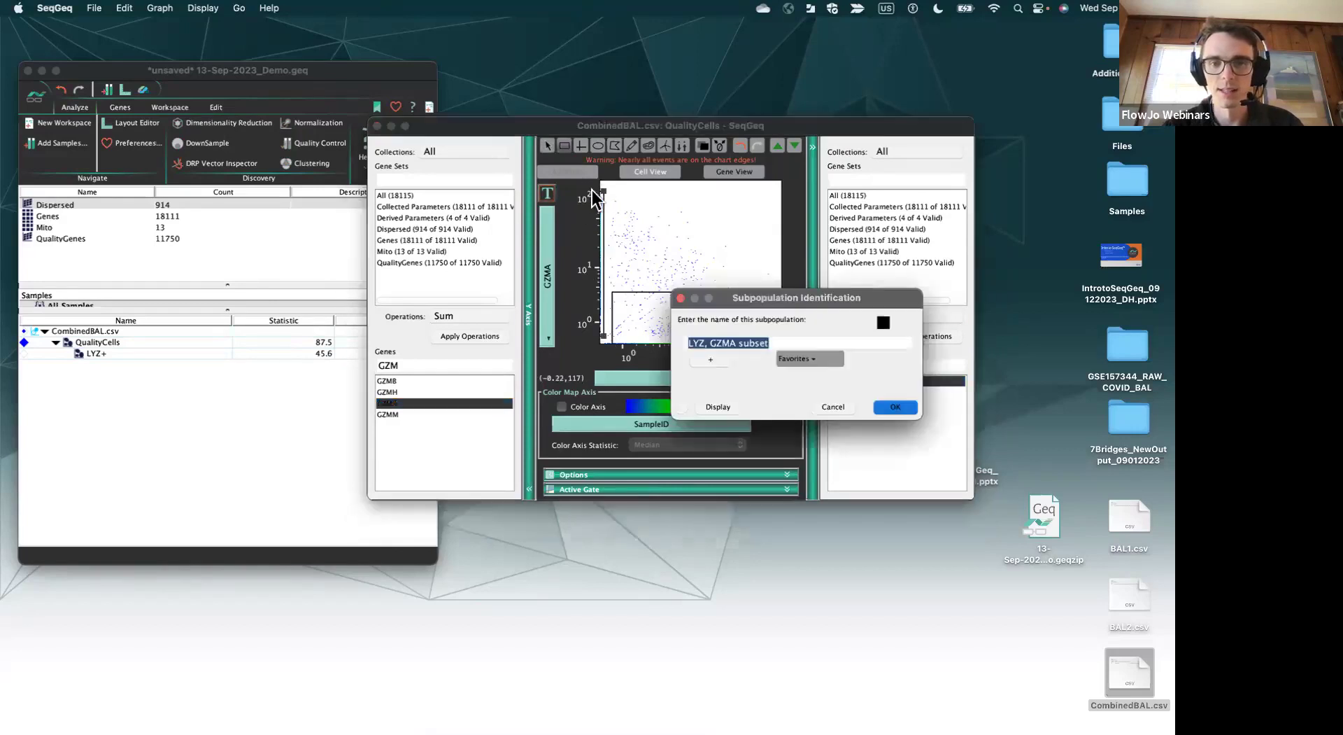
type("GZMA")
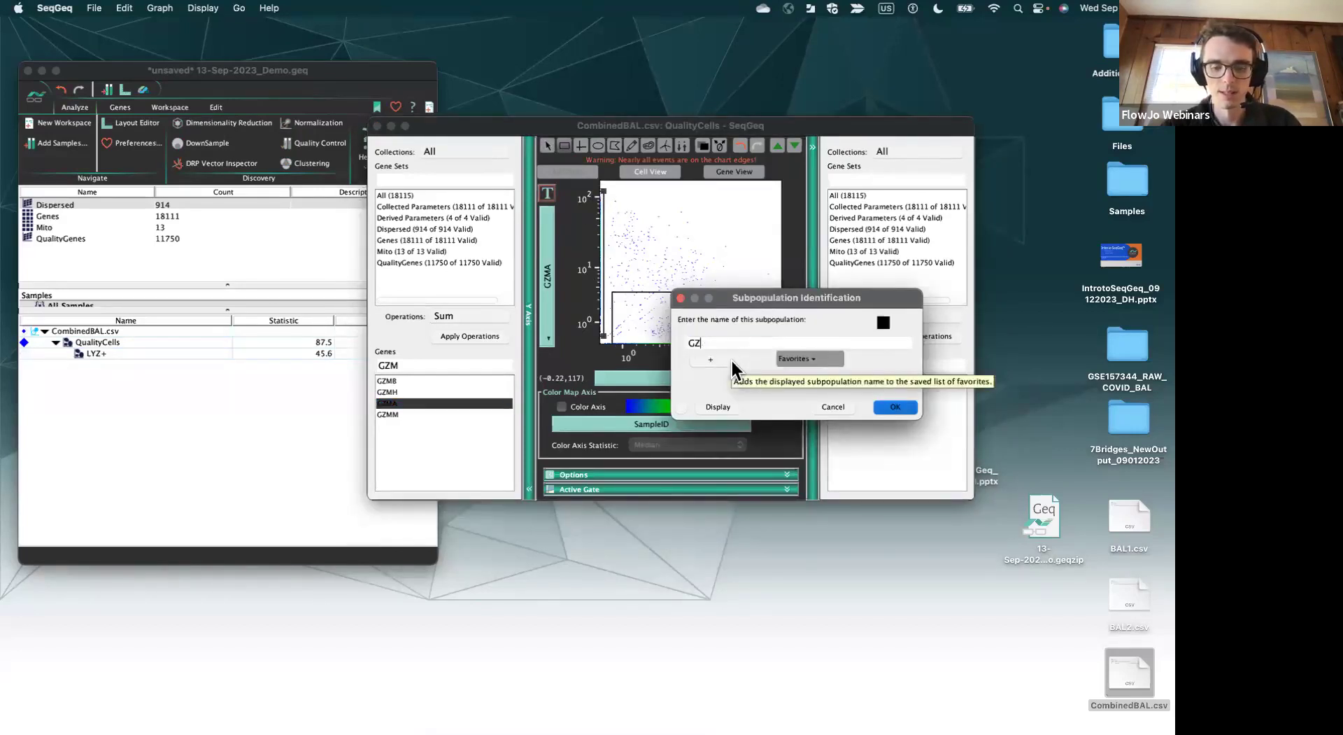
left_click(901, 411)
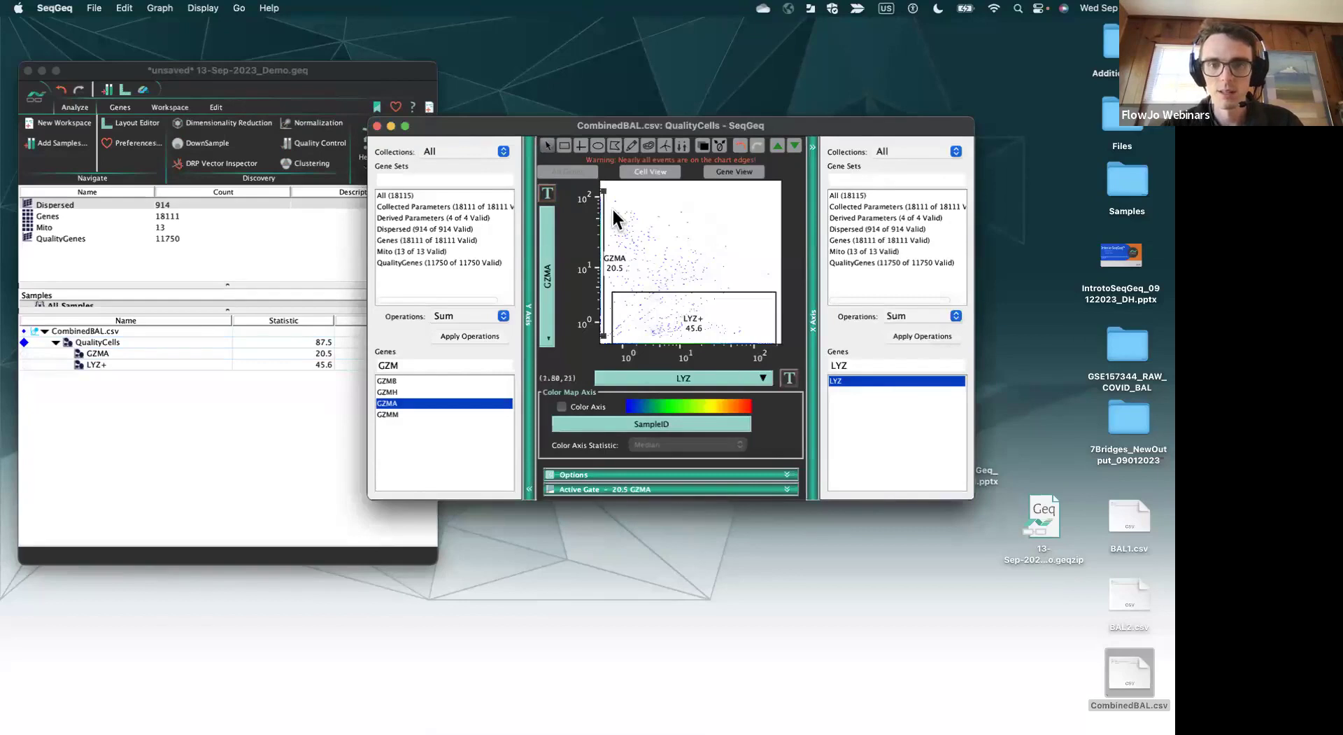
mouse_move(611, 207)
left_mouse_down()
mouse_move(690, 192)
mouse_move(619, 185)
left_mouse_up()
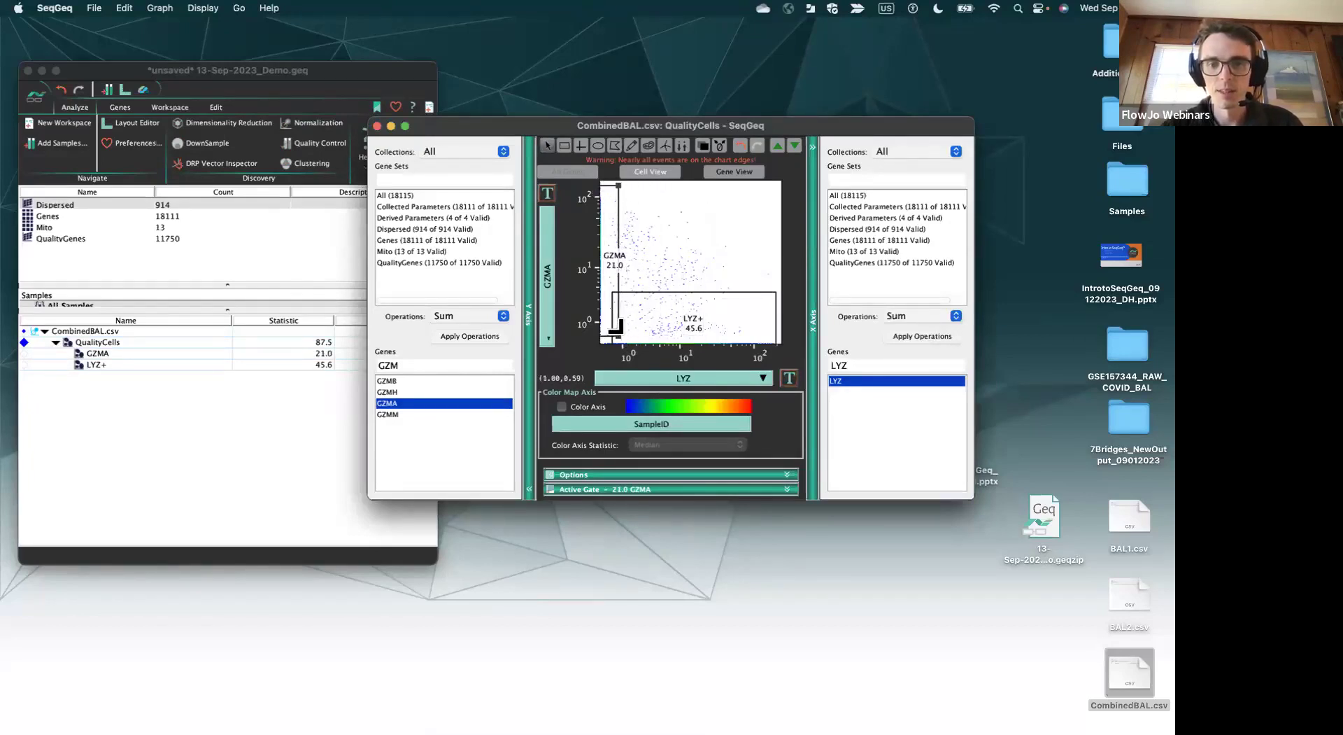
left_click_drag(616, 336, 614, 327)
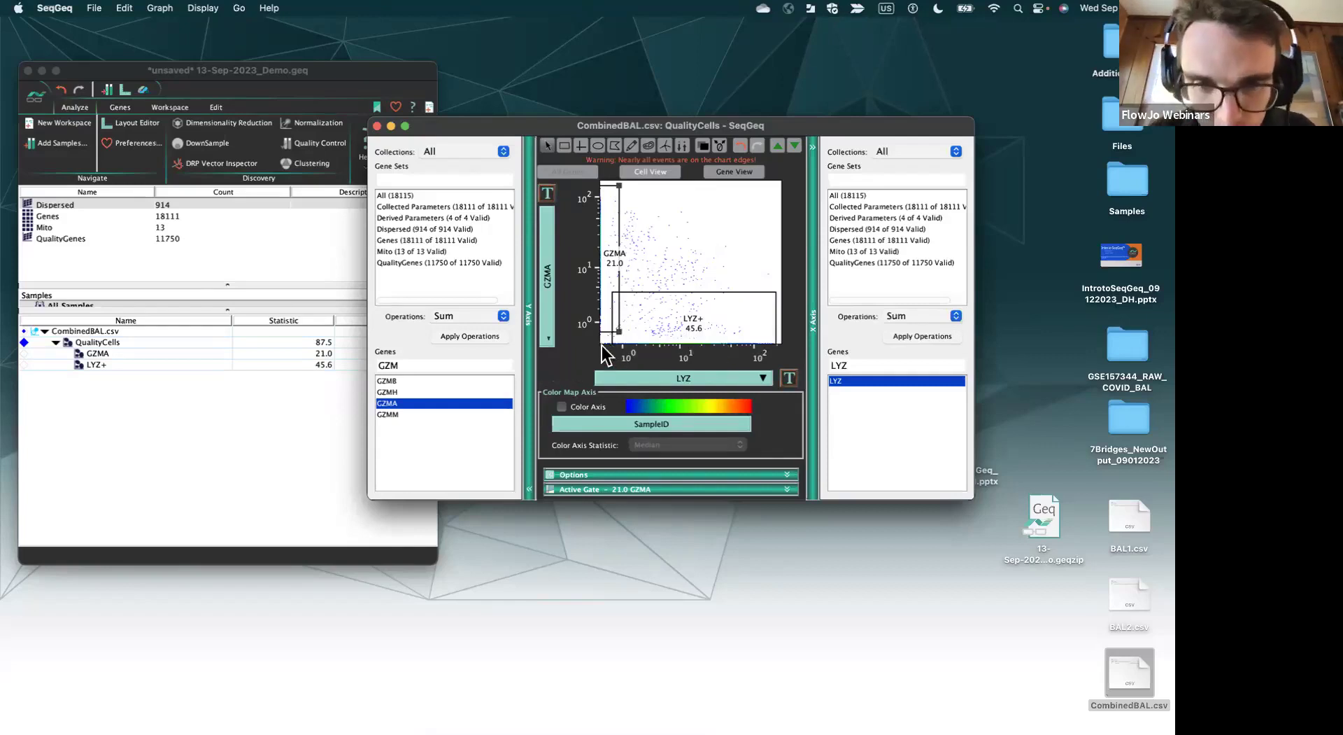
- Draw the cells as large dots and raise the GZMA gate's lower edge to about 1 GZMA
left_click(203, 8)
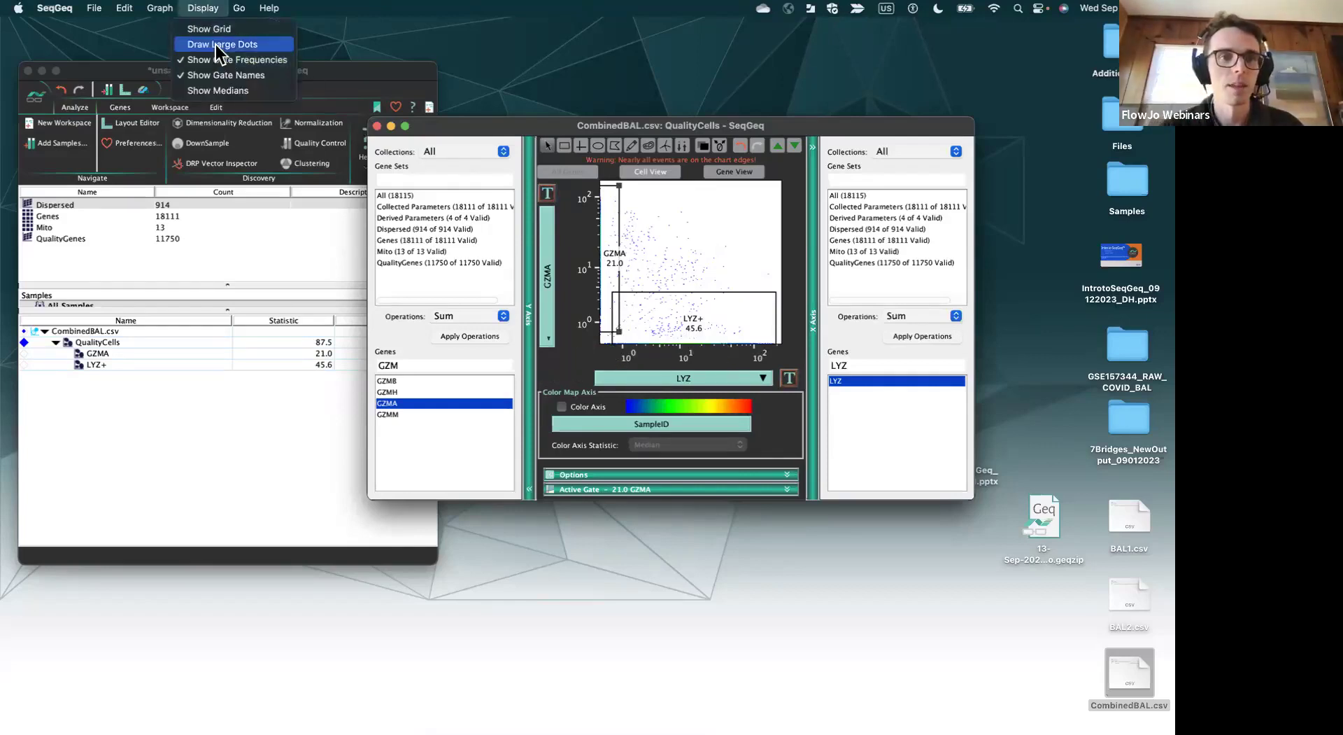
left_click(258, 42)
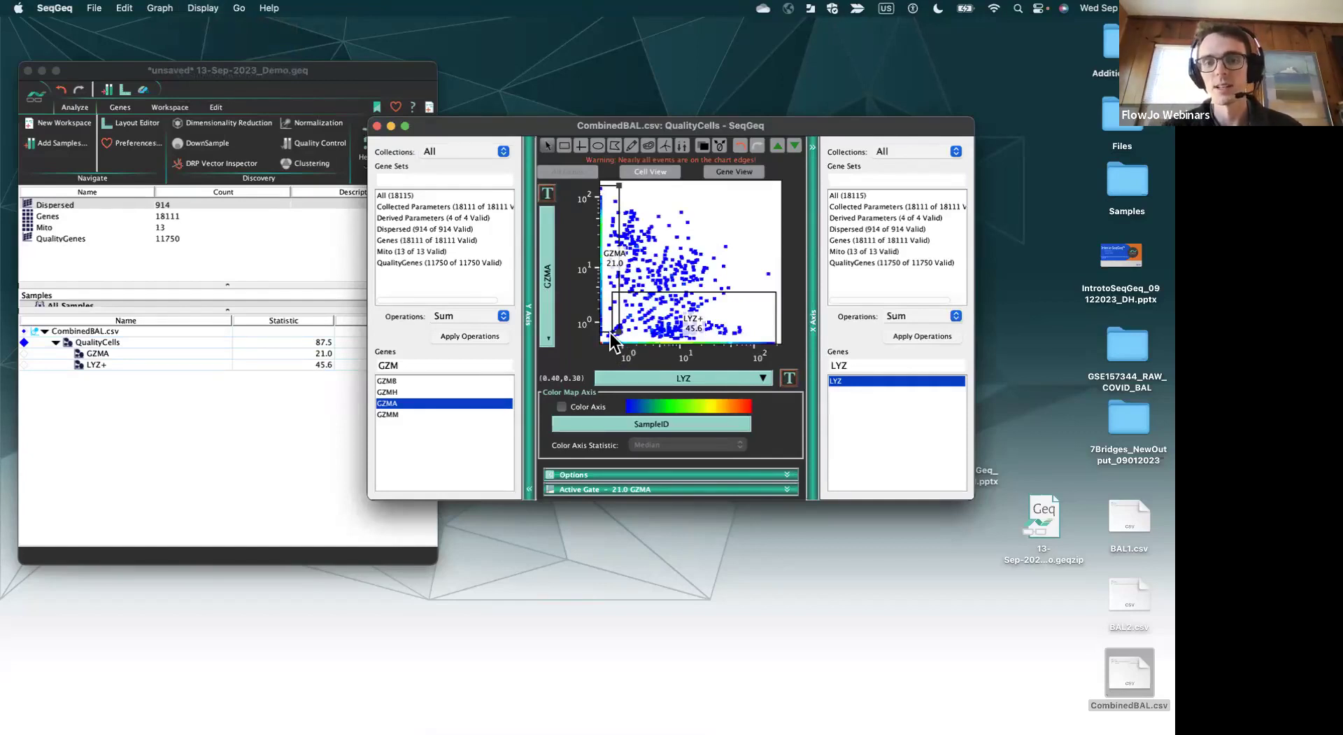
left_click_drag(612, 336, 617, 317)
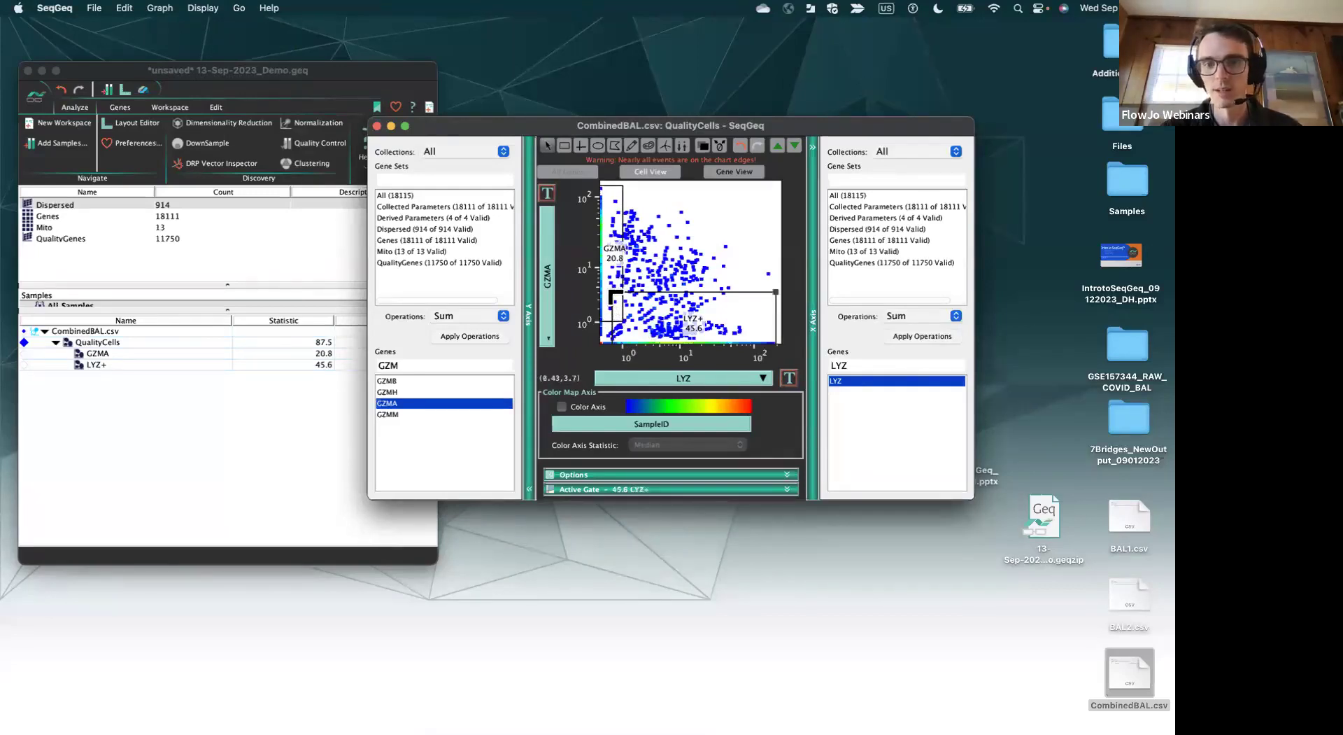
- Extend the LYZ+ gate up to about 10 GZMA and widen the GZMA gate to about 66 LYZ
left_click(632, 298)
left_click_drag(631, 297, 625, 271)
left_click(609, 310)
left_click_drag(617, 318, 723, 319)
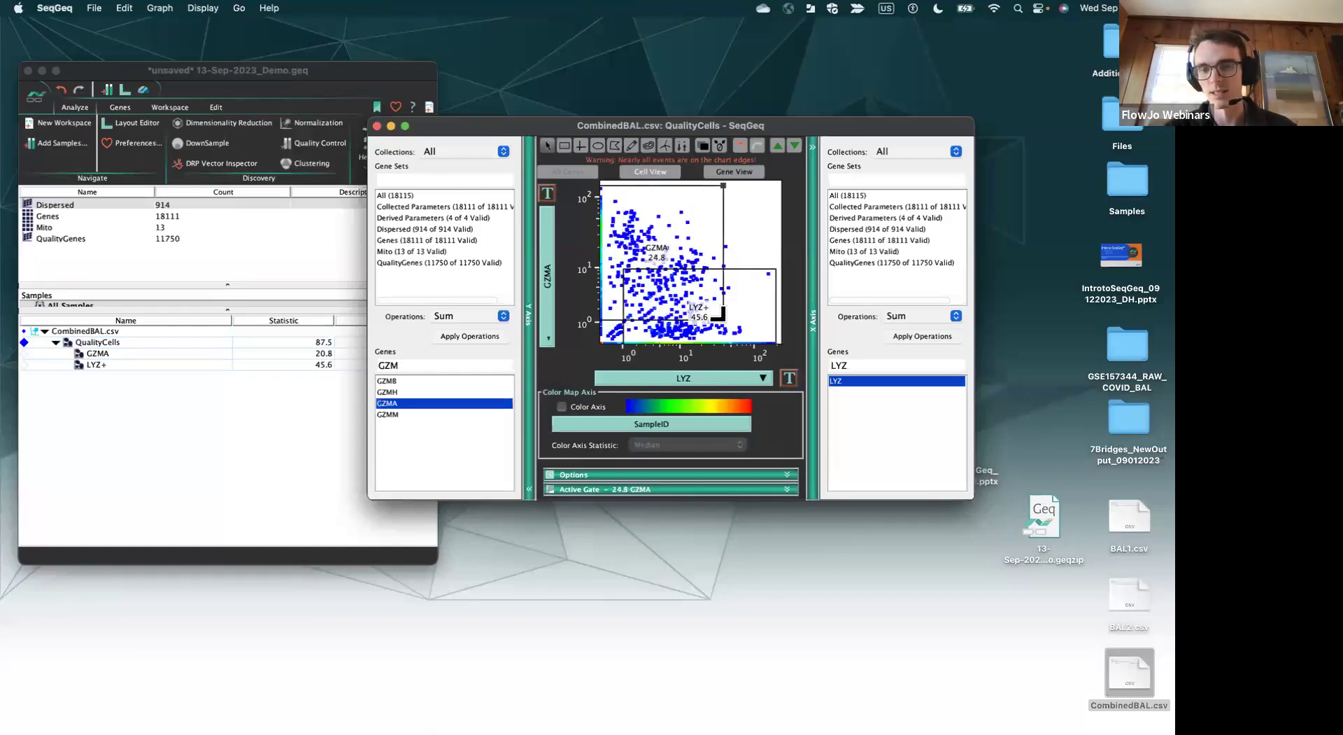
left_click_drag(724, 318, 740, 318)
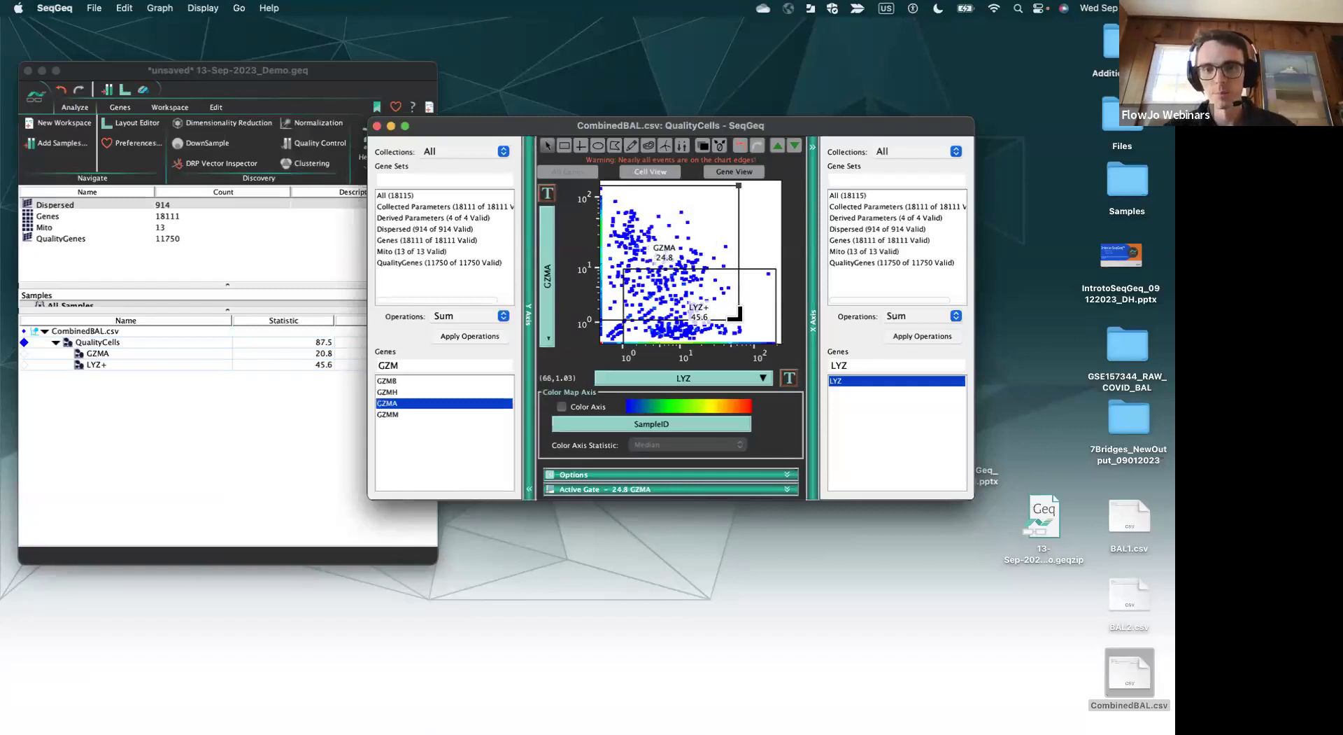
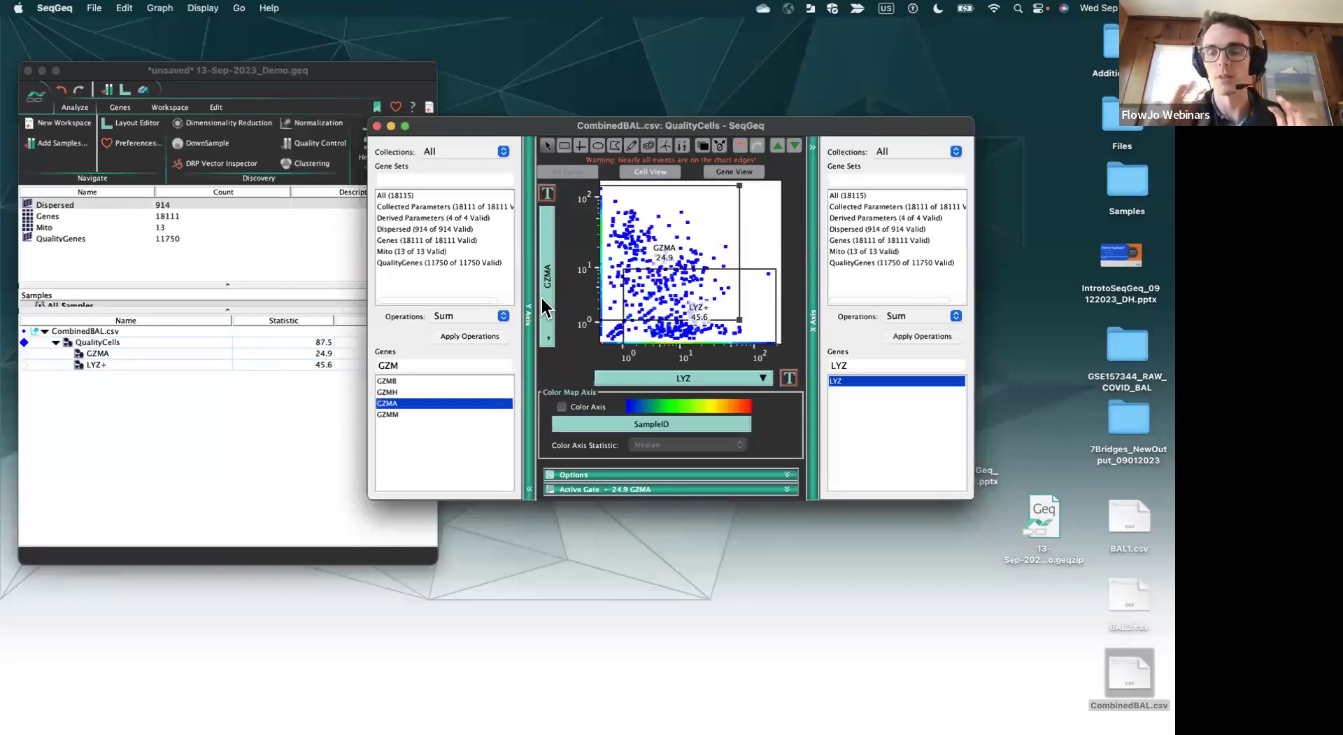
- Close the QualityCells plot and set up a dimensionality reduction on QualityCells with PCA as the method
left_click(378, 126)
left_click(116, 342)
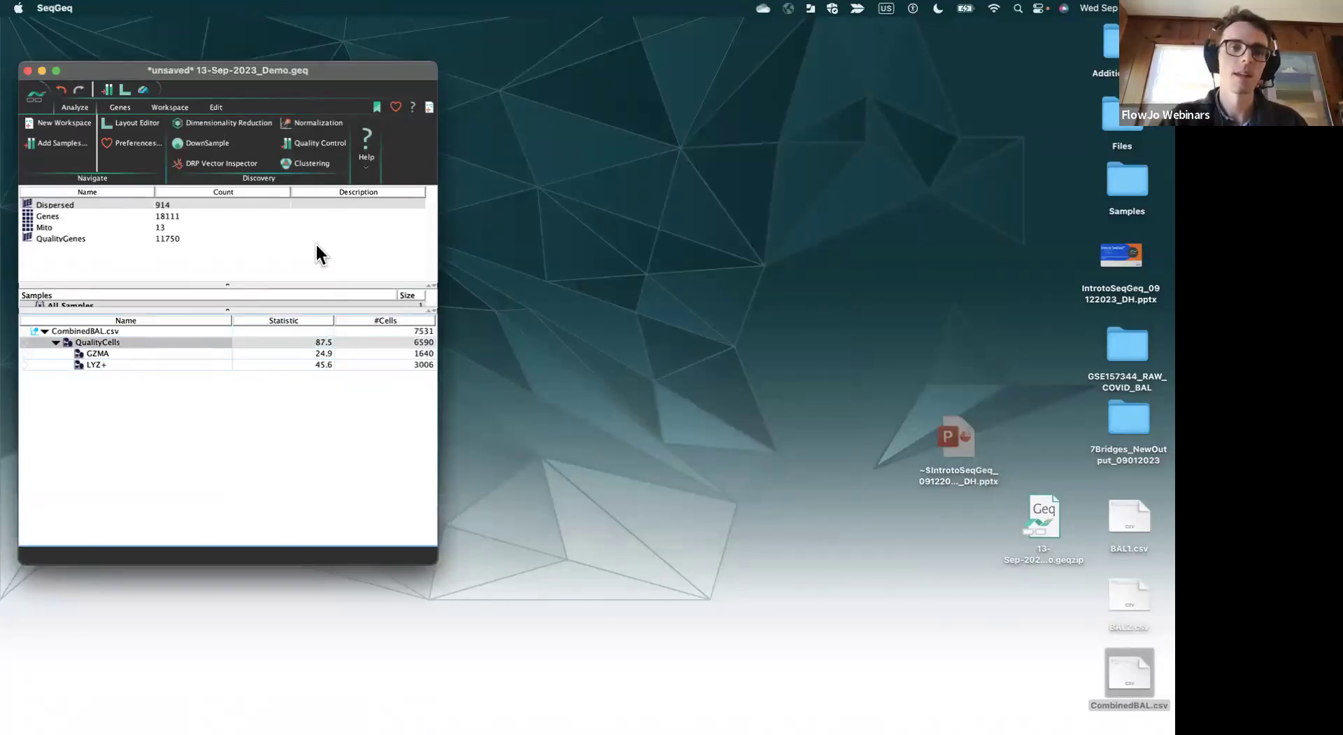
left_click(236, 133)
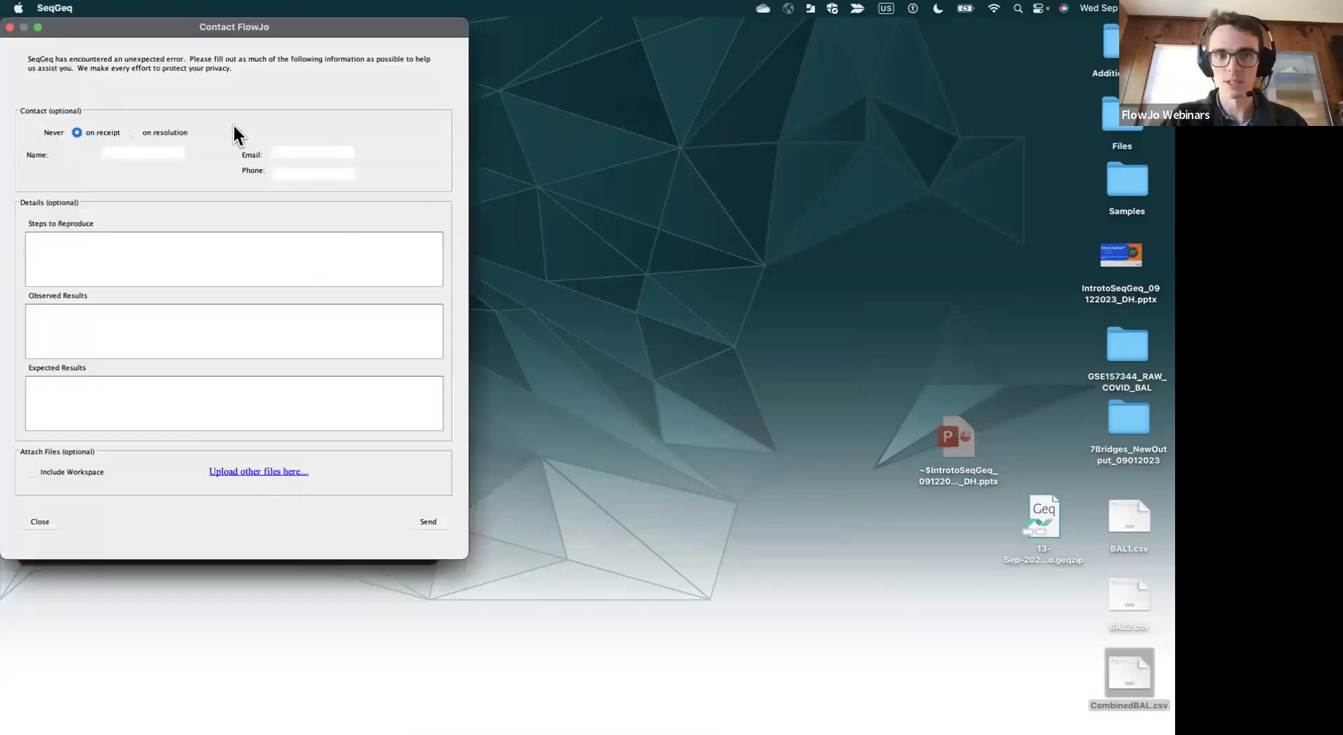
left_click(9, 27)
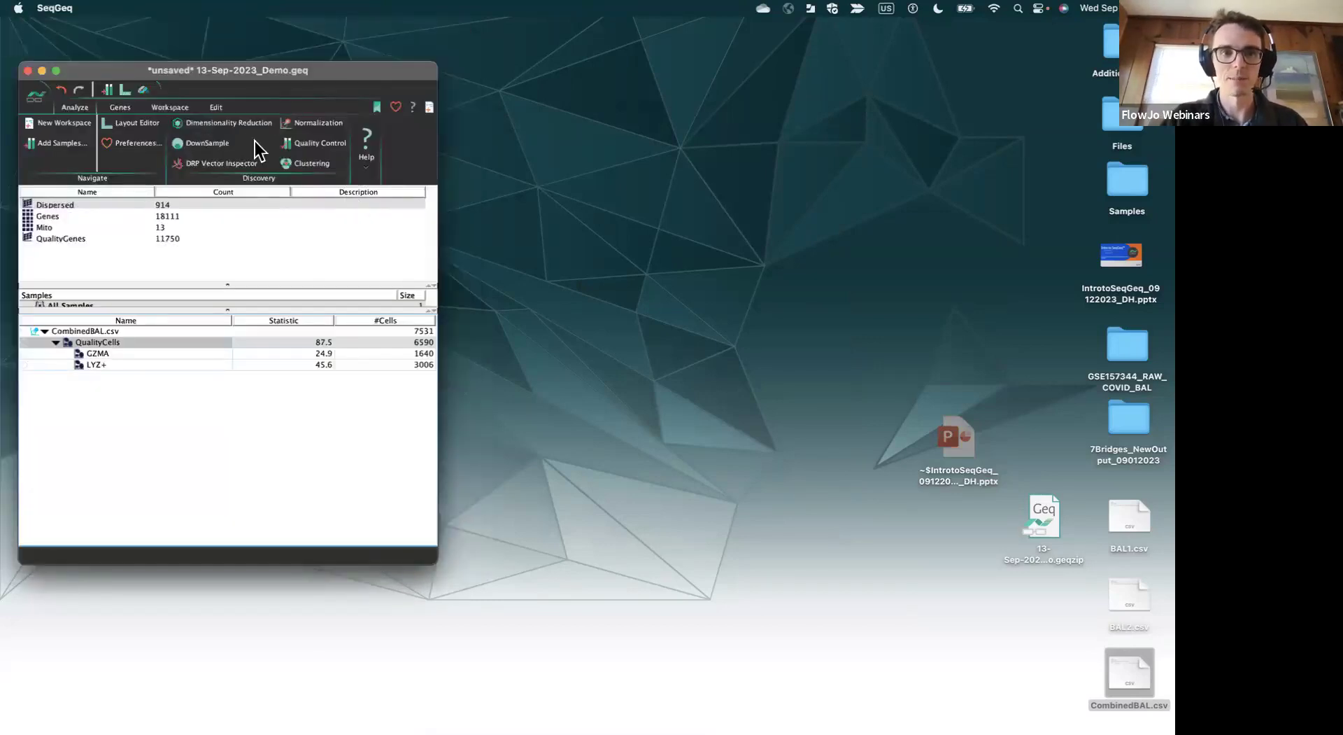
left_click(231, 124)
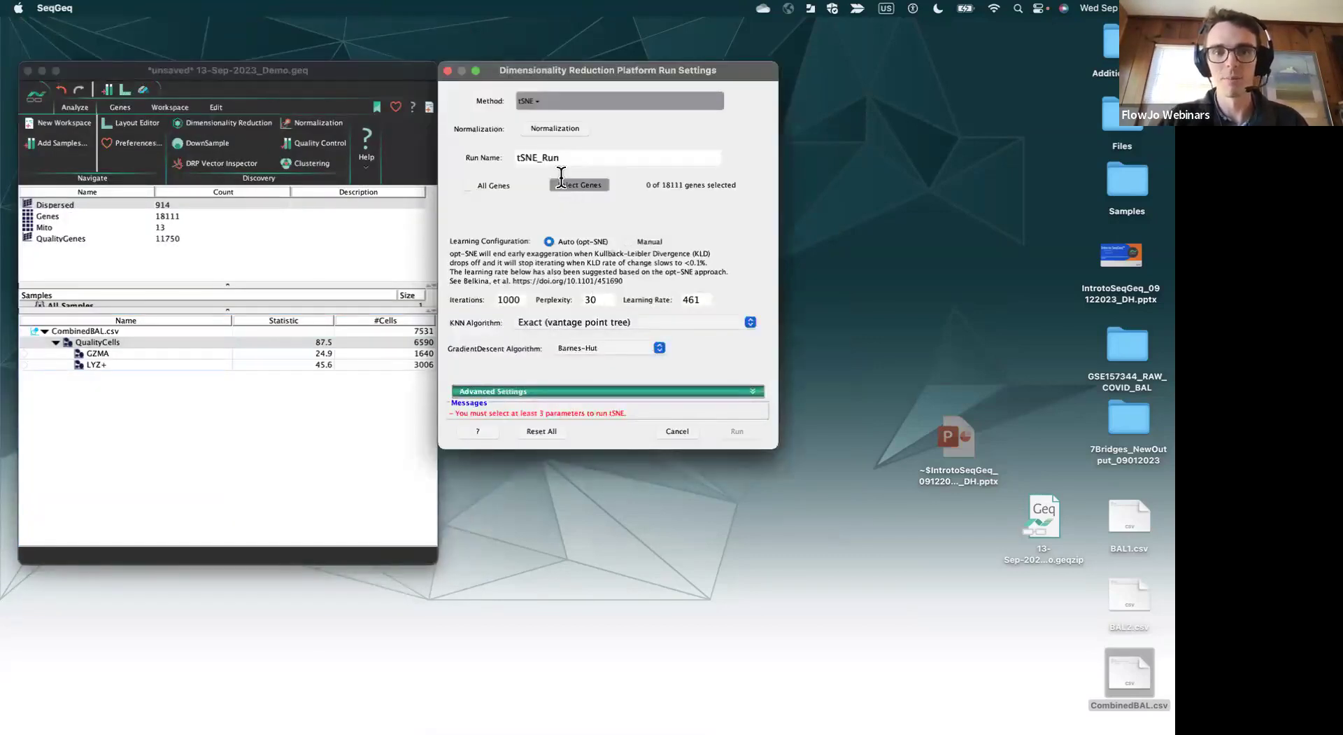
left_click(560, 104)
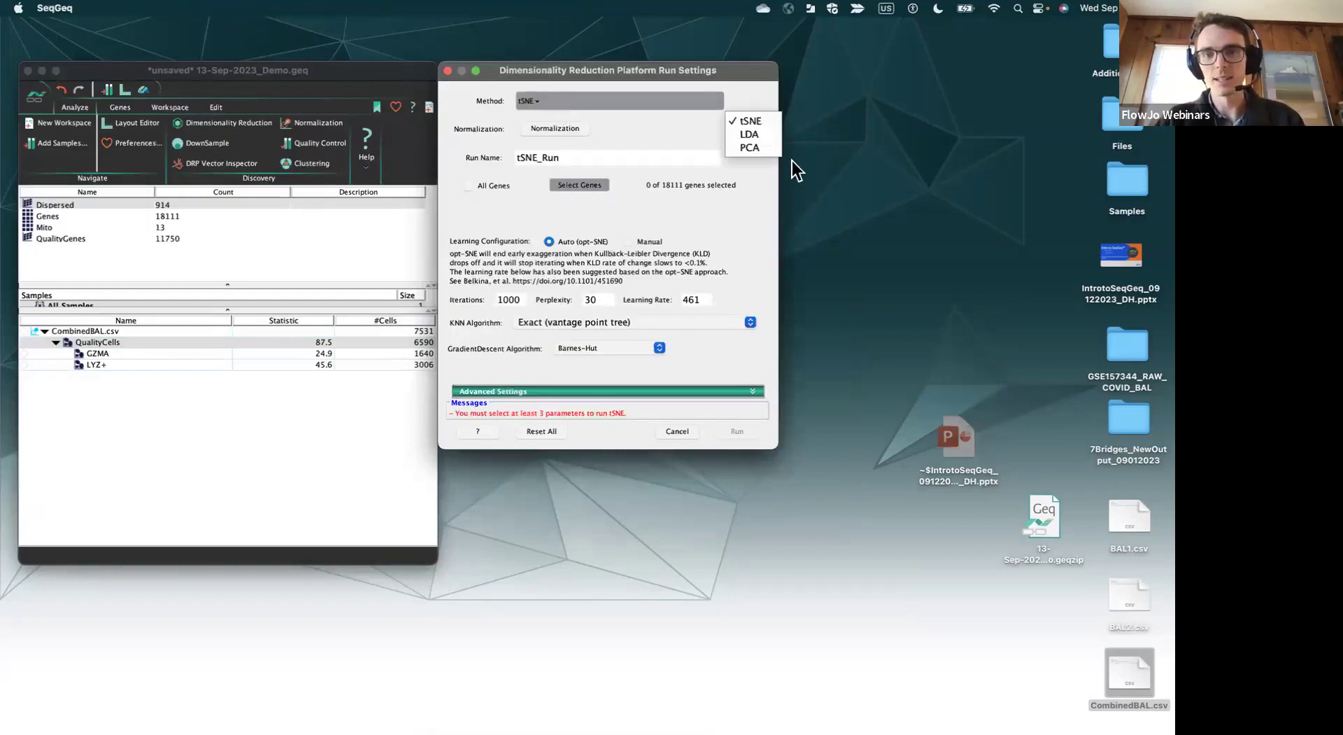
left_click(754, 146)
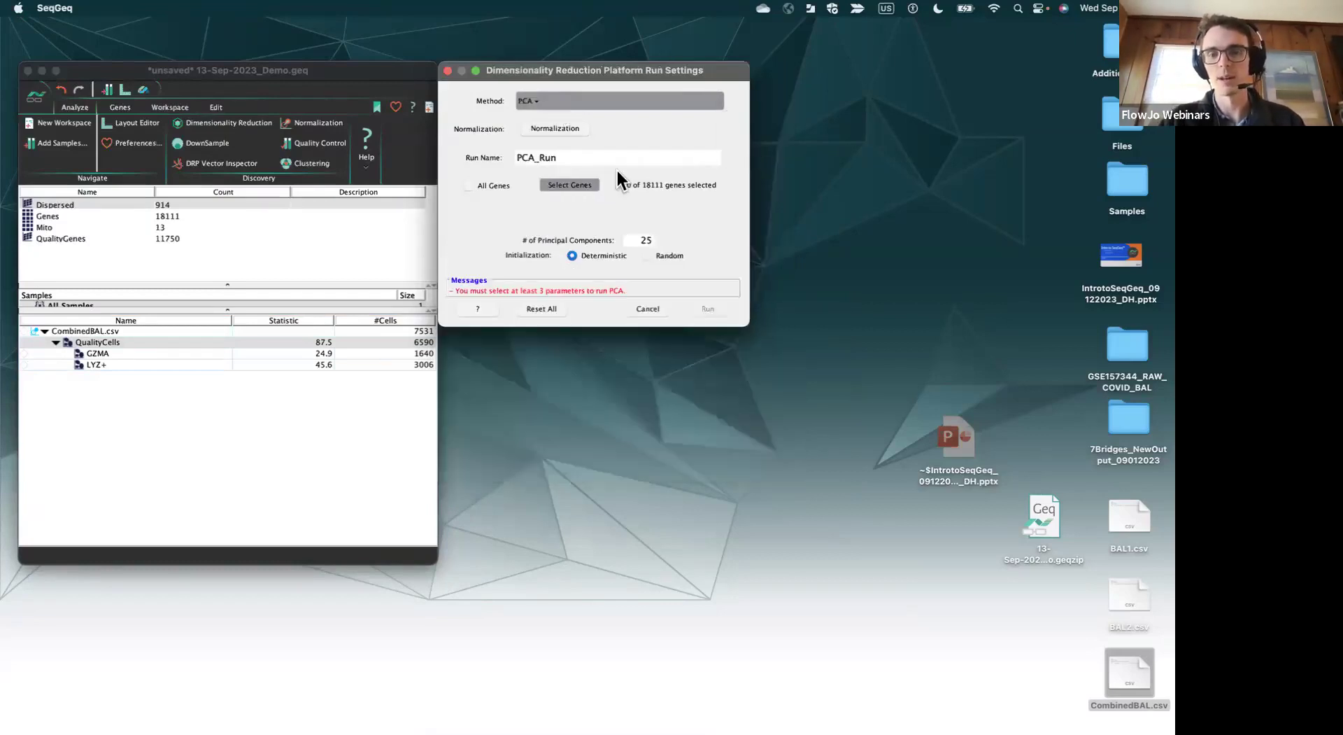
- Include all genes of the Dispersed gene set in the PCA run
left_click(582, 188)
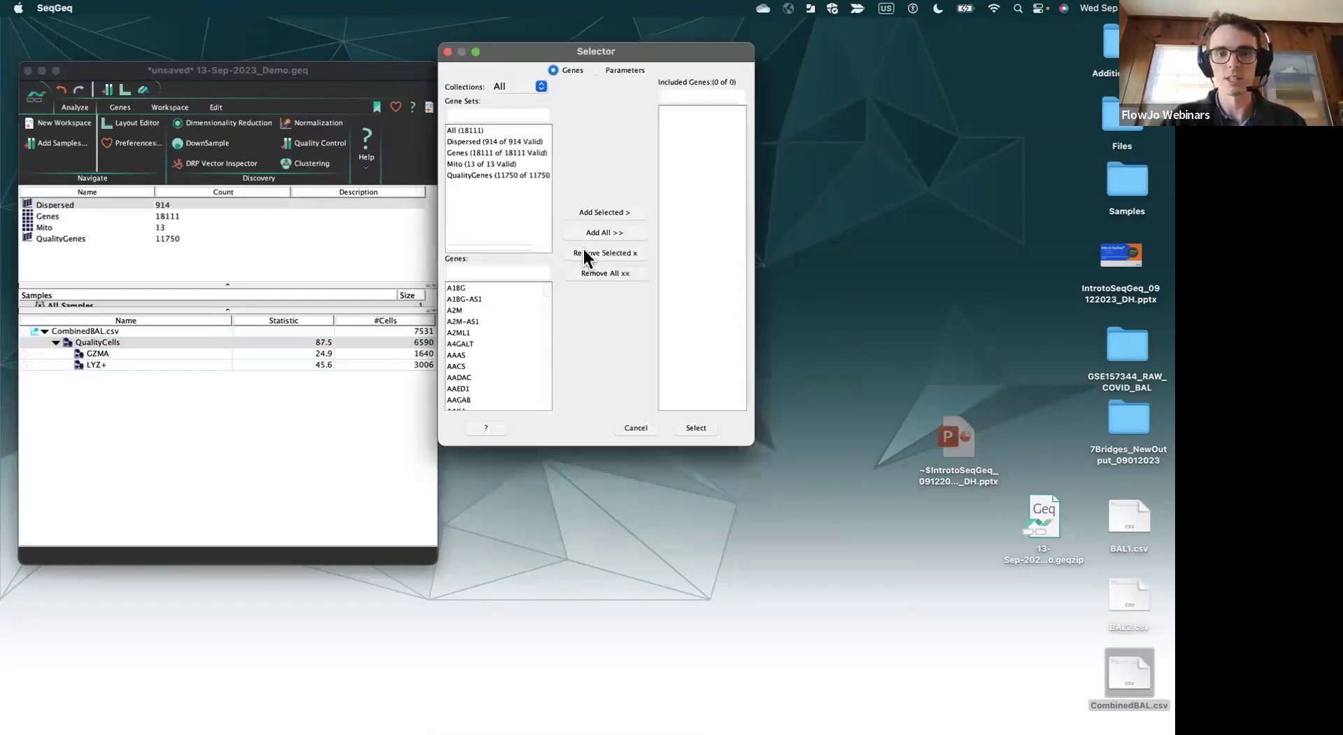
left_click(490, 143)
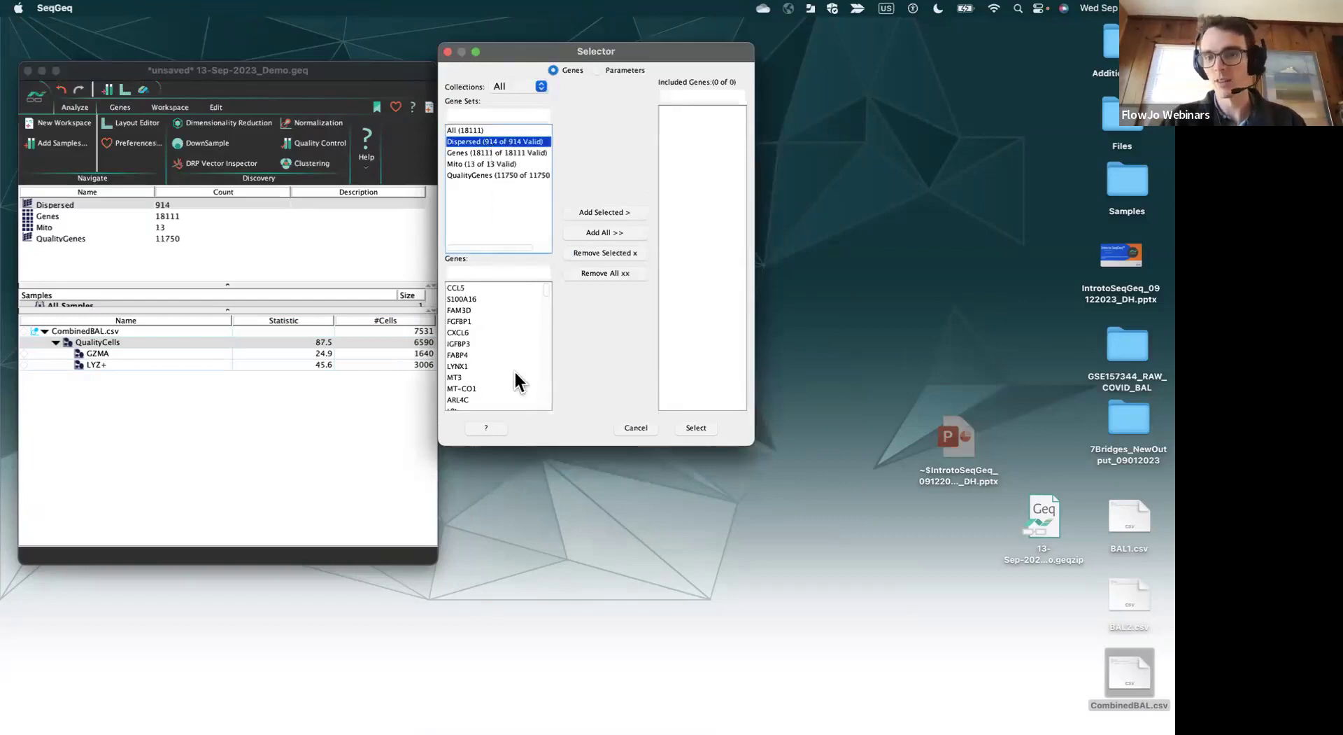
left_click(494, 356)
key("super+a")
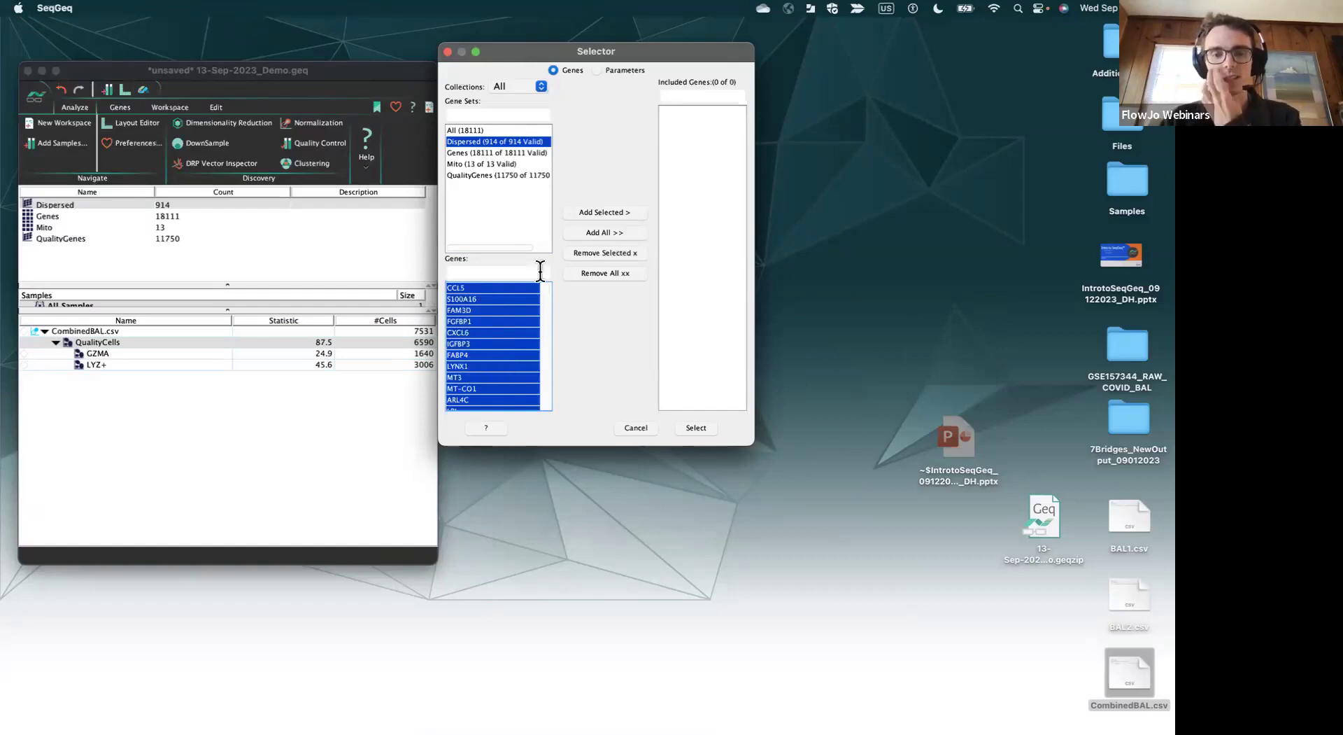
left_click(603, 211)
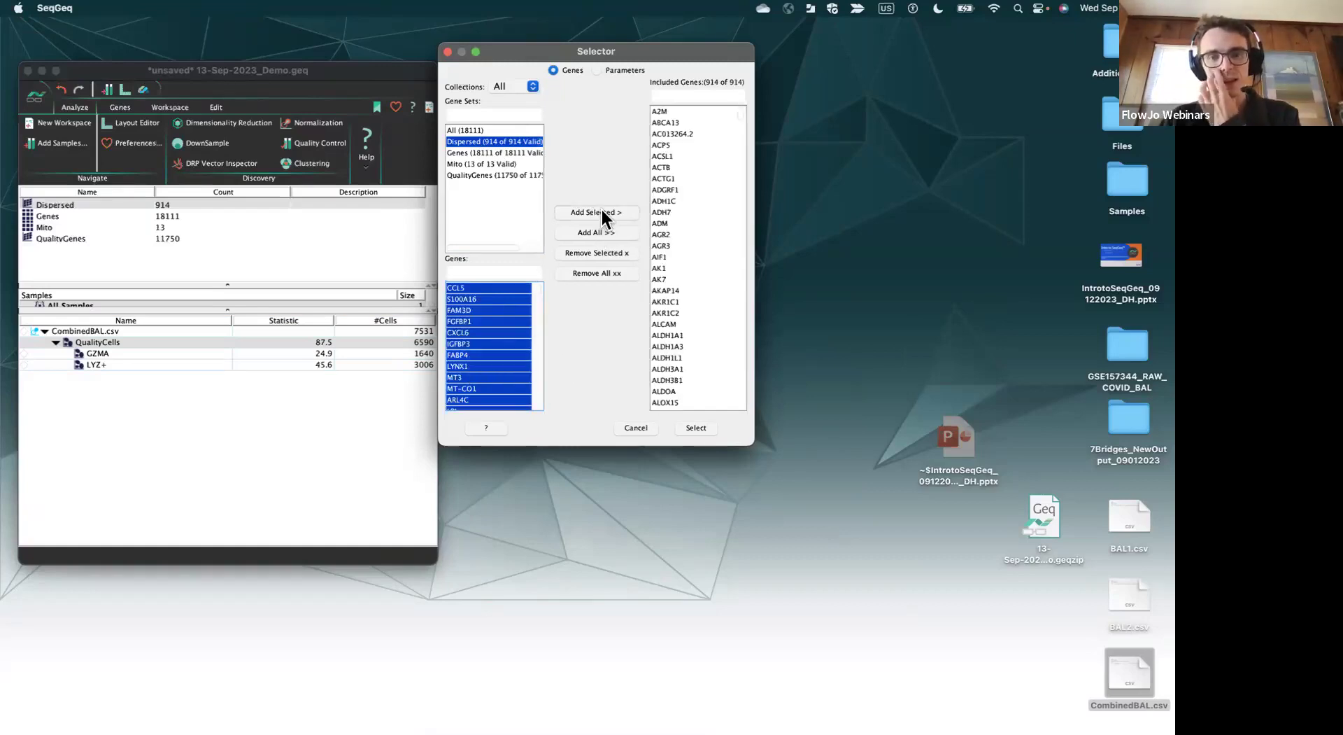
left_click(699, 427)
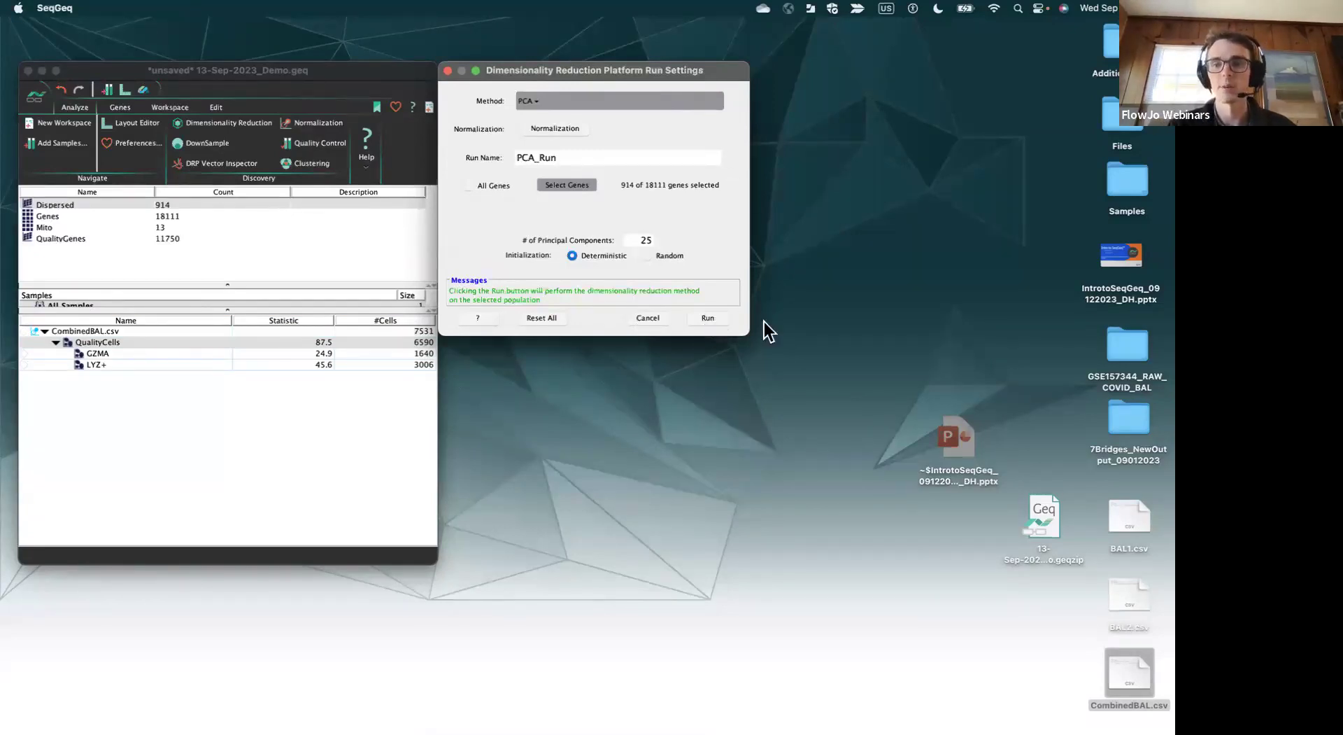
- Run the PCA and calculate the first 13 principal components as parameters
left_click(718, 320)
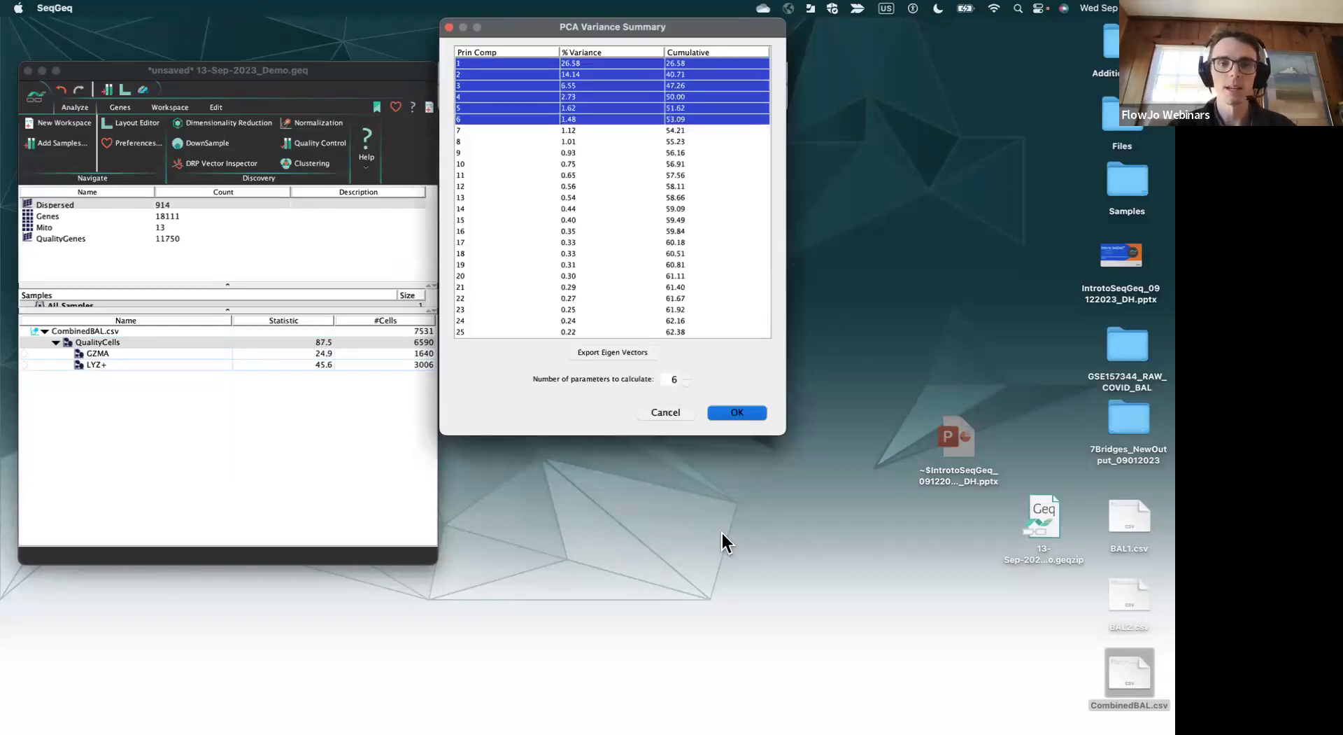
left_click(500, 198)
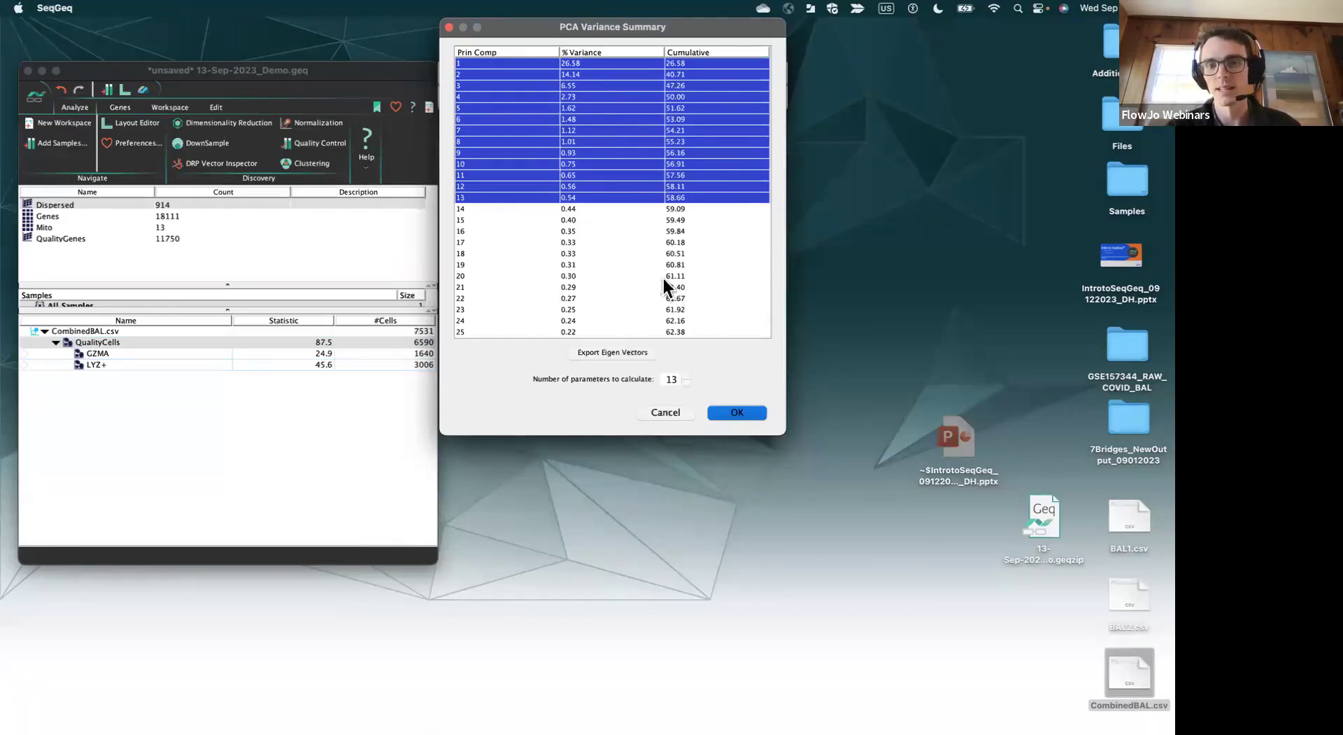
left_click(735, 415)
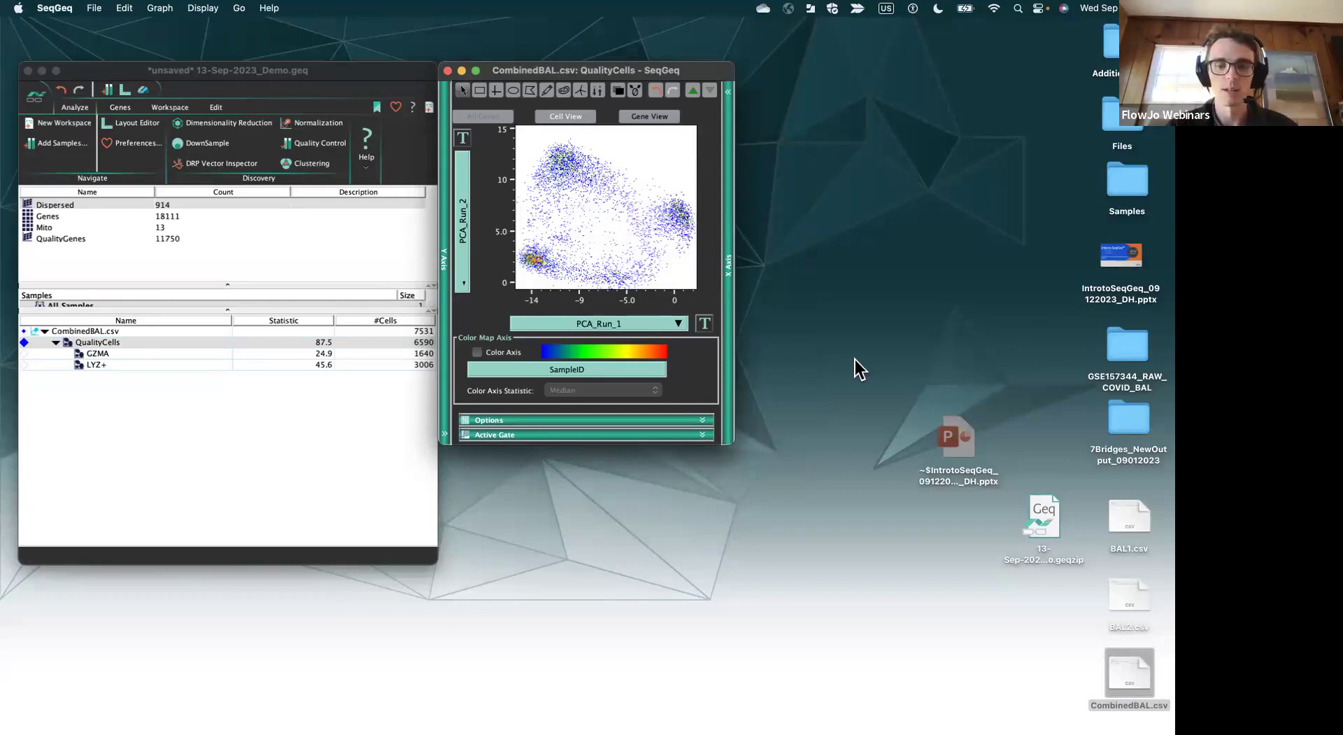
- Plot PCA_Run_7 on the X axis against PCA_Run_8 on the Y axis for QualityCells
left_click(581, 323)
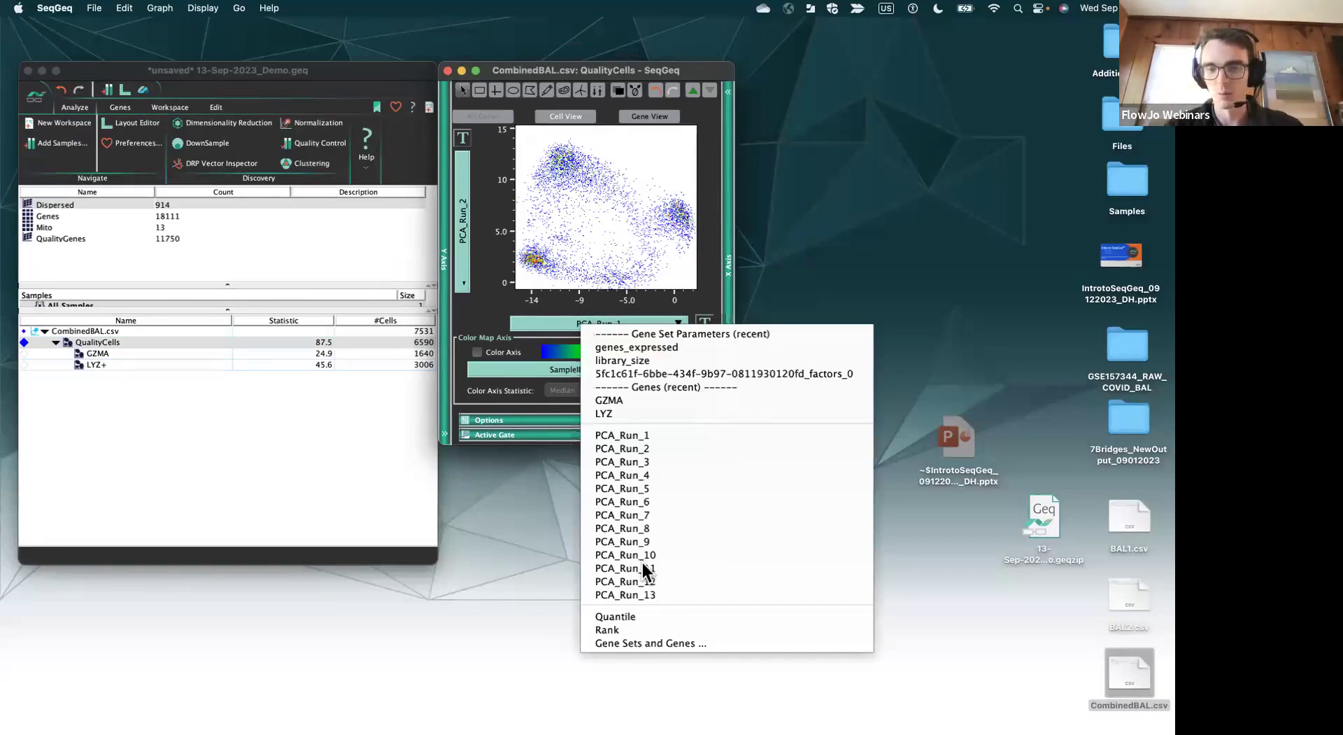
left_click(649, 515)
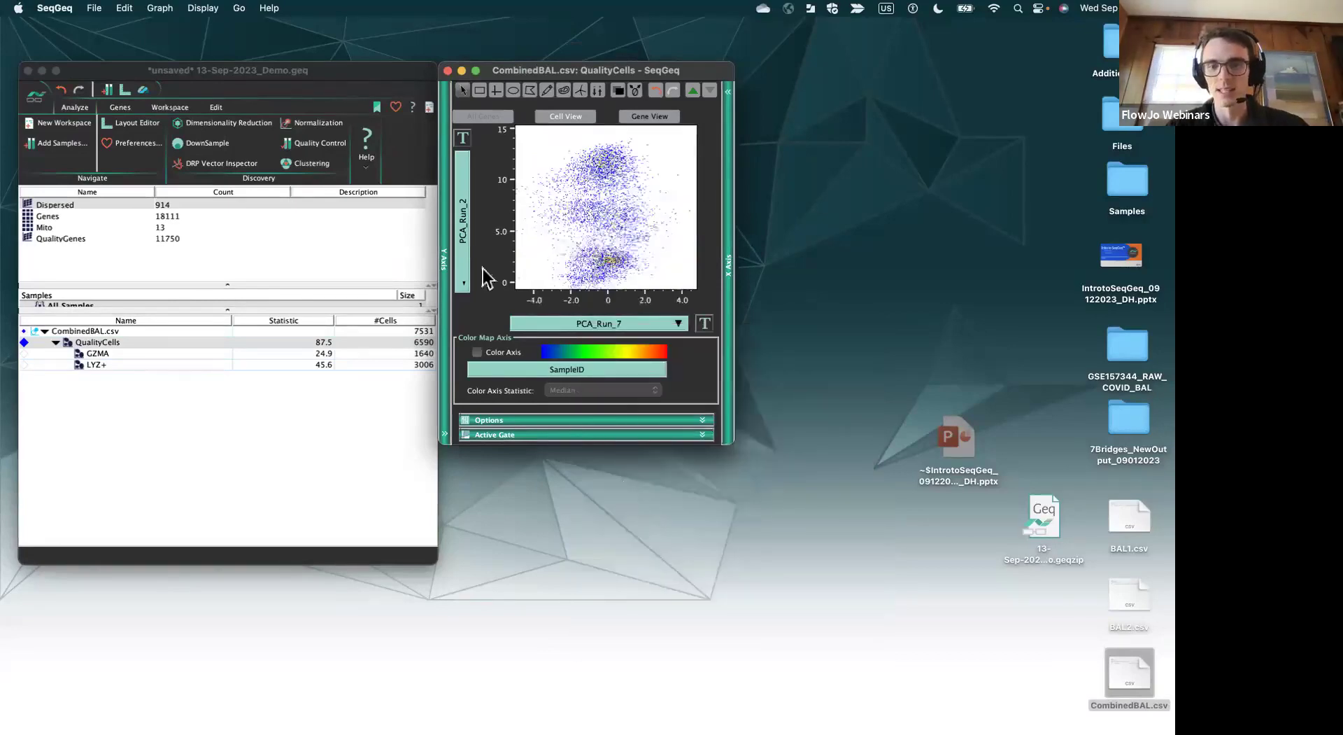
left_click(463, 245)
left_click(542, 442)
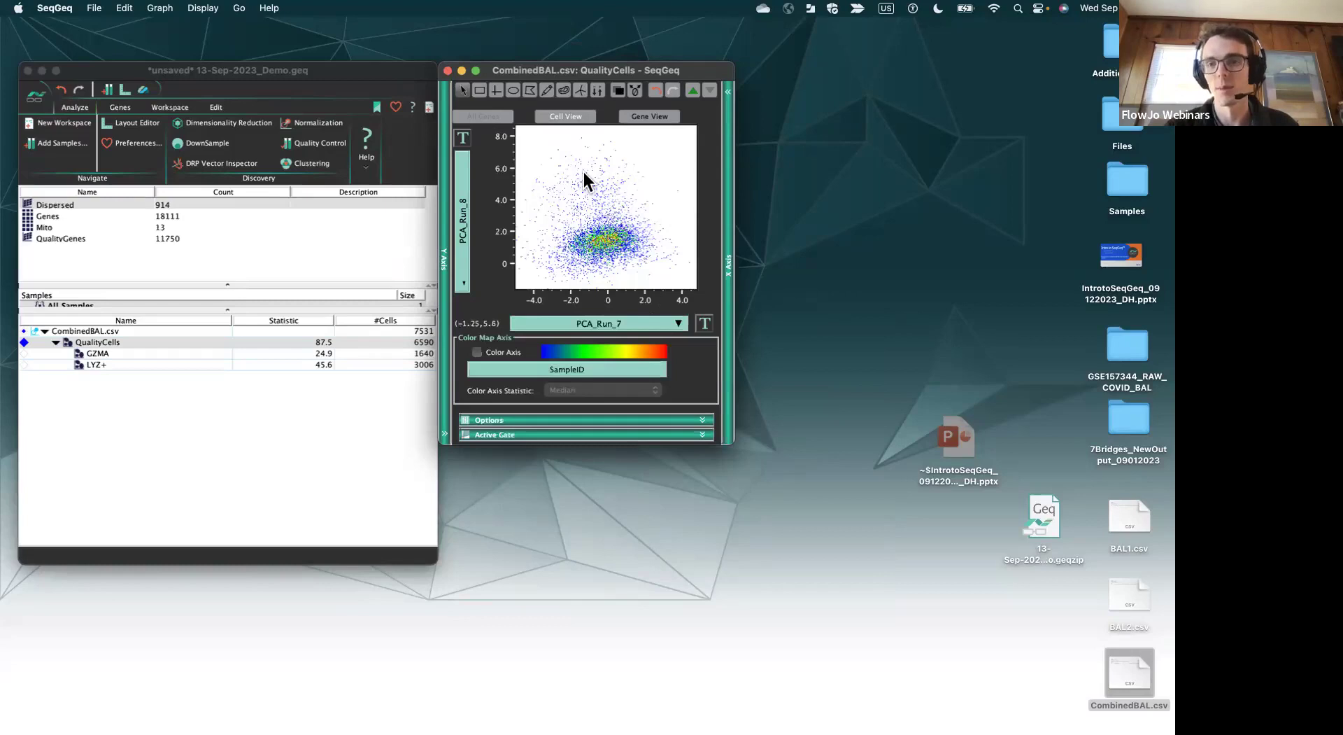
- Plot PCA_Run_12 on the X axis and open the parameter choices for the Y axis
left_click(617, 324)
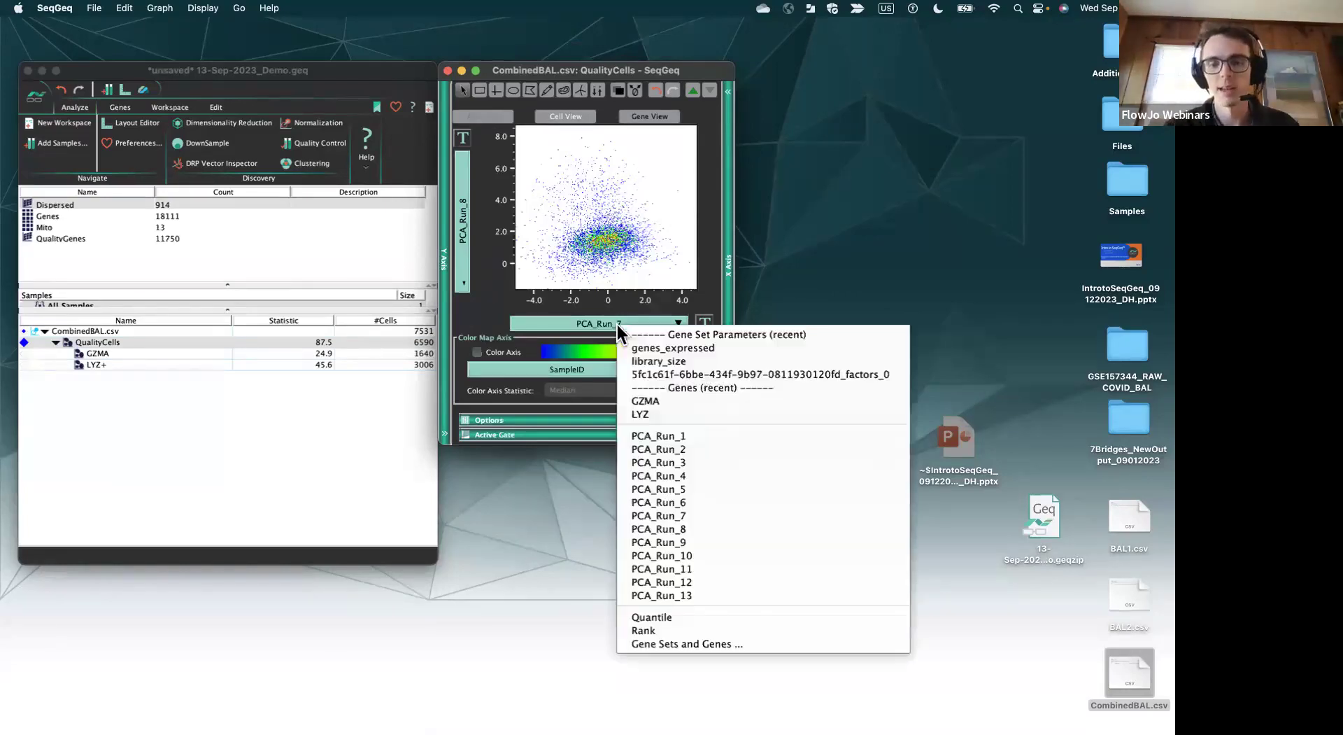
left_click(695, 581)
left_click(465, 280)
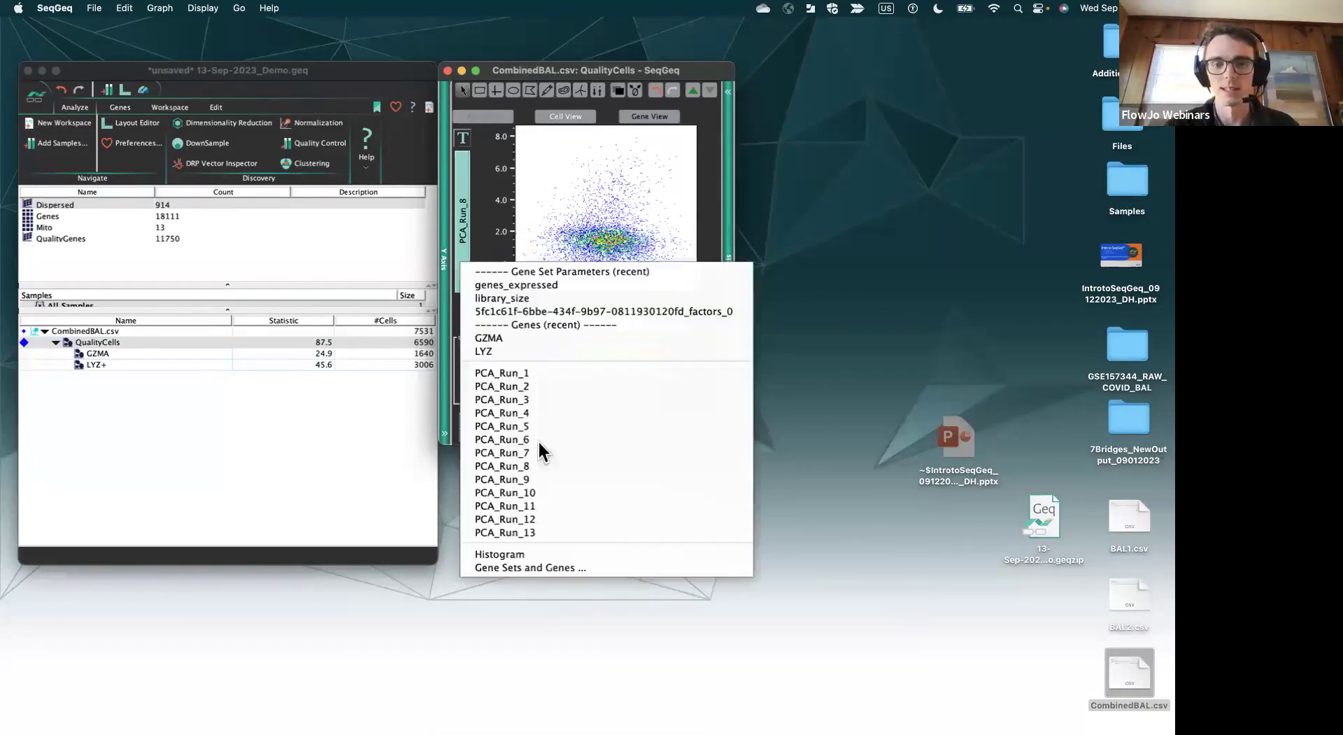
- Plot PCA_Run_13 on the Y axis of the QualityCells graph, view the distribution, and close the graph window
left_click(552, 532)
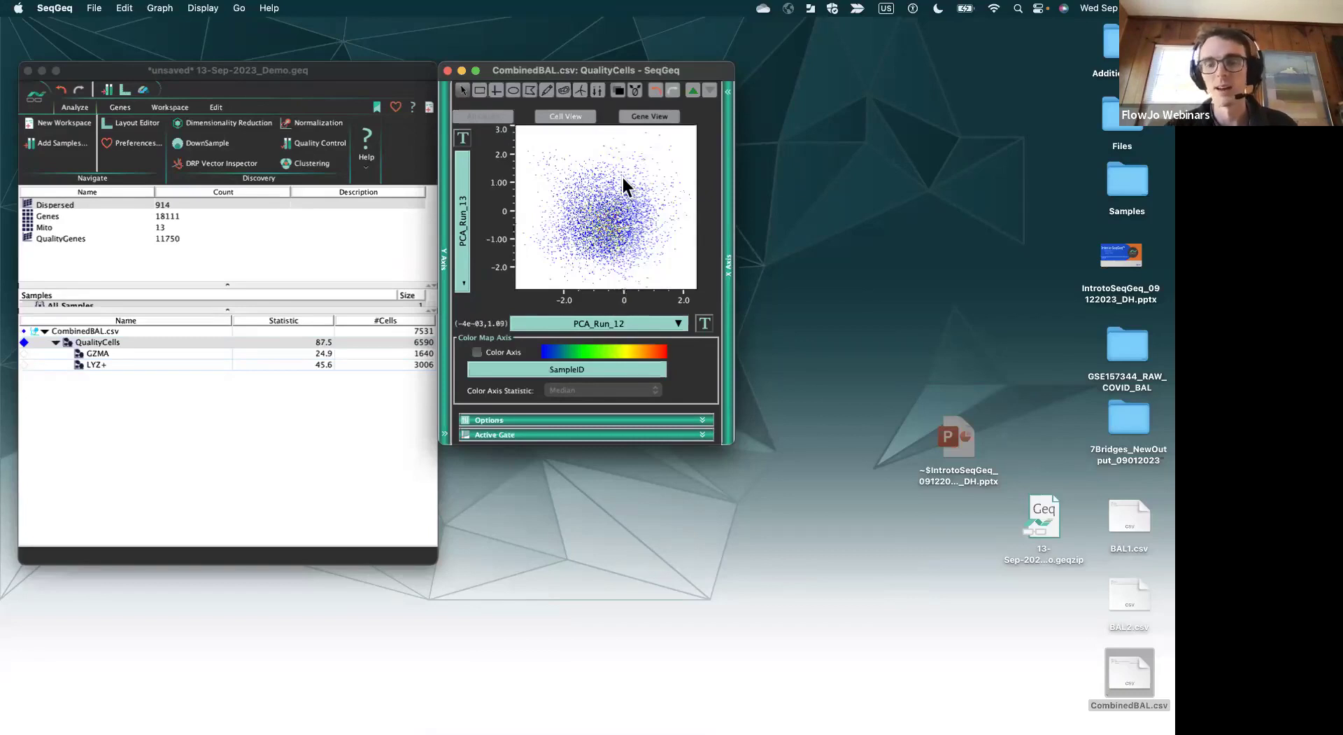
mouse_move(623, 176)
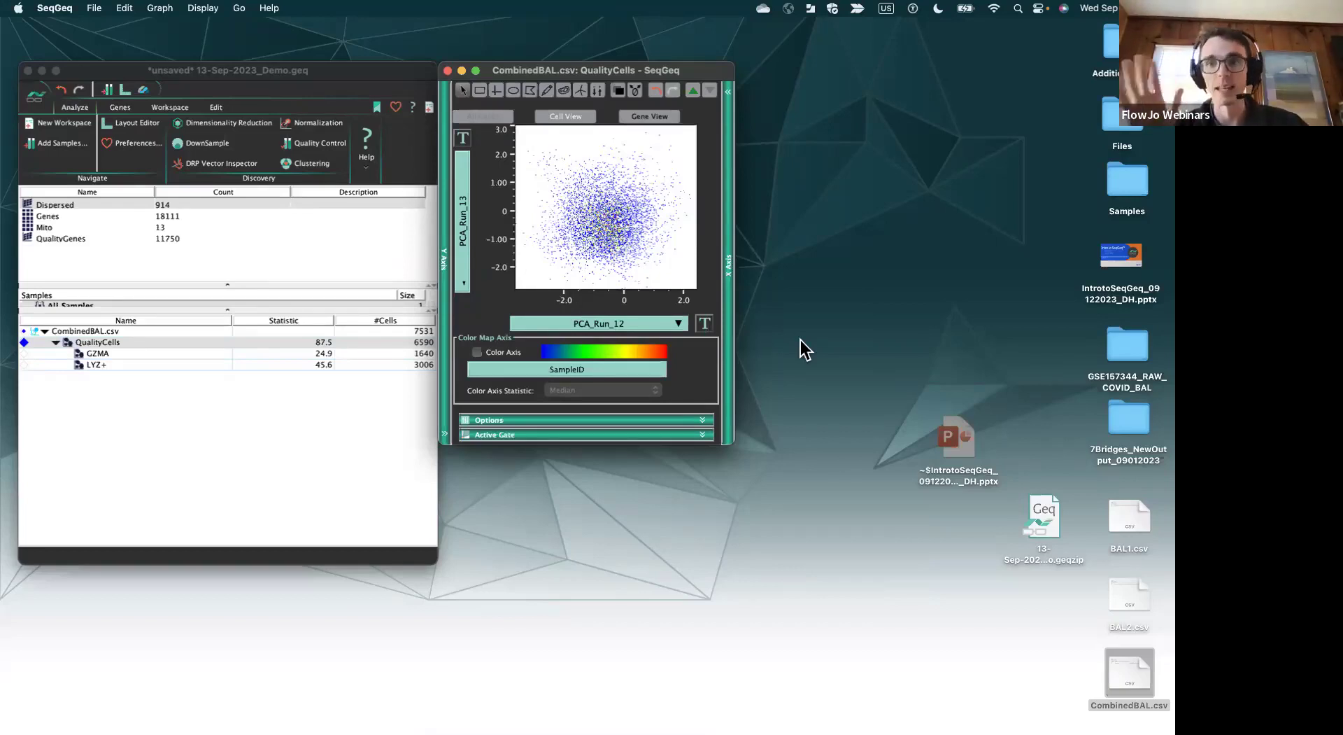
left_click(448, 72)
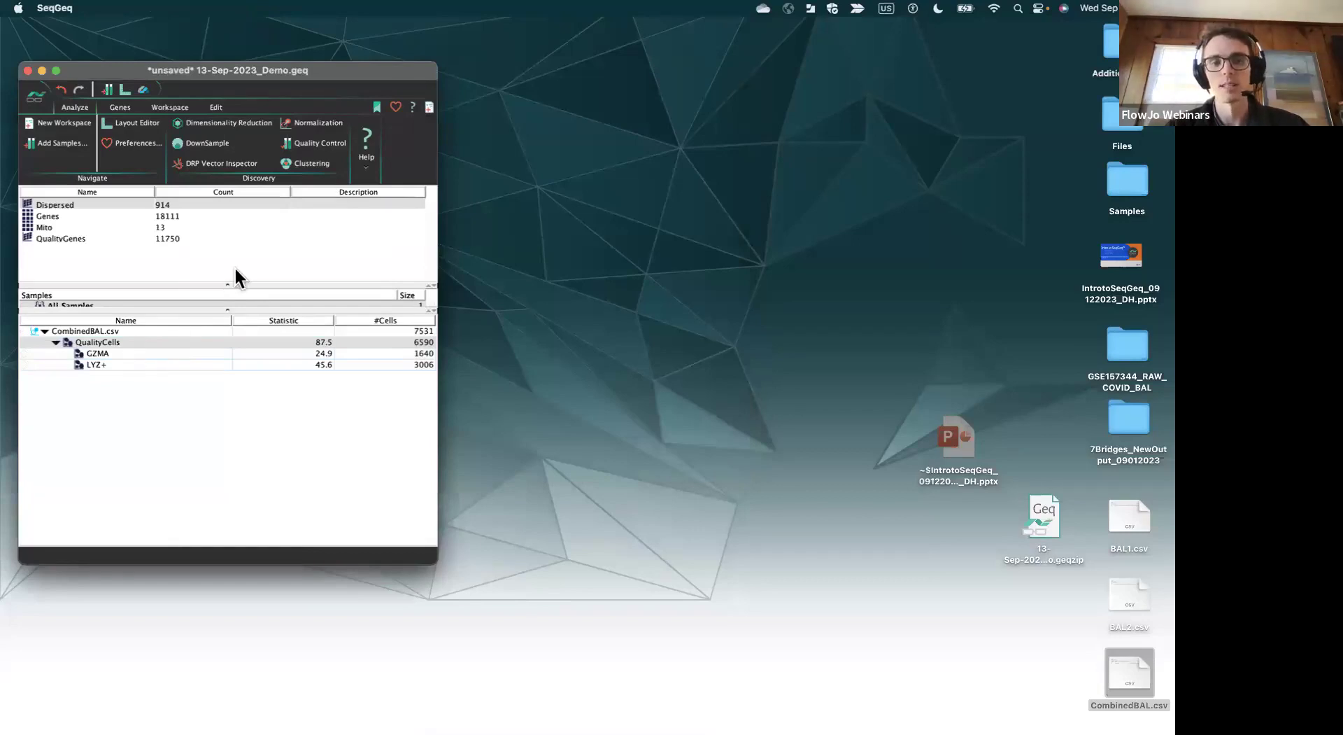
- Run a tSNE dimensionality reduction on QualityCells using the parameters PCA_Run_1 through PCA_Run_13 instead of the Dispersed genes
left_click(218, 125)
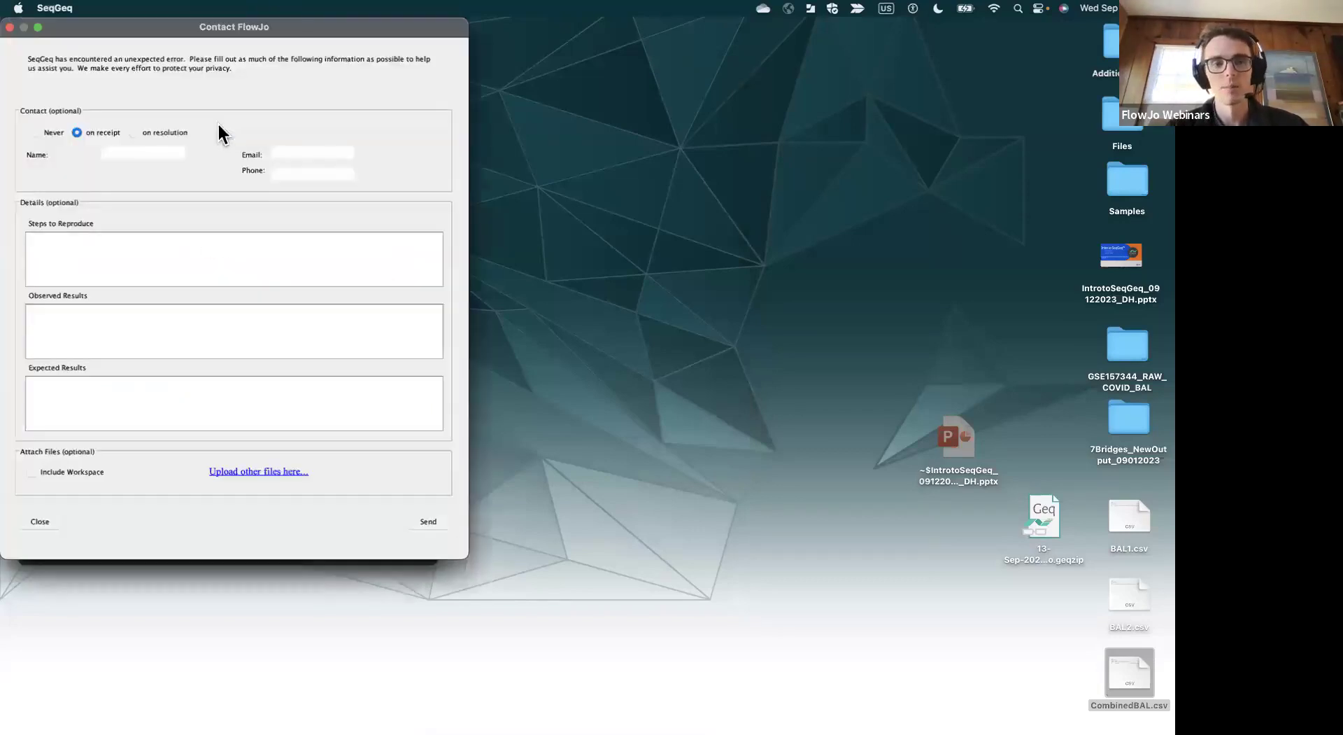
left_click(10, 27)
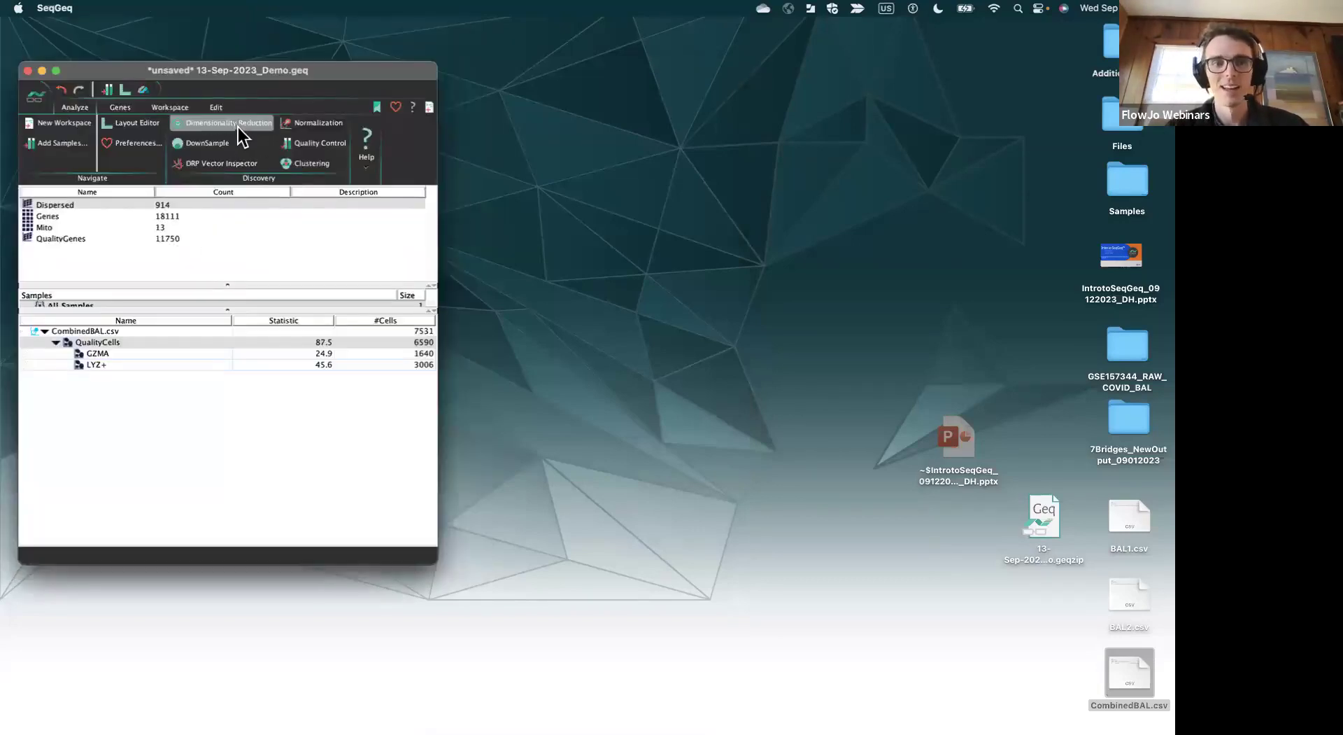
left_click(234, 123)
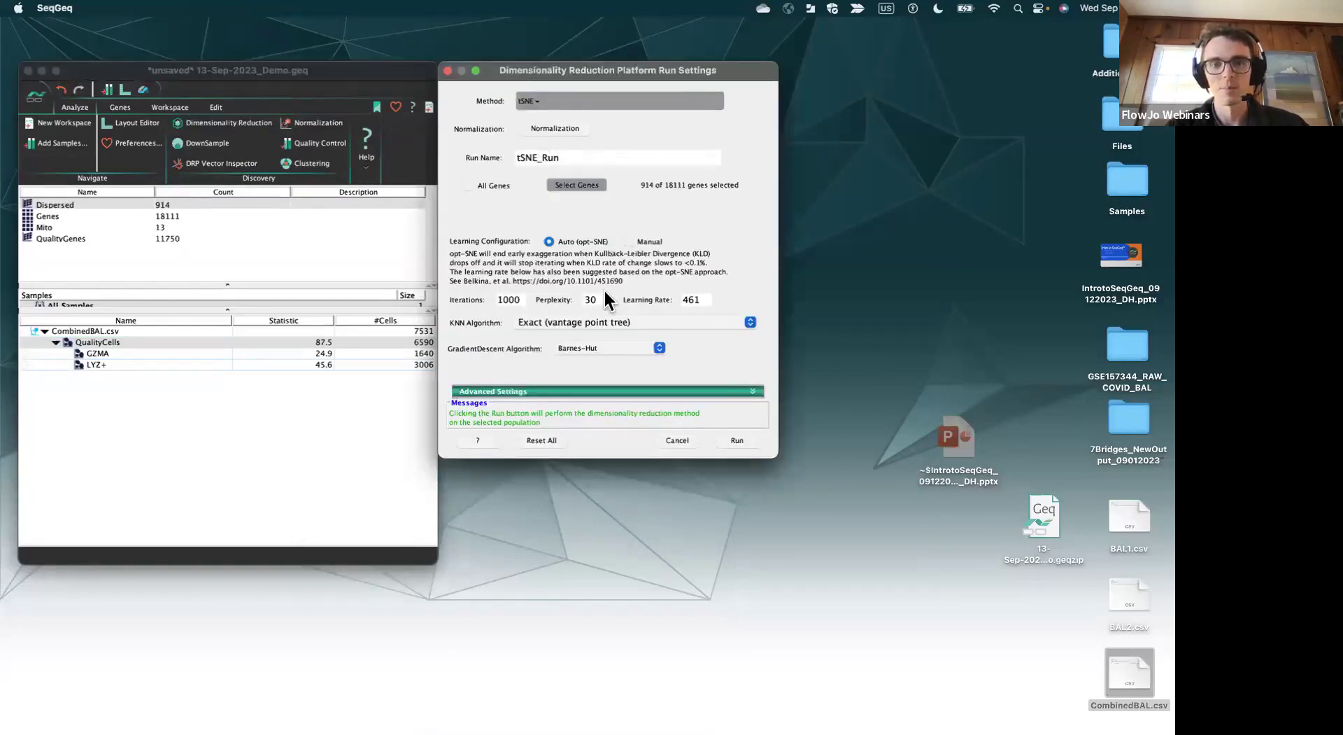
left_click(564, 185)
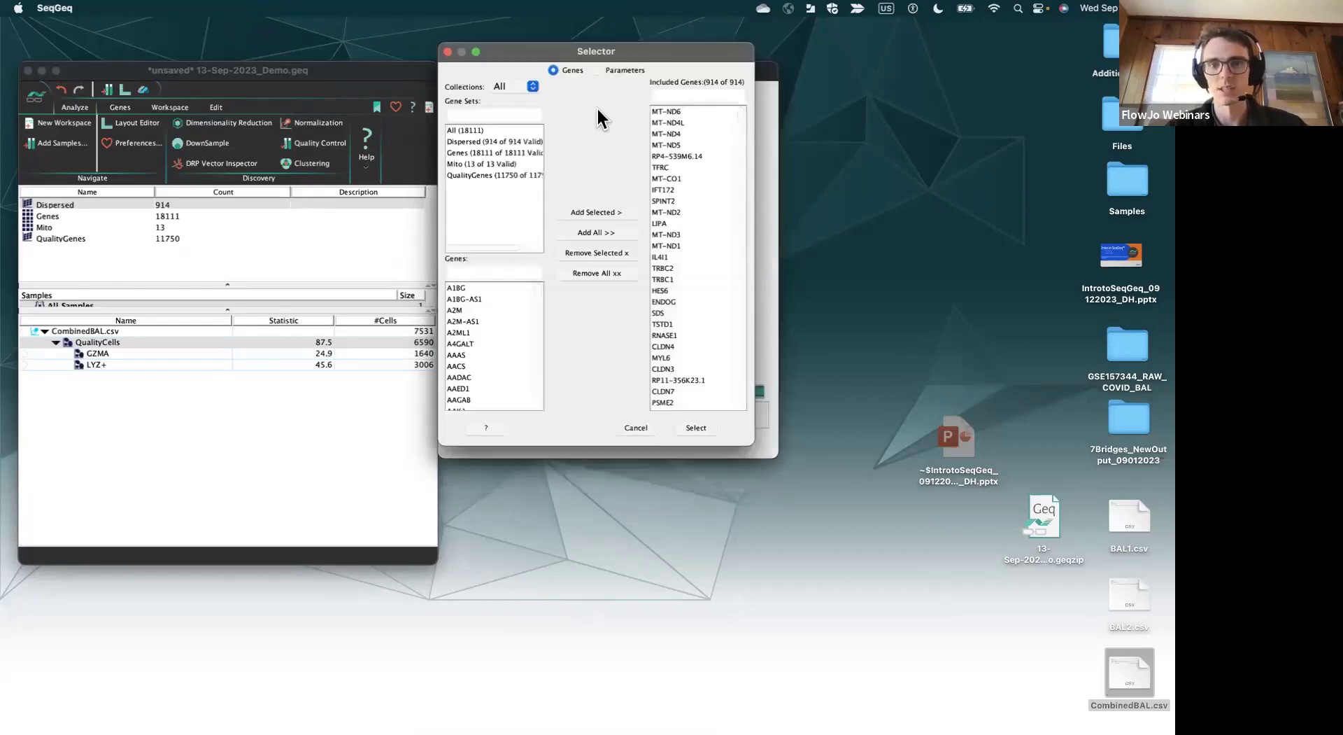
left_click(596, 70)
left_click(487, 97)
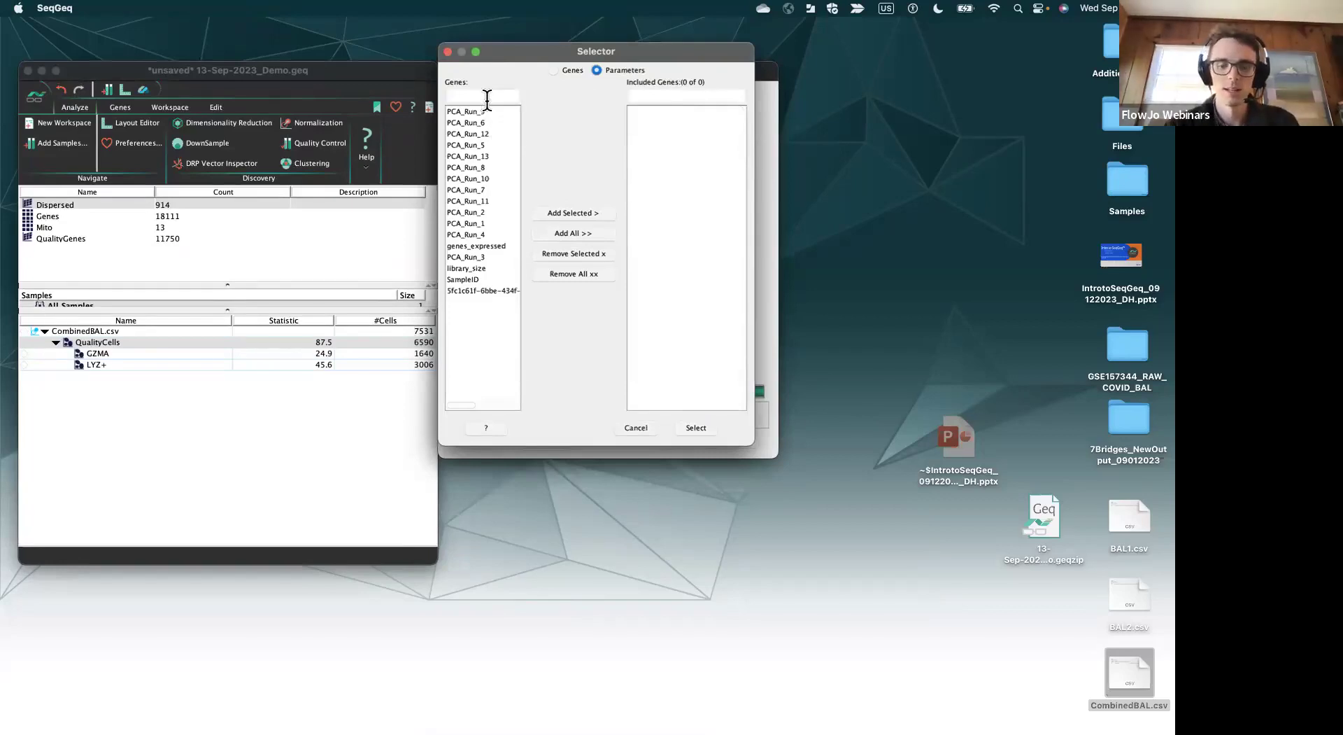
type("PCA_")
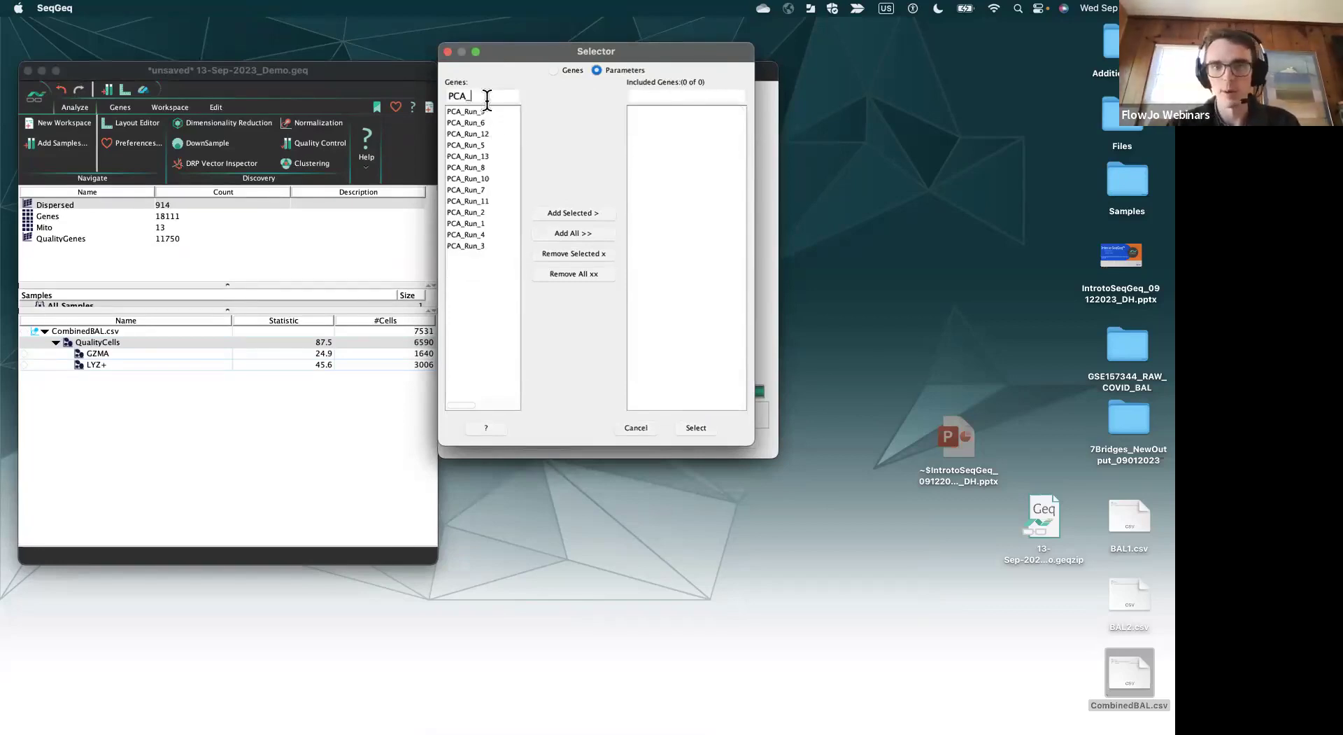
left_click(491, 146)
key("super+a")
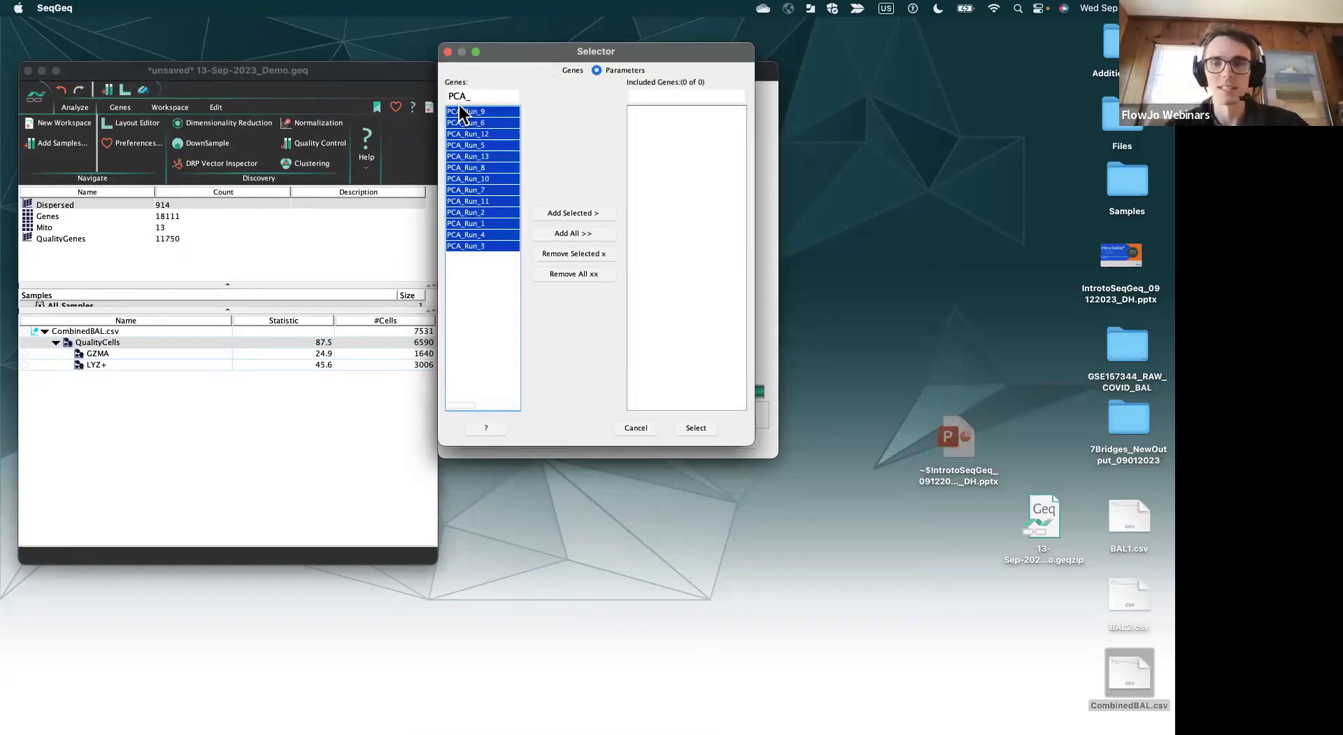
left_click(562, 213)
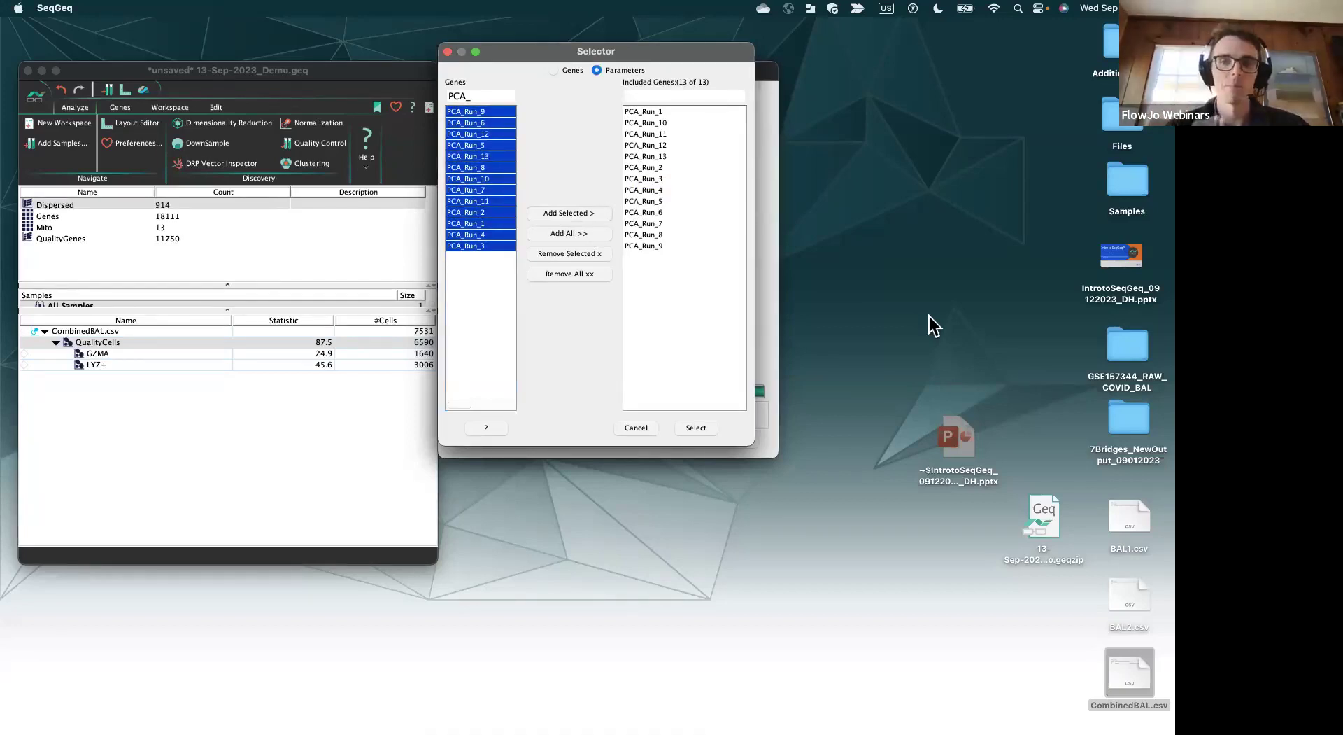
left_click(696, 428)
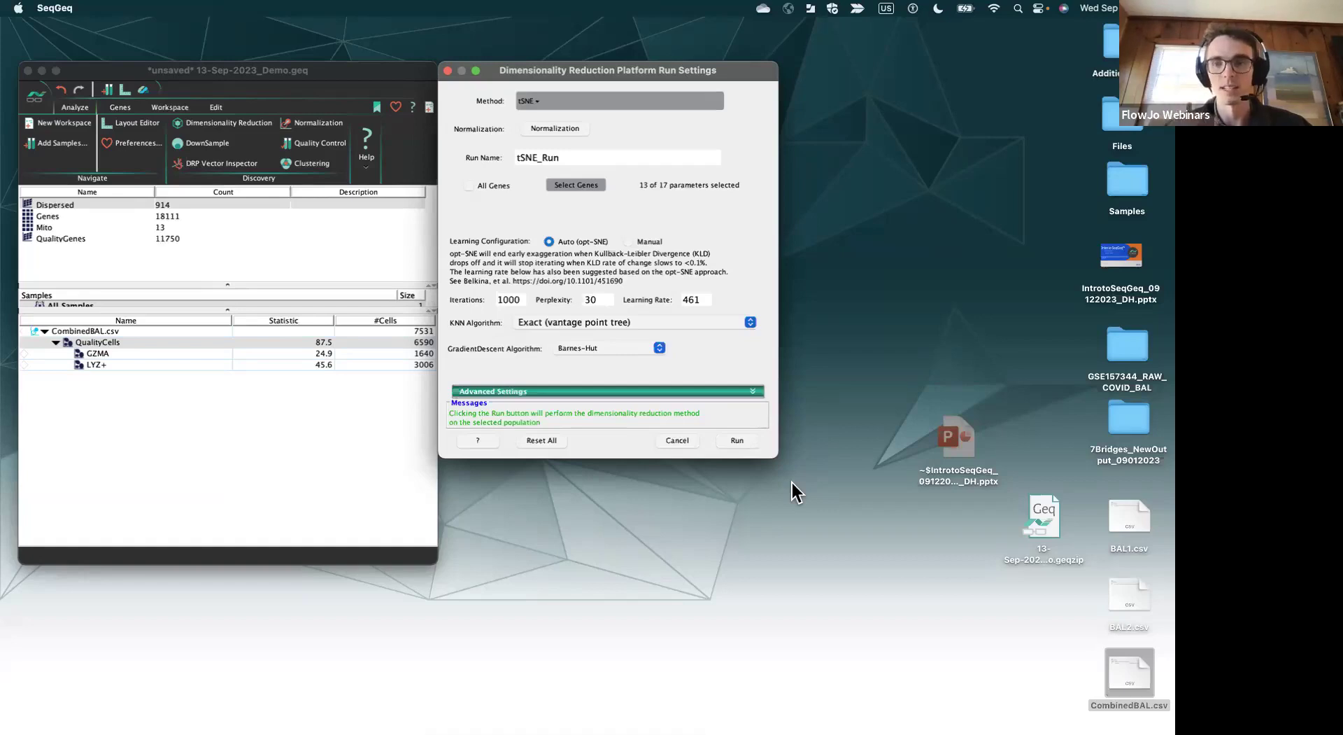
left_click(730, 440)
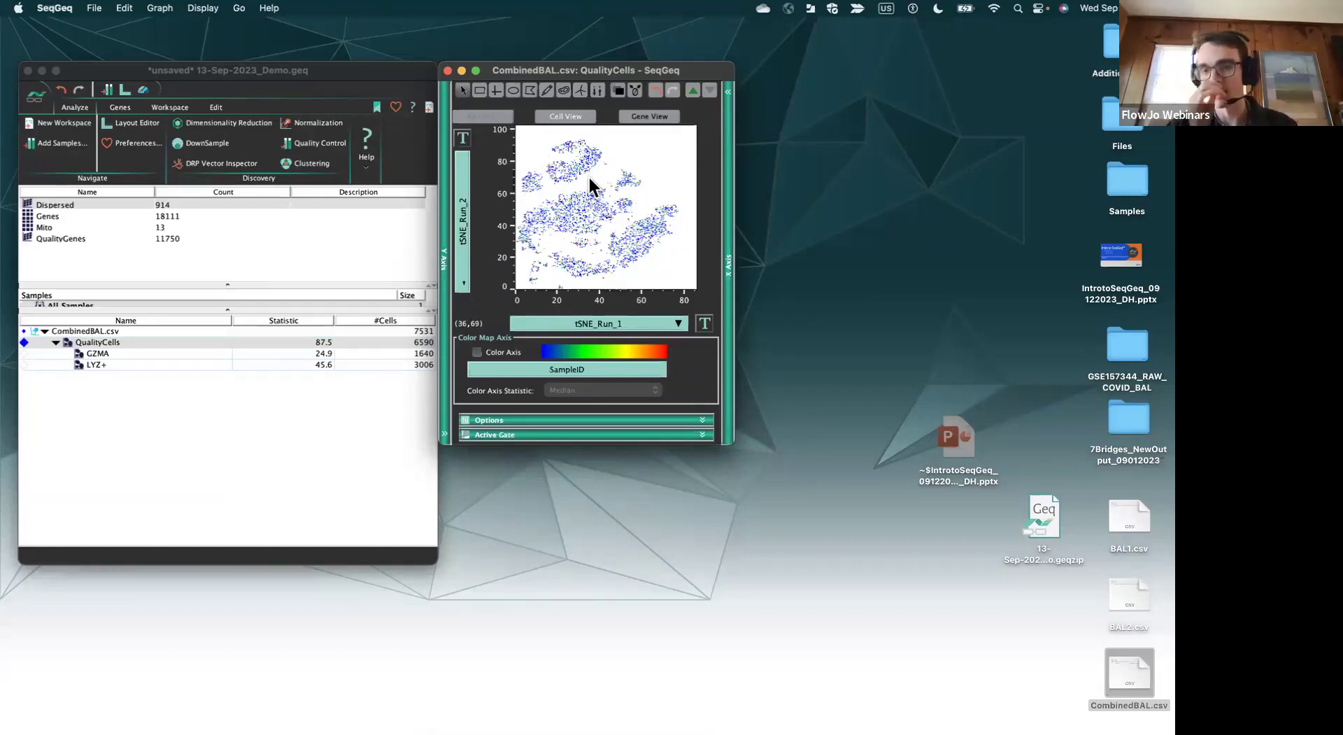
- Copy the QualityCells tSNE plot to the Layout Editor, close the layout window and reopen it
key("super+l")
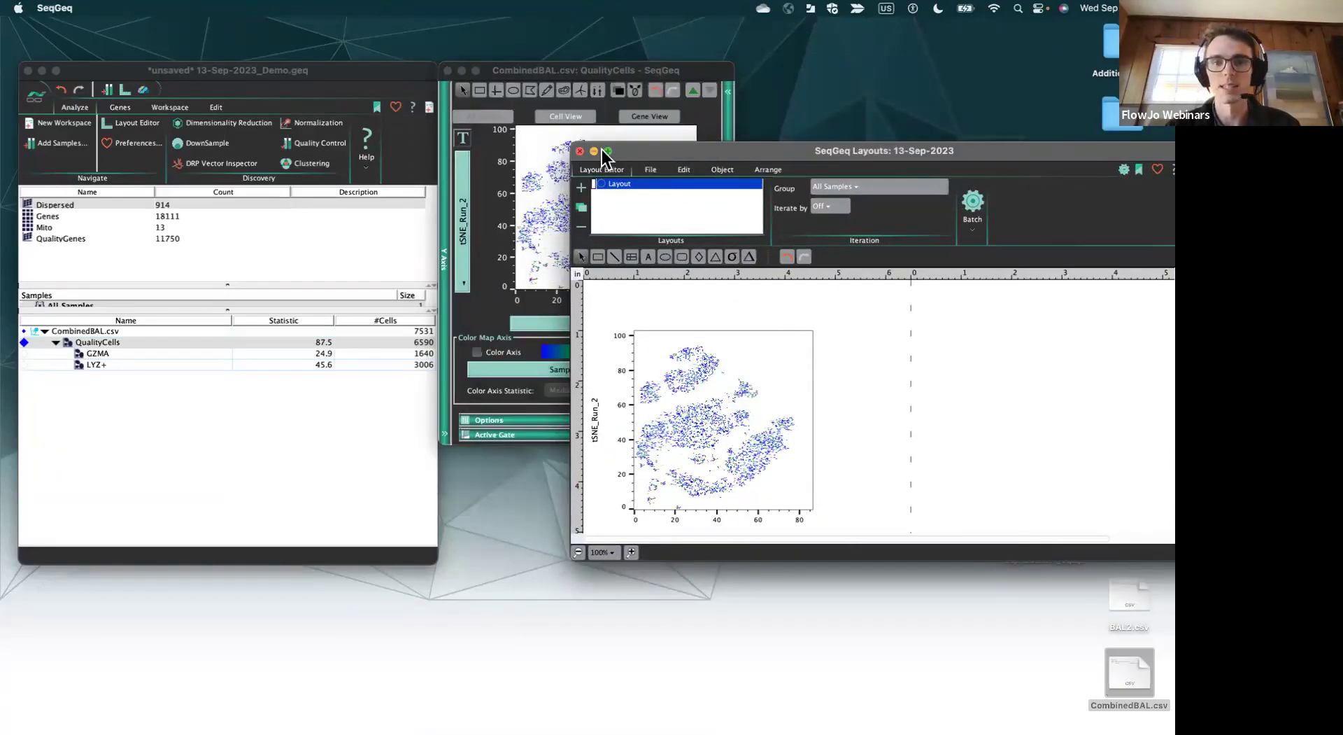
left_click(580, 151)
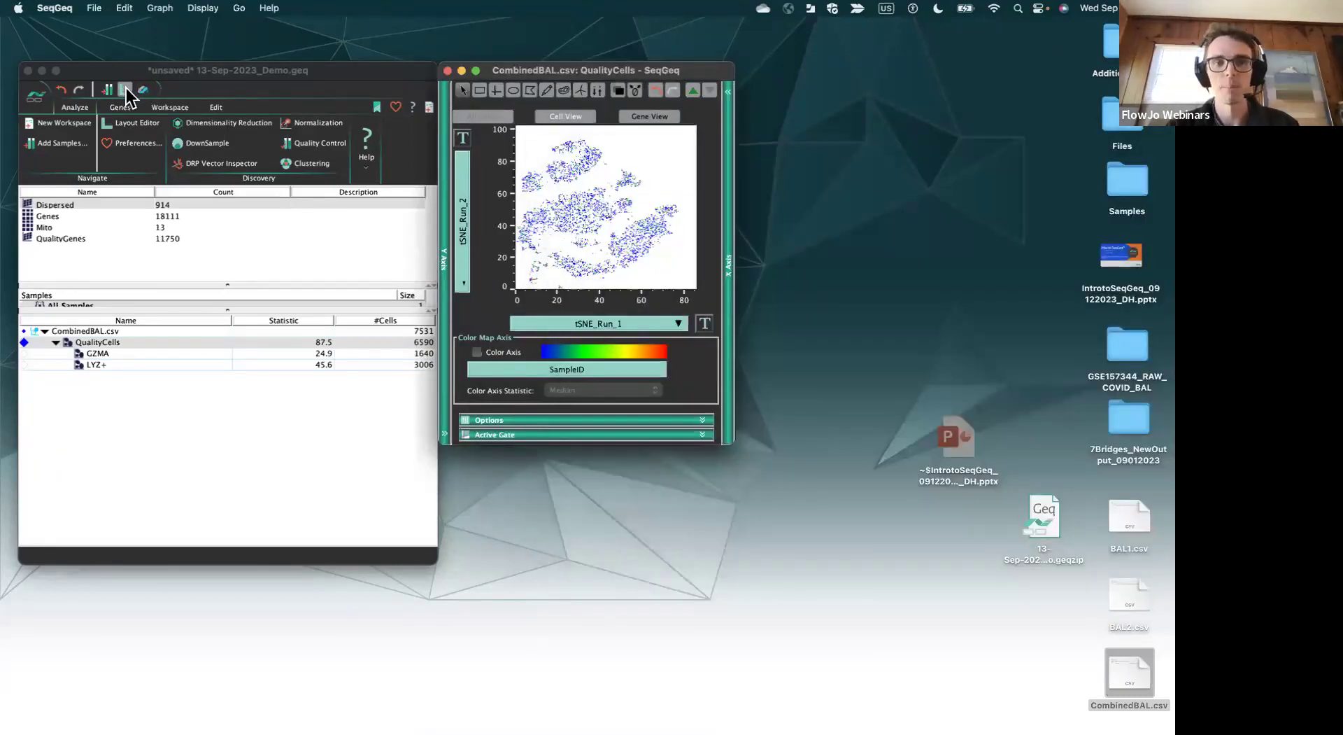
left_click(126, 128)
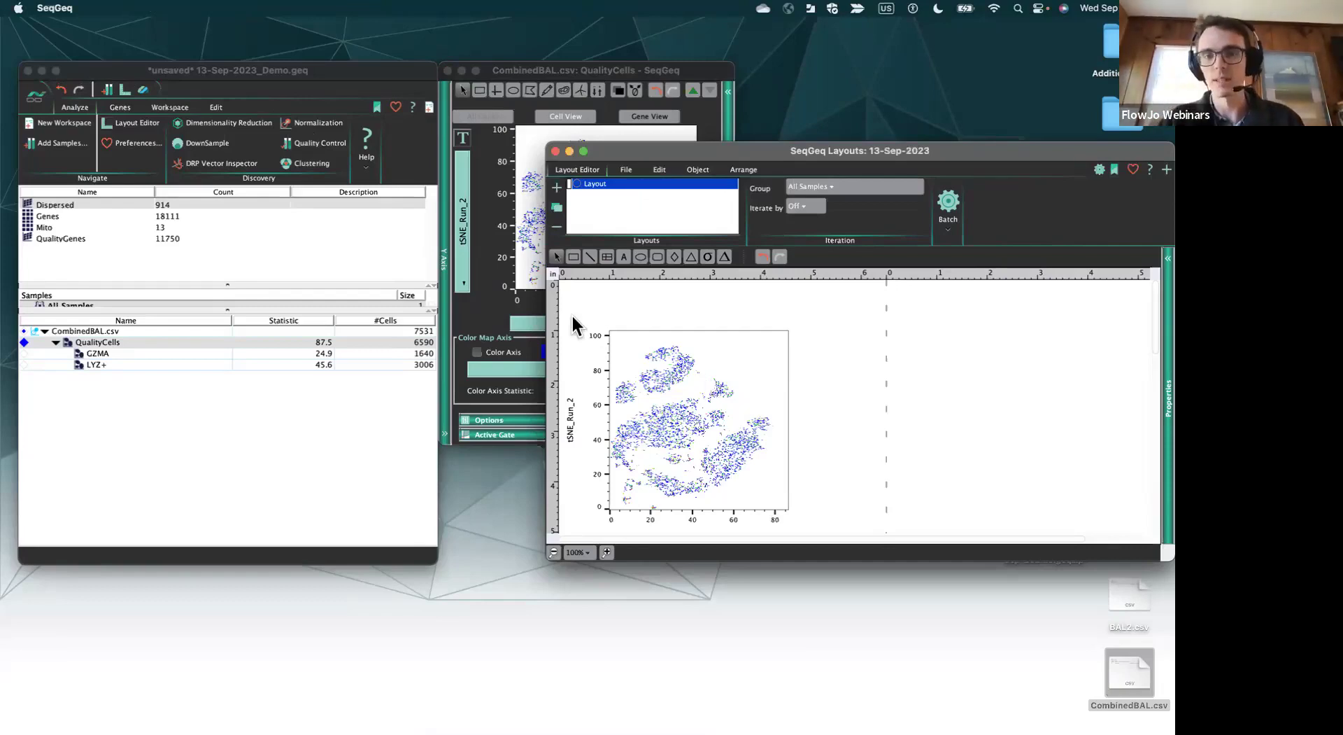
- Copy the tSNE plot to the layout a second time and place the copy to the right of the first plot
left_click(535, 278)
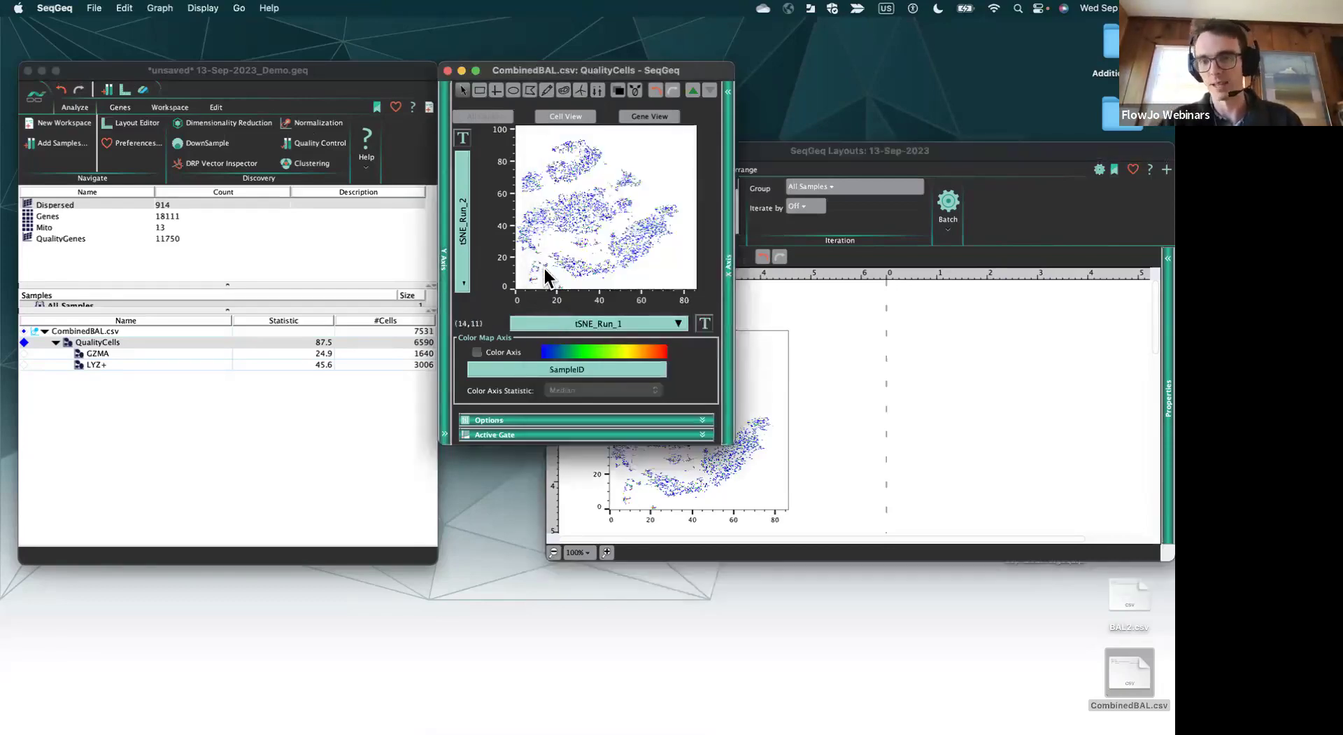
right_click(544, 270)
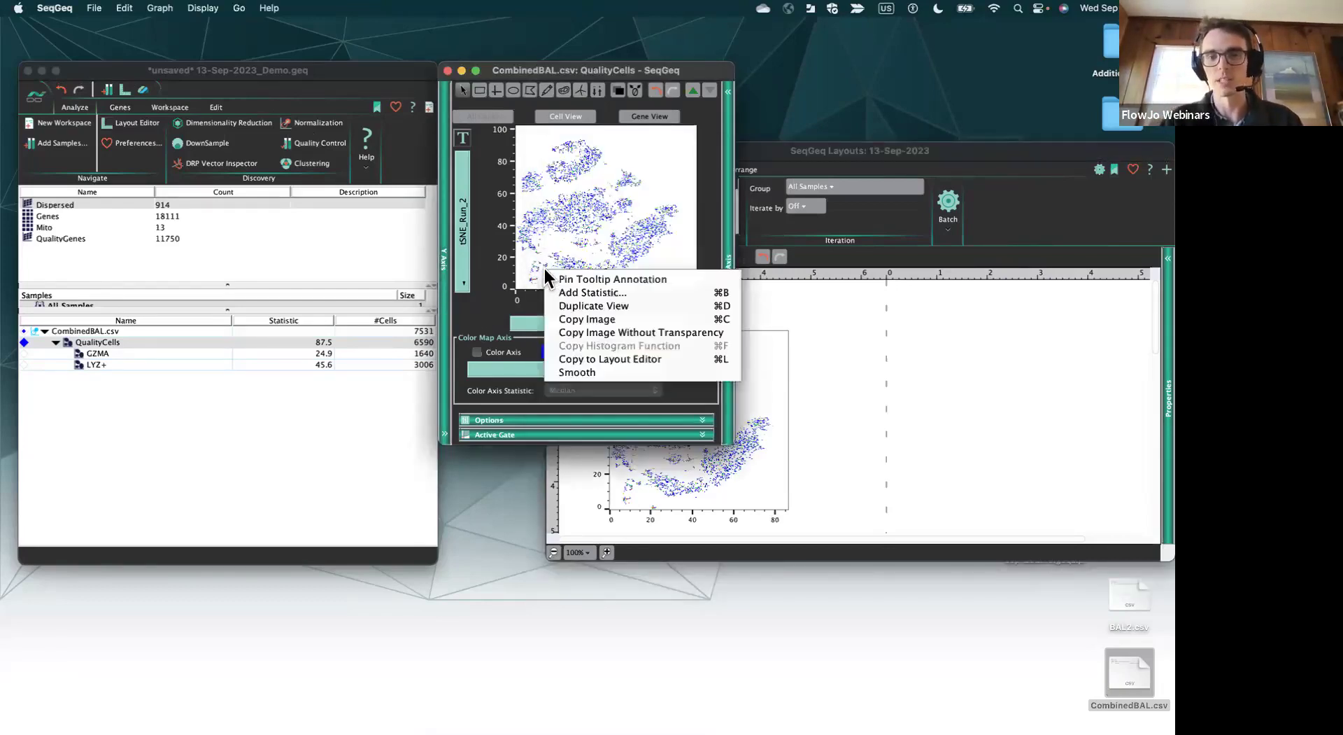
left_click(610, 358)
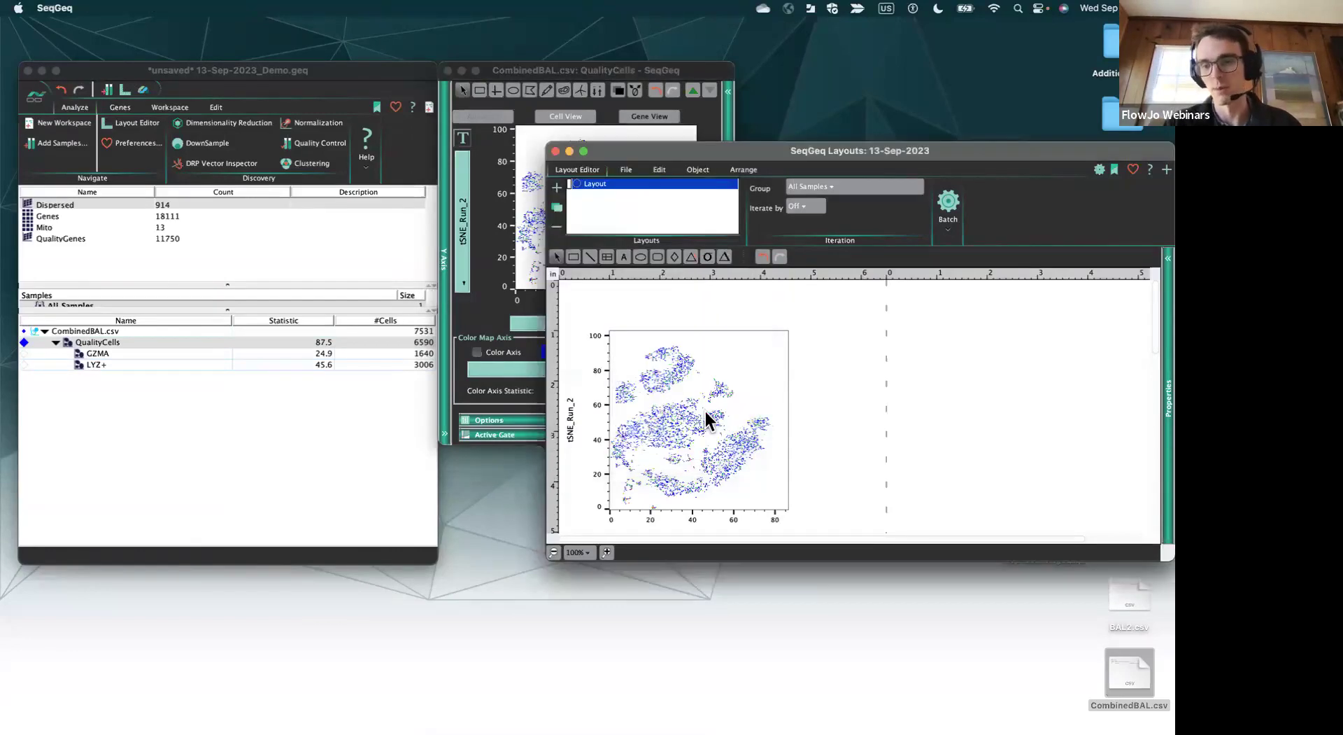
left_click_drag(704, 409, 1036, 402)
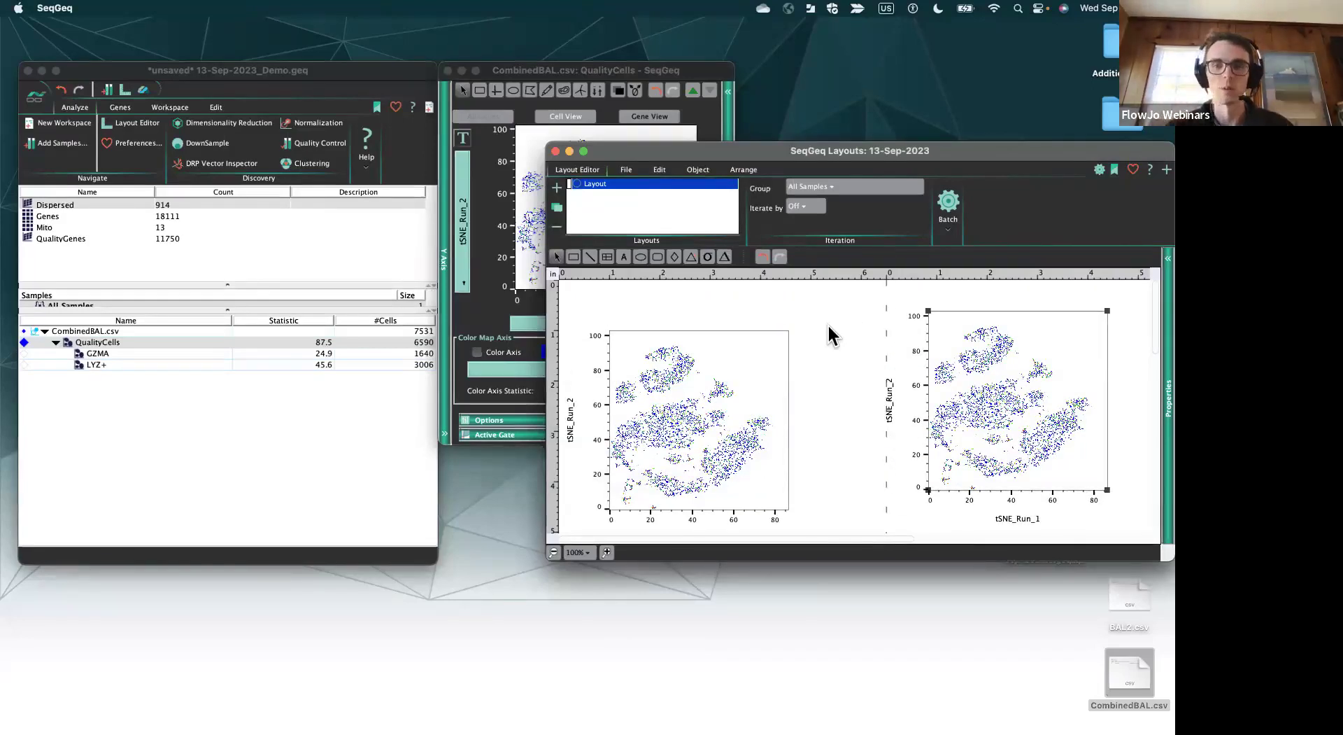
- Close the QualityCells graph window and line up the second tSNE plot with the first in the repositioned layout window
left_click(447, 78)
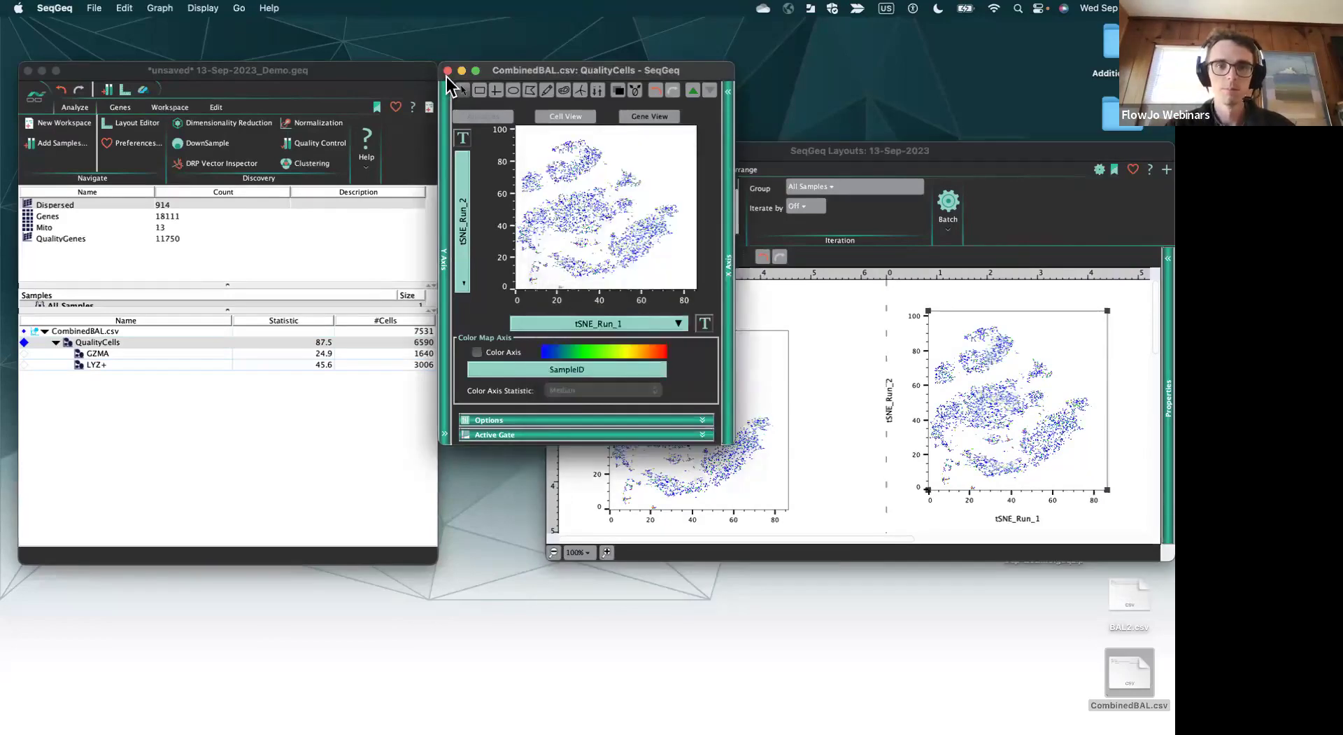
left_click(447, 71)
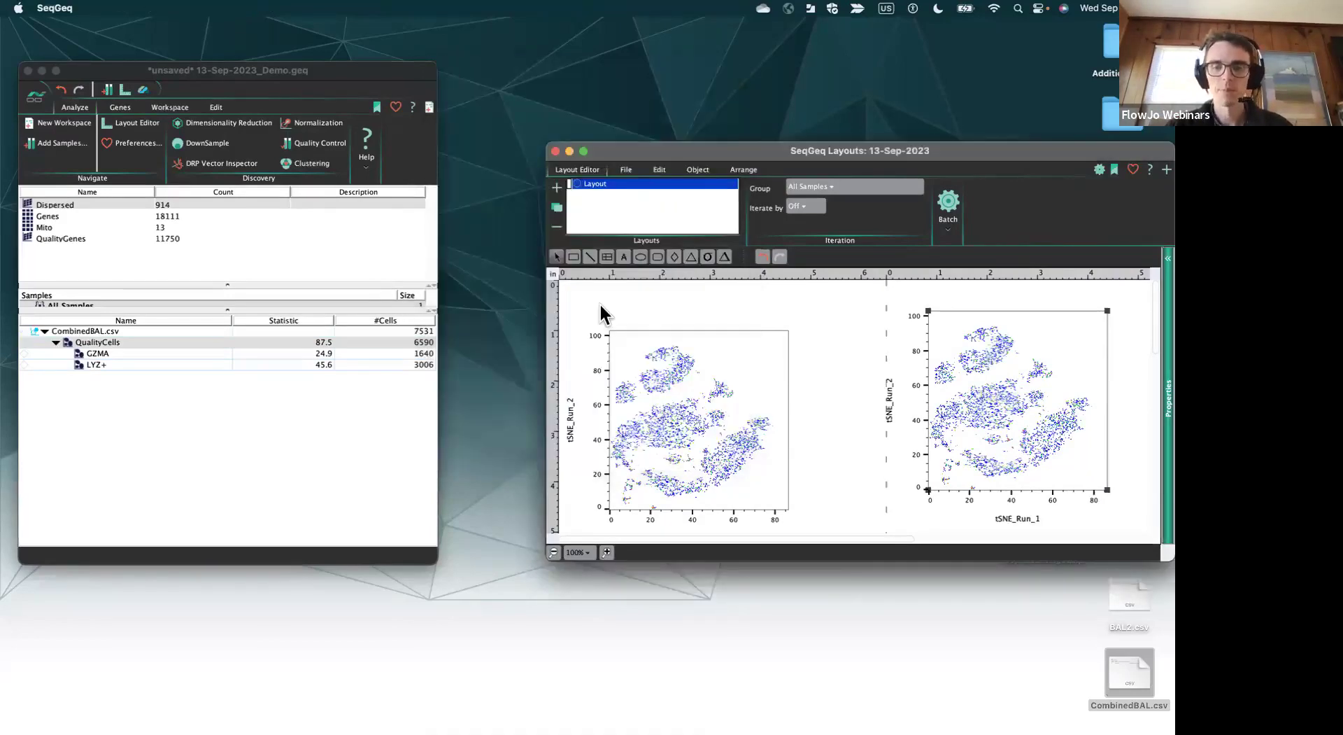
left_click_drag(975, 389, 977, 415)
left_click_drag(875, 150, 792, 167)
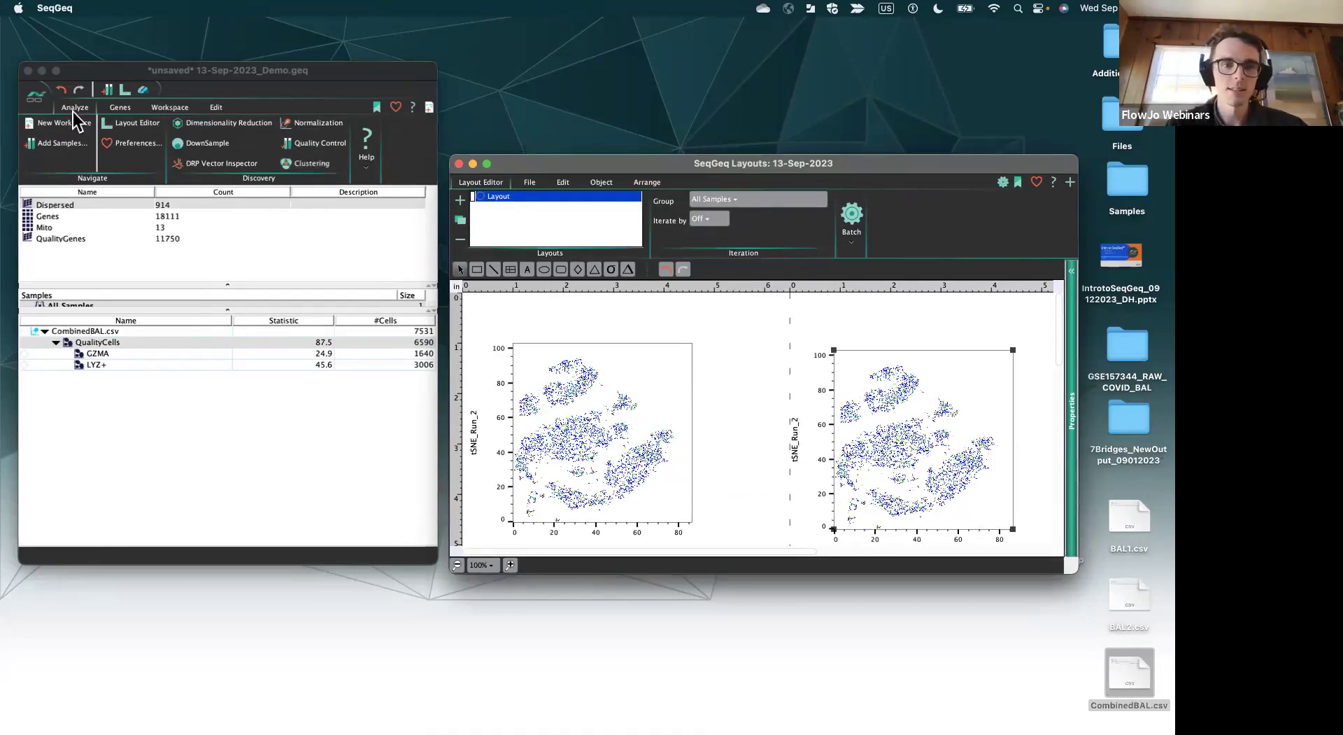
- Try to open the list of workspace plugins for QualityCells, dismissing the error report after each attempt
left_click(166, 109)
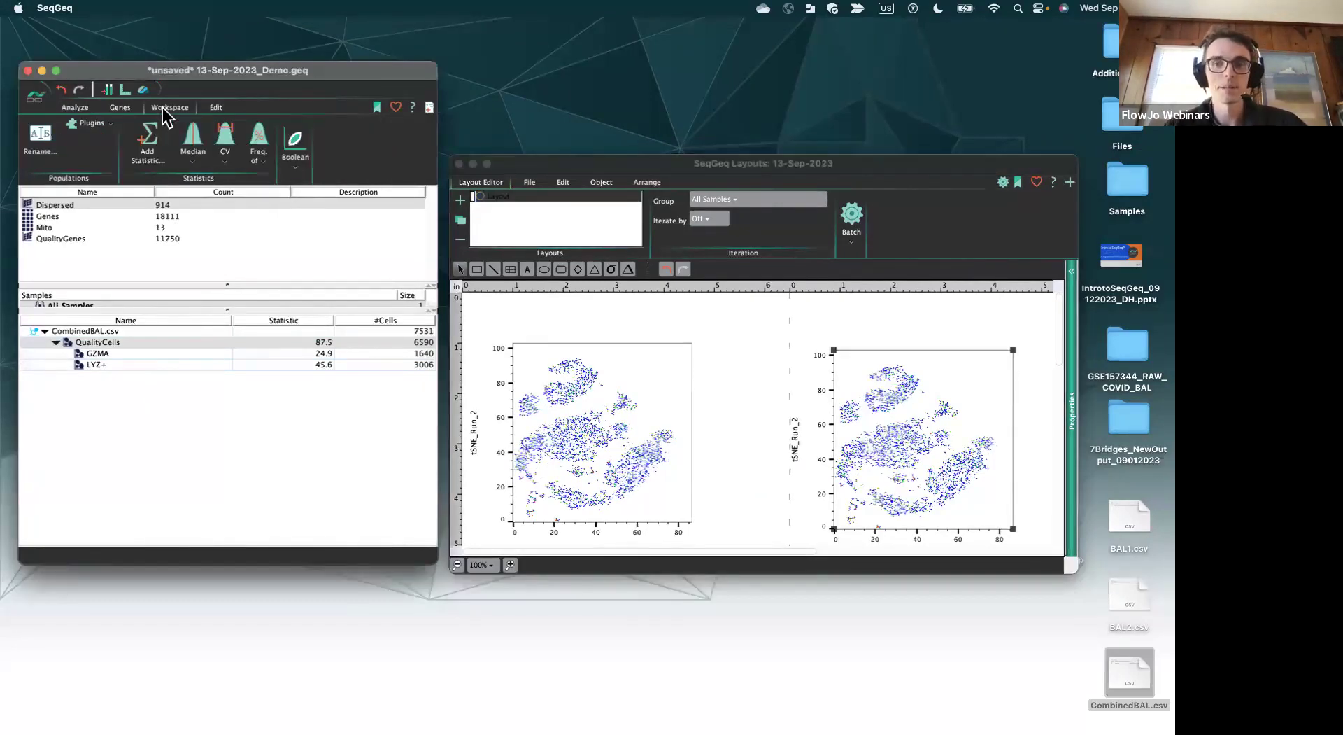
left_click(98, 126)
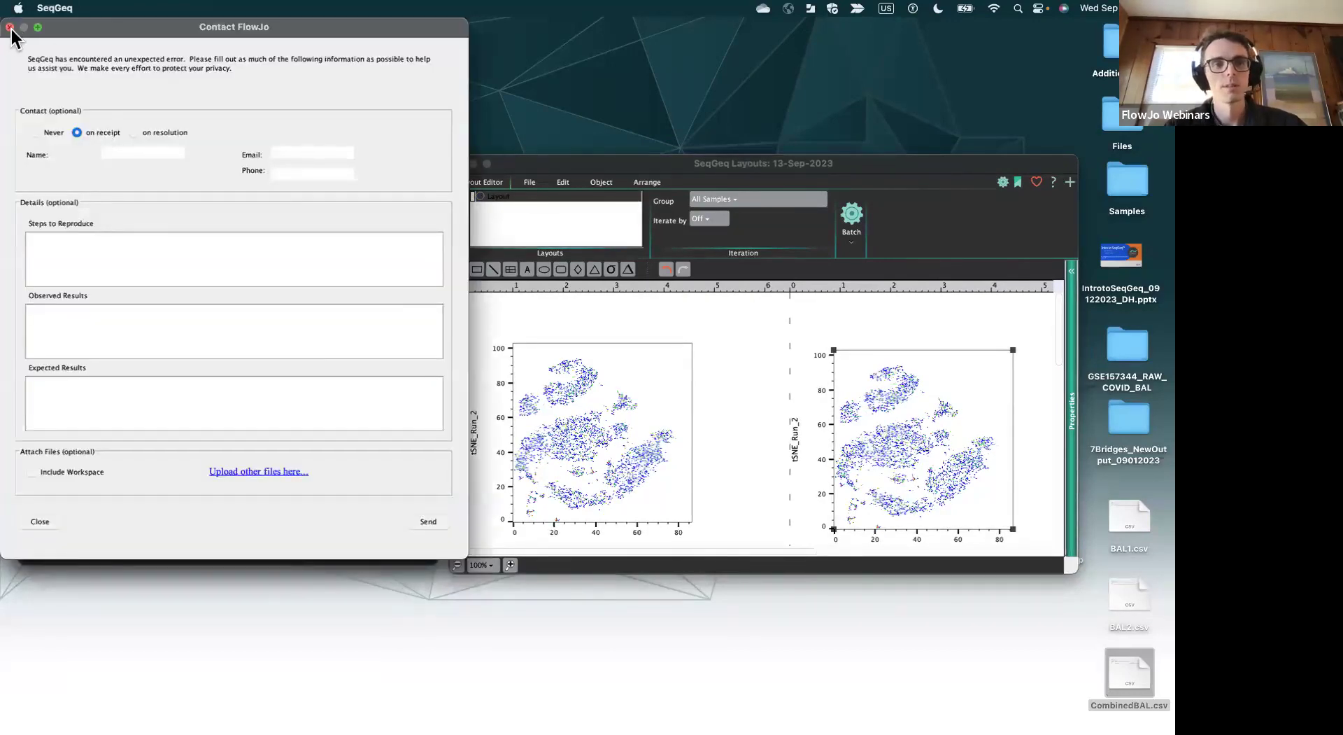
left_click(10, 28)
left_click(106, 129)
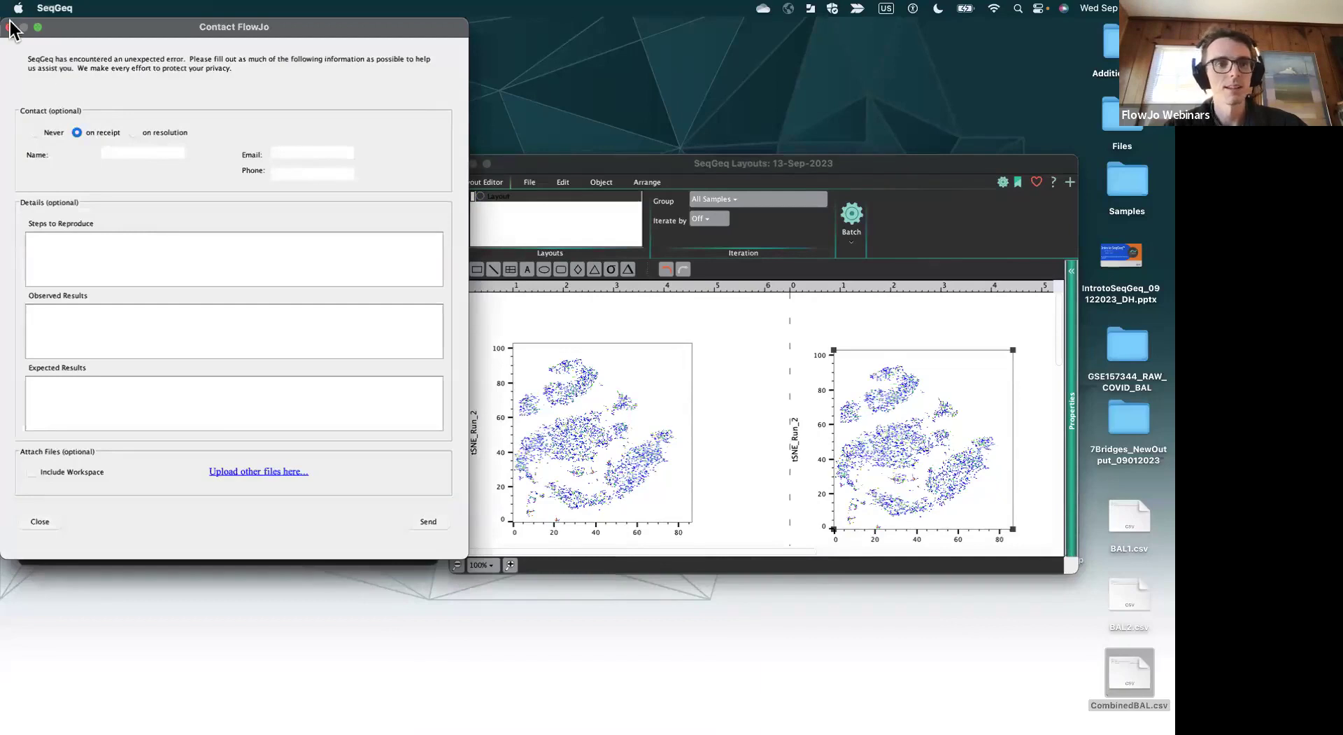
left_click(10, 28)
left_click(105, 128)
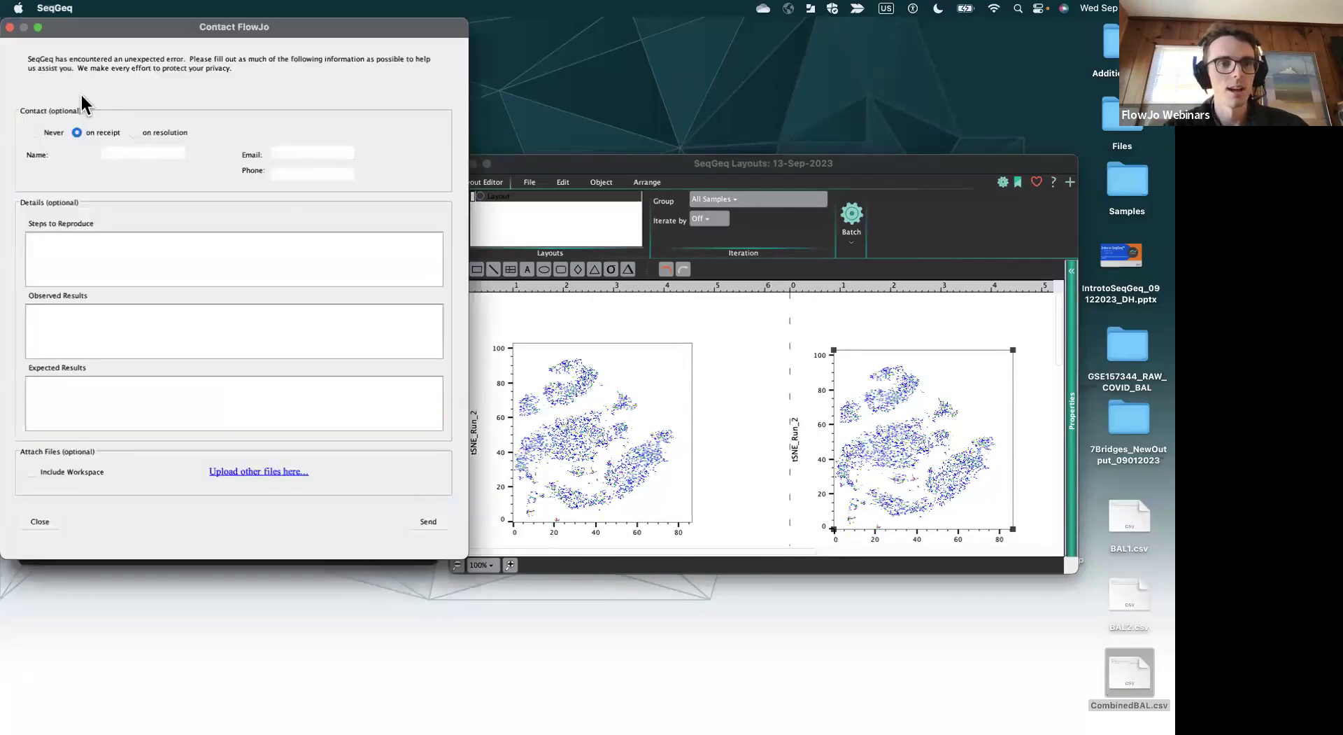
left_click(10, 27)
left_click_drag(187, 75, 199, 105)
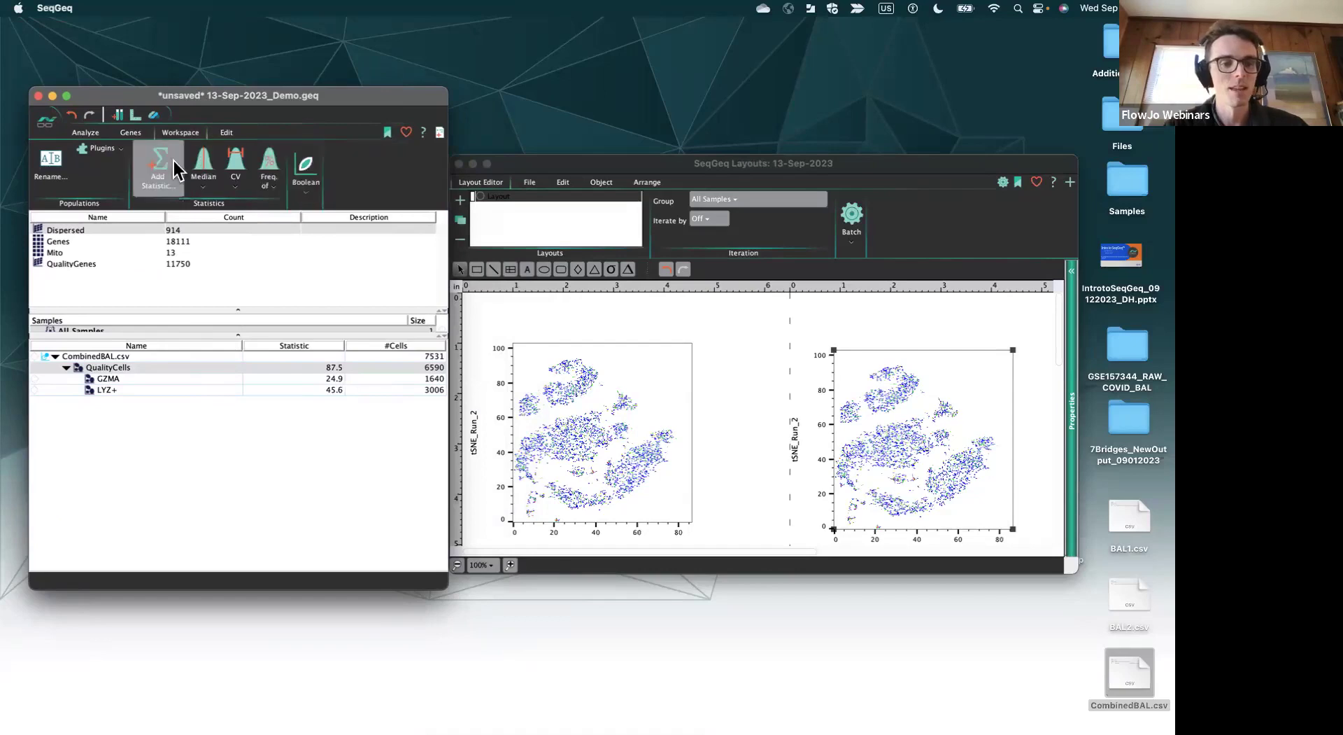
- Reselect the QualityCells population in the workspace and close the layout window
left_click(543, 159)
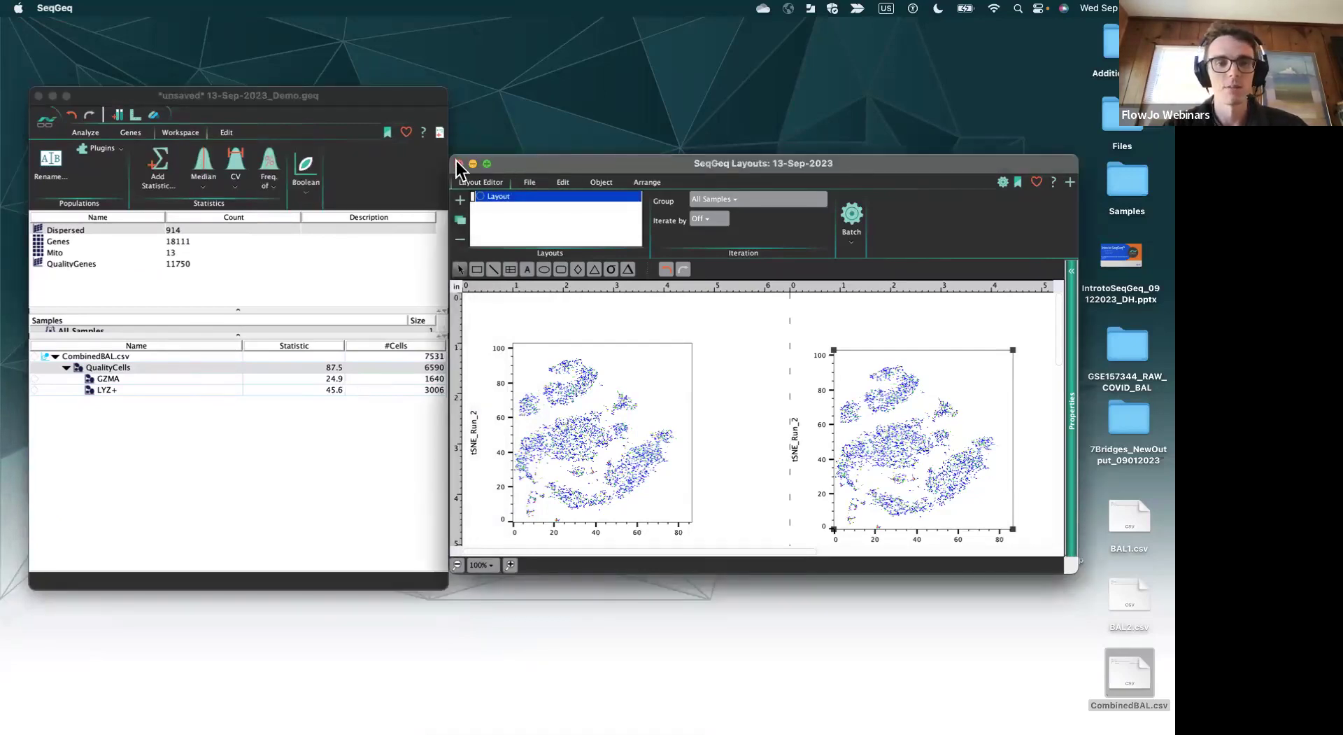
left_click(85, 132)
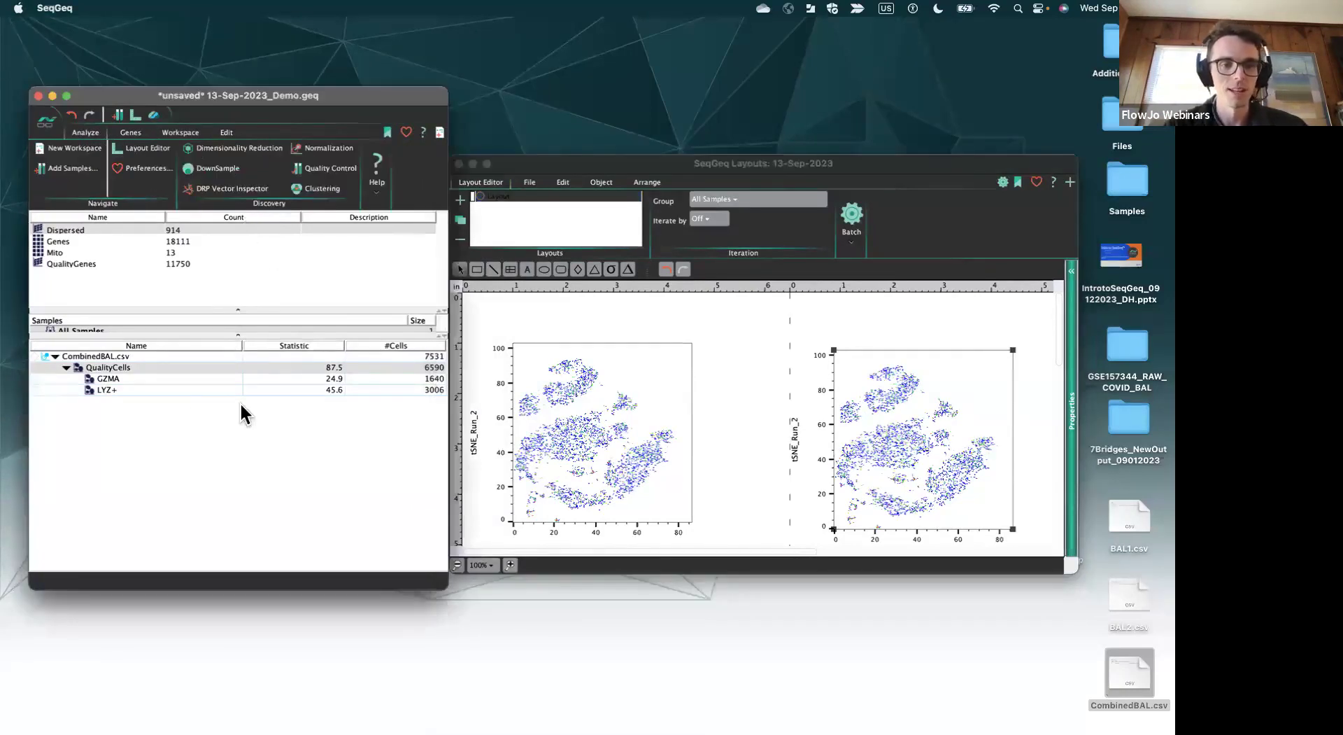
left_click(128, 368)
left_click(128, 377)
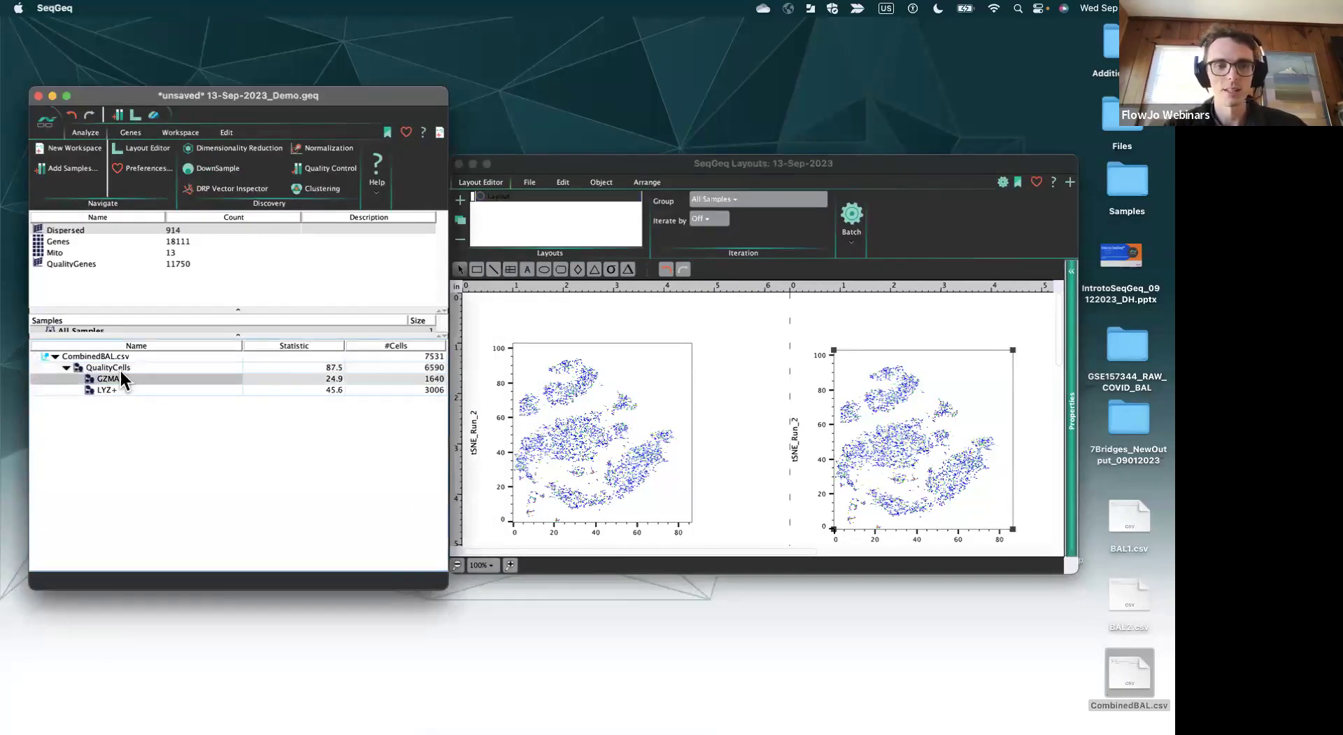
left_click(119, 368)
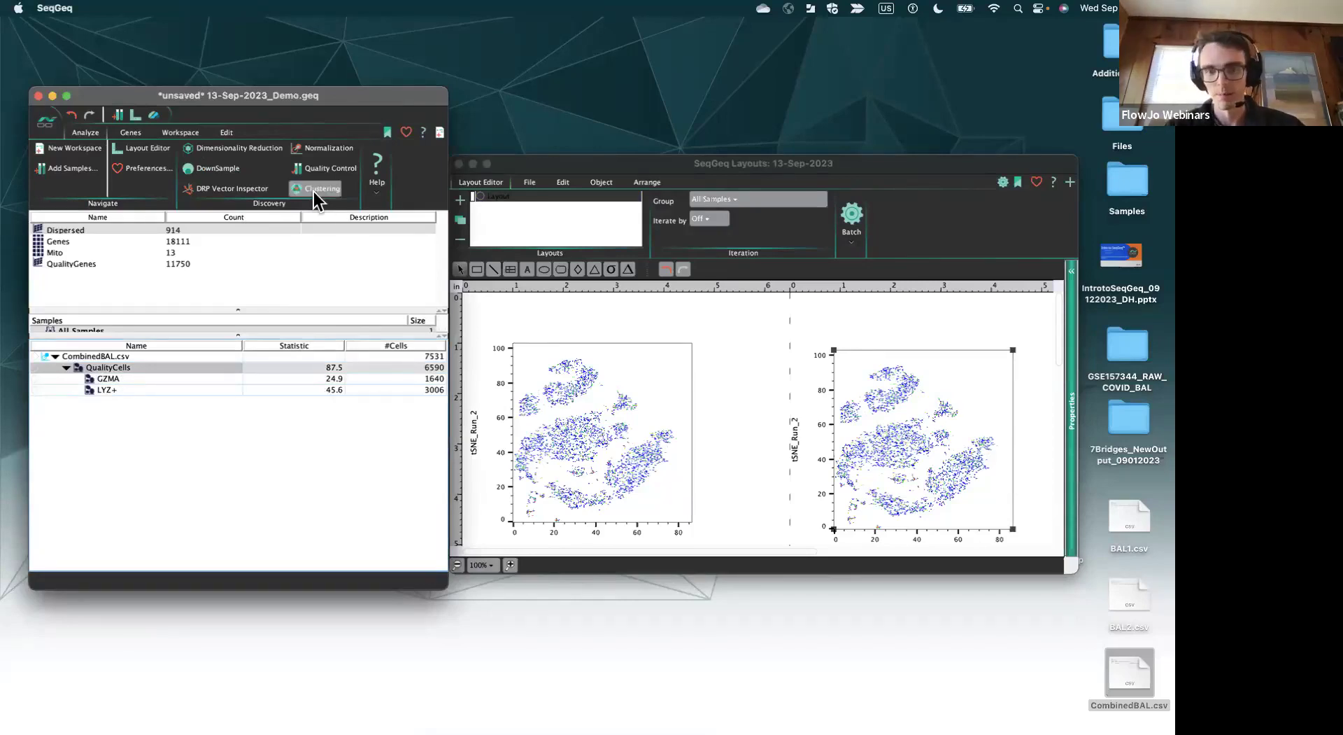
left_click(176, 133)
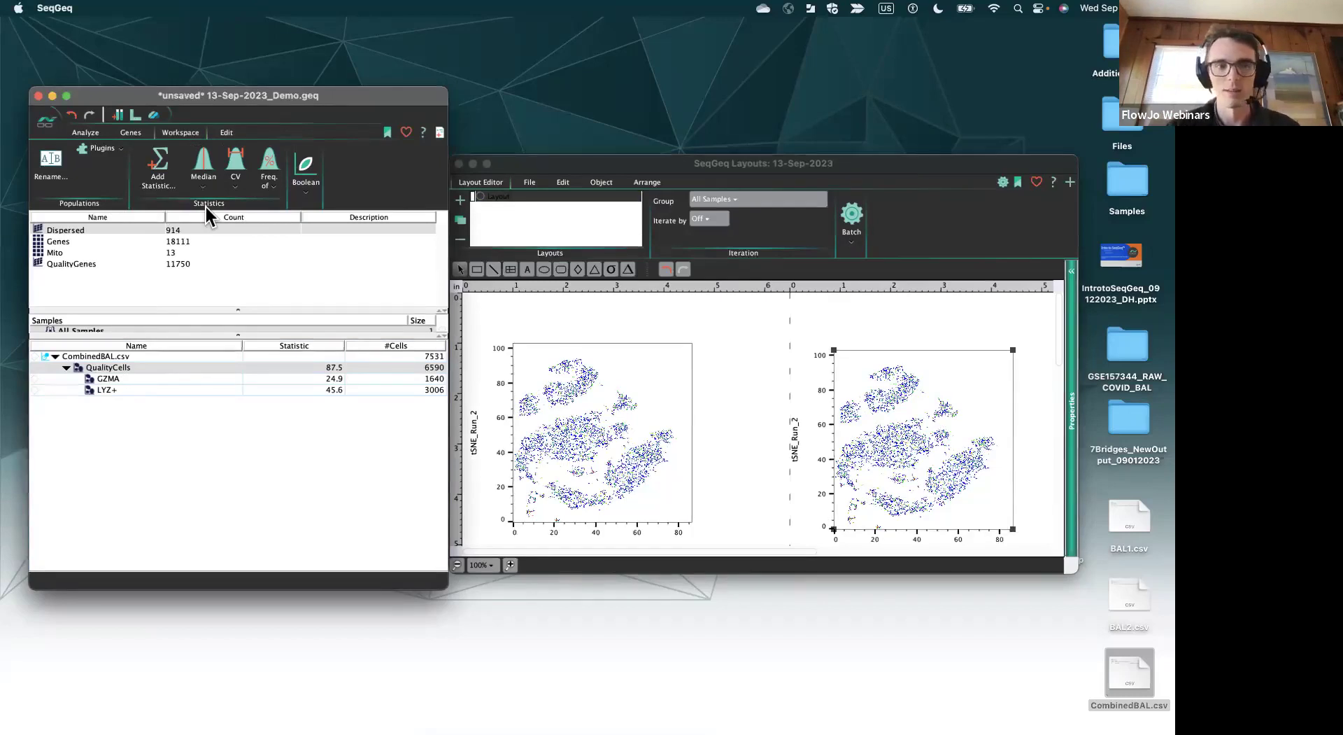
left_click(87, 132)
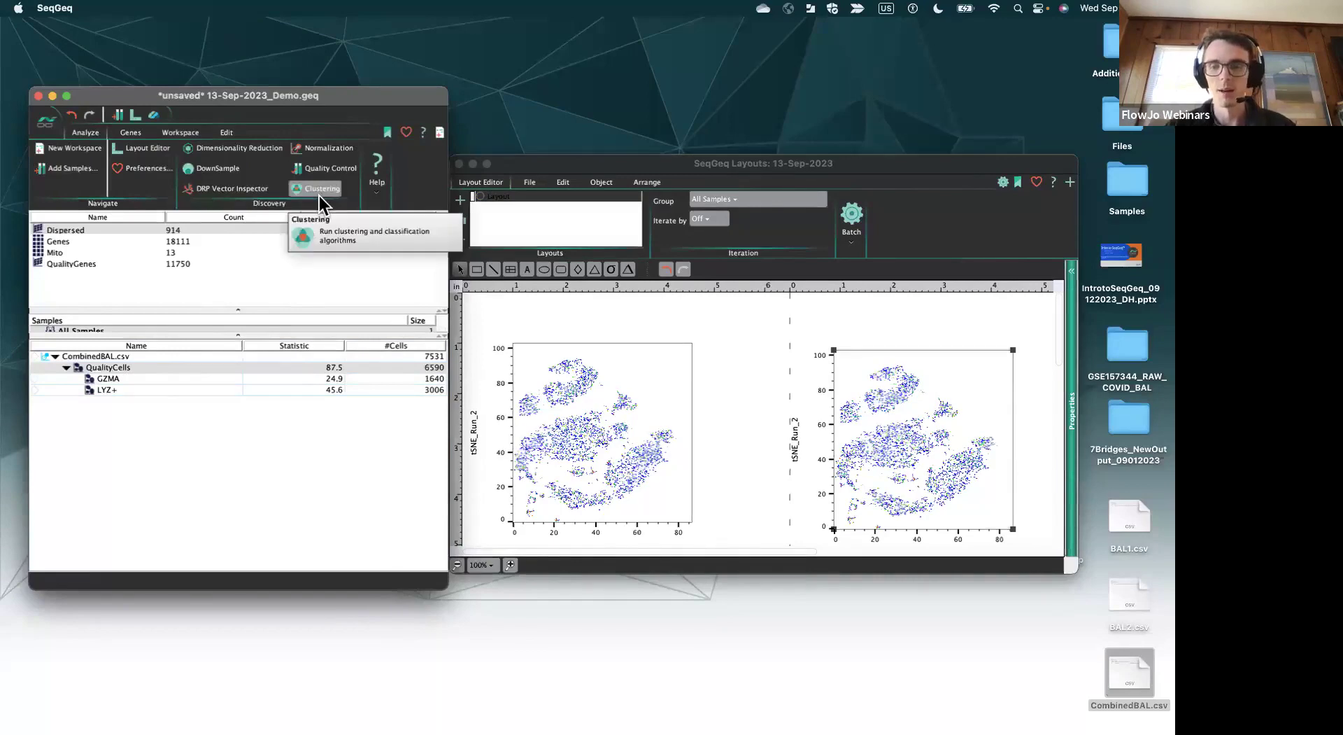
left_click(459, 164)
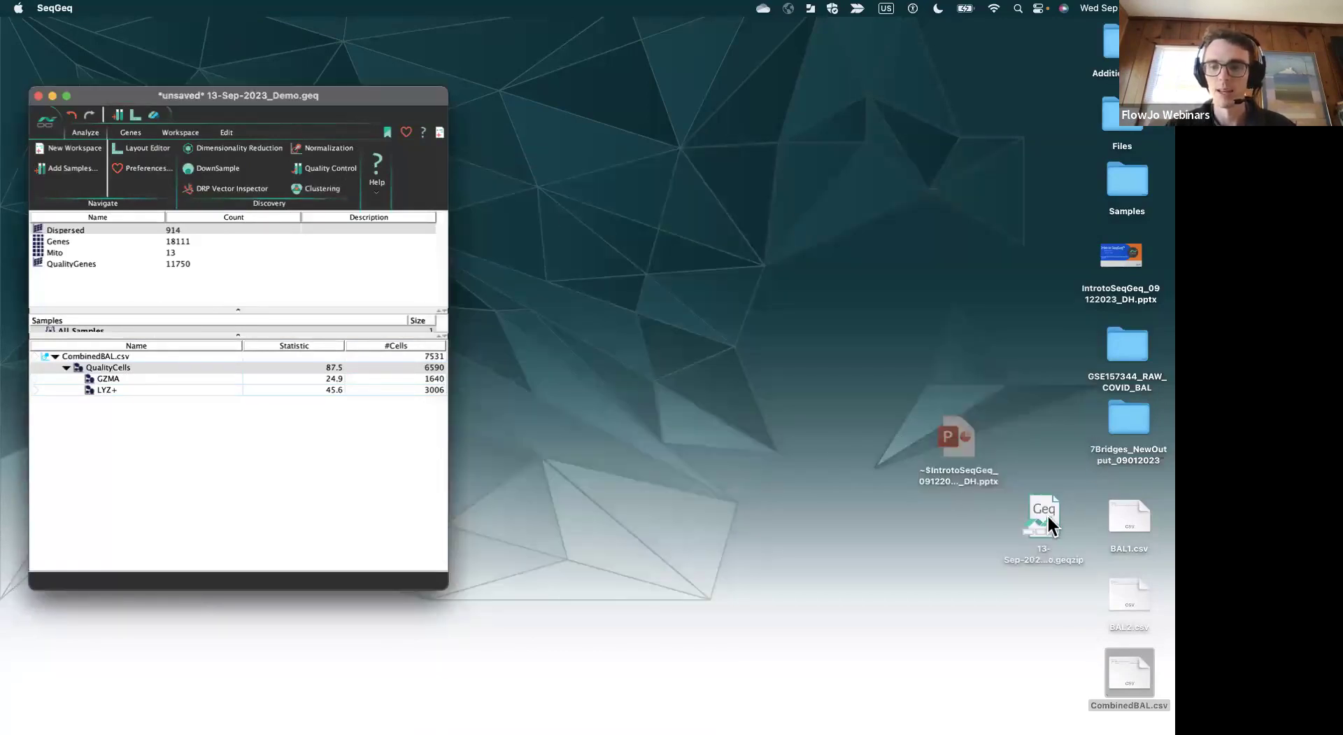
- Reopen the layout window and run KMeans clustering on QualityCells with K set to 22, using all 18111 genes
left_click(135, 116)
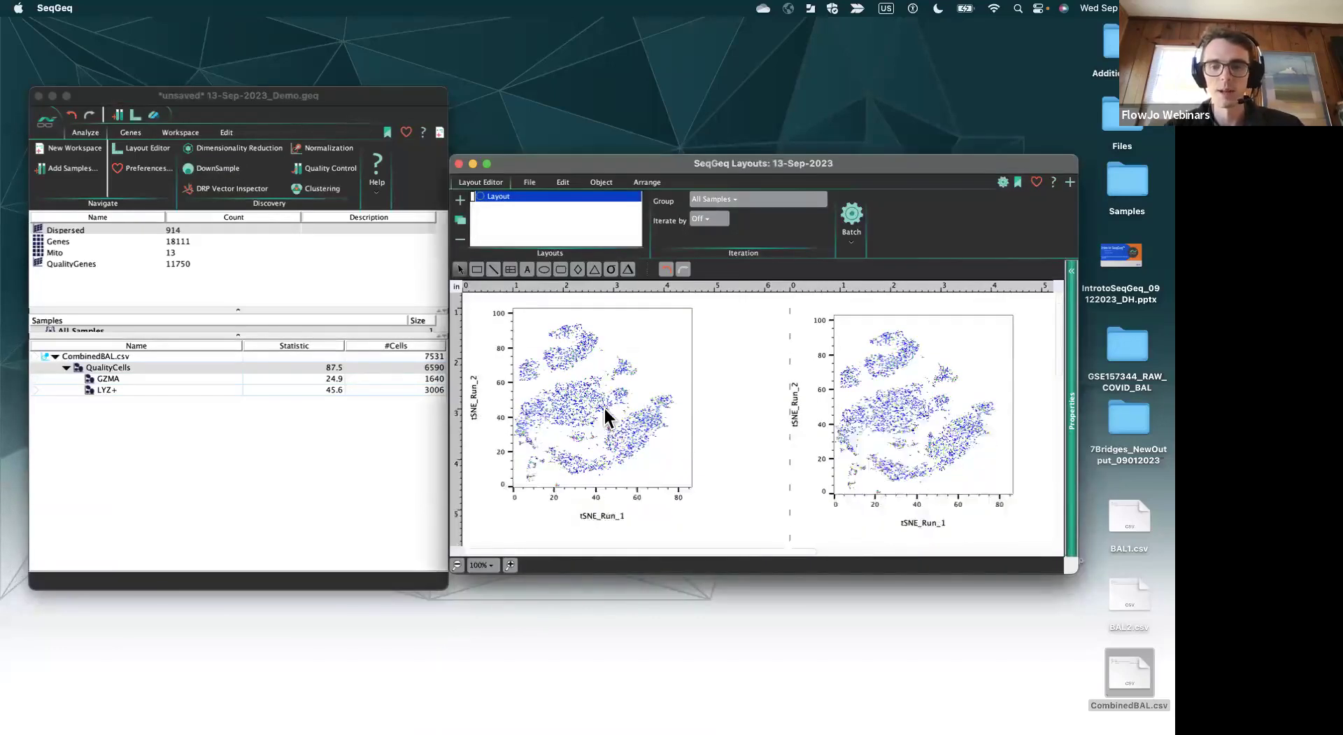
scroll(604, 414, "up", 2)
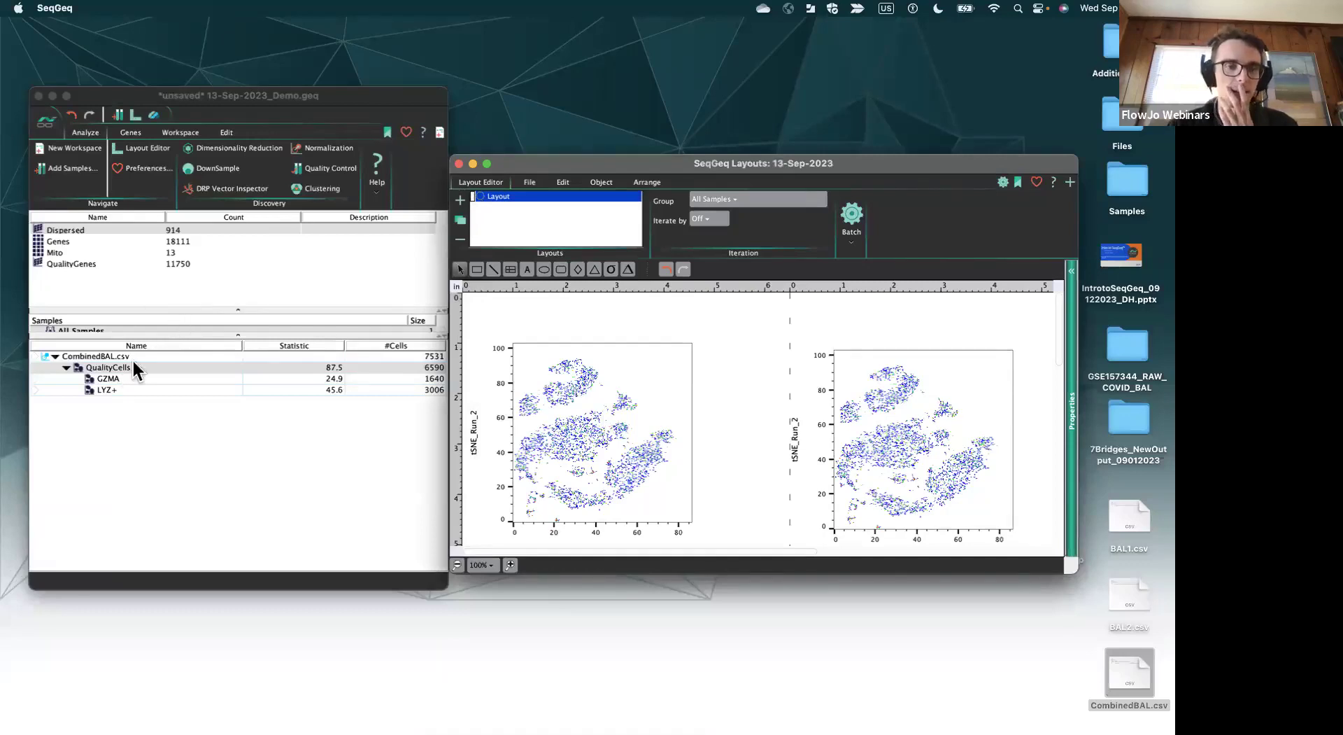
left_click(314, 189)
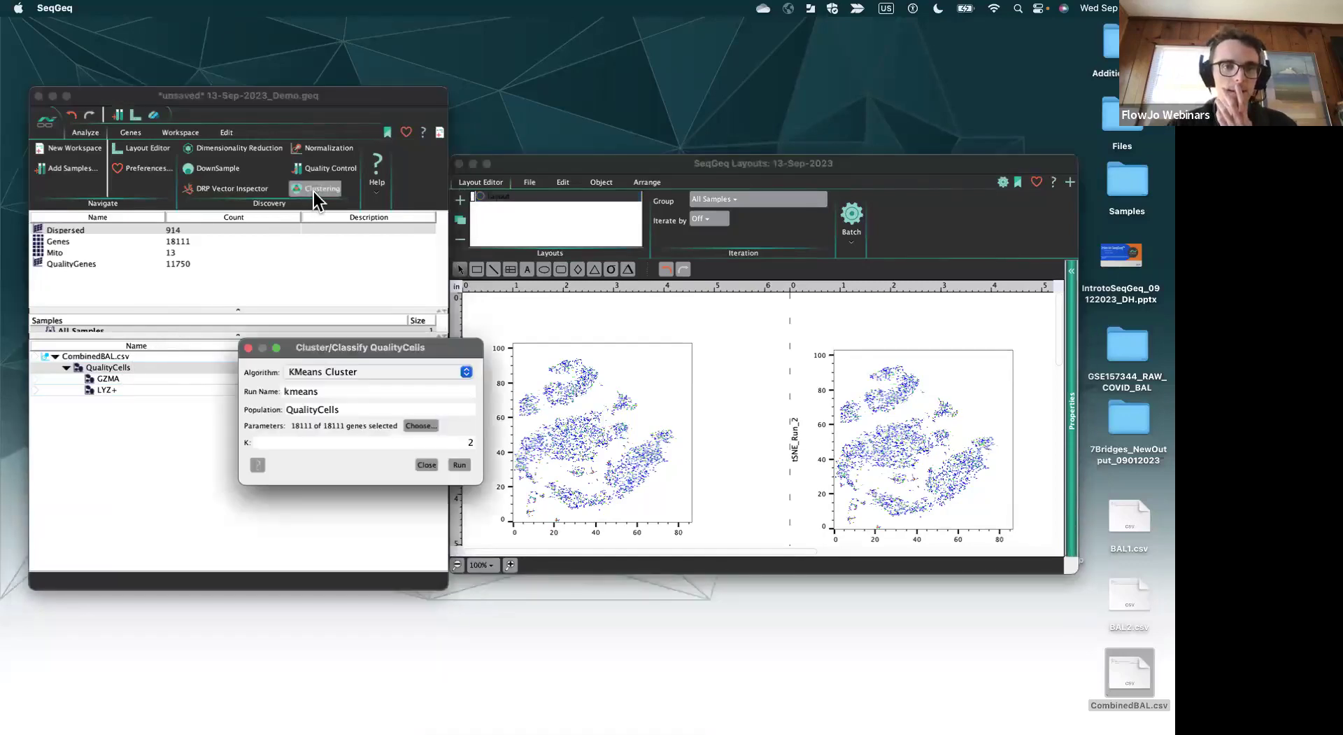
left_click(434, 445)
left_click(508, 445)
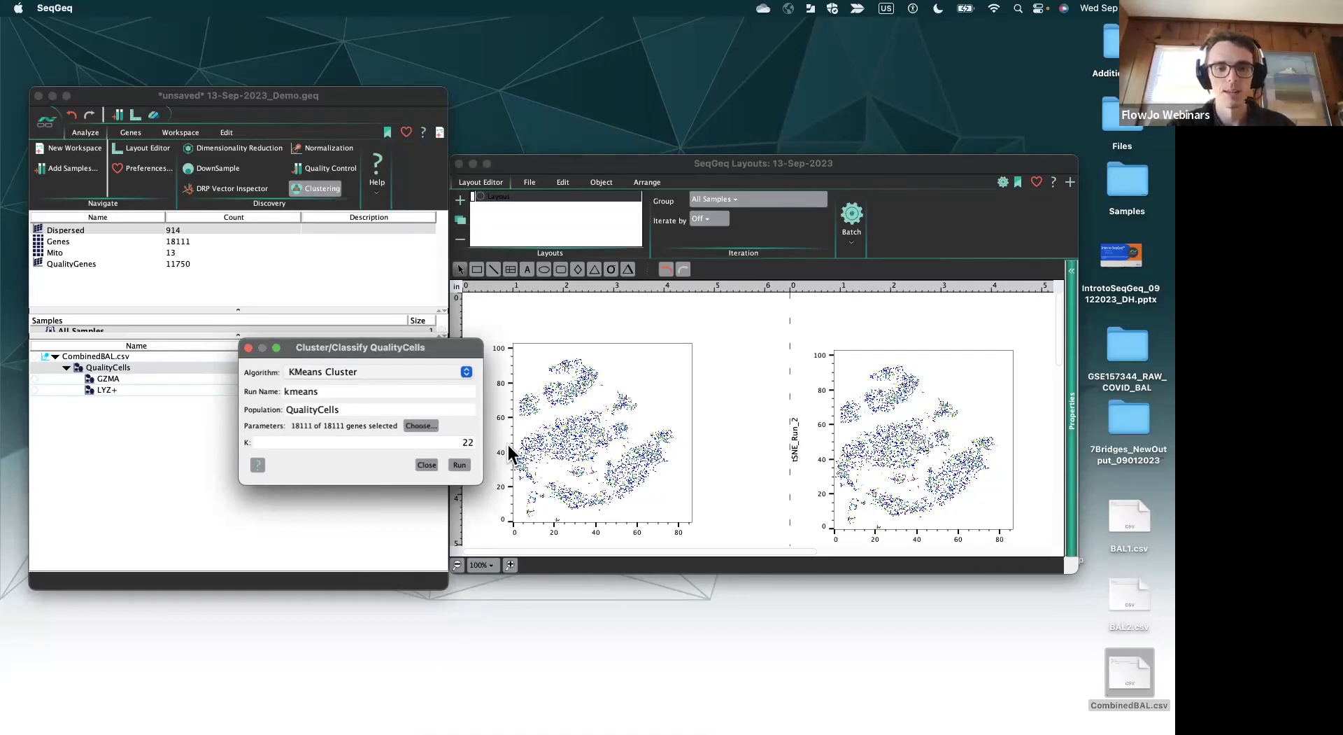
left_click(459, 466)
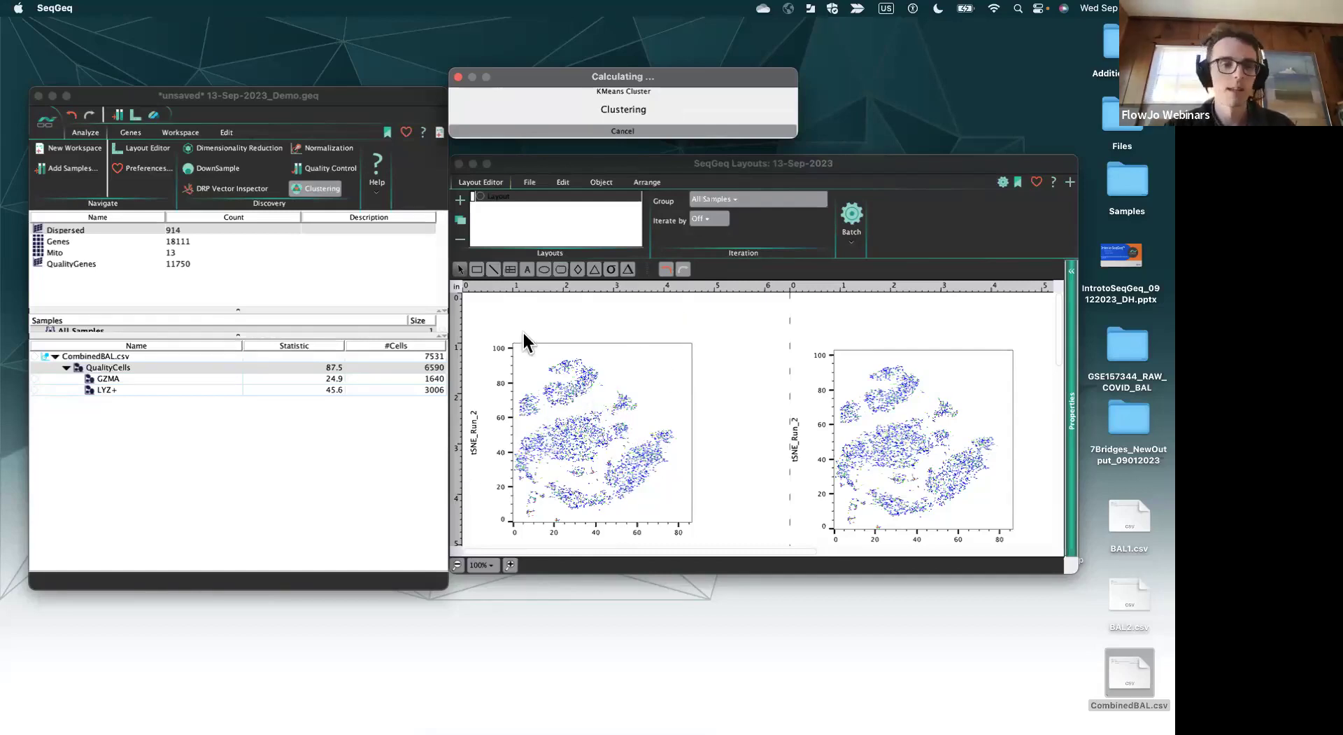
- Open the QualityCells graph window while the clustering runs and move it clear of the progress window
left_click(312, 434)
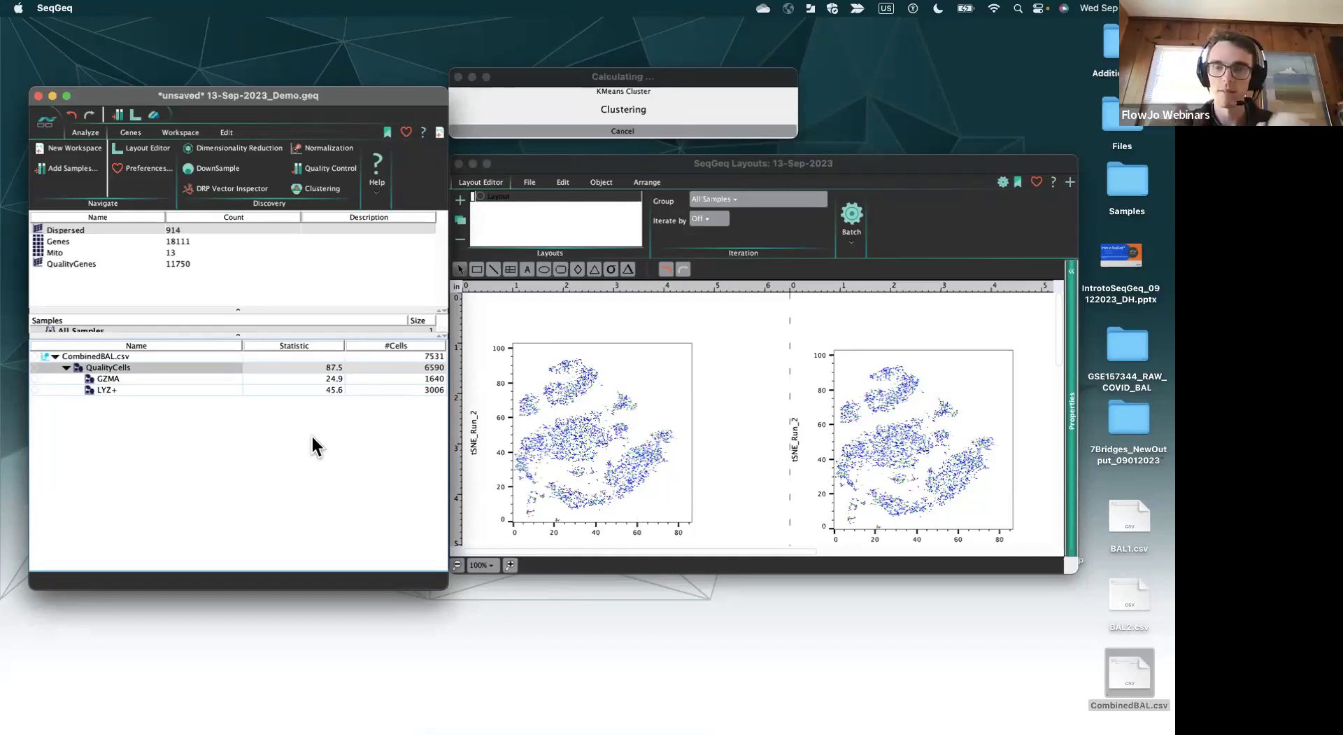
double_click(123, 367)
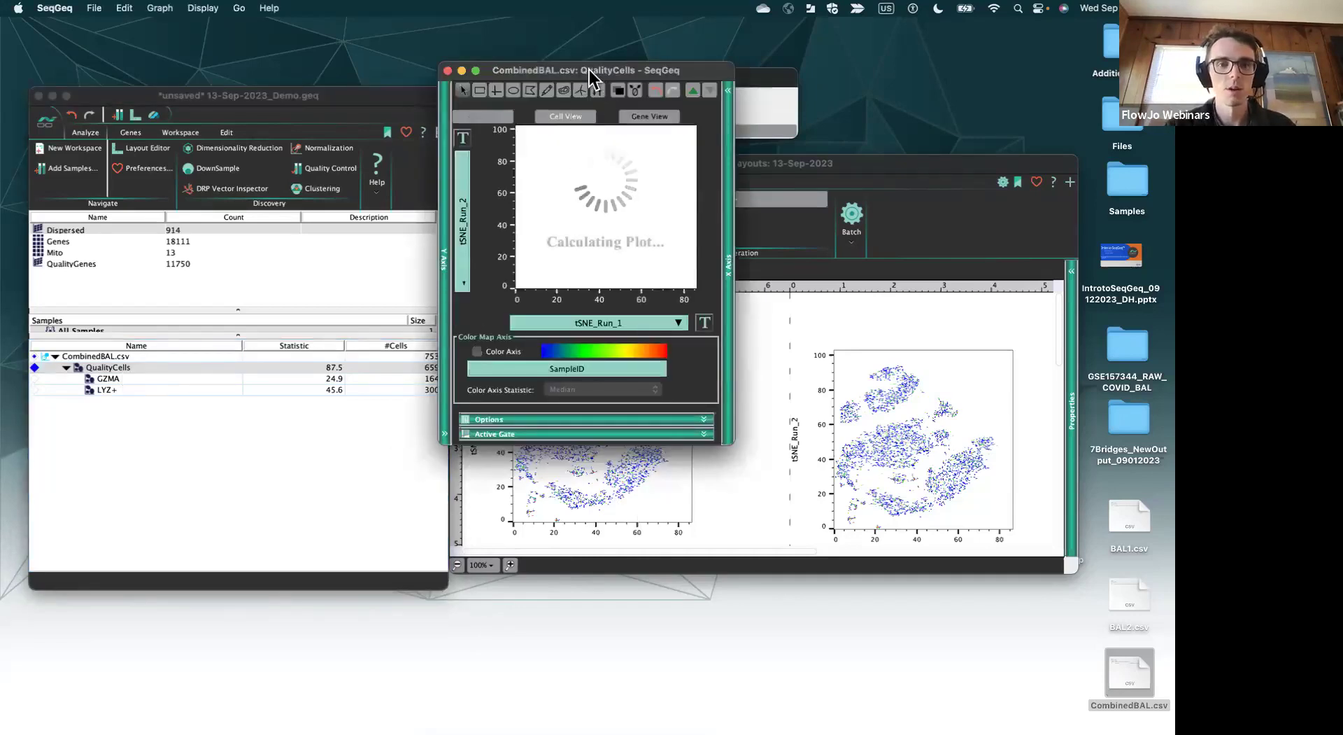
left_click_drag(590, 70, 516, 167)
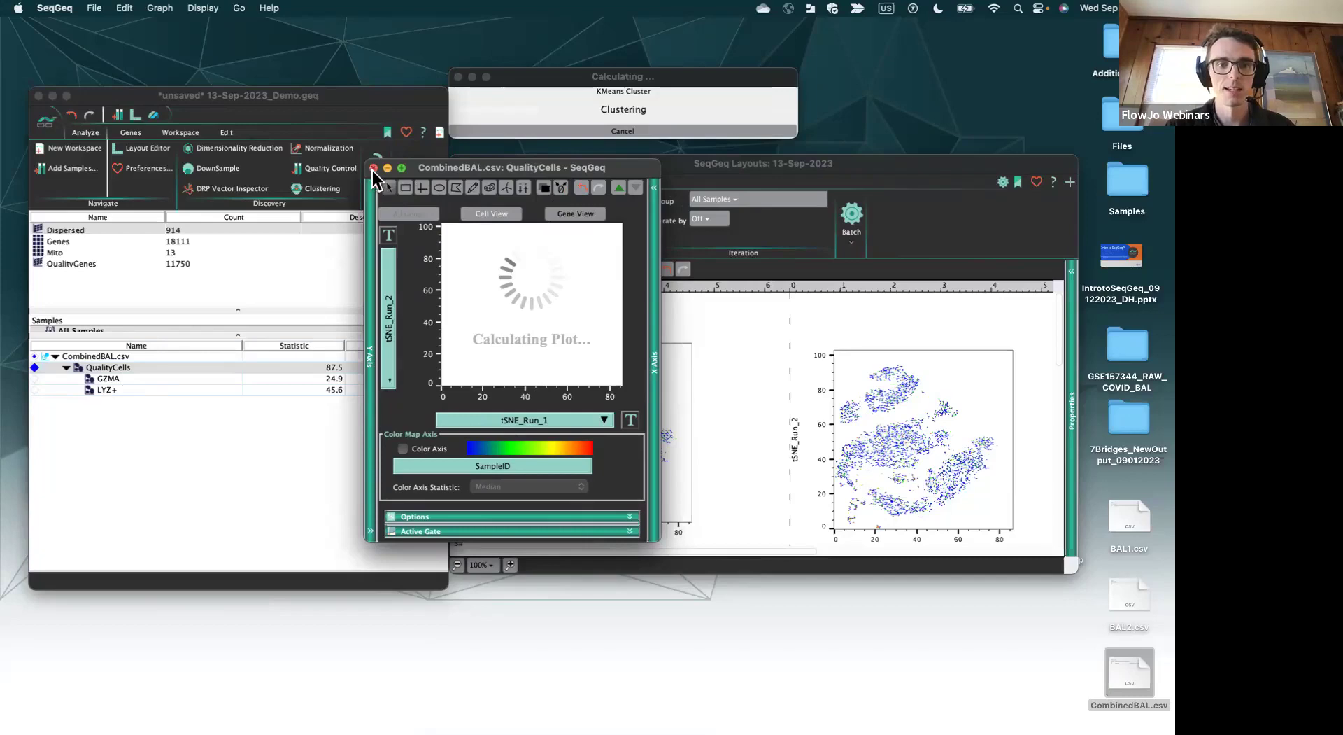
- Move the workspace window aside and switch to the Terminal window behind it
left_click_drag(338, 100, 572, 224)
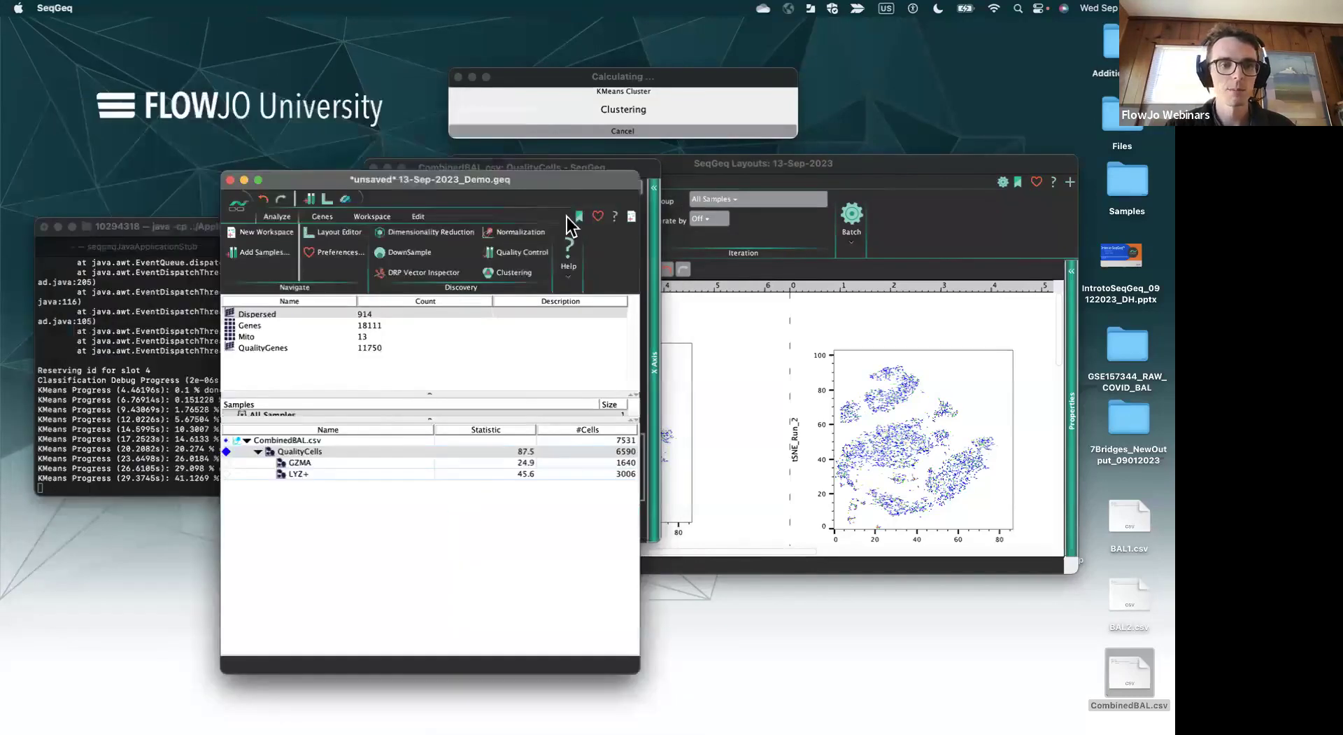
left_click_drag(510, 183, 613, 196)
left_click(254, 357)
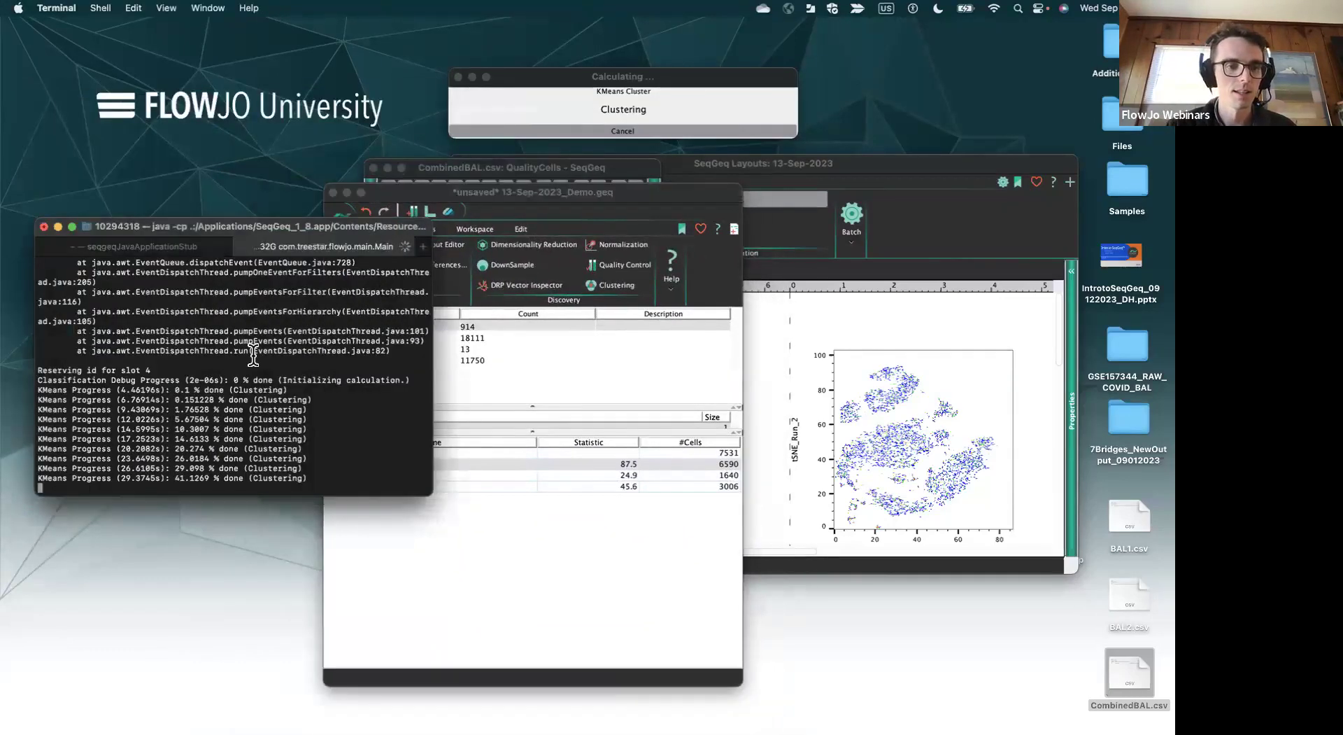
- Enlarge the Terminal window and examine its log for the error entries and calculation progress
scroll(253, 357, "up", 5)
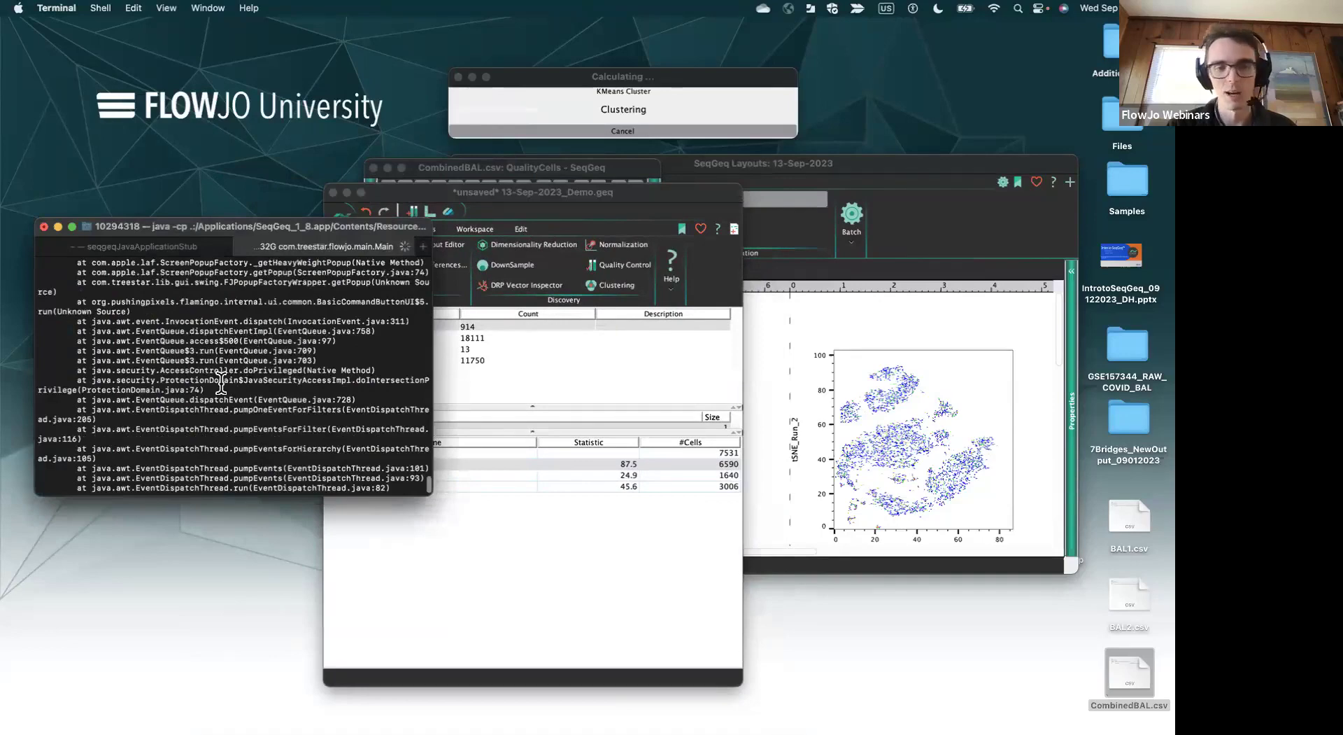
scroll(221, 381, "up", 2)
scroll(374, 464, "up", 4)
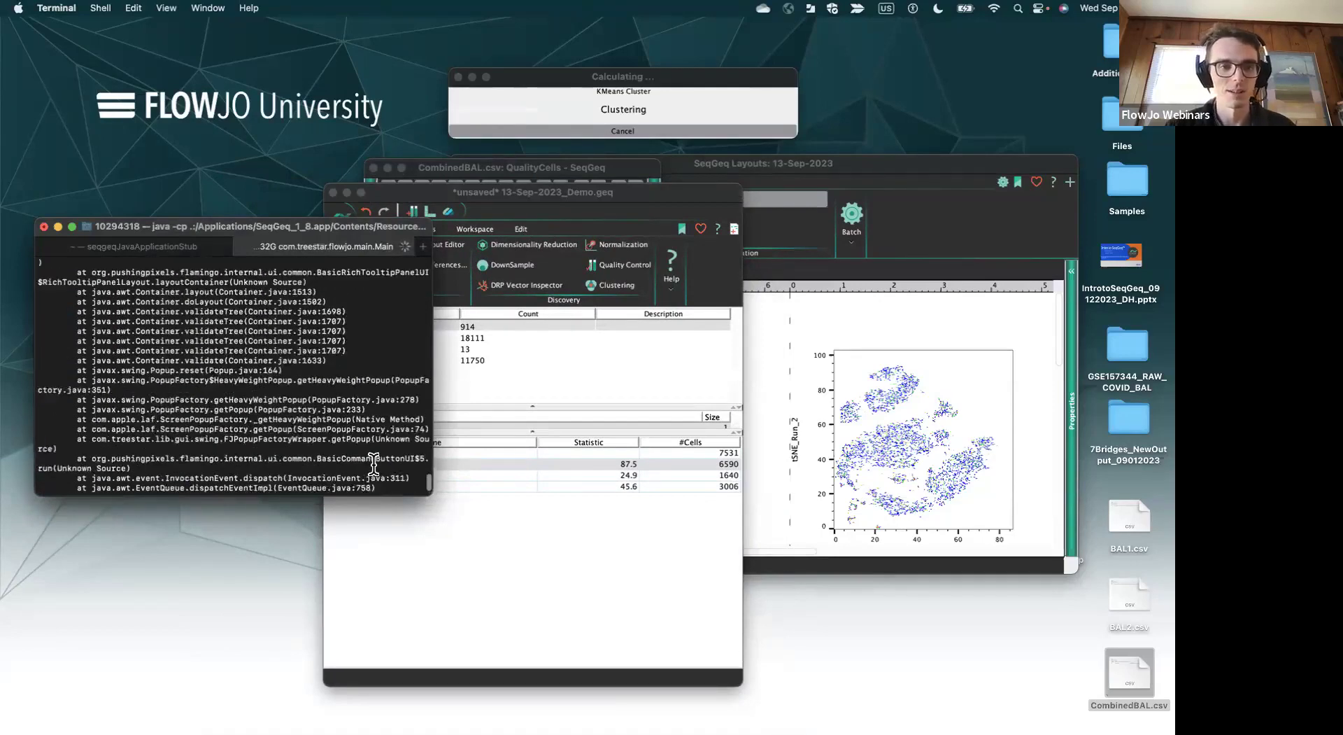
scroll(374, 463, "up", 3)
scroll(412, 434, "down", 10)
left_click_drag(432, 495, 529, 536)
scroll(330, 413, "up", 10)
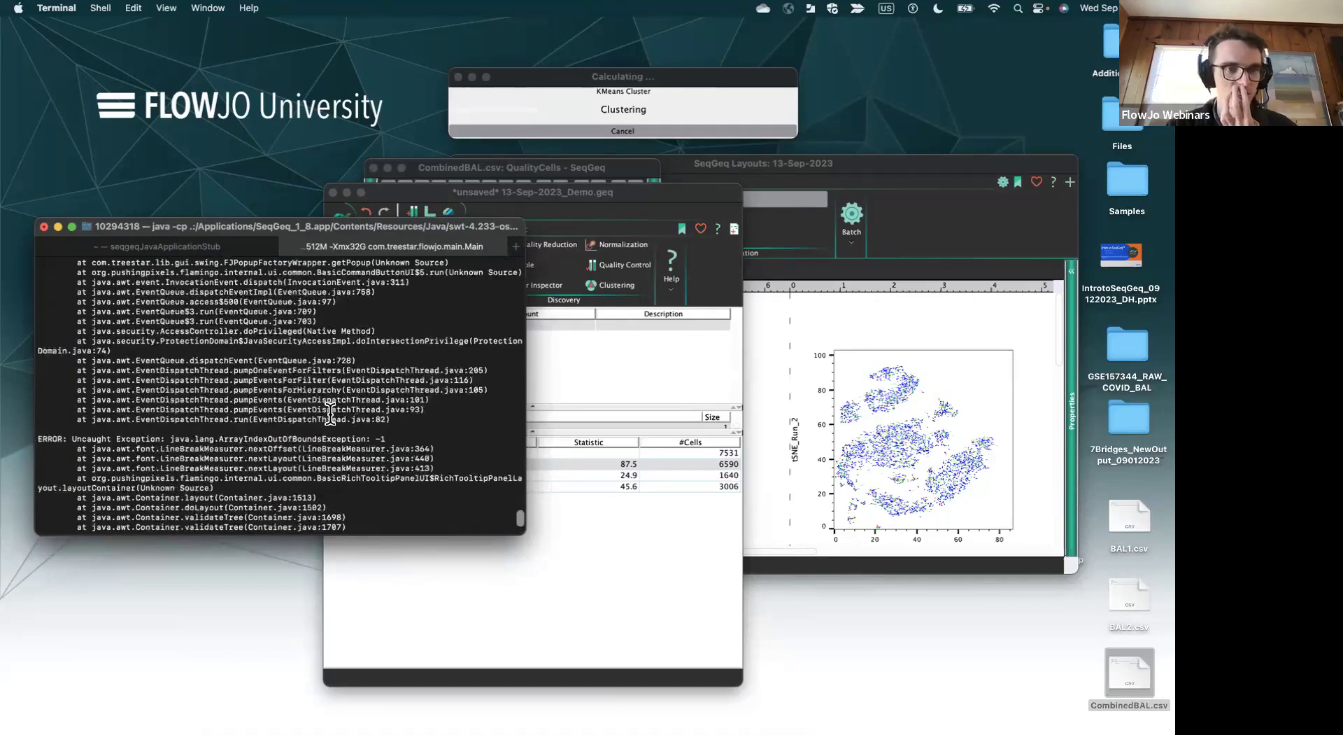
scroll(330, 412, "up", 4)
scroll(330, 414, "up", 10)
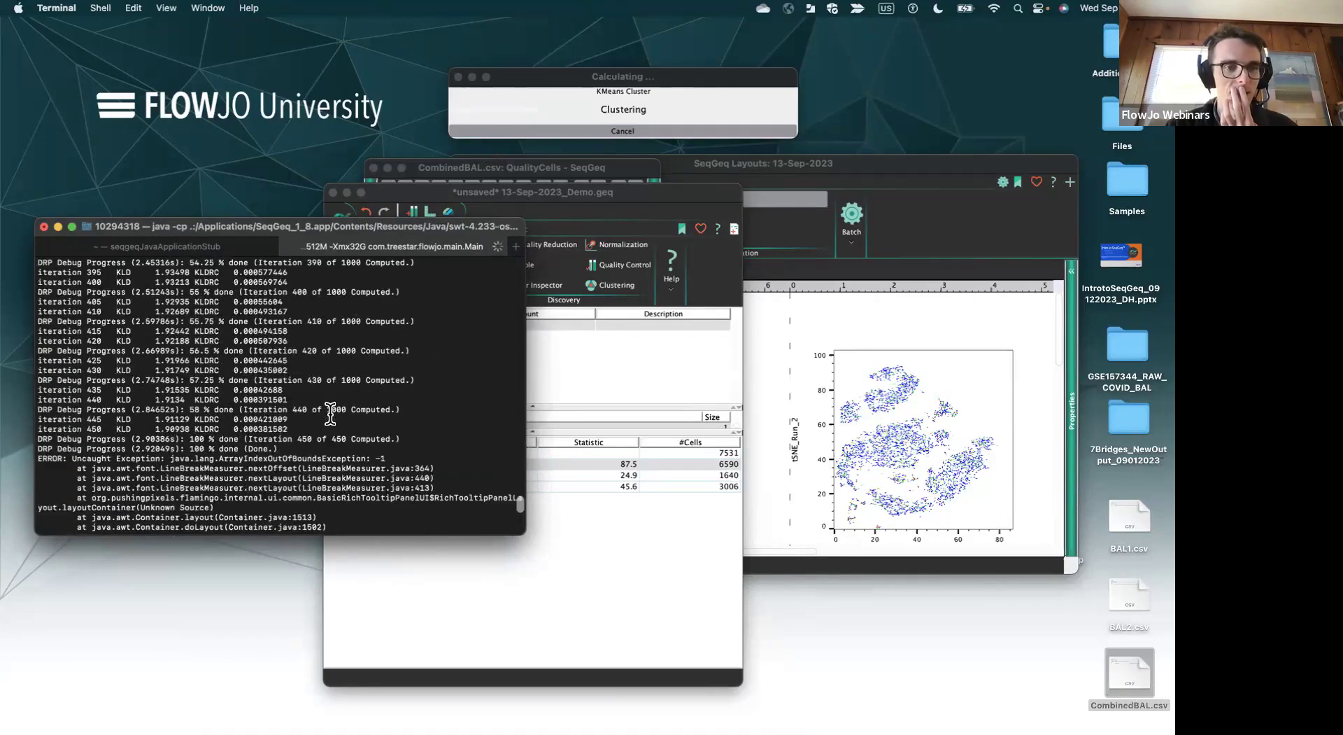
scroll(330, 414, "down", 2)
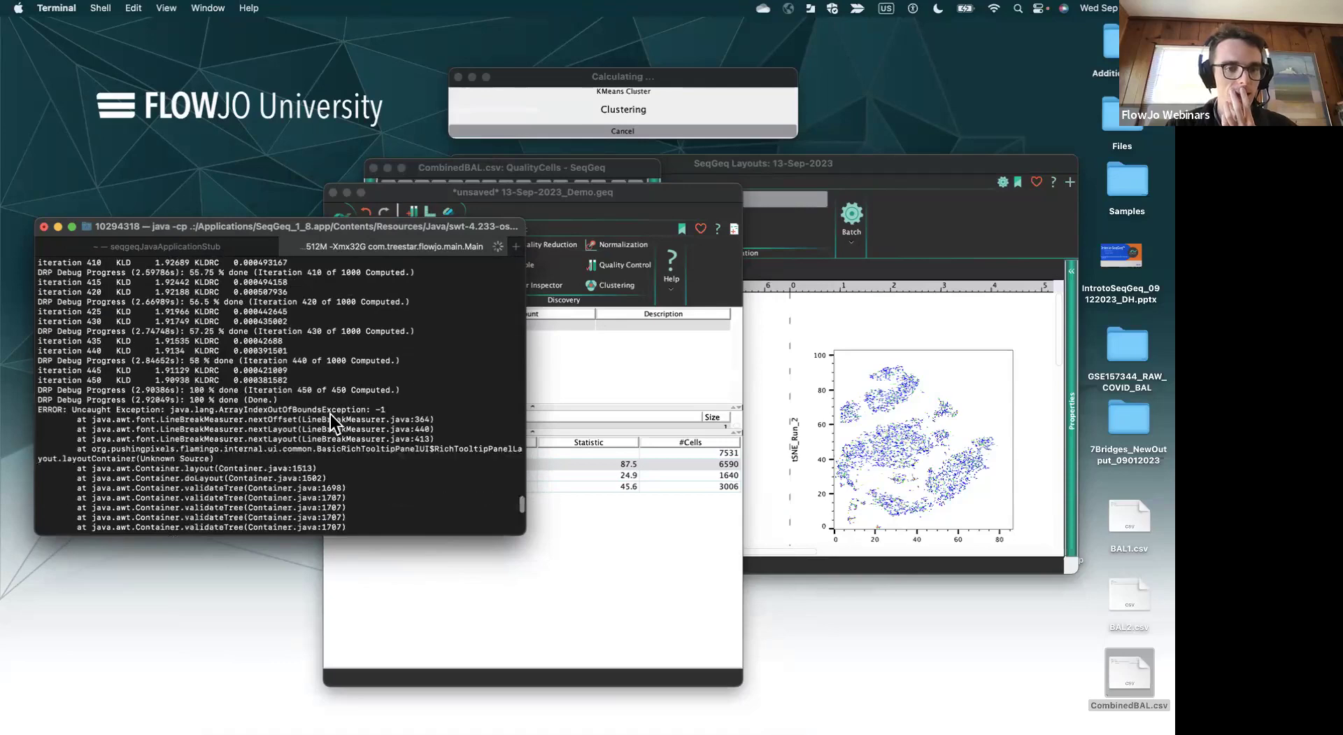
scroll(420, 489, "down", 10)
scroll(516, 522, "down", 8)
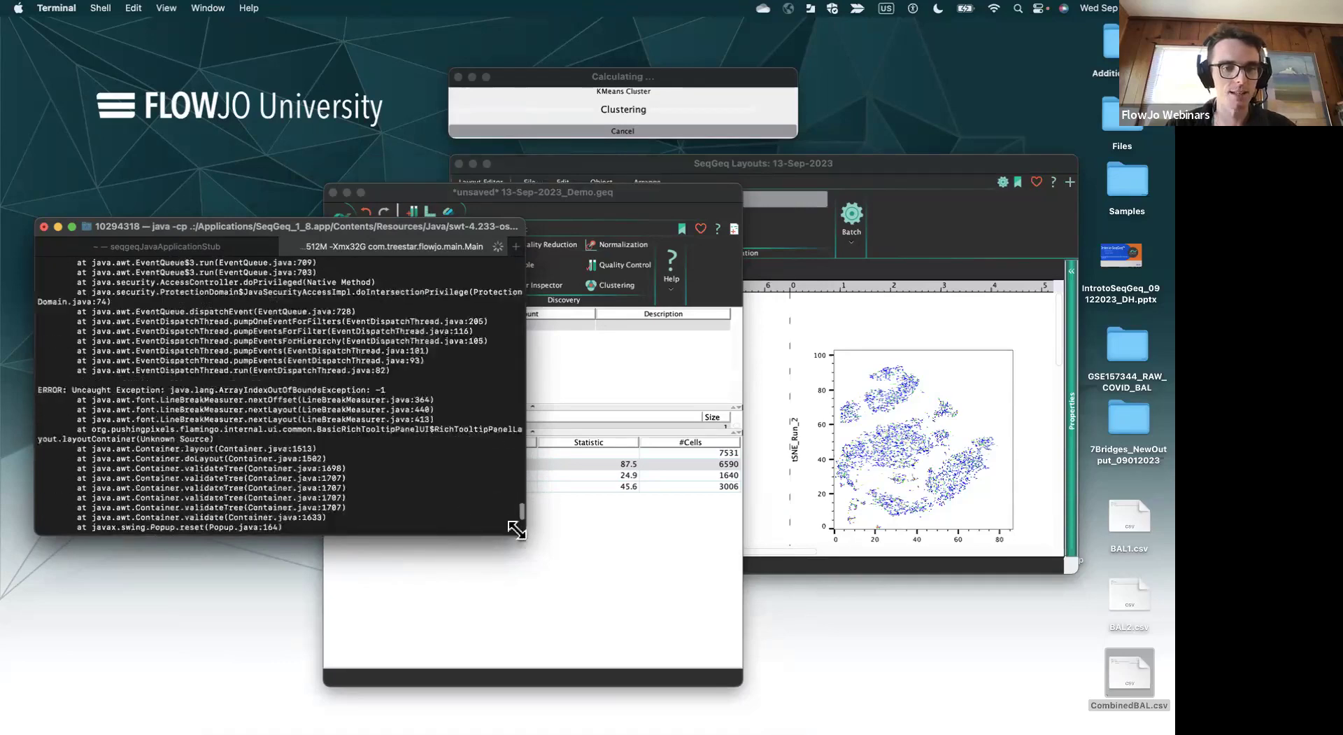
- Shrink the Terminal window, move the workspace back over it, and shift the kmeans_k22 histogram window towards the workspace
left_click_drag(522, 534, 383, 504)
left_click_drag(523, 201, 224, 137)
left_click_drag(862, 194, 641, 200)
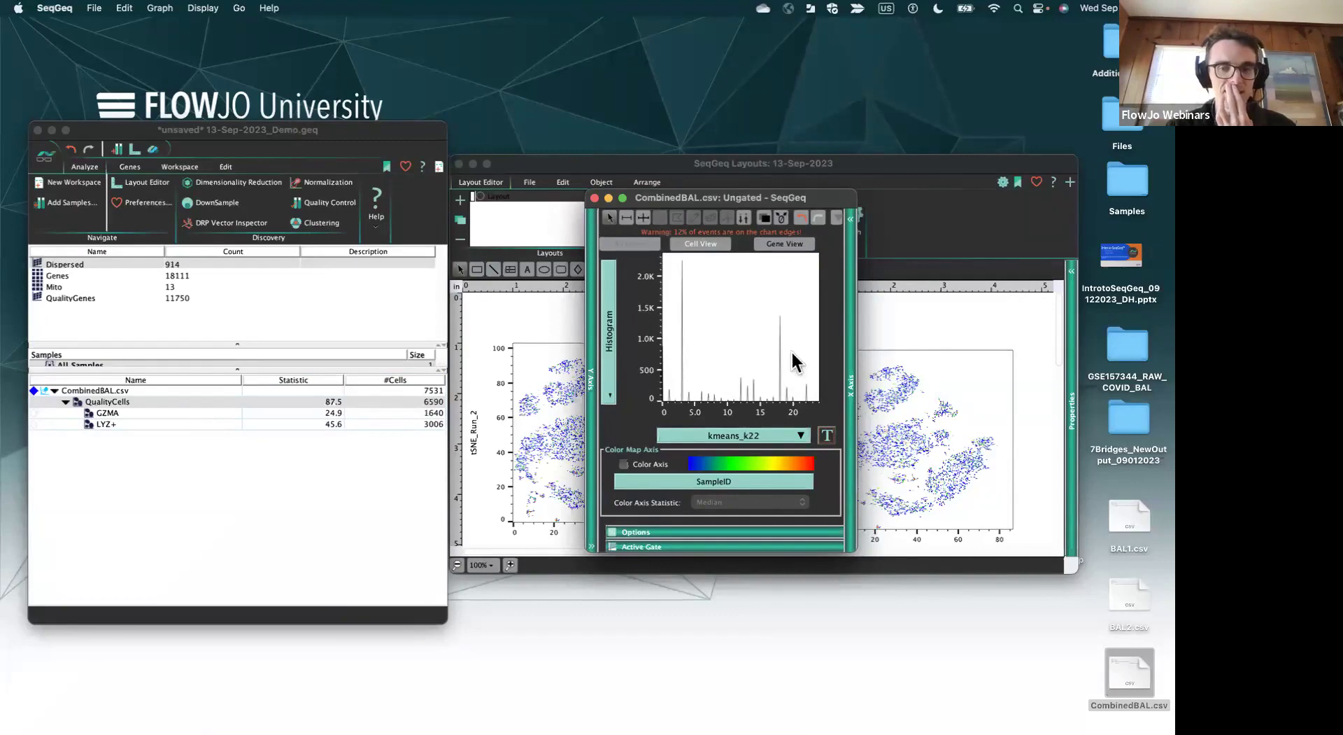
- Display the available workspace plugins, close the kmeans_k22 histogram window, and dismiss the plugin list
left_click(135, 169)
left_click(179, 166)
left_click(102, 183)
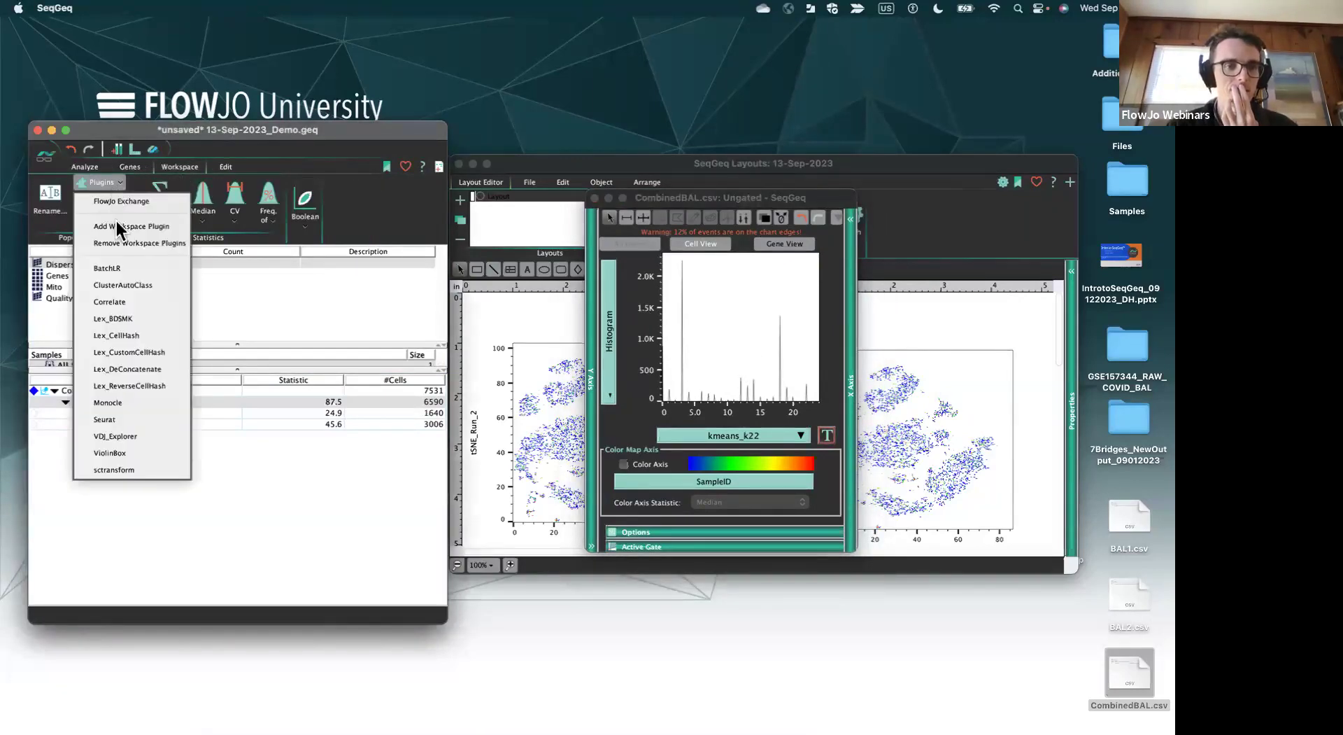
left_click(595, 199)
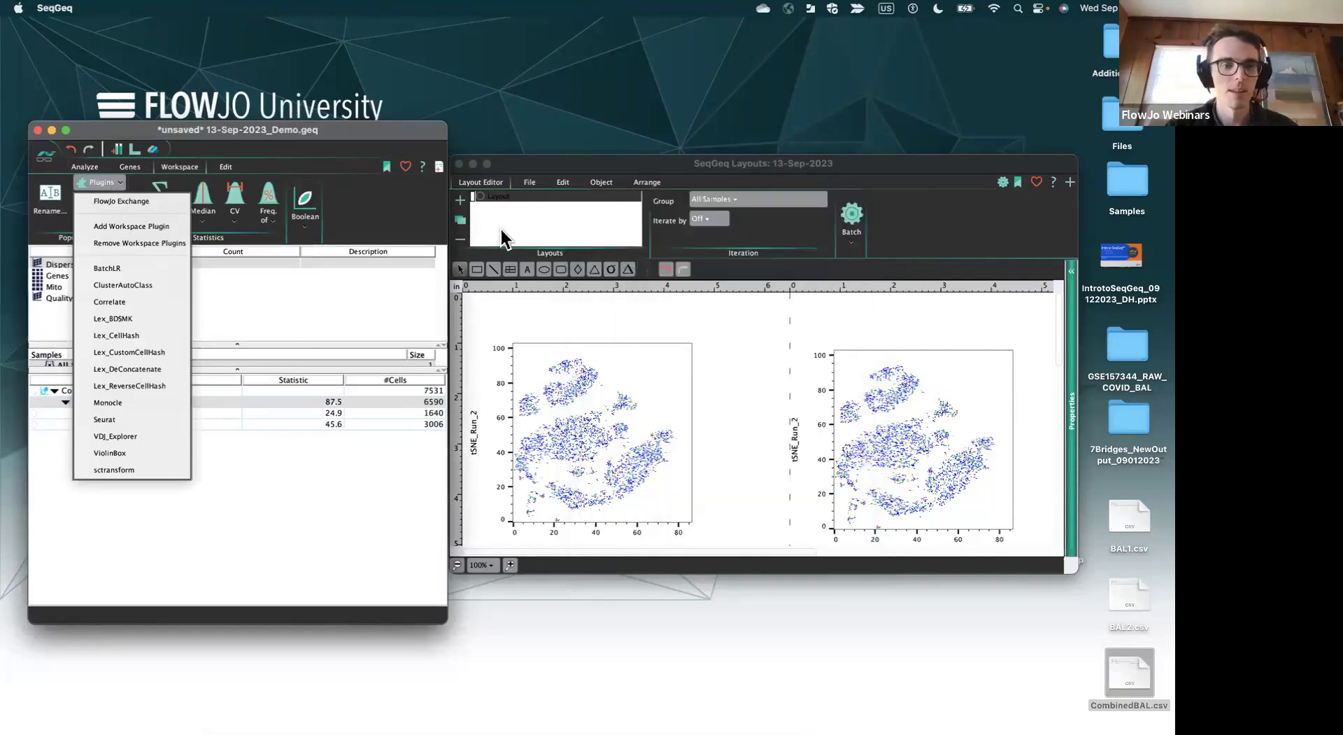
left_click(175, 512)
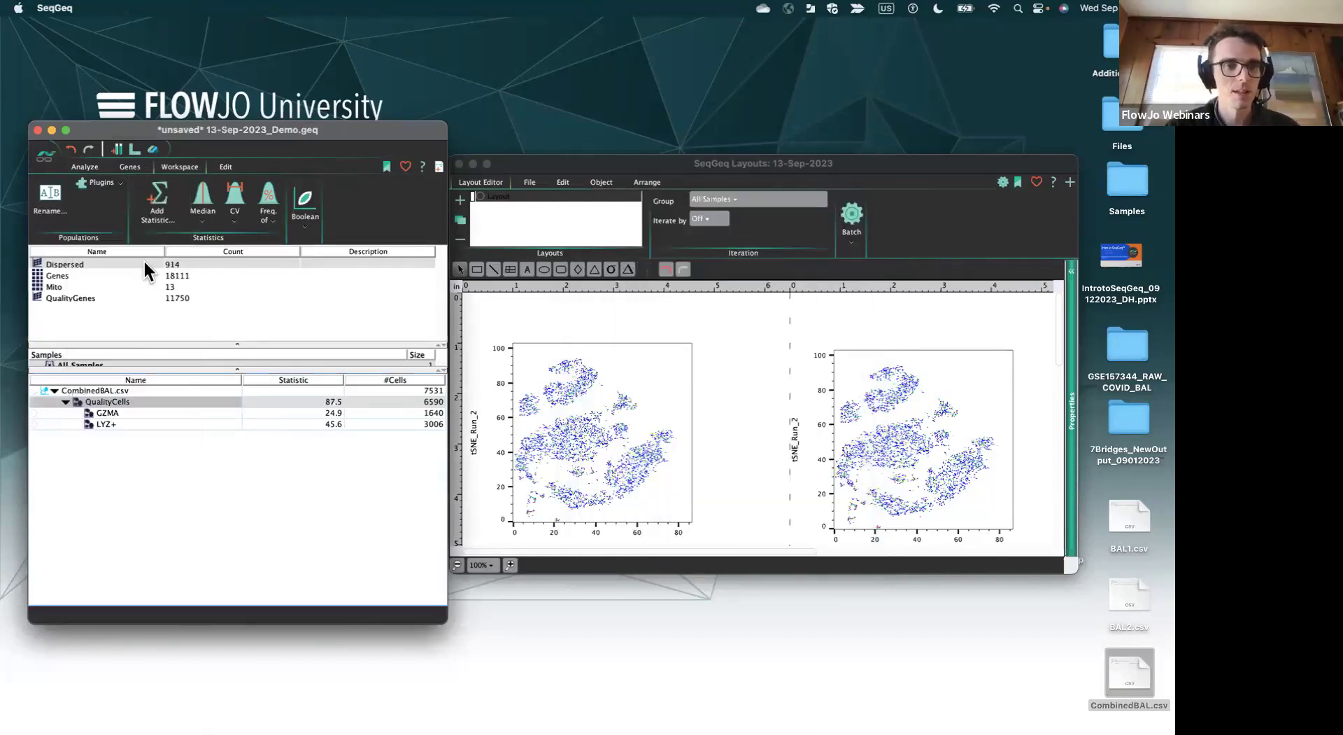
- View the ClusterAutoClass plugin's settings for QualityCells and cancel without running it
left_click(111, 183)
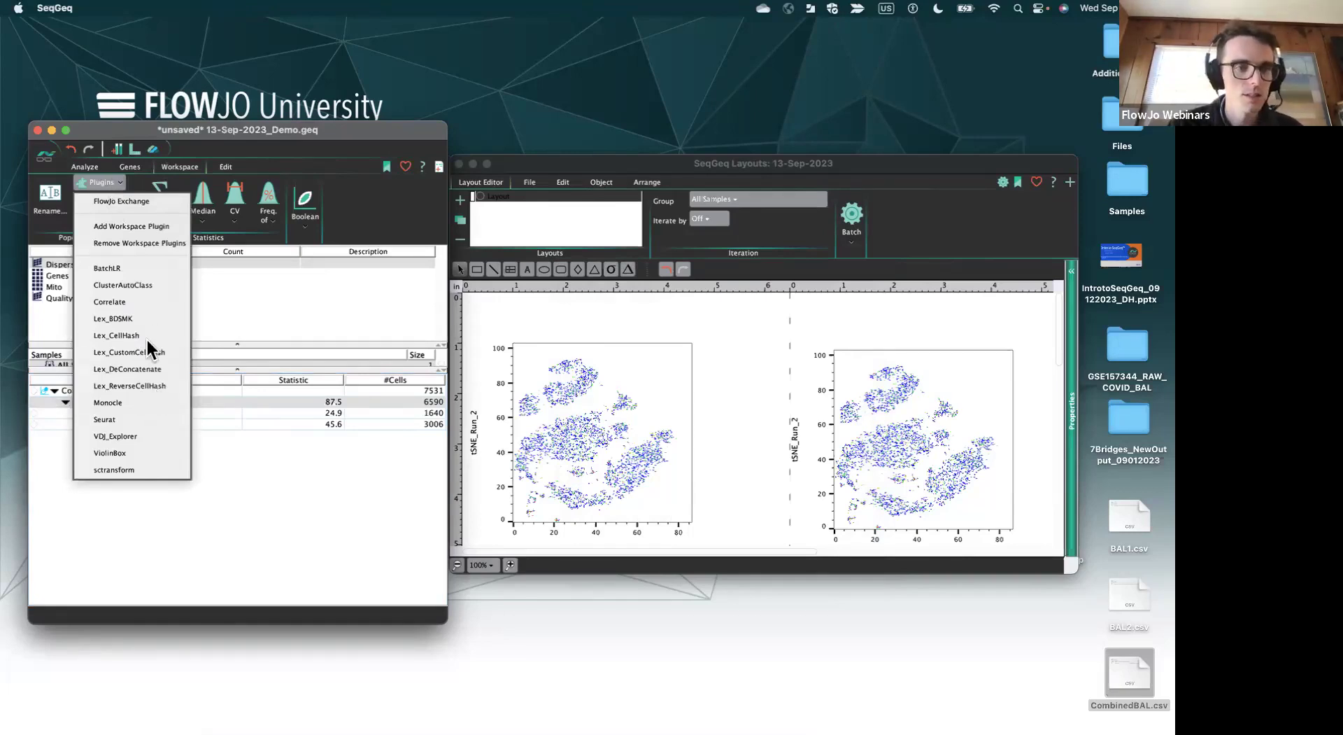
left_click(131, 285)
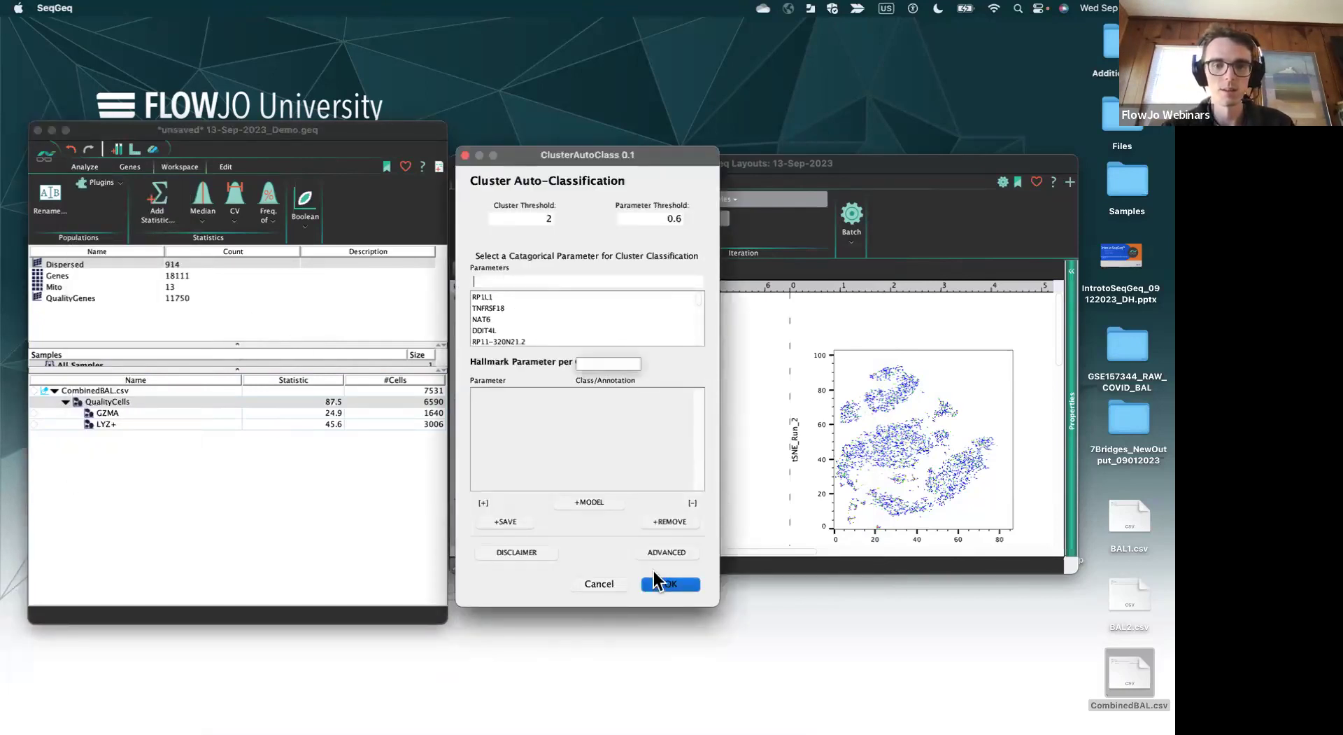
left_click(599, 584)
- Select CombinedBAL.csv in the workspace and open the FlowJo Exchange website from the plugin options
left_click(115, 388)
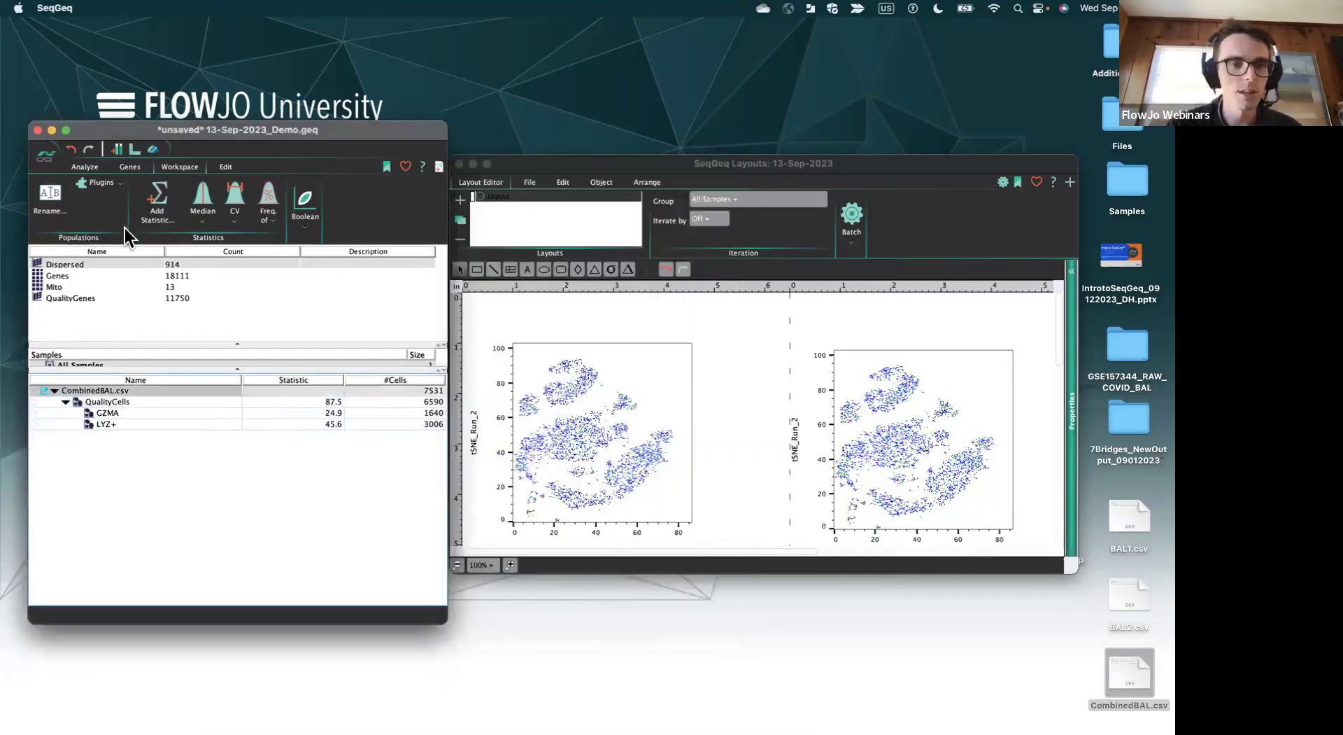
left_click(101, 182)
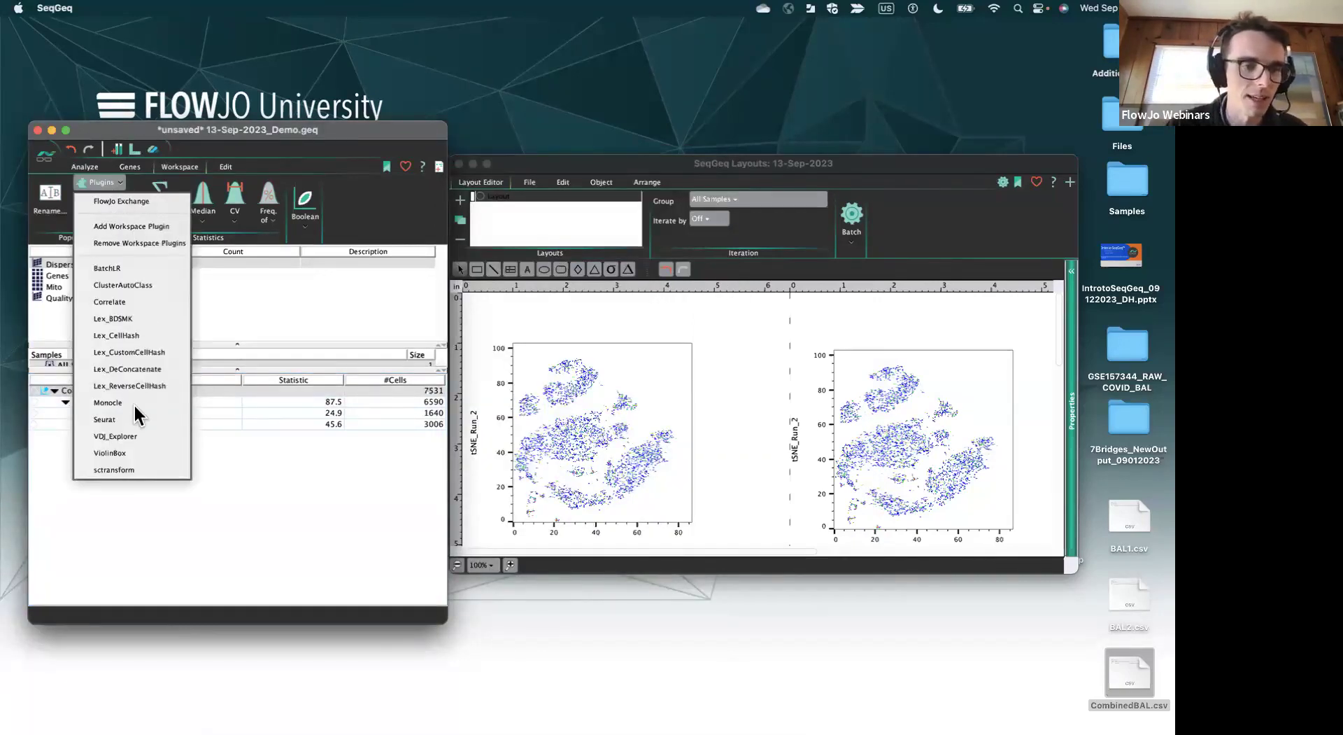
left_click(112, 200)
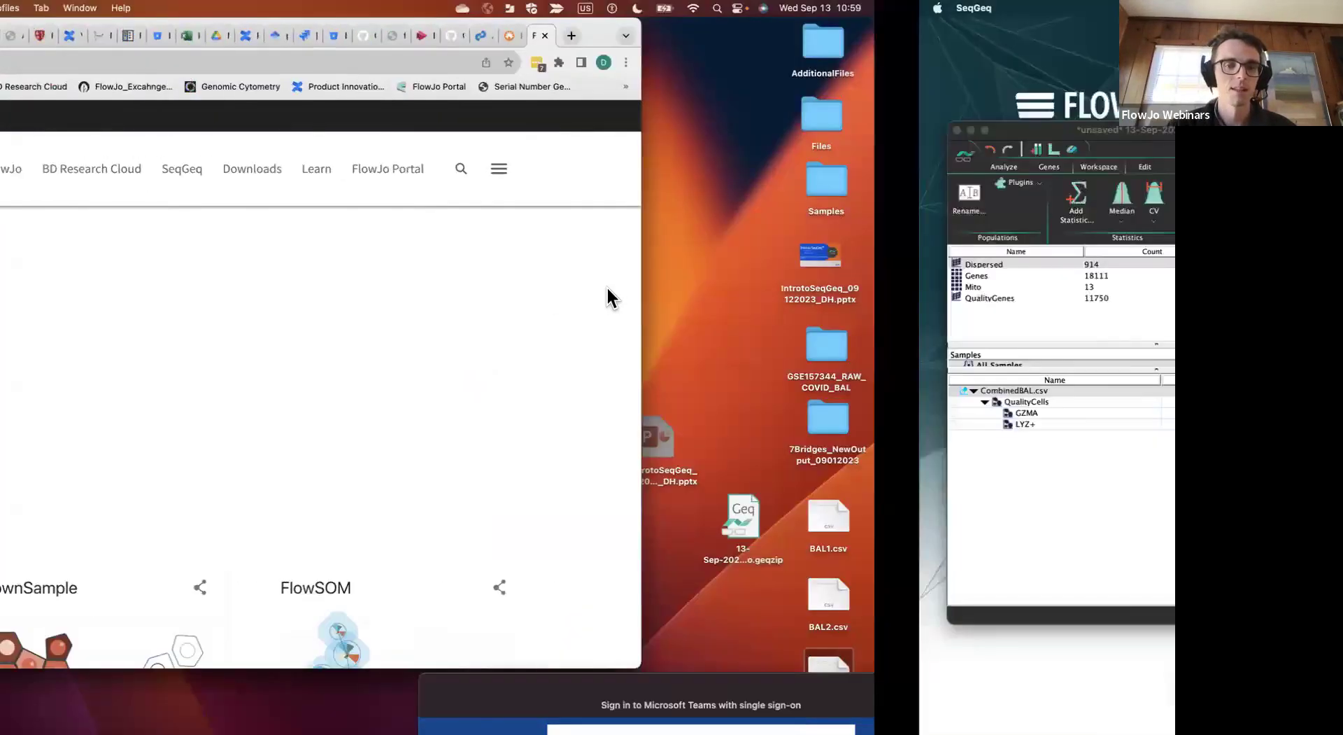
- Browse the FlowJo Exchange catalogue for plugins that work with SeqGeq, such as Seurat and Monocle
scroll(607, 286, "down", 15)
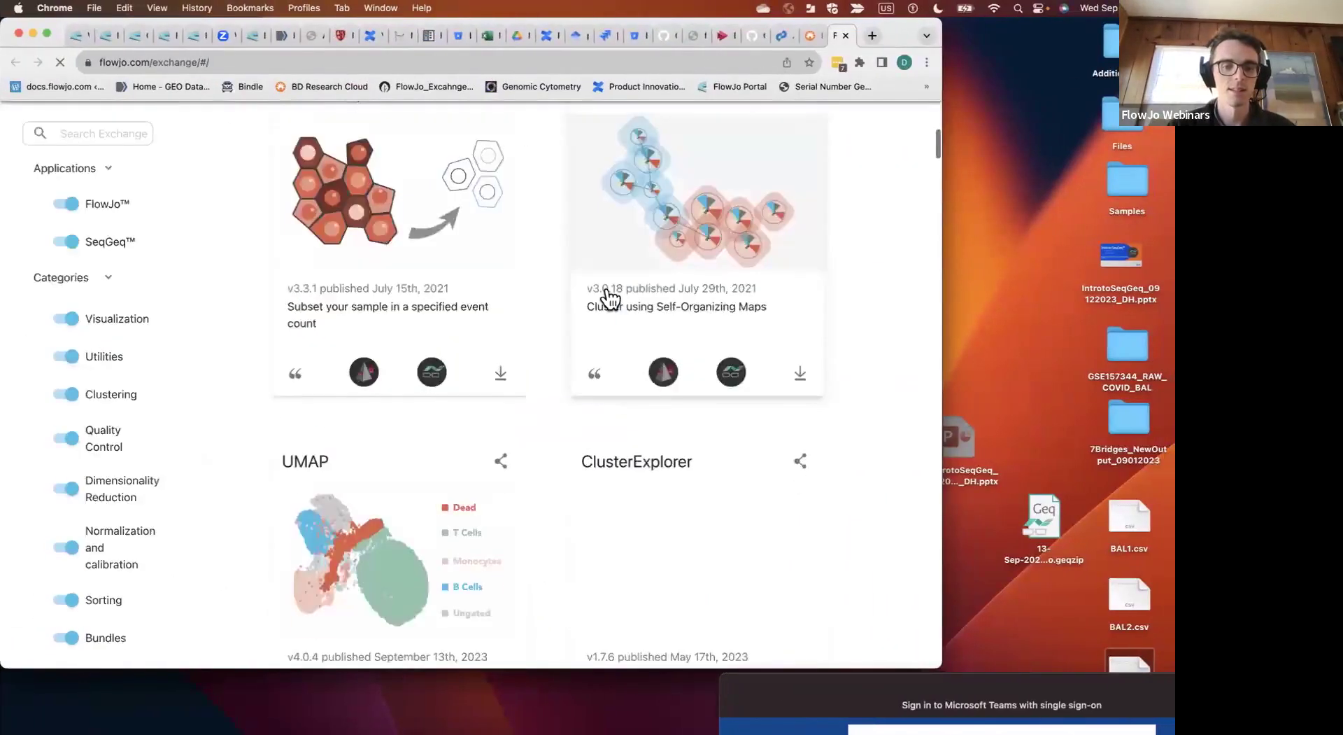
scroll(609, 297, "down", 20)
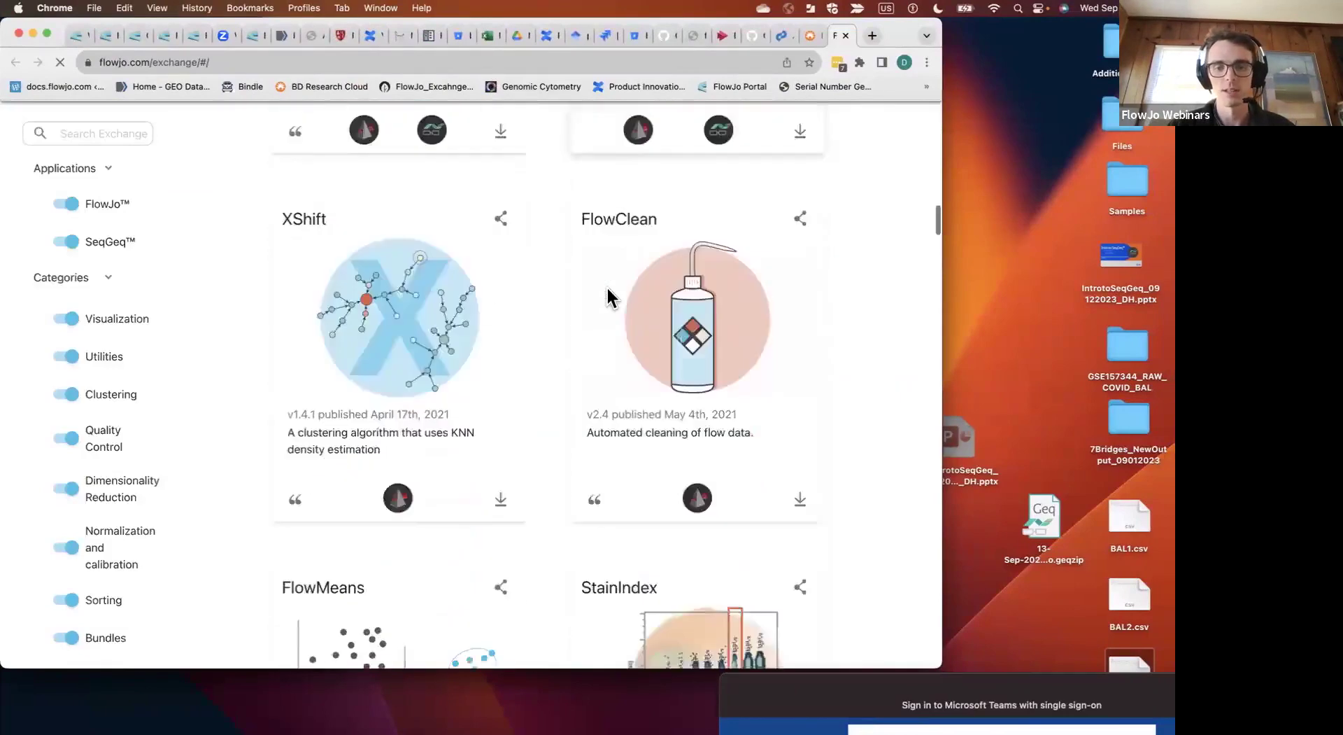
scroll(608, 299, "up", 7)
scroll(608, 298, "down", 1)
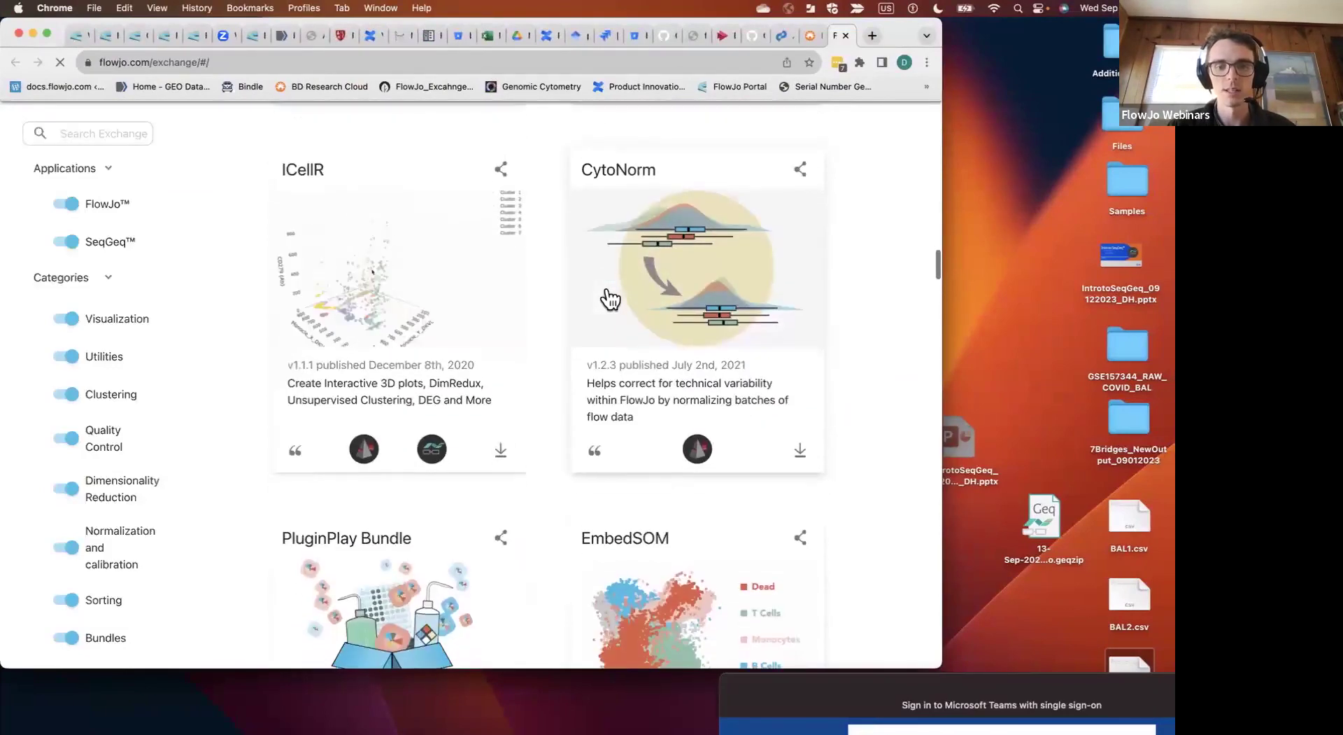
scroll(441, 504, "down", 10)
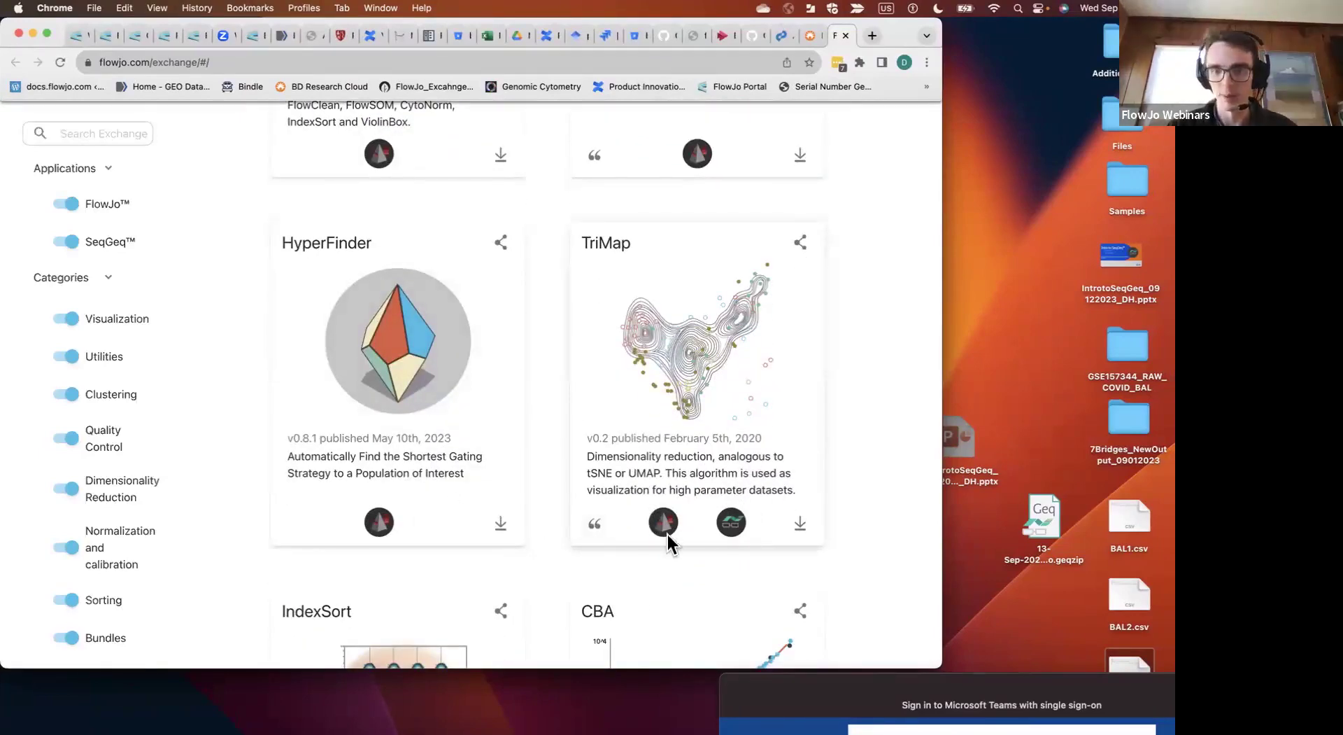
scroll(623, 479, "down", 8)
scroll(624, 483, "down", 5)
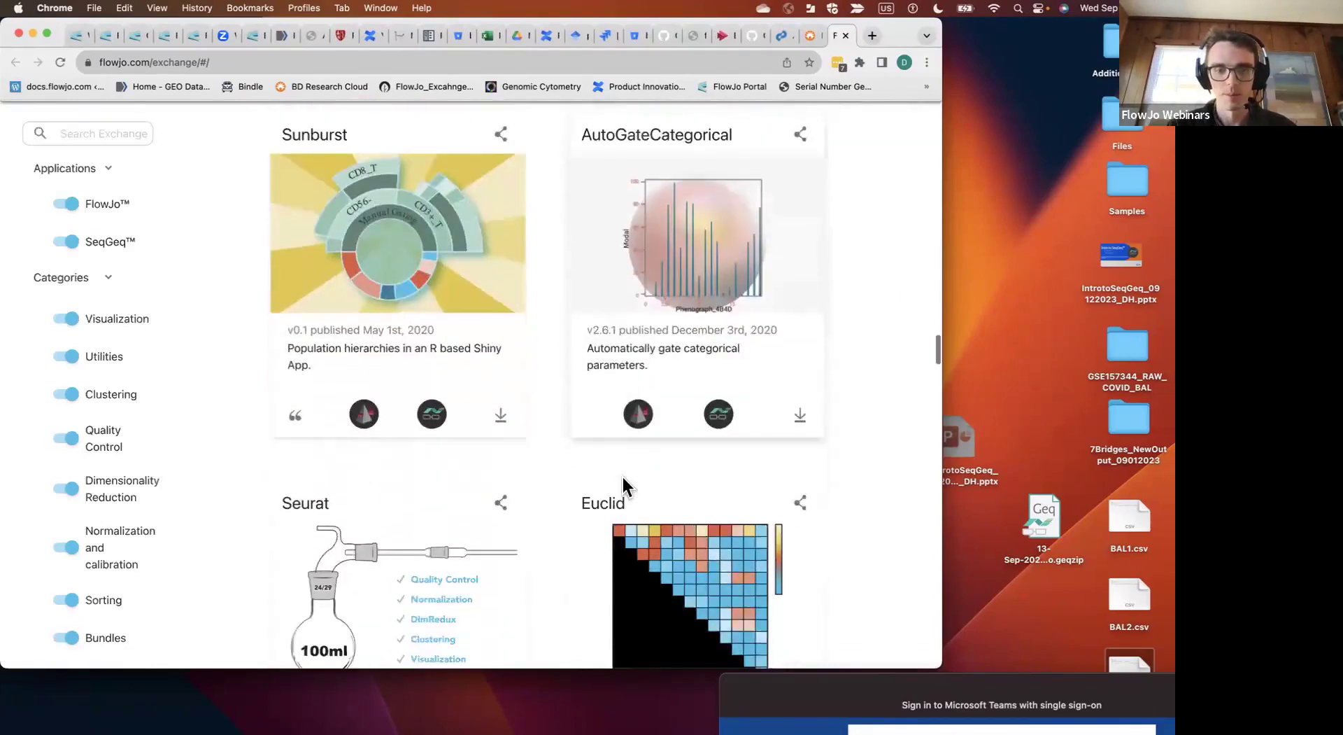
scroll(623, 481, "up", 2)
scroll(623, 477, "down", 8)
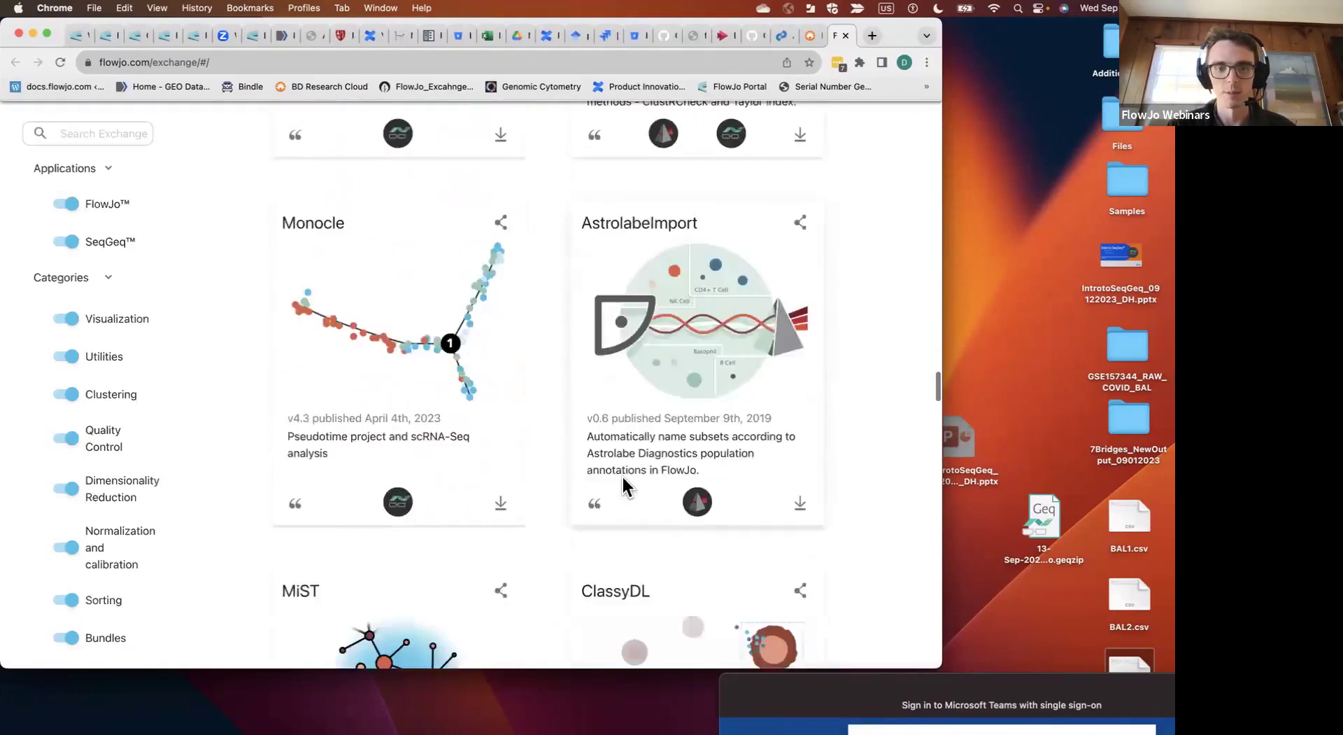
scroll(622, 475, "up", 4)
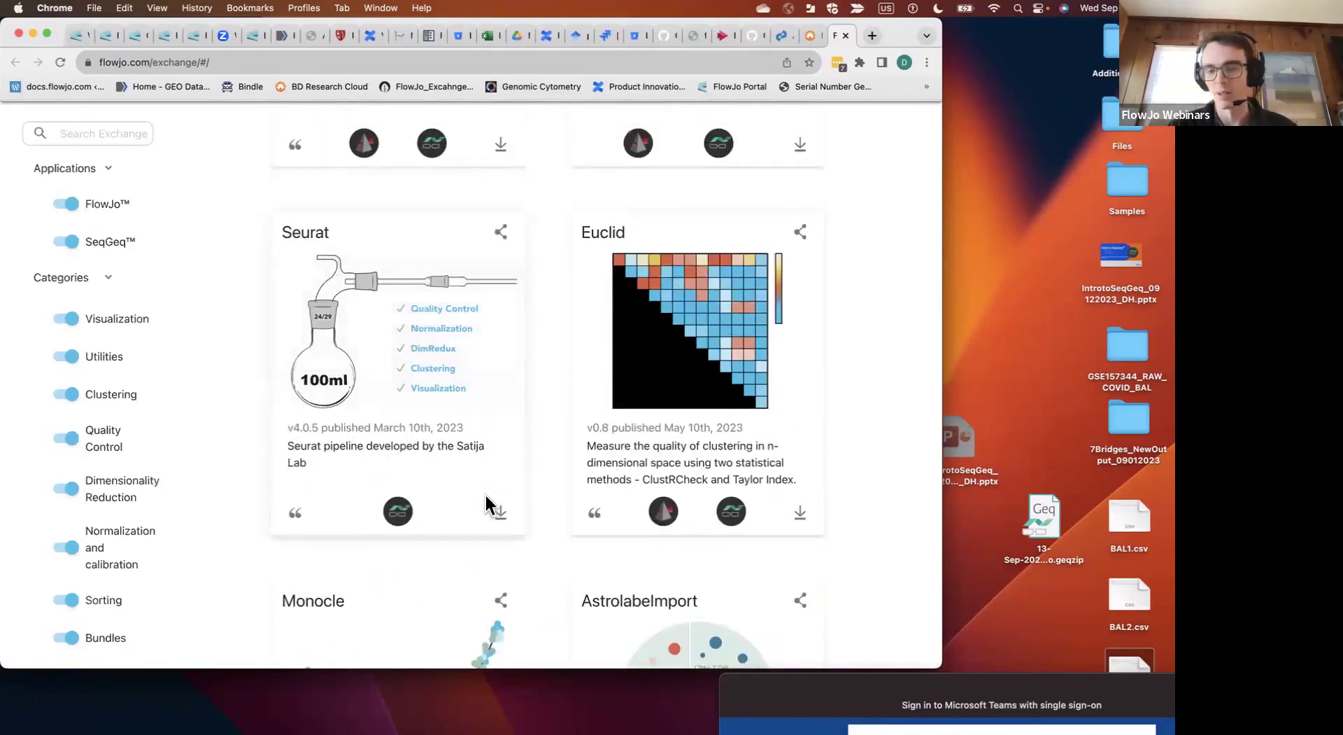
- Return to SeqGeq and open the graph window of the QualityCells population
key("ctrl+Right")
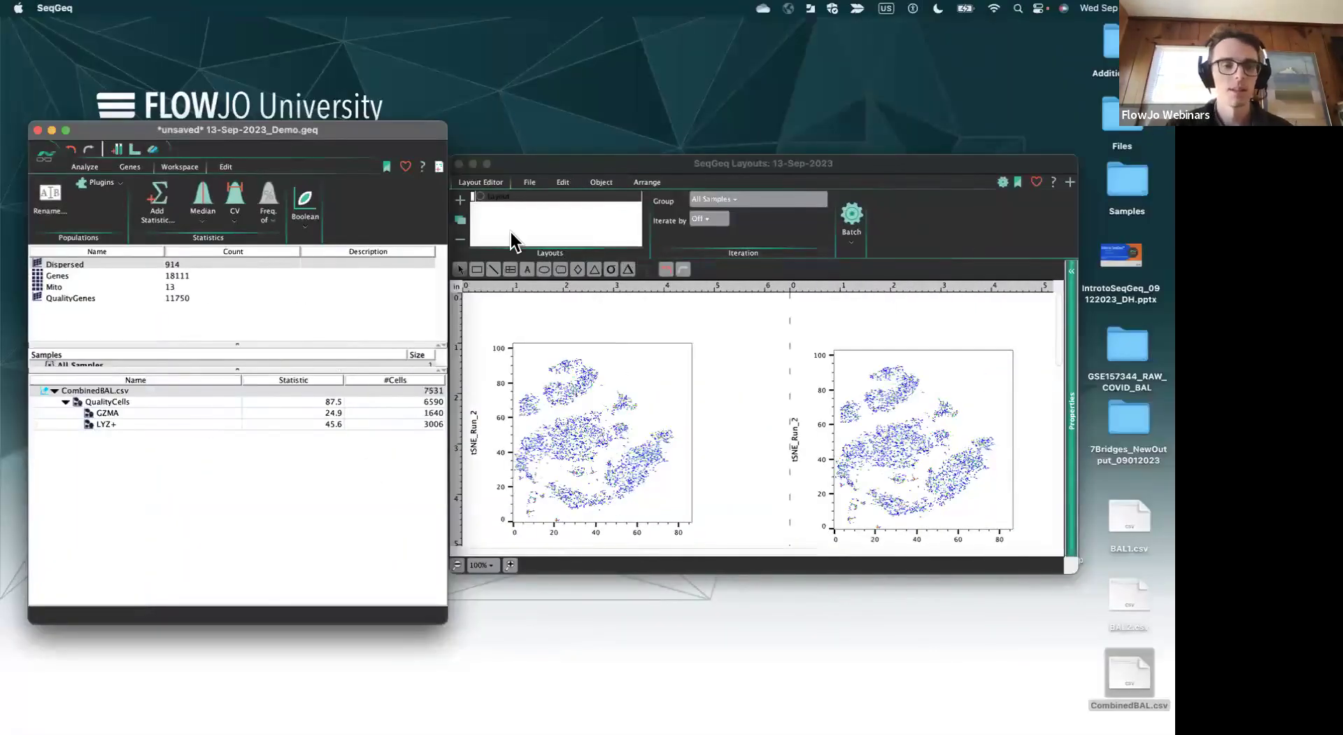
left_click(141, 401)
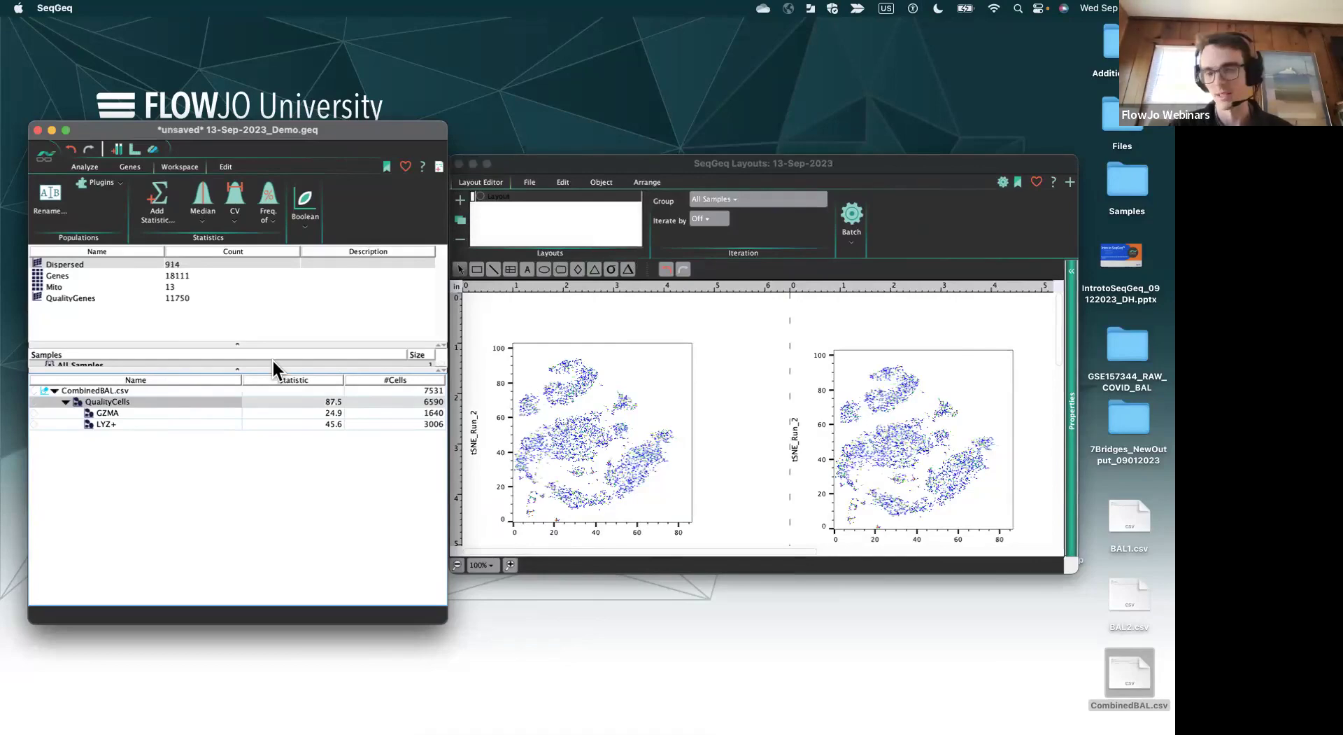
double_click(130, 402)
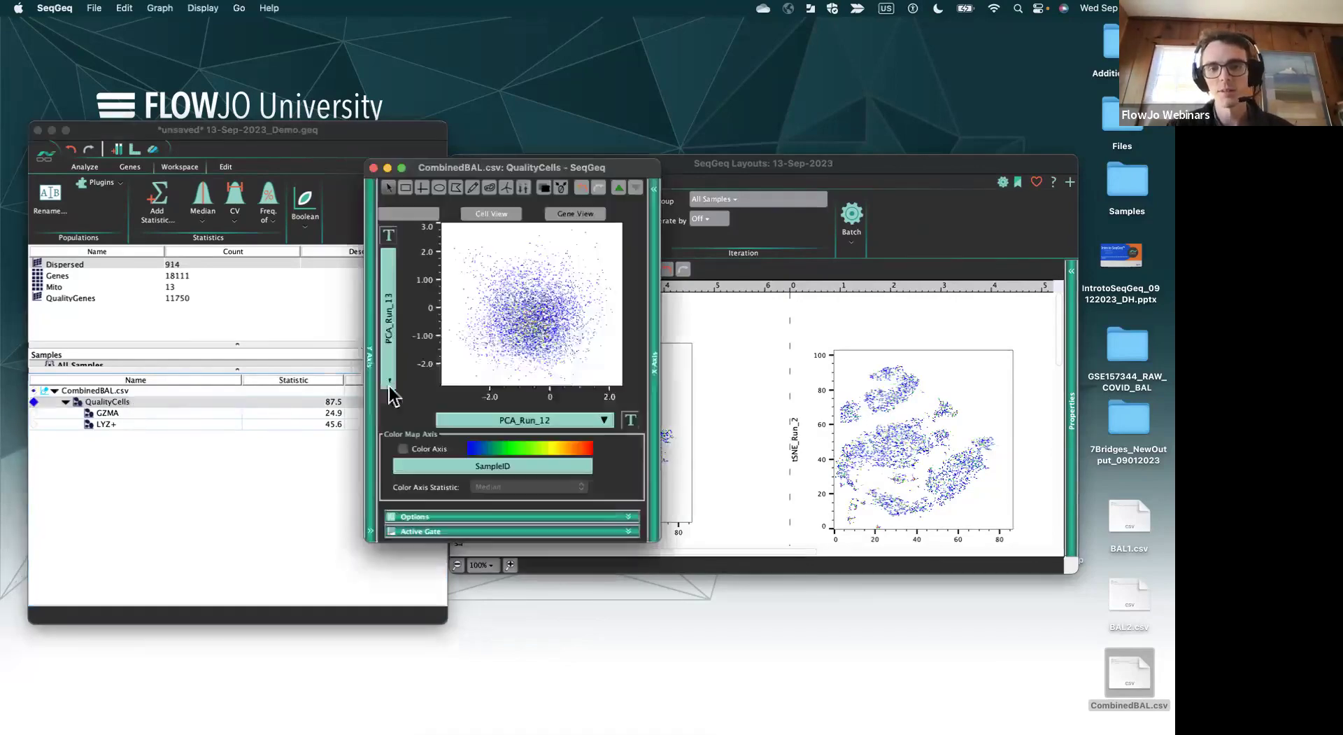
- Switch the QualityCells graph to Gene View and plot the QualityCells/LYZ+ population on the Y axis
left_click(568, 214)
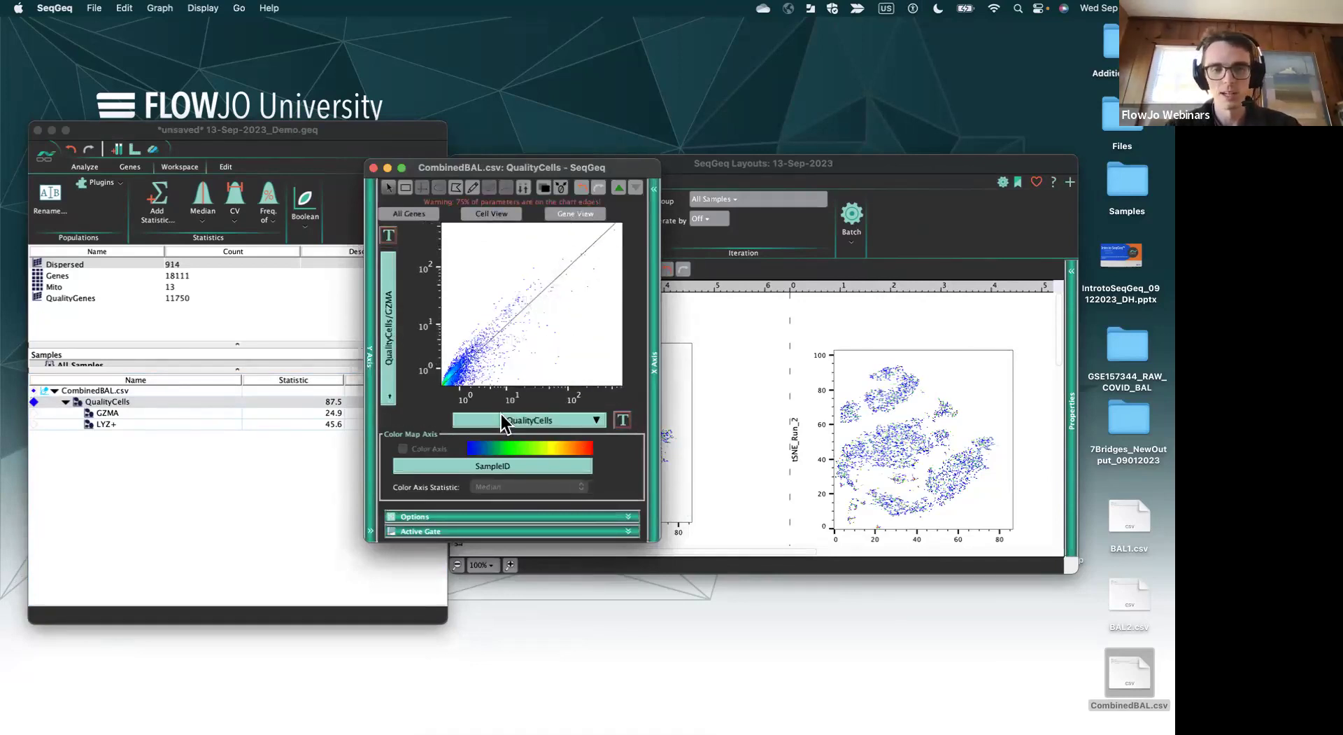
left_click(391, 308)
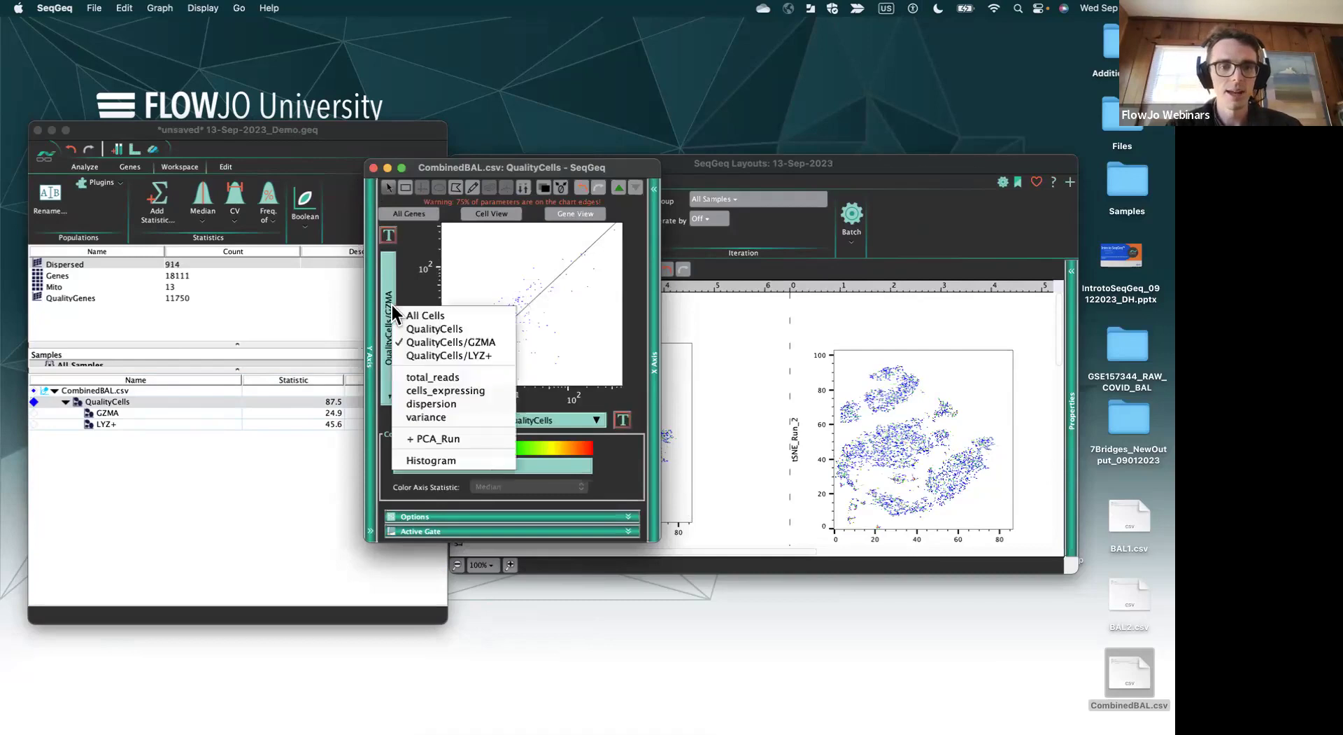
left_click(444, 355)
- Check that the Boolean band is on the workspace ribbon and create a Not gate from the LYZ+ population
left_click(159, 424)
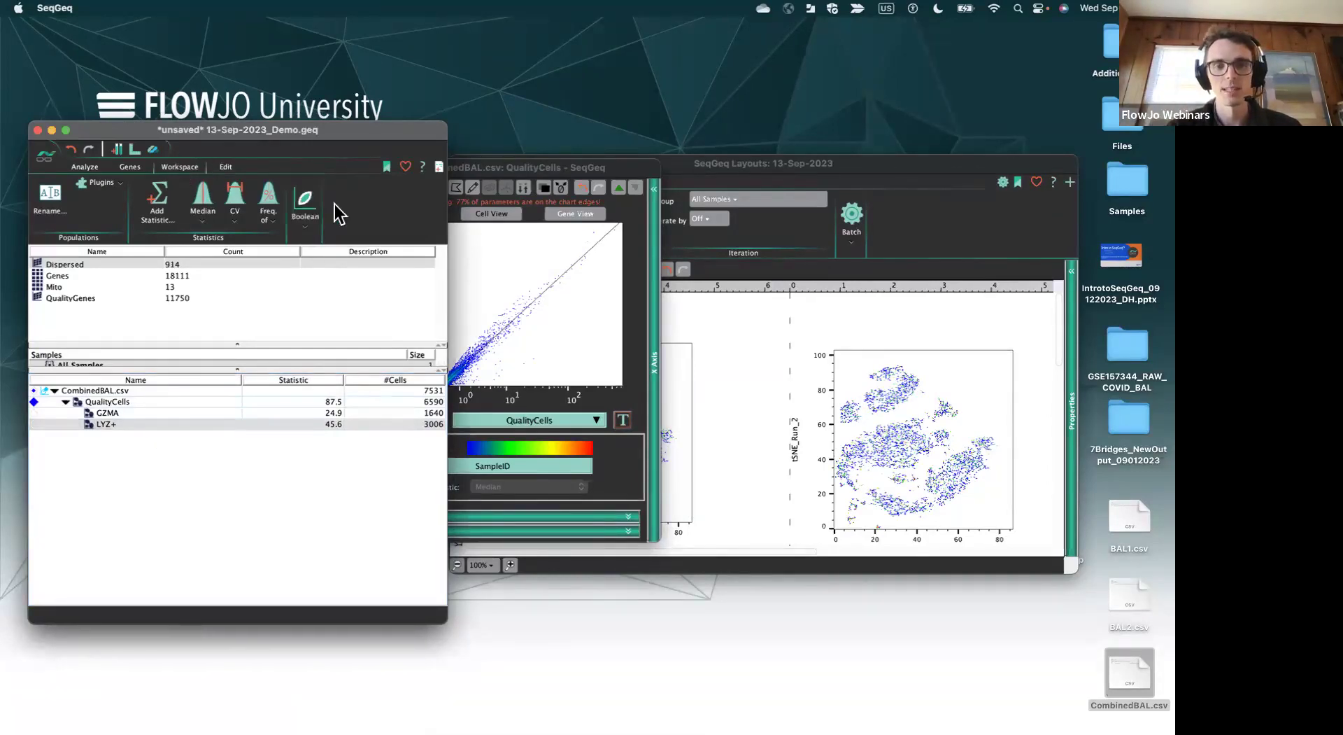
left_click(383, 169)
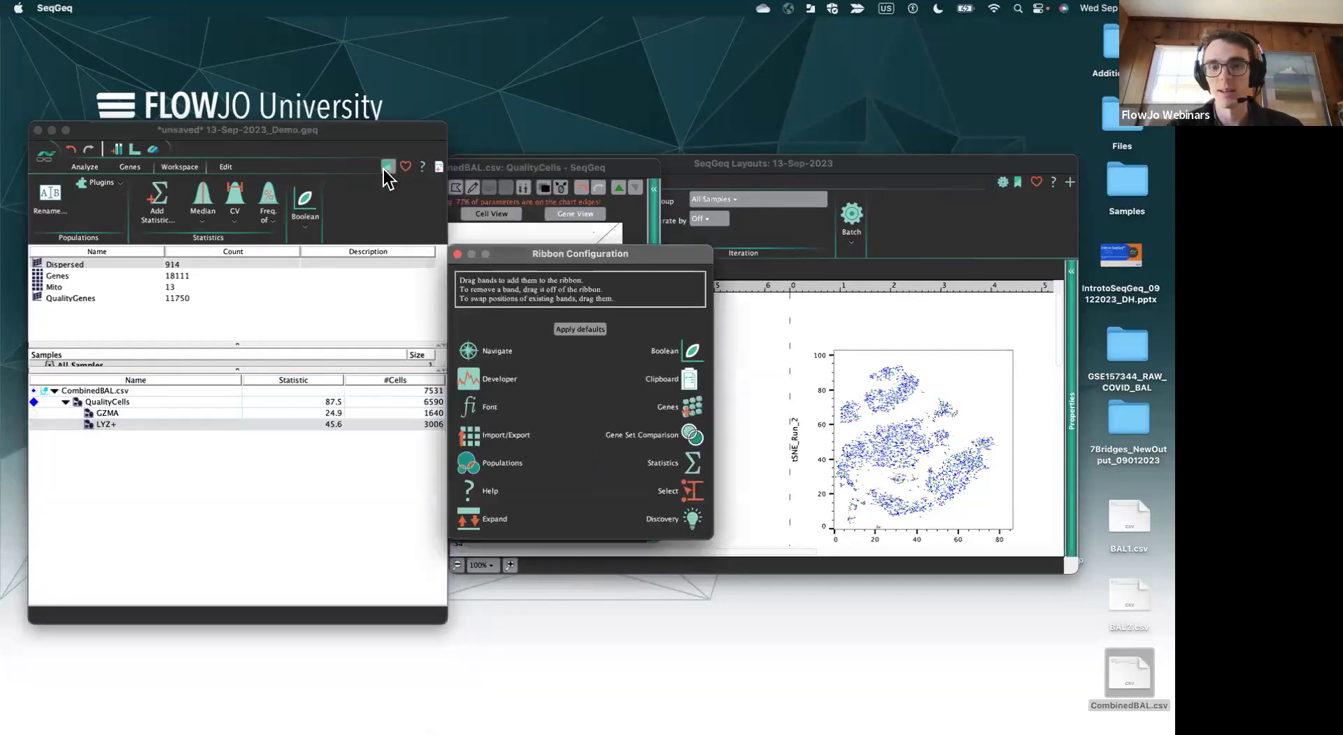
left_click_drag(677, 347, 330, 219)
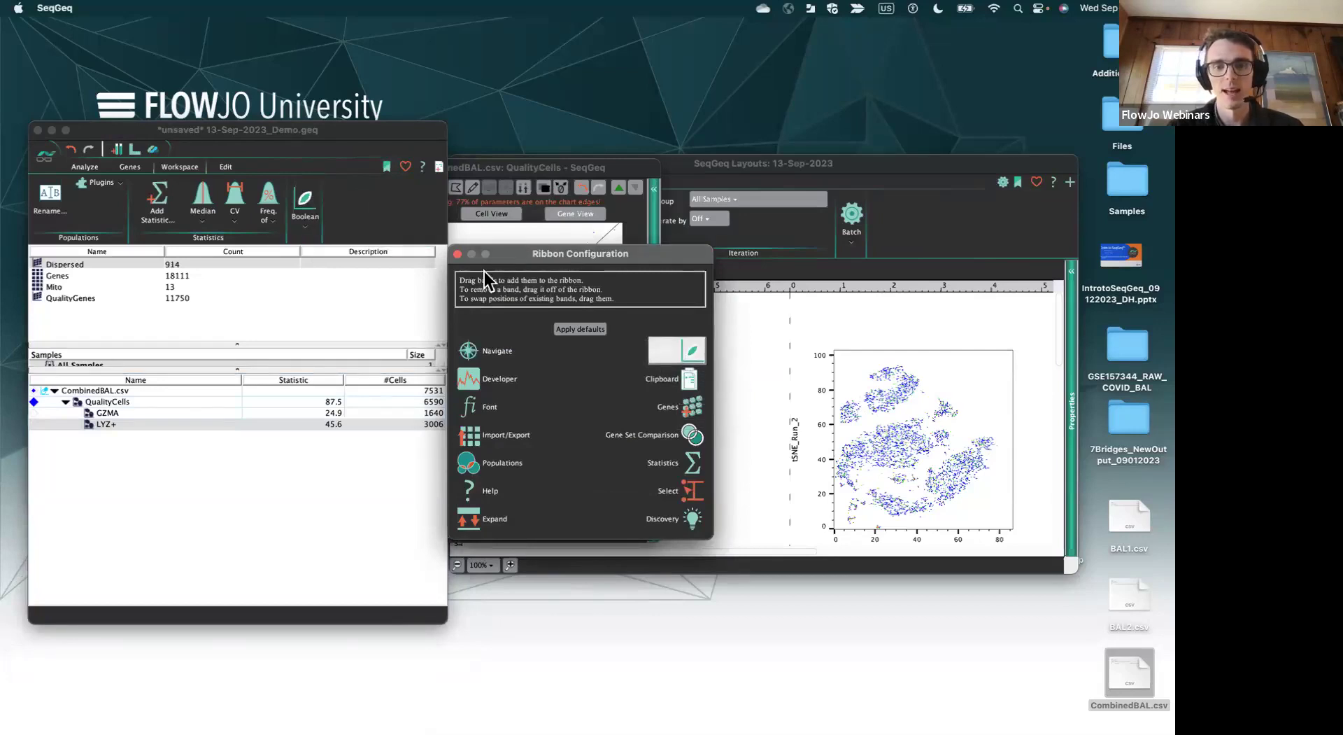
left_click(457, 255)
left_click(311, 225)
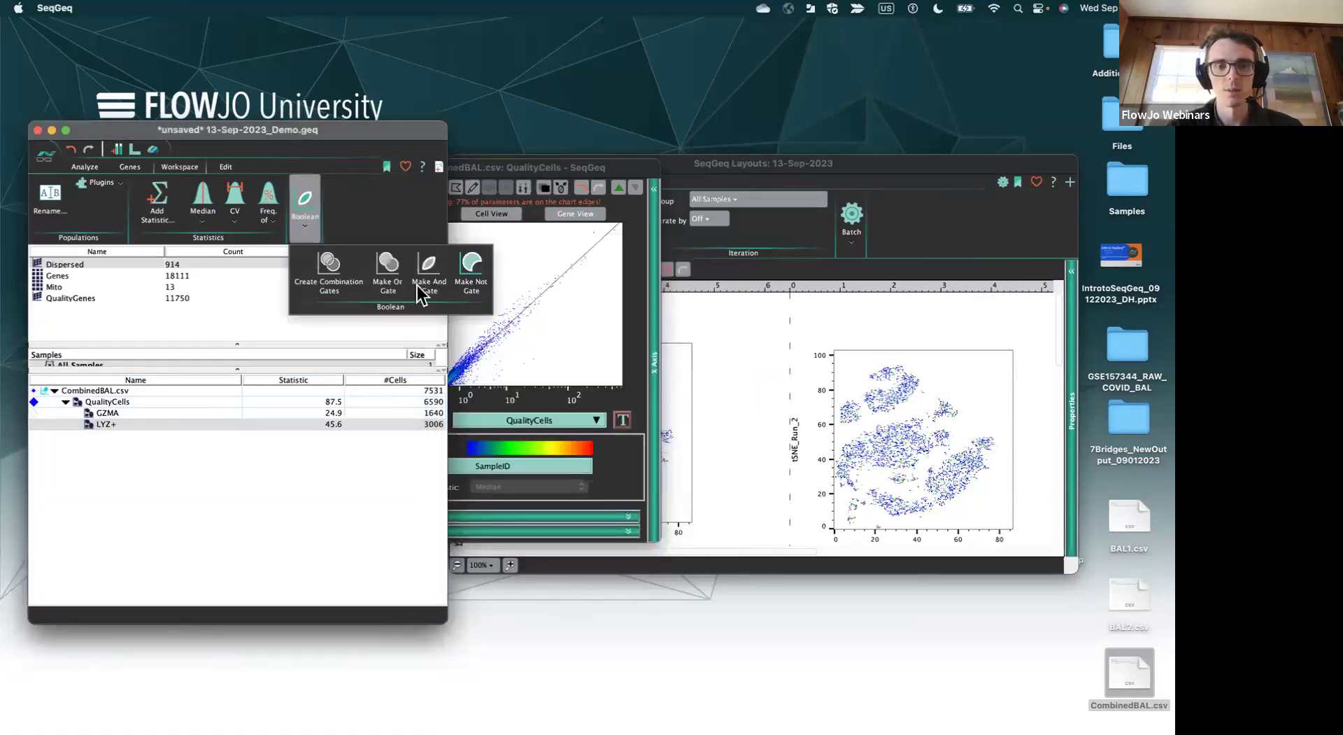
left_click(472, 283)
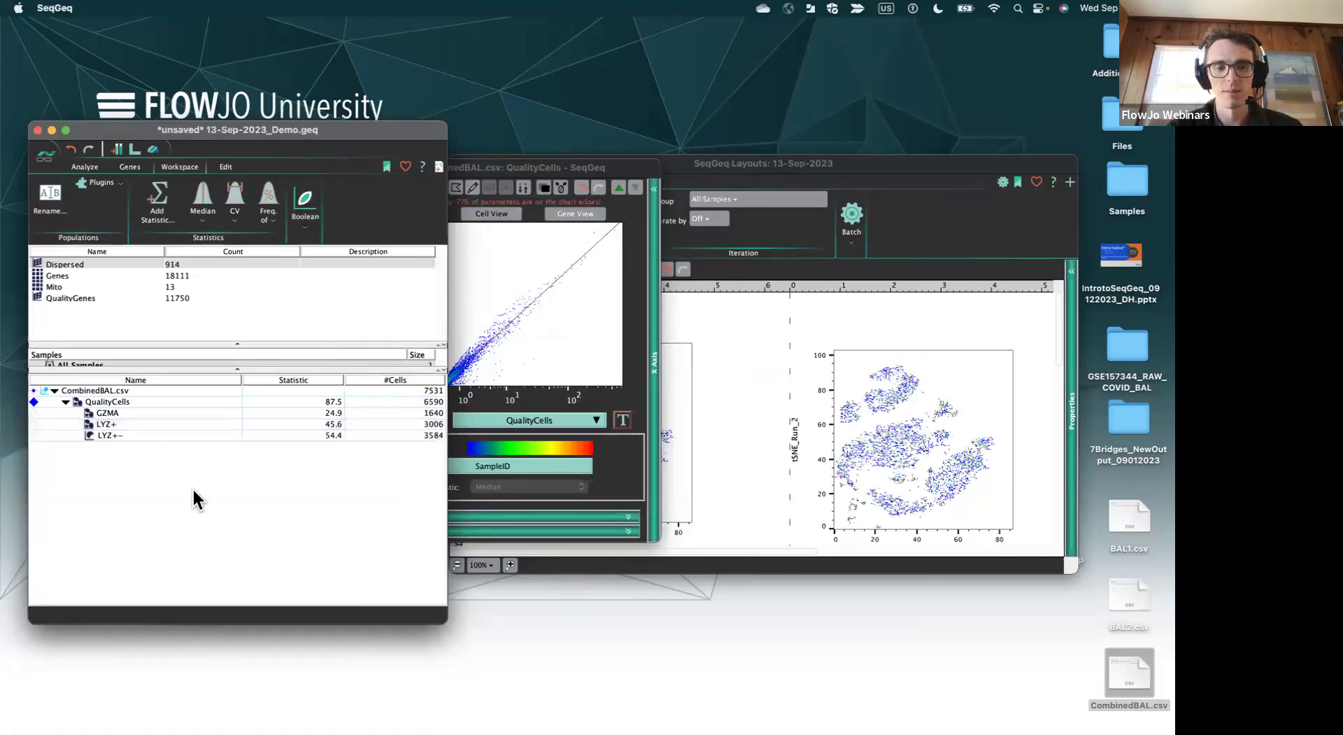
- Rename the new Not gate population under QualityCells as LYZ-
left_click(112, 436)
right_click(112, 437)
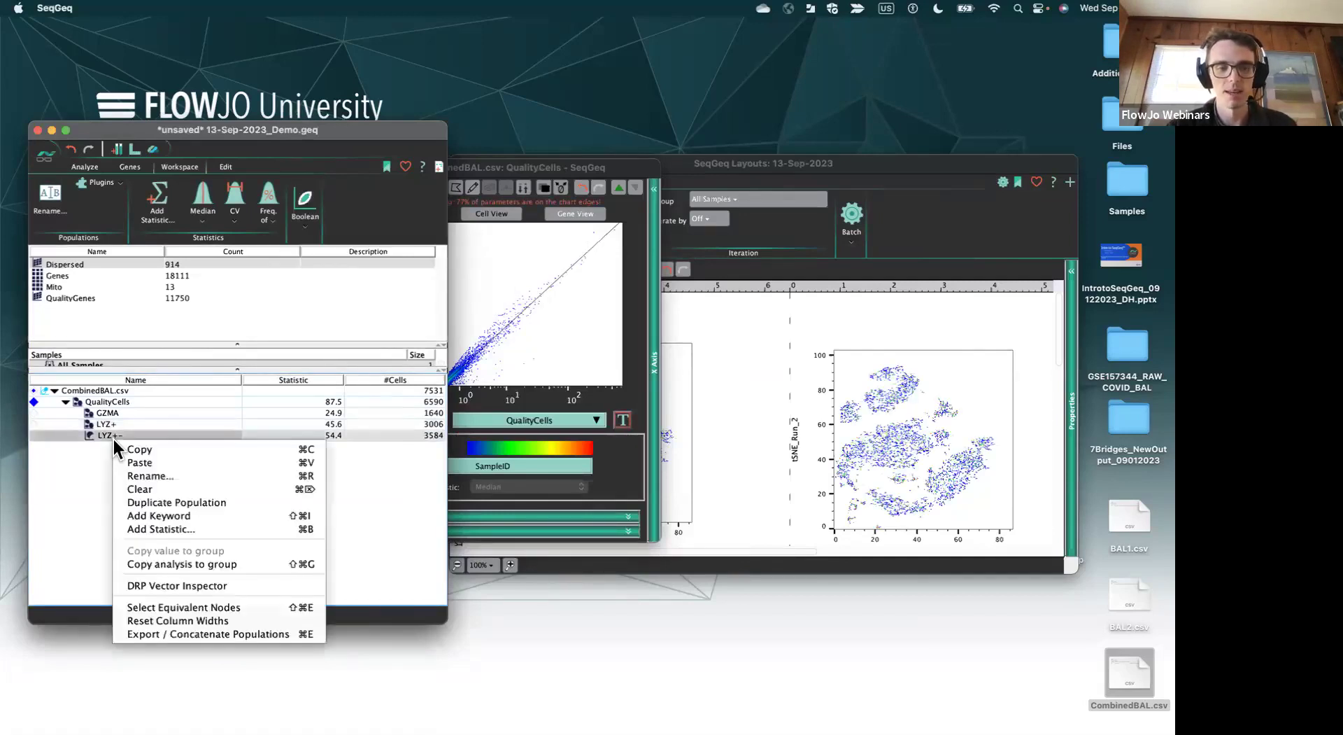
left_click(144, 477)
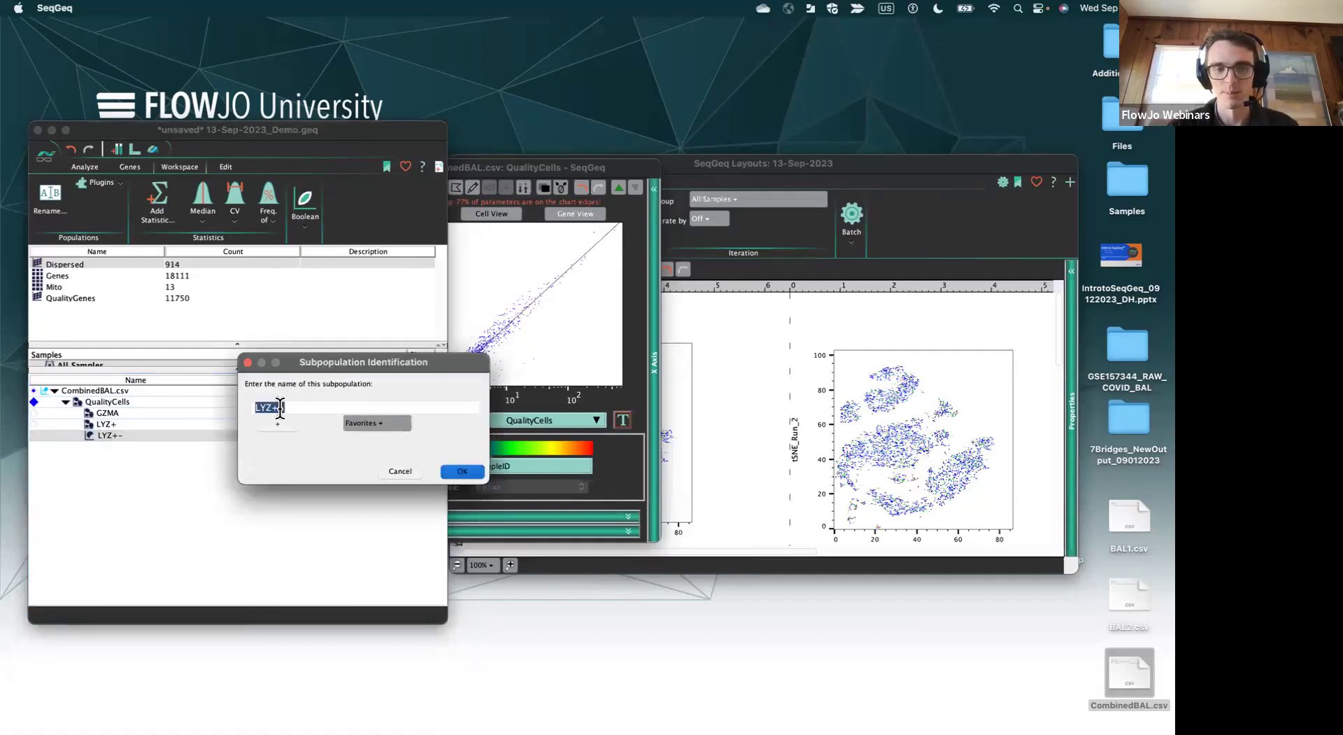
left_click(280, 408)
key("BackSpace")
left_click(461, 471)
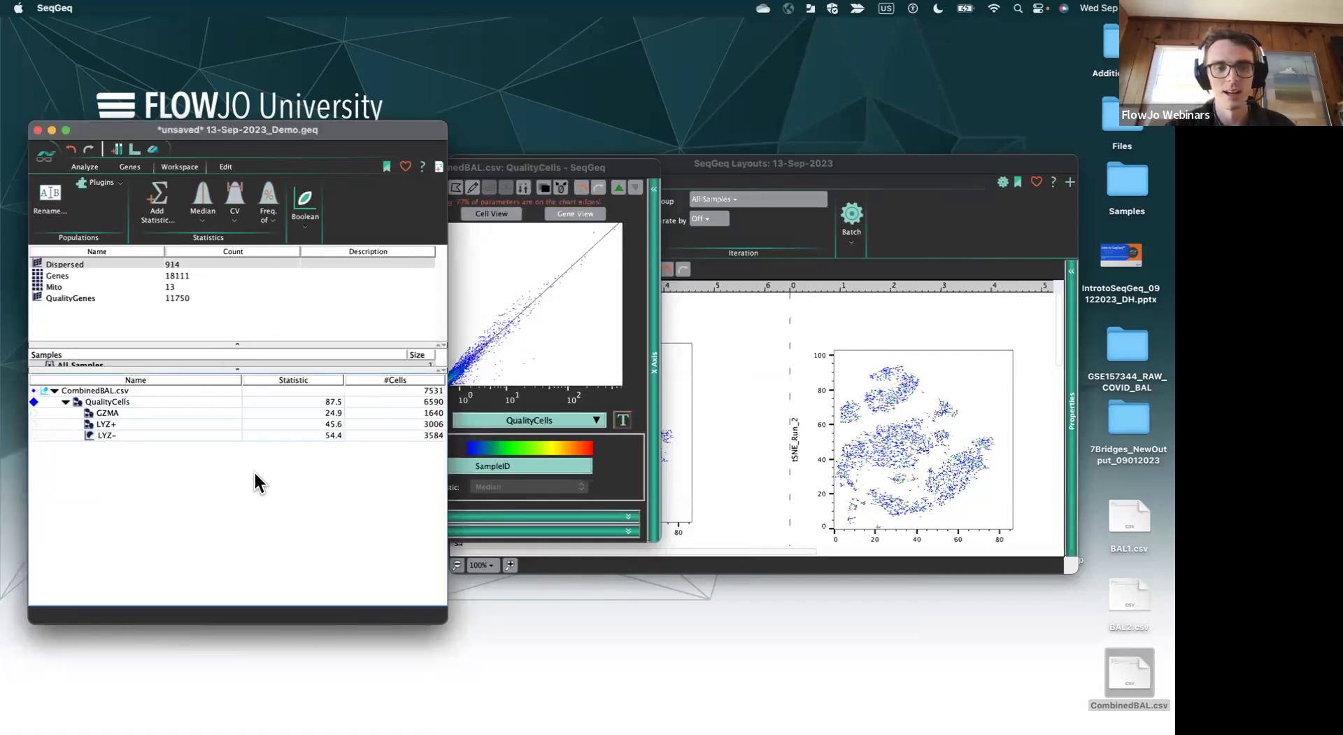
left_click(92, 423)
left_click(107, 434)
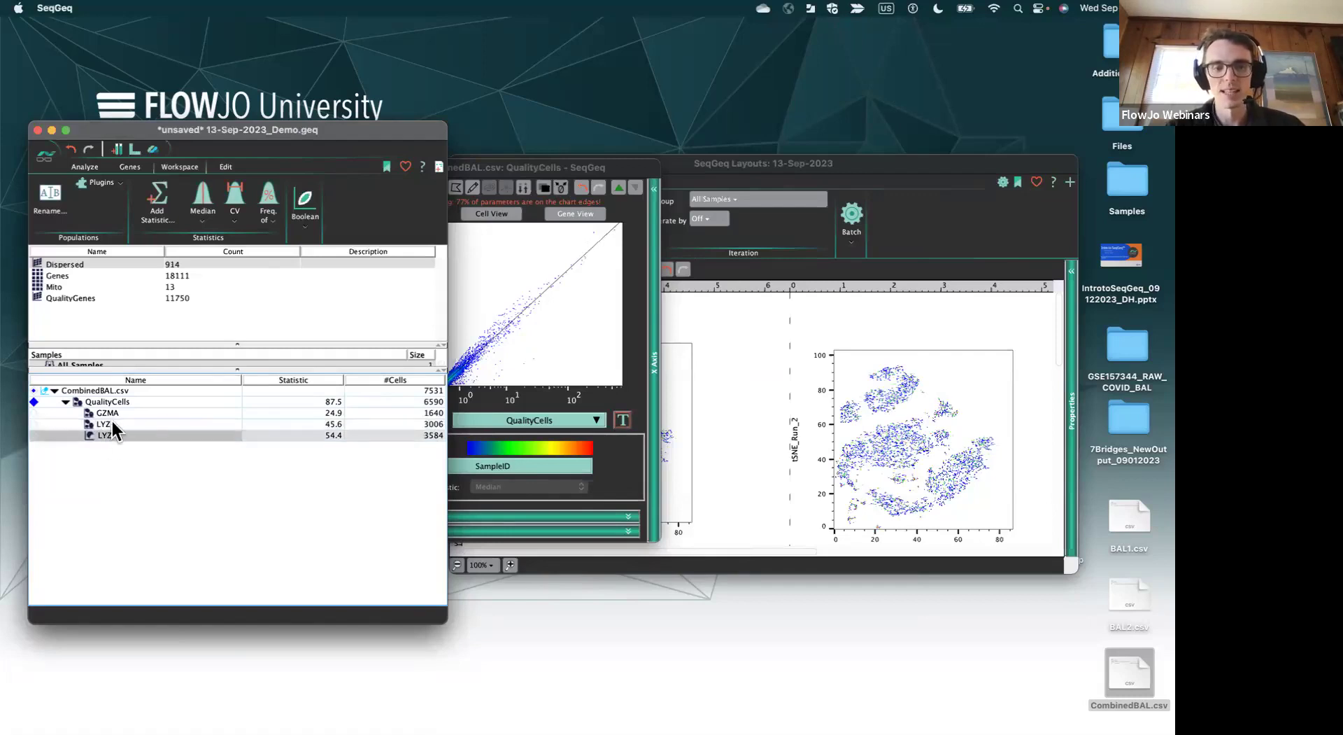
left_click(113, 422)
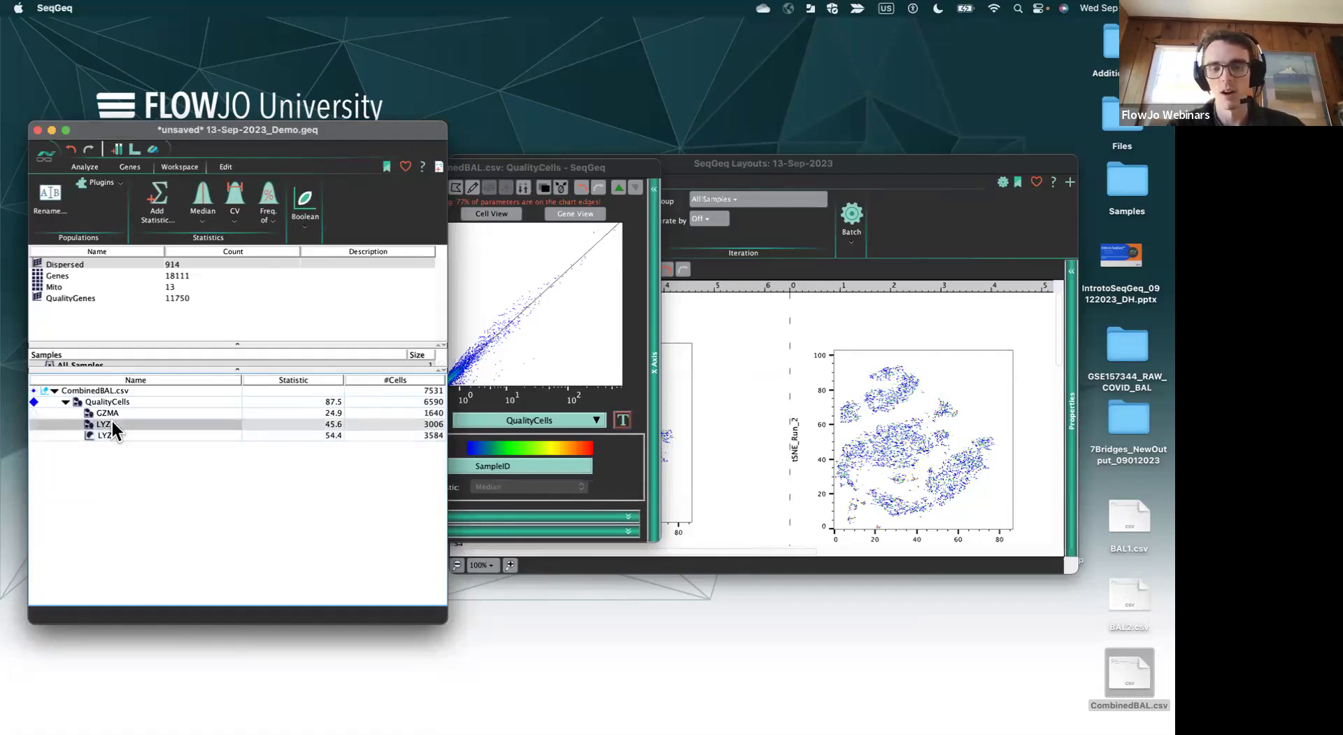
left_click(333, 437)
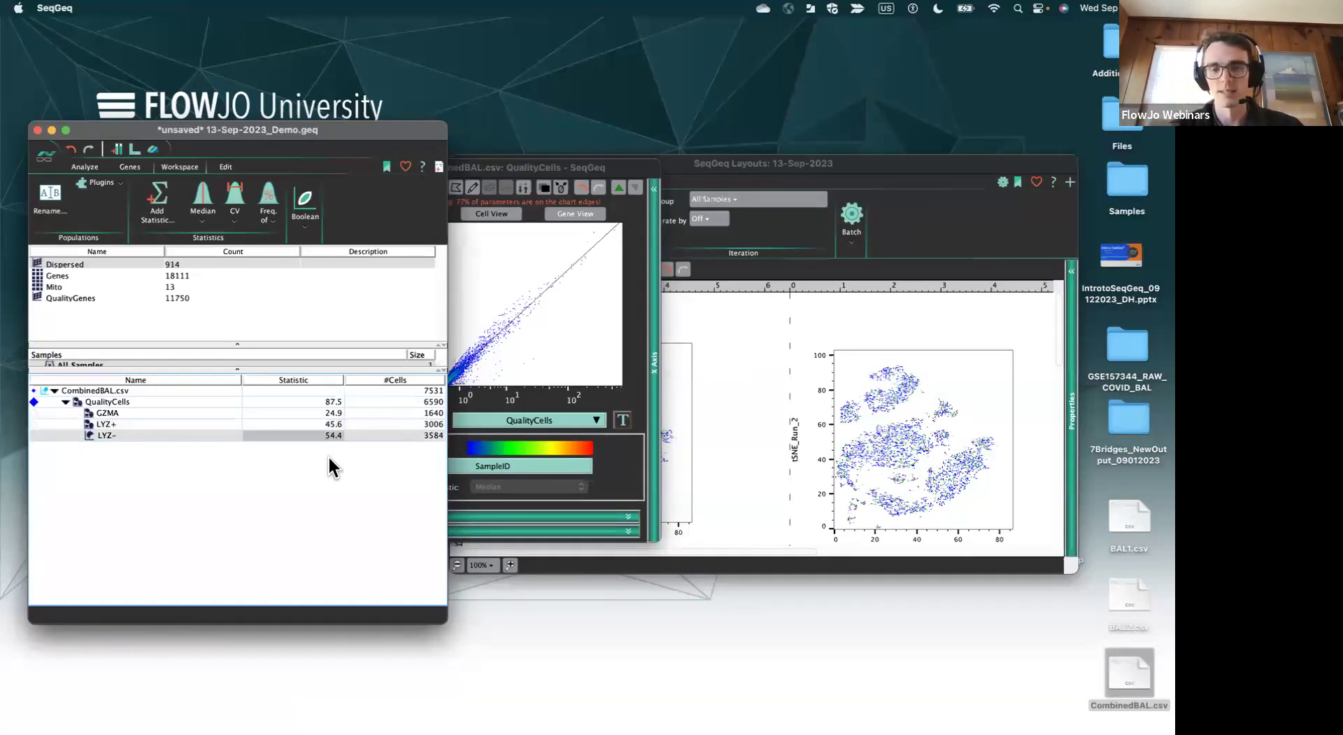
- Plot QualityCells/LYZ- on the X axis of the gene graph and open a volcano plot of LYZ+ versus LYZ- beside it
left_click(547, 409)
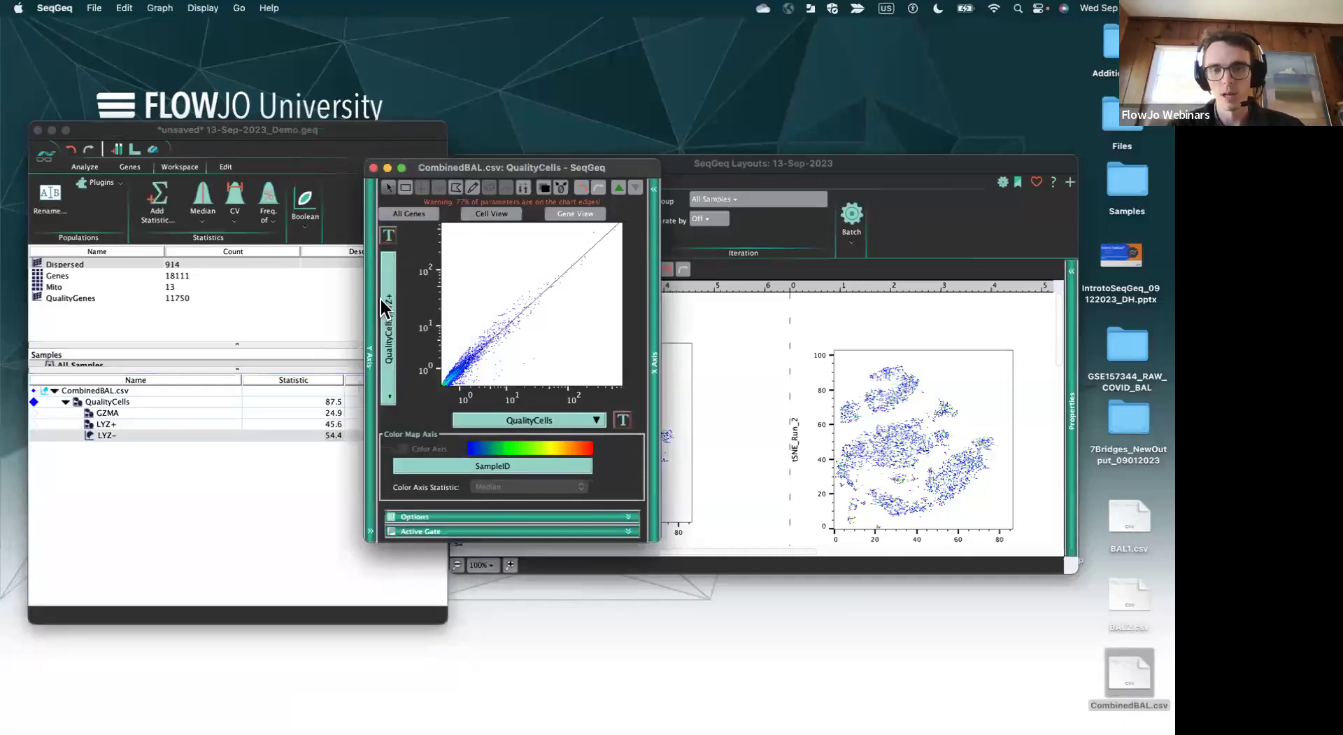
left_click(522, 421)
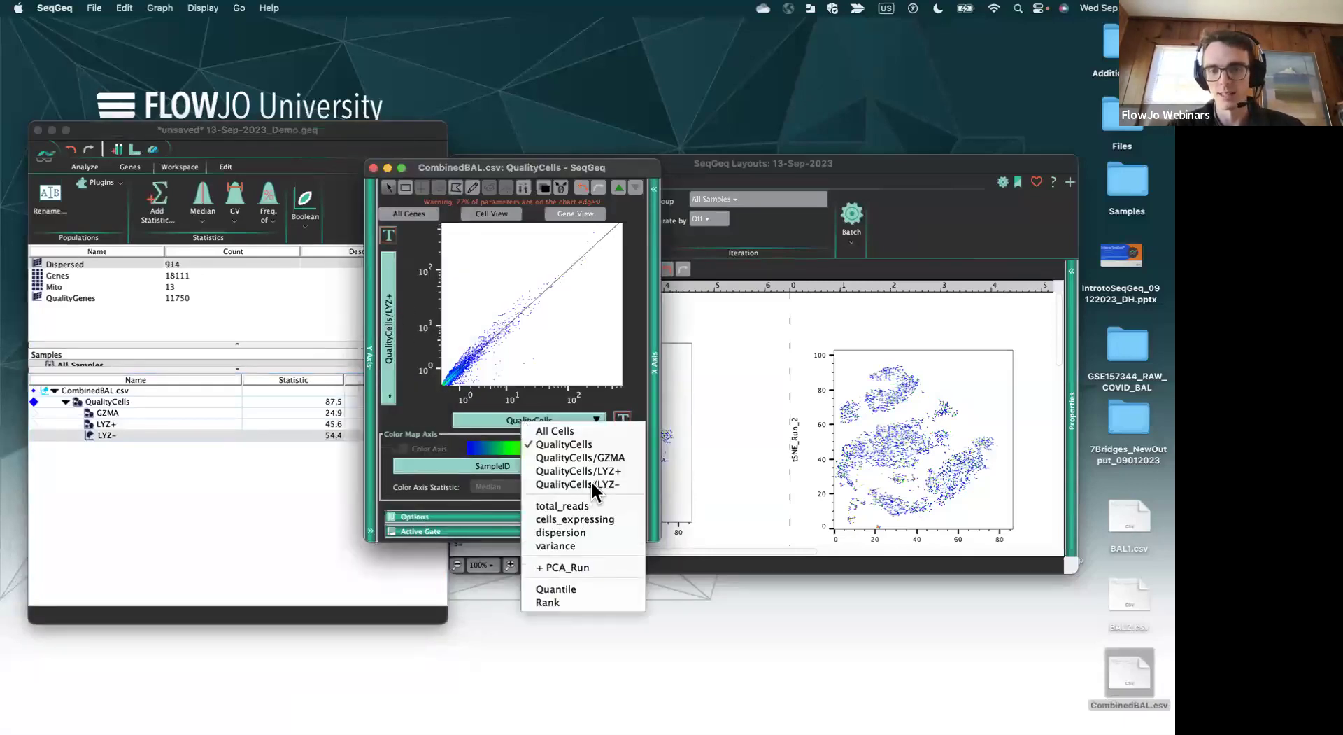
left_click(513, 283)
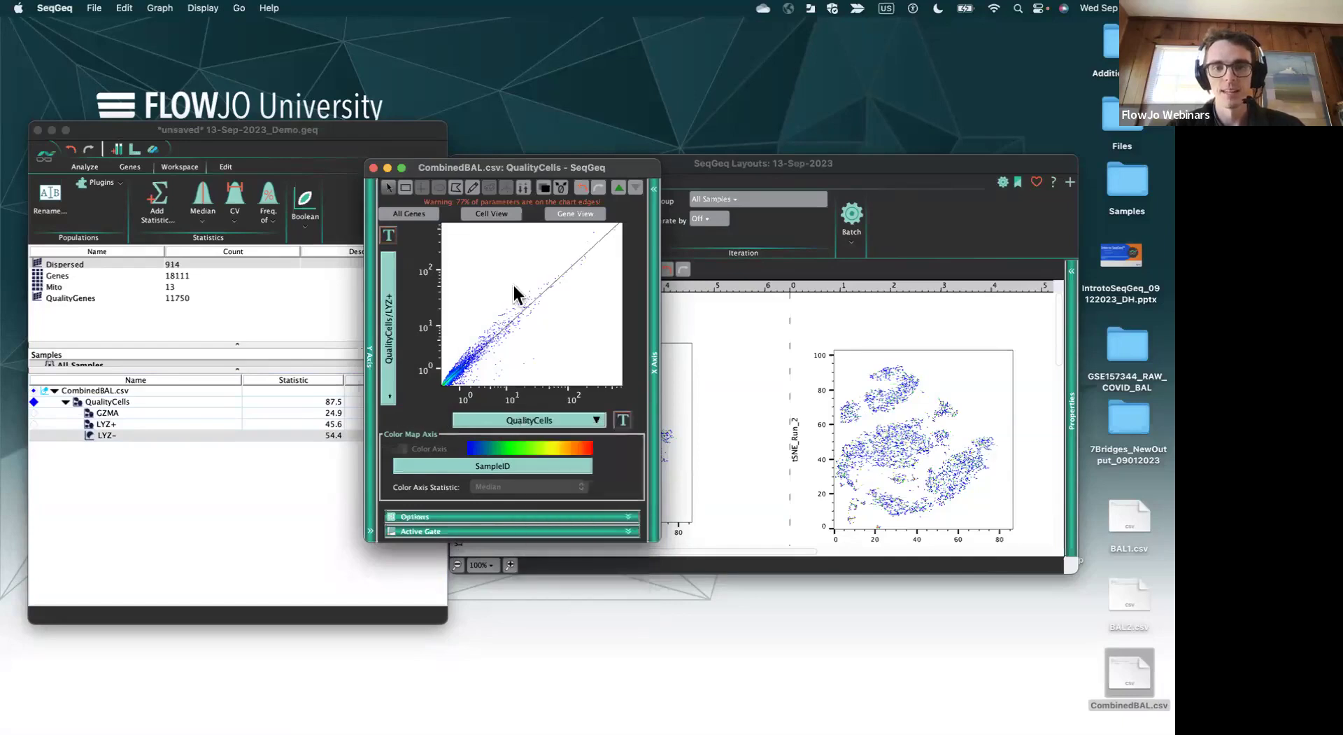
left_click(384, 350)
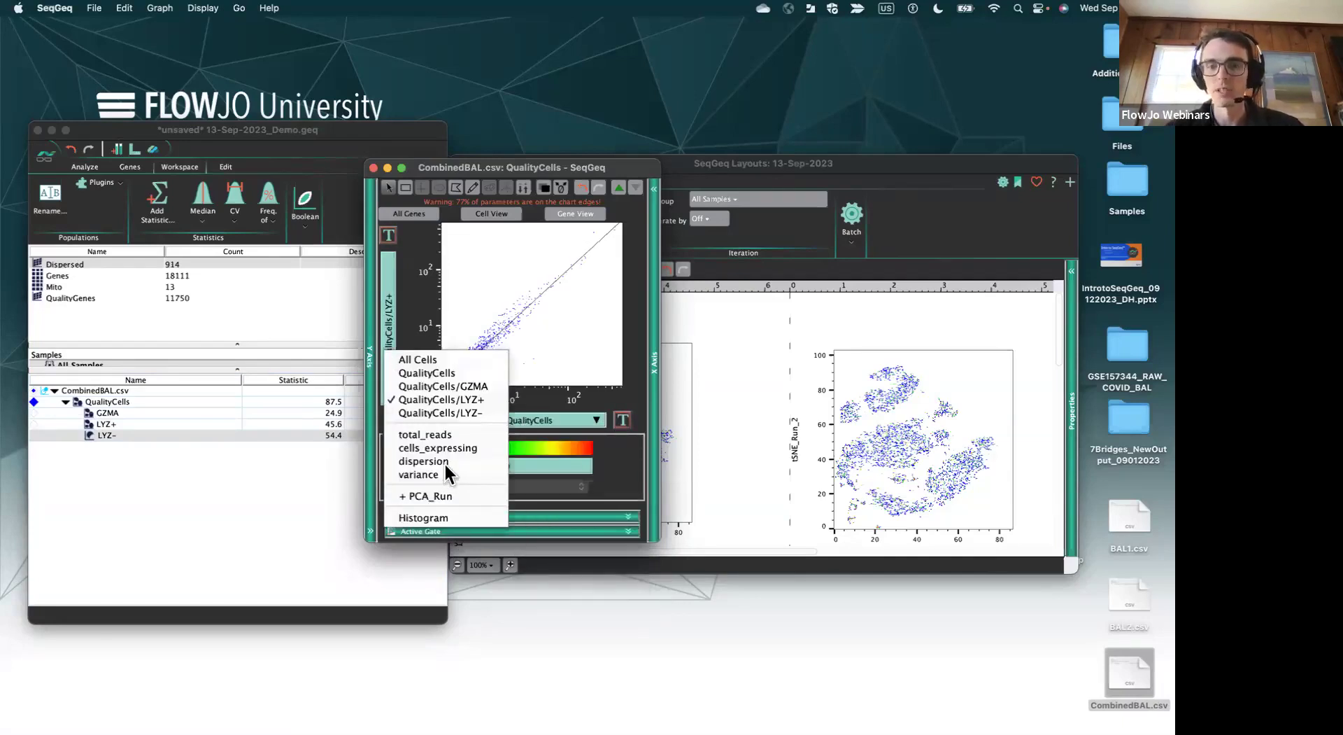
left_click(410, 329)
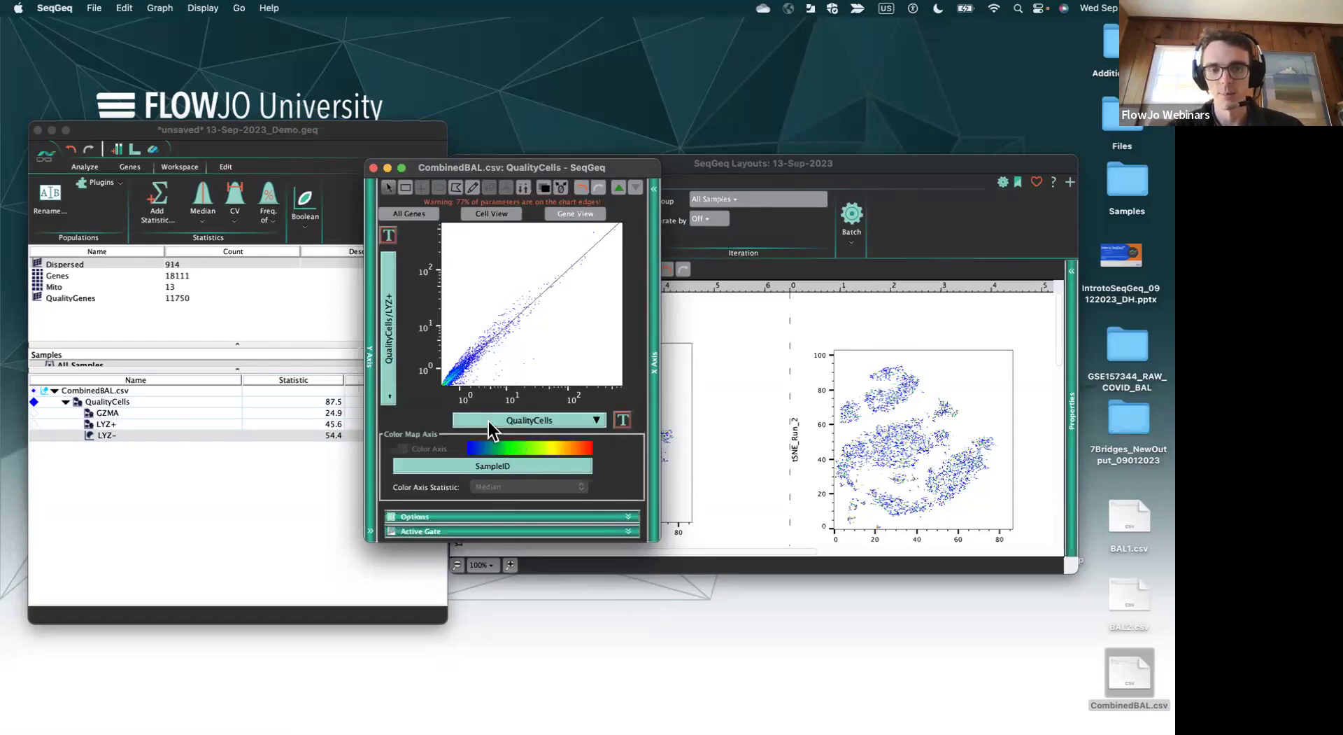
left_click(508, 420)
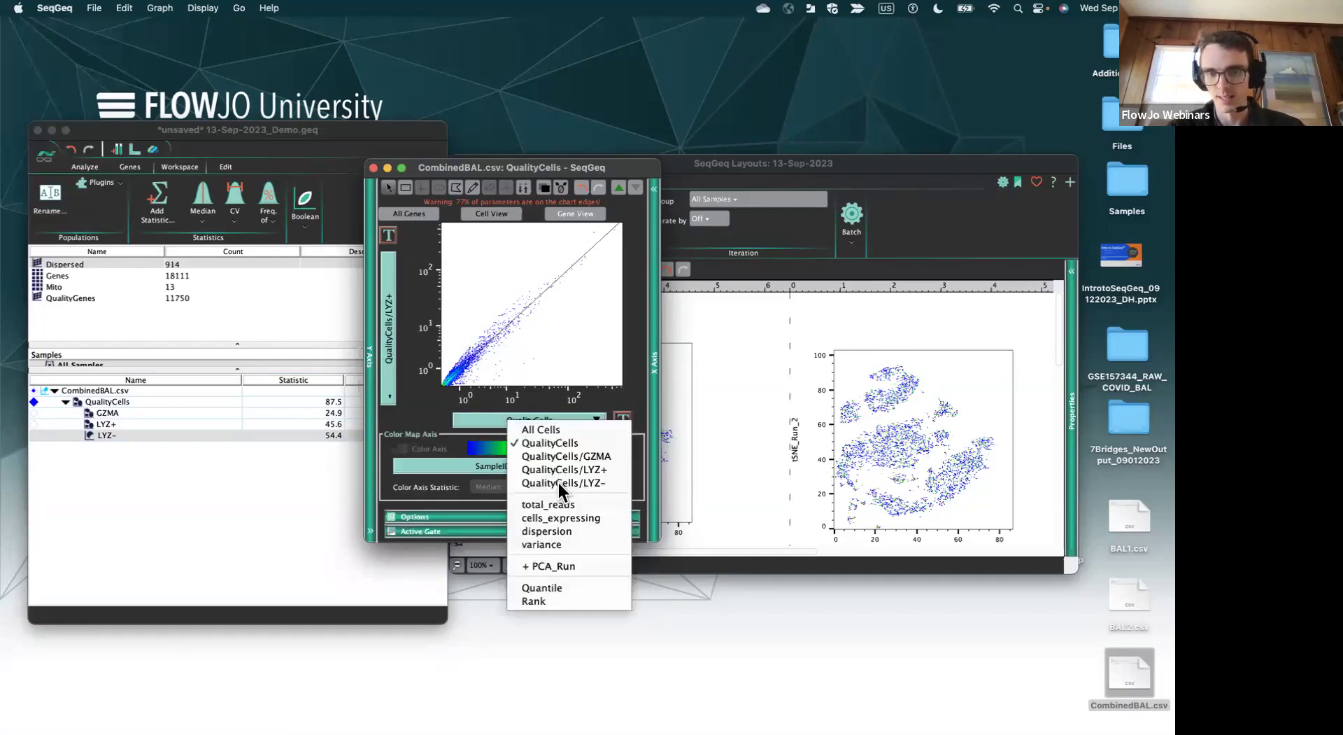
left_click(557, 480)
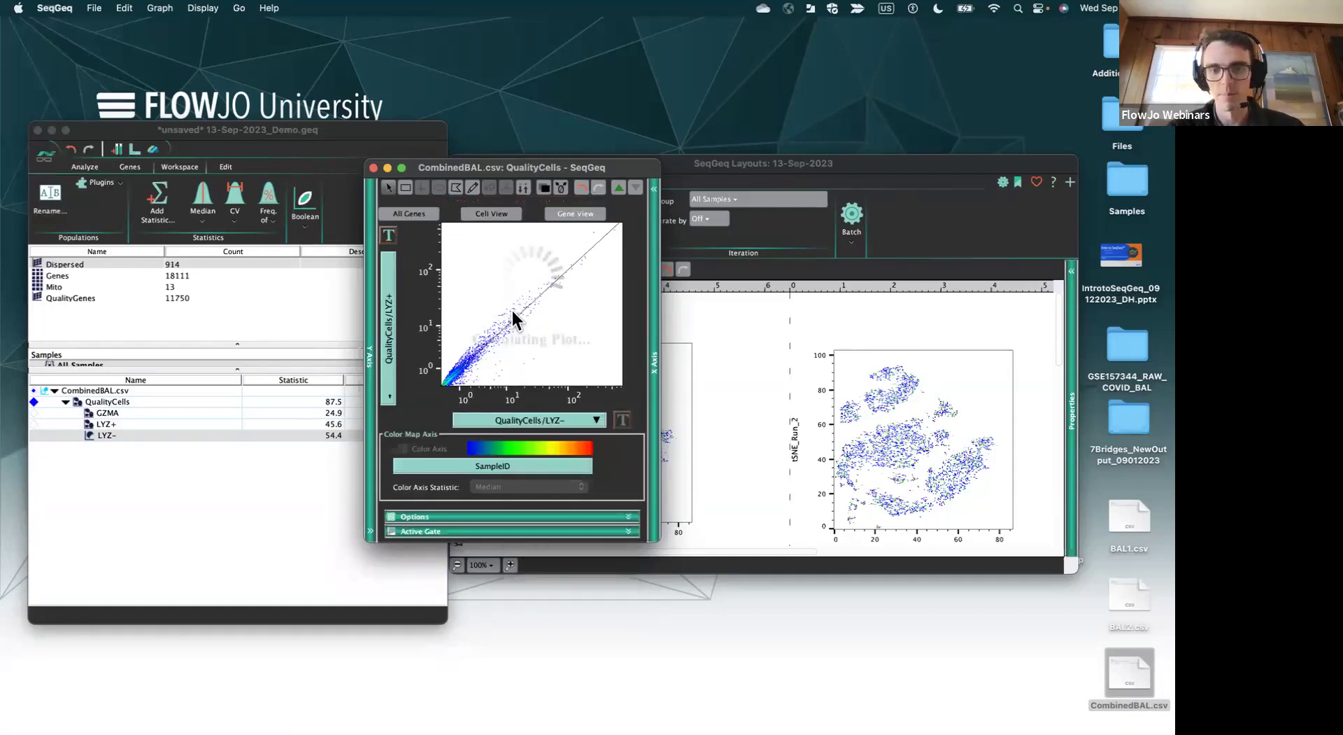
left_click(522, 190)
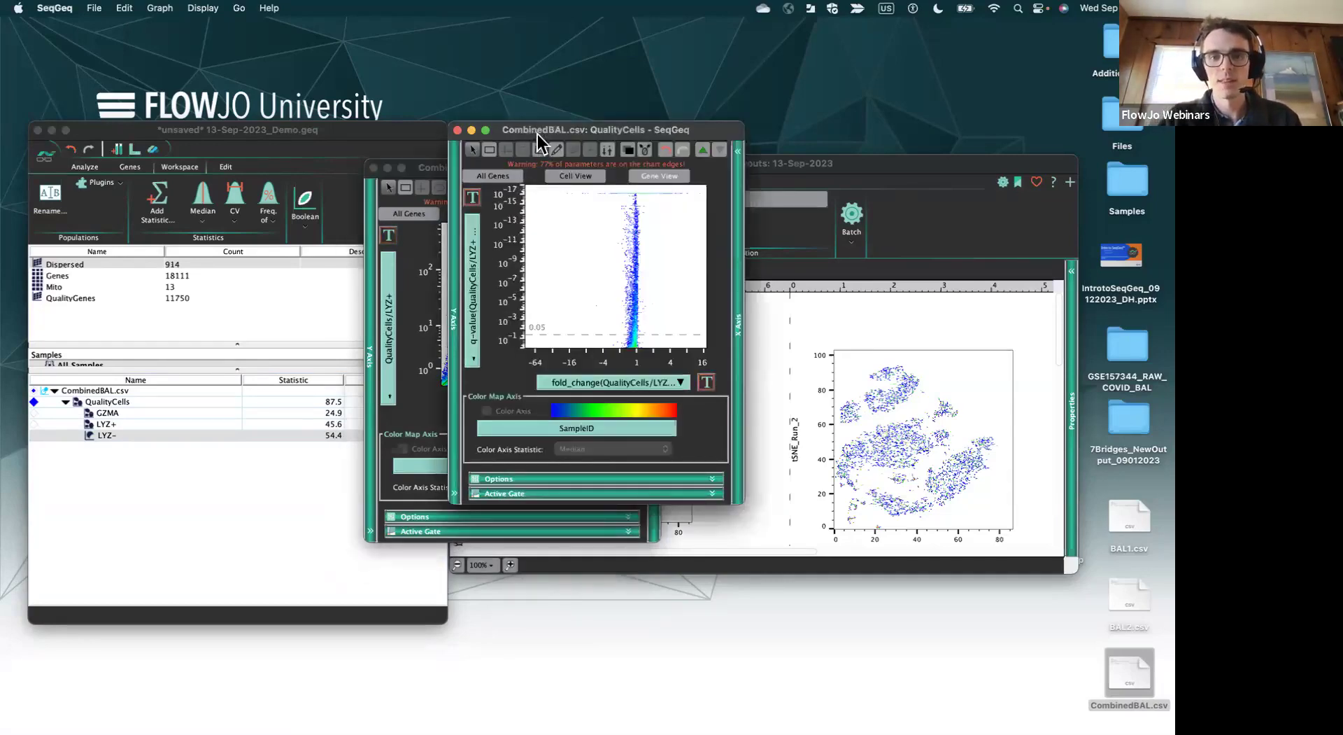
left_click_drag(538, 134, 773, 179)
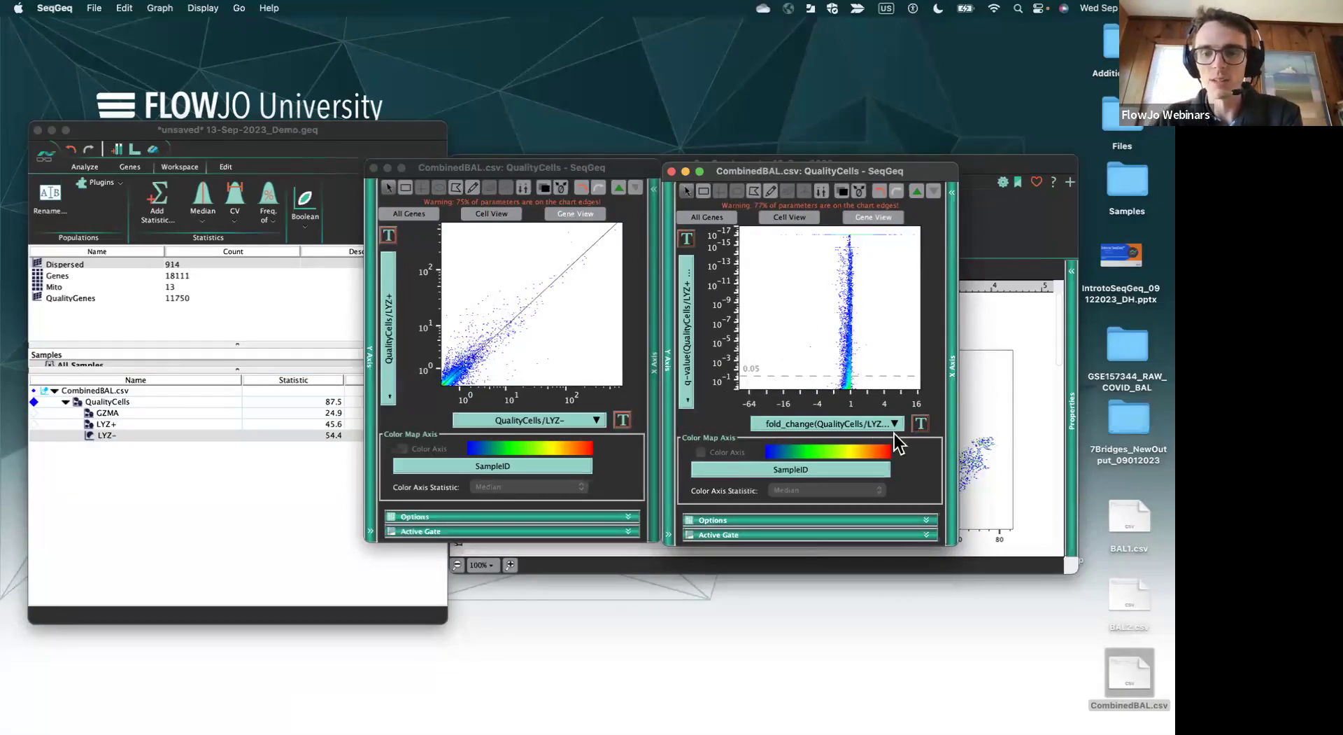
- Rescale the volcano plot's fold-change axis to a logarithmic range of 0.1 to 18.004 and apply it
left_click(915, 426)
left_click(943, 484)
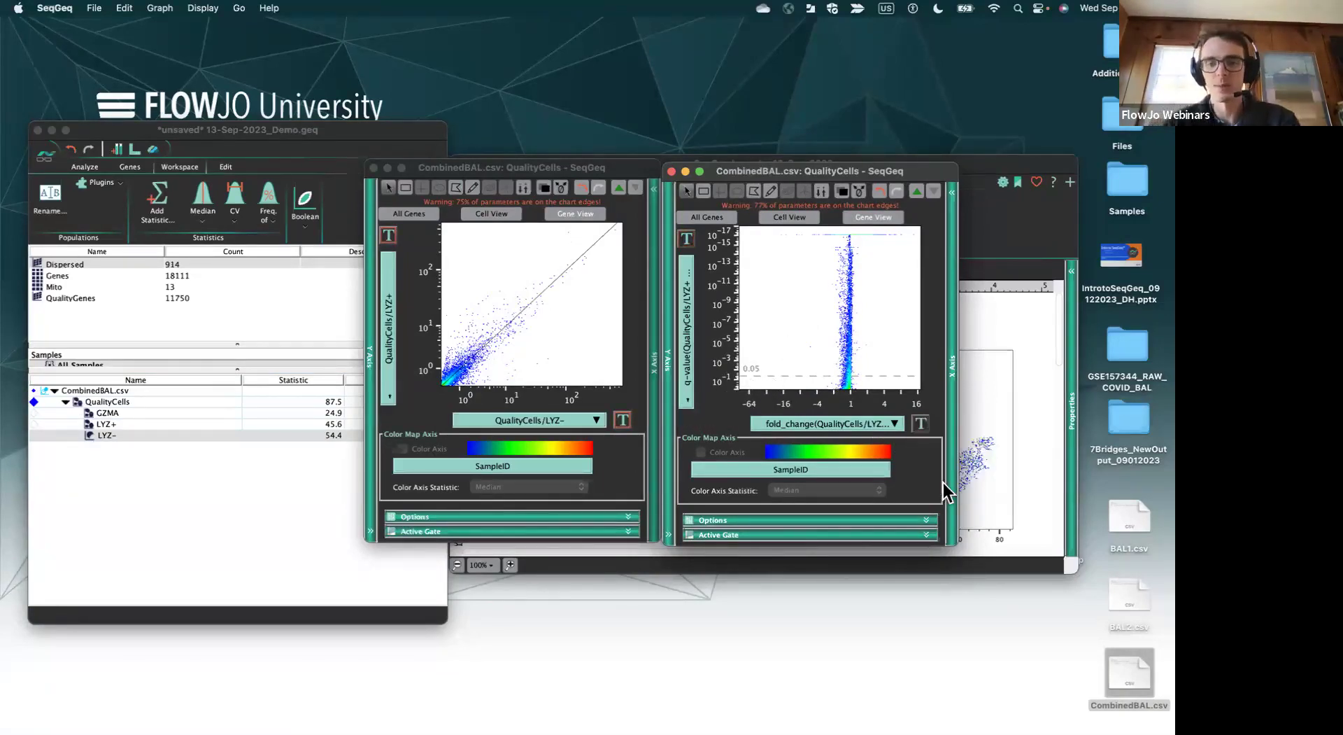
left_click(55, 341)
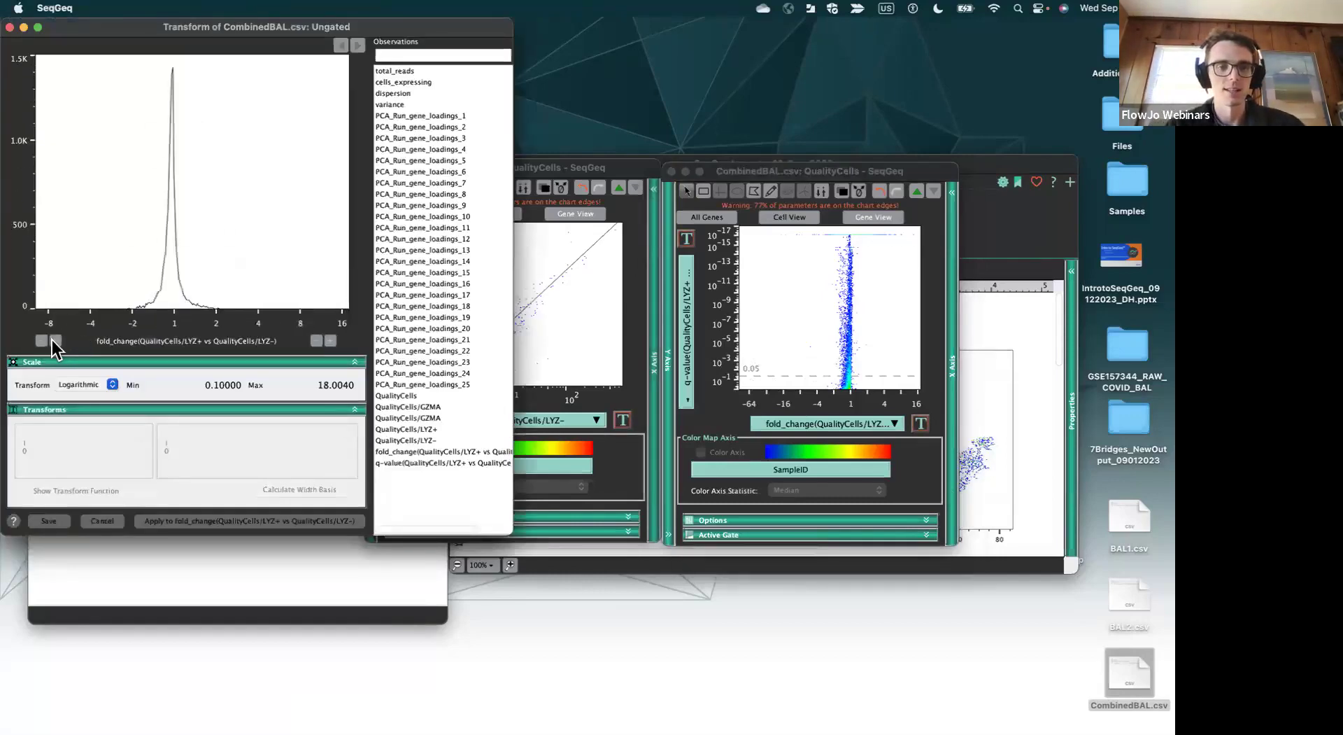
left_click(55, 340)
left_click(41, 341)
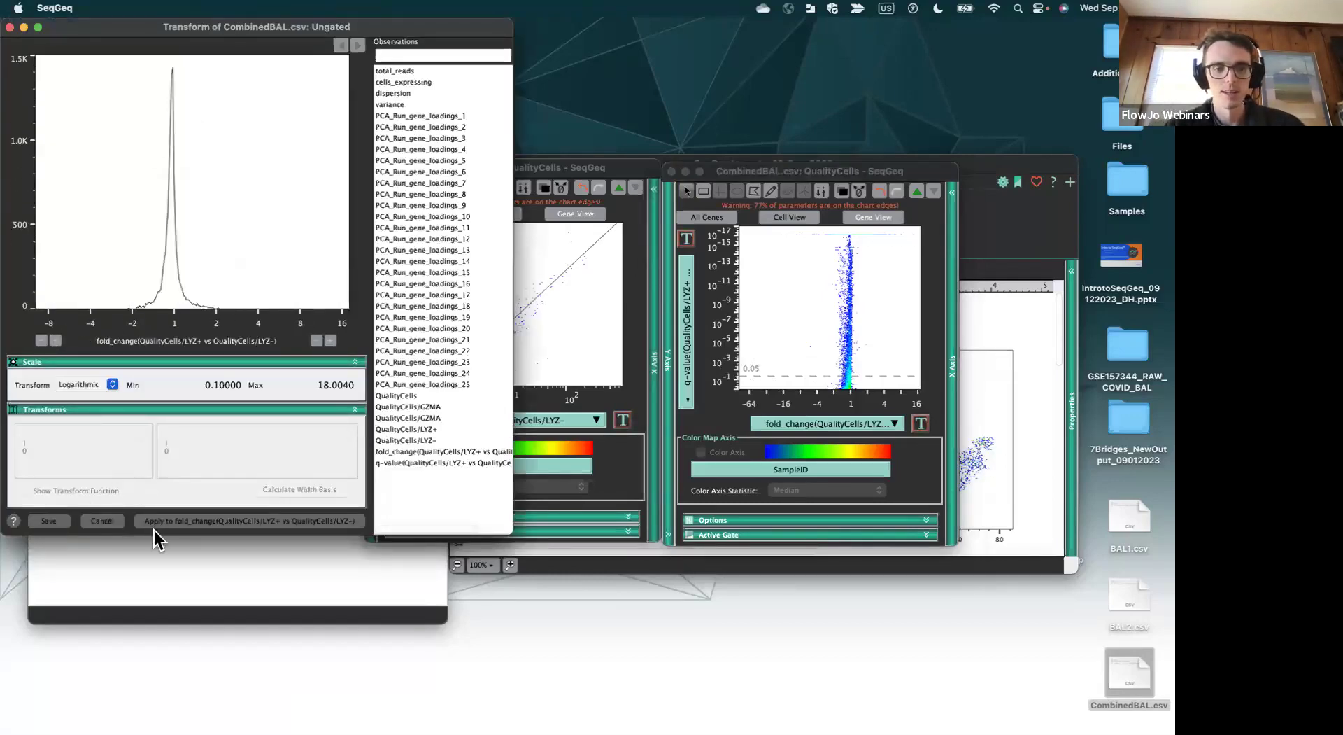
left_click(179, 523)
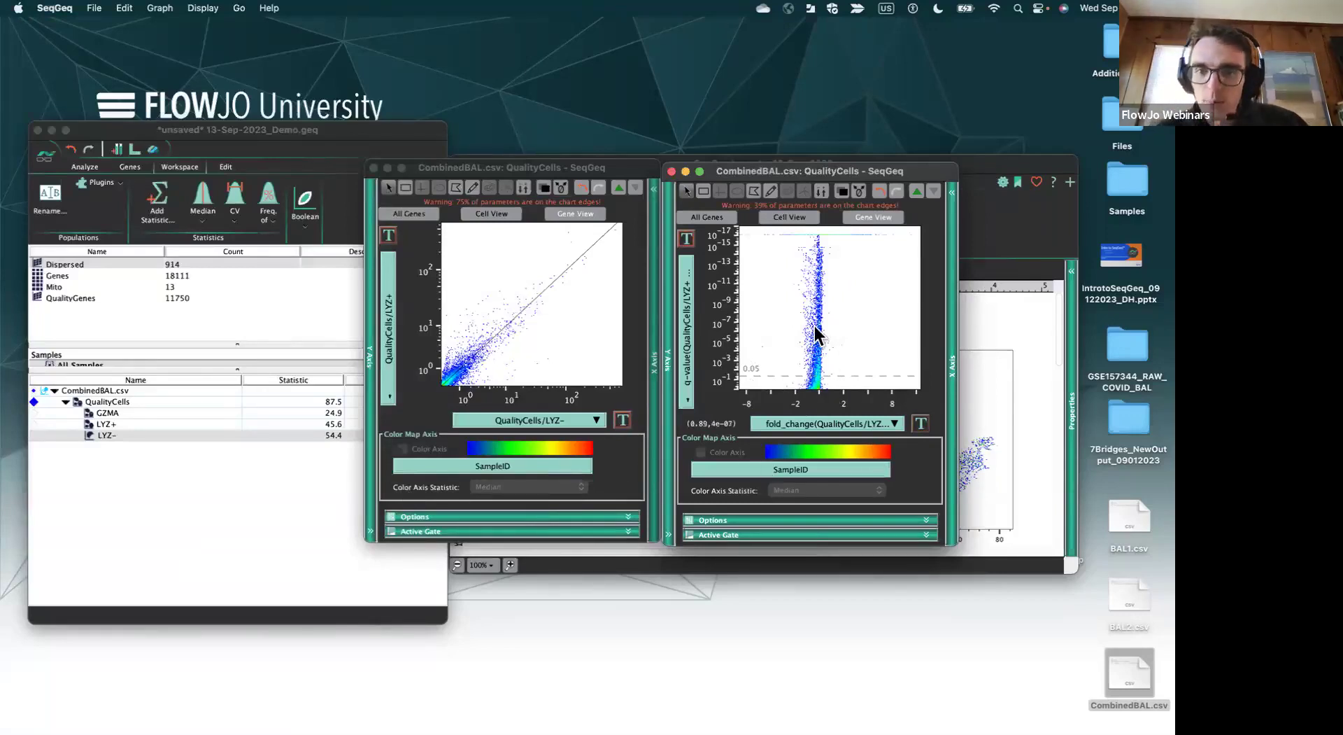
- Close the LYZ+ versus LYZ- scatter graph and gate volcano plot genes beyond a fold change of about 2, above the 0.05 line, as Up_LYZ
mouse_move(814, 326)
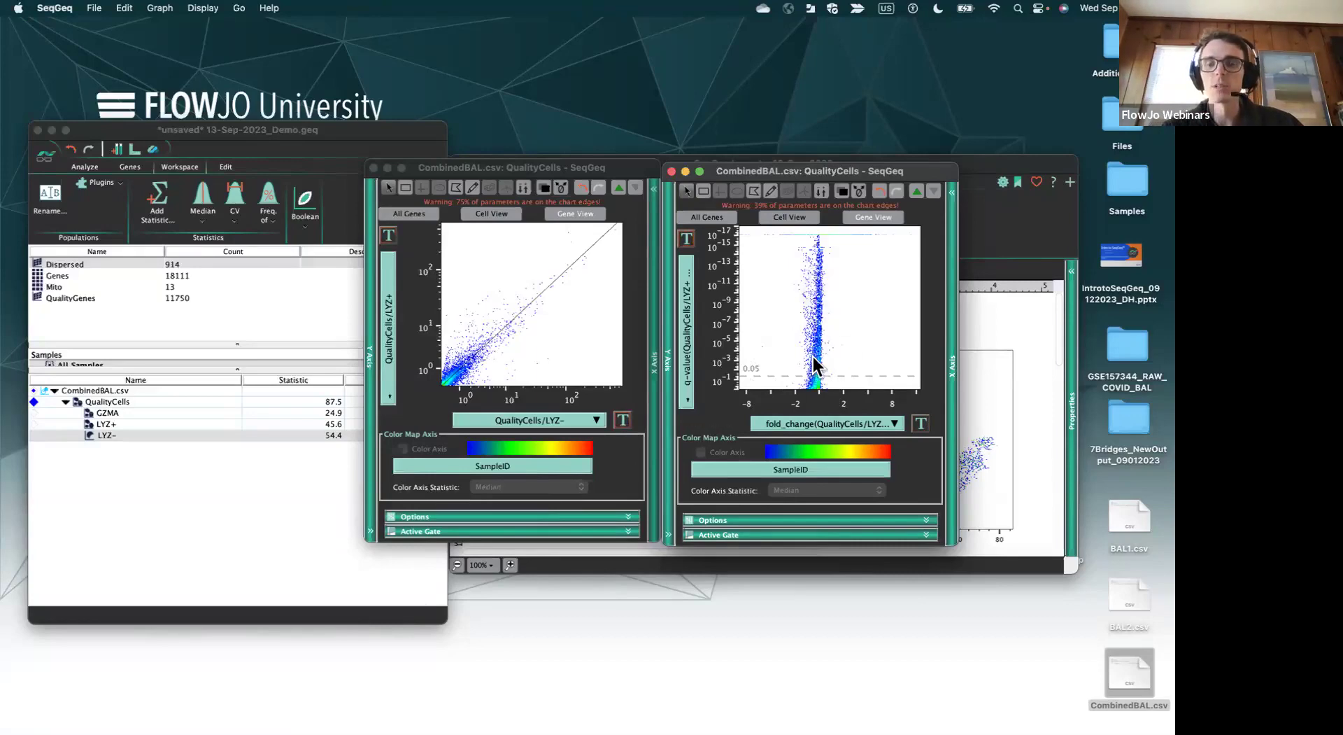
left_click(373, 167)
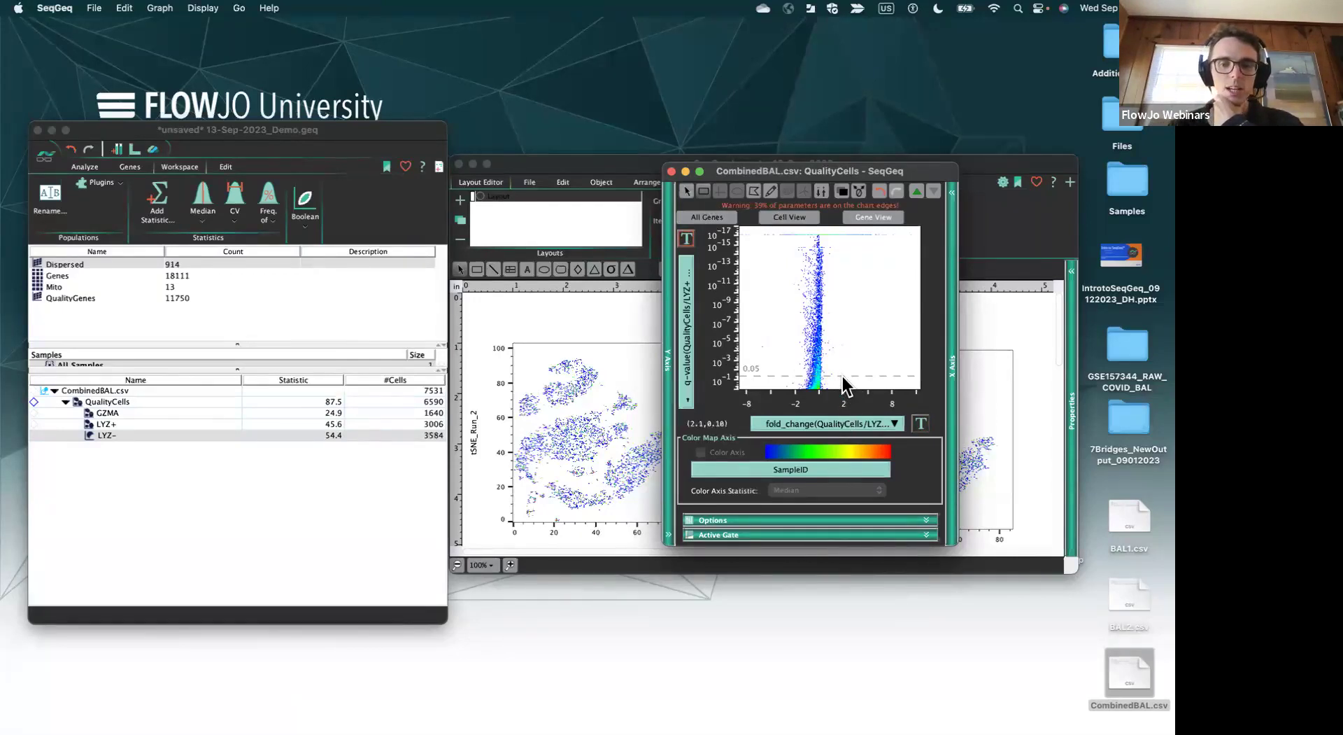
left_click_drag(842, 376, 924, 234)
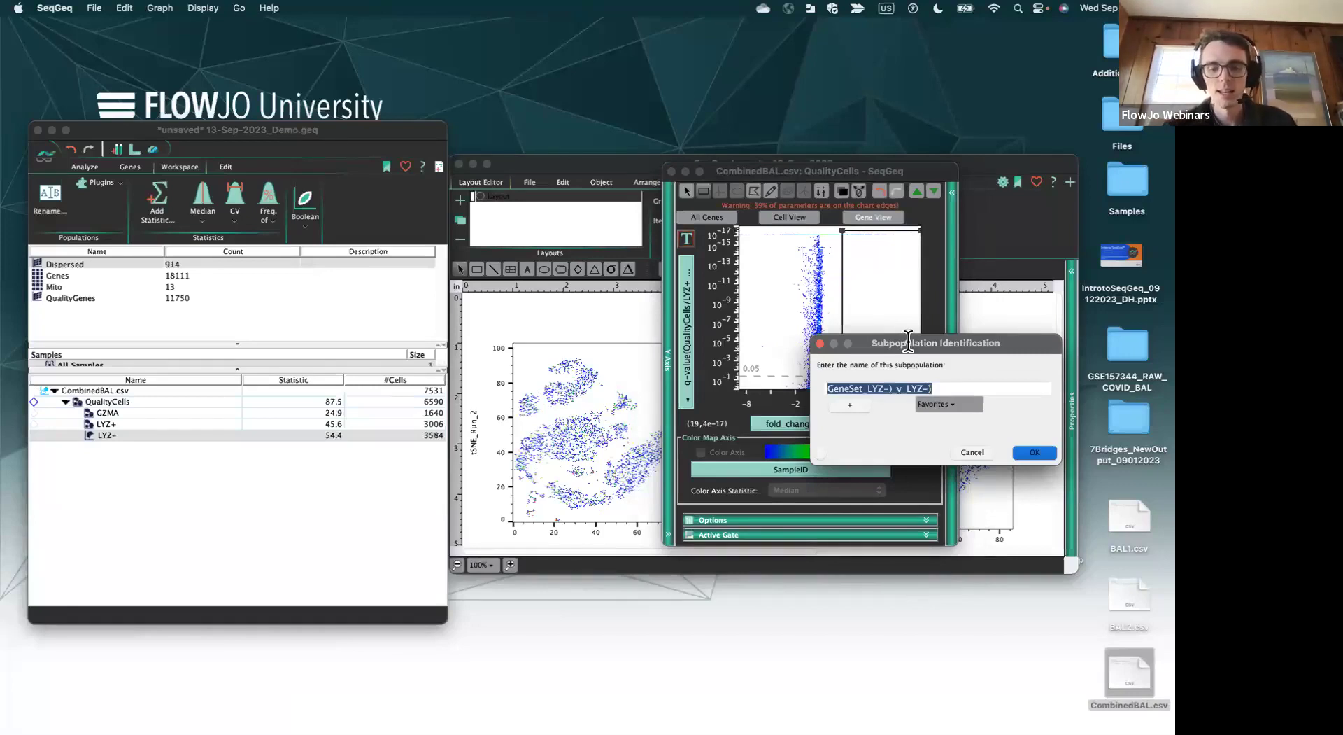
type("Up_")
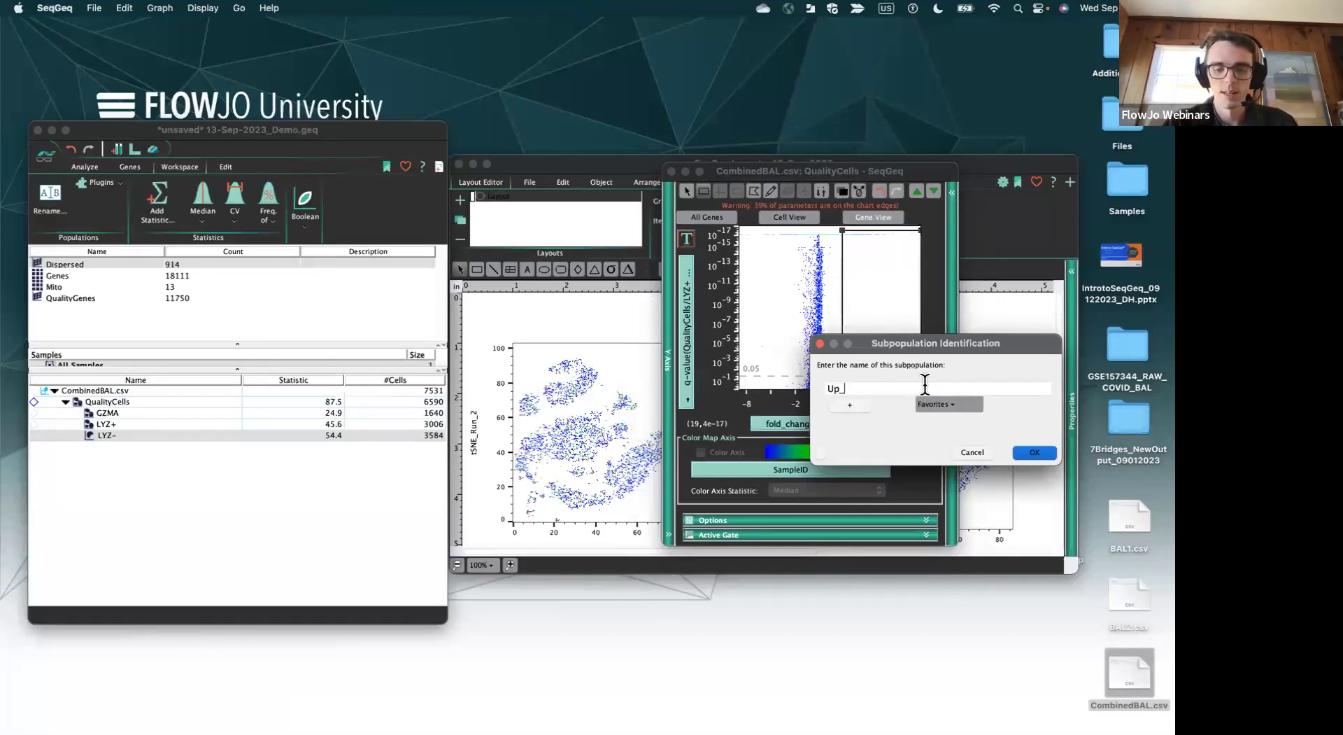
type("LYZ")
left_click(1035, 452)
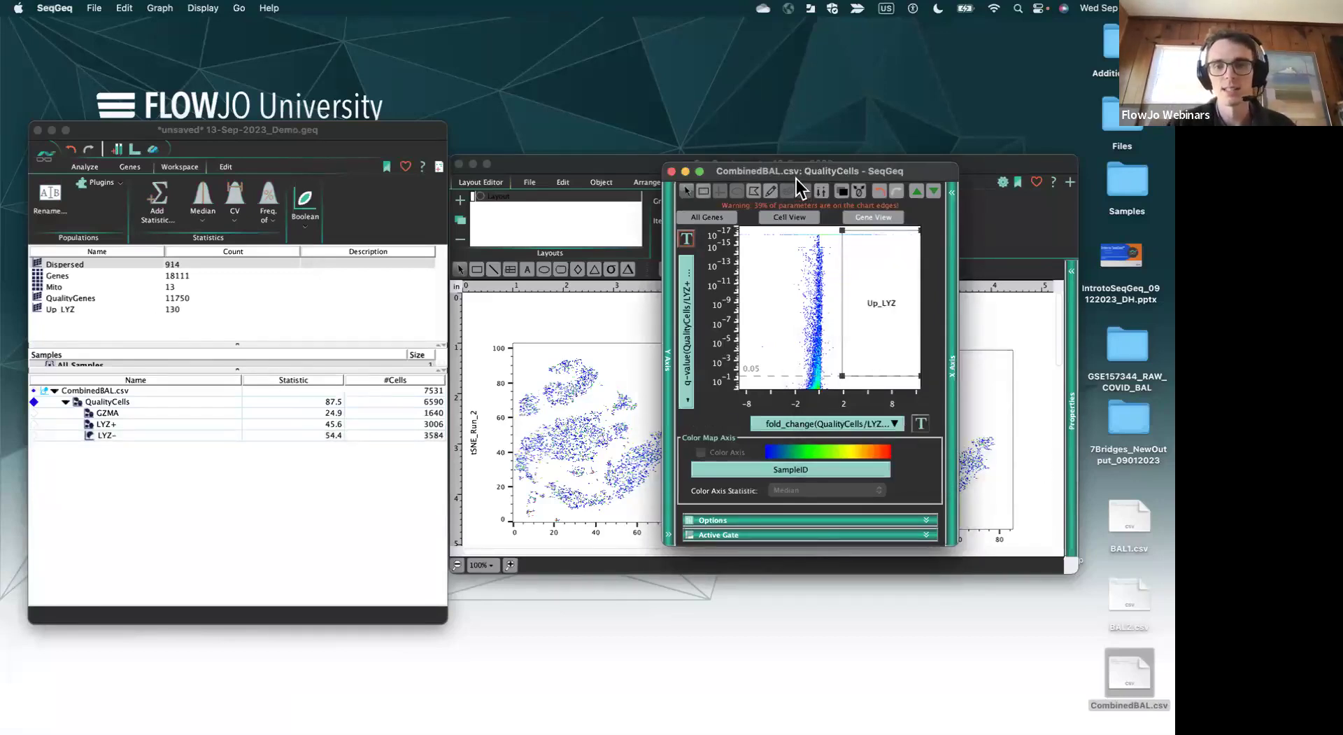
- Draw the volcano plot with large dots and gate genes below a fold change of about -2, above the 0.05 line, as Down_LYZ
left_click(202, 7)
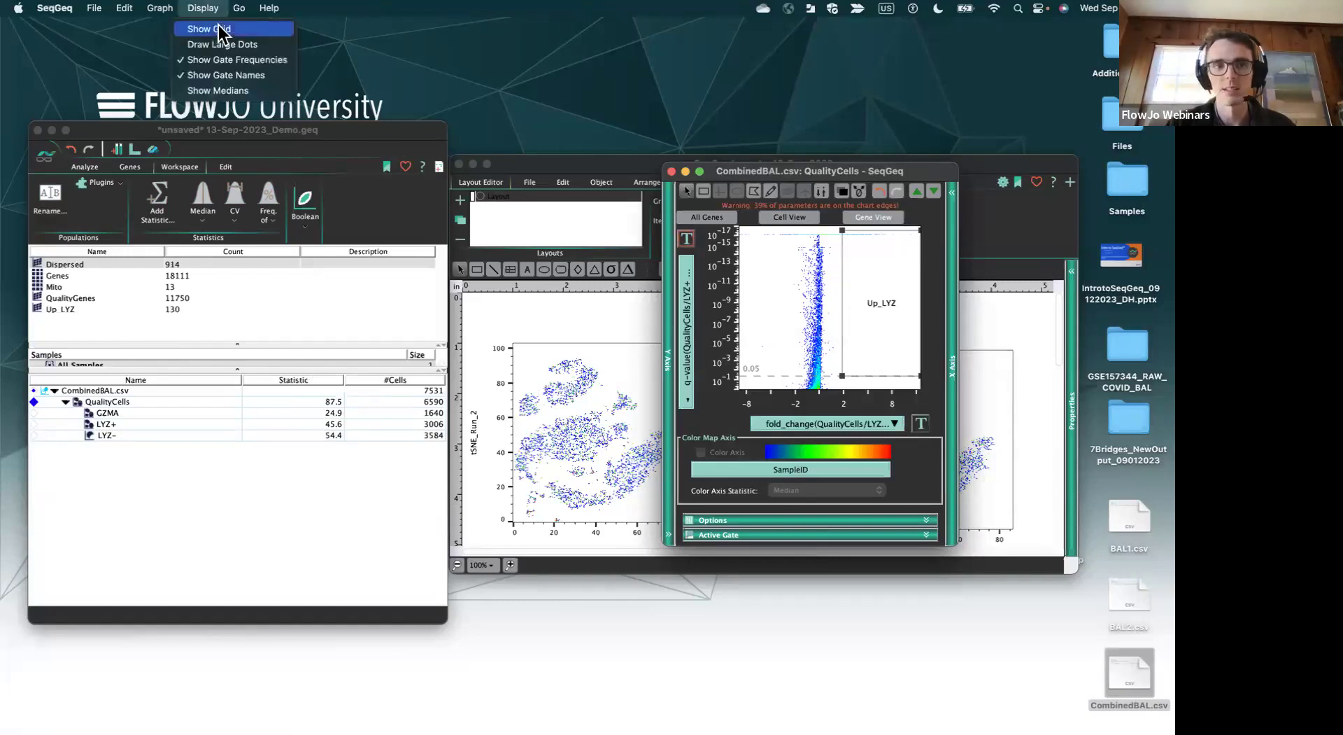
left_click(221, 46)
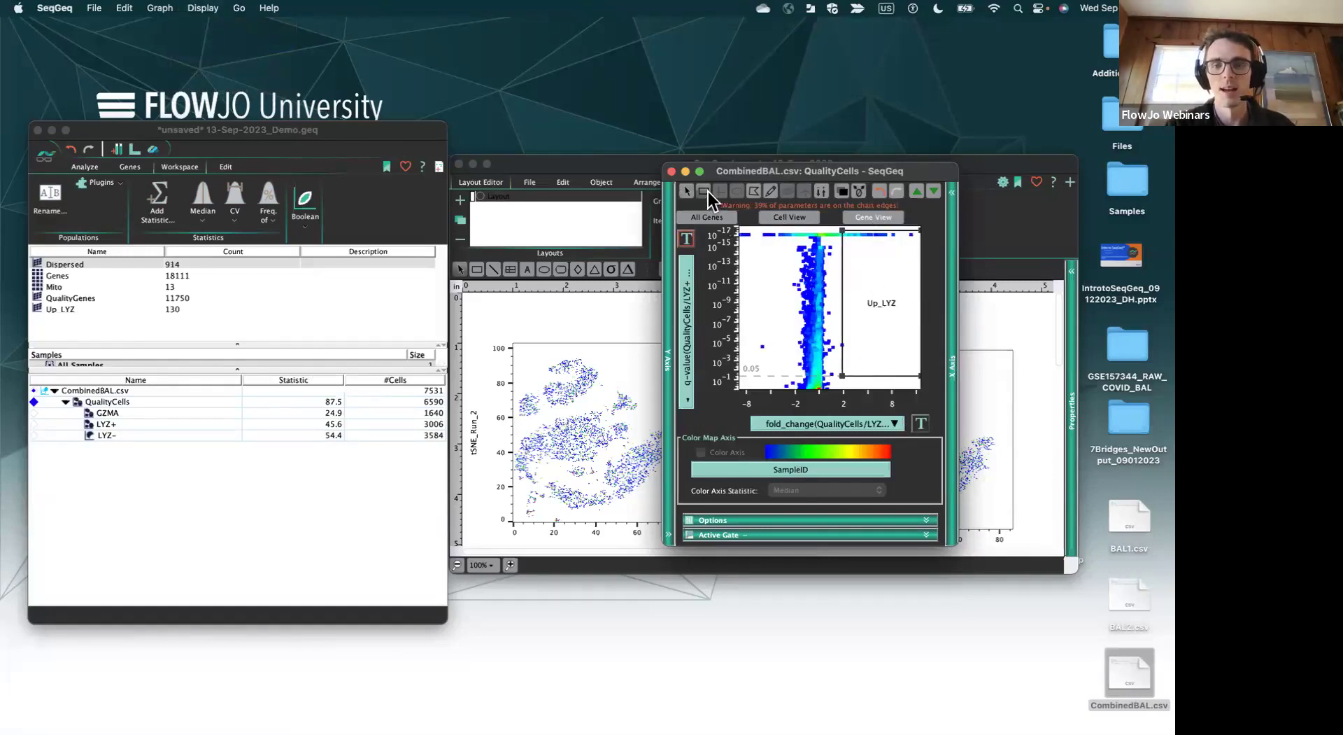
left_click_drag(795, 373, 739, 229)
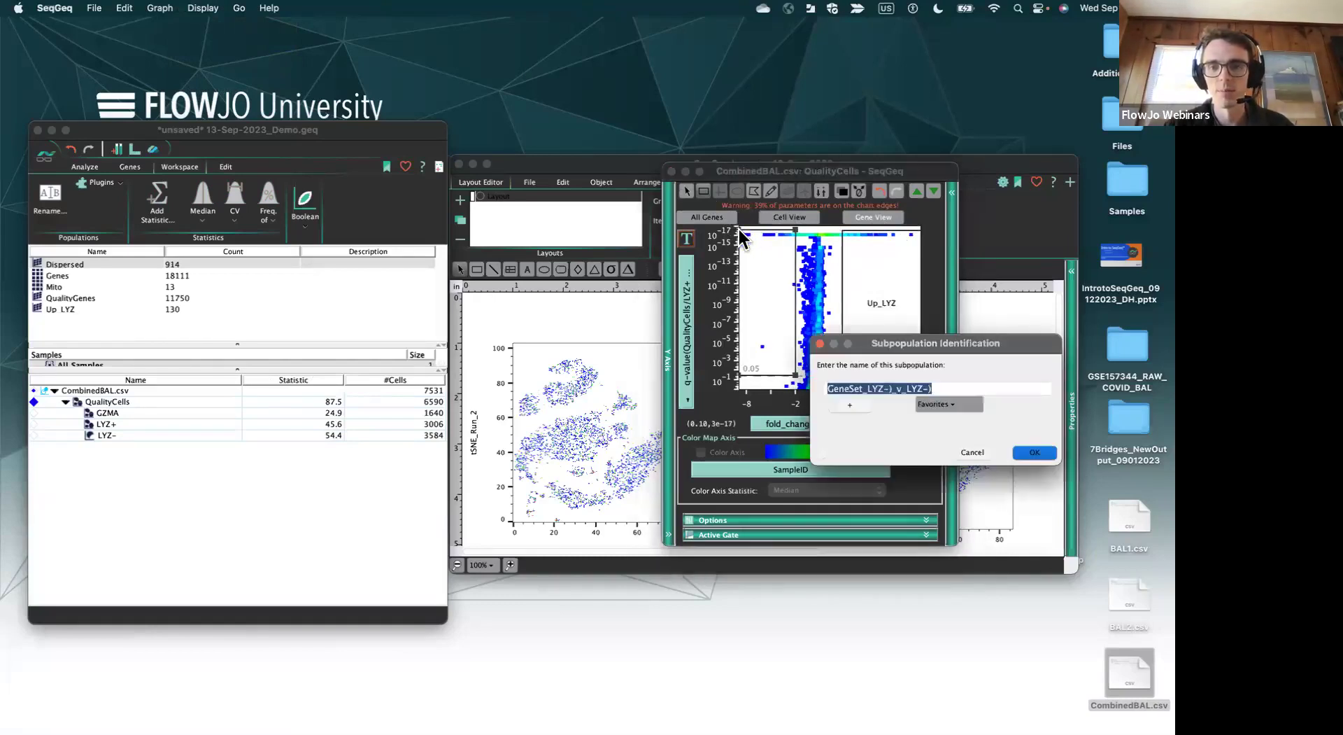
type("Down_")
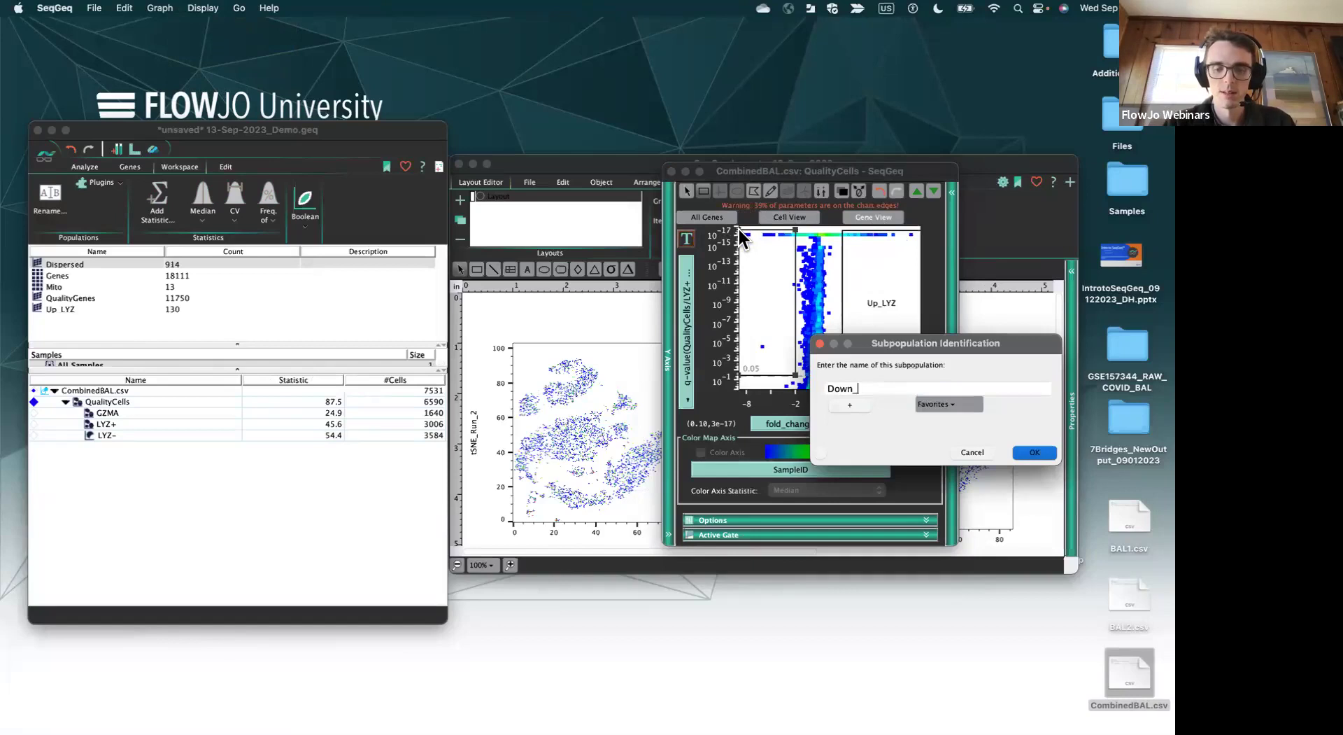
type("LYZ")
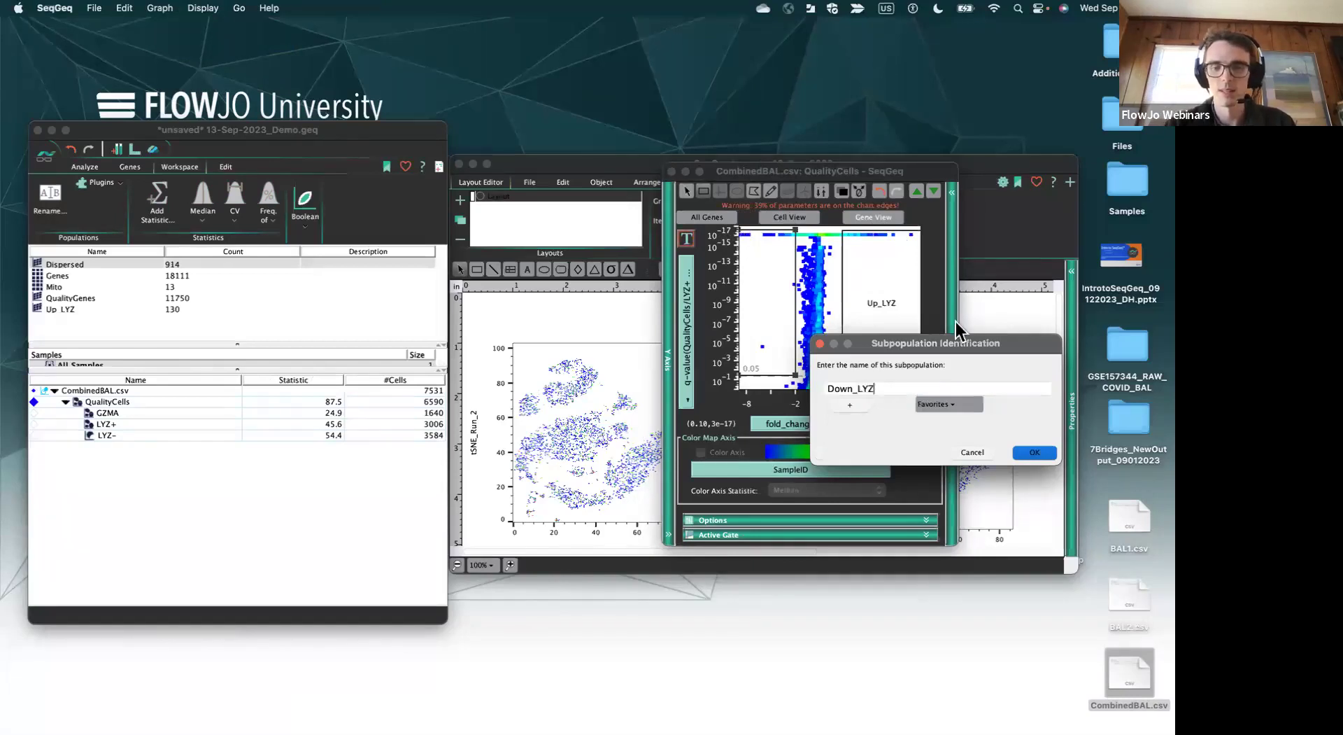
left_click(1034, 454)
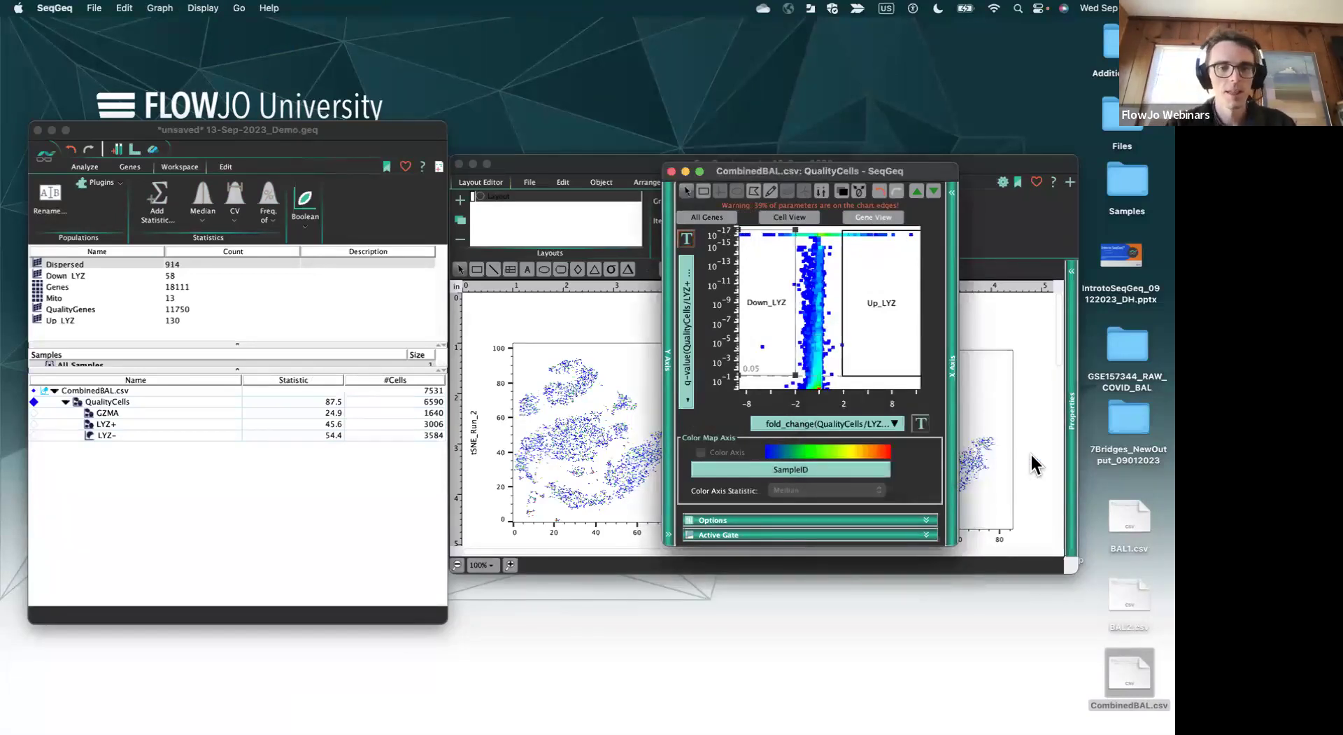
- Close the volcano plot, then inspect the Up_LYZ gene set with its genes sorted by descending fold change
left_click(672, 171)
double_click(65, 320)
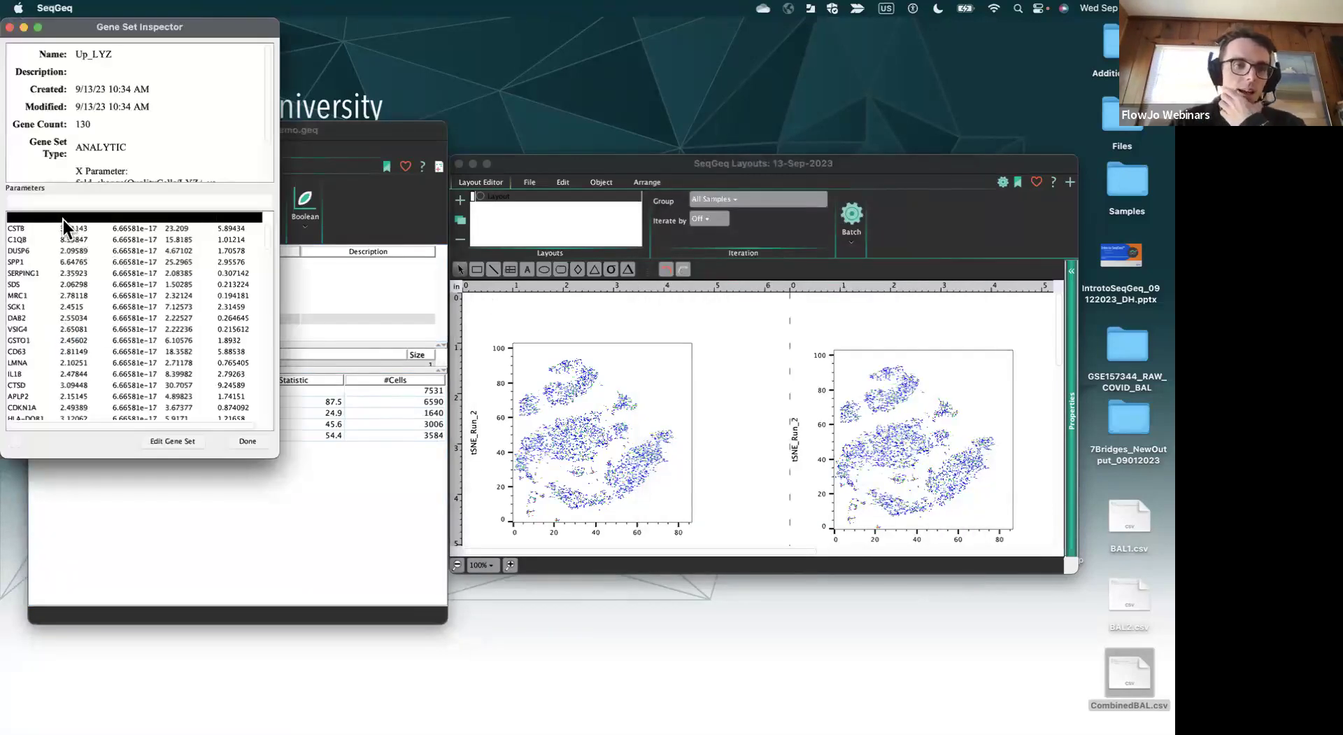
left_click(63, 219)
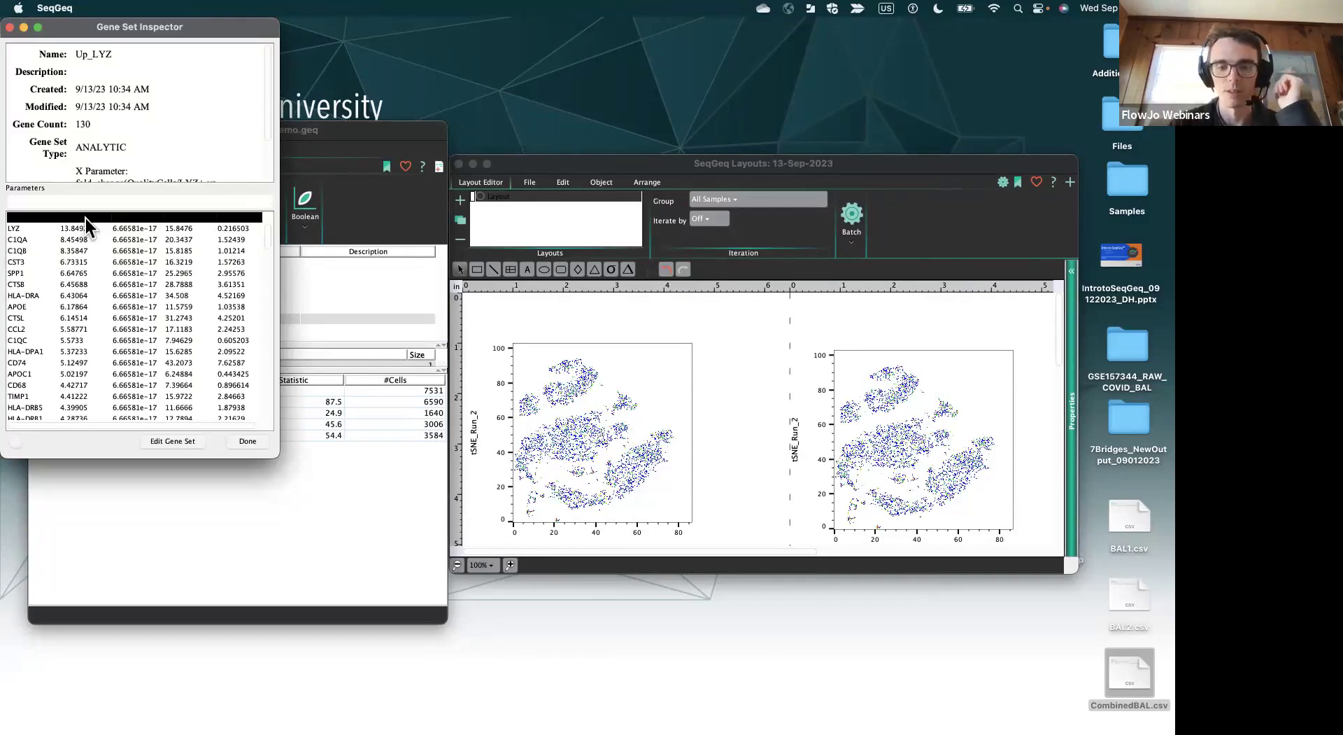
left_click_drag(130, 25, 234, 44)
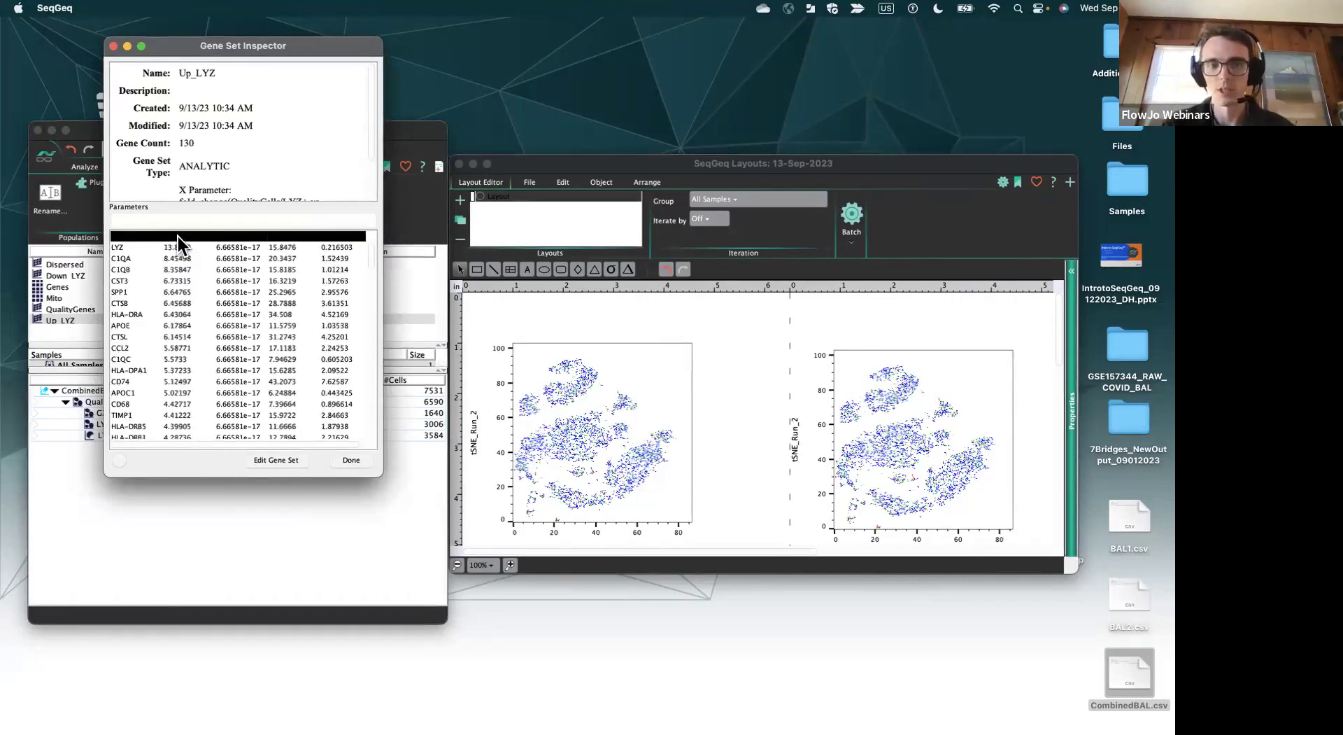
- Compare the listed statistics of LYZ, C1QA, C1QB and CST3 in the Up_LYZ gene set and close the inspector
left_click(120, 247)
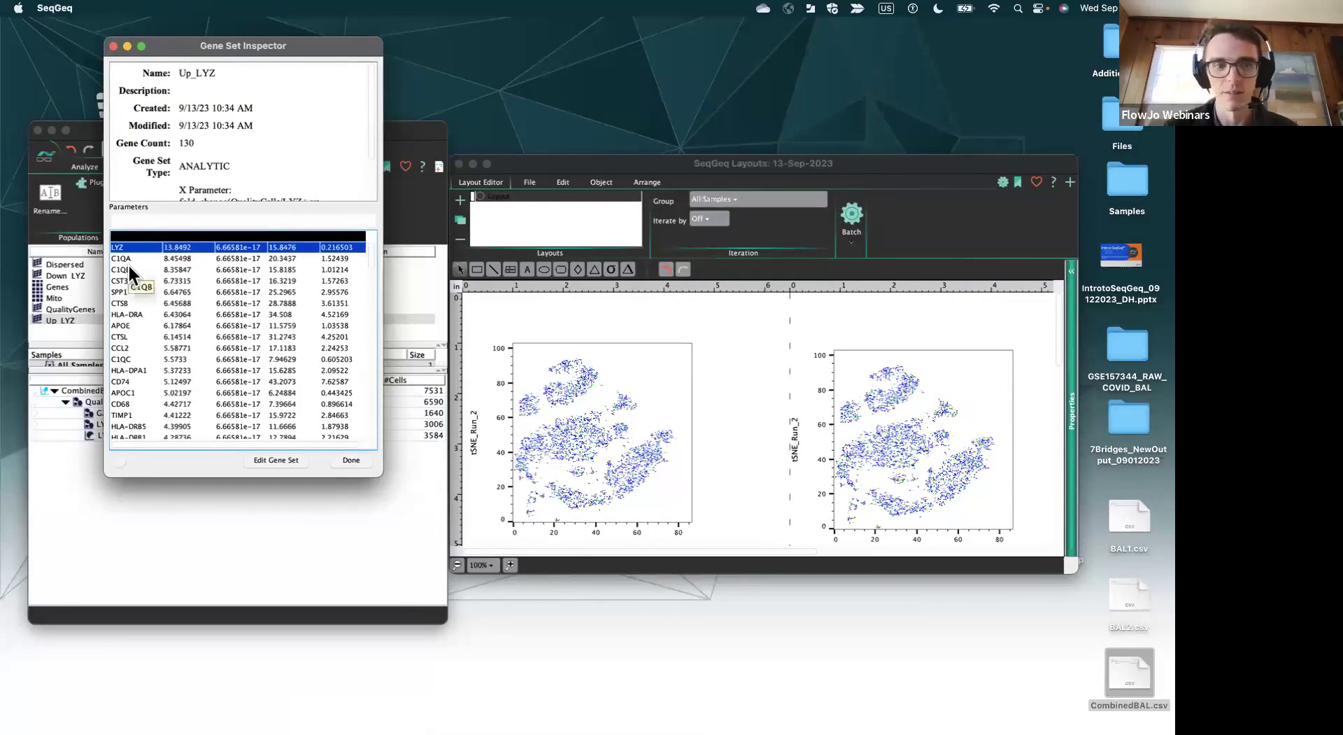
left_click(124, 257)
left_click(136, 271)
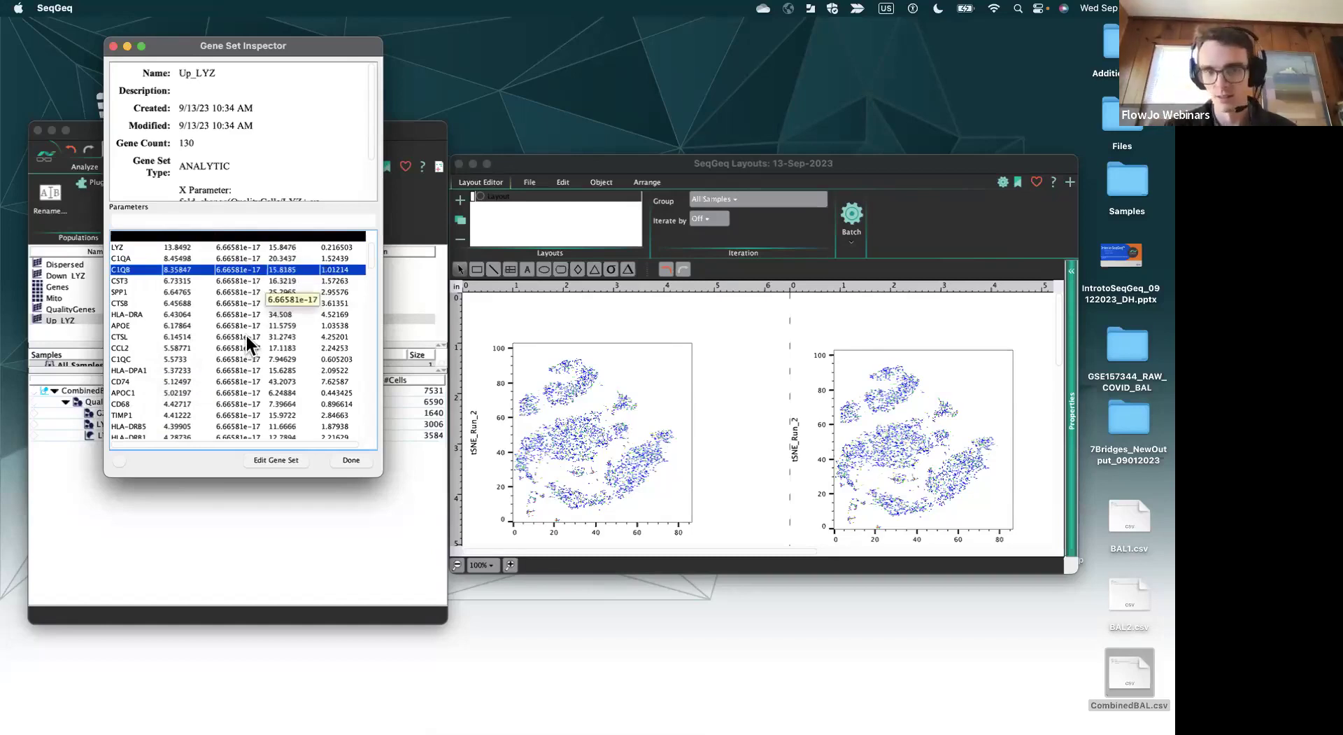
left_click(284, 247)
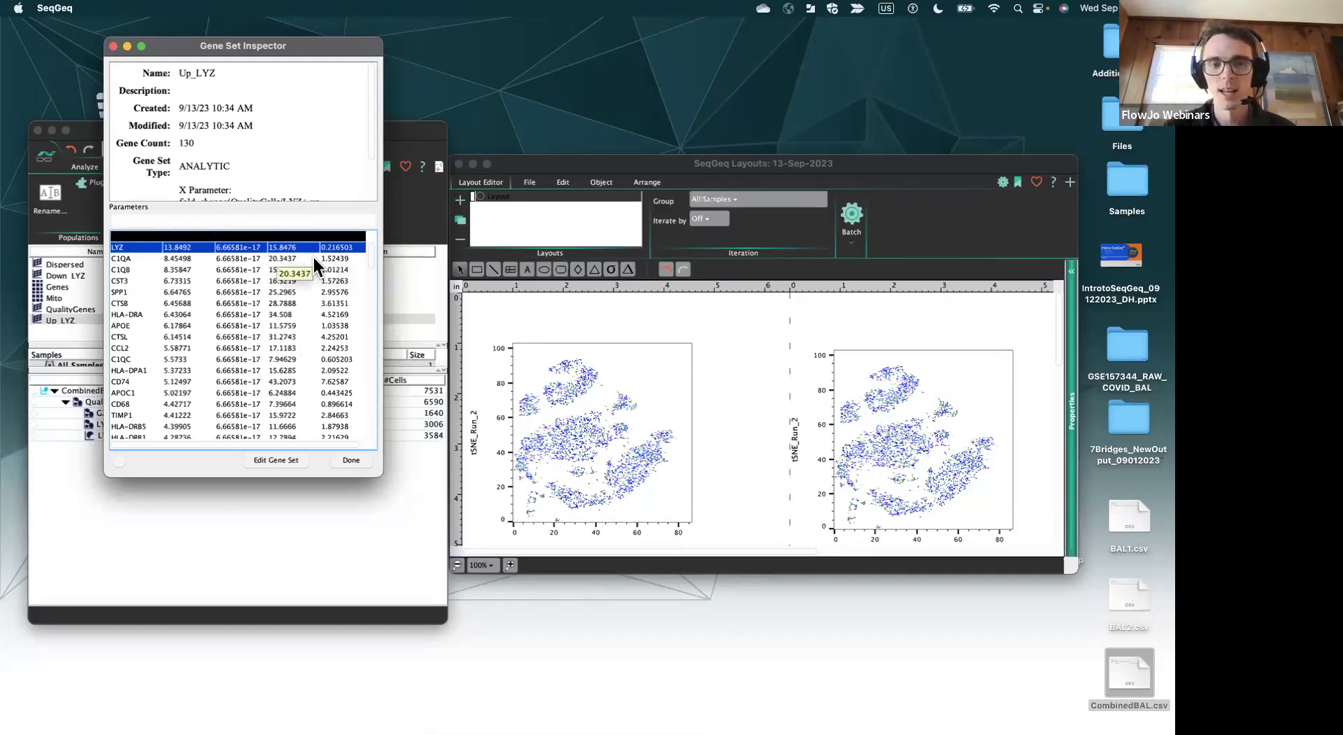
left_click(287, 258)
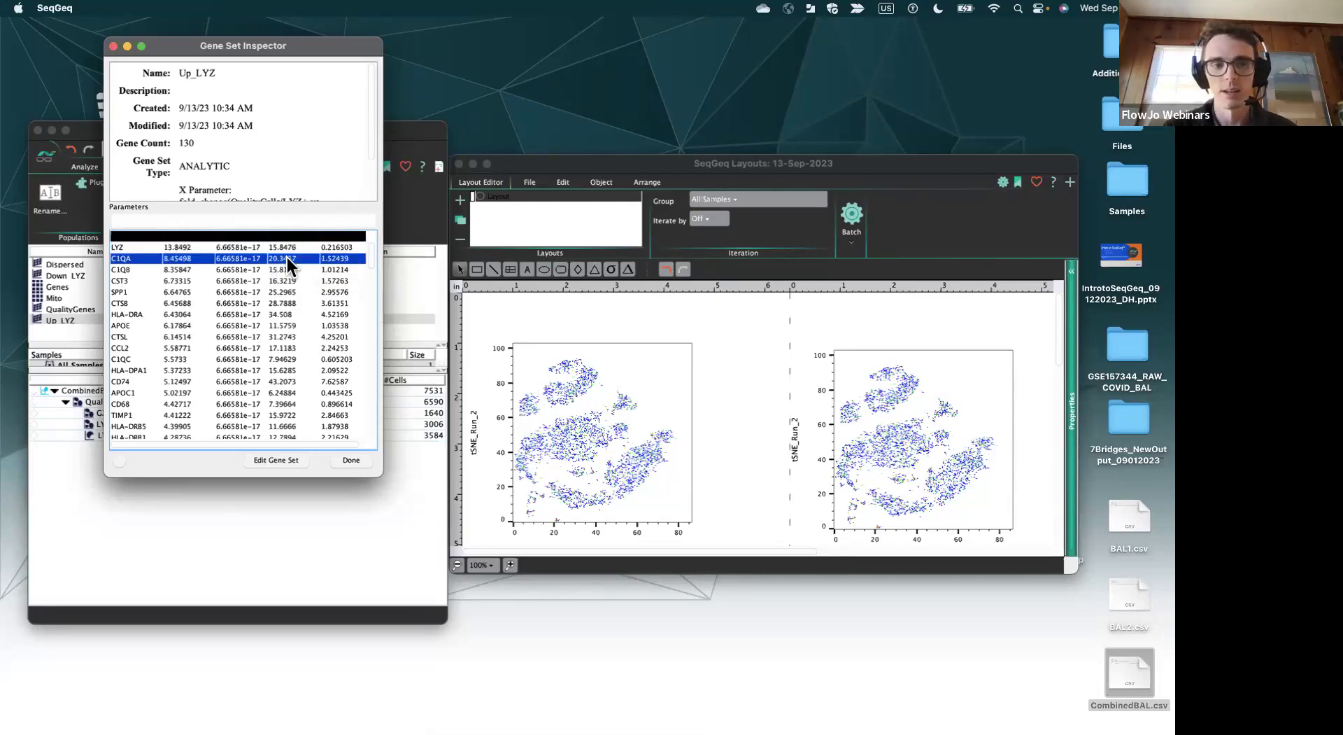
left_click(288, 277)
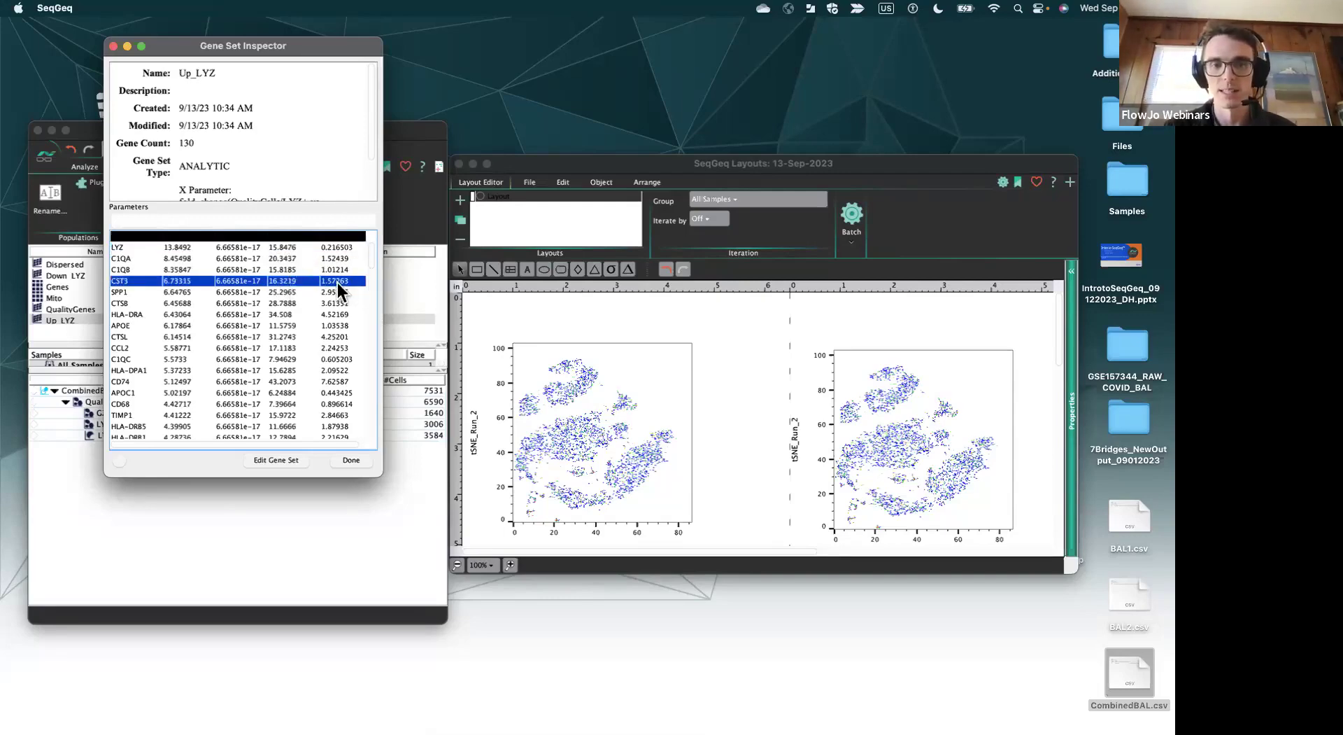
left_click(357, 463)
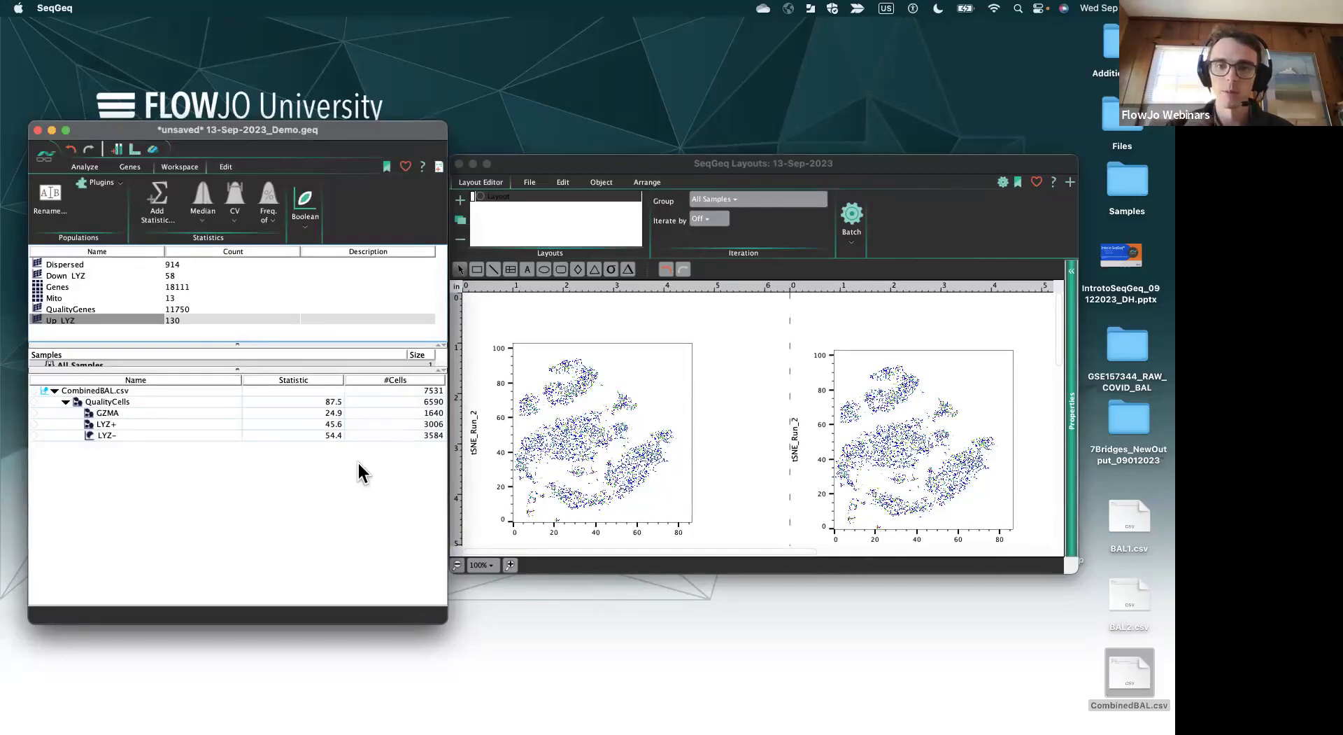
- Close the layout window and load Demo_12Sept2023_Seurat.geqzip from the desktop folder GSE157344_RAW_COVID_BAL into SeqGeq
left_click(459, 163)
left_click(1122, 344)
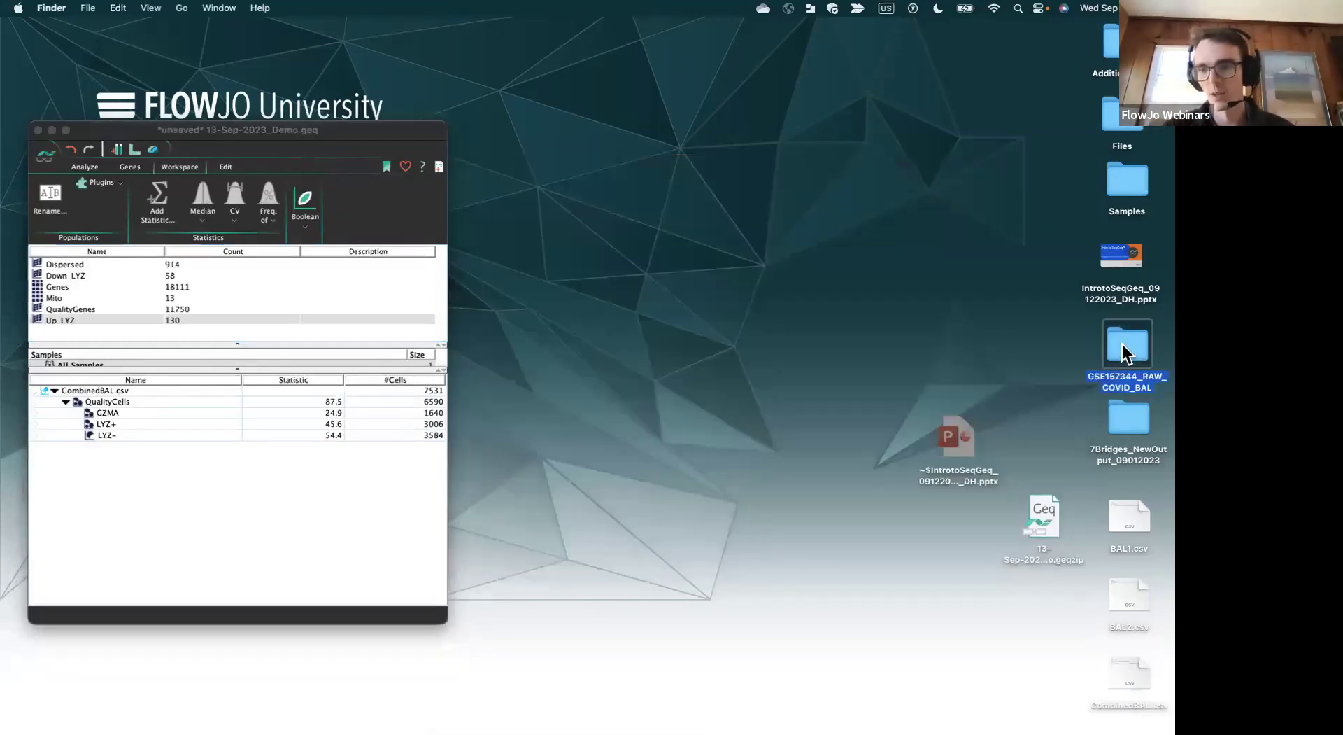
double_click(1122, 344)
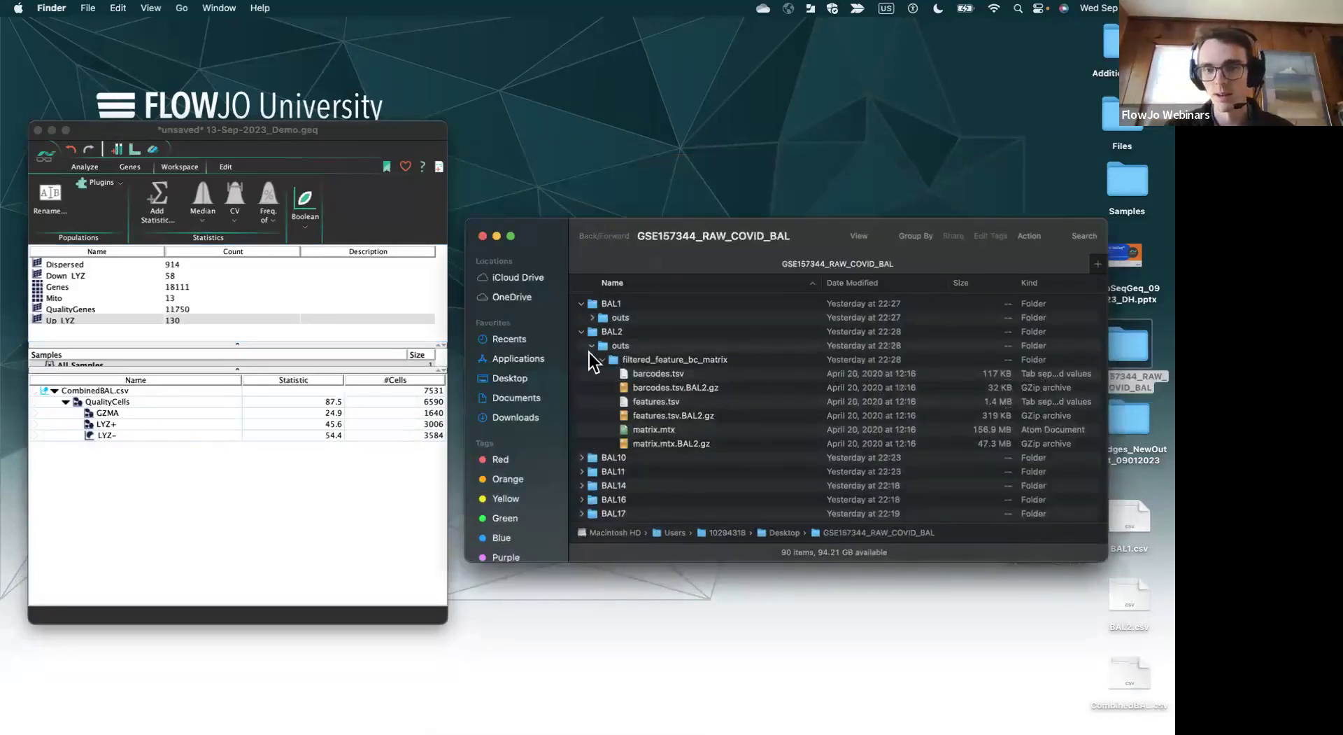
left_click(583, 332)
left_click(581, 303)
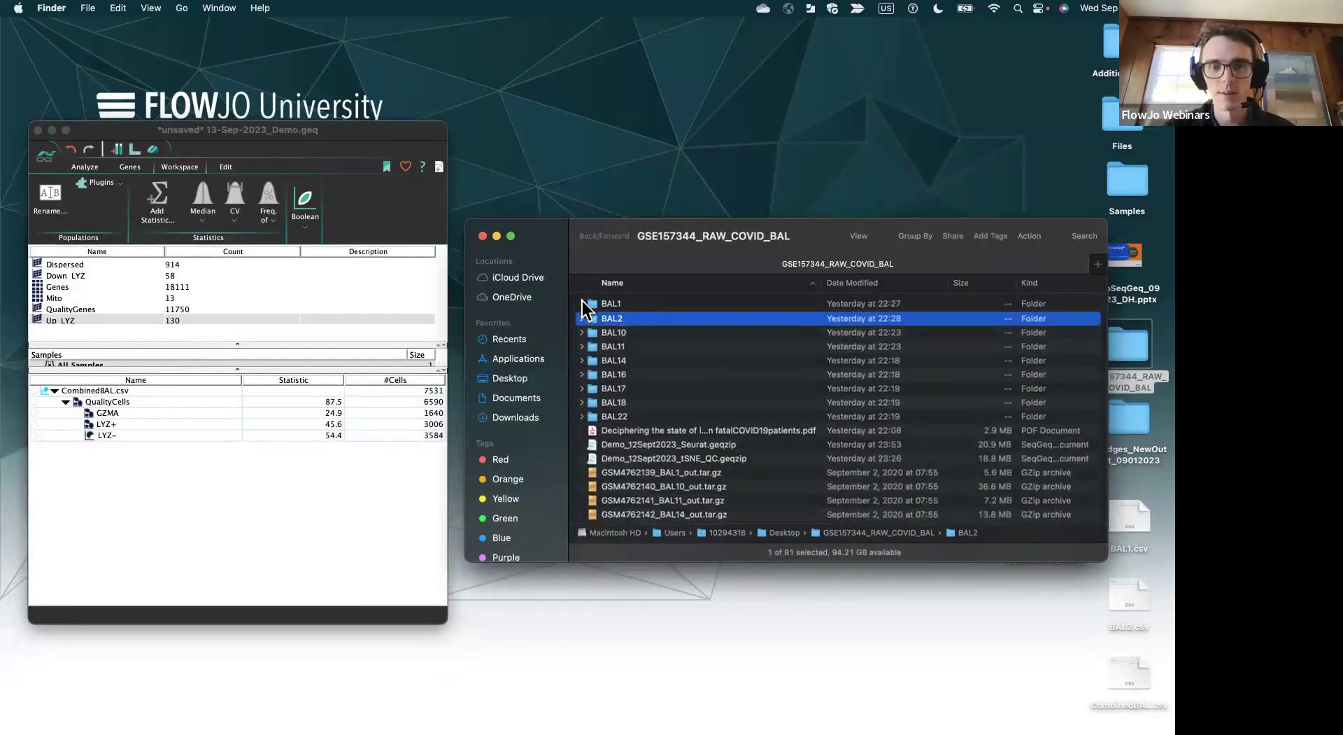
scroll(619, 391, "down", 3)
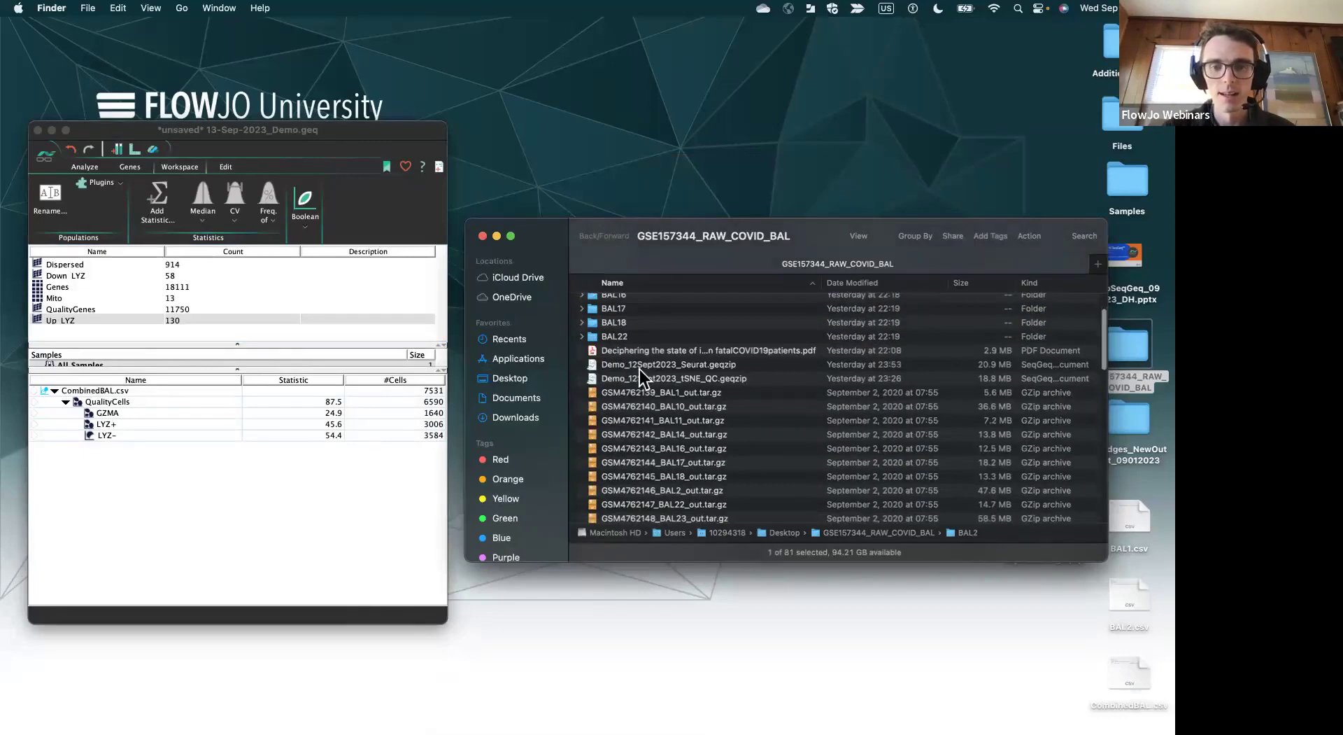
left_click_drag(639, 370, 285, 510)
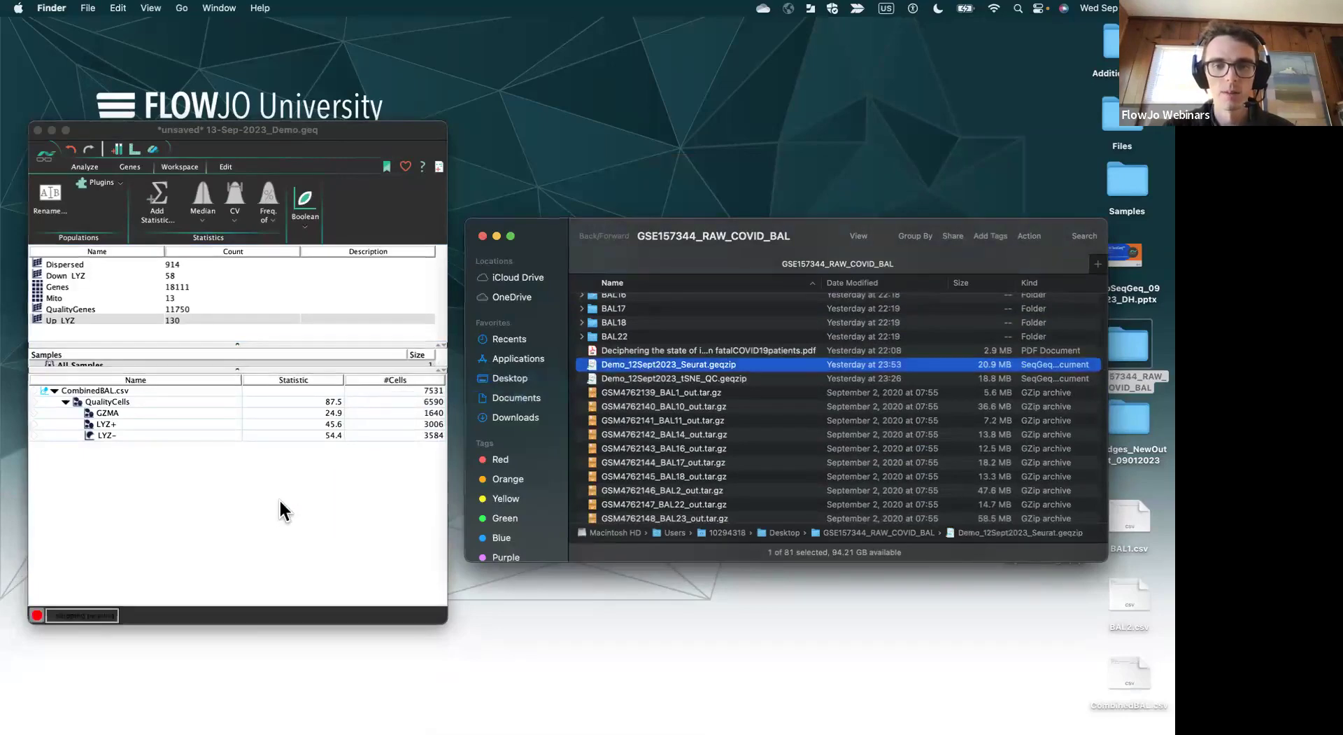
left_click(483, 235)
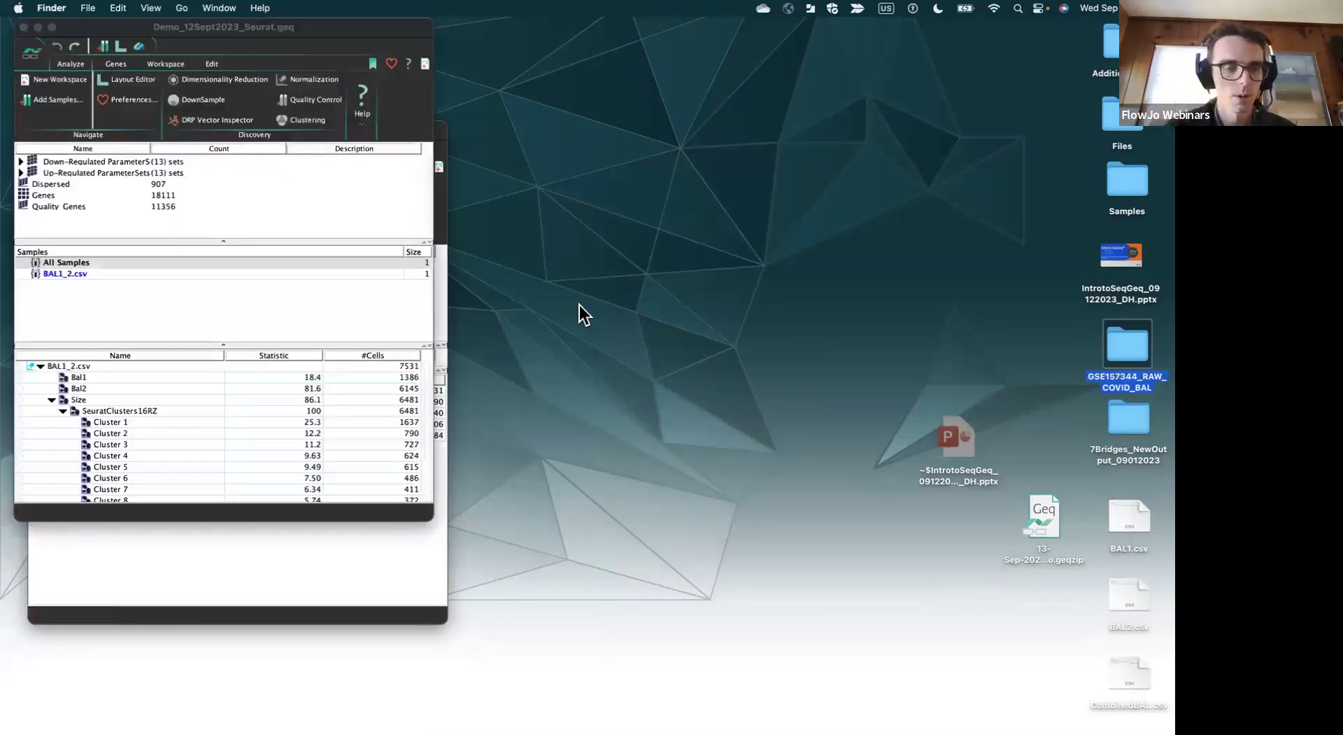
- Review the clusters under SeuratClusters16RZ and enlarge the Demo_12Sept2023_Seurat workspace window to show Cluster 1 through Cluster 13
left_click_drag(321, 41, 739, 89)
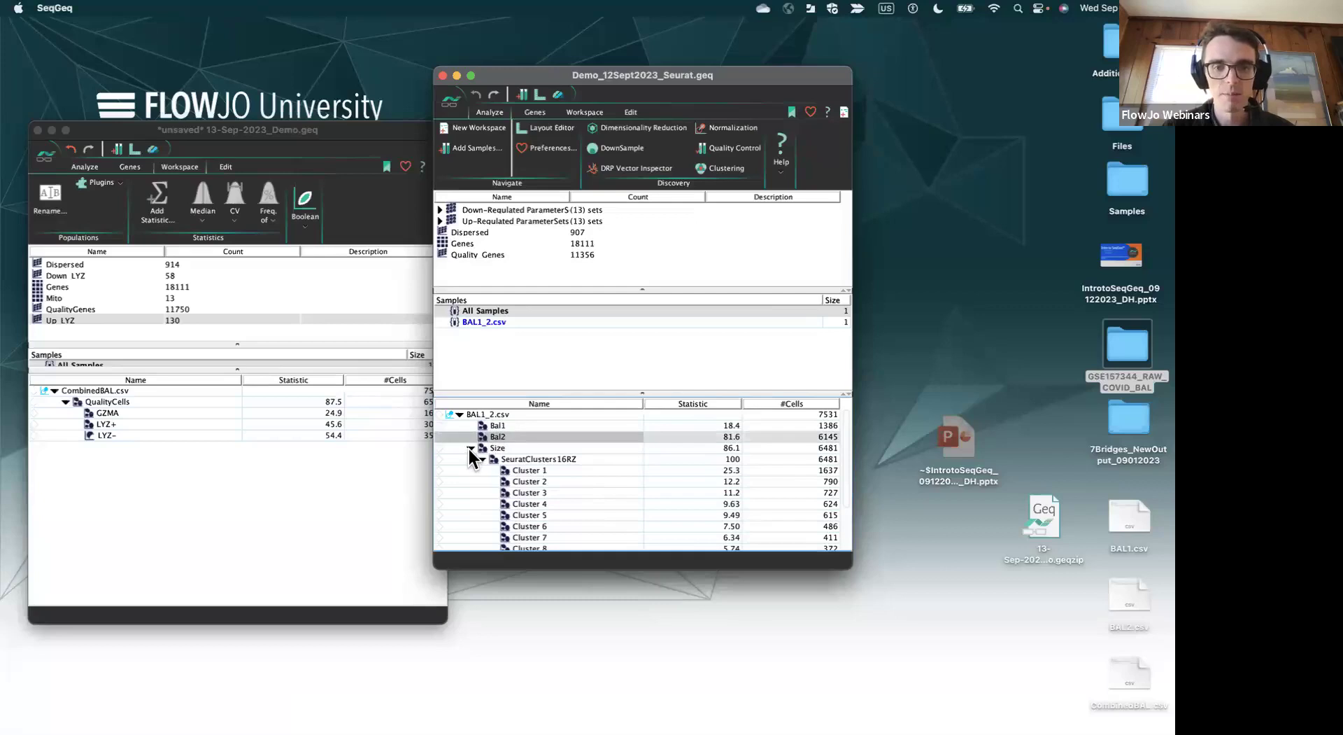
scroll(539, 471, "down", 3)
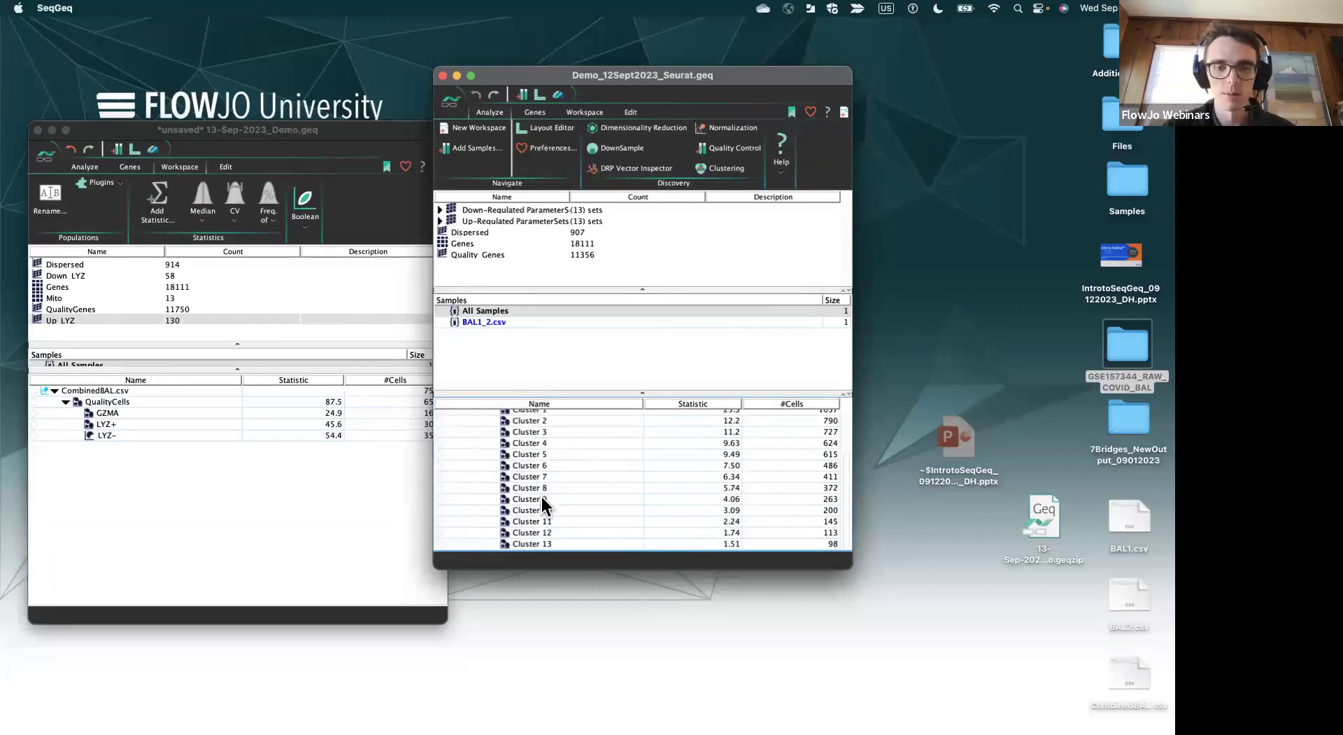
scroll(542, 499, "up", 3)
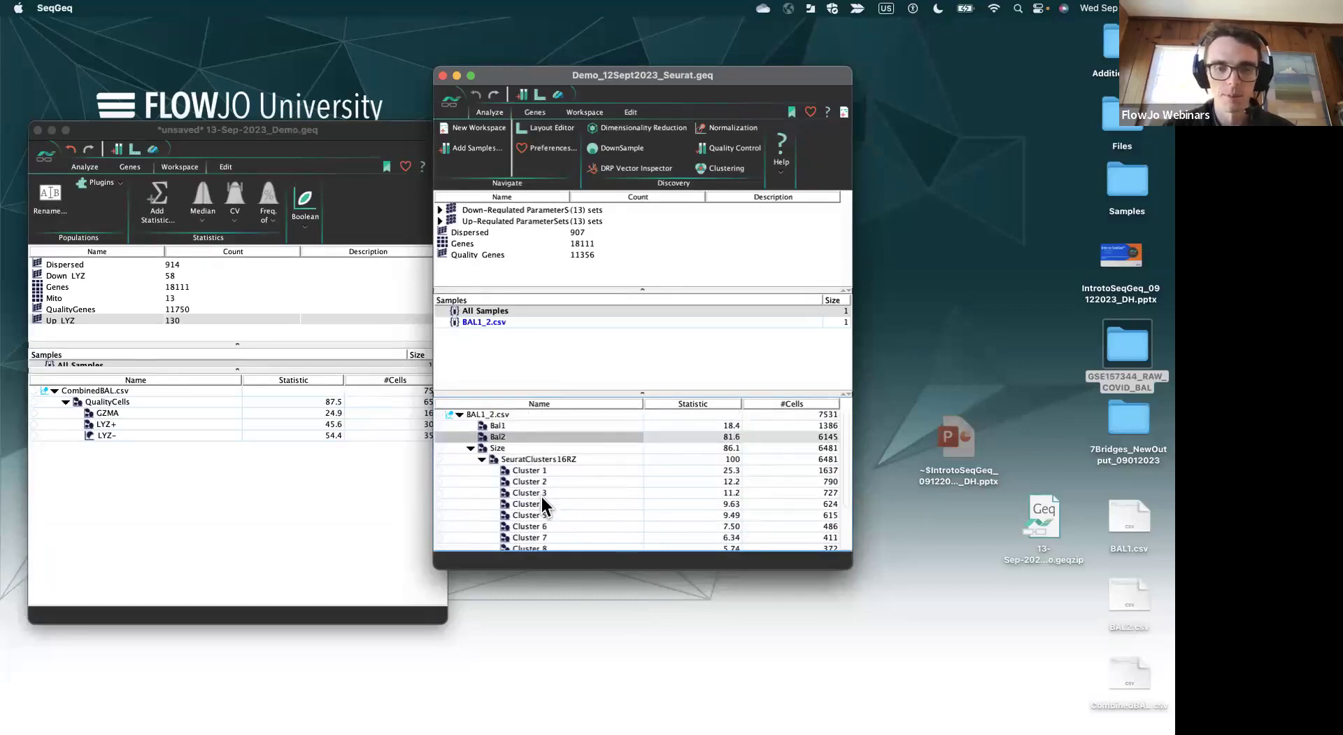
left_click(520, 458)
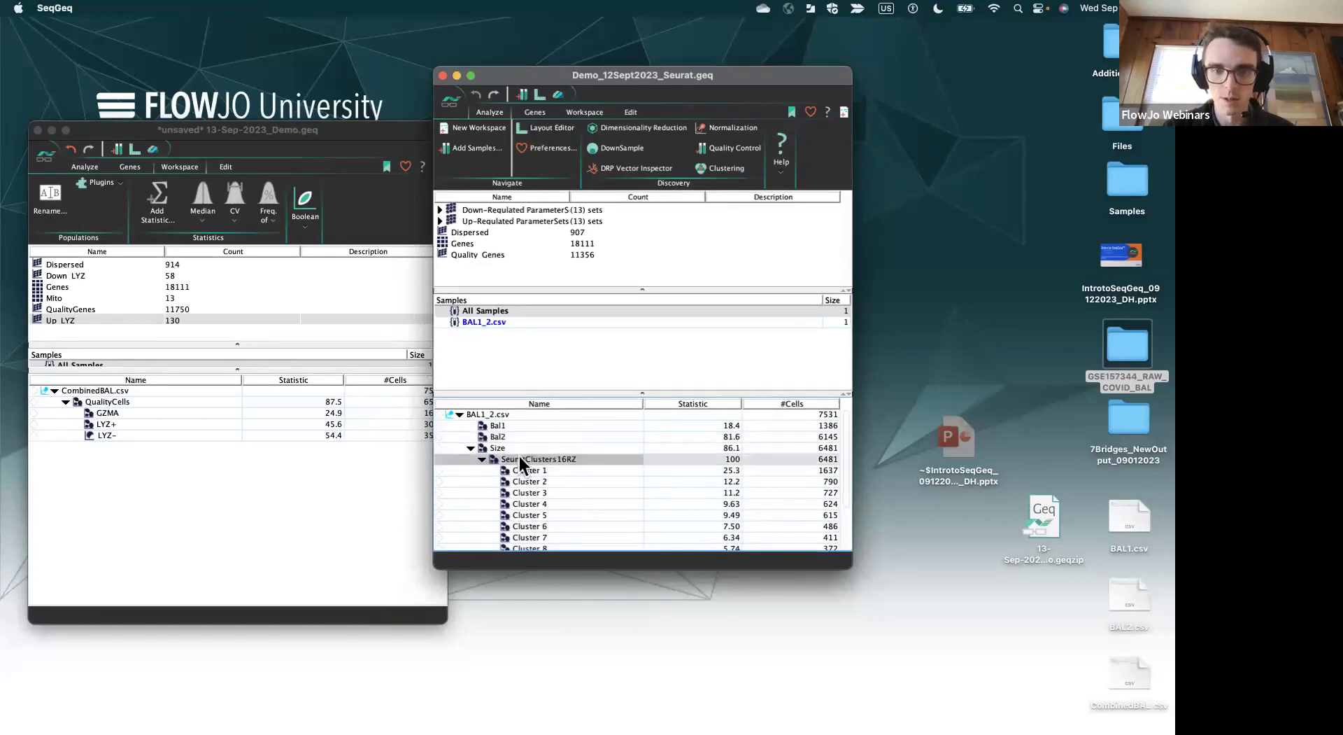
scroll(535, 483, "down", 3)
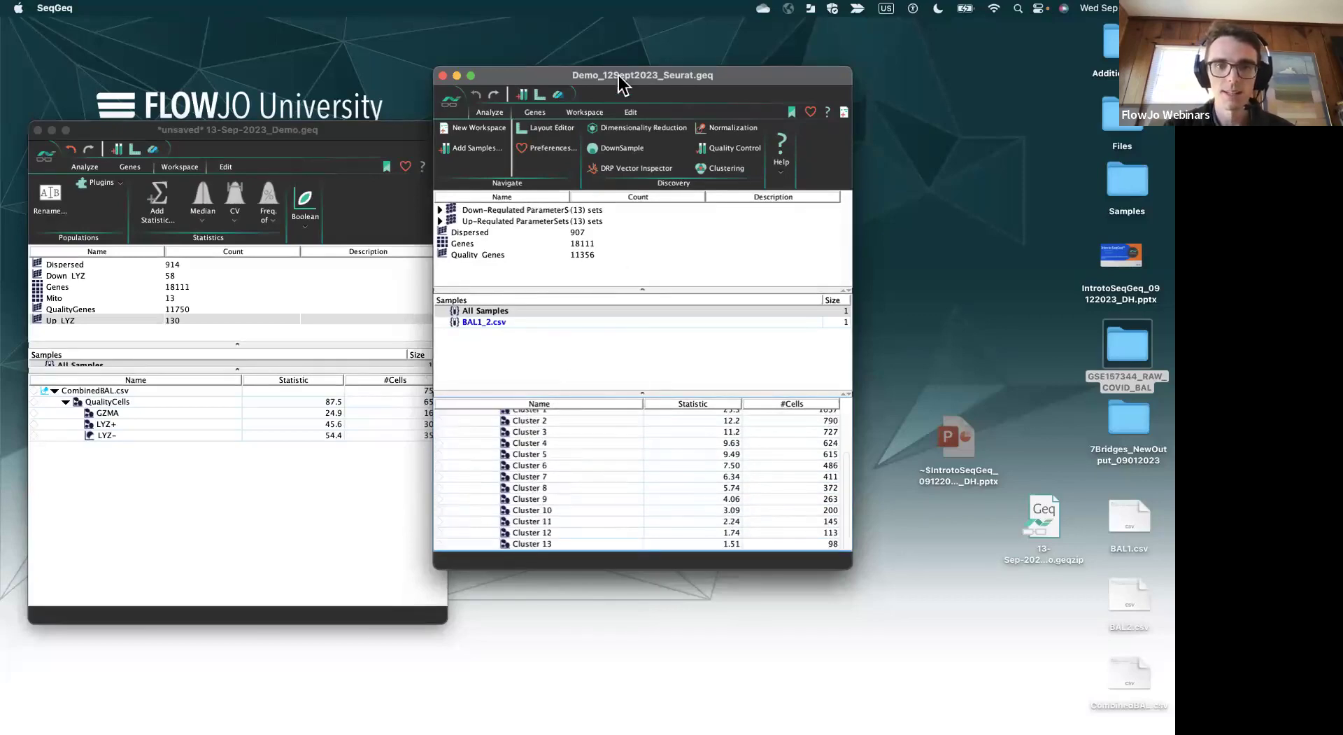
left_click_drag(606, 78, 327, 104)
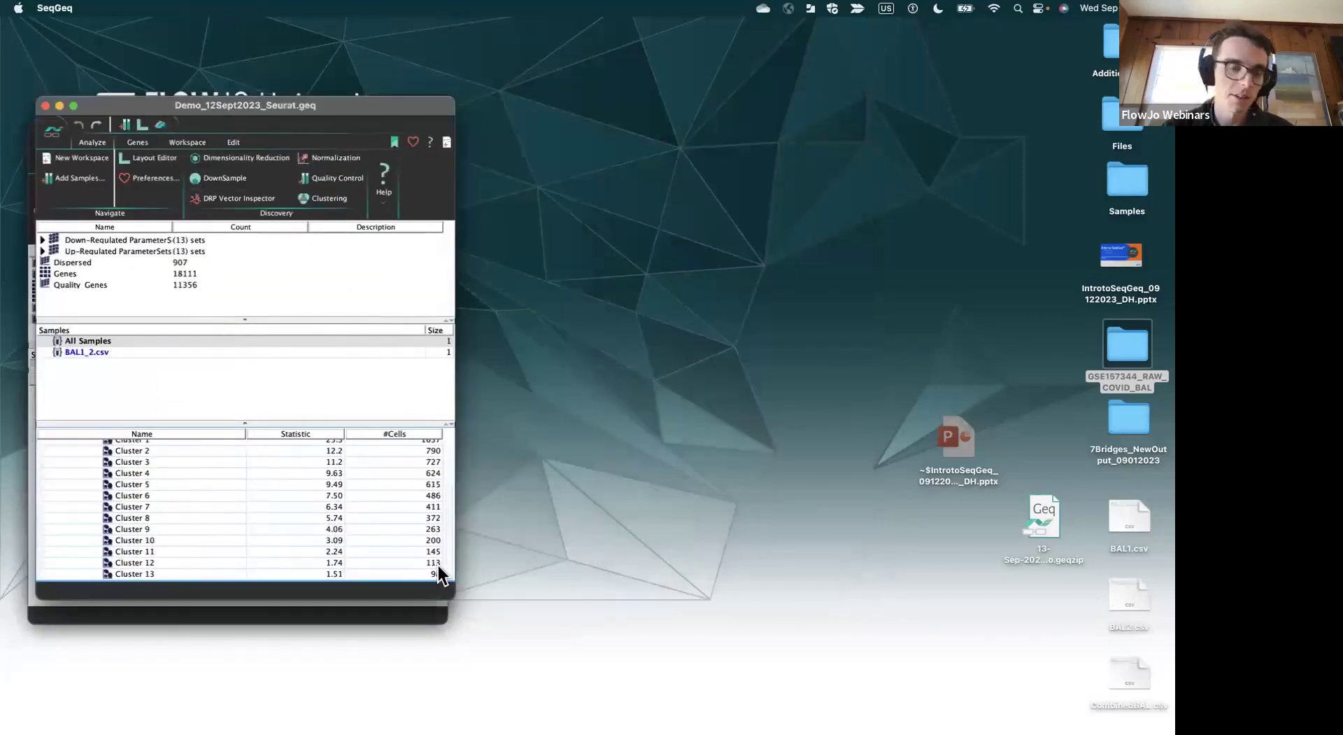
left_click_drag(448, 617, 467, 662)
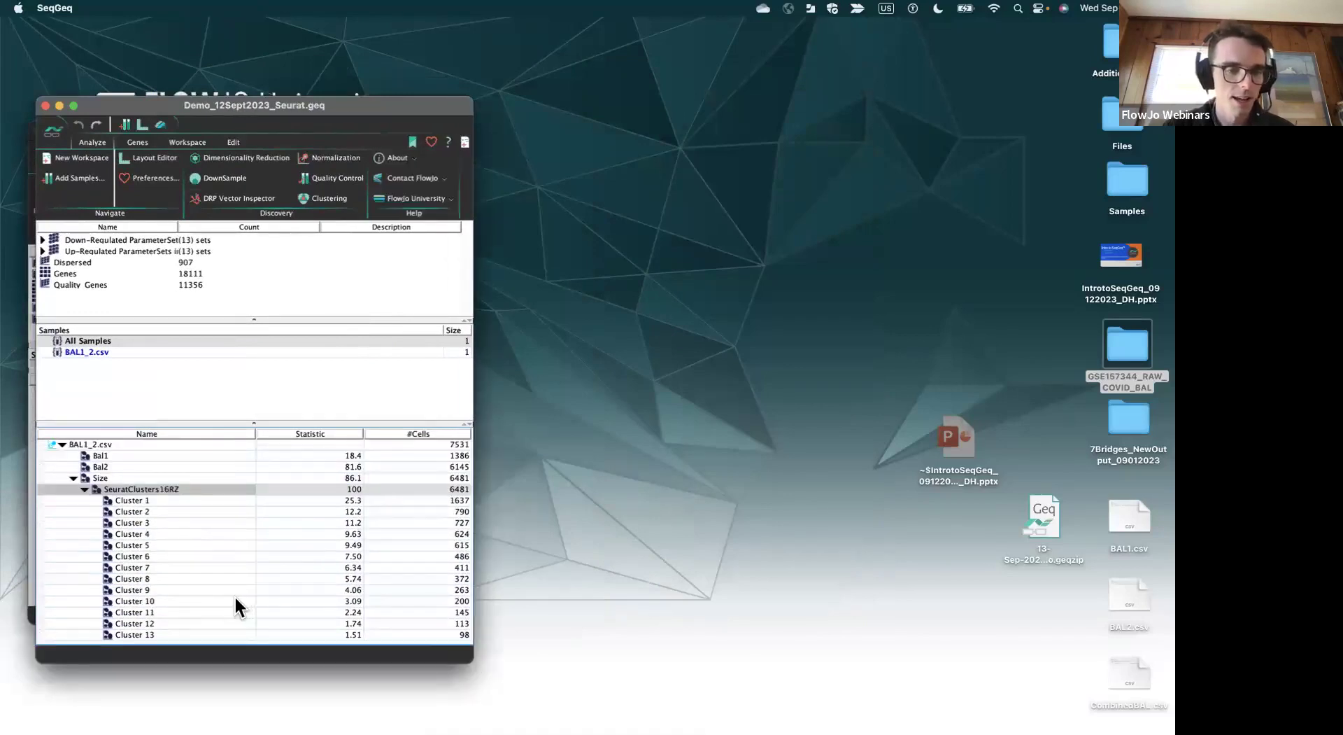
- Open the Seurat workspace's layout editor beside it and switch to the empty layout named Layout
left_click(144, 126)
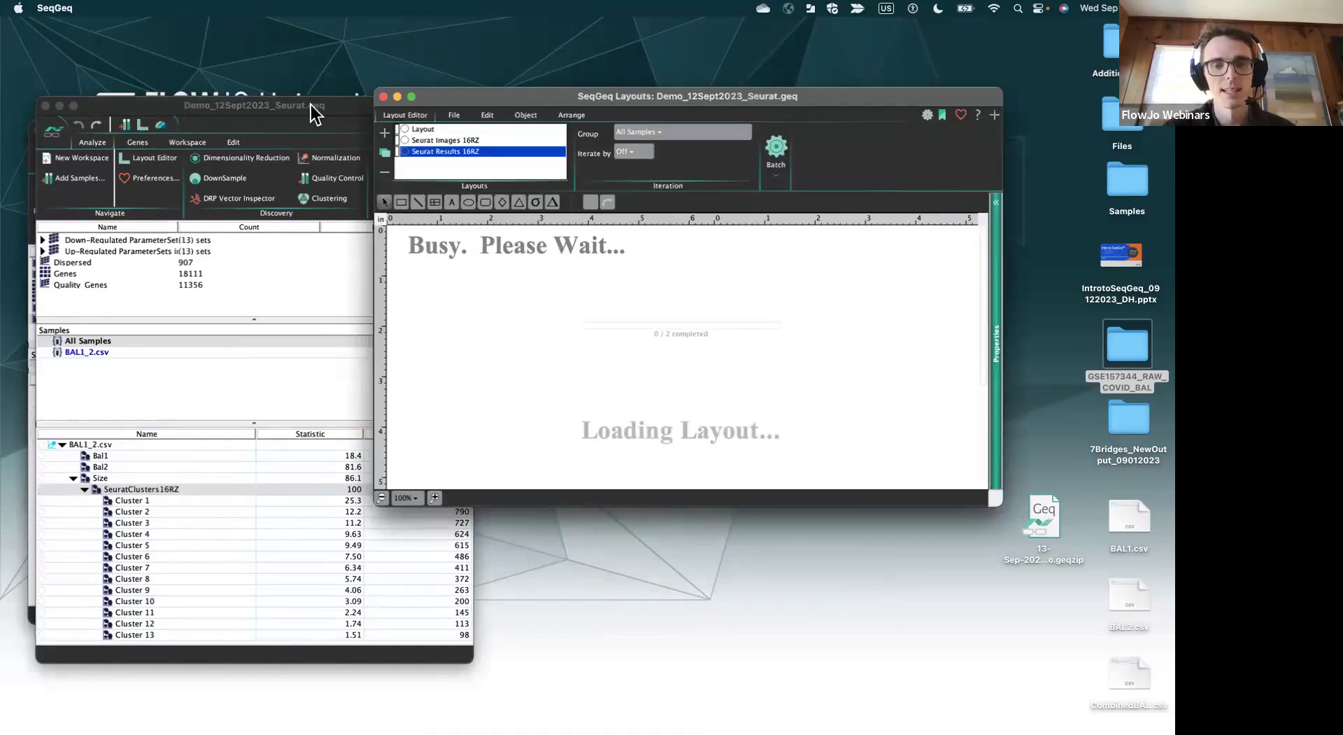
left_click(443, 140)
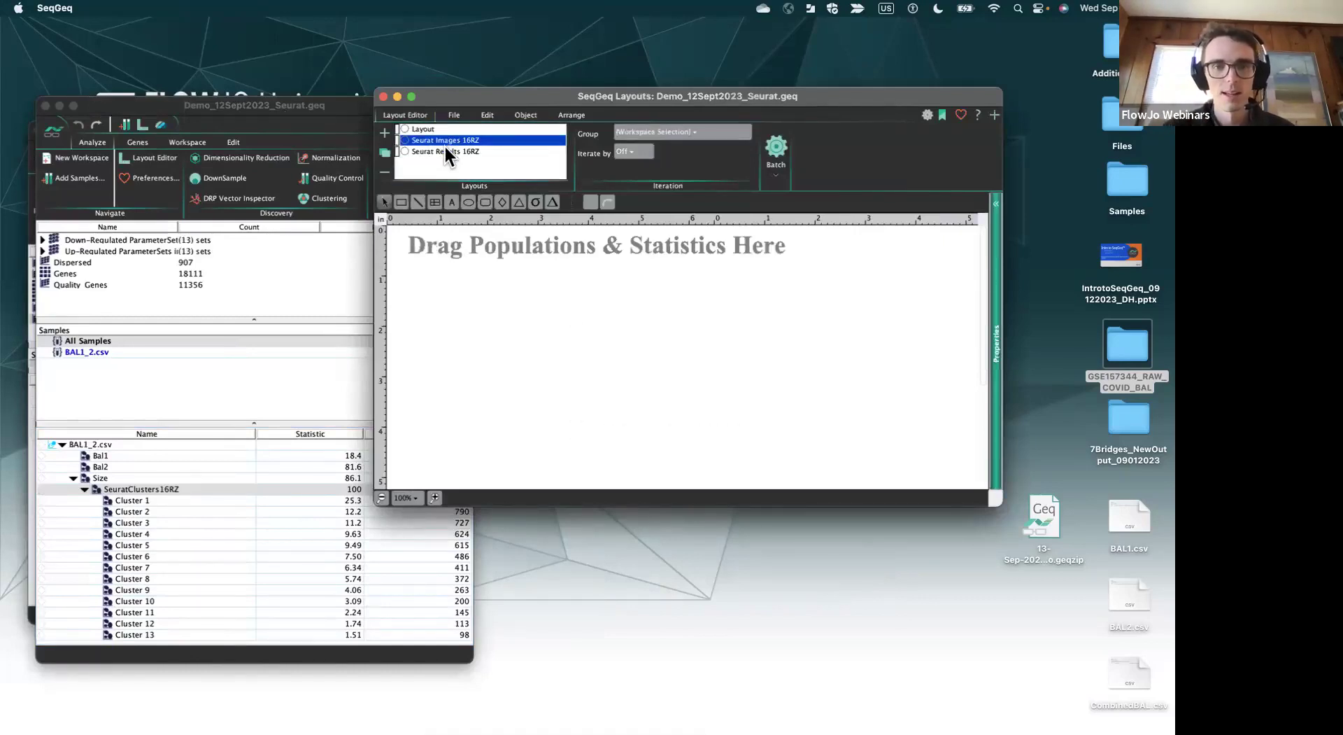
left_click(446, 151)
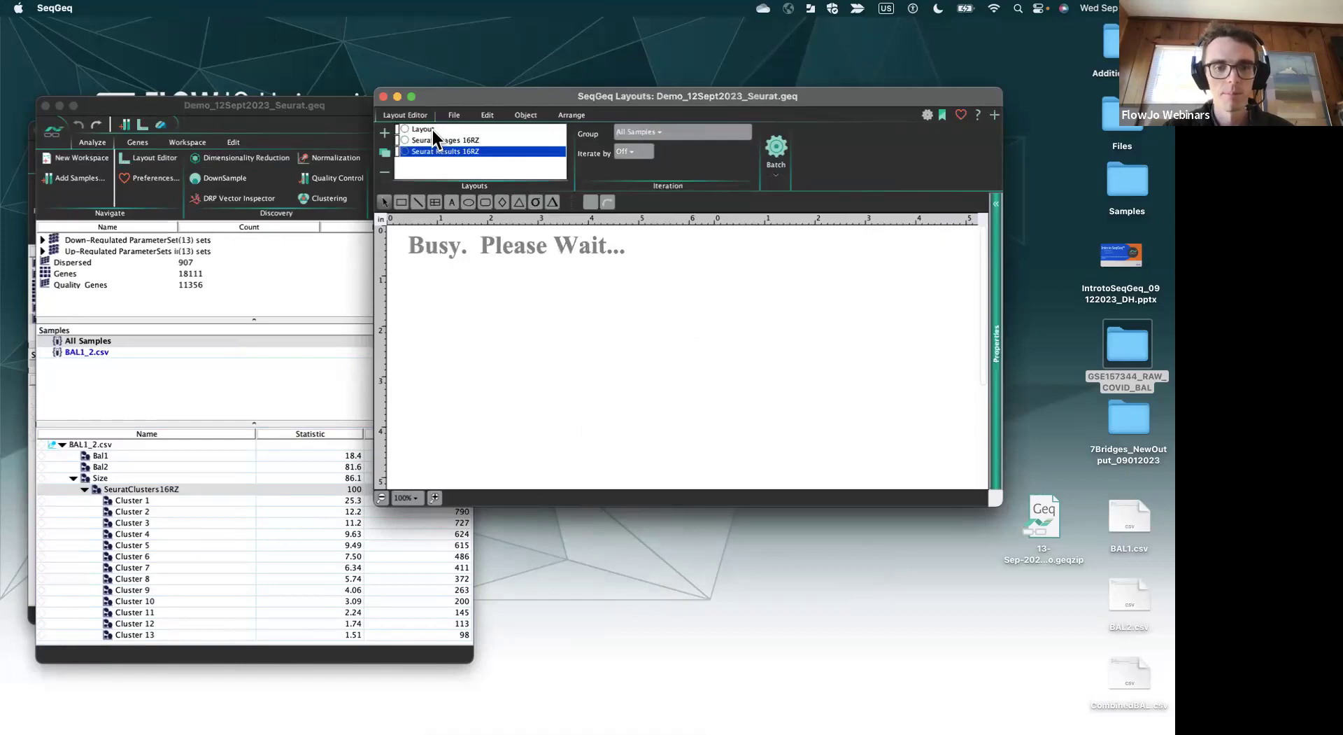
left_click(433, 130)
left_click(440, 151)
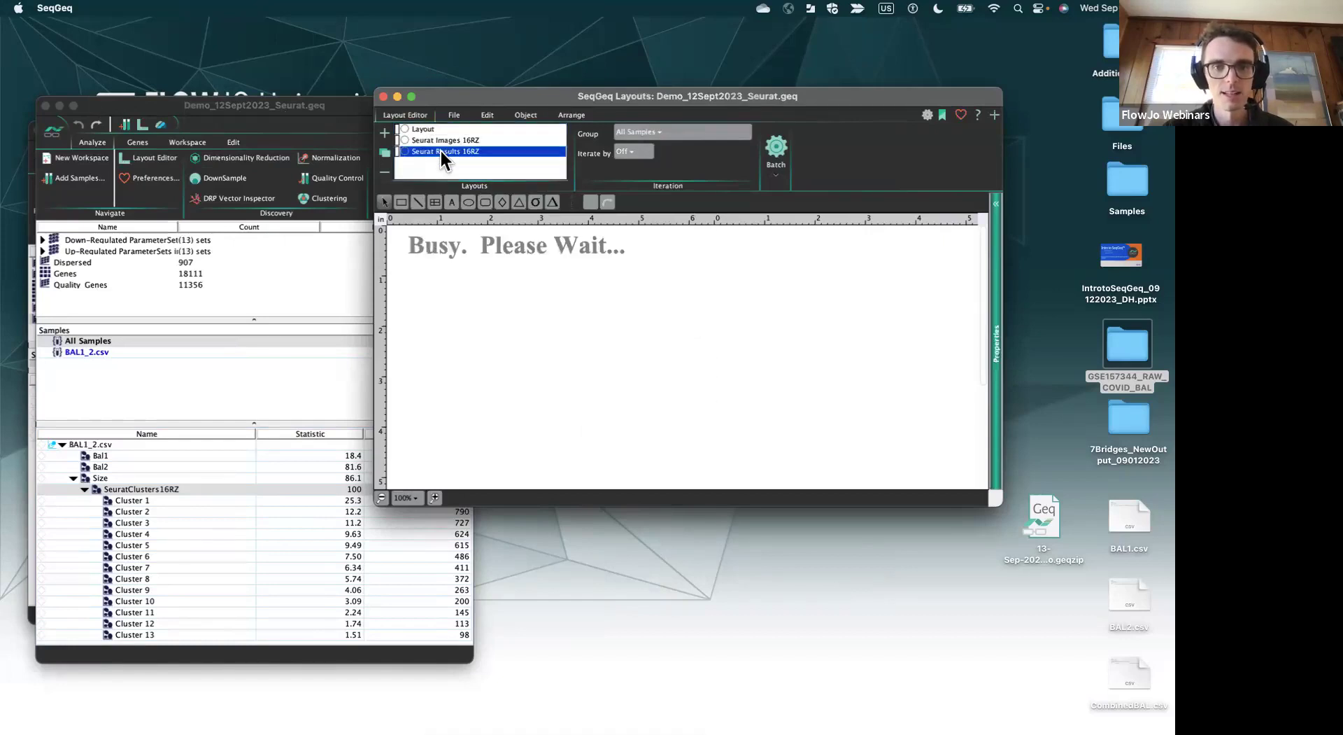
left_click_drag(483, 95, 634, 138)
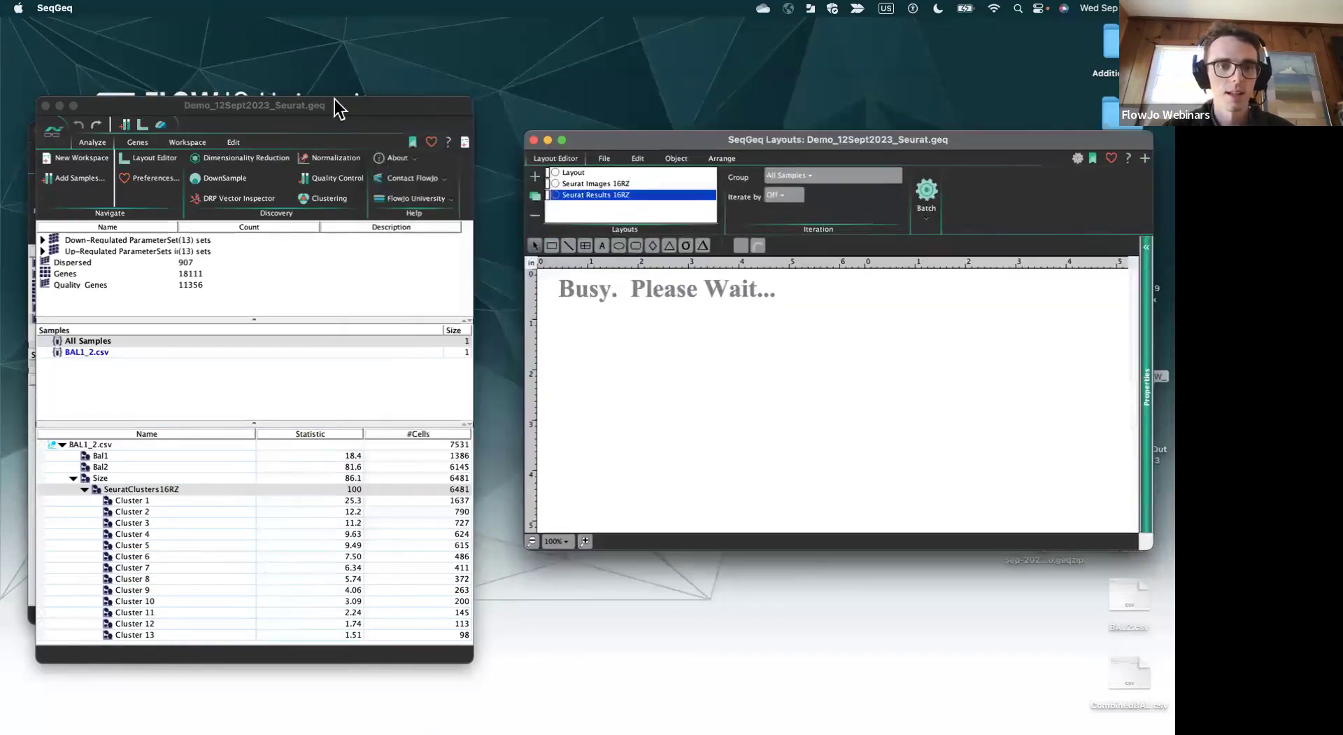
mouse_move(325, 111)
left_mouse_down()
mouse_move(492, 100)
mouse_move(485, 72)
mouse_move(334, 131)
mouse_move(334, 95)
left_mouse_up()
left_click(591, 172)
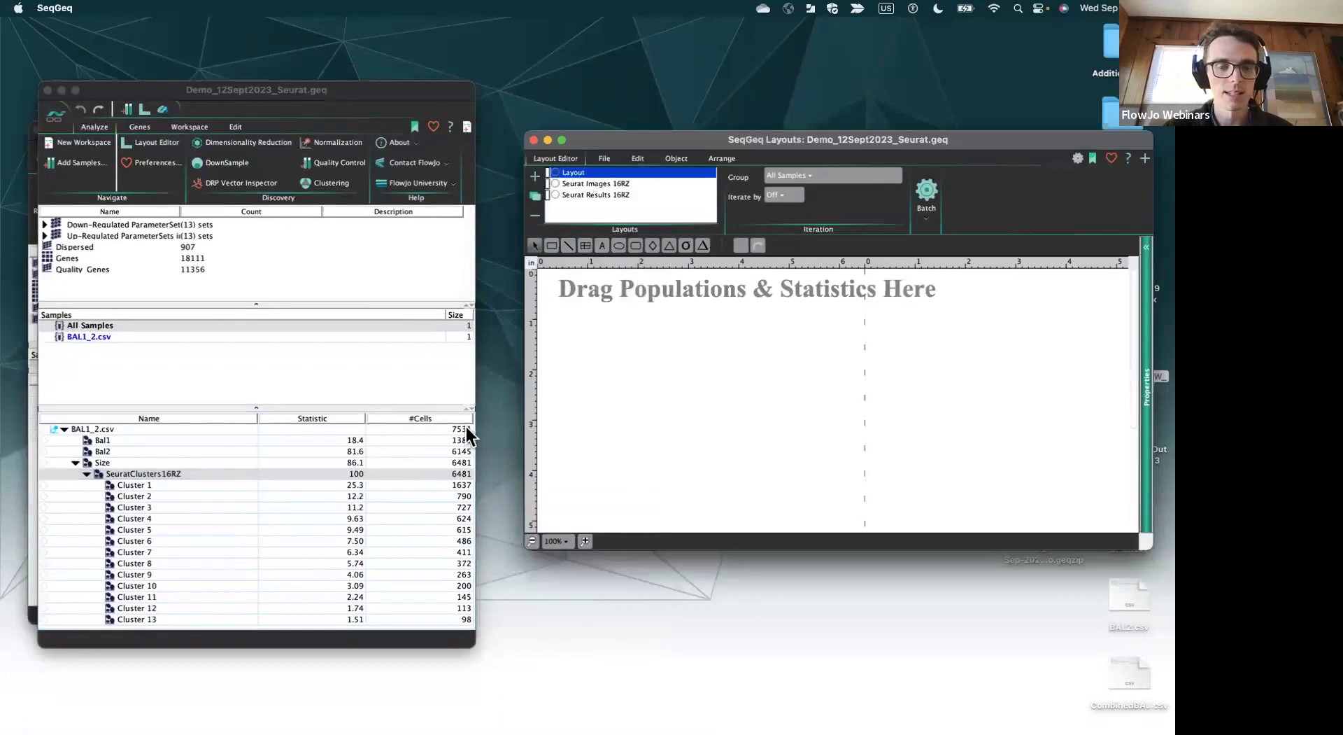
- Check the SeuratClusters16RZ population's plot, close it, and show the Seurat Results 16RZ layout
double_click(145, 472)
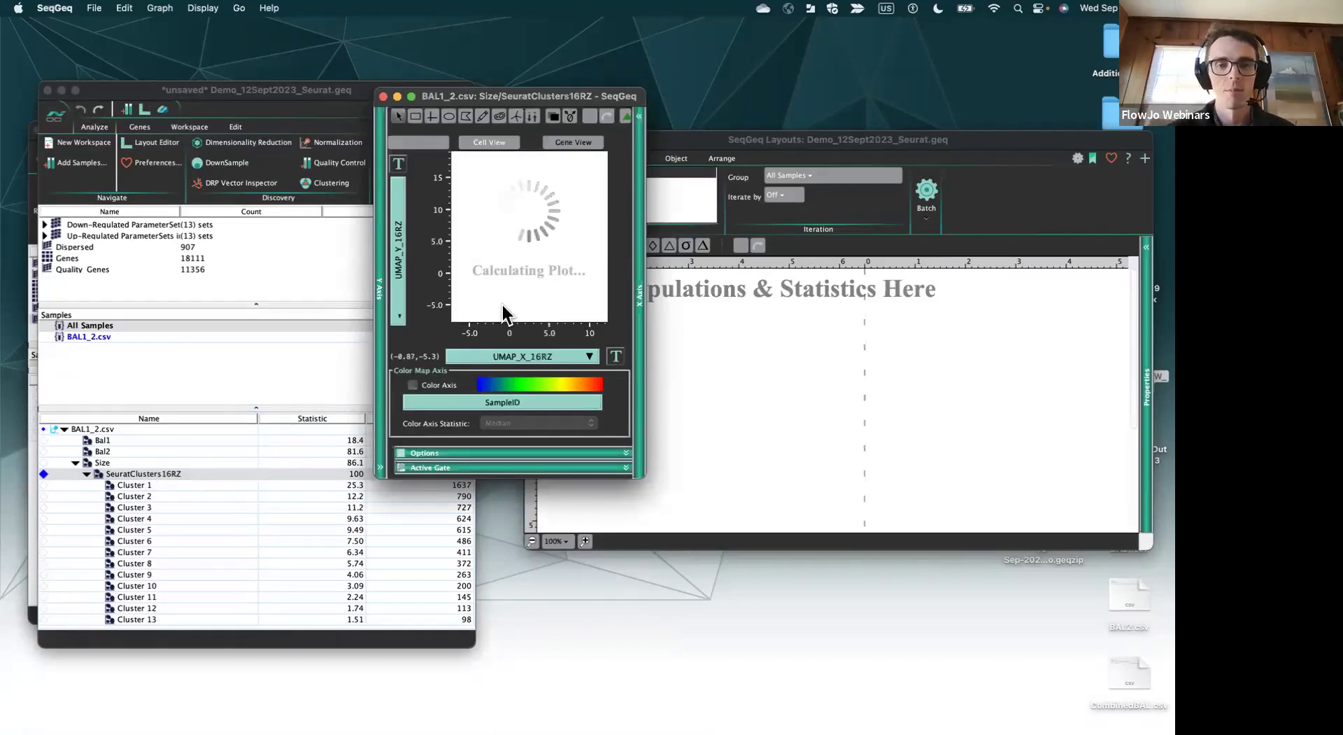
left_click(383, 97)
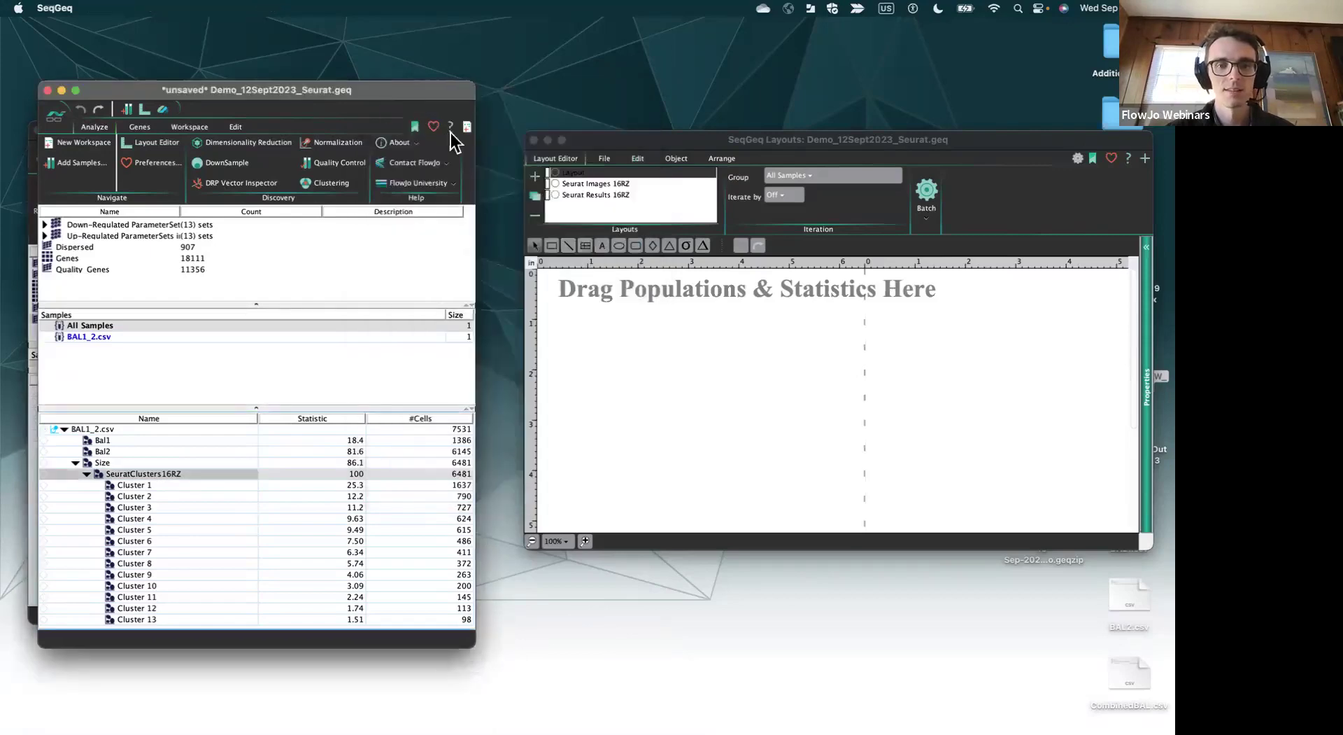
left_click(589, 195)
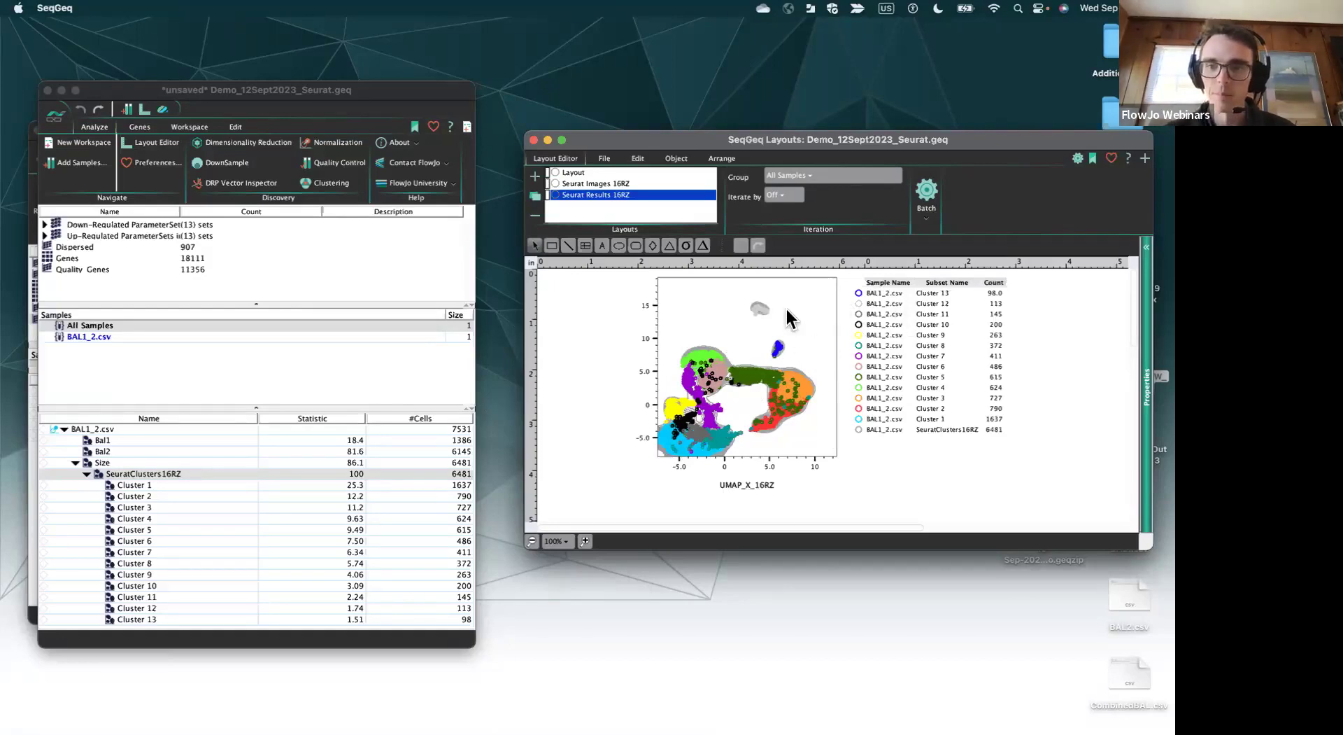
- Expand the up-regulated gene sets, inspect Up in Cluster 13 RunID: 16RZ, and sort its genes by fold change in descending order
left_click(44, 235)
scroll(99, 262, "down", 1)
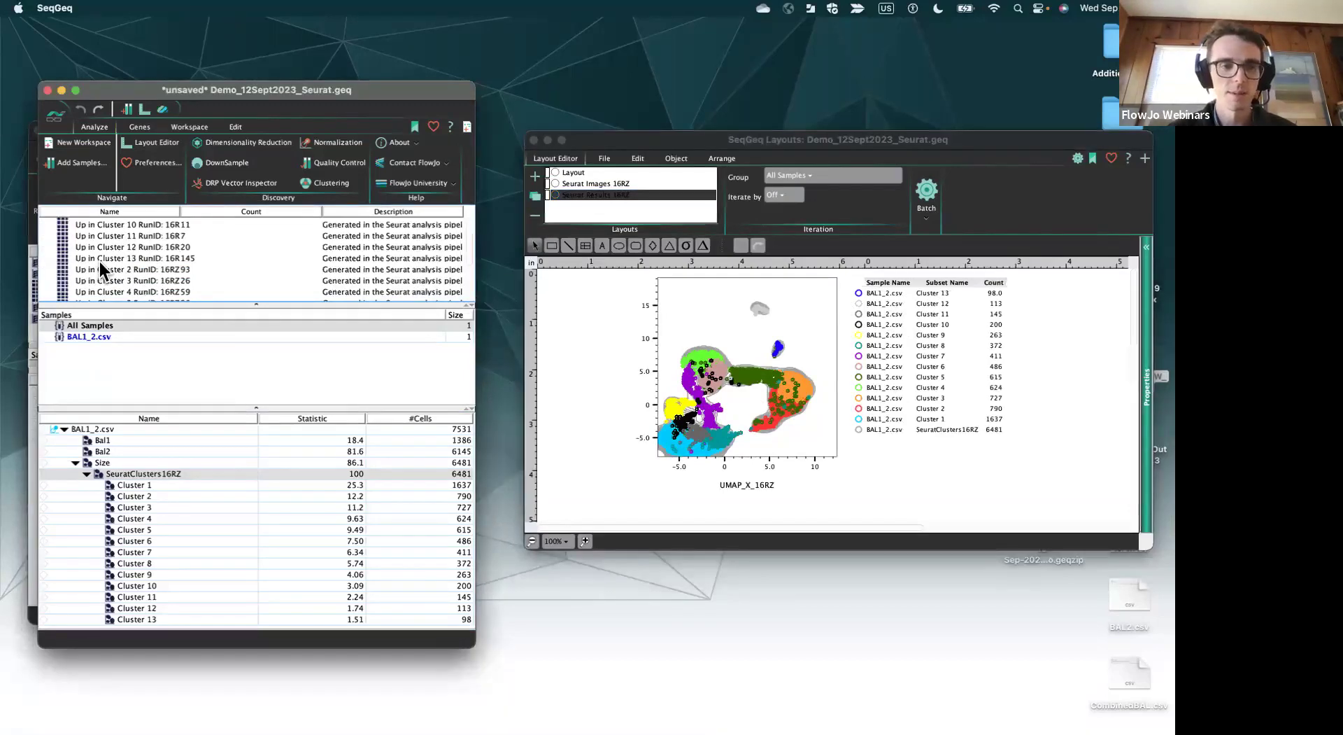
left_click(102, 259)
double_click(132, 261)
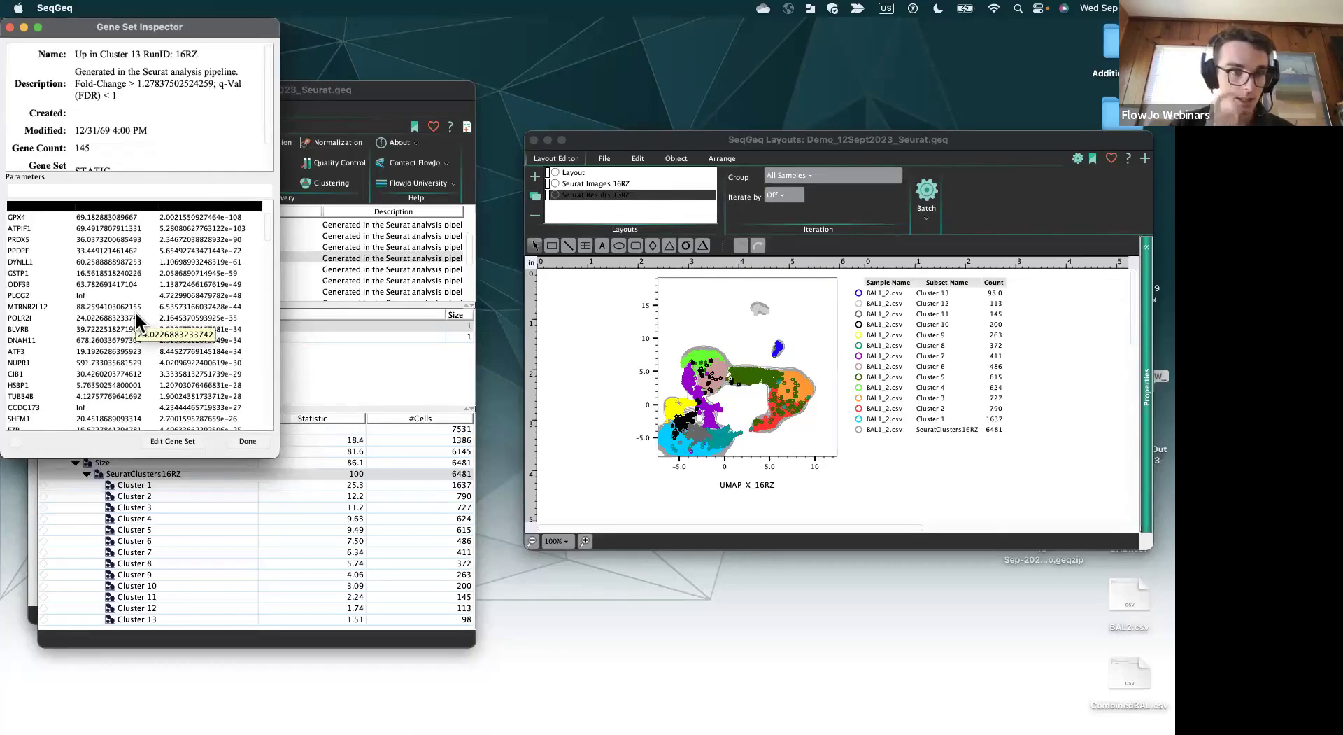
left_click(108, 209)
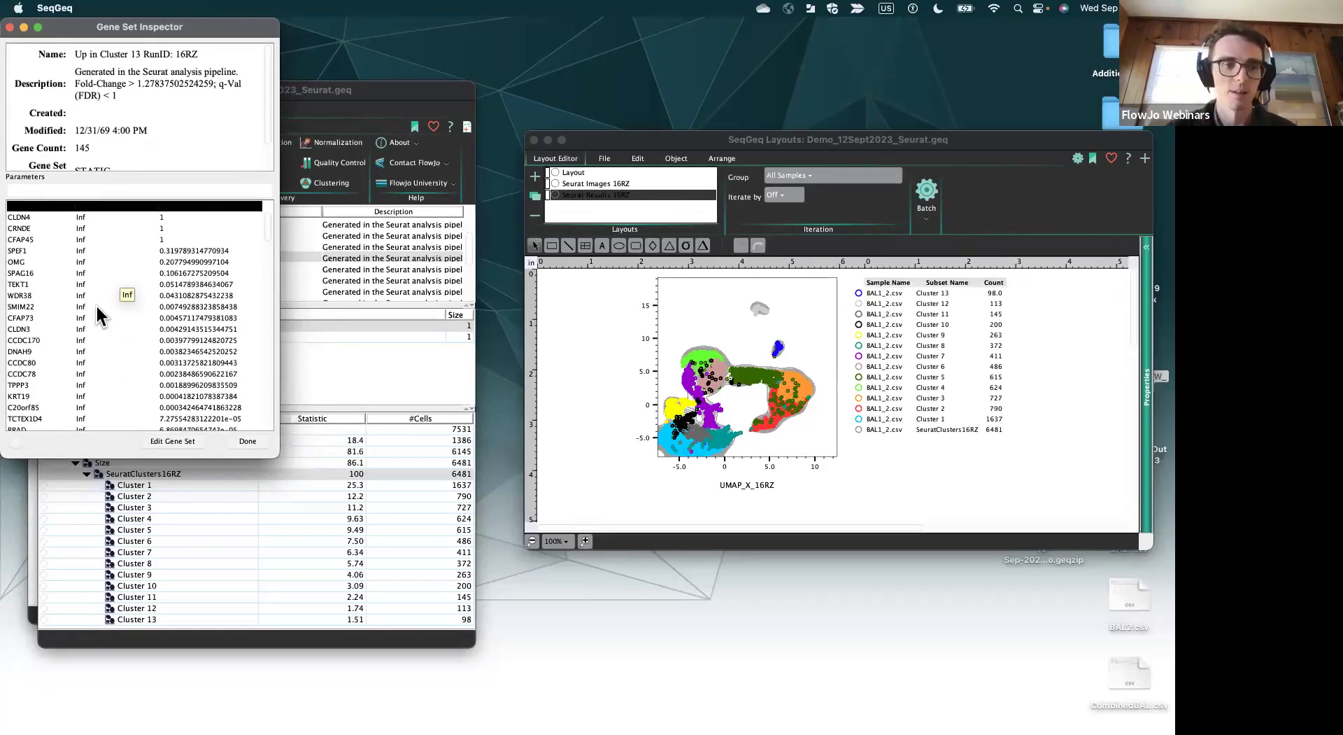
- Examine the fold changes and q-values of the Cluster 13 genes, highlighting PPIL6 and reading on below it
scroll(82, 261, "down", 15)
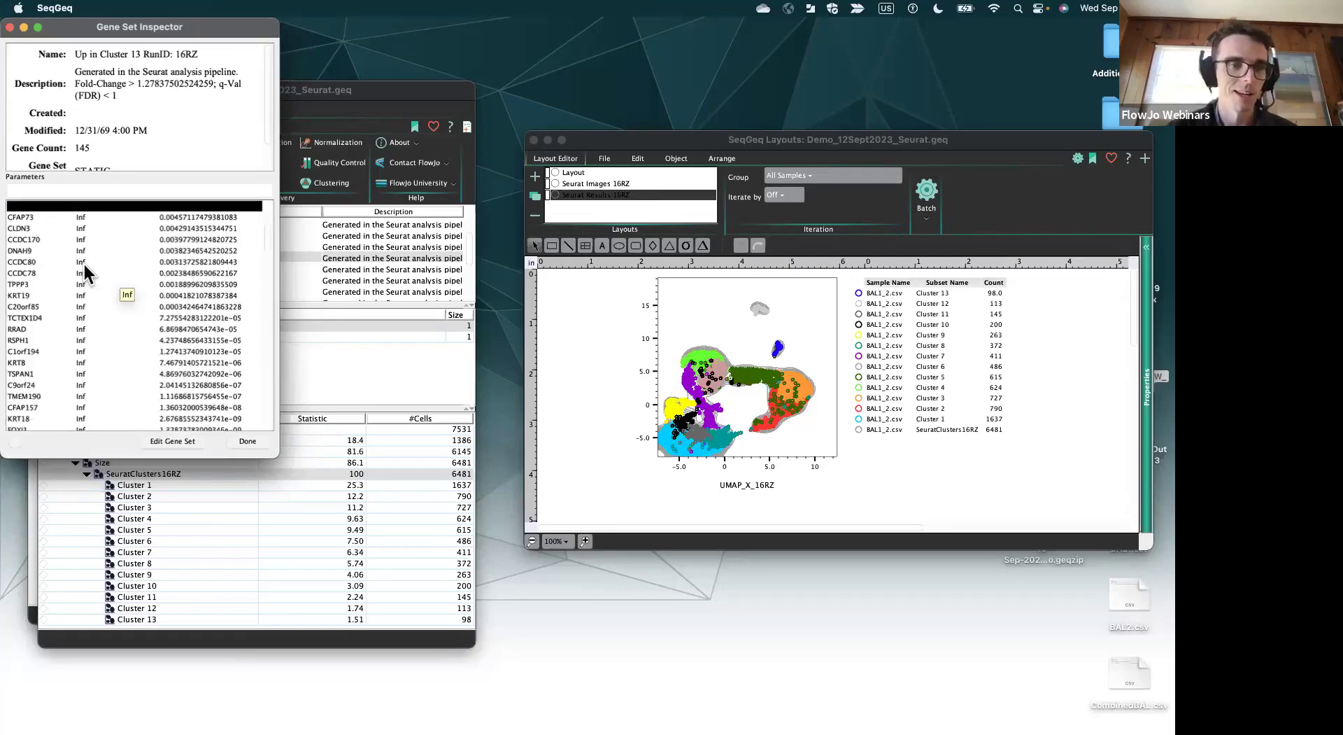
scroll(84, 264, "up", 7)
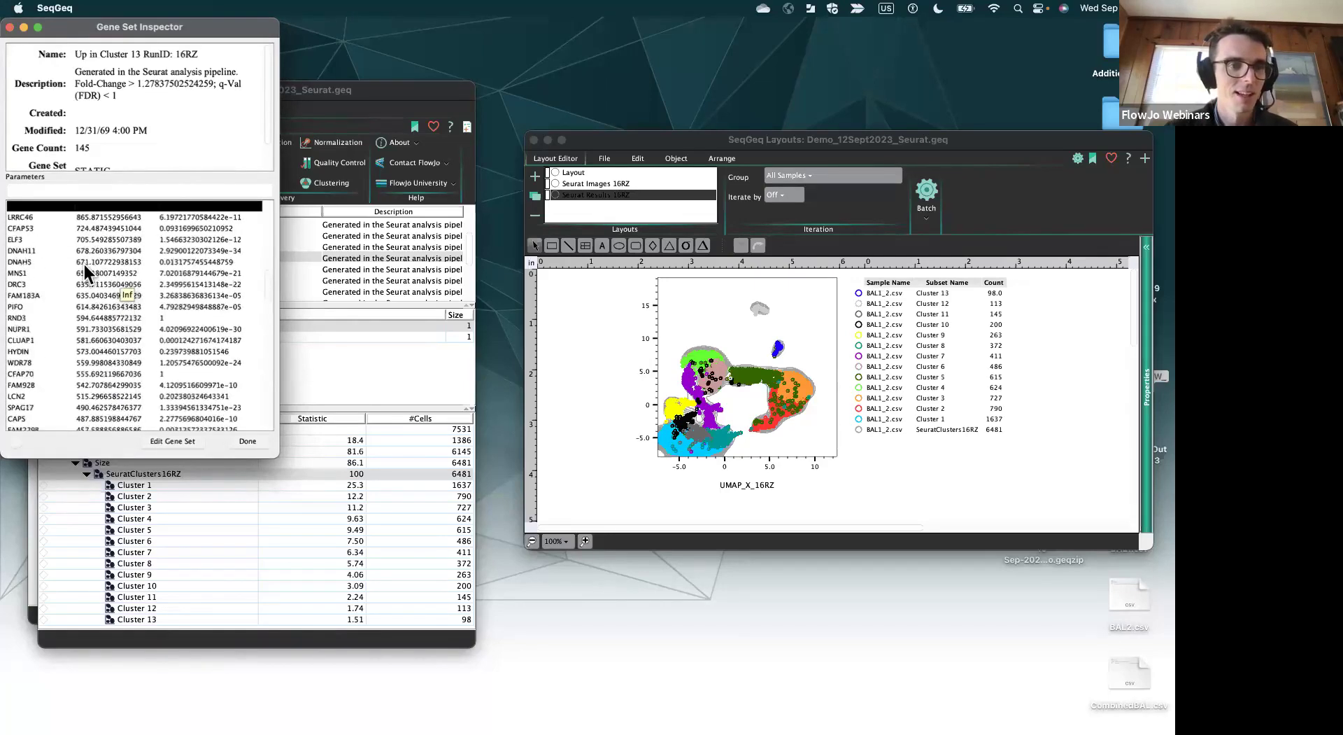
scroll(84, 265, "down", 1)
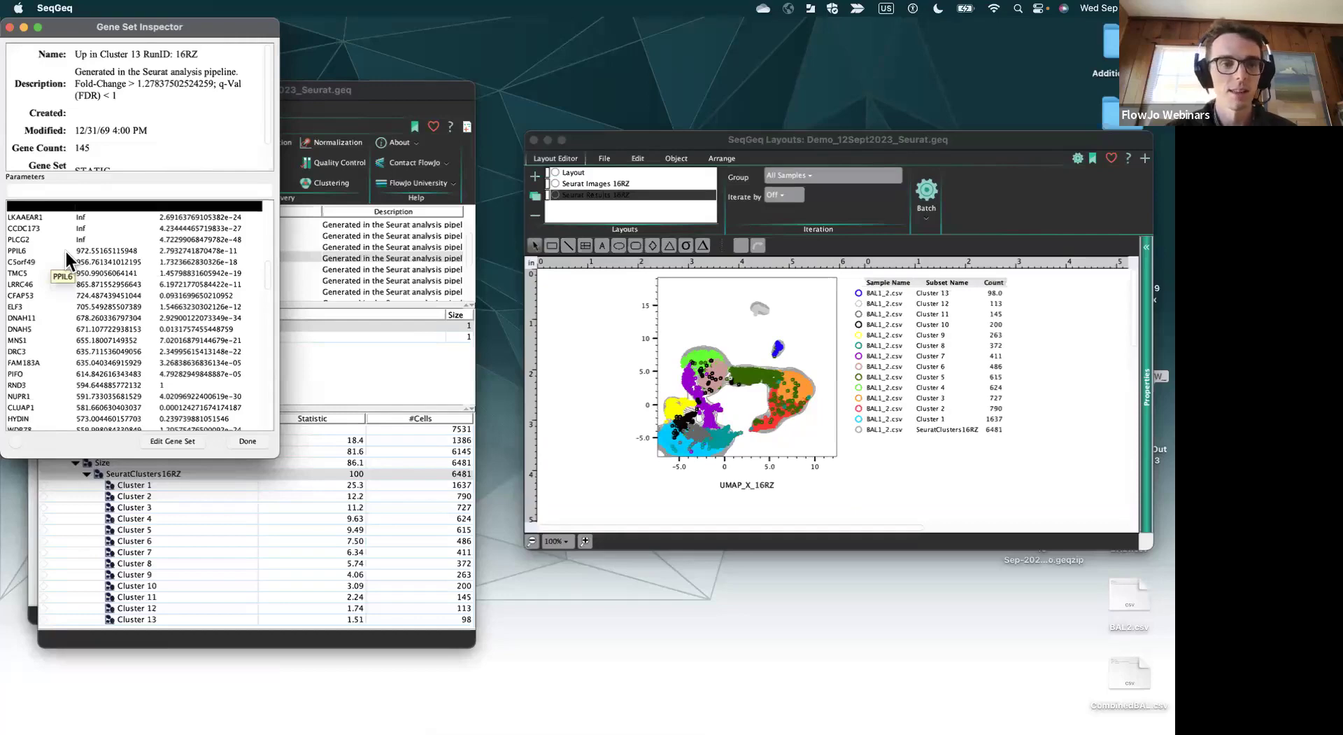
left_click(65, 249)
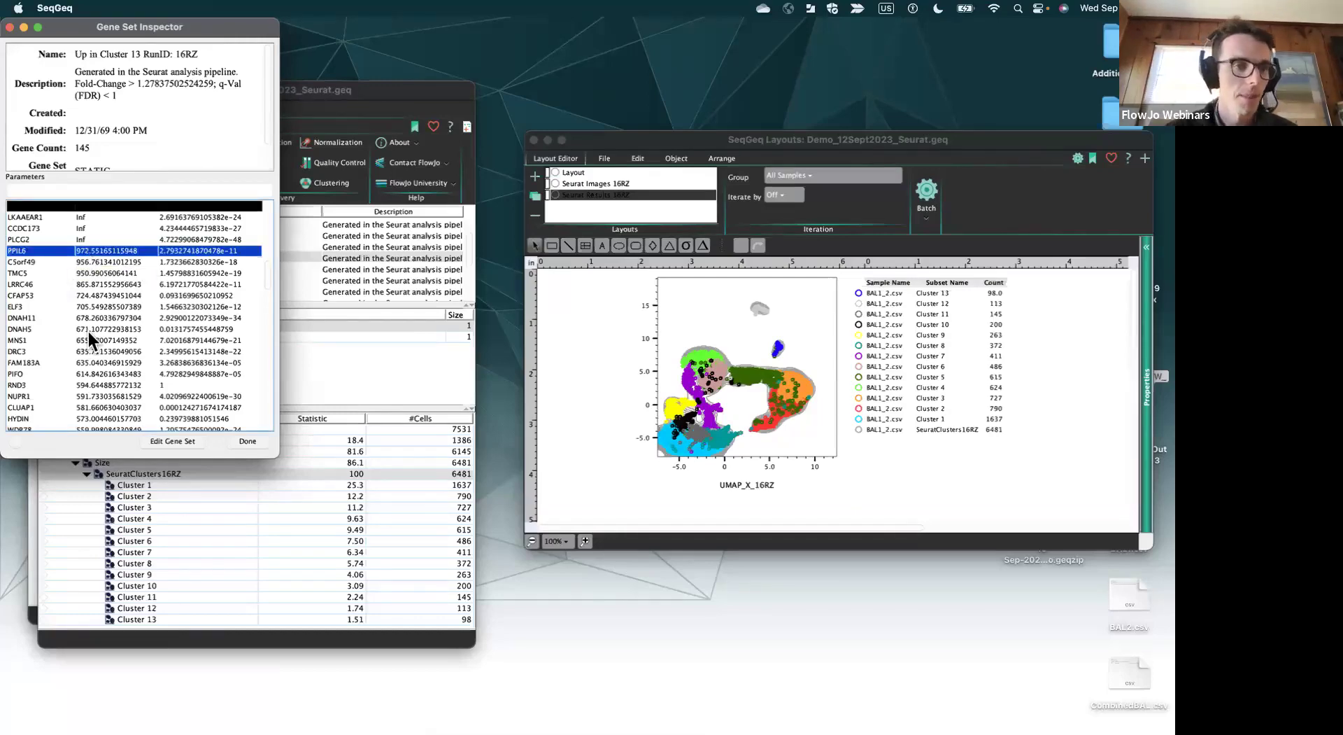
scroll(88, 332, "down", 3)
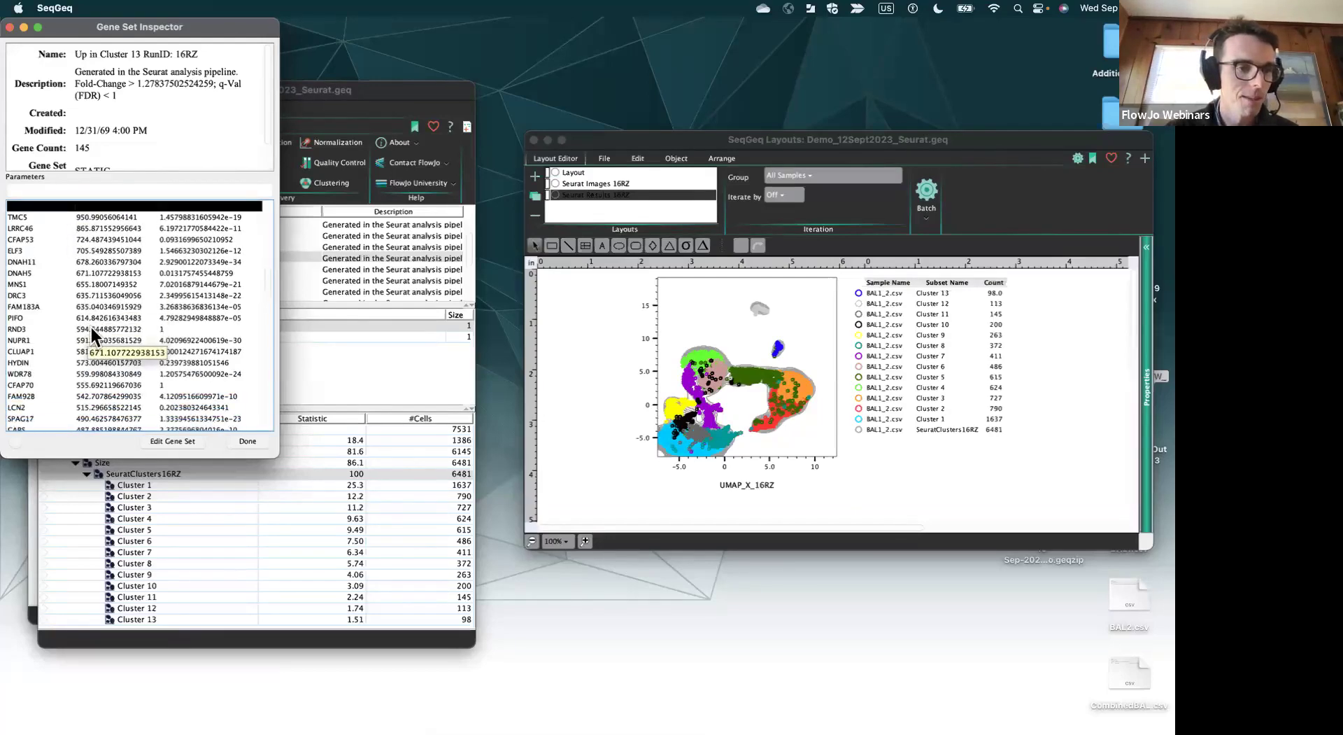
scroll(91, 327, "down", 10)
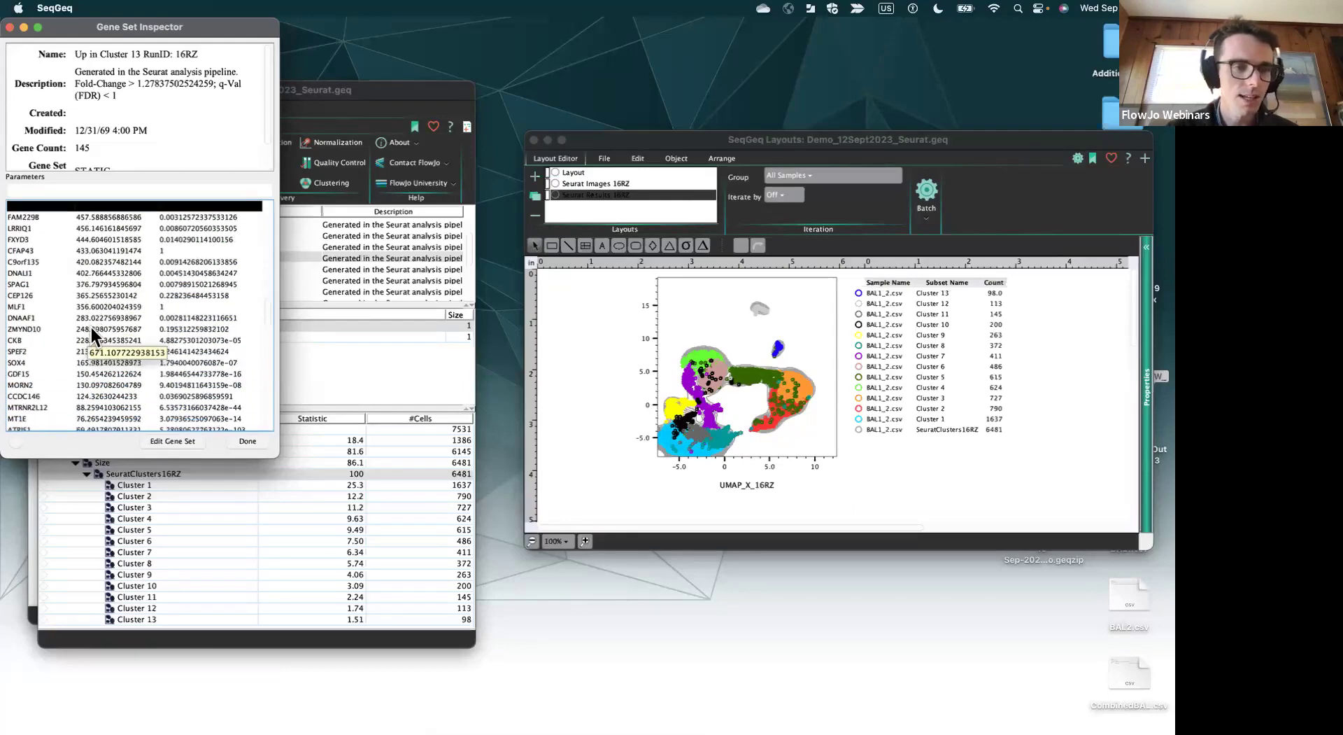
- Review the Cluster 13 gene list from the infinite fold-change genes down to the lower fold changes and close the inspector
scroll(91, 327, "up", 10)
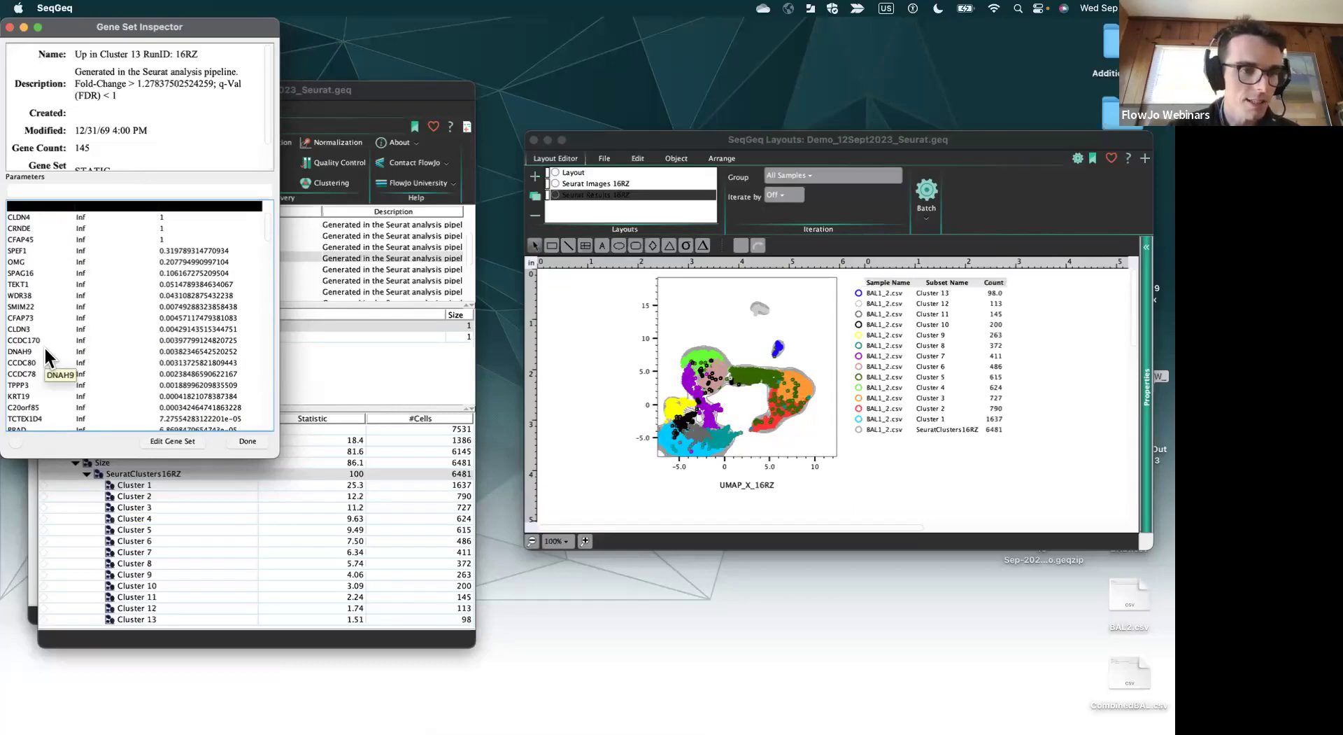
scroll(47, 357, "down", 3)
scroll(47, 357, "down", 2)
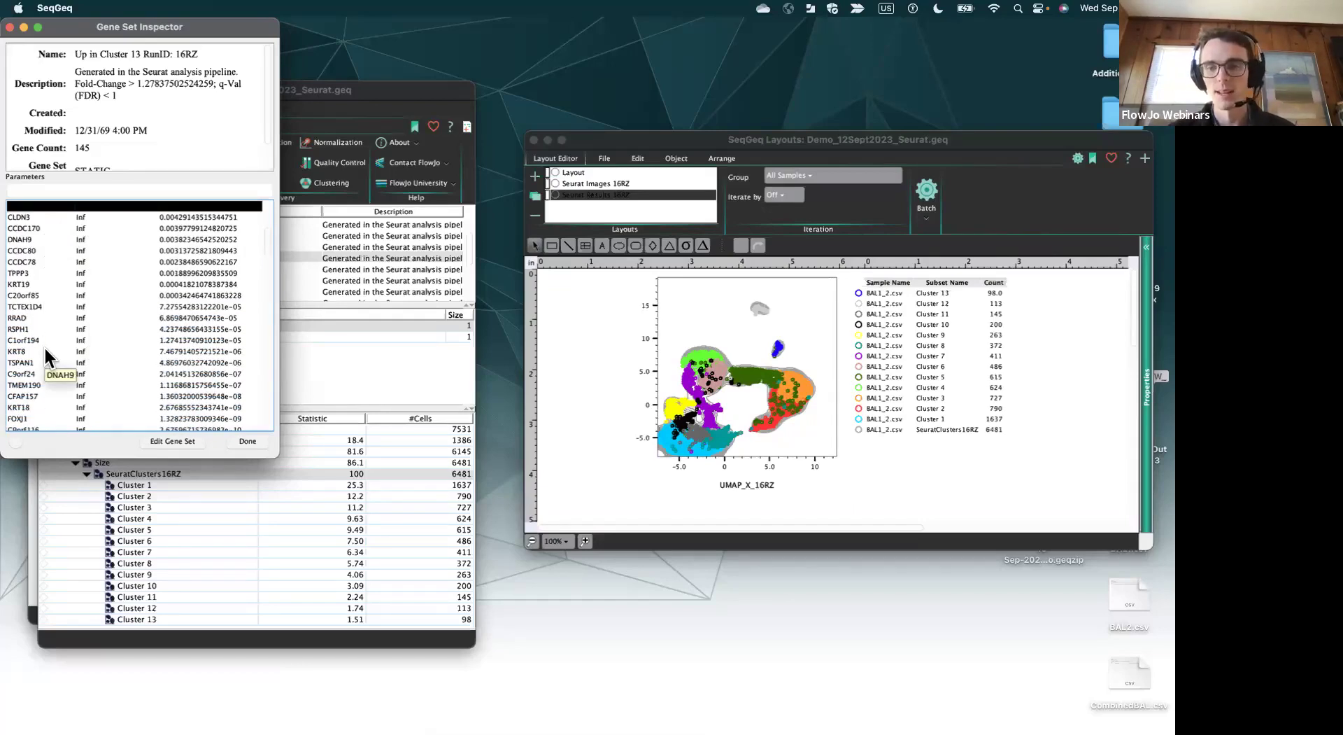
scroll(48, 357, "up", 5)
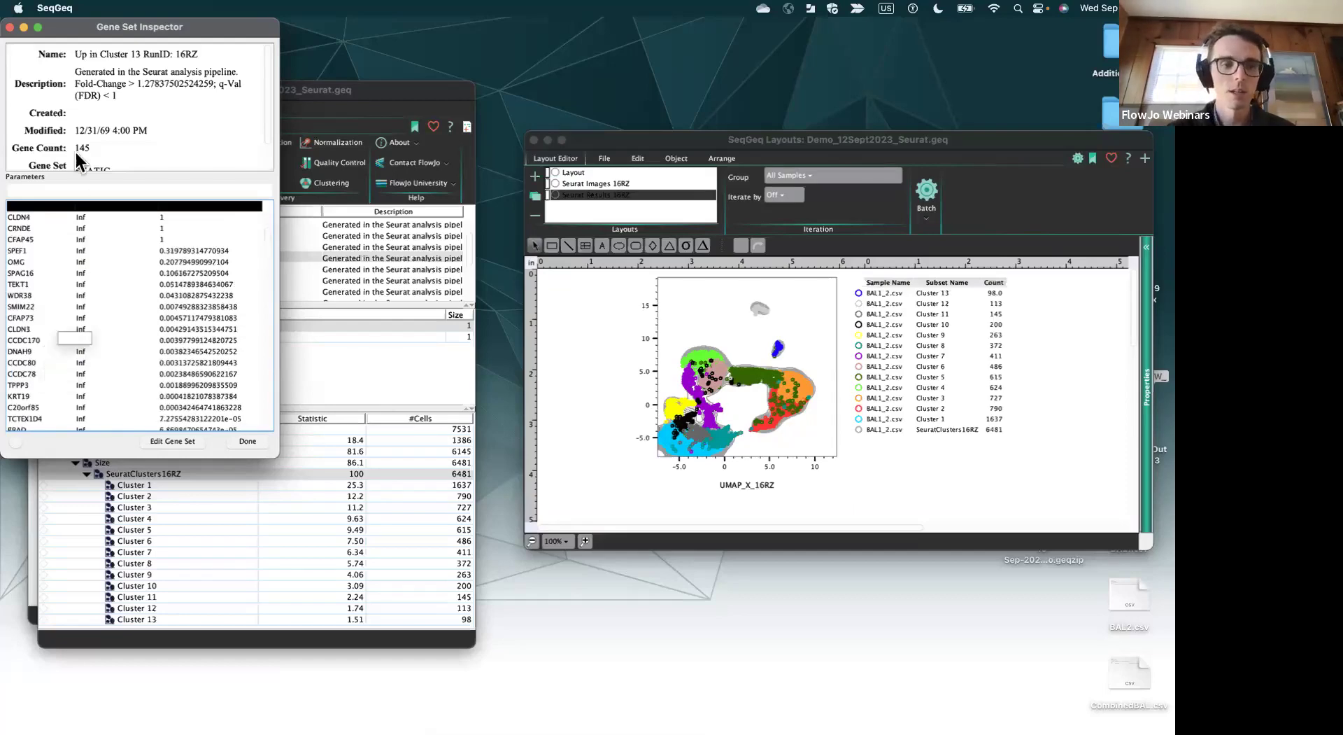
scroll(77, 401, "down", 4)
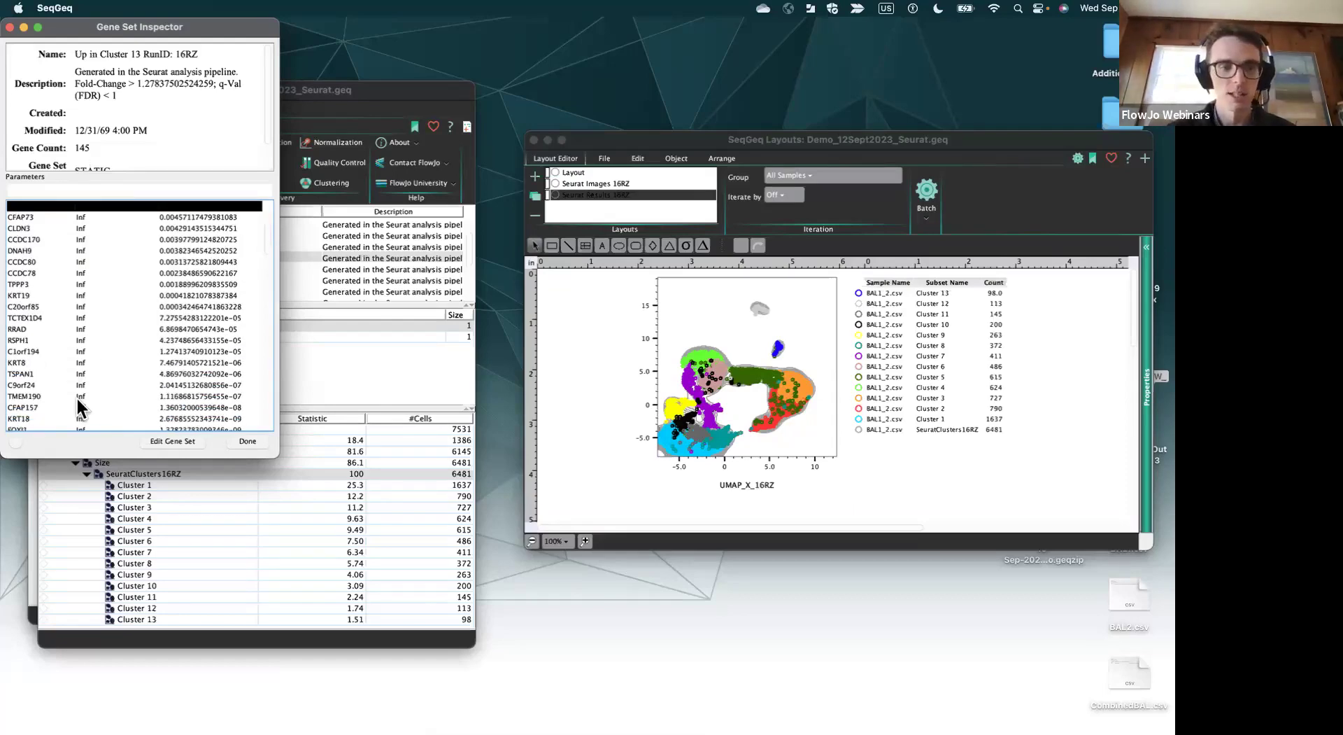
scroll(77, 399, "down", 4)
left_click(77, 399)
scroll(77, 399, "down", 1)
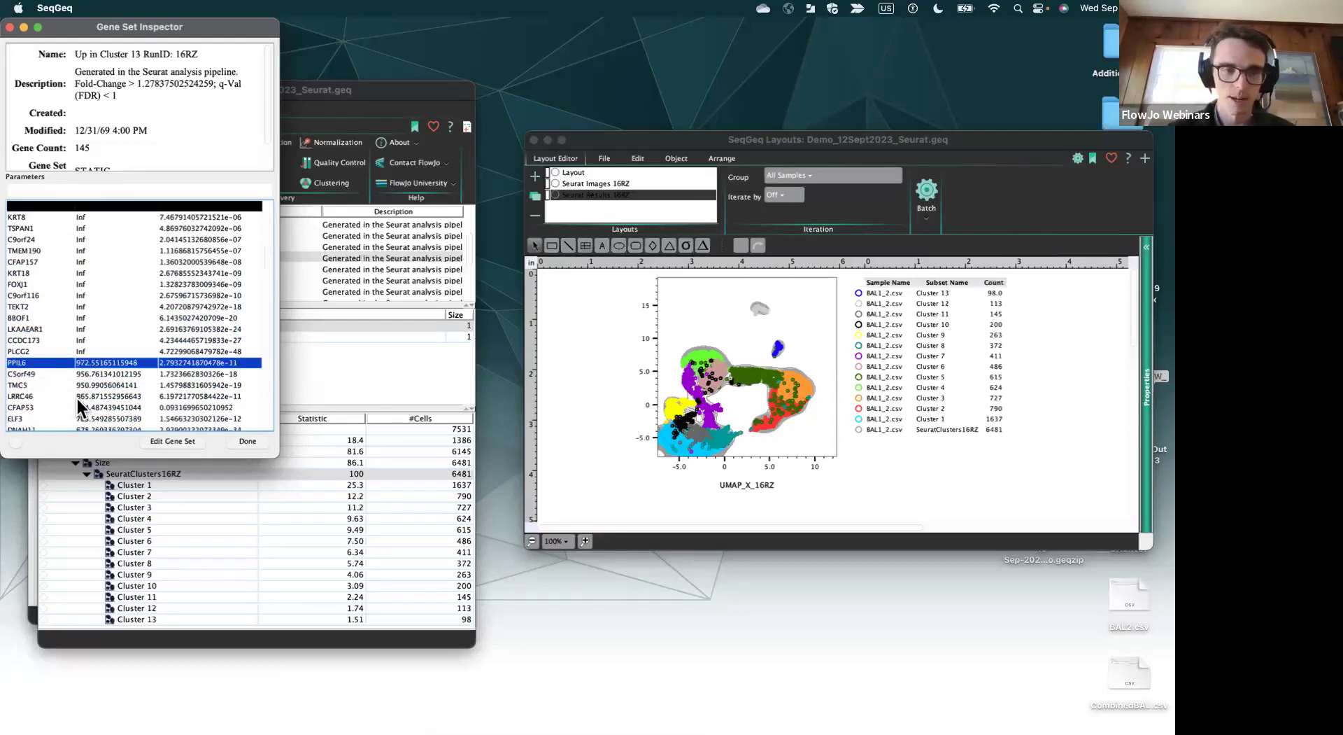
scroll(77, 398, "down", 1)
scroll(77, 396, "down", 4)
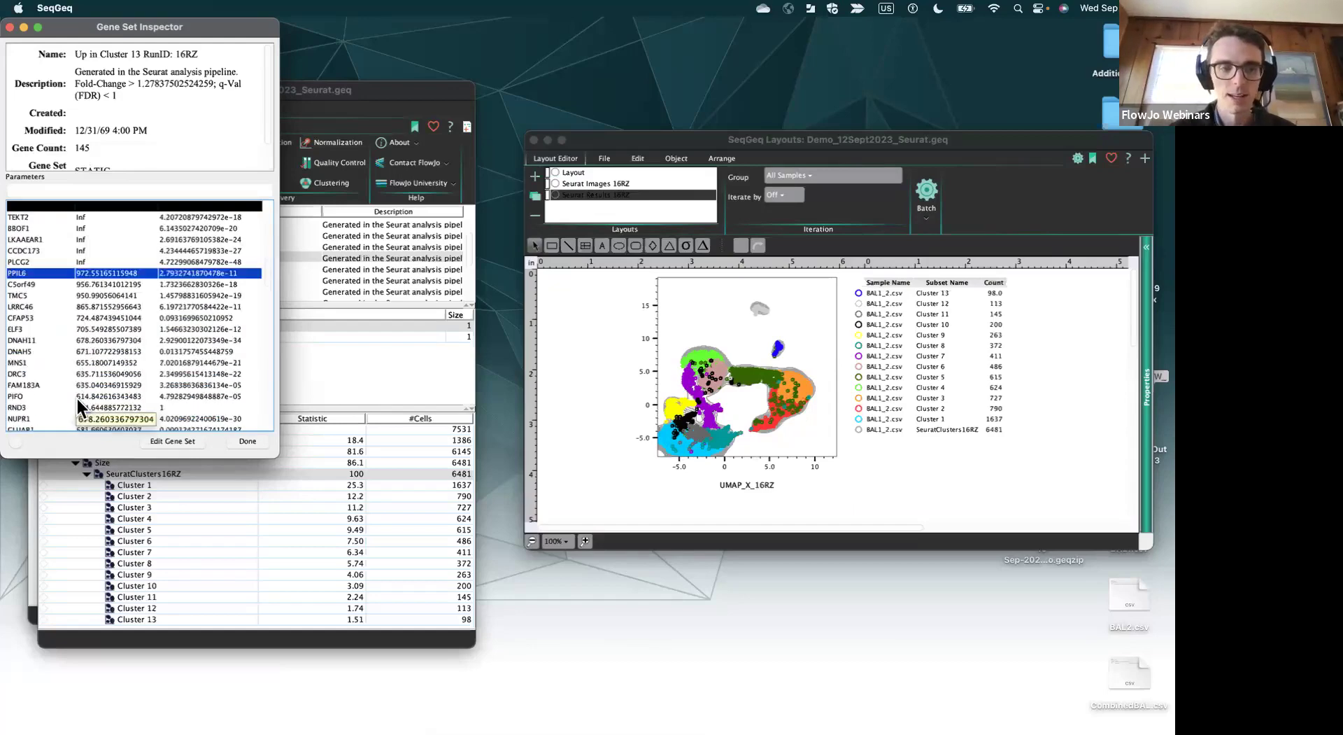
scroll(77, 396, "down", 10)
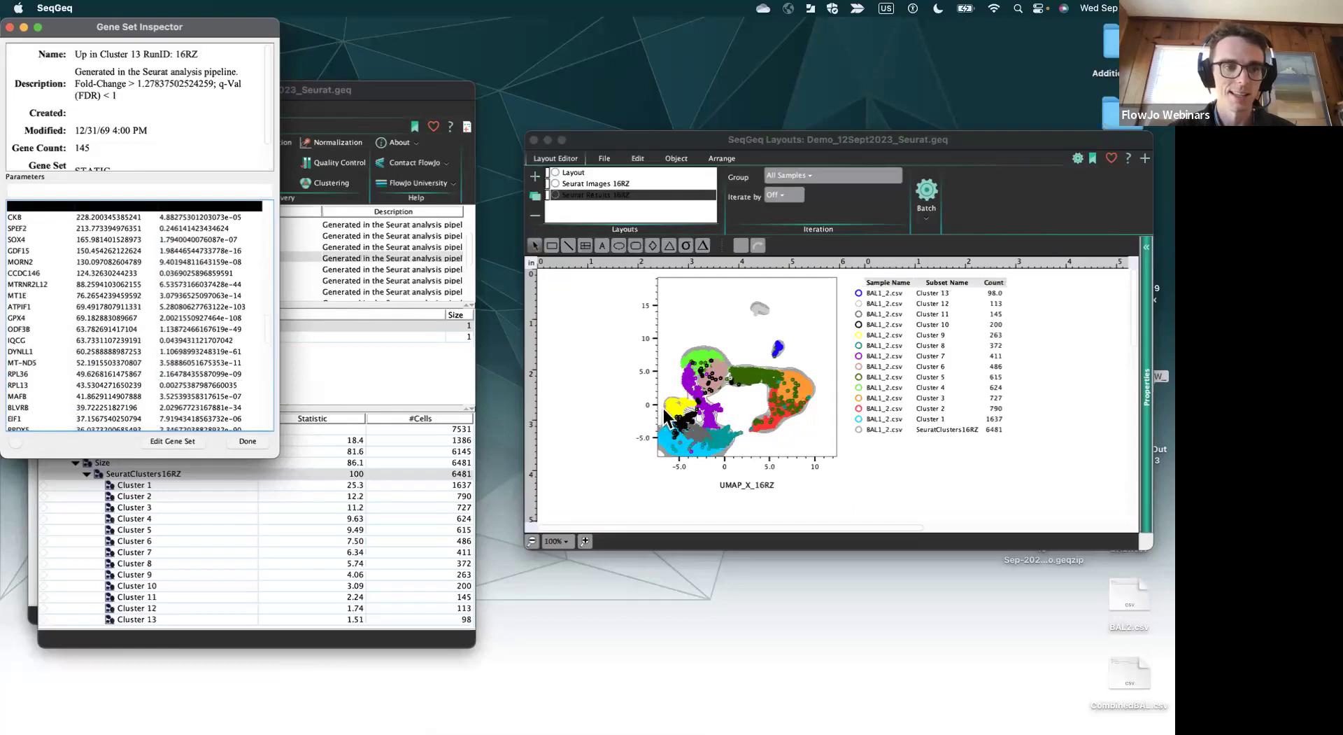
left_click(254, 442)
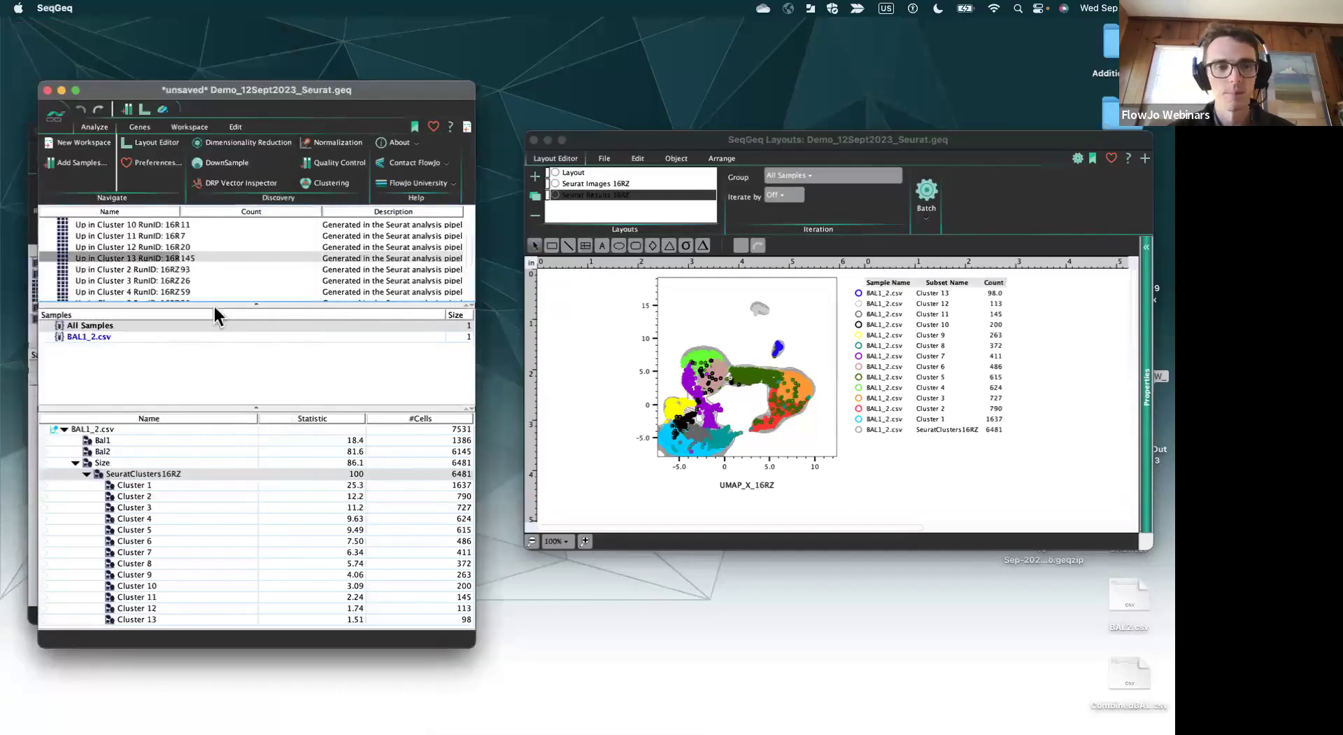
- Inspect the Up in Cluster 12 gene set sorted by descending fold change, highlight SCGB1A1, then close it and collapse the up-regulated sets
double_click(132, 247)
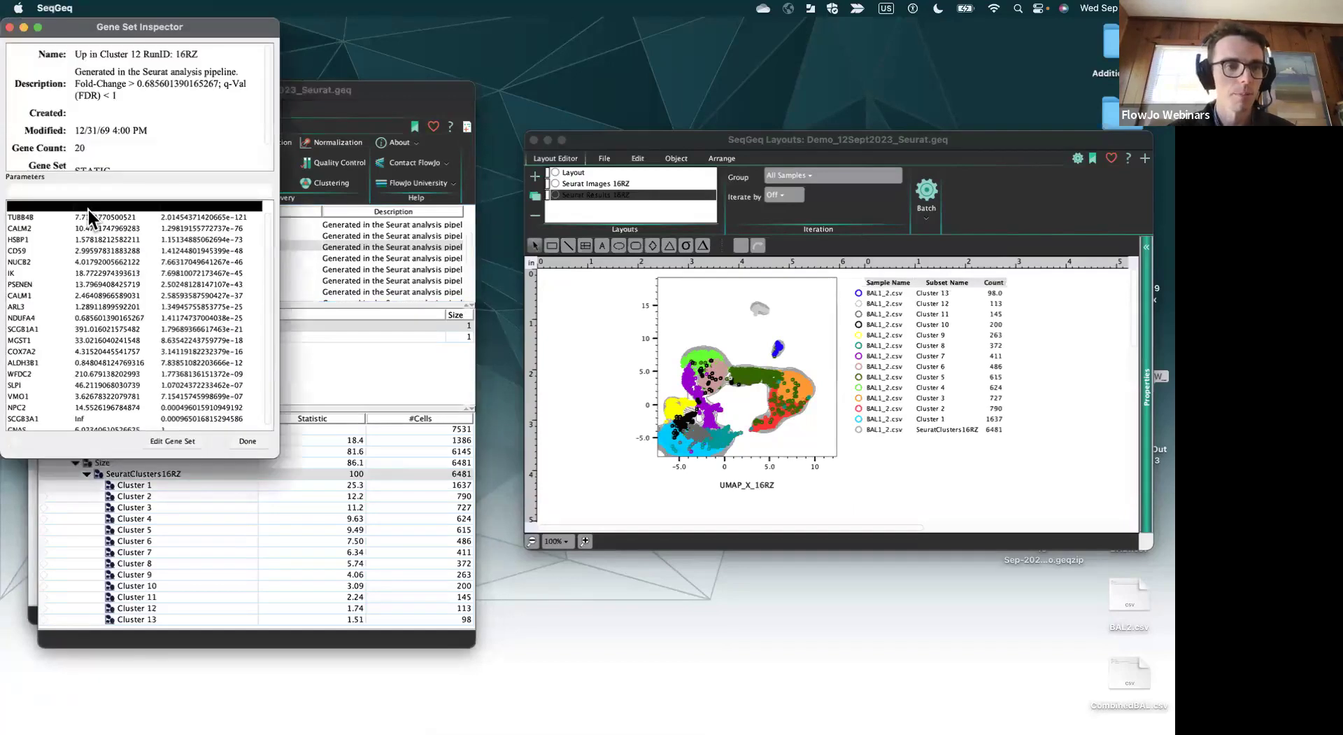
left_click(88, 210)
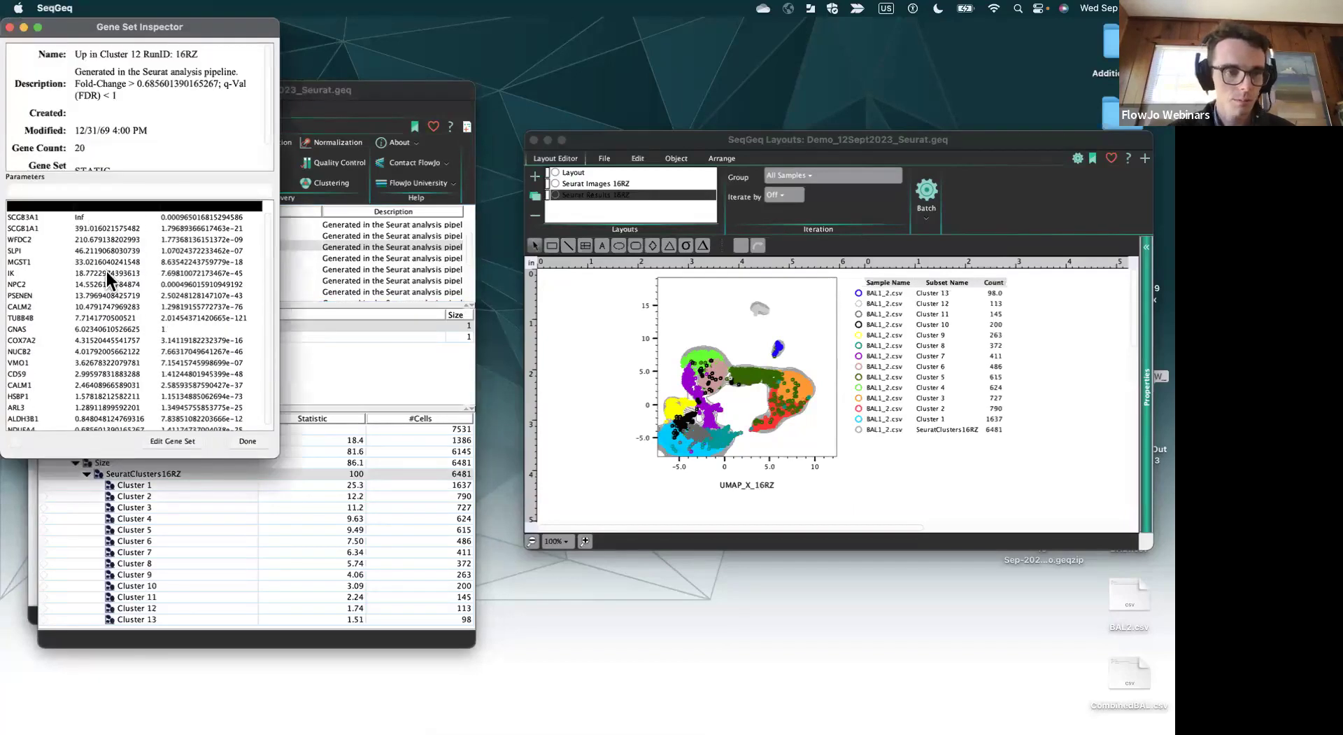
left_click(60, 230)
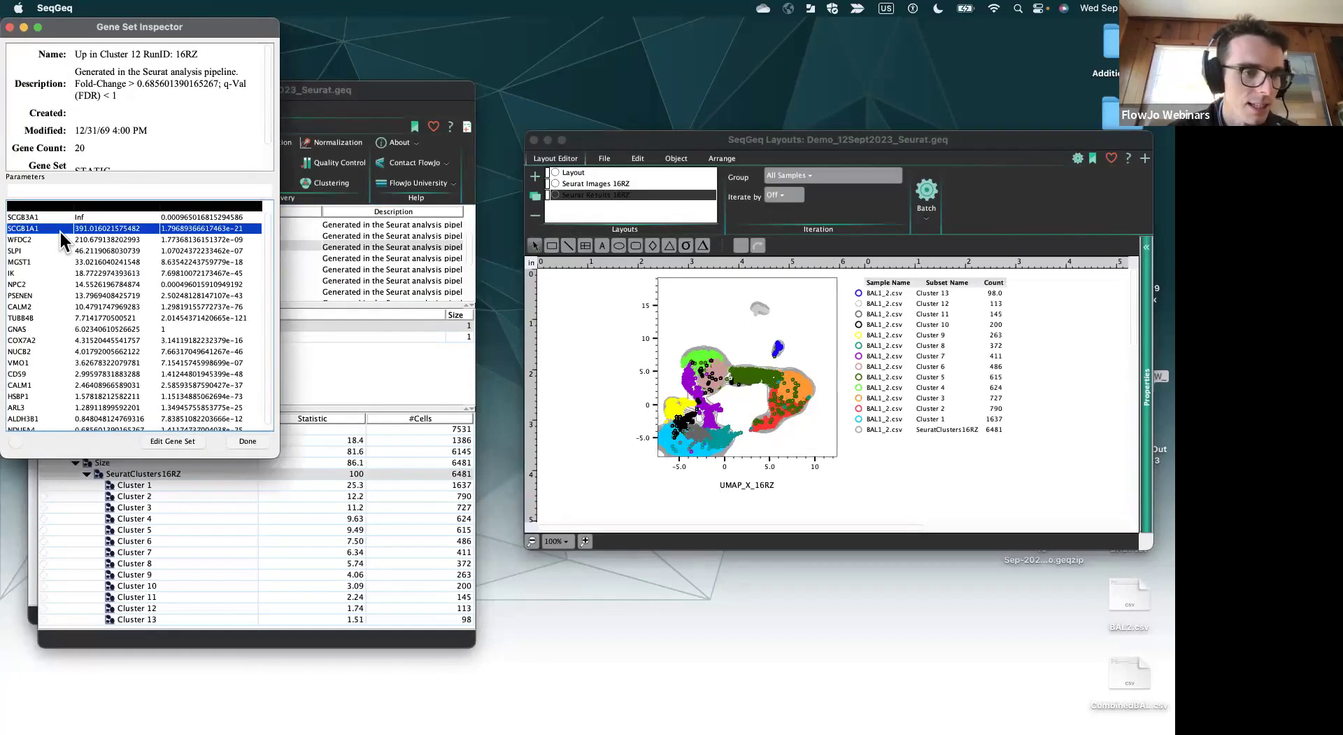
left_click(247, 441)
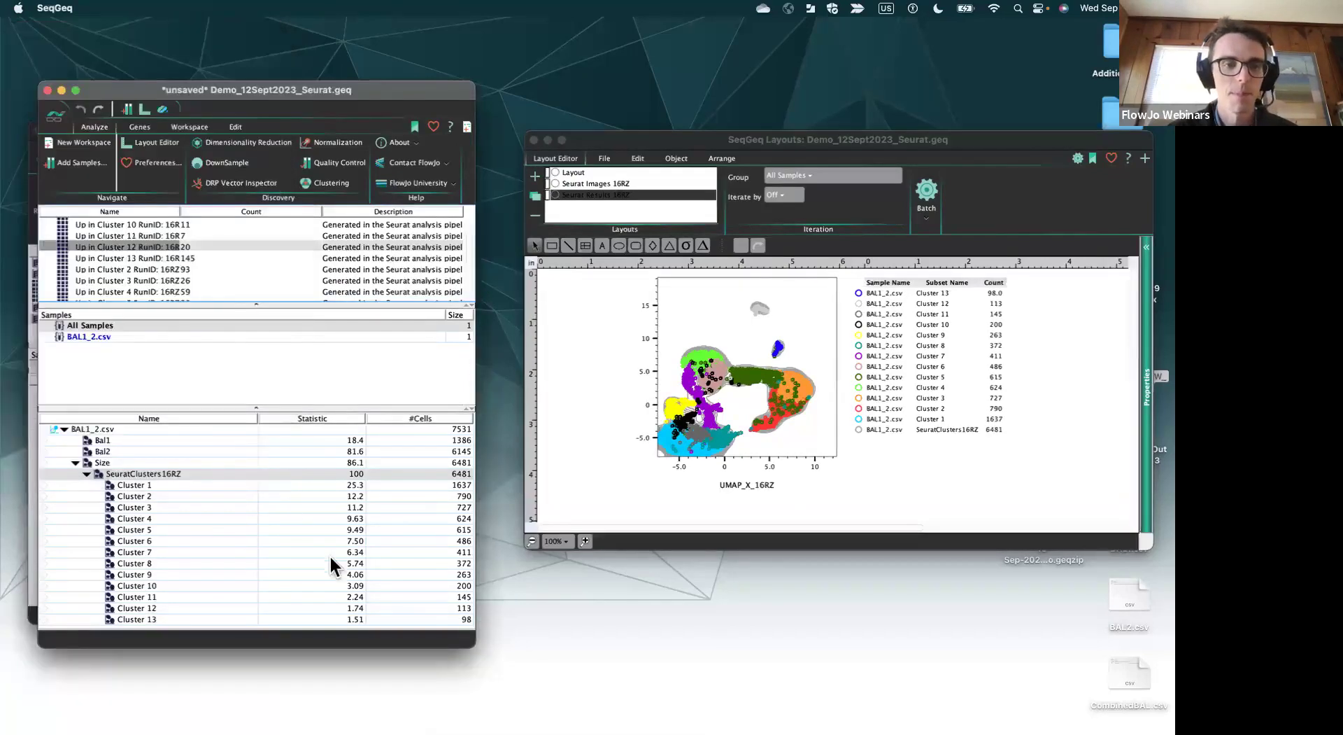
scroll(143, 252, "up", 2)
left_click(45, 236)
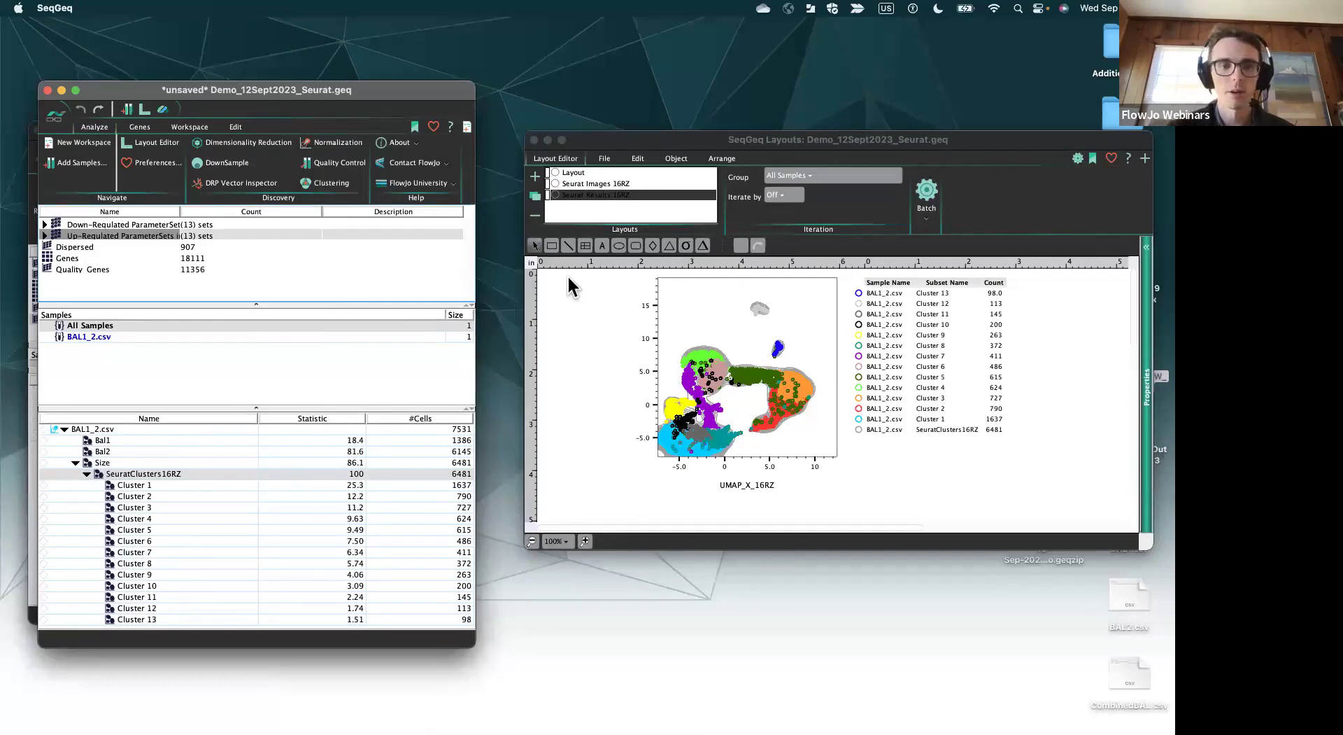
- Show the Seurat Images 16RZ layout and make its window taller to display more of the cluster heatmap
left_click(600, 179)
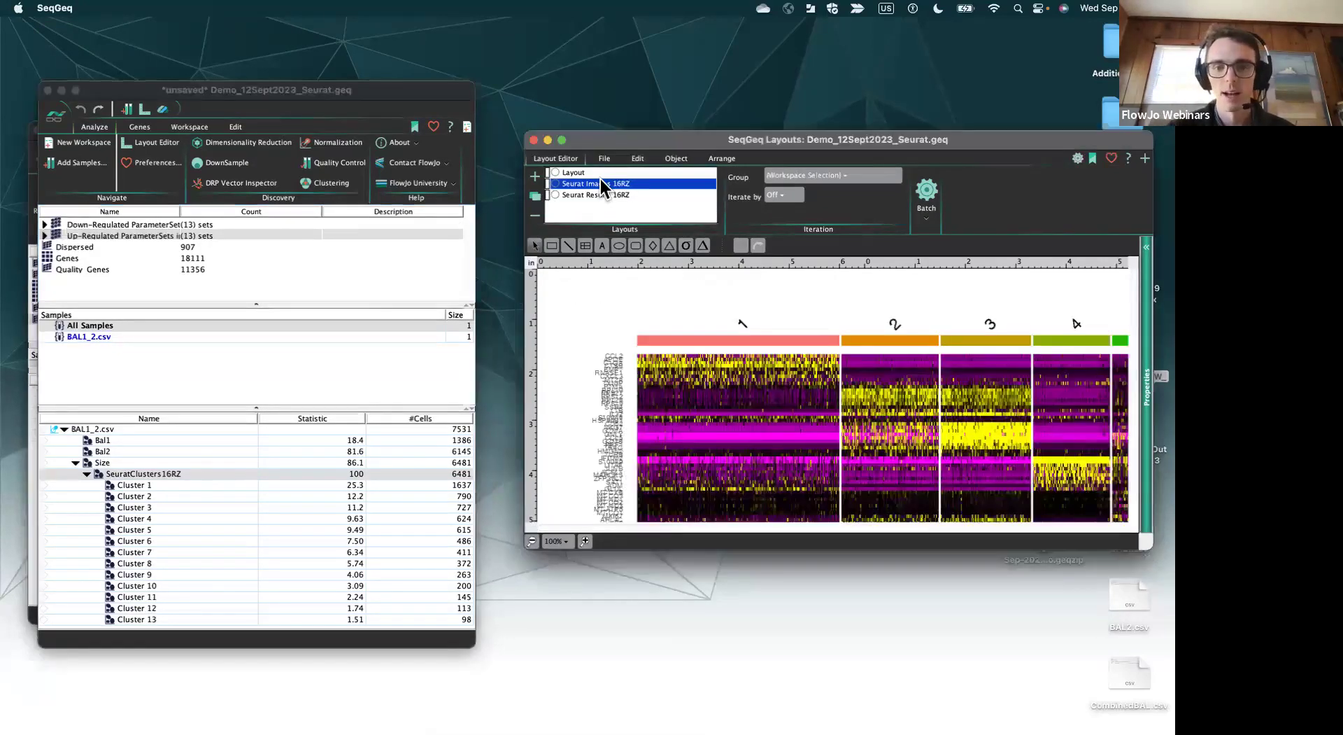
left_click_drag(615, 549, 626, 724)
scroll(774, 456, "right", 3)
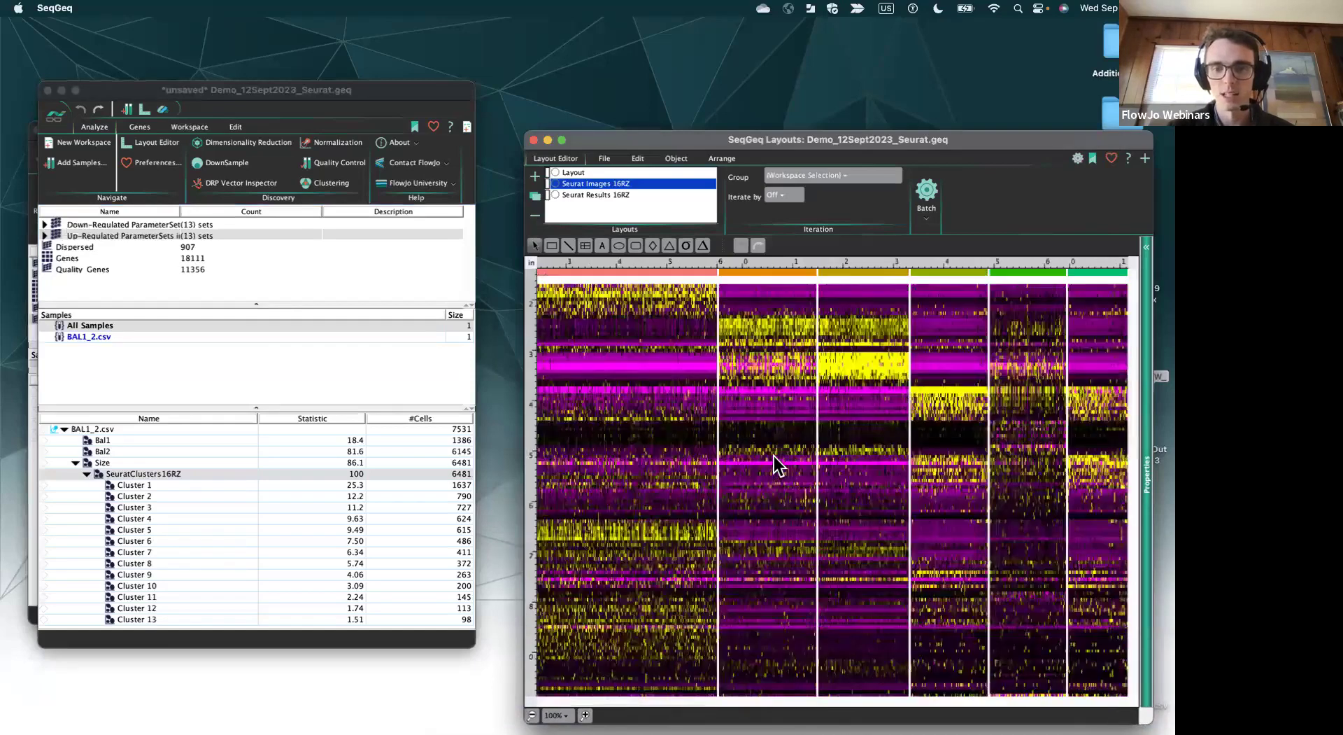
scroll(559, 364, "left", 3)
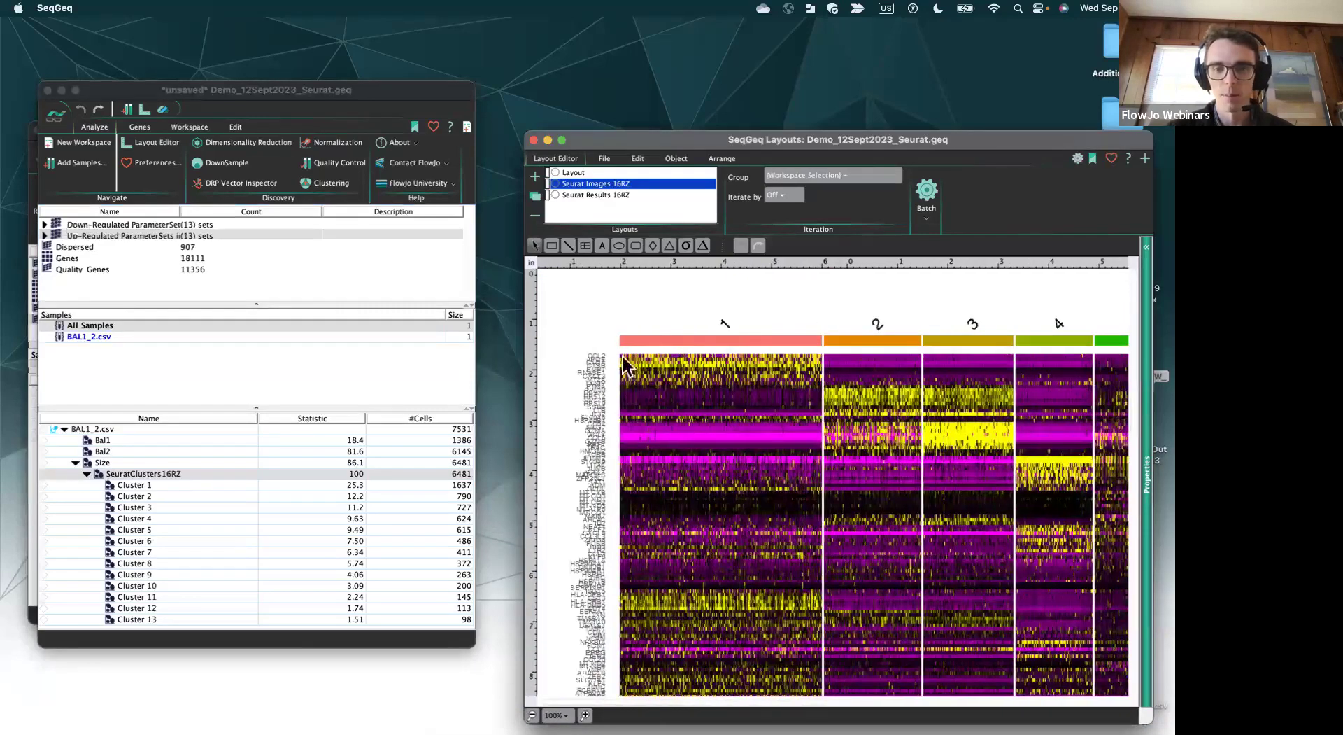
- Examine the expression heatmap across clusters 1 to 13, its expression legend, and the neighbouring RNA count violin plots
scroll(616, 340, "right", 3)
scroll(616, 340, "down", 1)
scroll(644, 343, "right", 1)
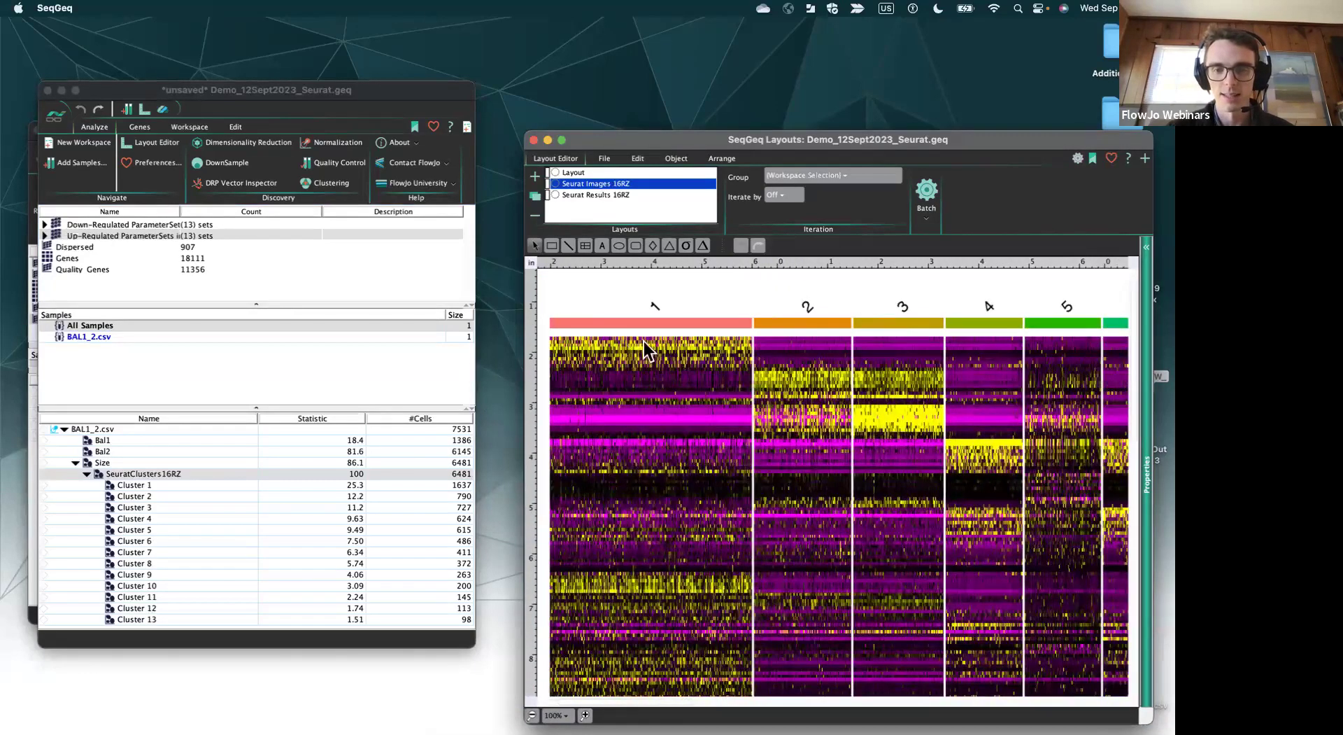
scroll(833, 413, "right", 7)
scroll(832, 413, "down", 2)
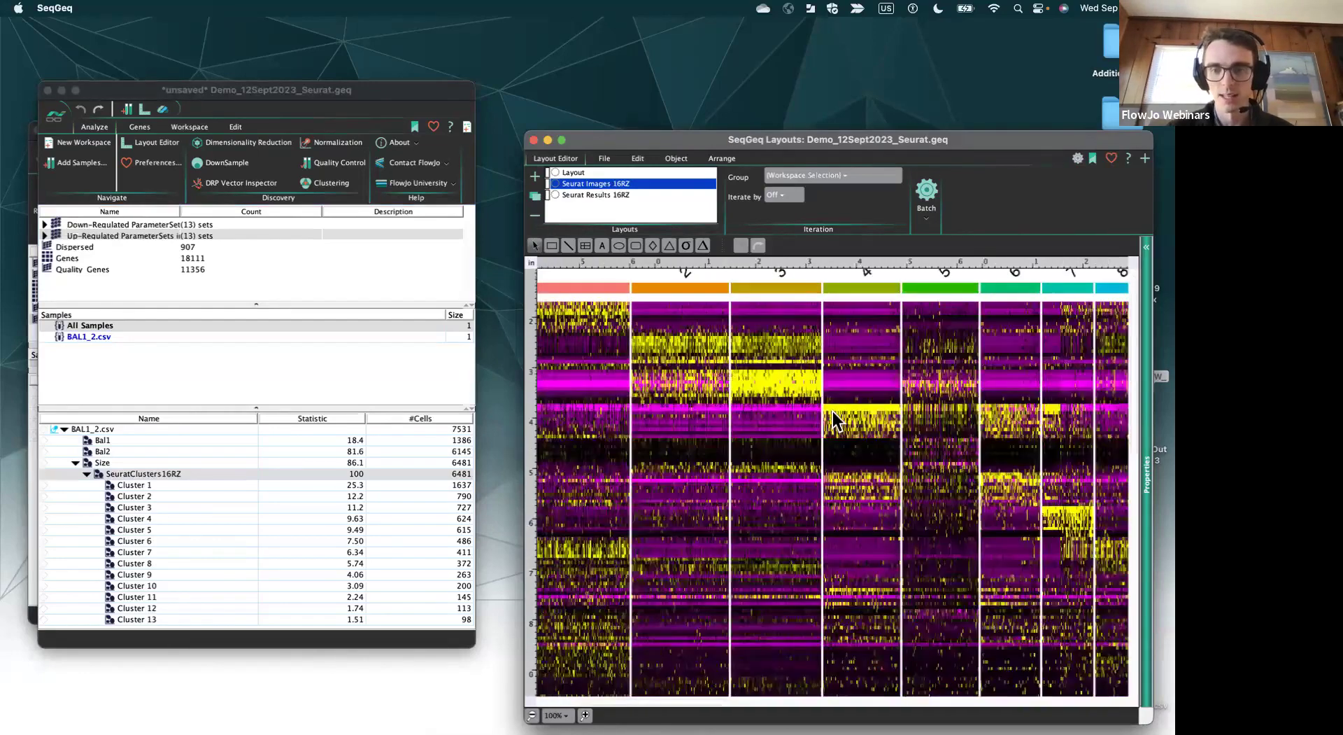
scroll(833, 413, "right", 10)
scroll(992, 545, "down", 4)
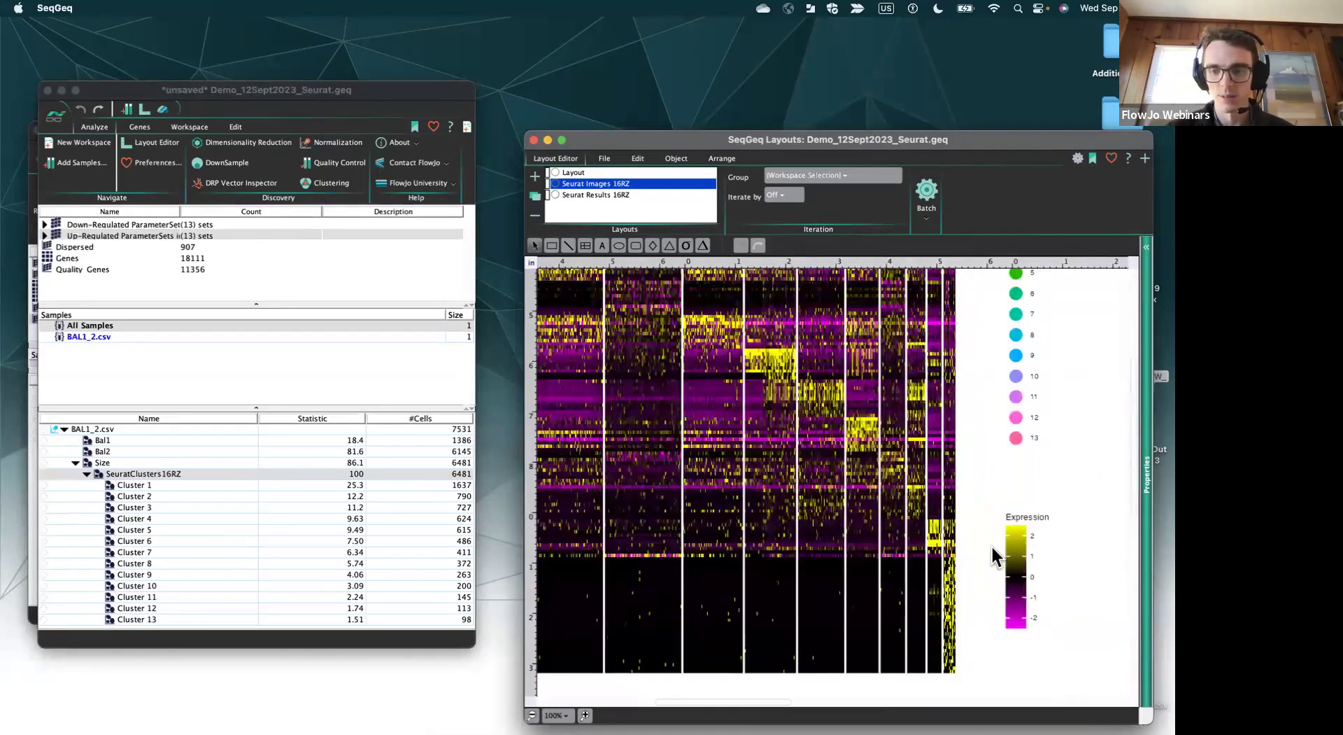
scroll(992, 544, "up", 5)
scroll(791, 487, "left", 3)
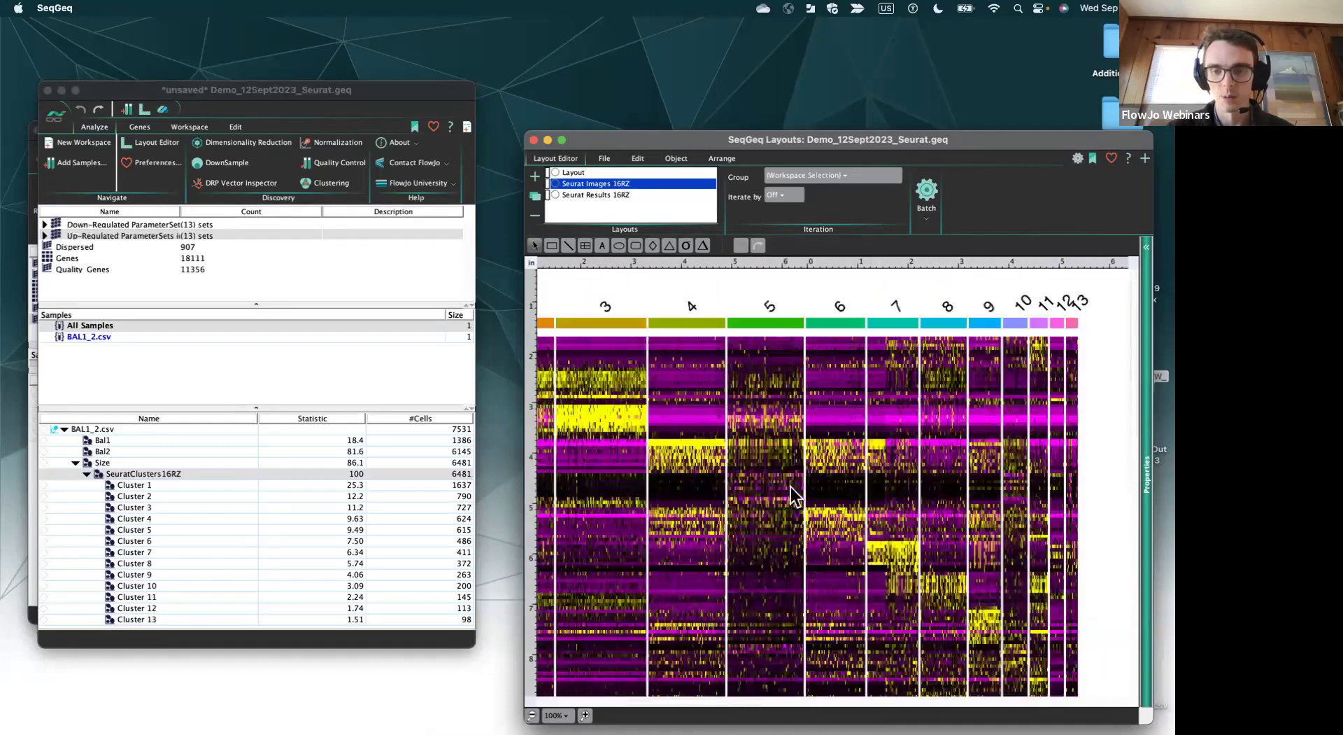
scroll(926, 578, "right", 15)
scroll(928, 580, "down", 2)
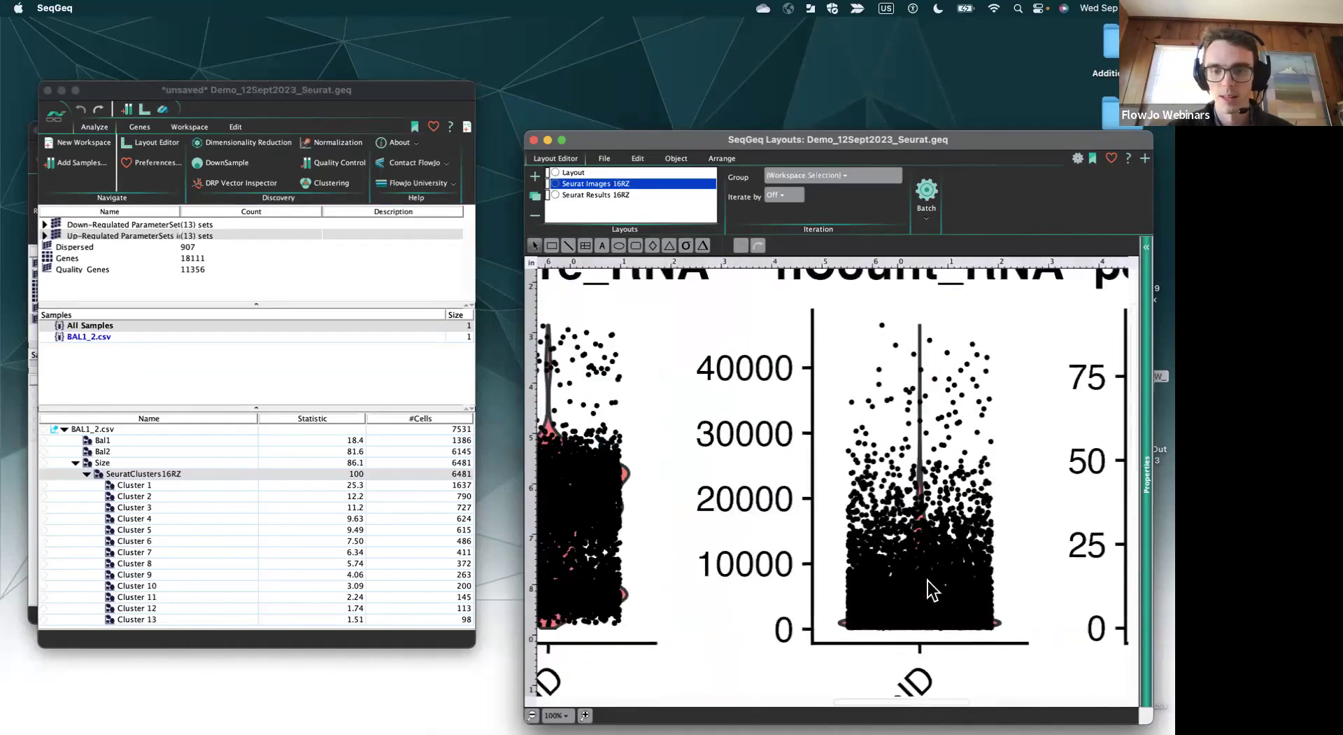
- Move the layout window higher on the desktop and reduce its zoom to 75% with the cluster heatmap in view
left_click_drag(799, 137, 717, 31)
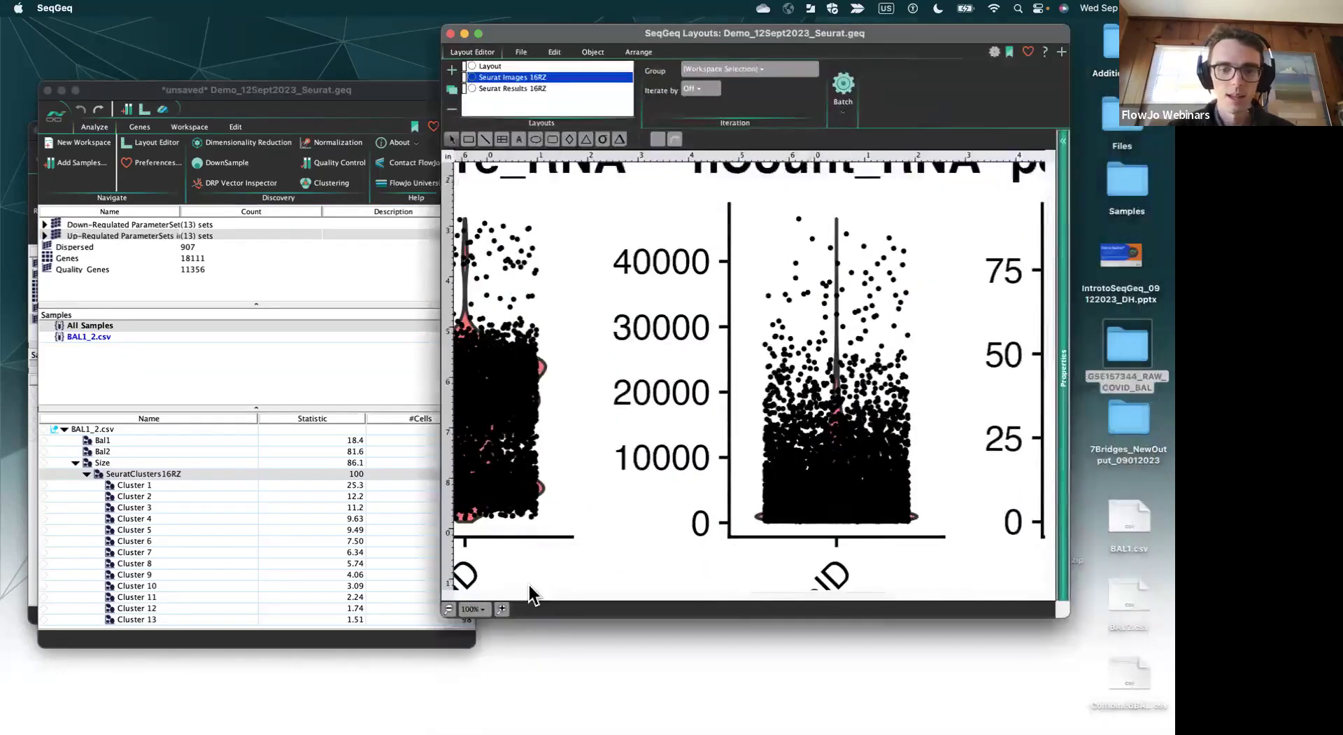
left_click(449, 608)
scroll(585, 505, "up", 1)
scroll(585, 505, "left", 15)
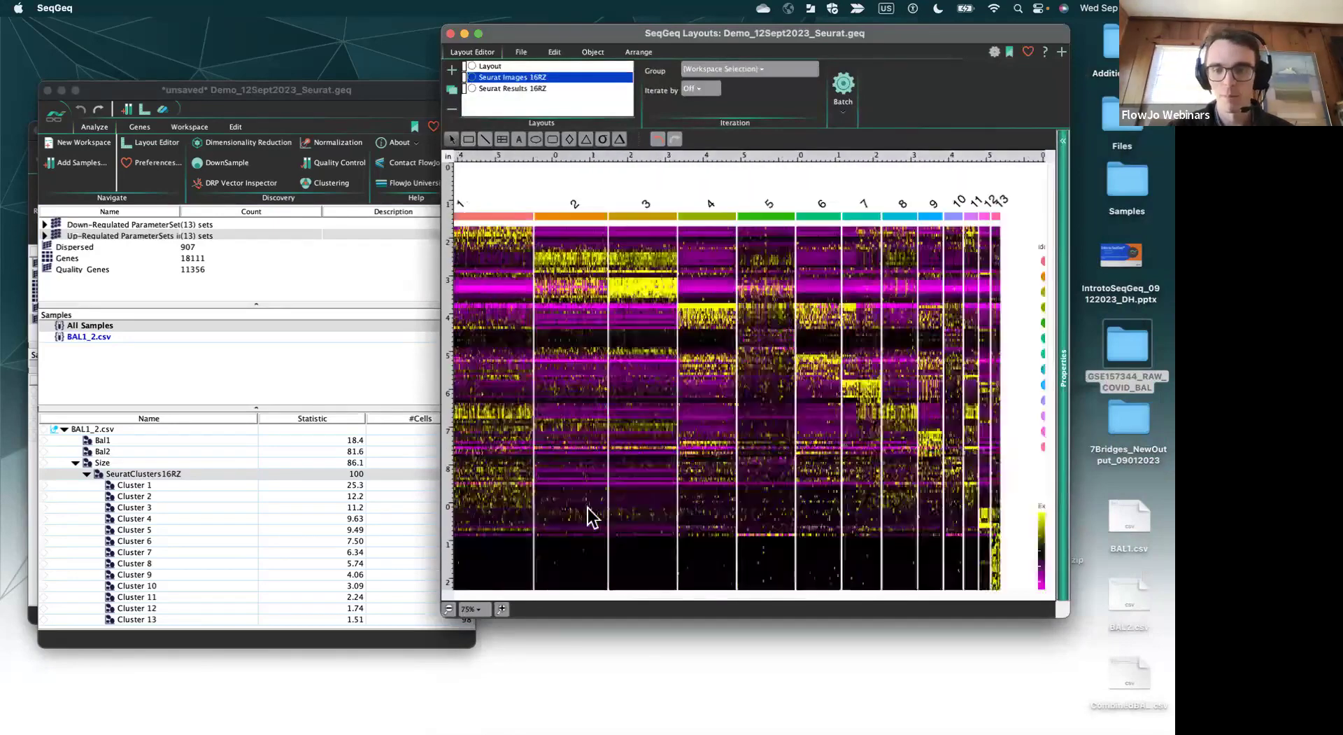
- Examine the cluster heatmap from cluster 1 to 13 with its identity and expression legends, and close the layout window
scroll(682, 415, "right", 5)
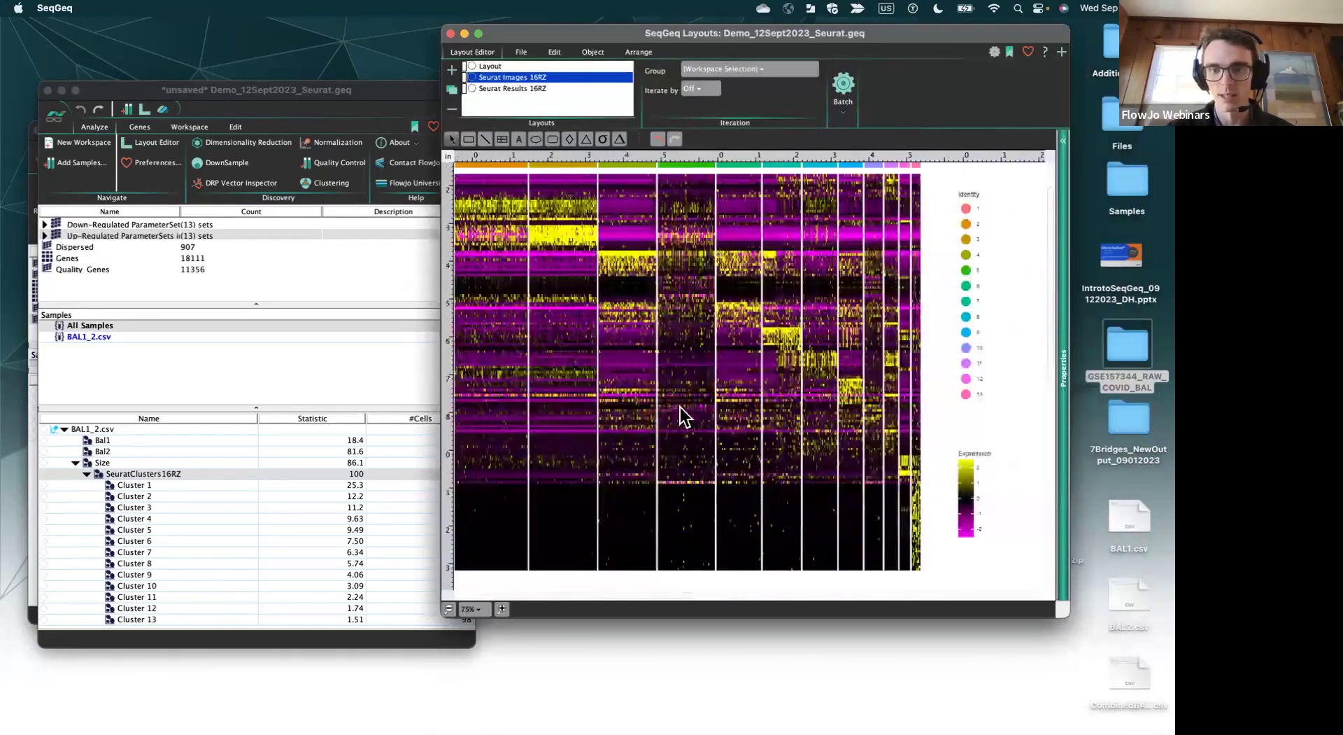
scroll(680, 407, "up", 1)
scroll(680, 407, "left", 6)
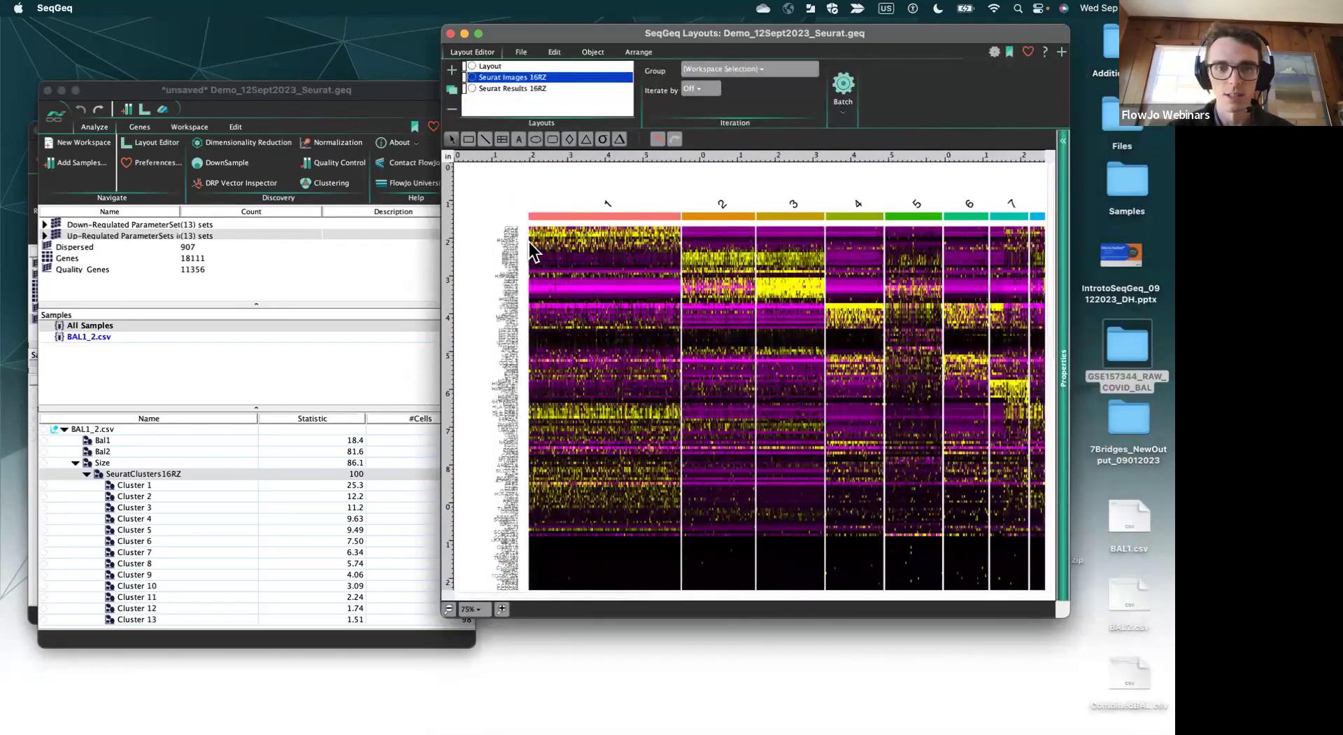
scroll(613, 274, "right", 2)
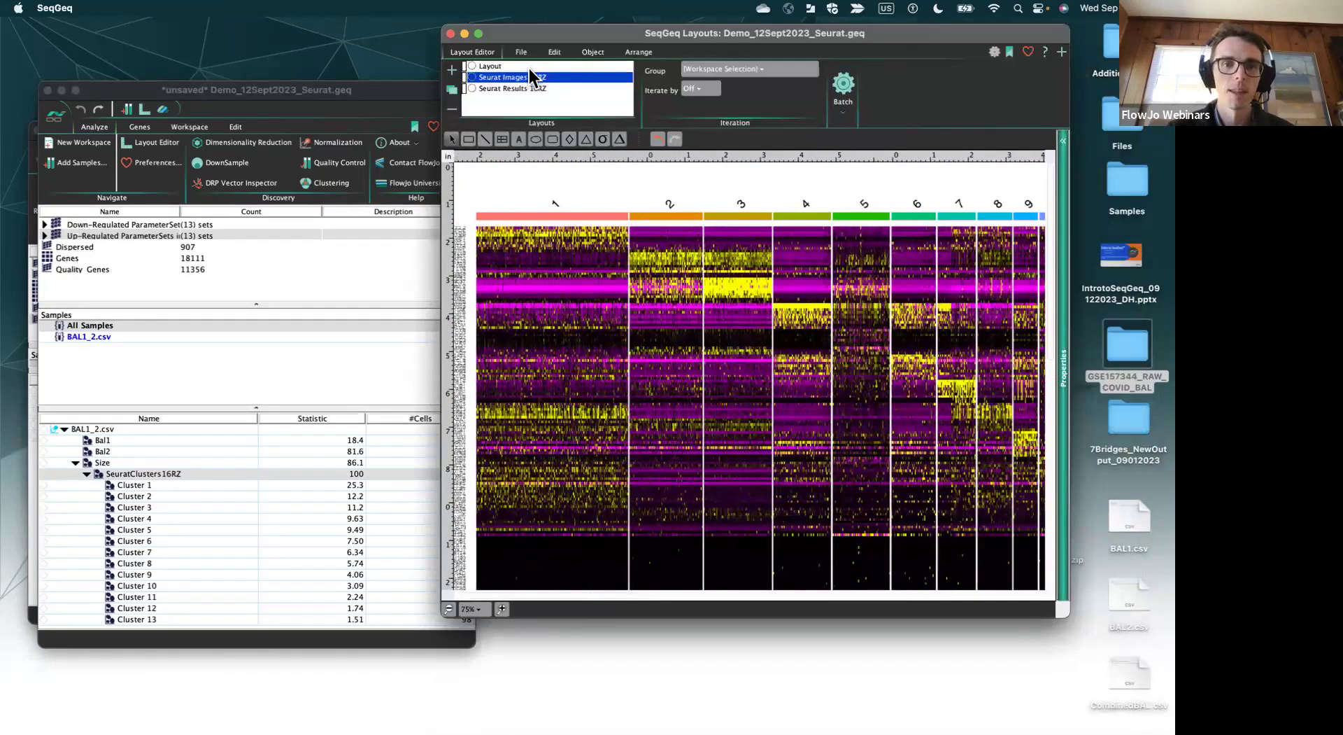
left_click(452, 35)
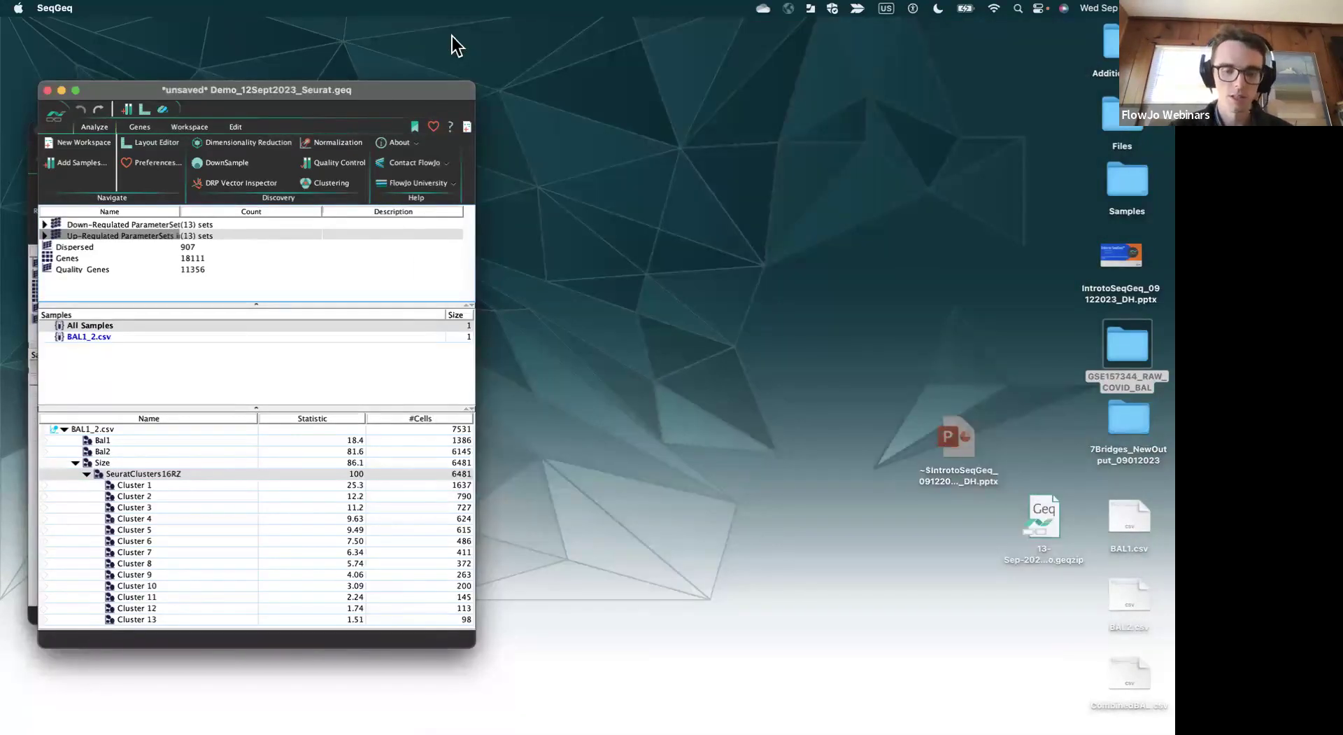
- Collapse the SeuratClusters16RZ populations and return to the 13-Sep-2023_Demo.geq workspace, with the Seurat workspace placed behind it
left_click(85, 474)
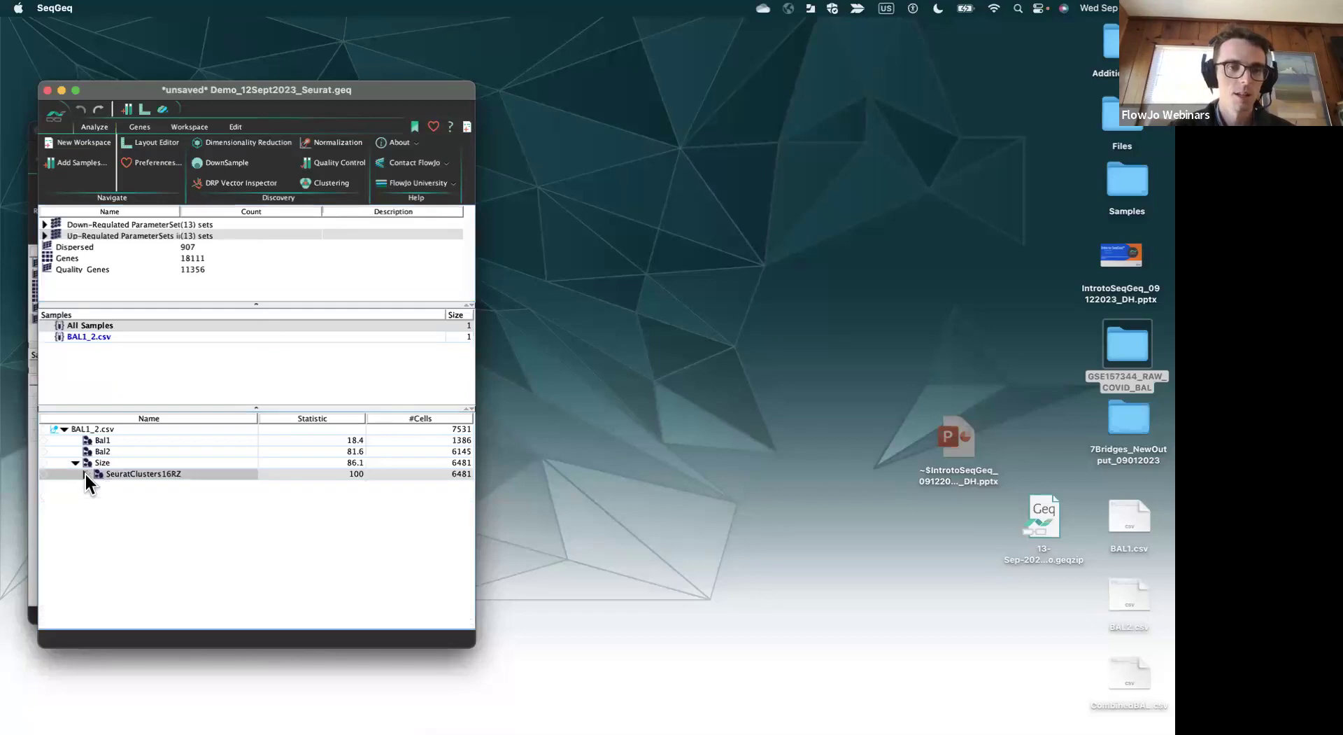
left_click_drag(274, 113, 730, 137)
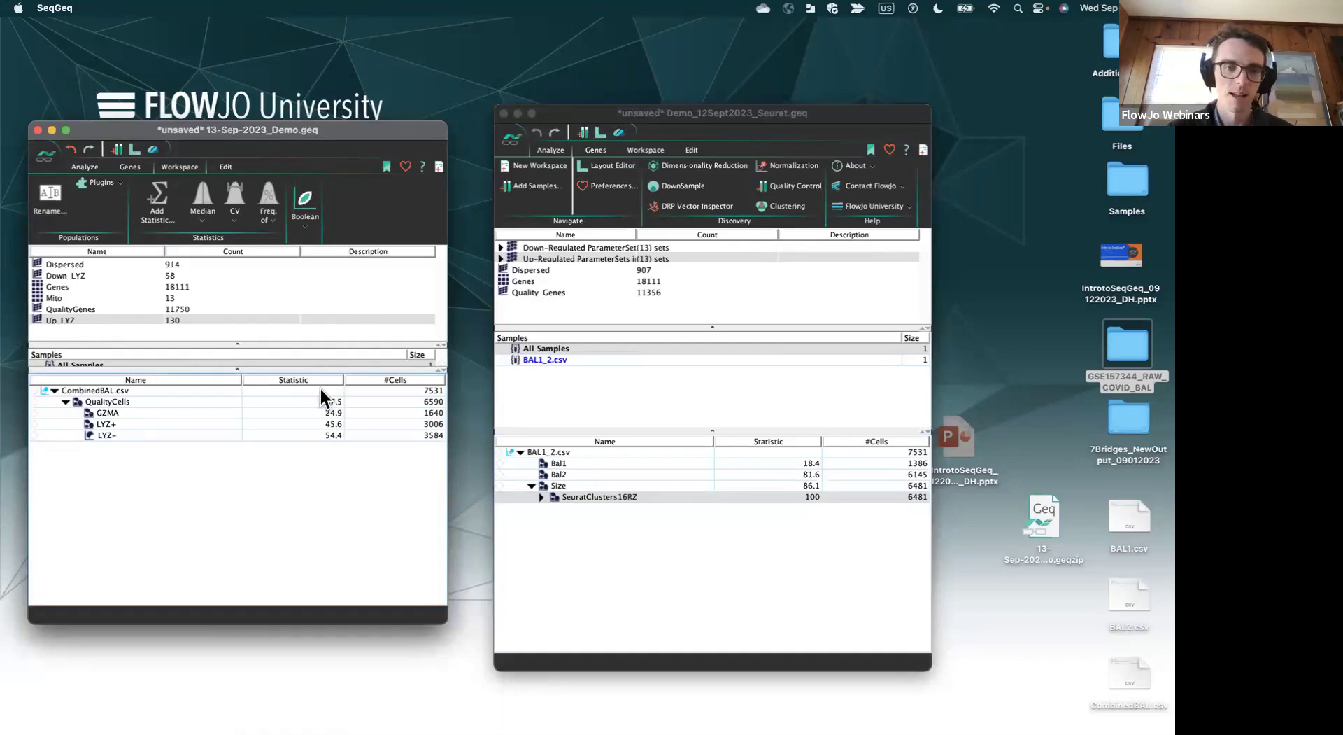
left_click_drag(489, 129, 261, 142)
left_click(260, 133)
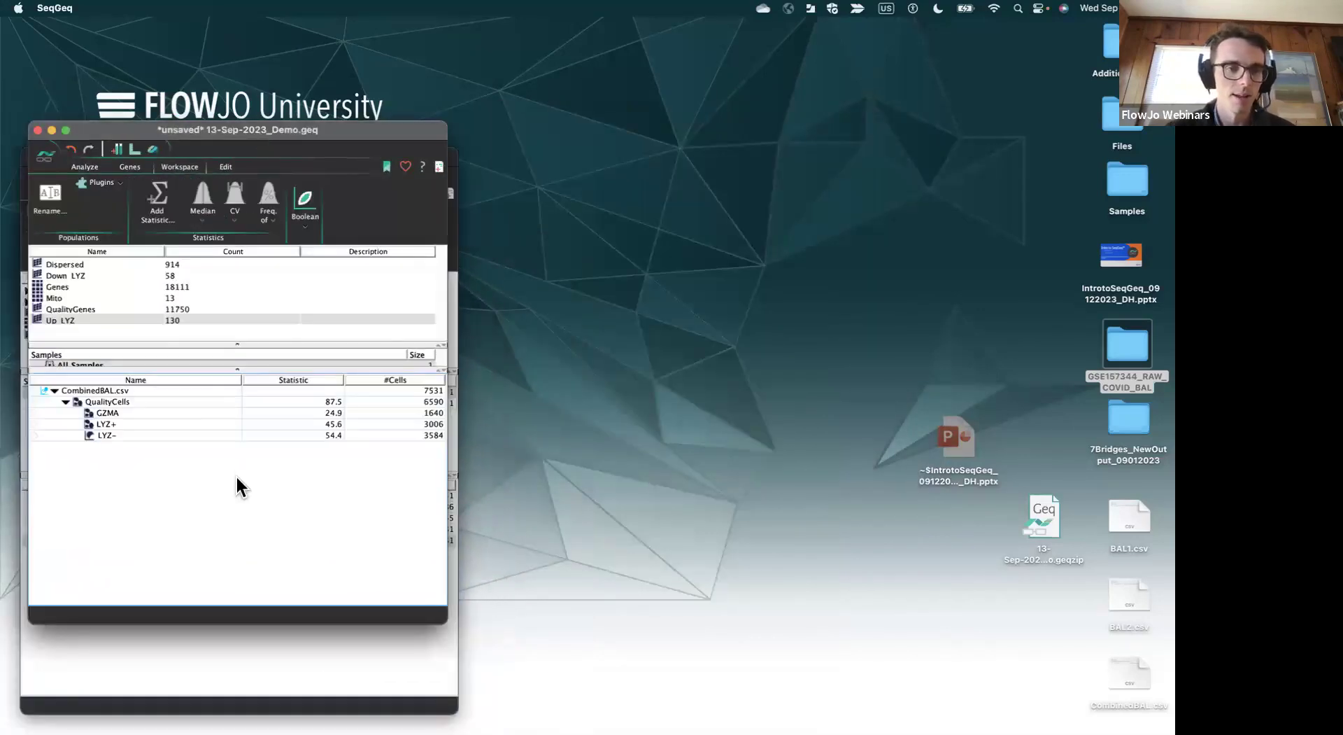
- Open the QualityCells population of CombinedBAL.csv in the cell view and display it as a histogram
left_click(75, 297)
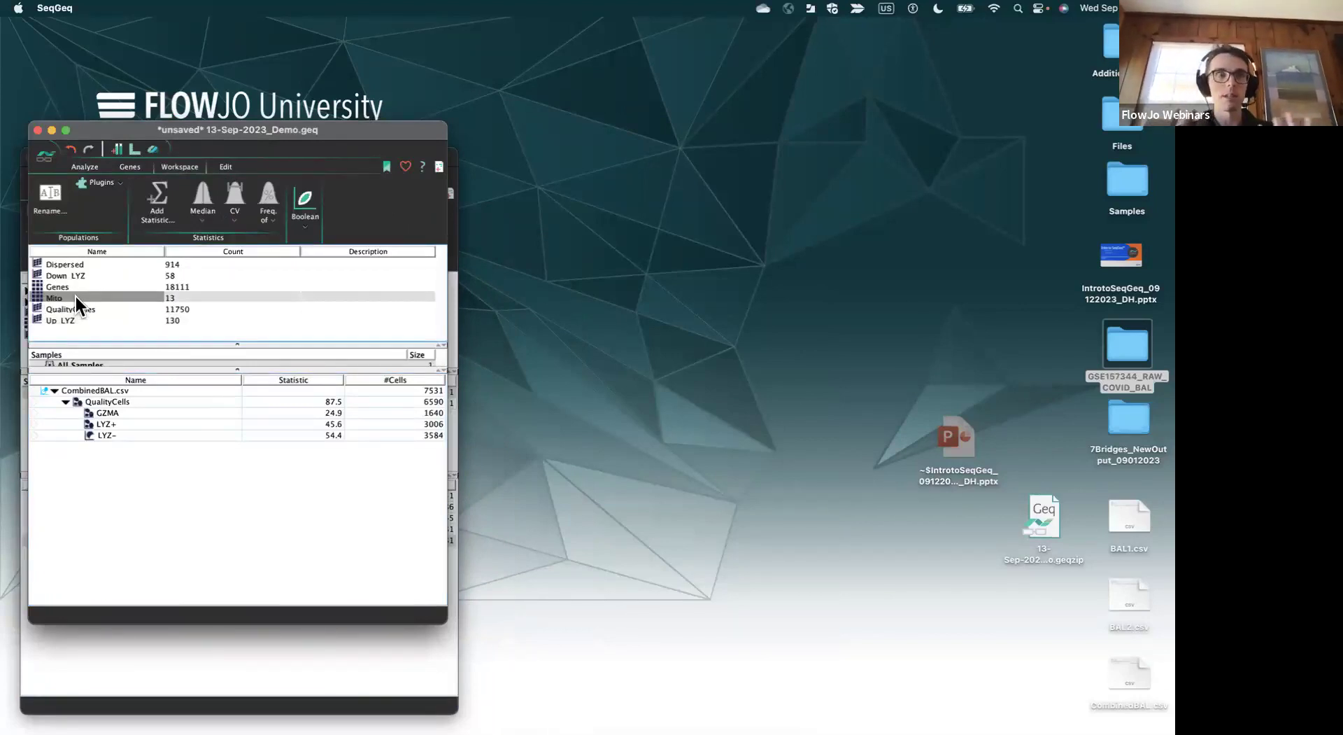
left_click_drag(76, 297, 86, 404)
double_click(98, 402)
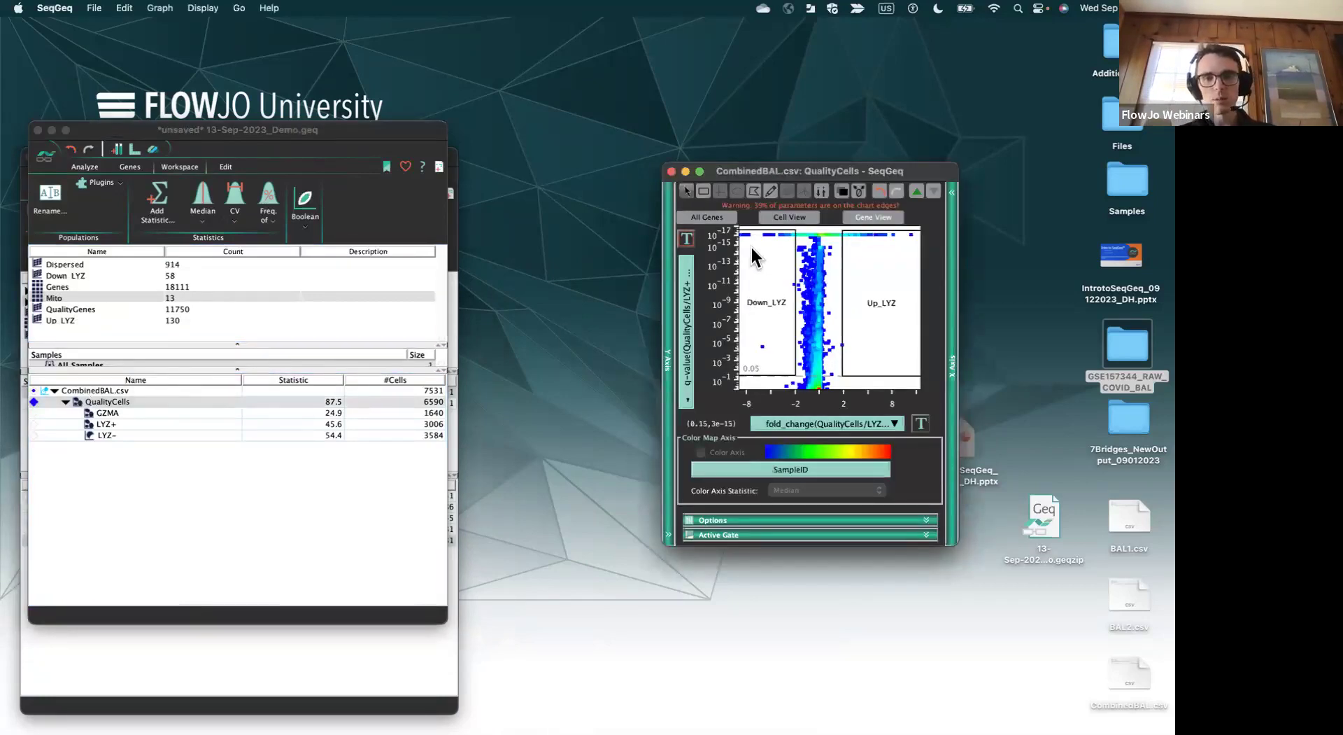
left_click(790, 218)
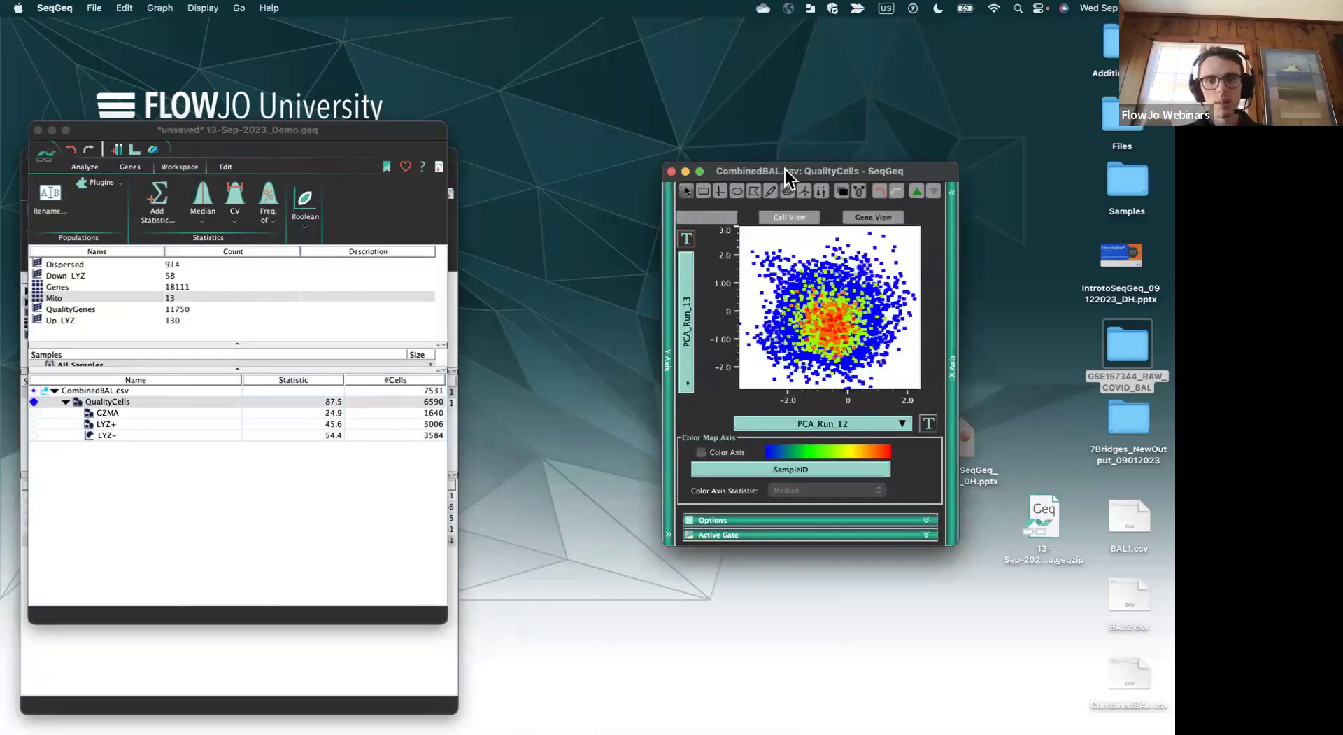
left_click_drag(785, 170, 547, 193)
left_click(455, 362)
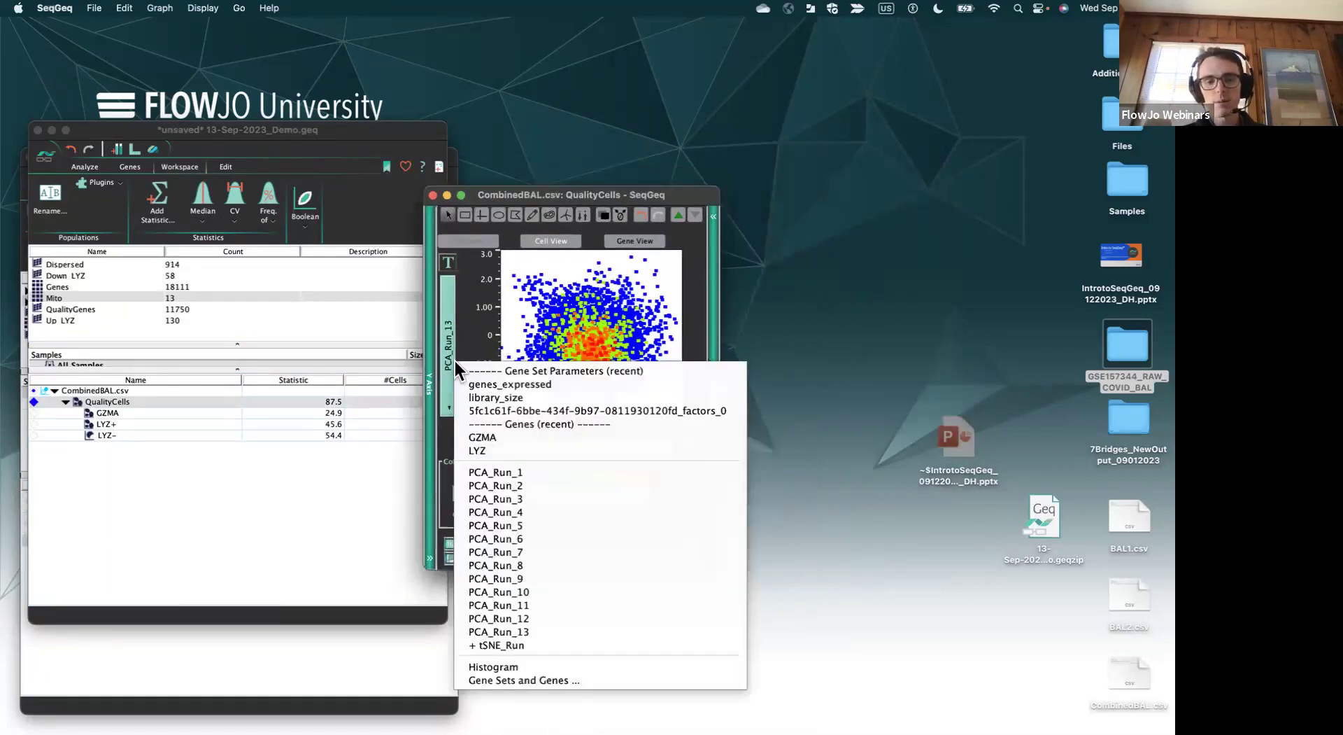
left_click(505, 663)
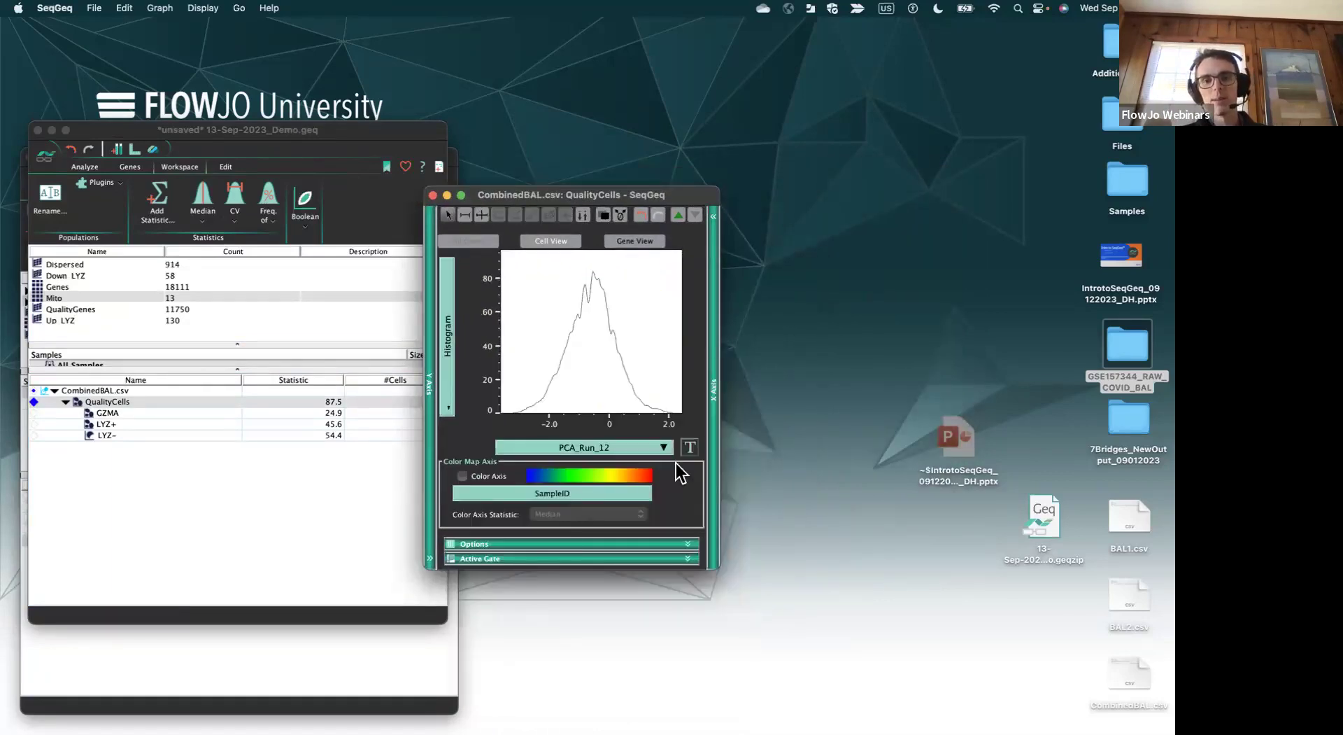
- Apply the Sum operation to the Mito gene set for the histogram's X axis and scale that axis logarithmically
left_click(713, 399)
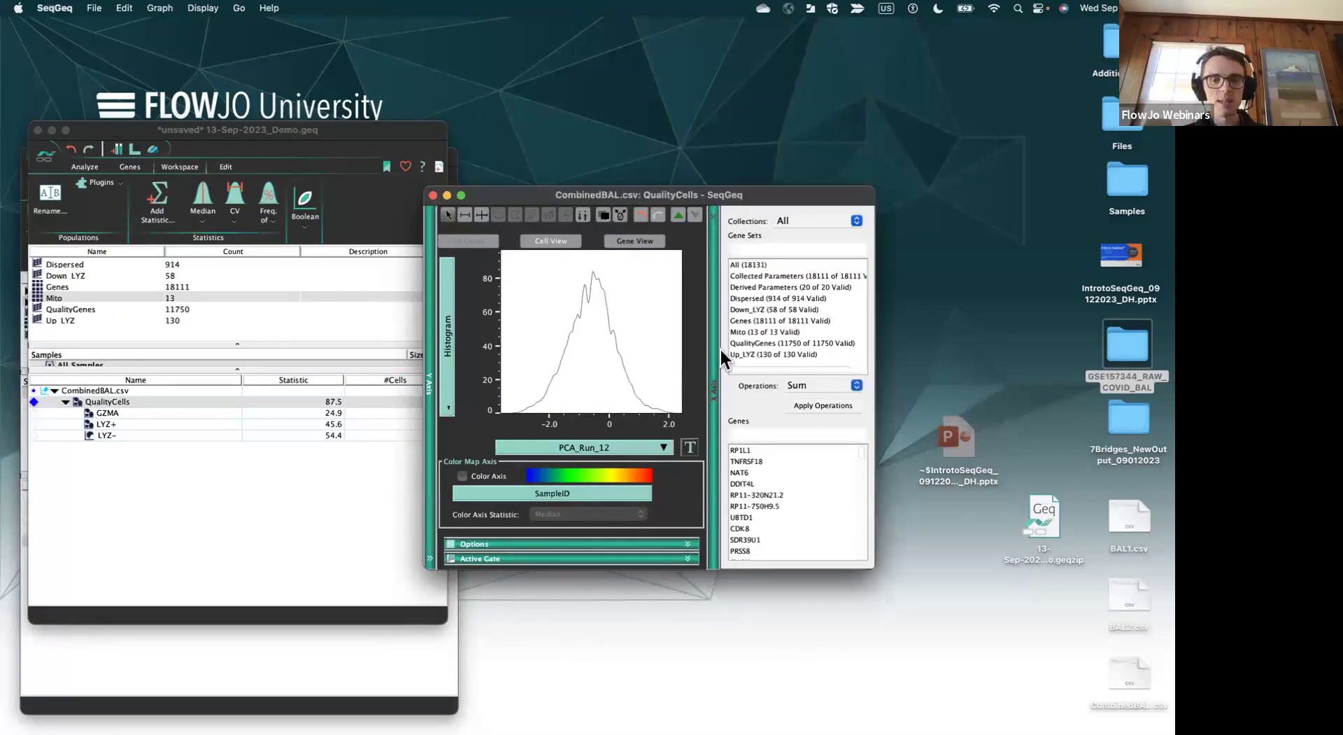
left_click(746, 330)
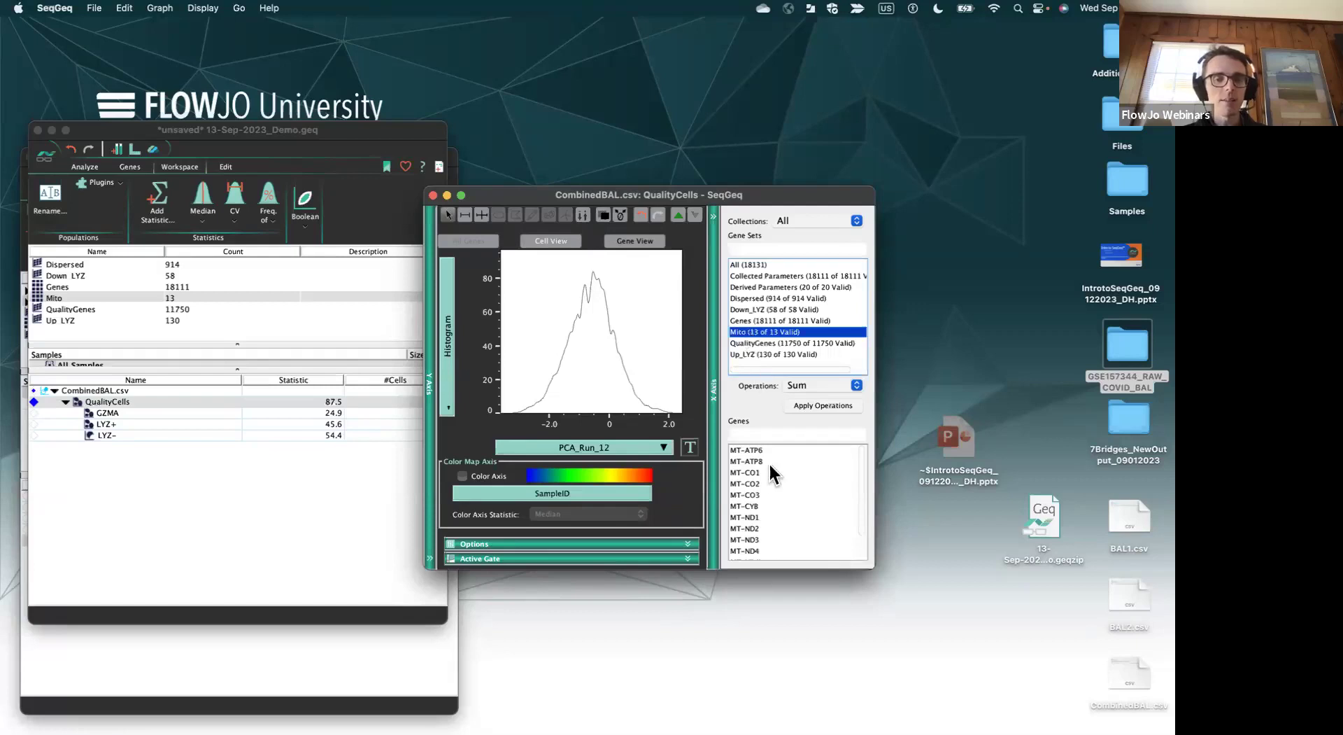
scroll(771, 475, "down", 3)
scroll(772, 481, "up", 3)
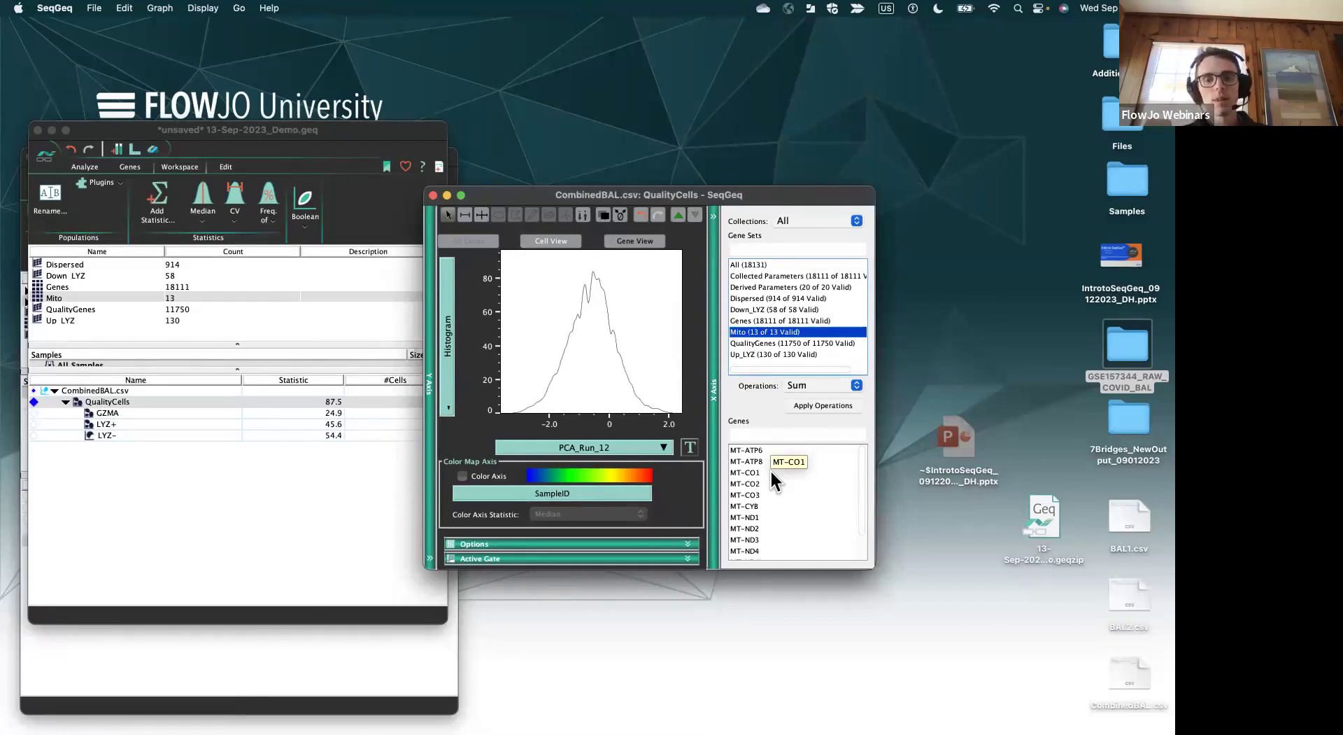
left_click(809, 405)
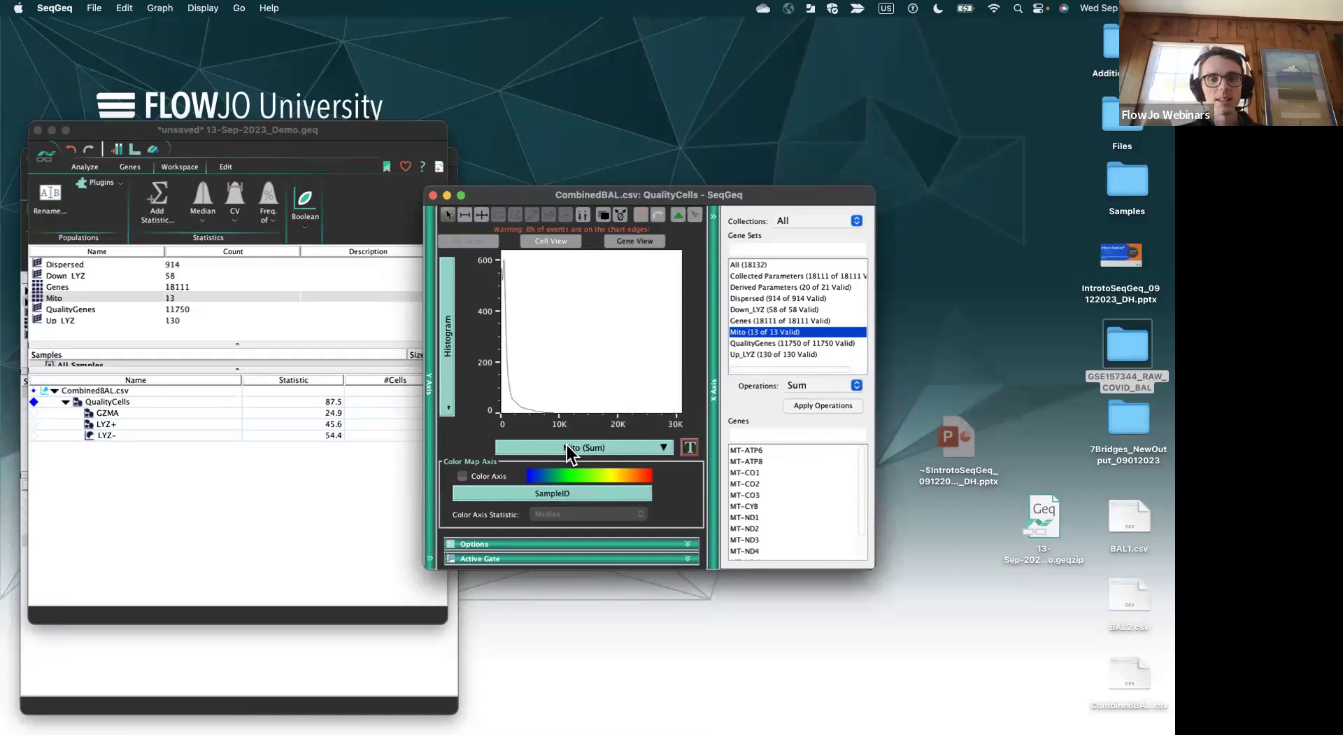
left_click(690, 448)
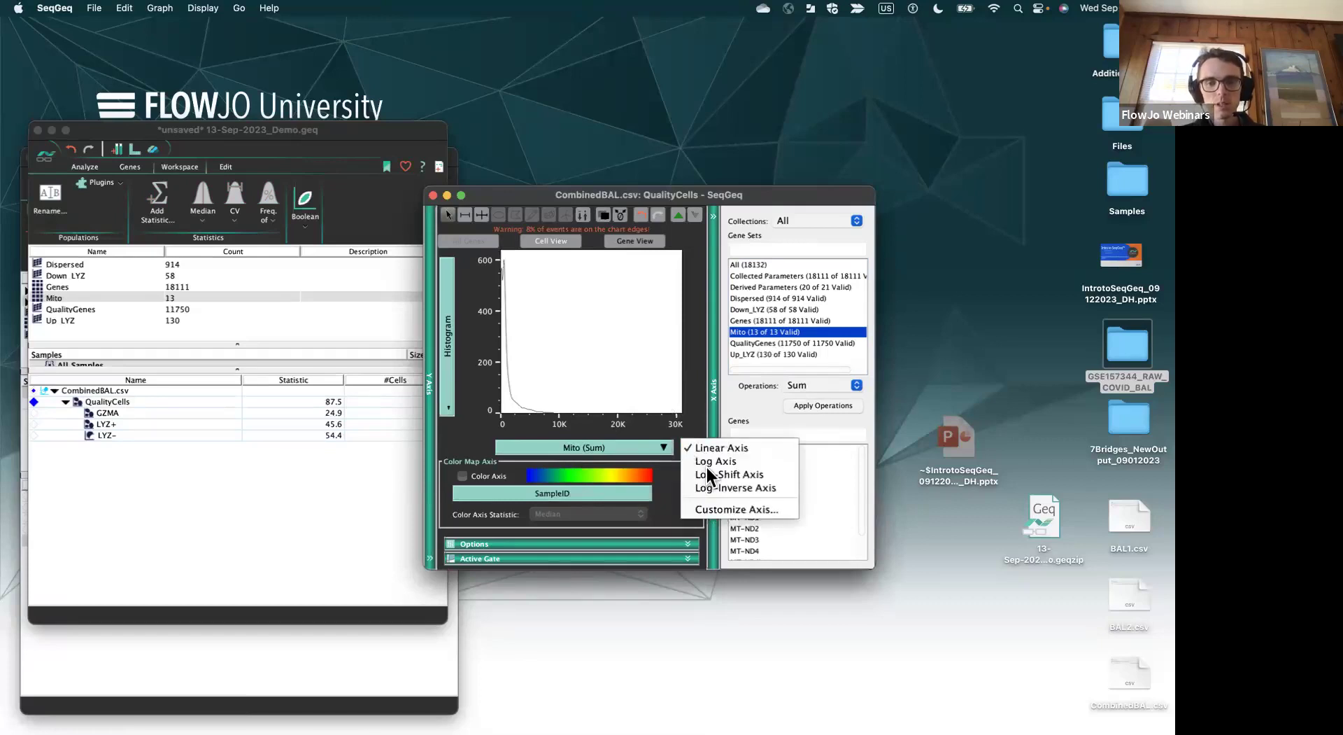
left_click(707, 462)
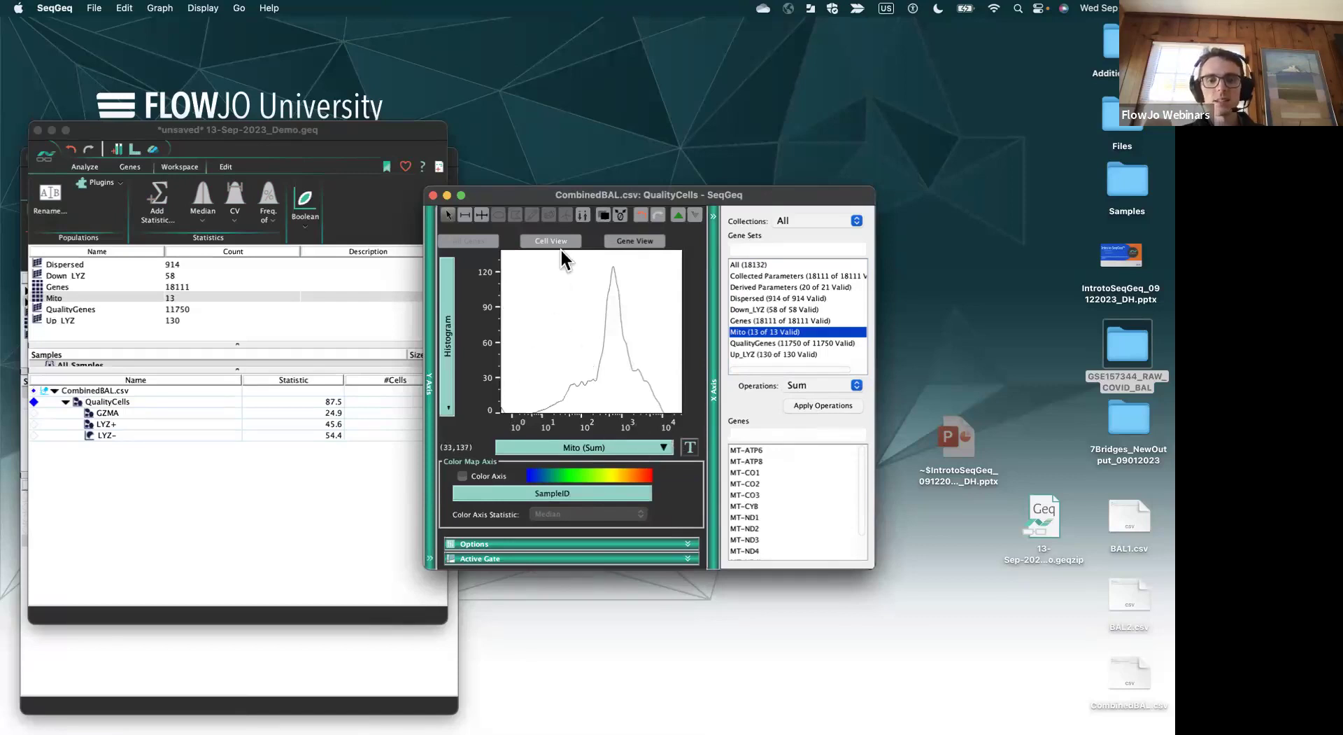
- Create a range gate named Live on Mito (Sum), from about 1.3 to past the main peak but below the high tail, and close the plot
mouse_move(640, 371)
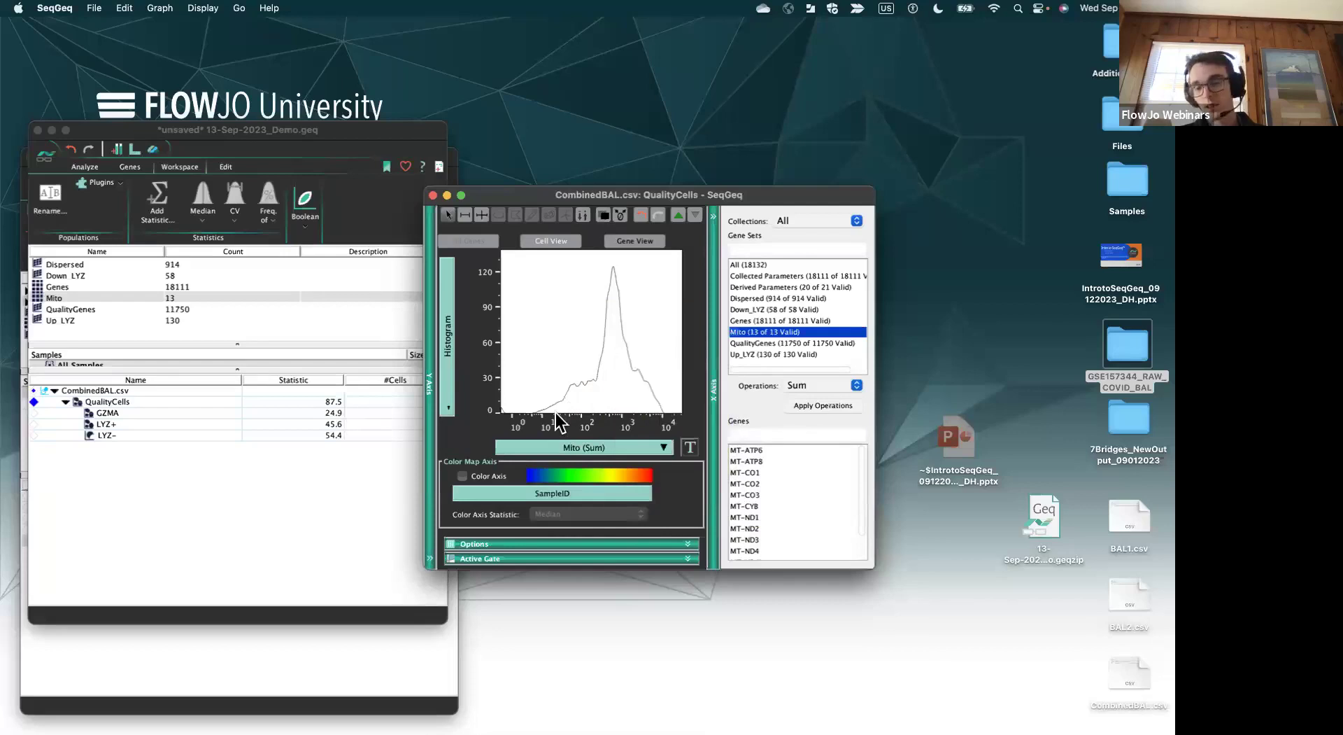
left_click(465, 215)
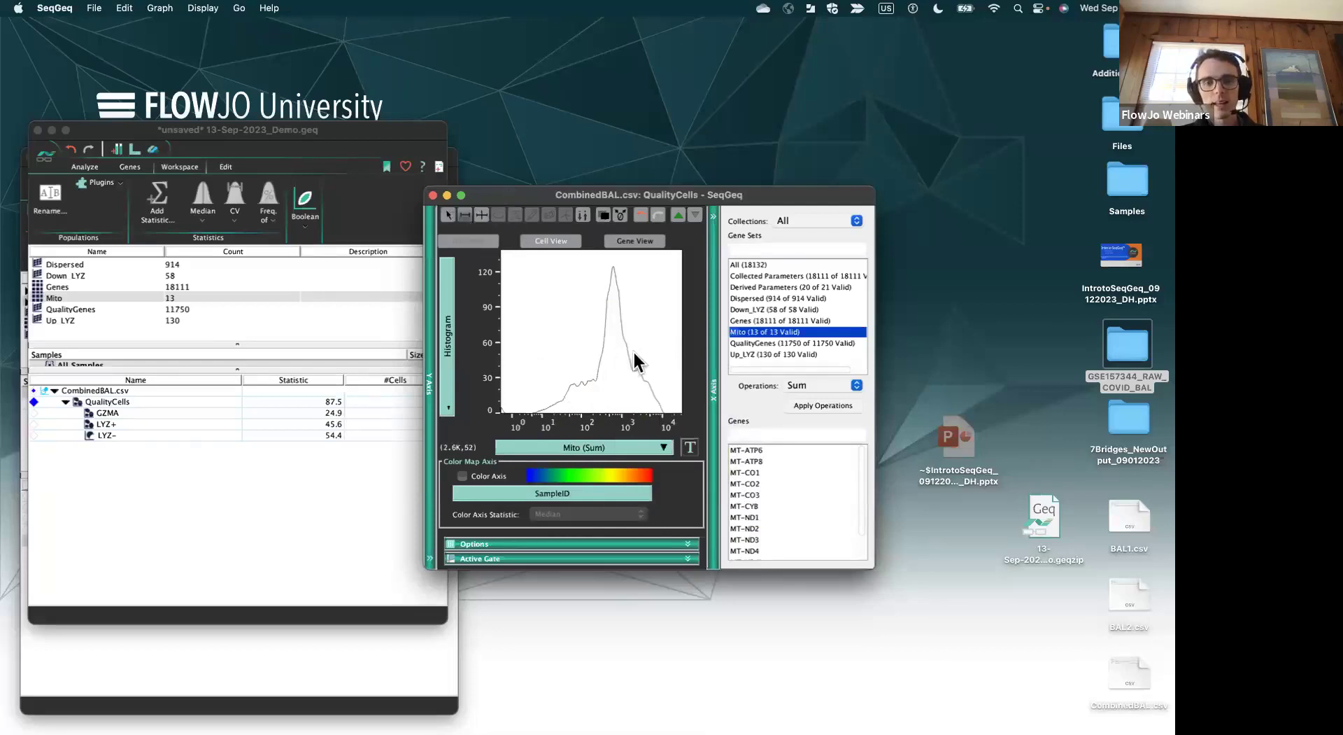
left_click_drag(630, 342, 514, 341)
type("Mito")
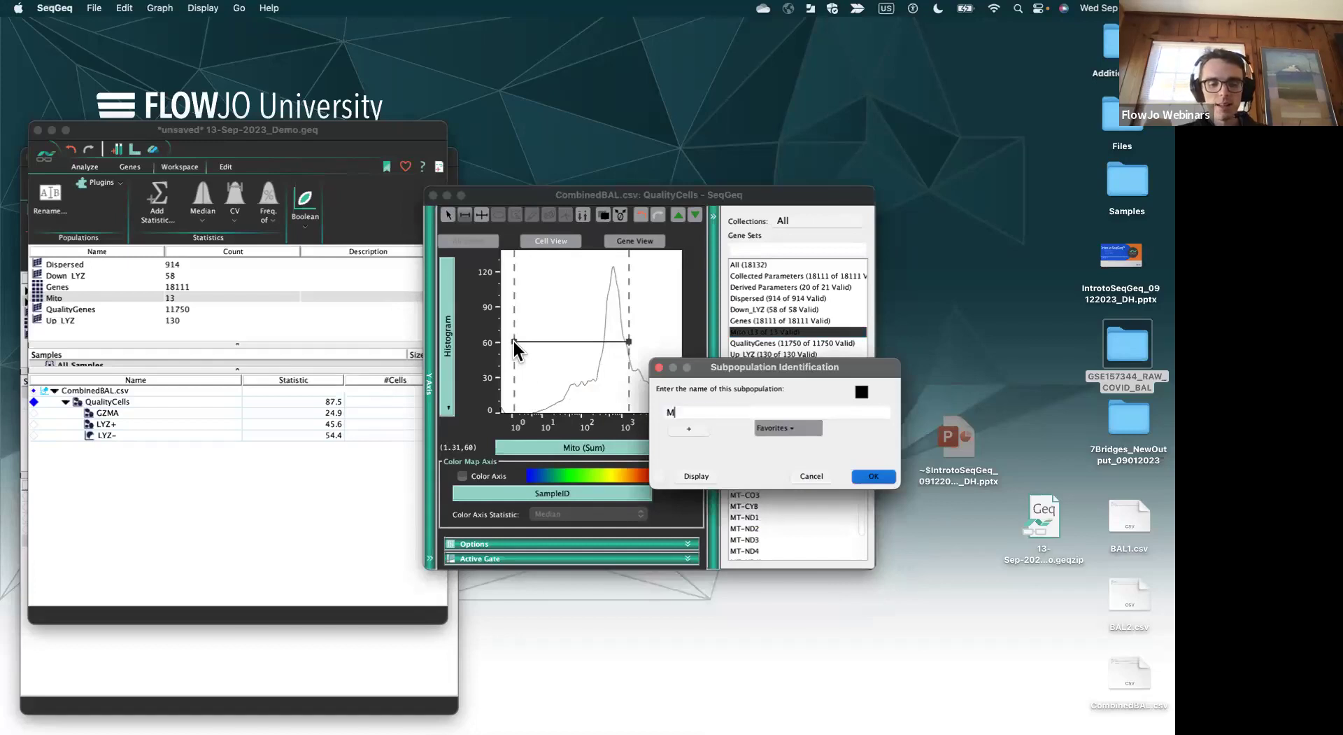
key("BackSpace")
key("BackSpace")
key("BackSpace")
key("BackSpace")
type("Live")
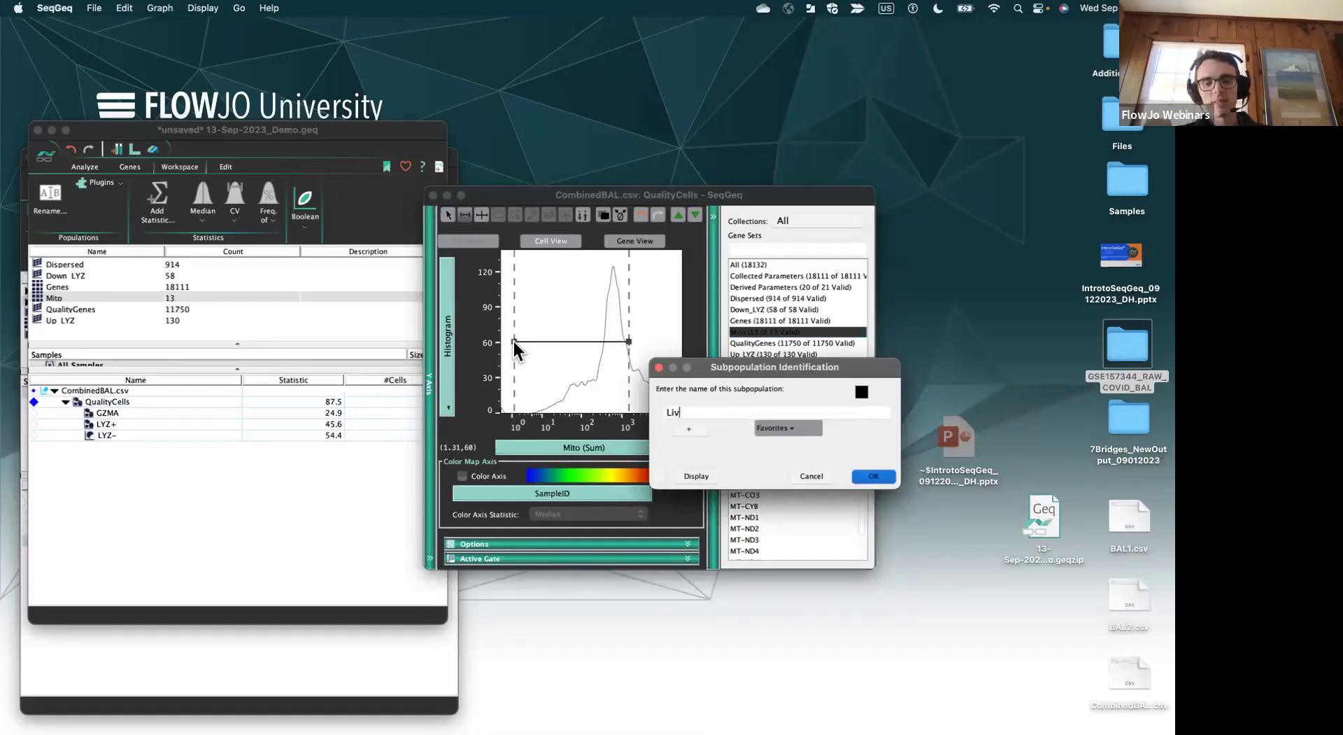
left_click(874, 475)
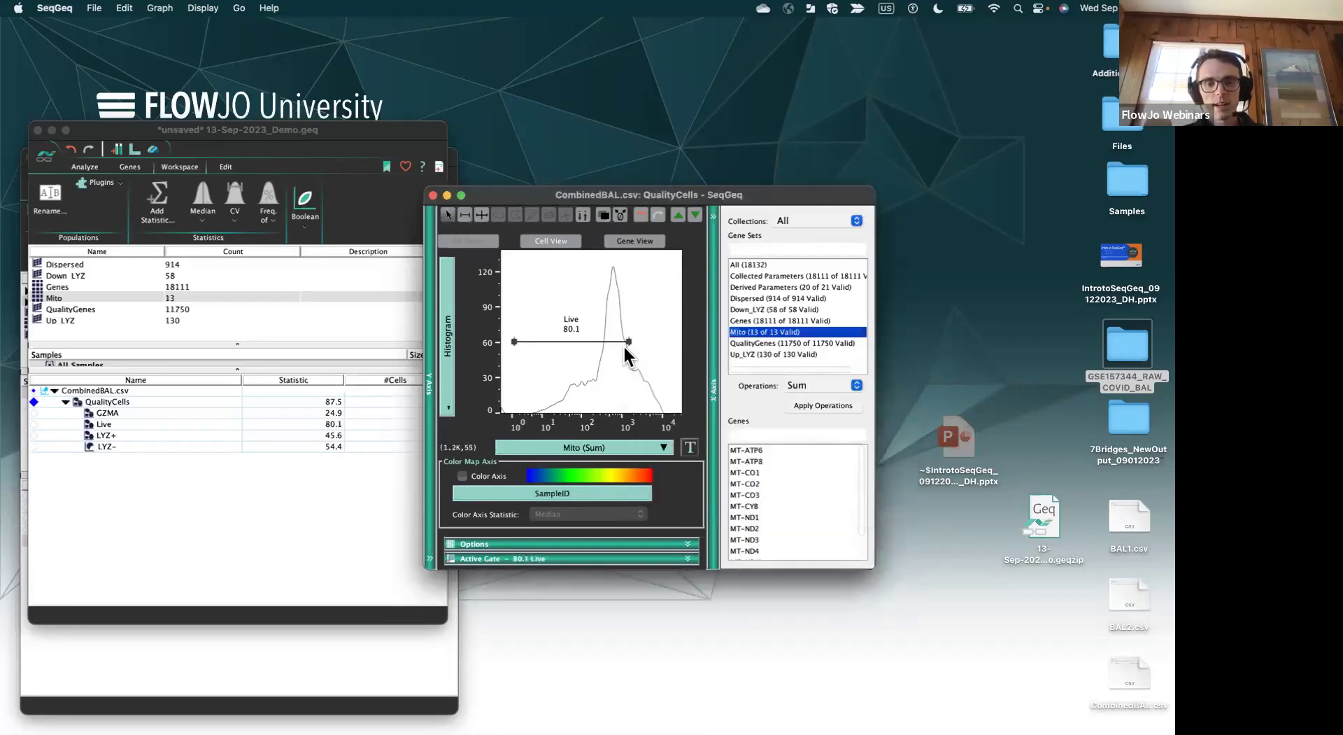
left_click_drag(632, 341, 643, 341)
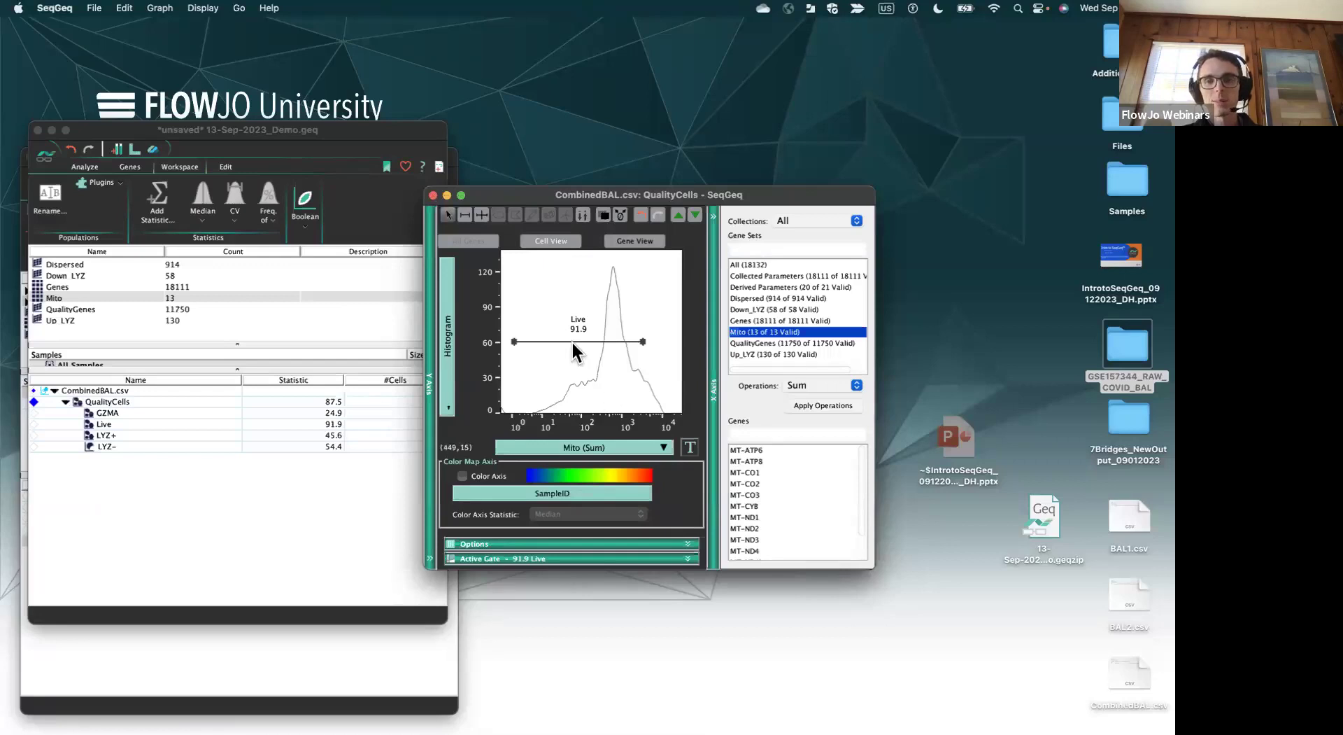
left_click(433, 196)
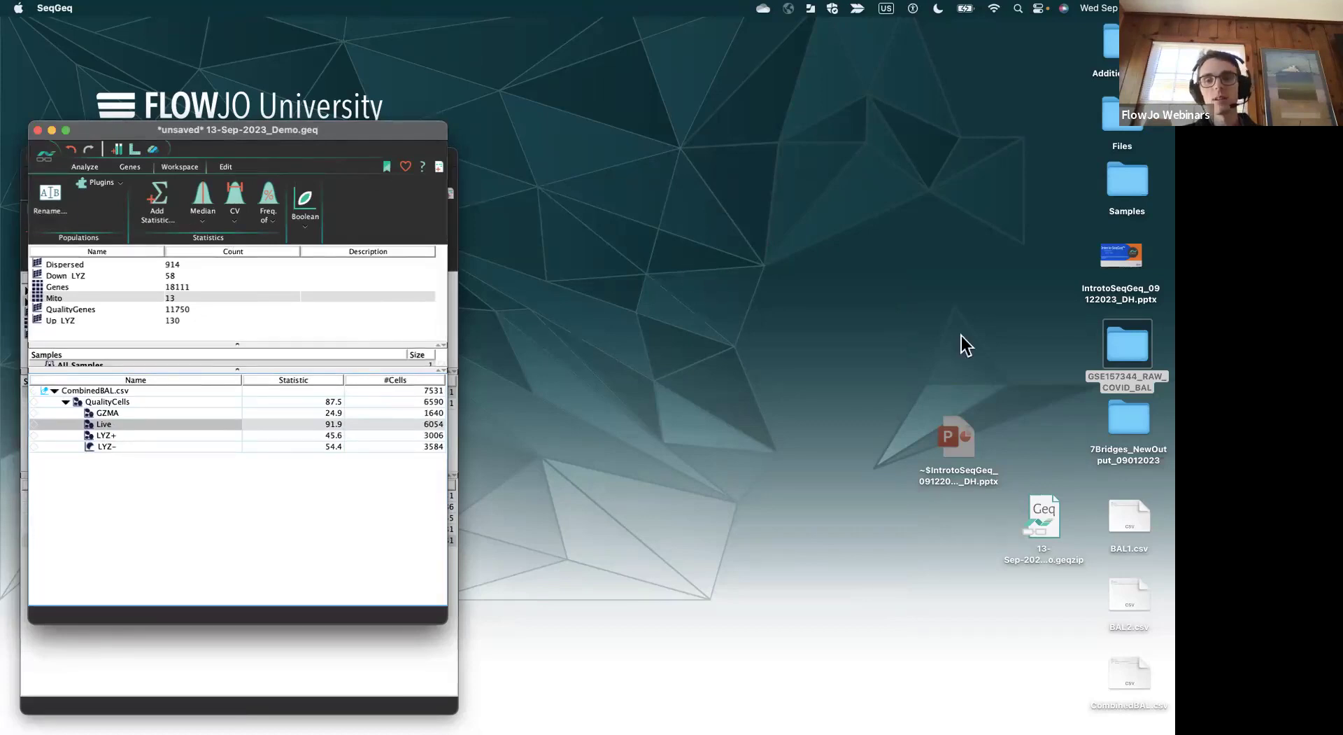
- Switch to Finder and open the Gene Sets folder inside SeqGeq Extras in the desktop Samples folder
left_click(1125, 184)
double_click(1125, 183)
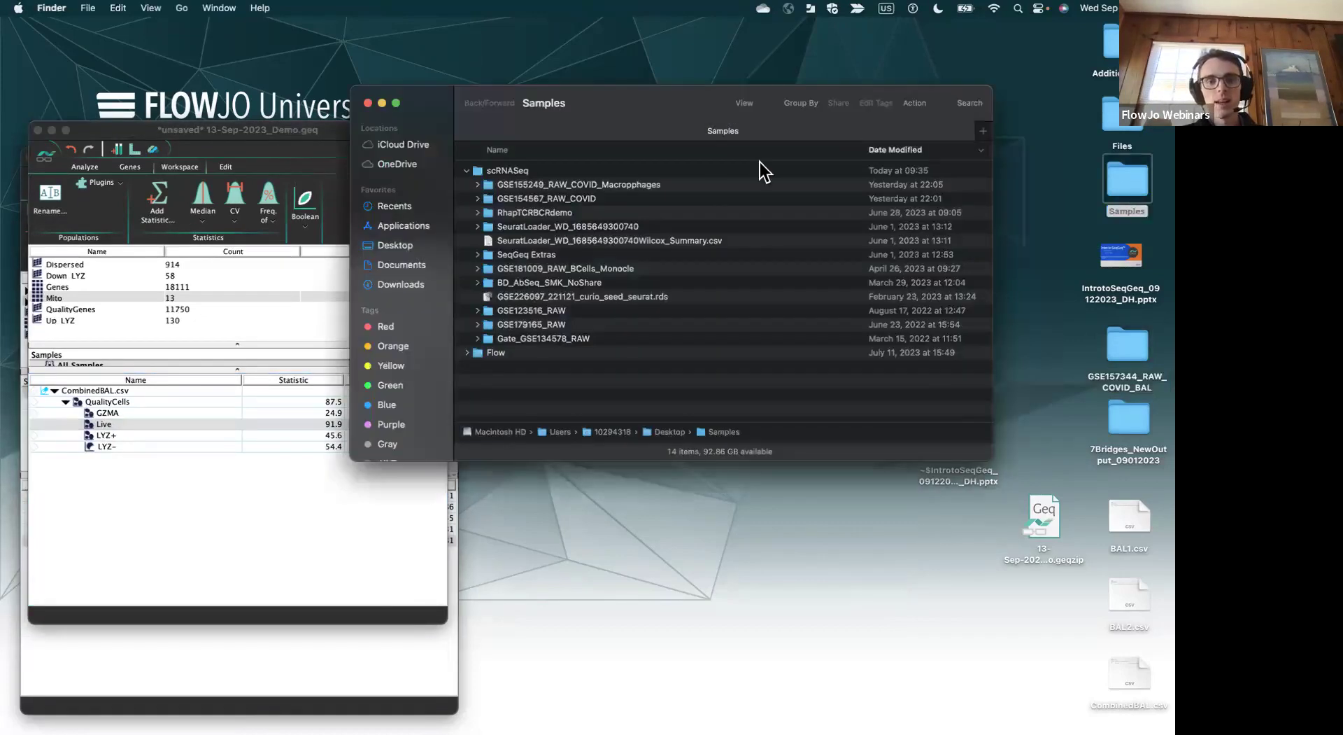
left_click(541, 257)
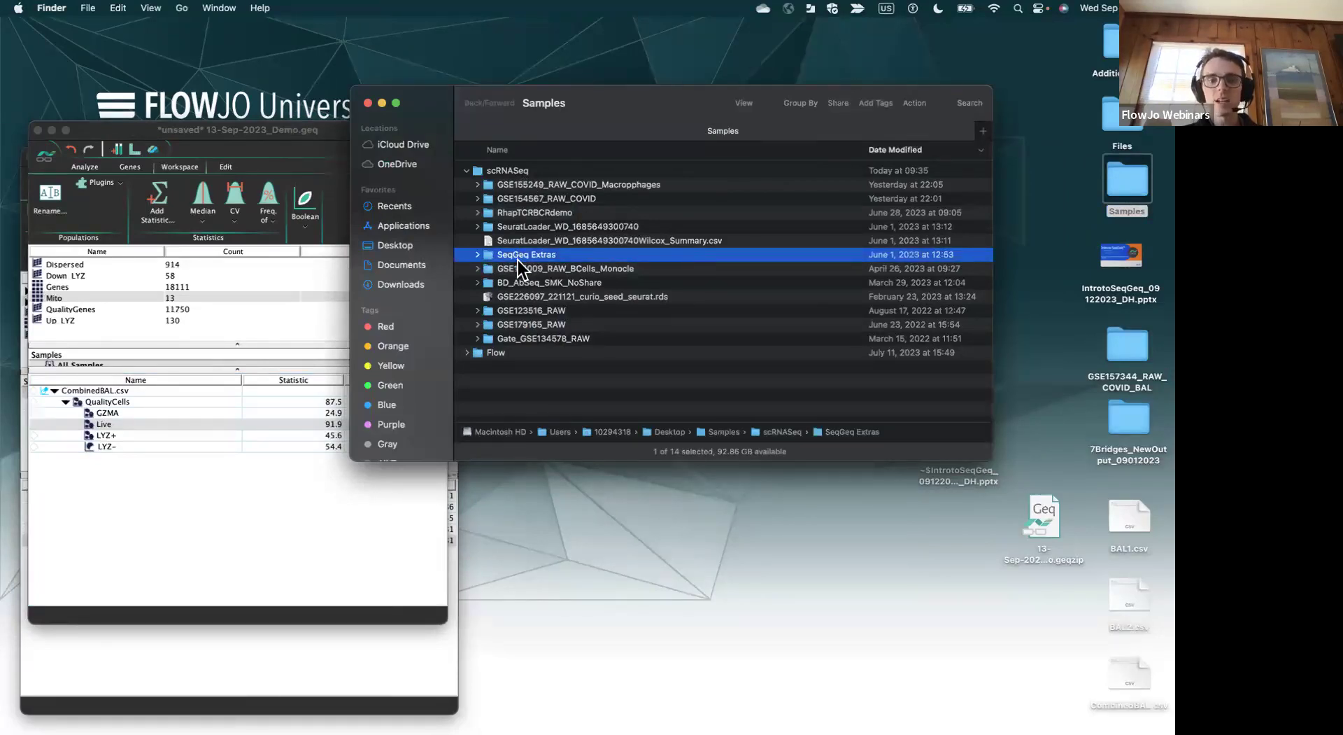
double_click(513, 258)
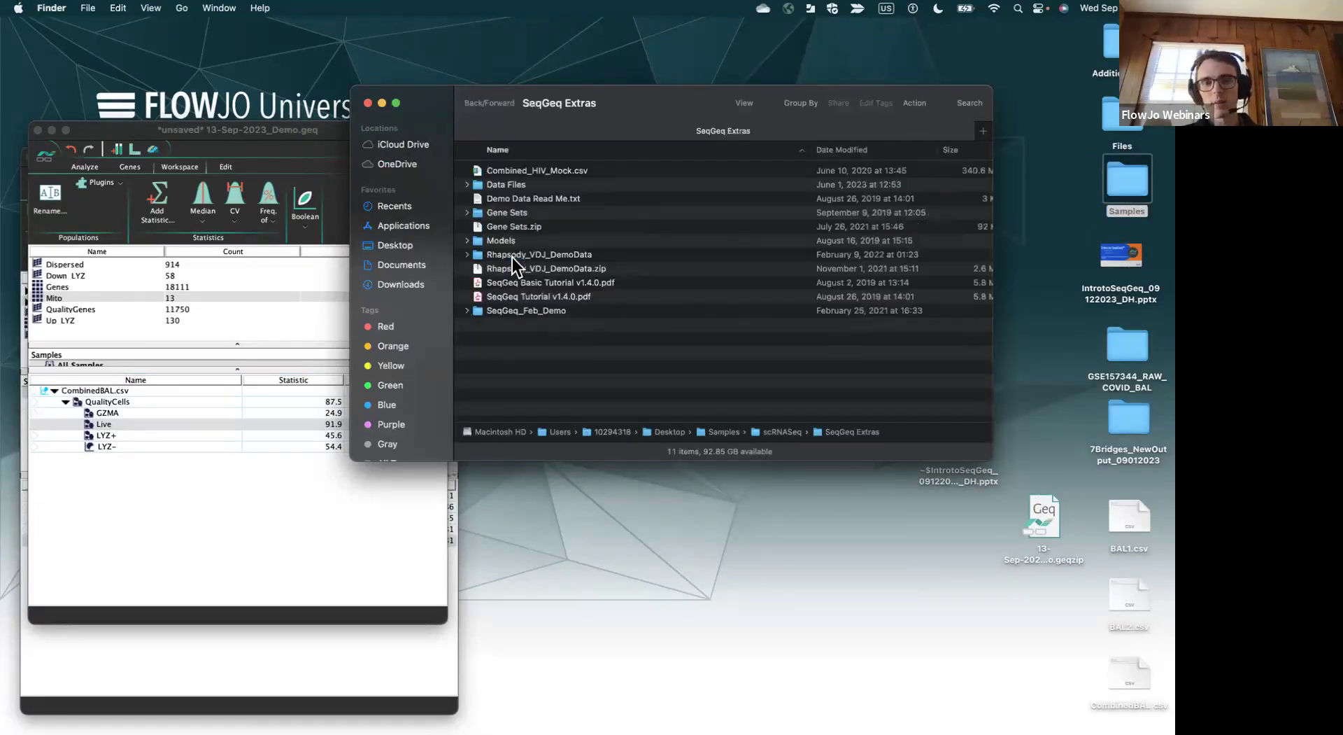
double_click(506, 210)
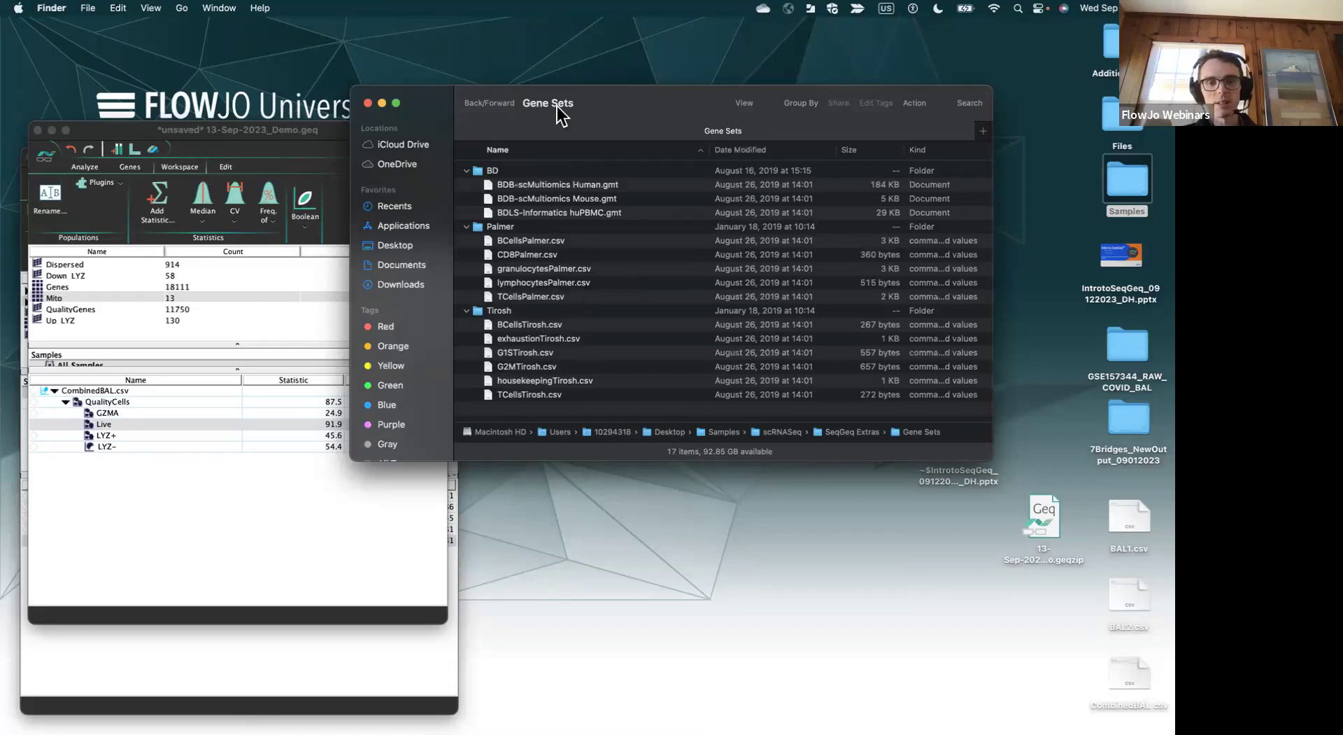
- Import BDB-scMultiomics Human.gmt from the BD folder into the workspace's gene sets and close the folder window
left_click(573, 213)
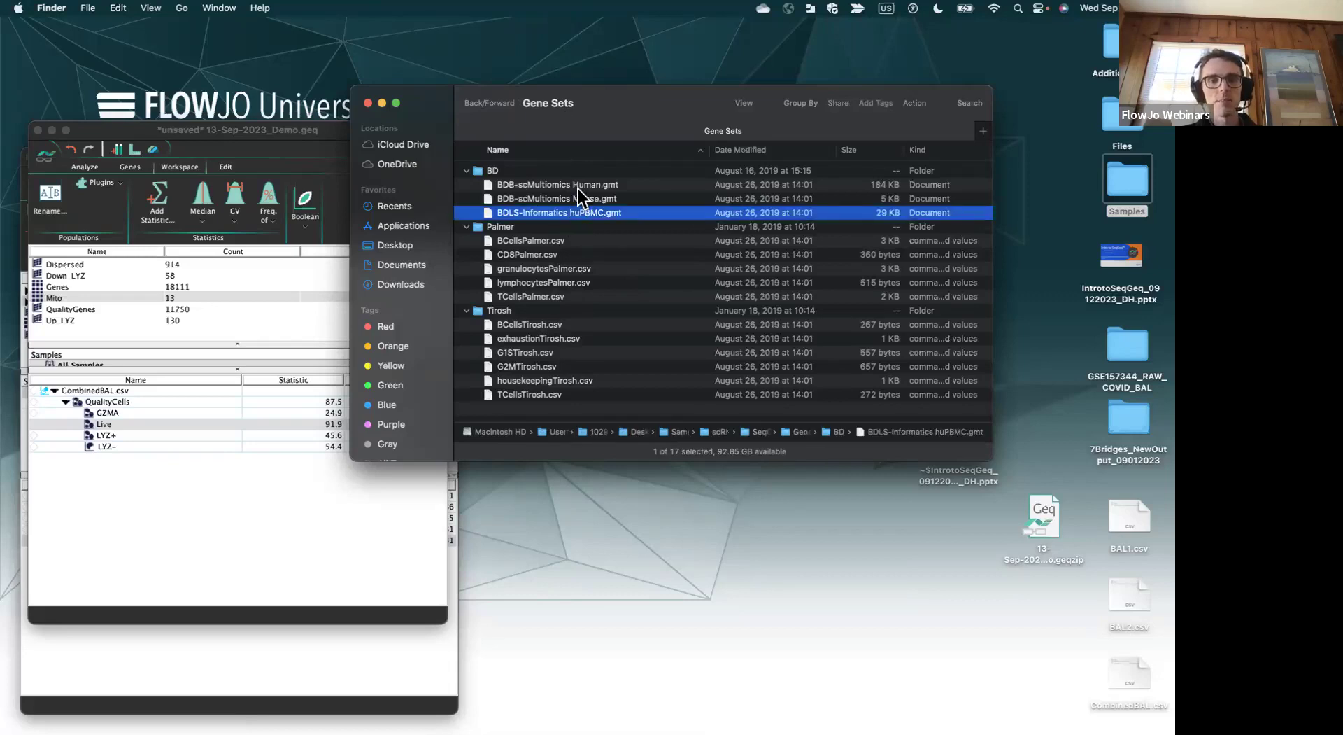
left_click(578, 186)
left_click_drag(613, 112, 719, 160)
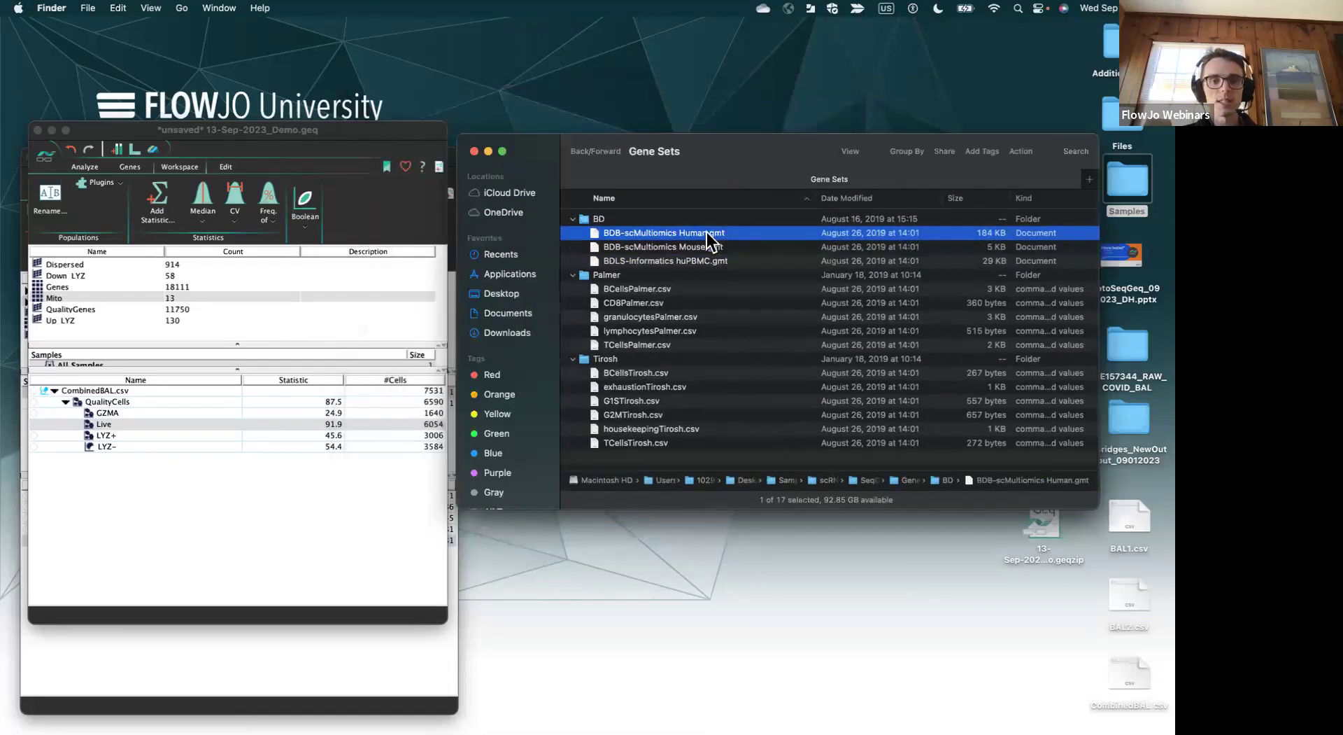
left_click_drag(707, 233, 324, 326)
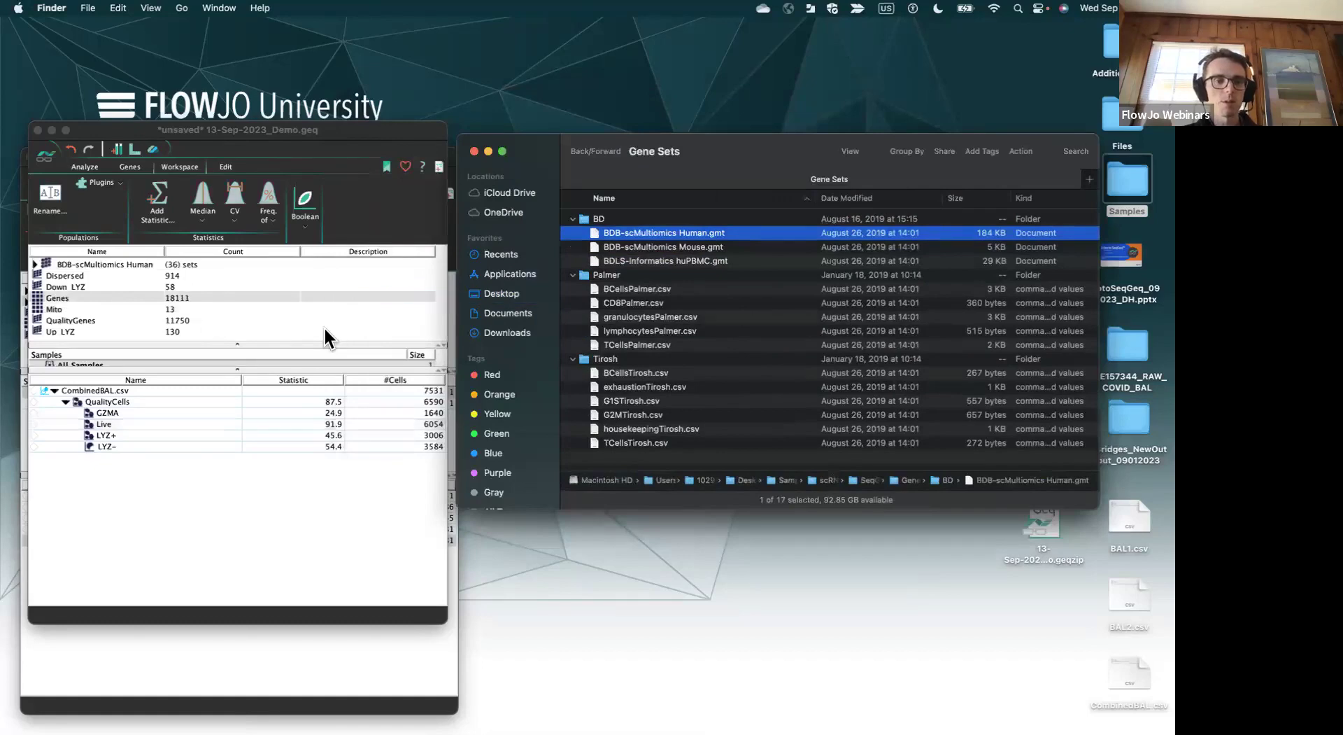
left_click(474, 151)
- Expand the BDB-scMultiomics Human collection and look over its Hu CC S-Phase, Hu Apoptotic and Hu CC M-Phase gene sets
left_click(34, 263)
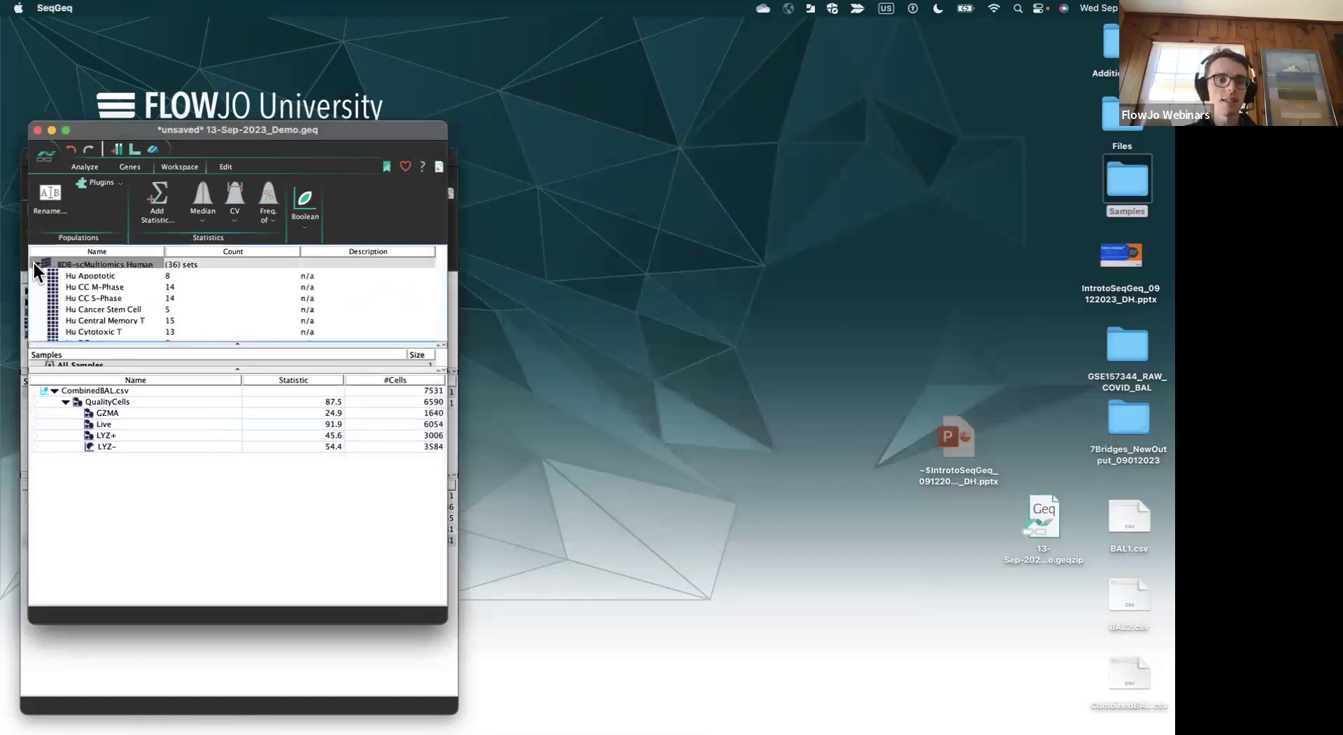
left_click(86, 294)
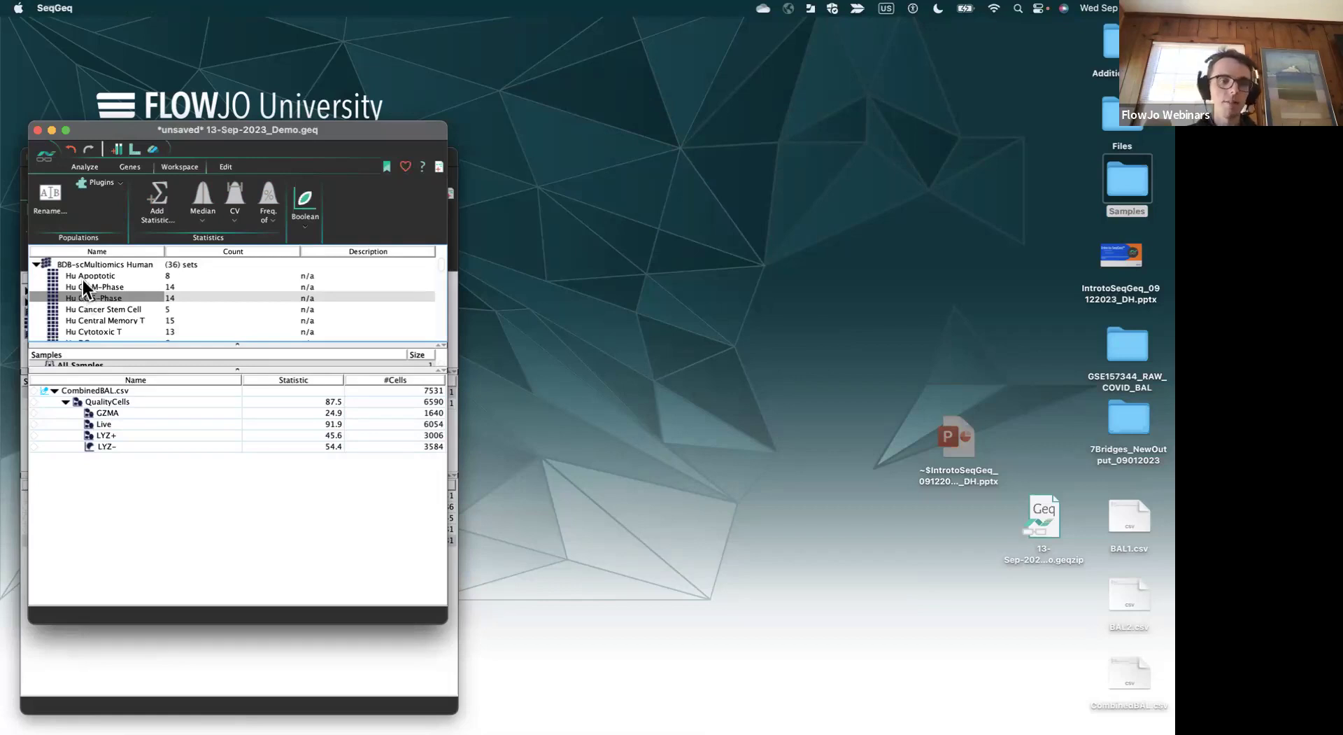
left_click(81, 273)
left_click(88, 284)
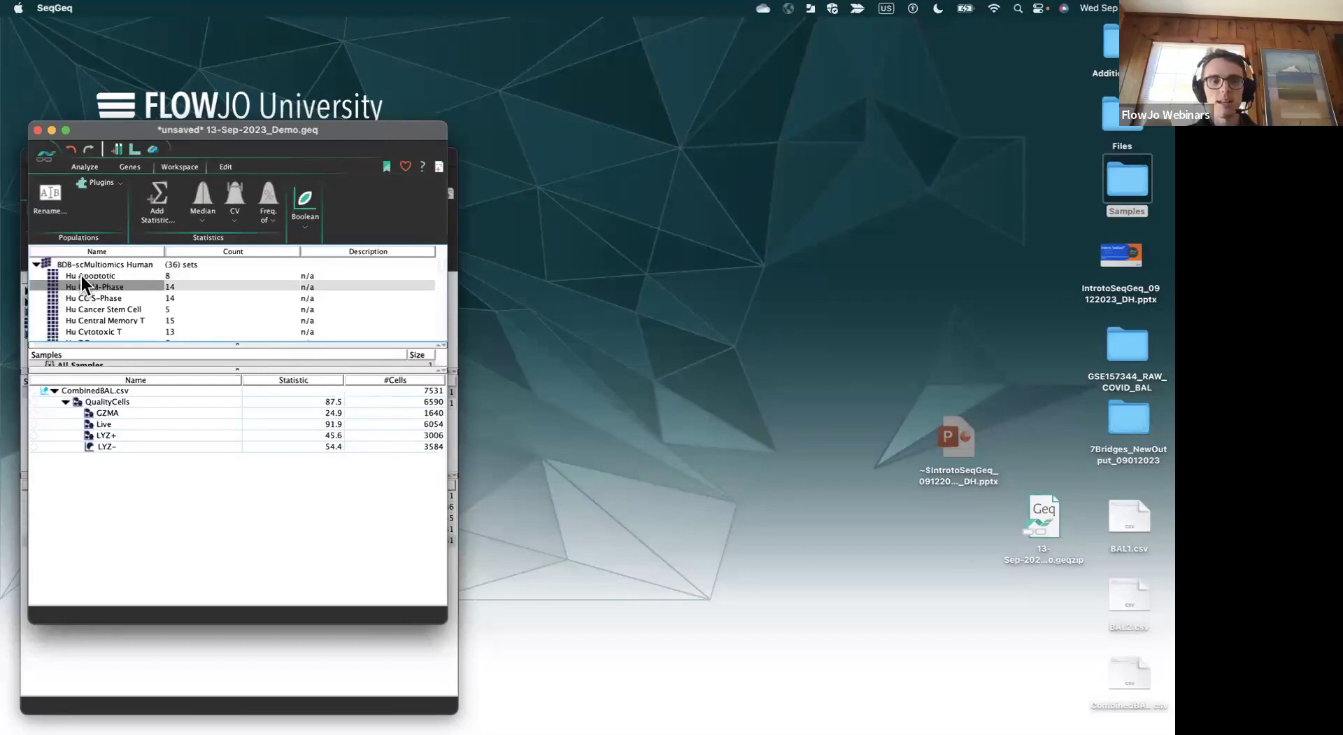
- Inspect the genes listed in the Hu Apoptotic and Hu Pan T gene sets of the BDB-scMultiomics Human collection
double_click(81, 275)
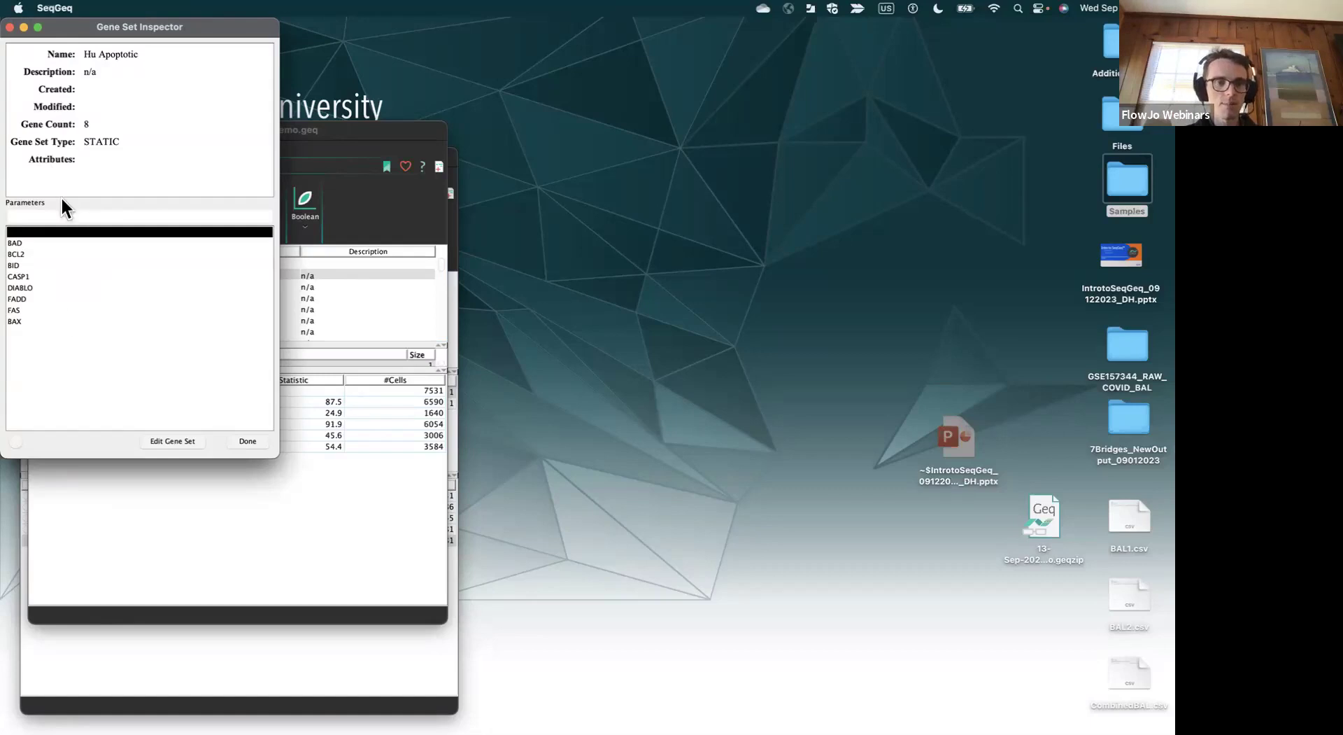
left_click(10, 27)
scroll(139, 310, "down", 5)
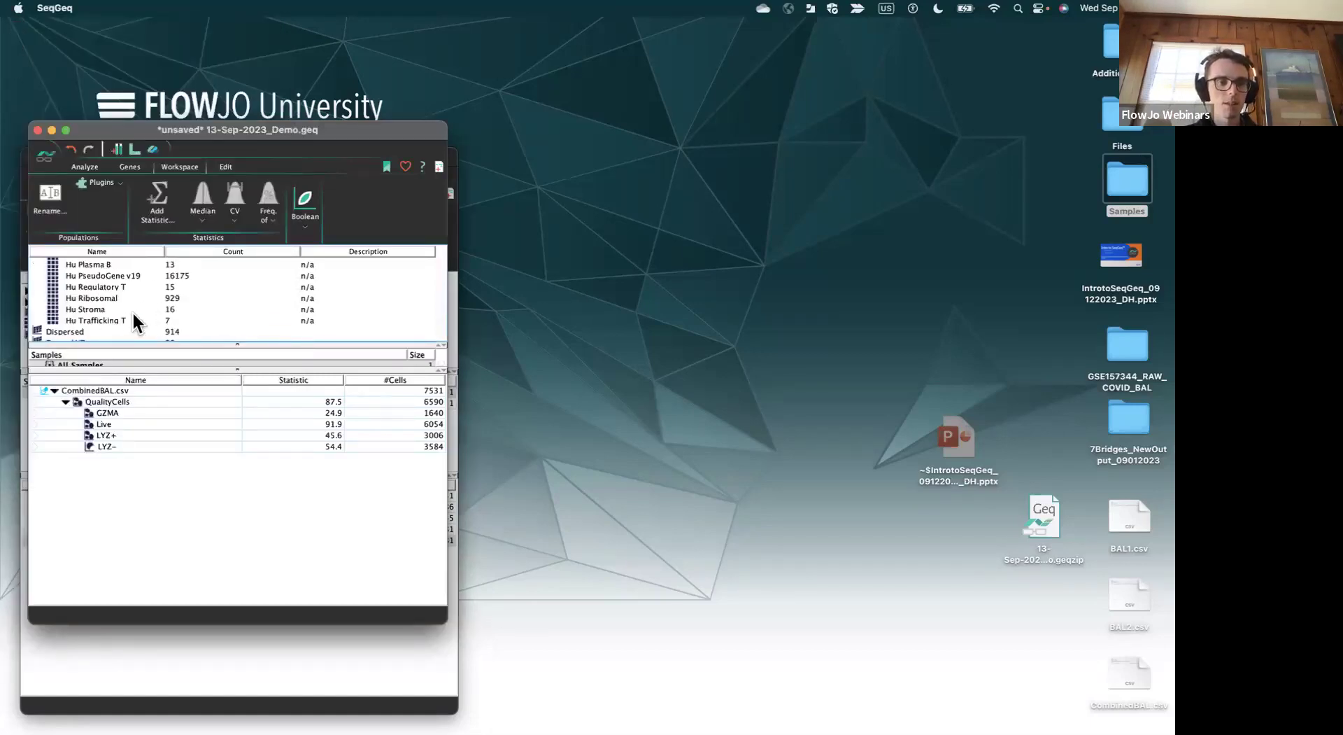
scroll(132, 311, "up", 5)
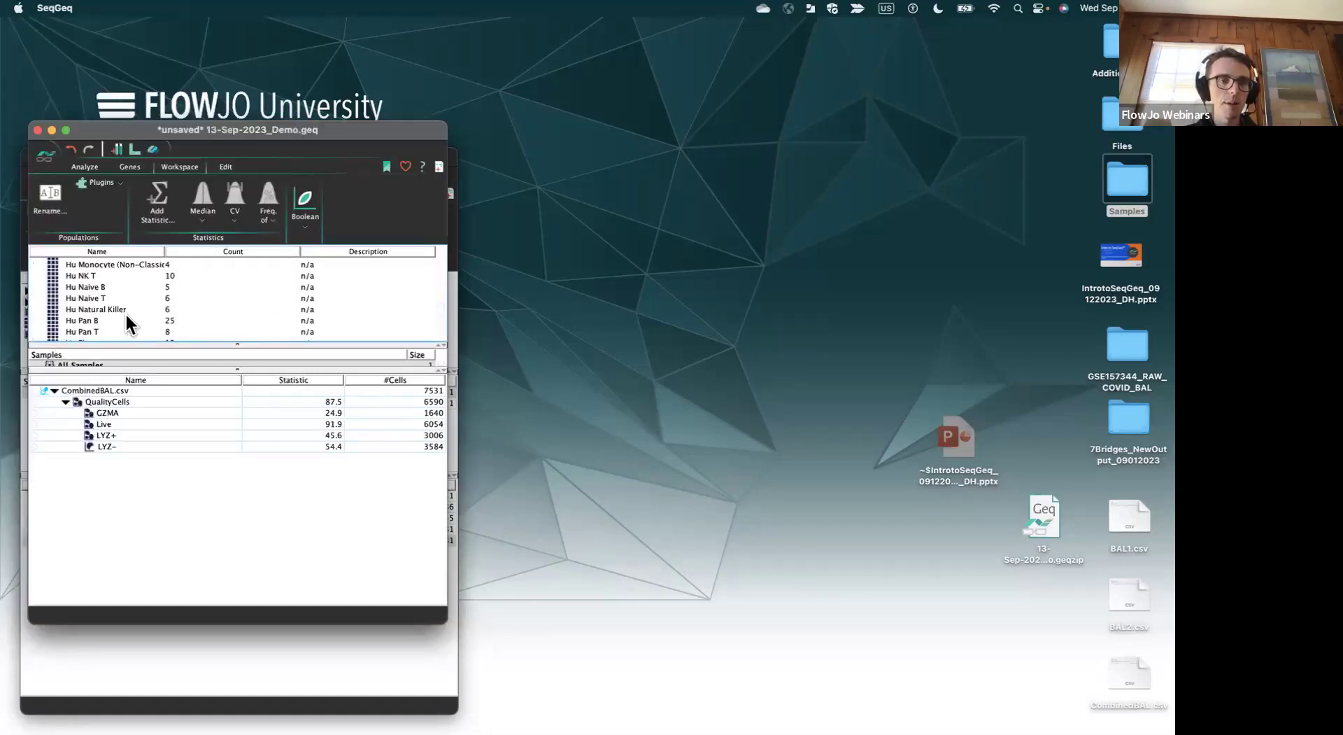
double_click(103, 328)
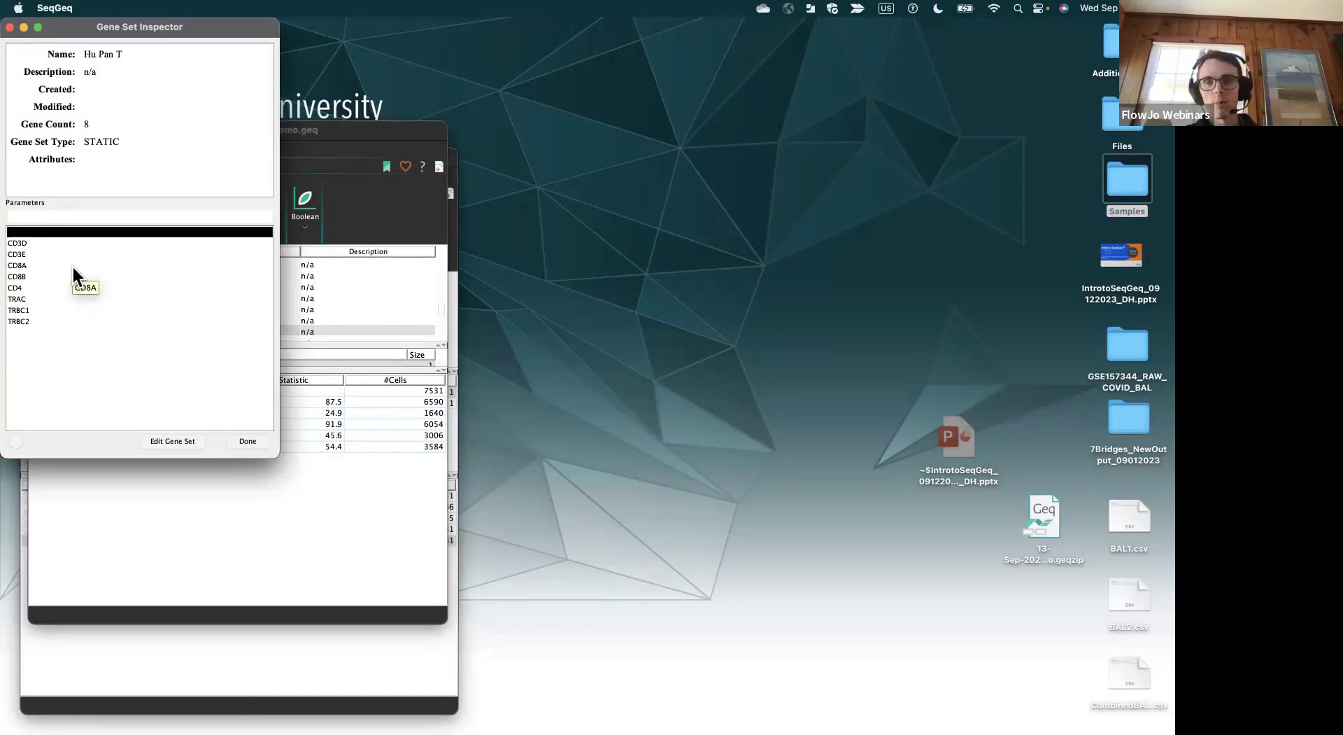
left_click(10, 28)
- Copy the GZMA, LYZ+ and LYZ- gates from QualityCells onto the Live population and try to remove the originals together
left_click(109, 401)
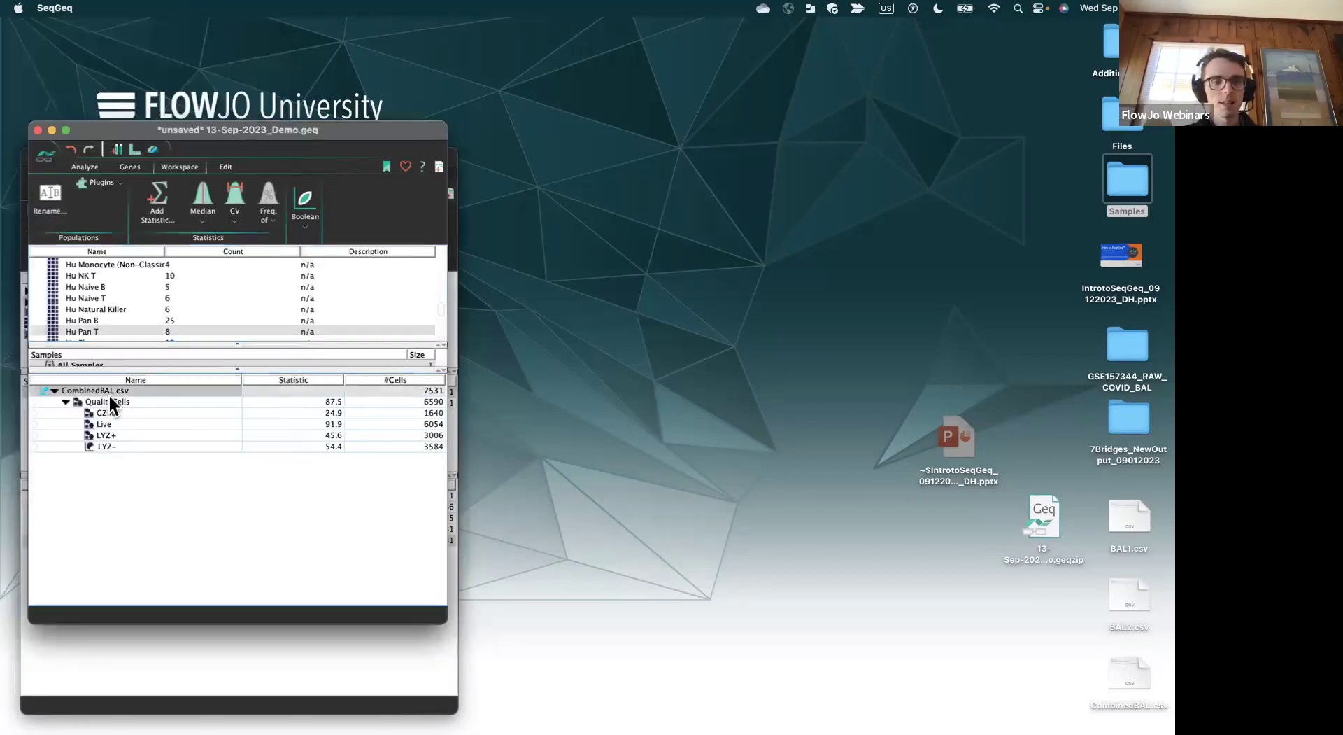
left_click(108, 420)
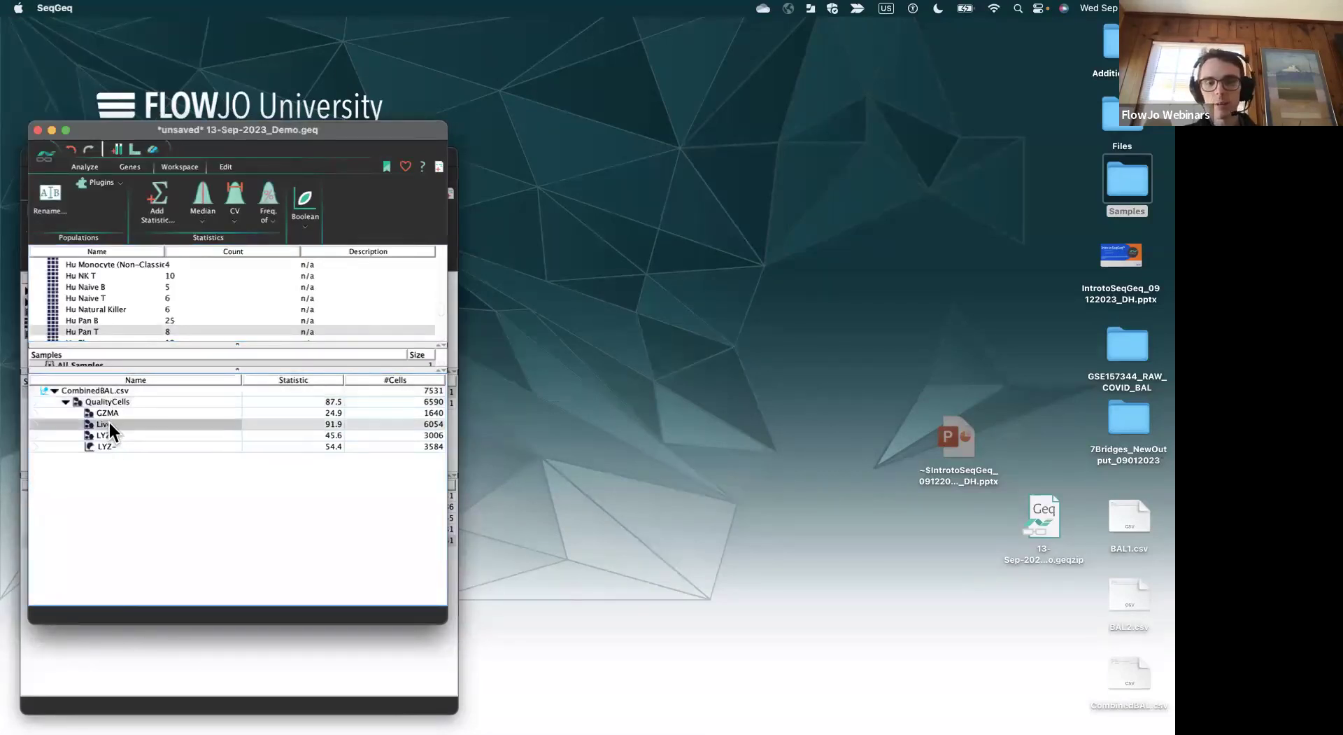
left_click(111, 433)
left_click(111, 445, "shift")
mouse_move(112, 443)
left_mouse_down()
mouse_move(111, 411)
mouse_move(113, 423)
left_mouse_up()
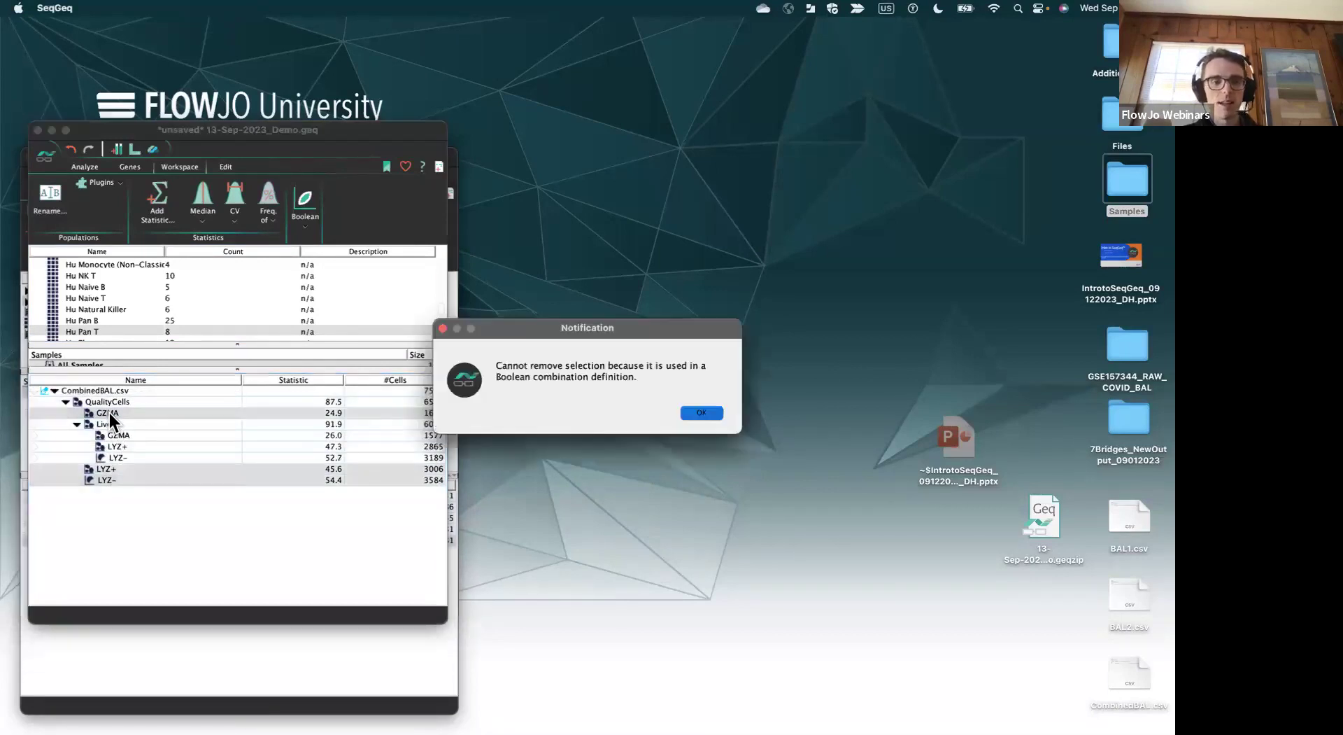
left_click(699, 411)
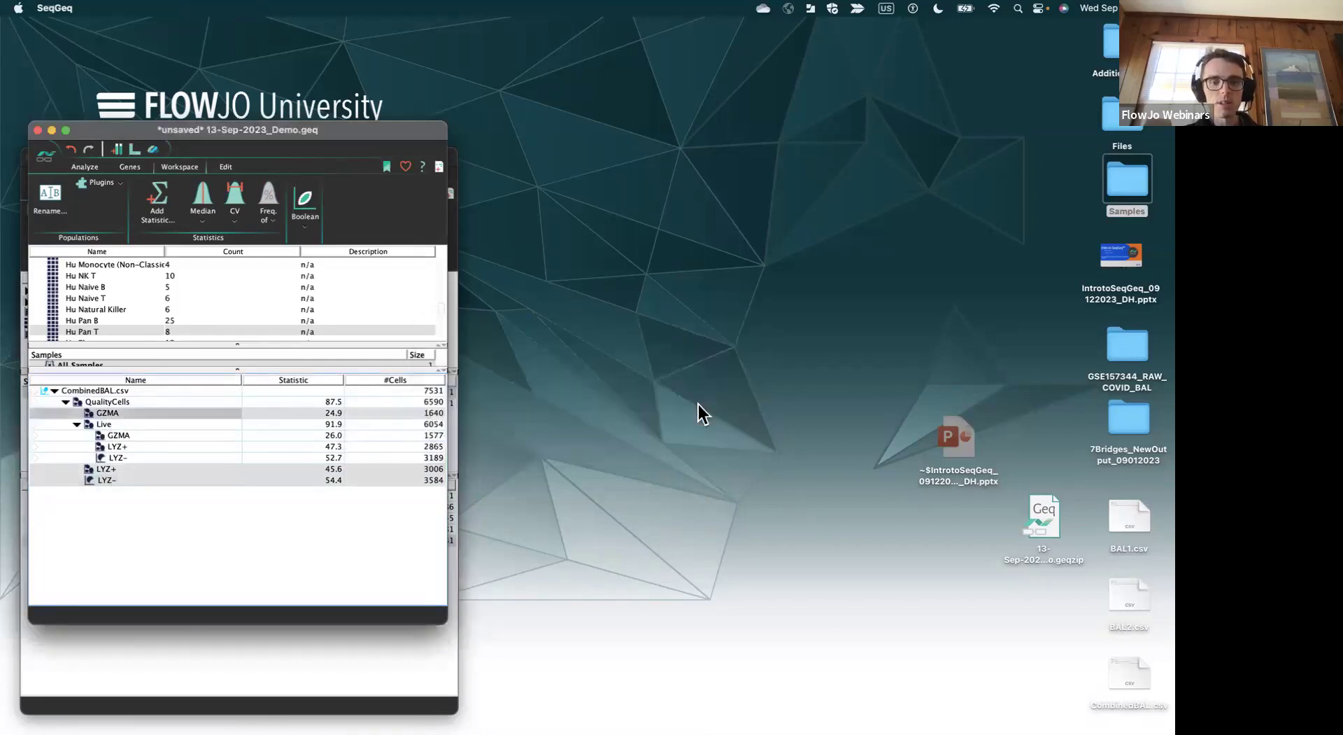
- Delete the original LYZ-, LYZ+ and GZMA populations directly under QualityCells, keeping the copies under Live
left_click(116, 480)
key("Delete")
left_click(123, 467)
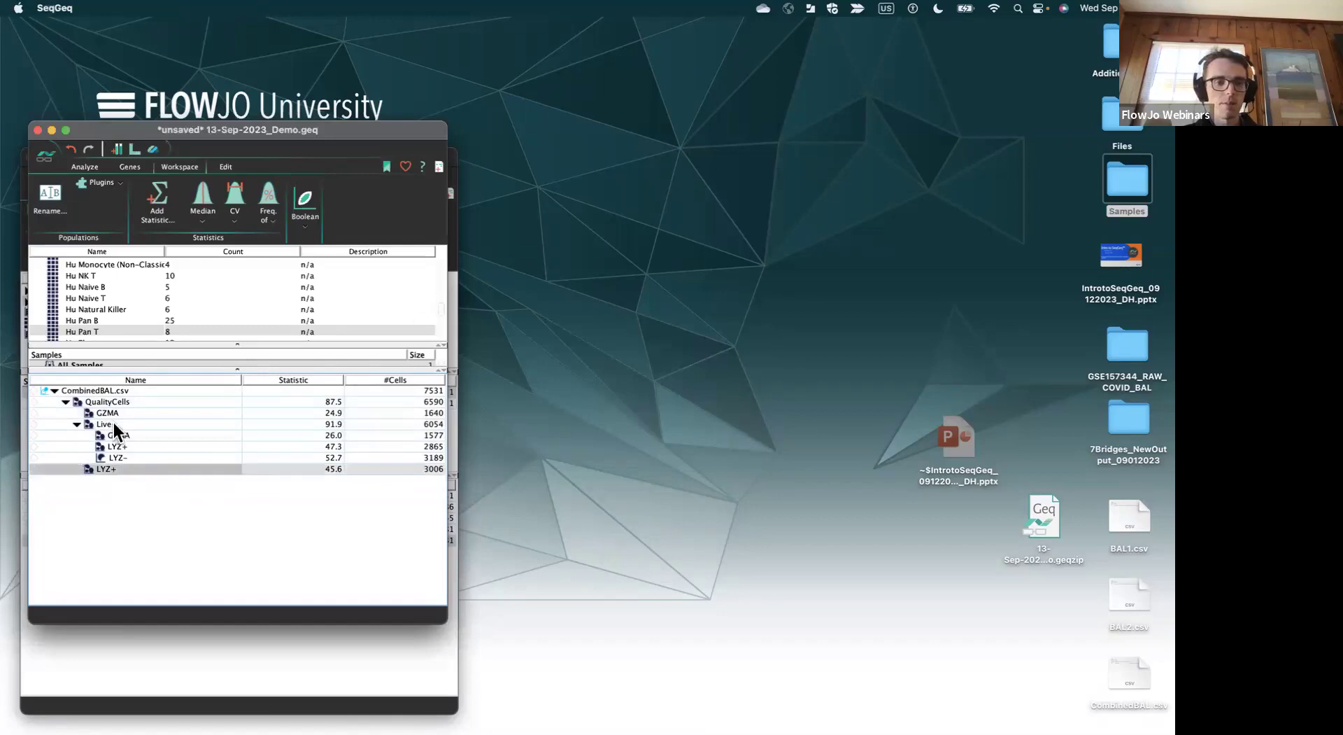
left_click(109, 415, "super")
key("Delete")
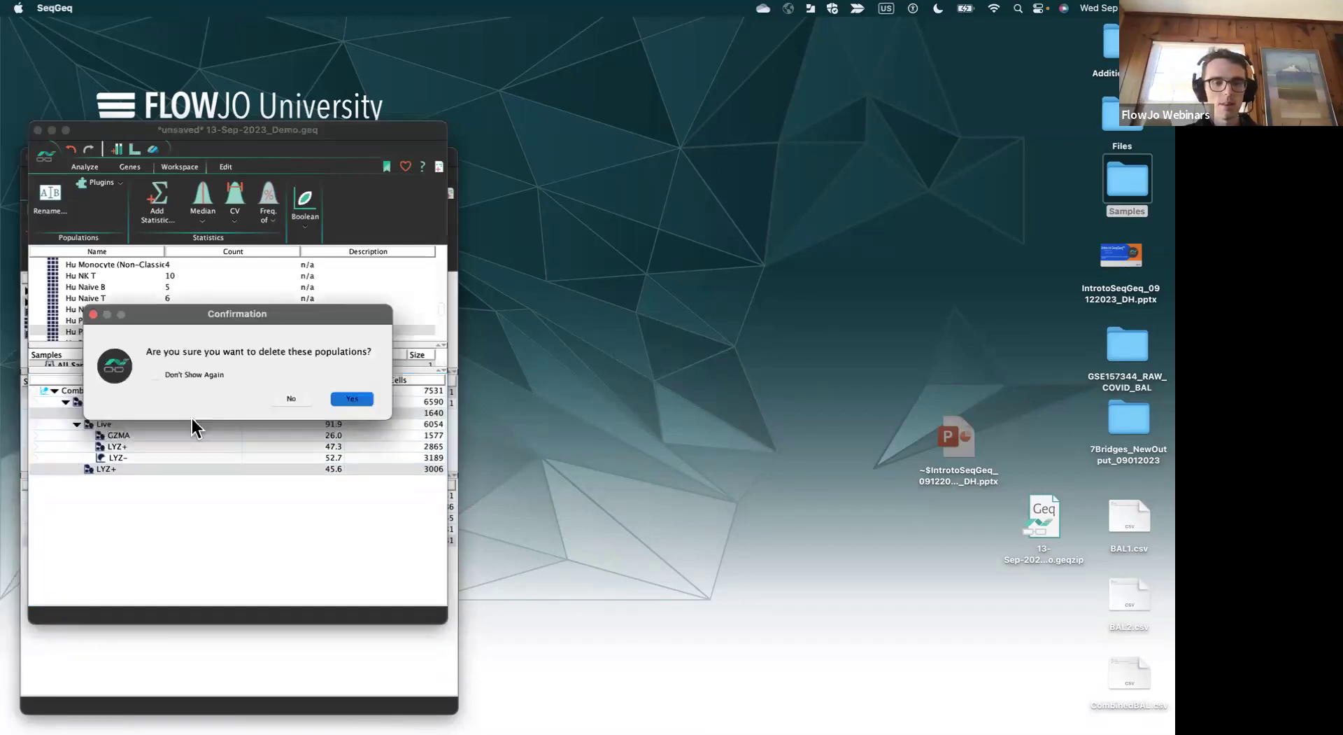
left_click(352, 398)
- Review the gating hierarchy from QualityCells through Live to its GZMA, LYZ+ and LYZ- subpopulations
left_click(129, 435)
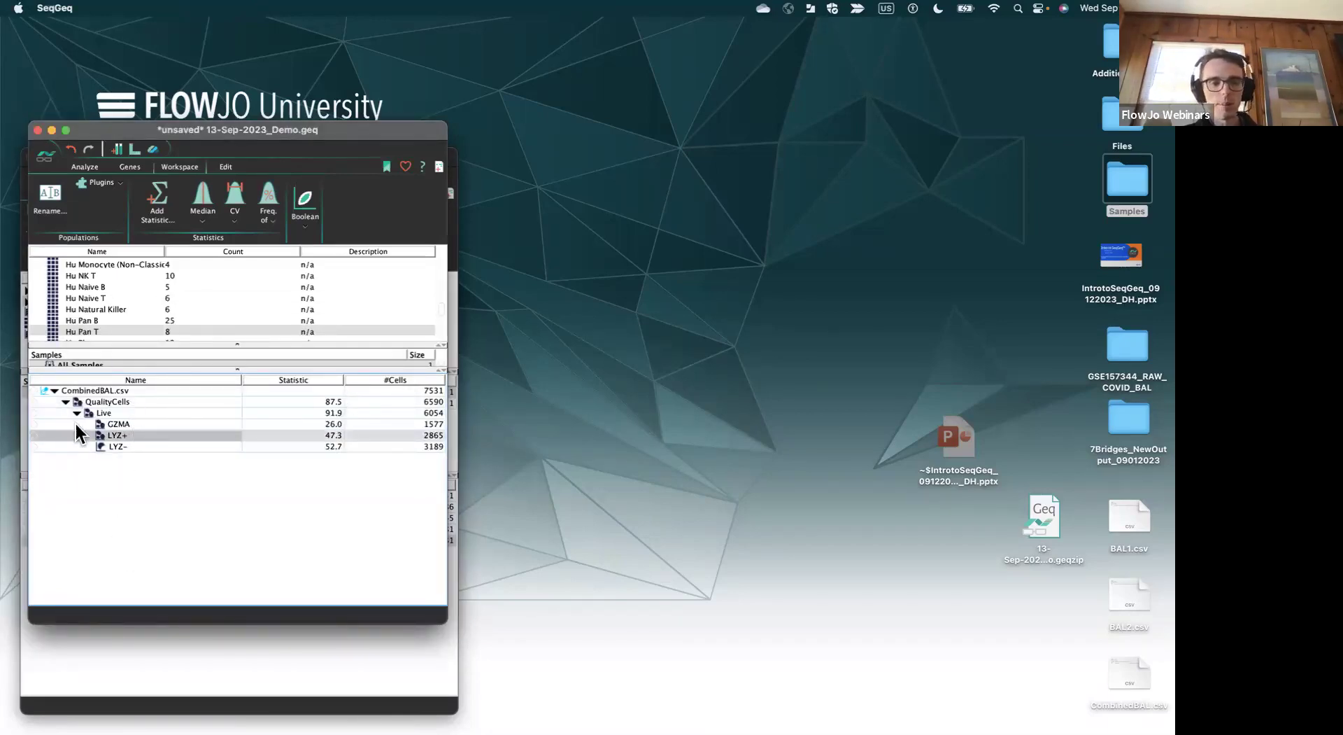
left_click(110, 412)
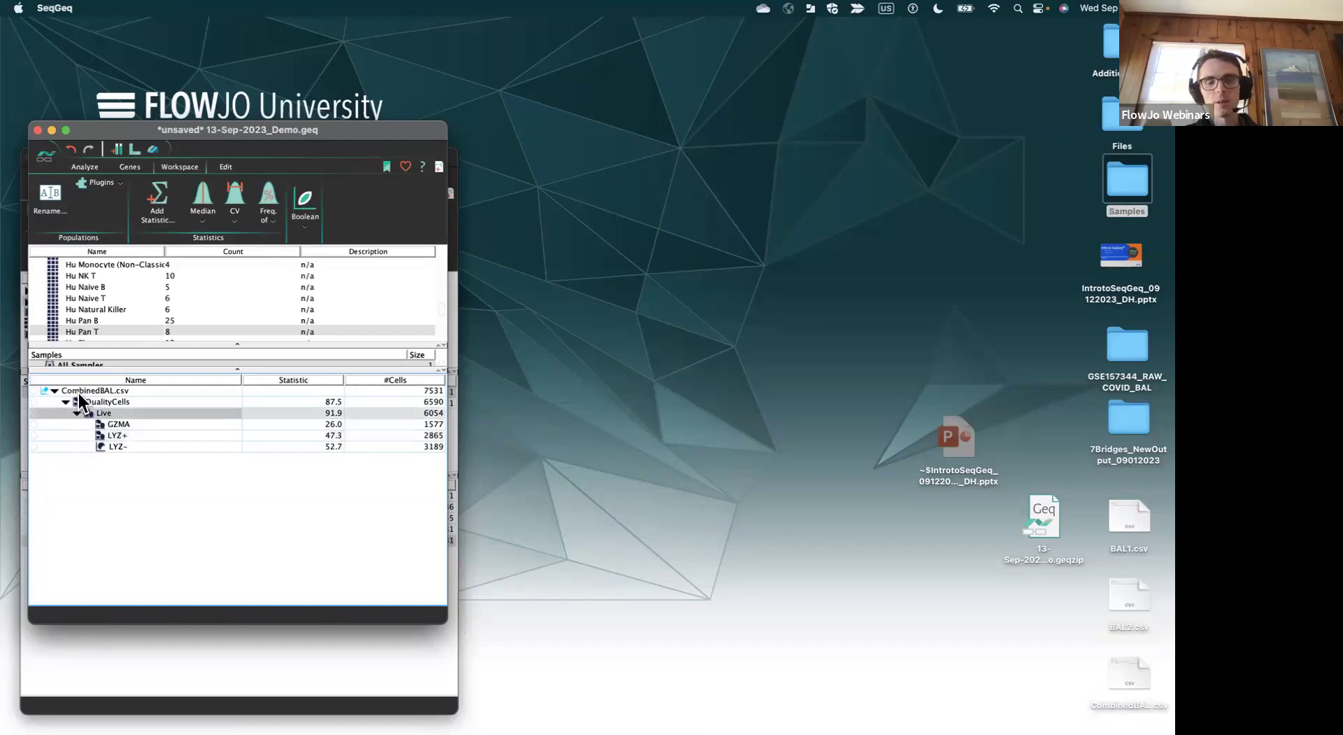
left_click(122, 425)
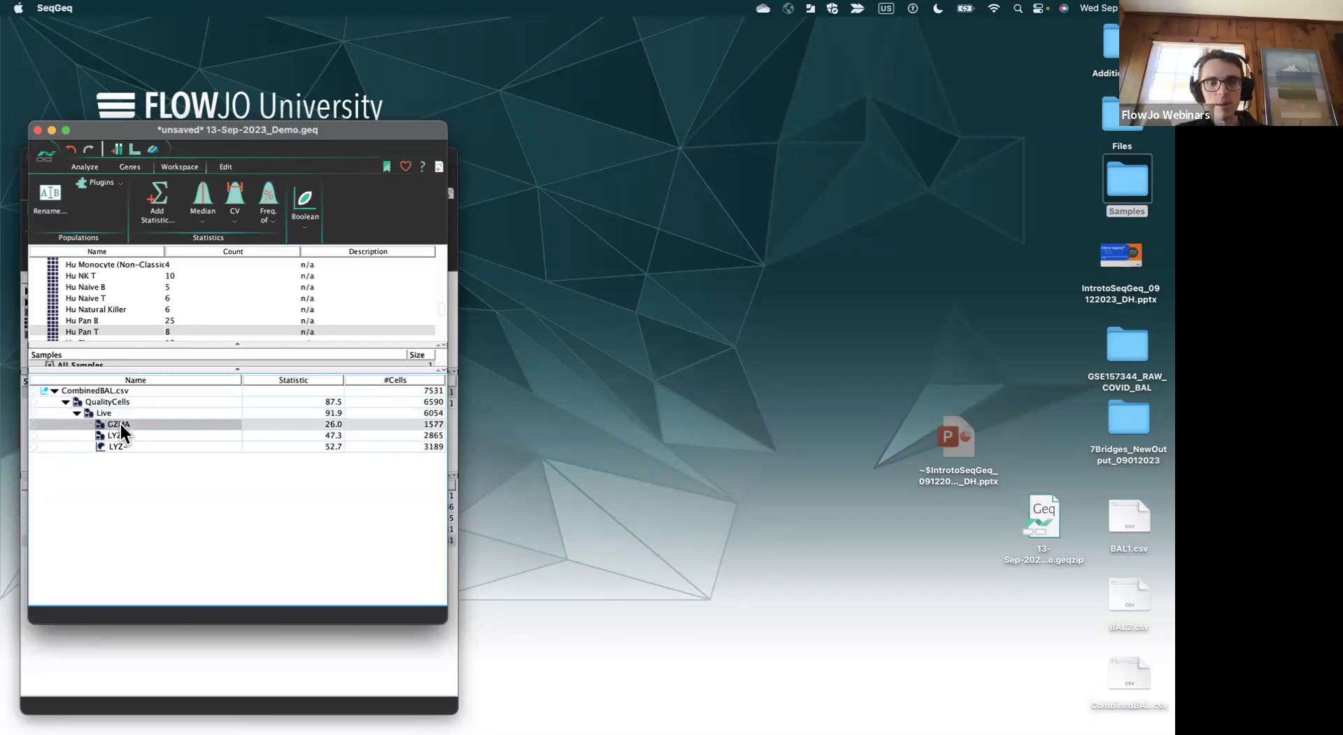
left_click(111, 414)
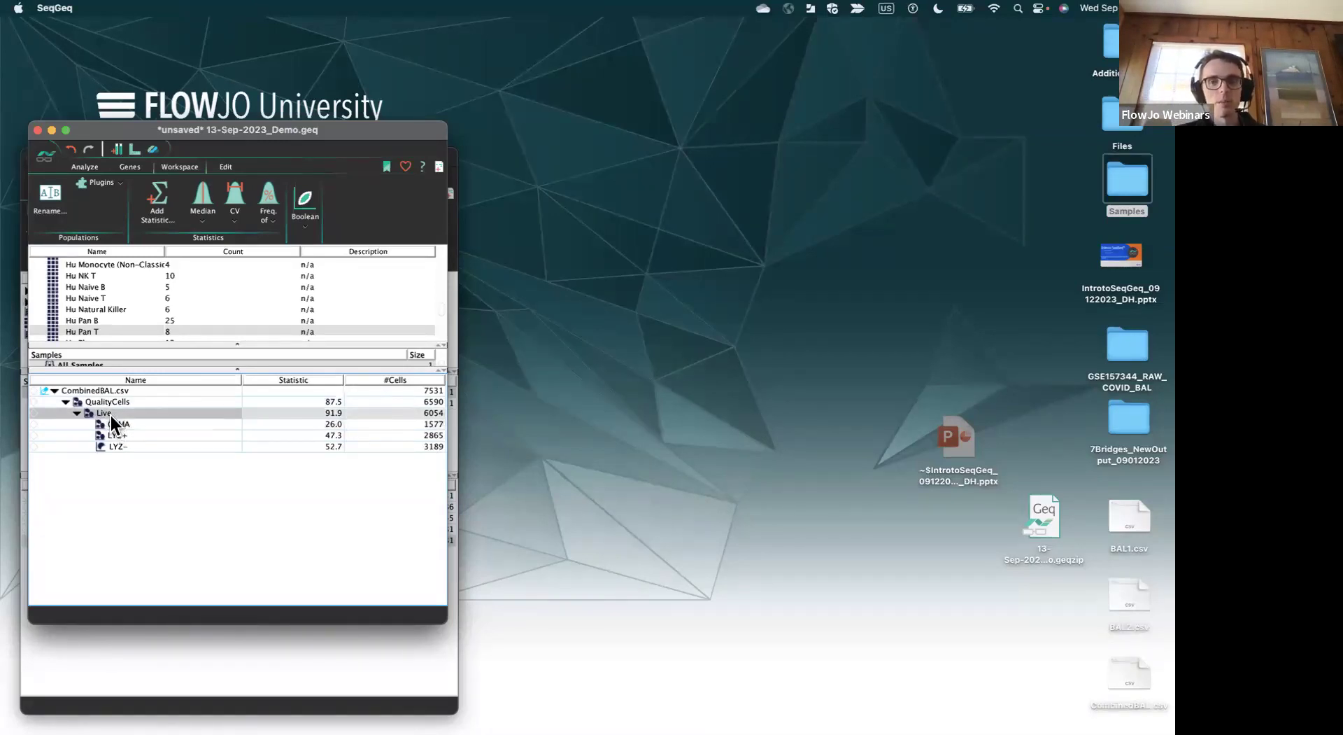
left_click(102, 403)
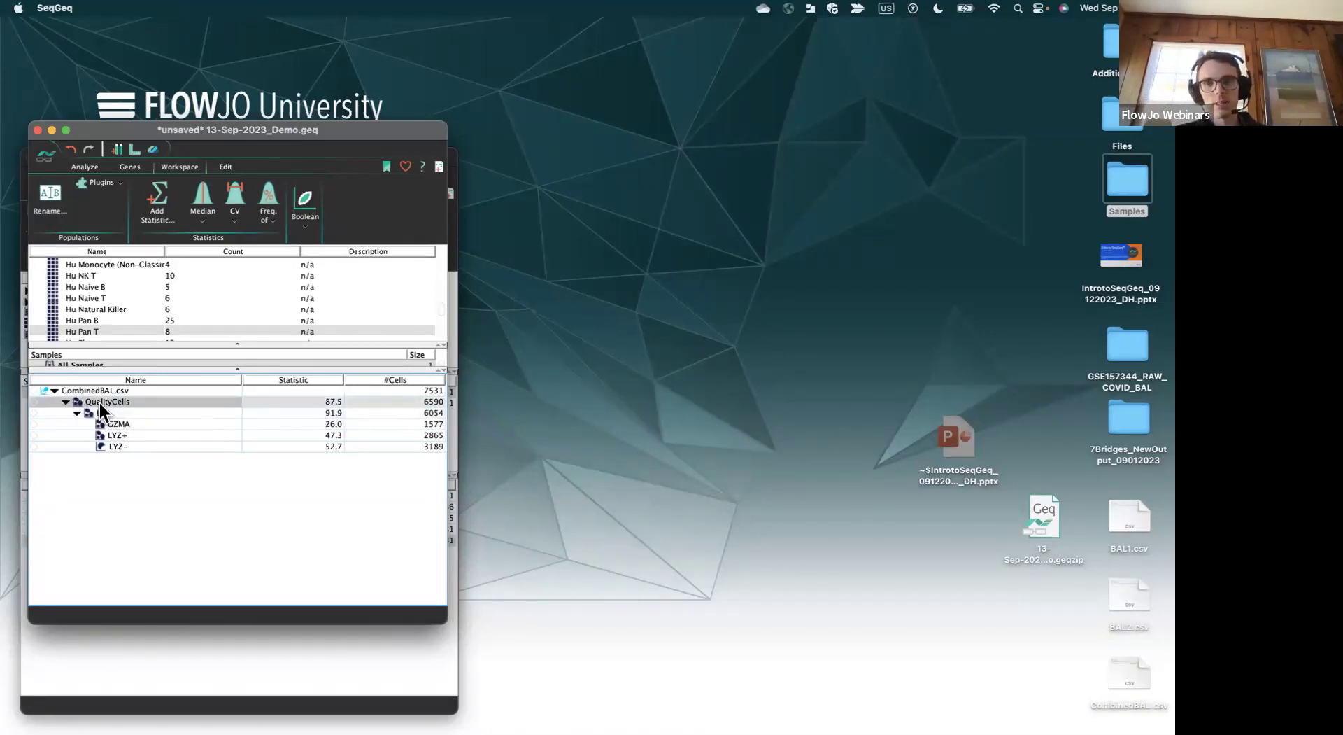
left_click(116, 424)
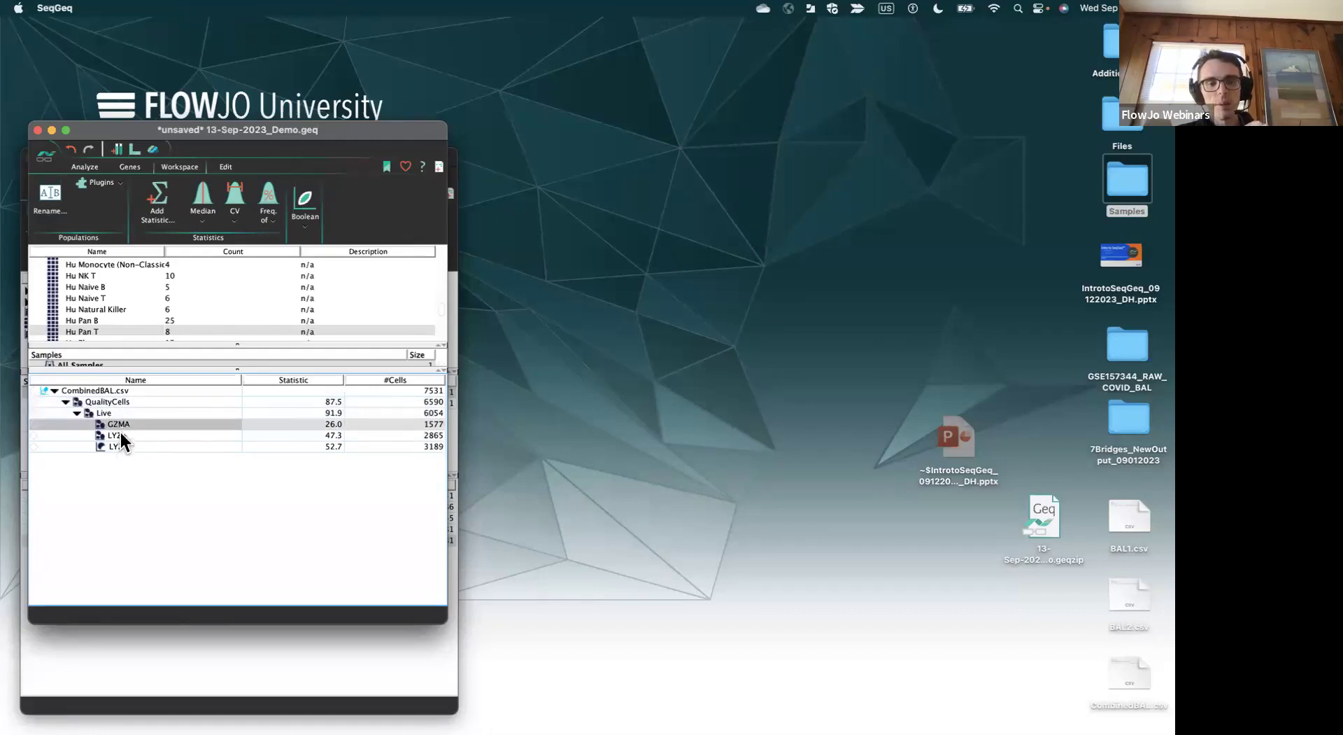
left_click(120, 438)
key("Down")
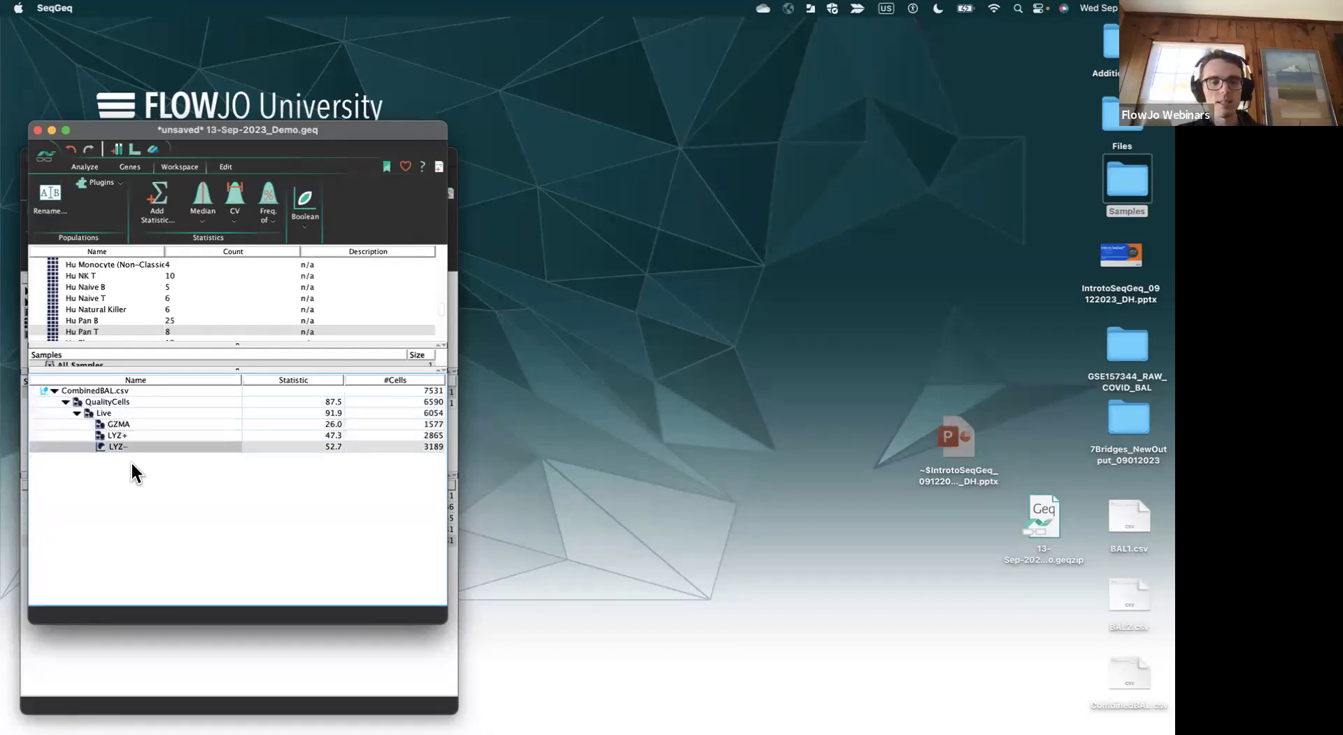
key("Up")
key("Up")
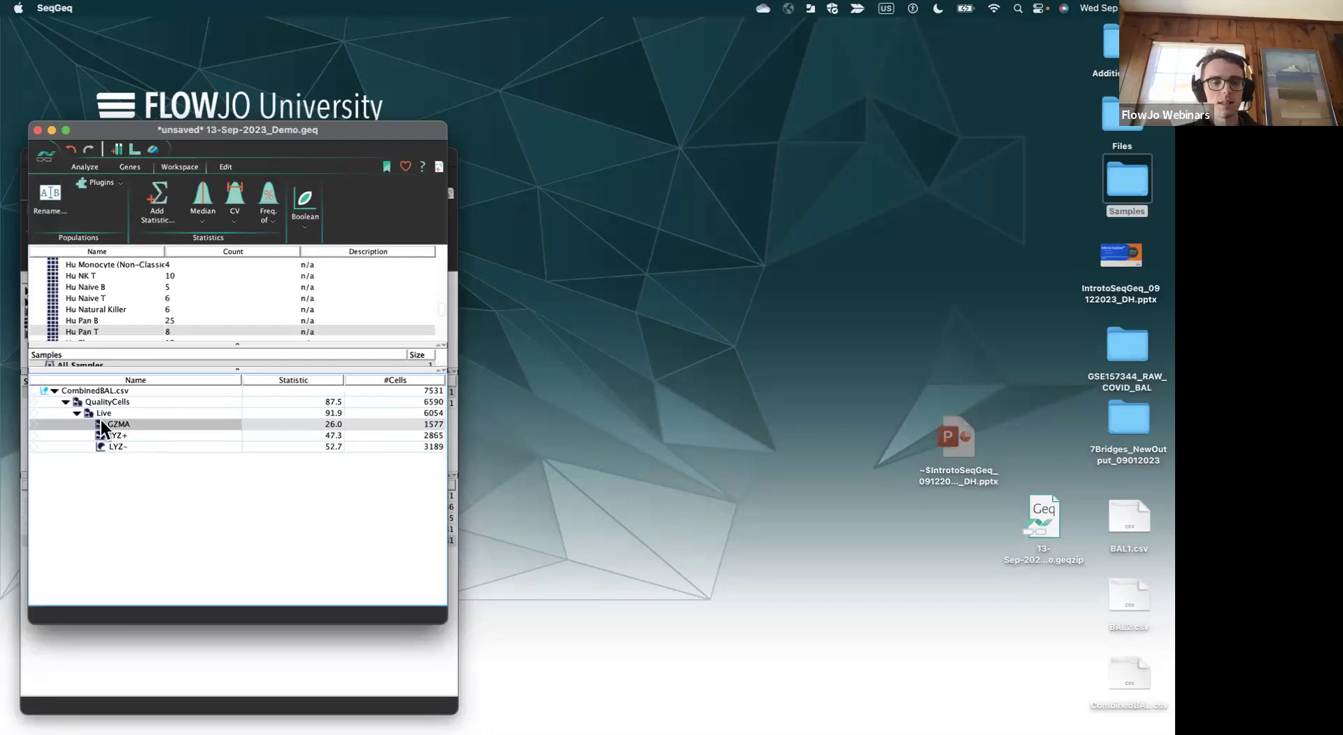
left_click(92, 406)
left_click(114, 434)
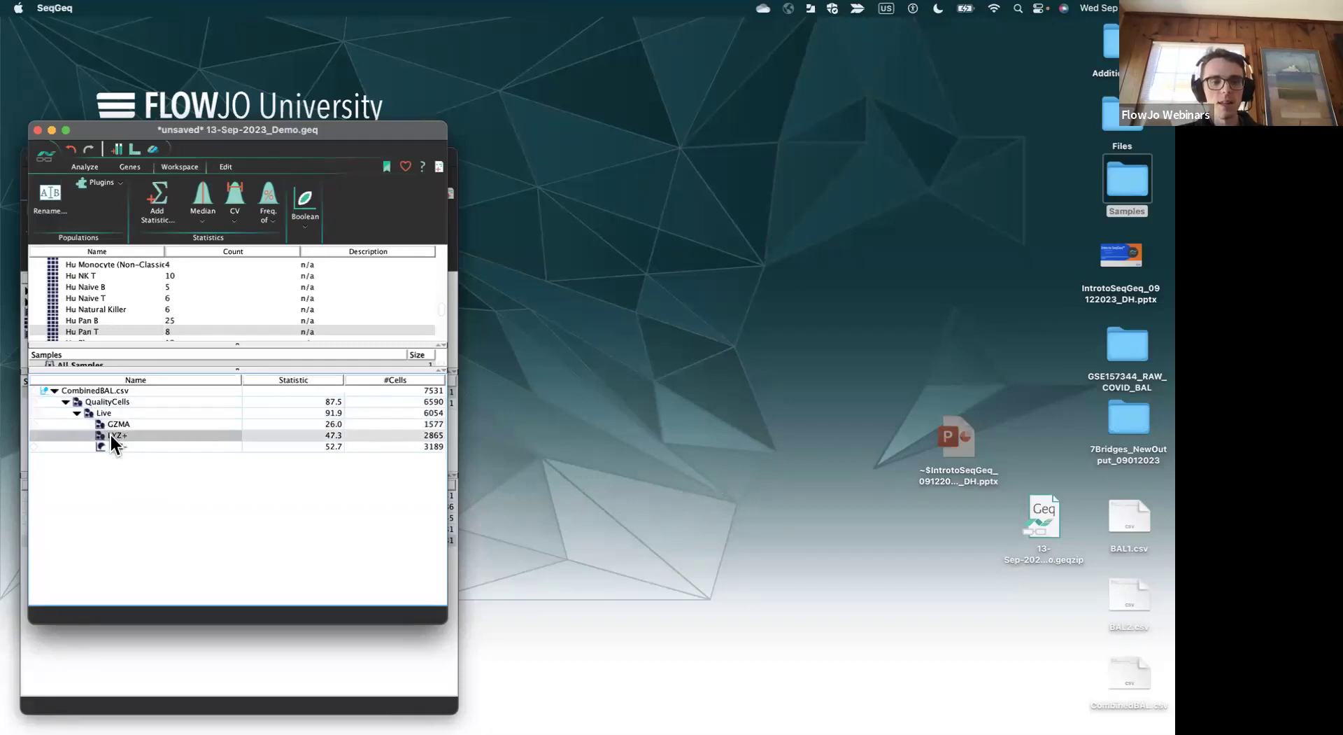
left_click(117, 424)
left_click(117, 414)
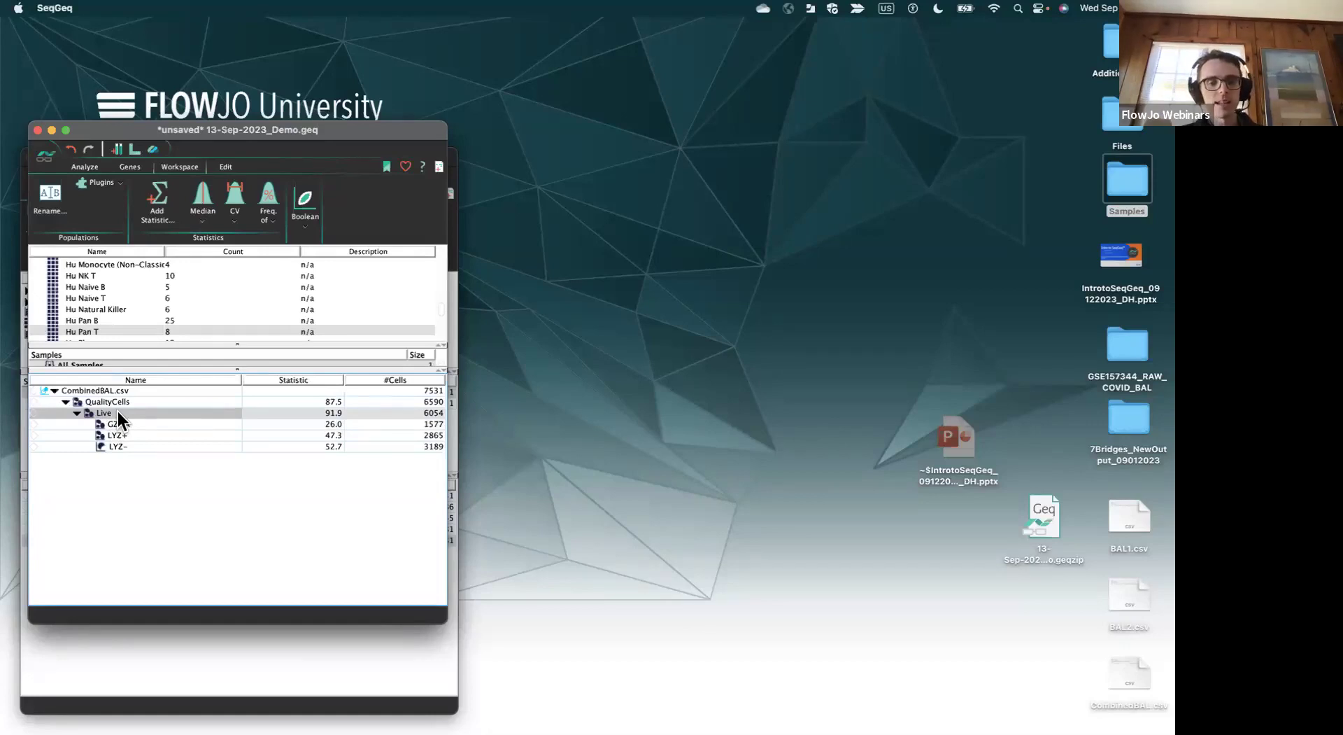
- Open the plot of the Live population and expand the gene set lists for both the X and Y axes
double_click(117, 413)
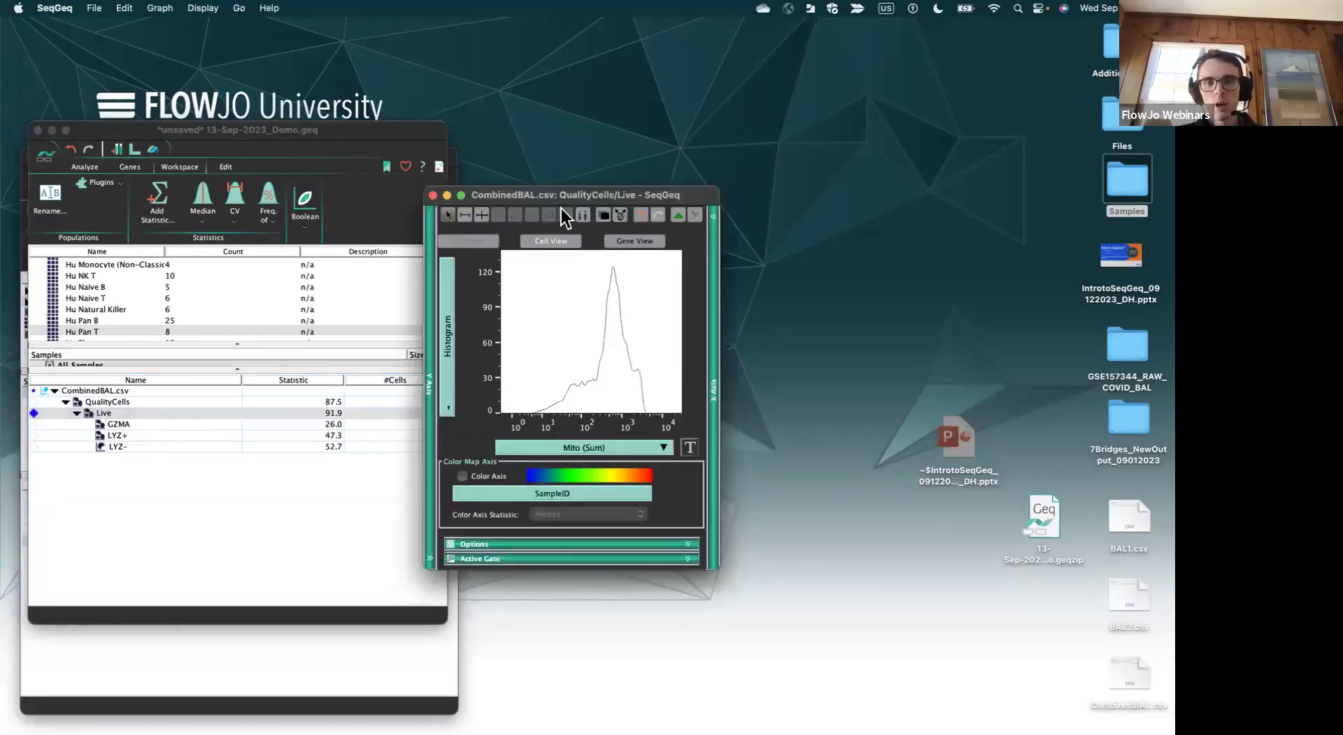
left_click_drag(568, 197, 645, 135)
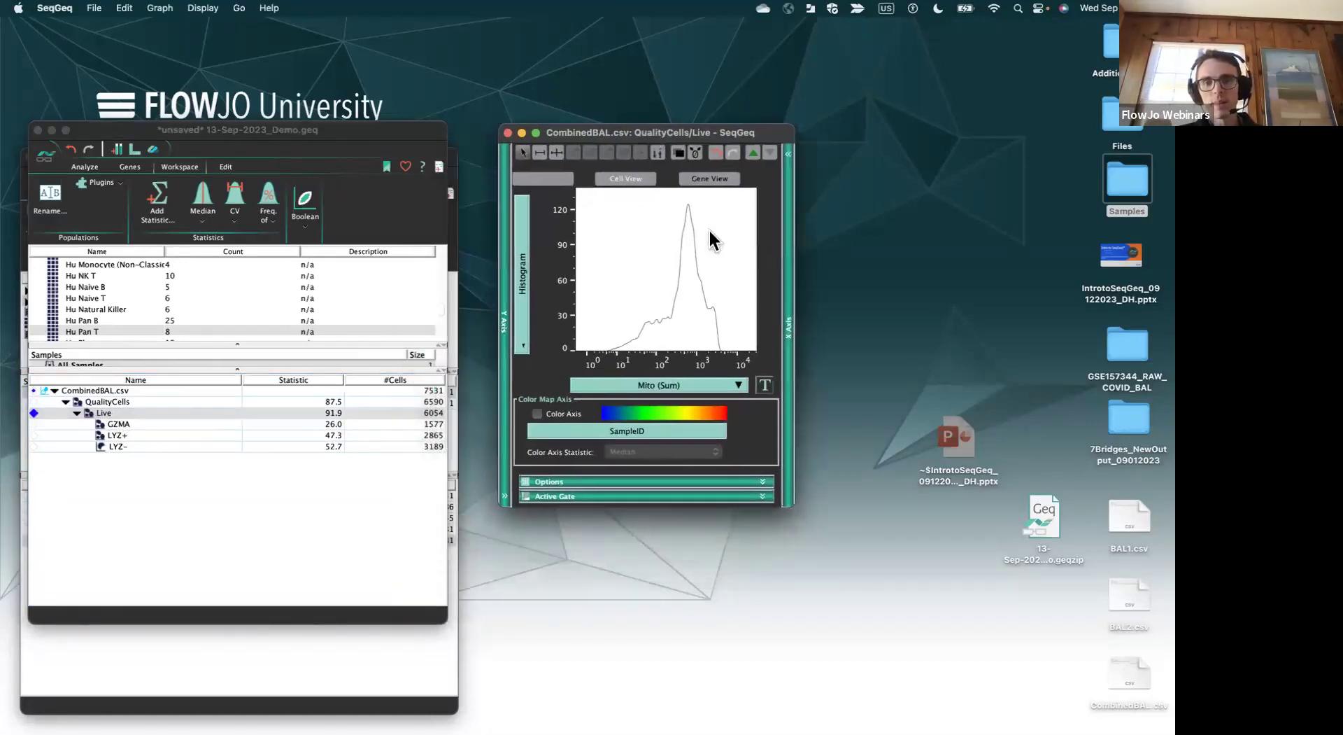
left_click(785, 338)
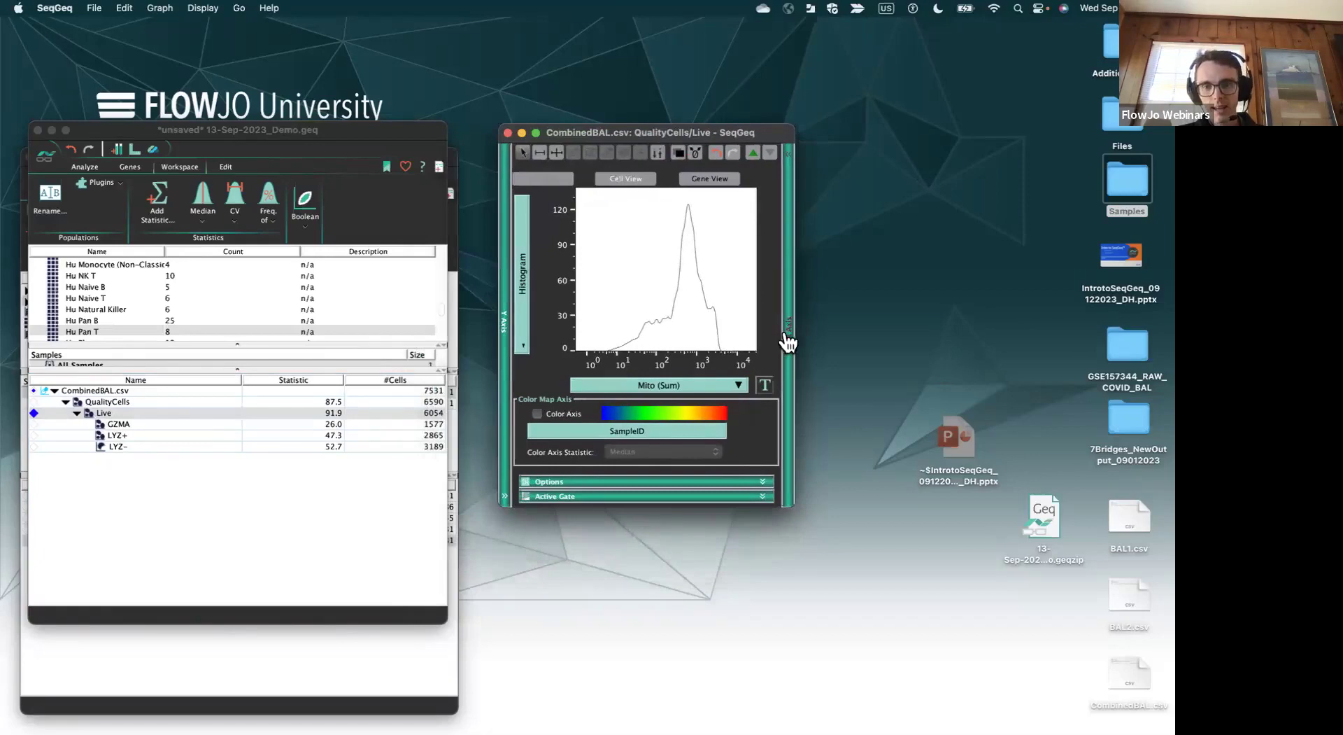
left_click(504, 361)
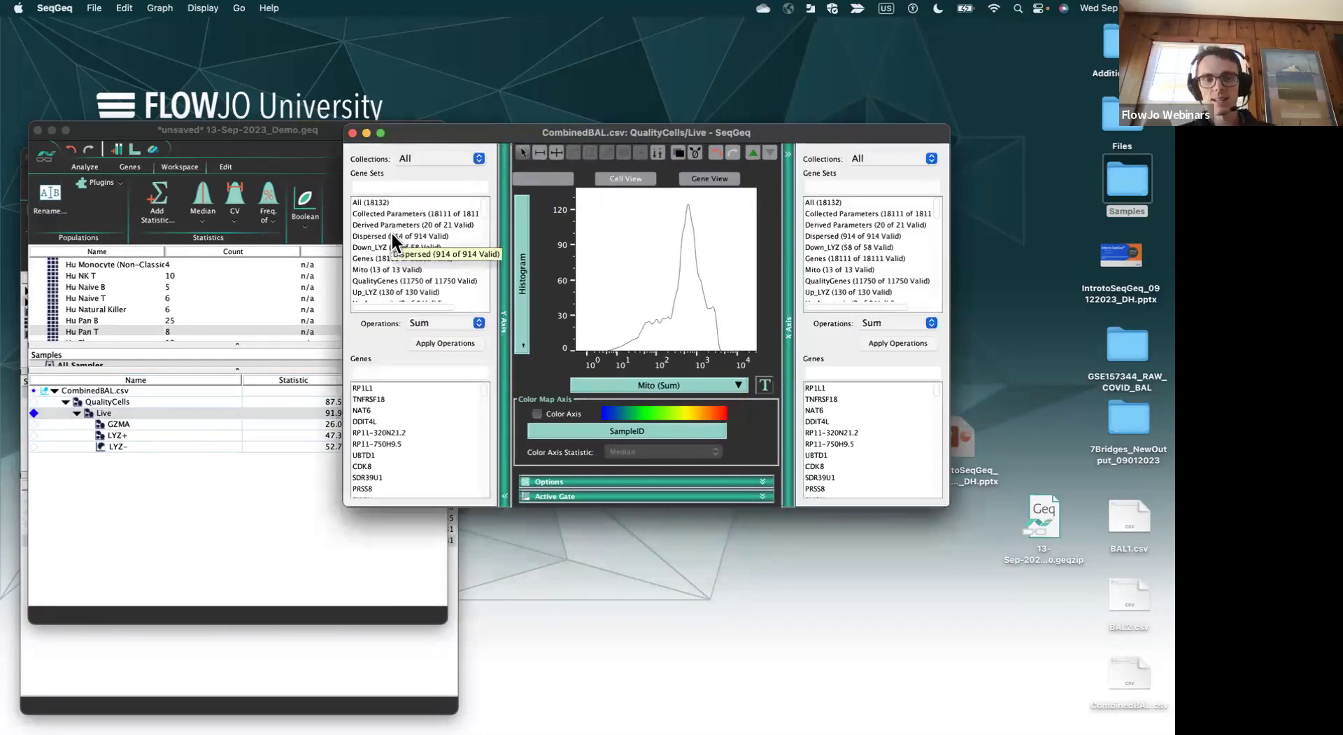
- Select the Hu Monocyte (Classical) gene set for the Y axis of the Live plot
scroll(392, 234, "down", 3)
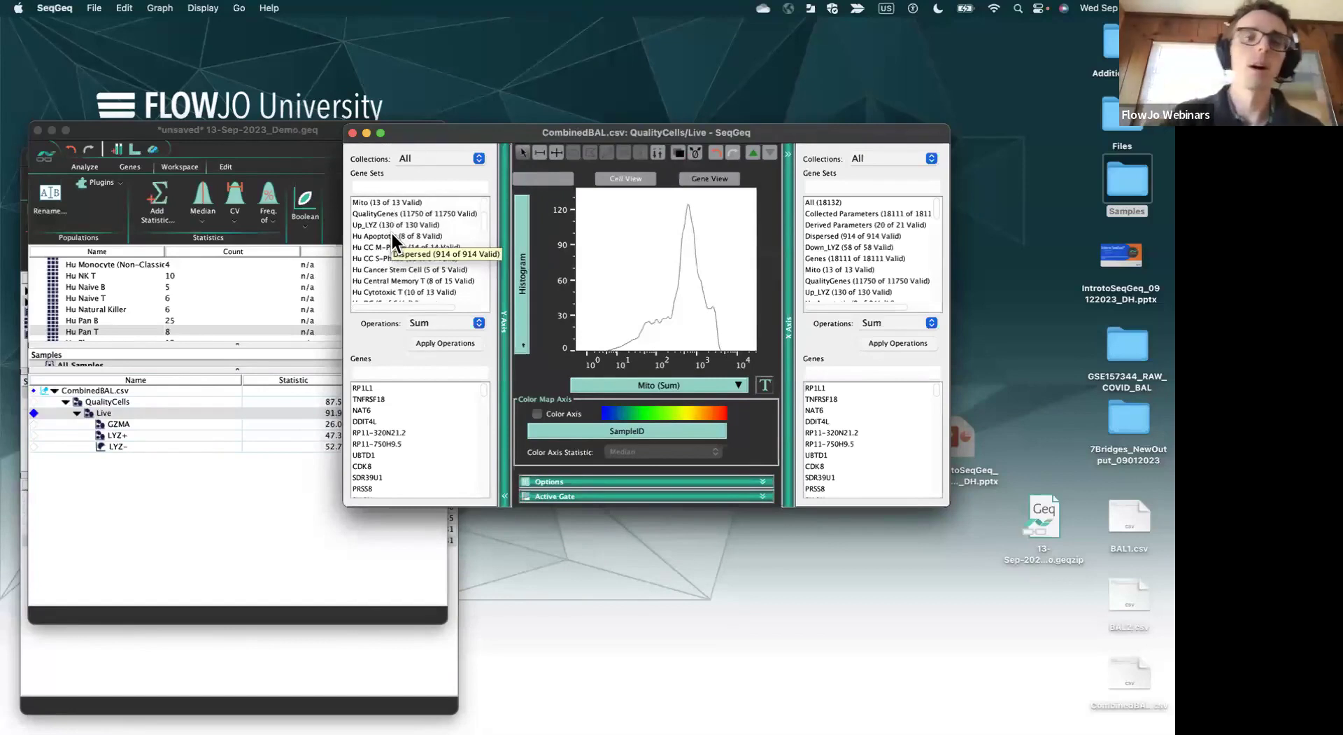
scroll(392, 233, "down", 5)
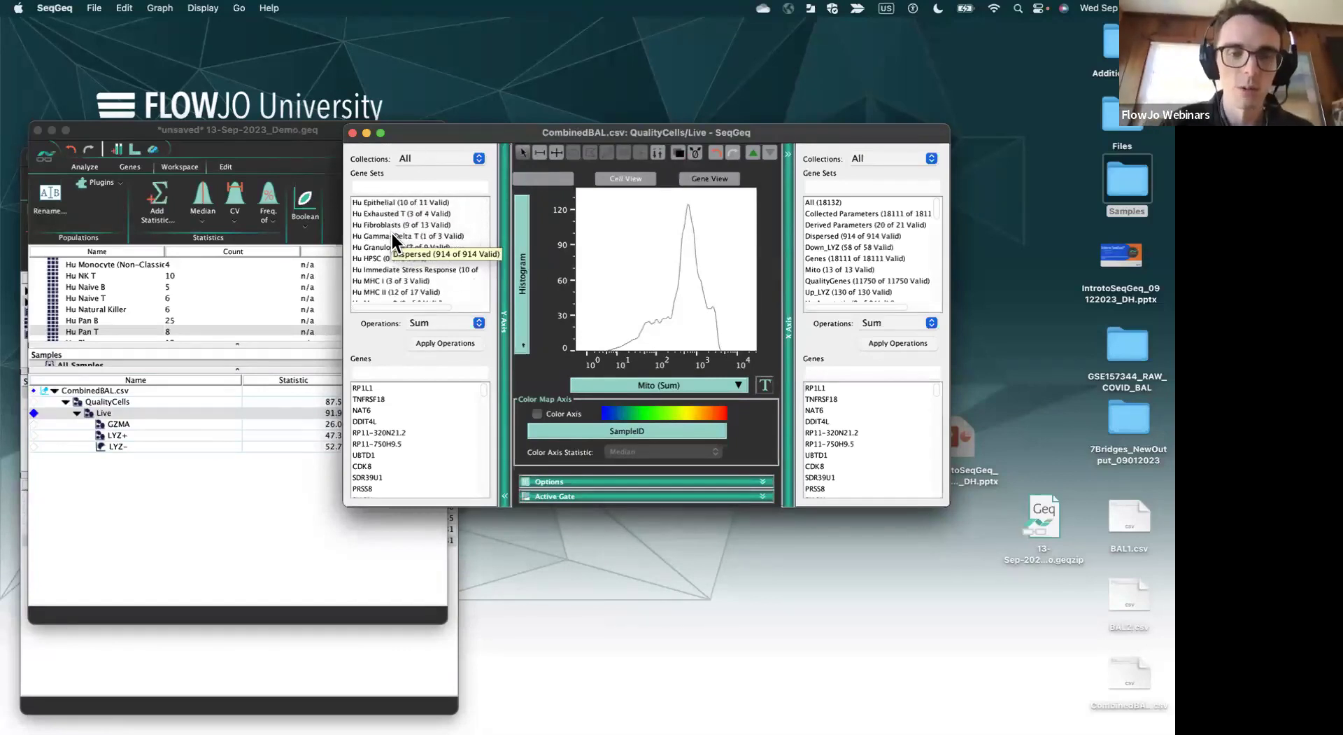
scroll(391, 234, "down", 3)
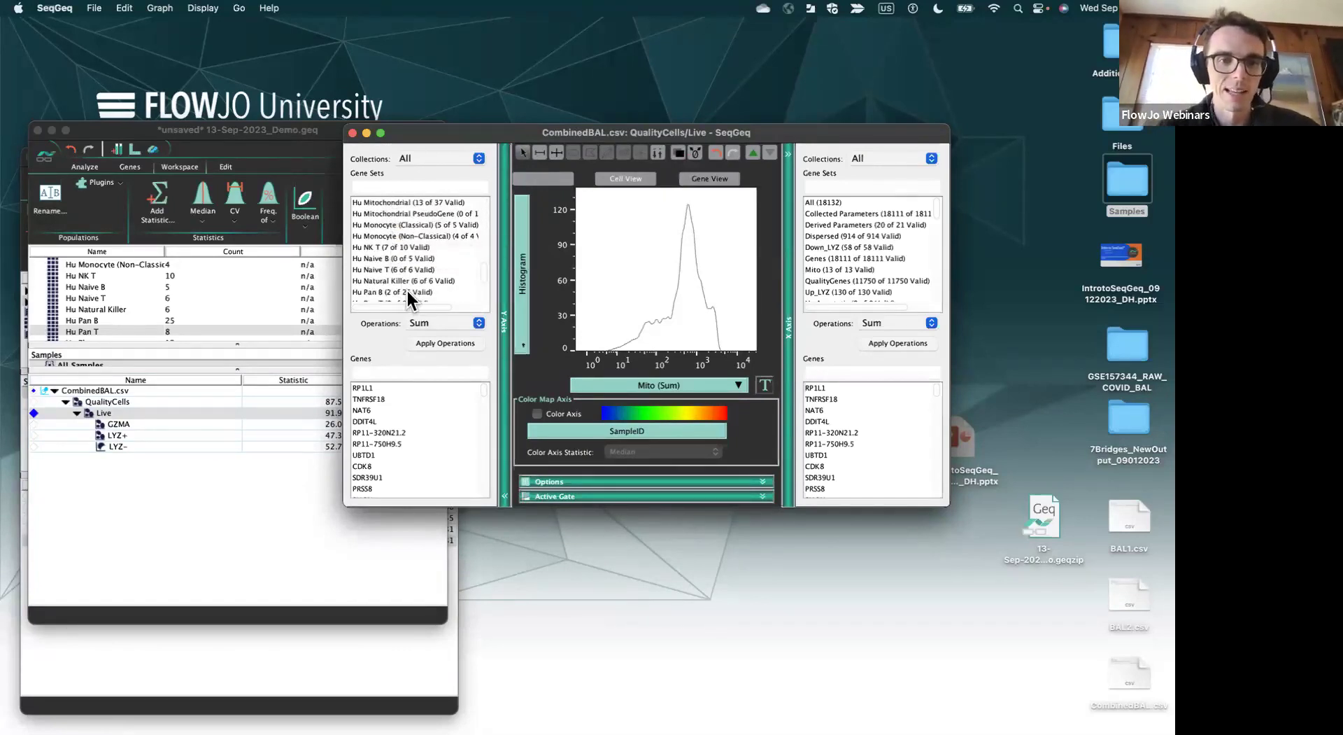
left_click(391, 224)
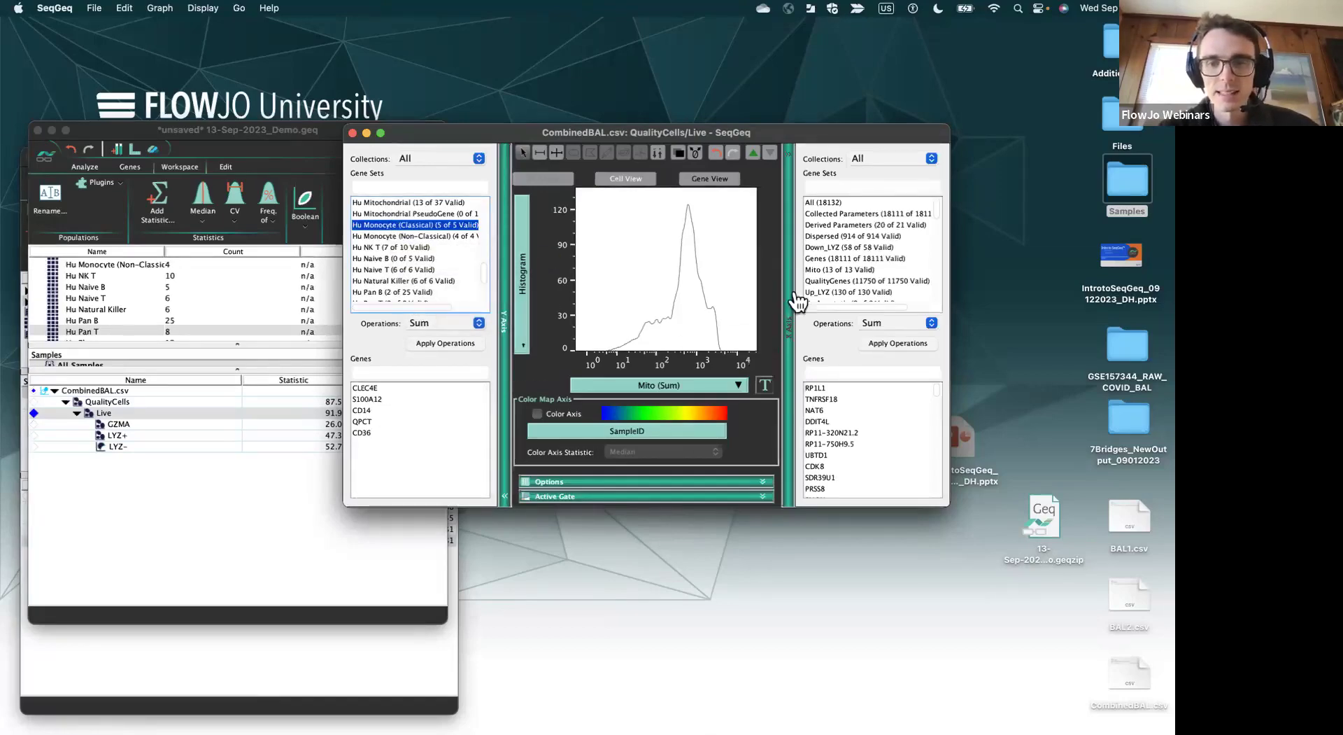
- Browse the X axis gene set list and select the Hu NK T gene set
scroll(839, 265, "down", 5)
scroll(838, 265, "down", 5)
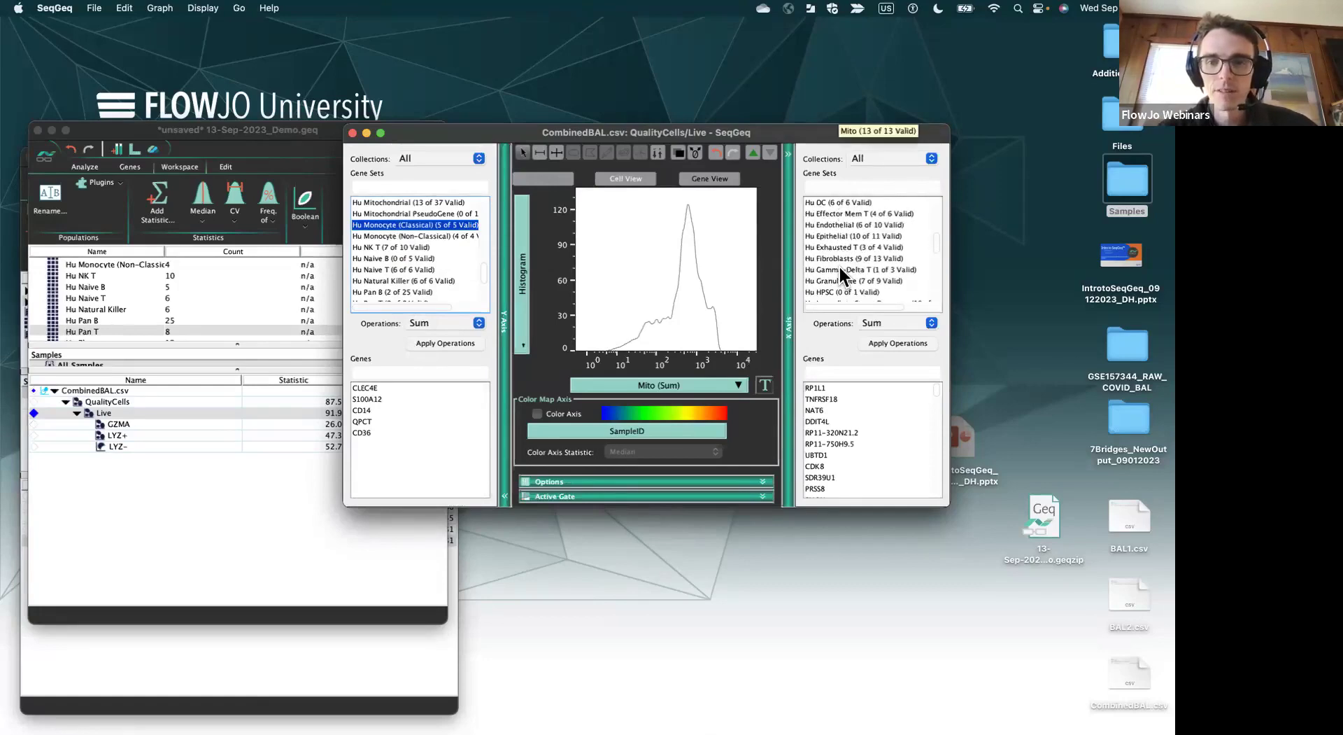
scroll(840, 267, "down", 1)
left_click(831, 225)
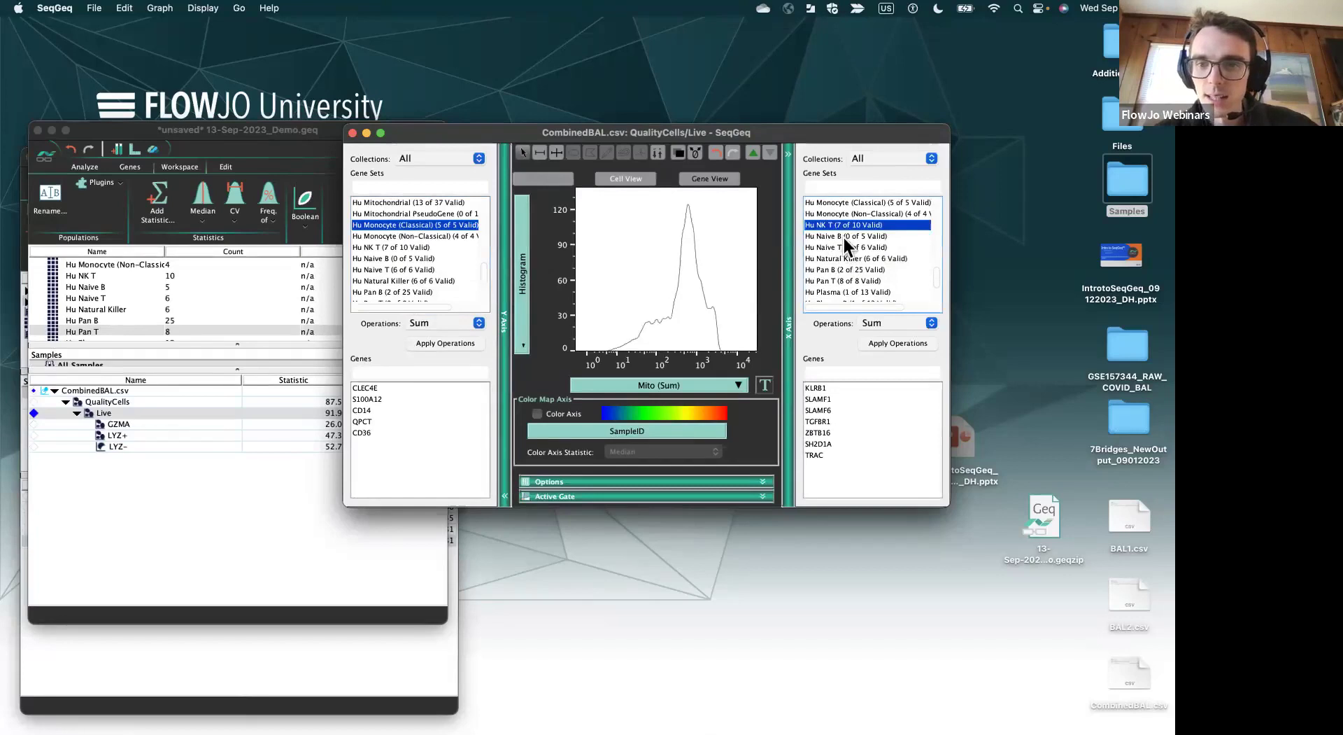
scroll(847, 259, "up", 4)
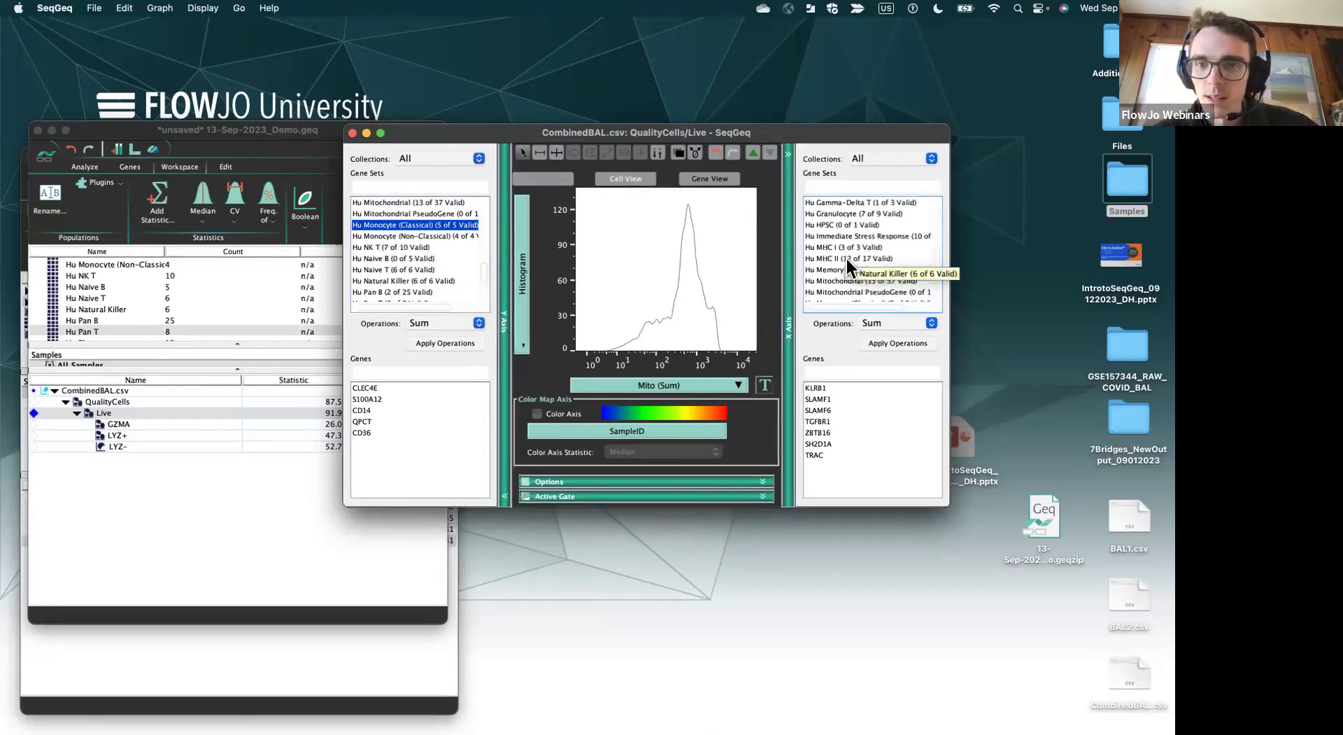
scroll(847, 259, "up", 6)
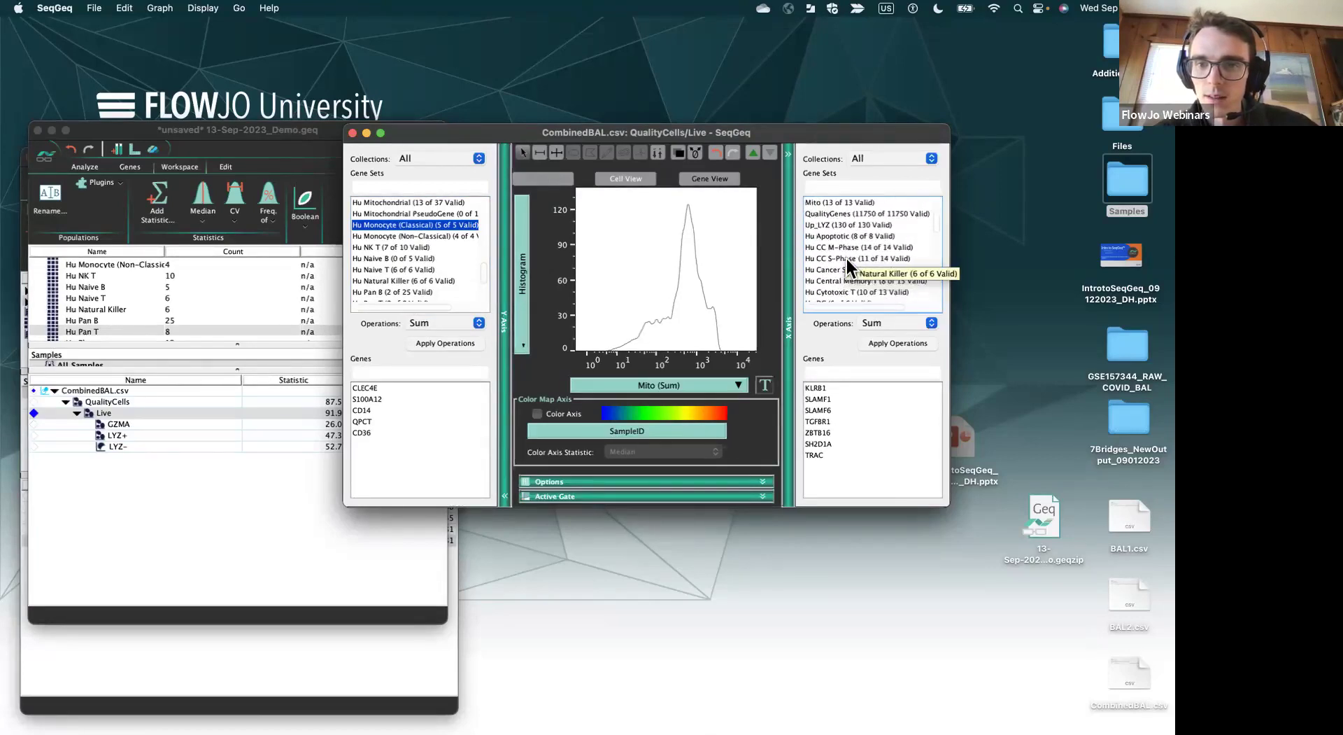
scroll(847, 259, "up", 3)
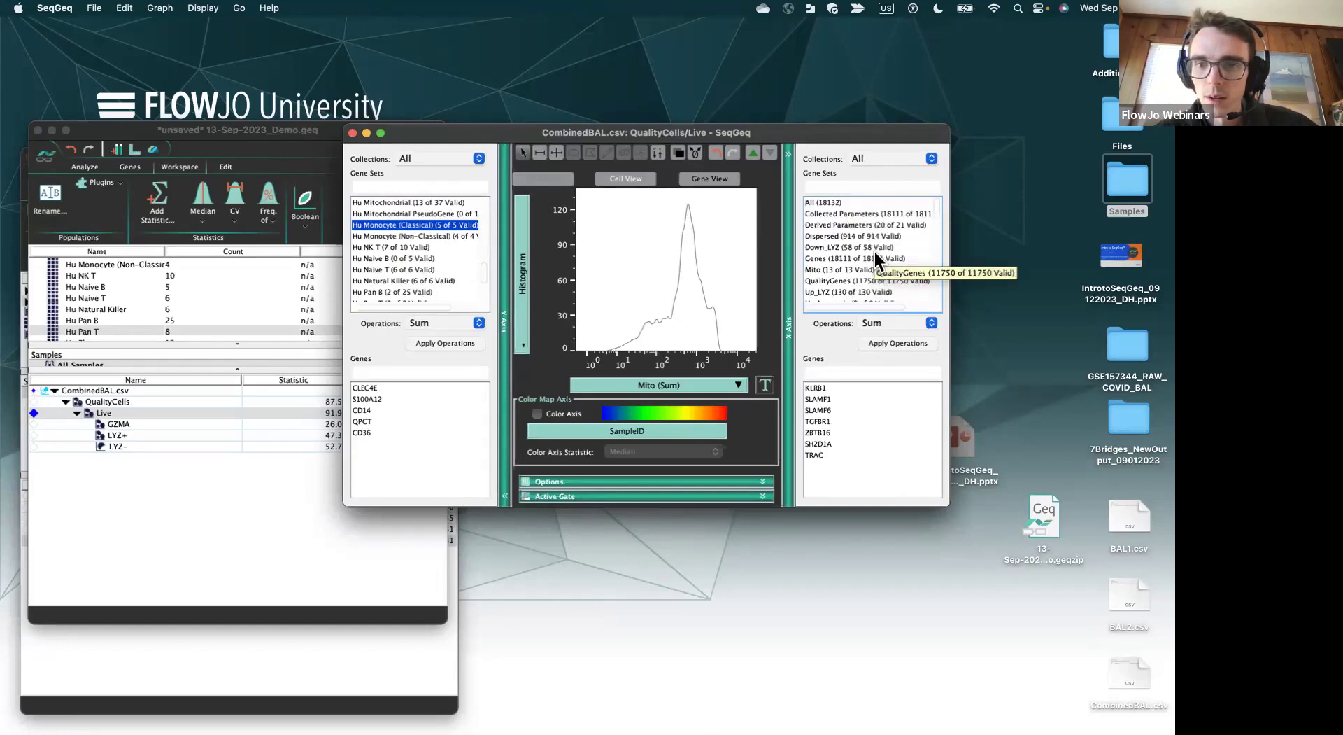
scroll(874, 249, "down", 10)
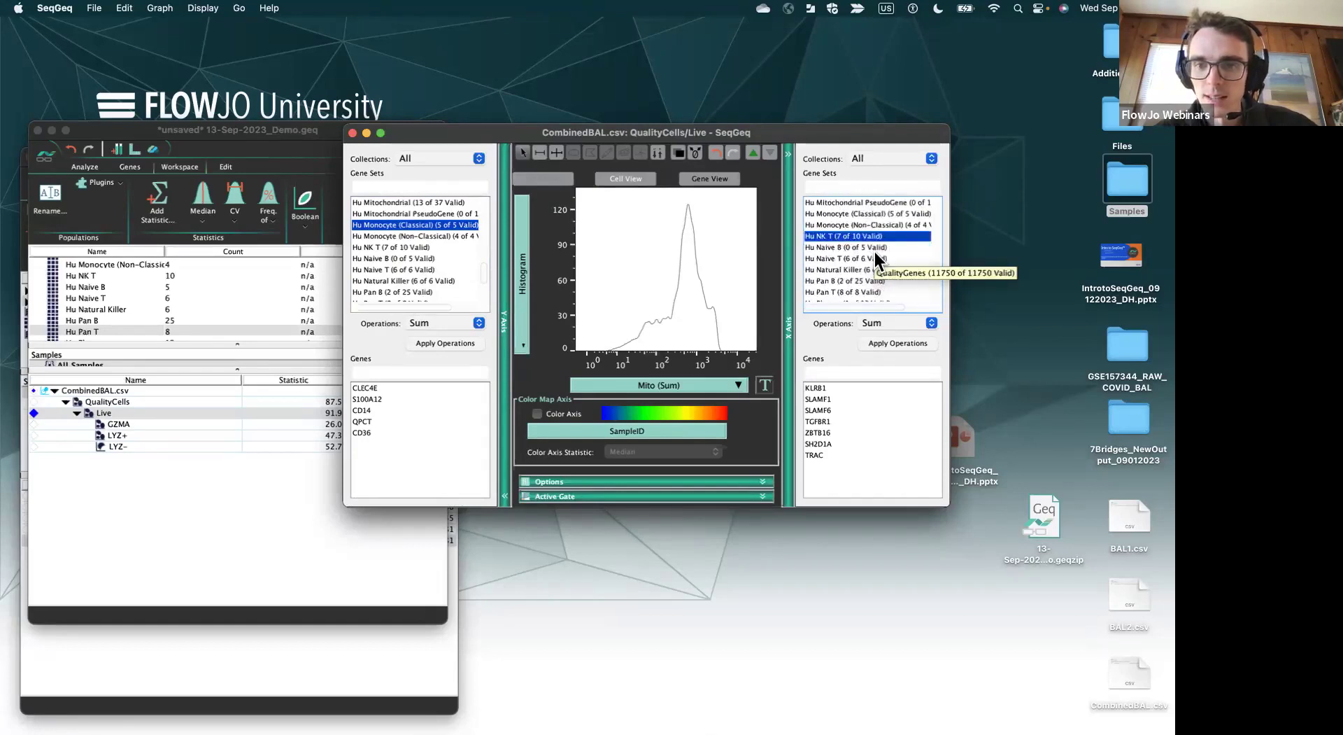
scroll(875, 249, "down", 2)
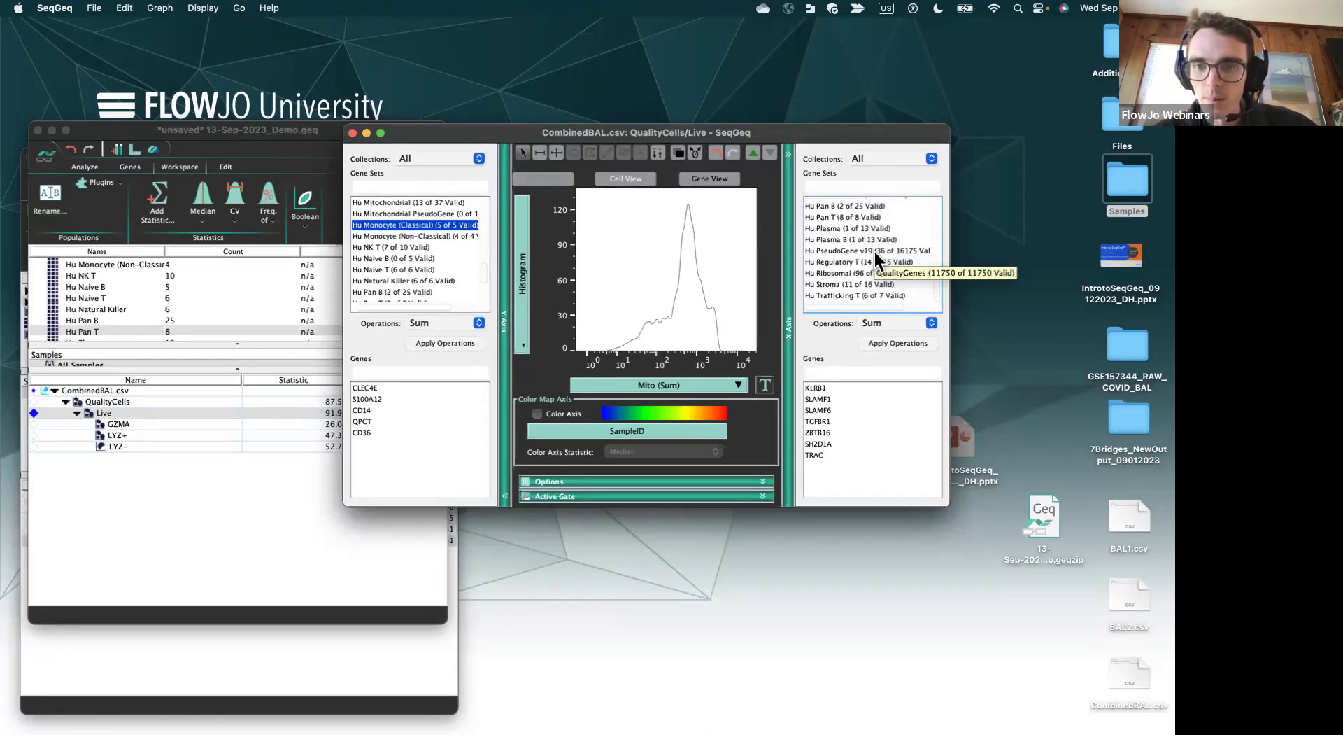
scroll(875, 249, "up", 3)
left_click(871, 236)
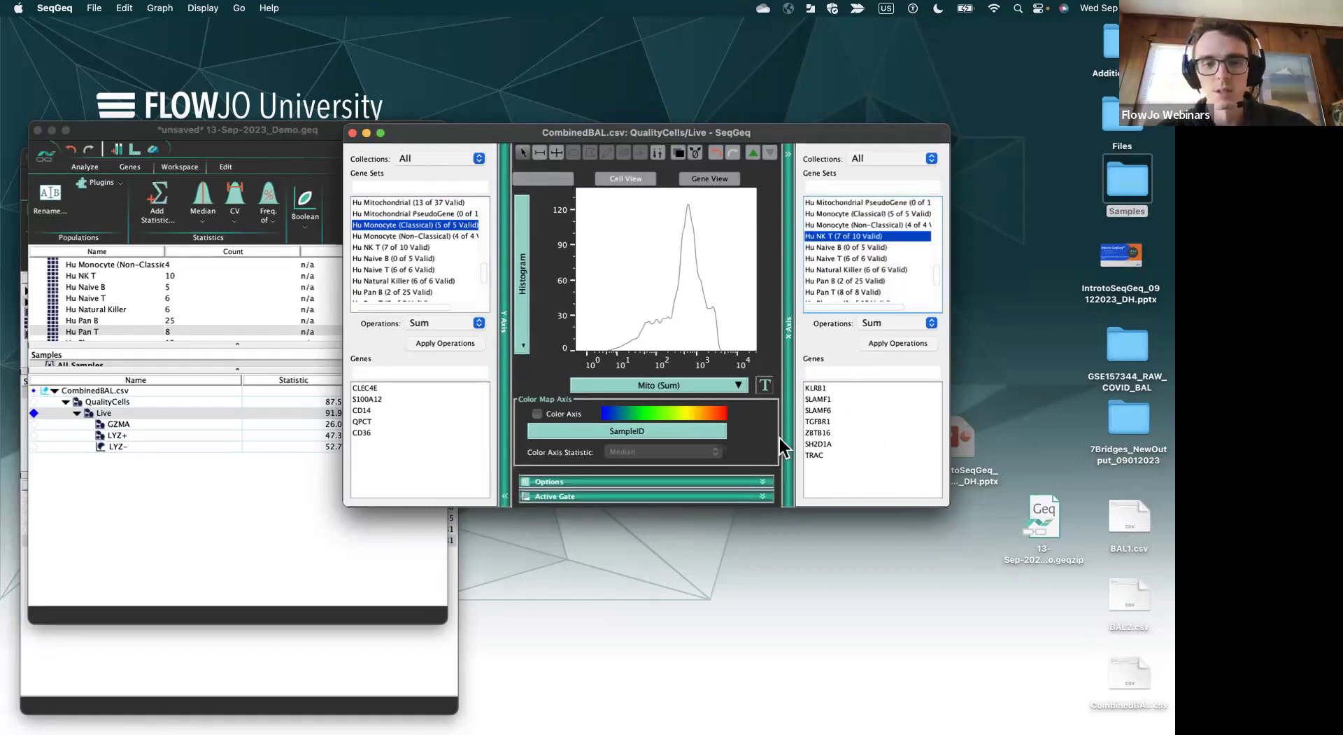
- Plot the Live cells by the individual classical monocyte genes CLEC4E, QPCT and S100A12 in turn on the Y axis
left_click(379, 388)
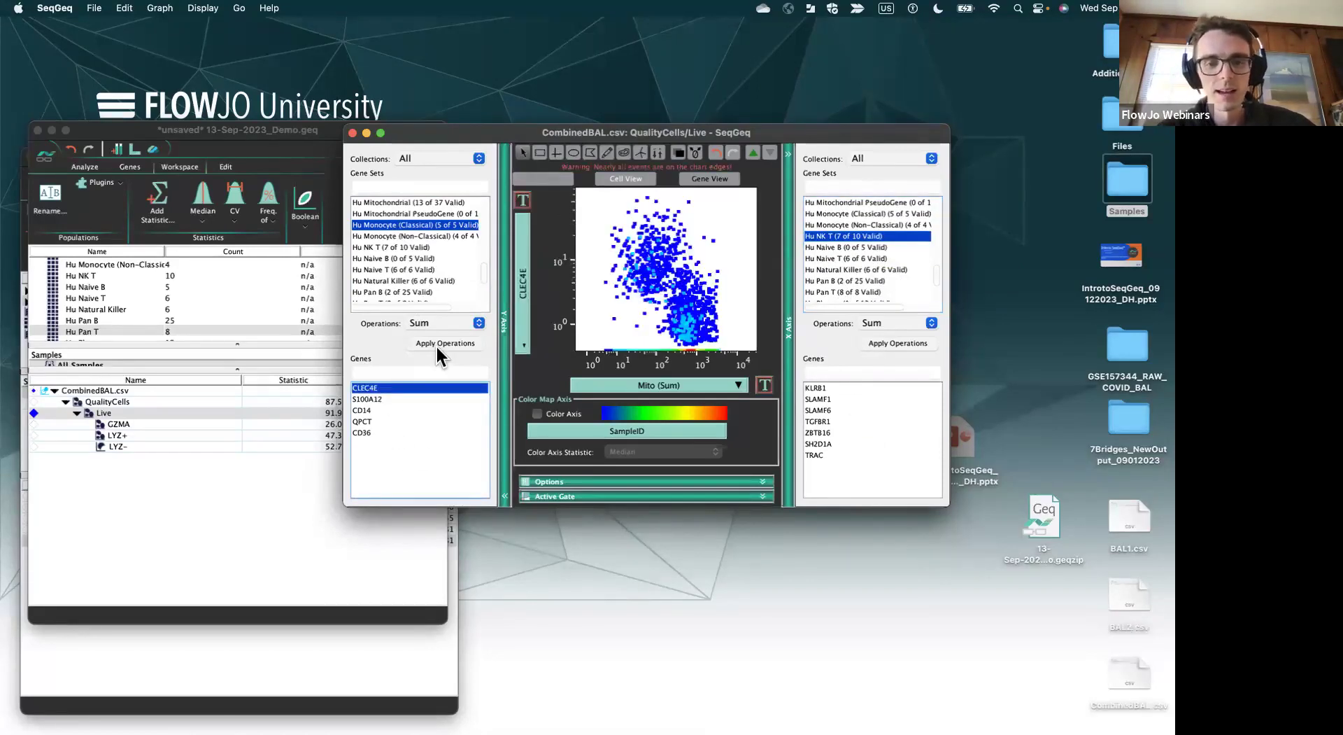
left_click(392, 421)
left_click(402, 398)
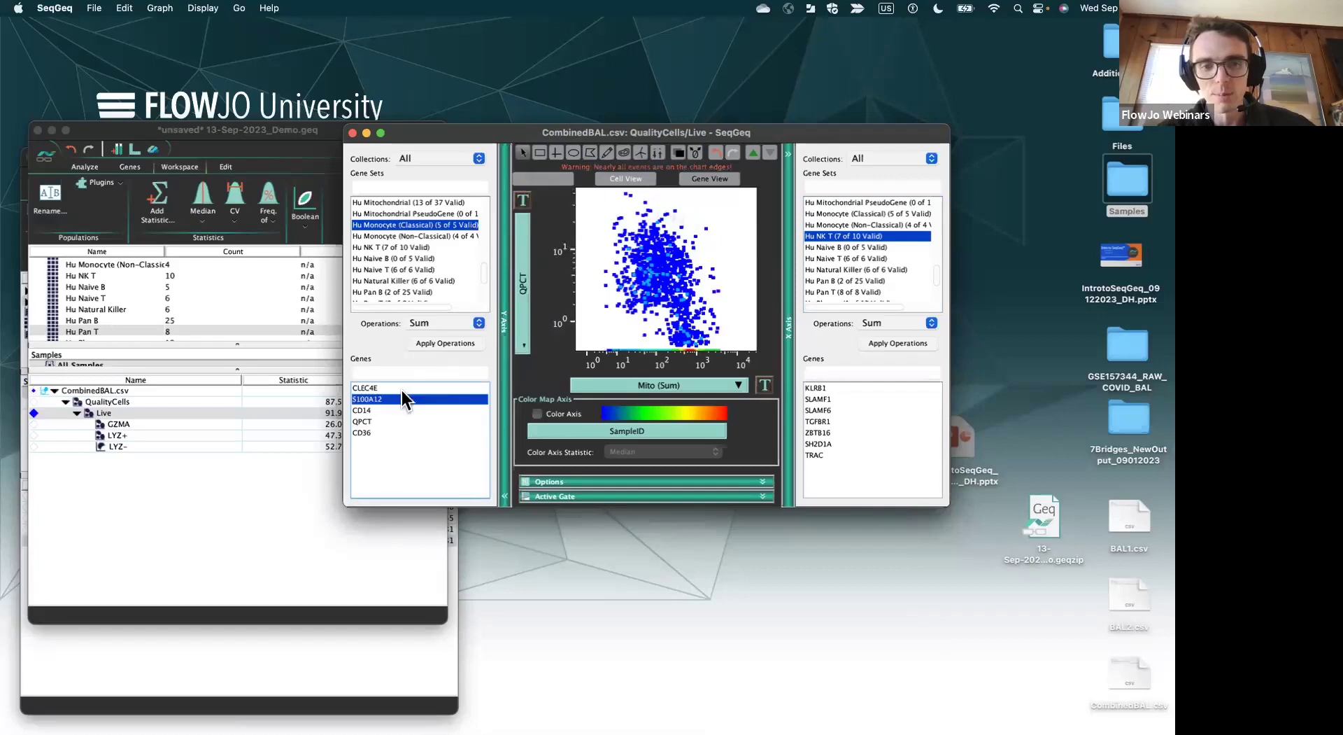
- Apply the Sum operation to Hu Monocyte (Classical) on the Y axis and Hu NK T on the X axis
left_click(439, 343)
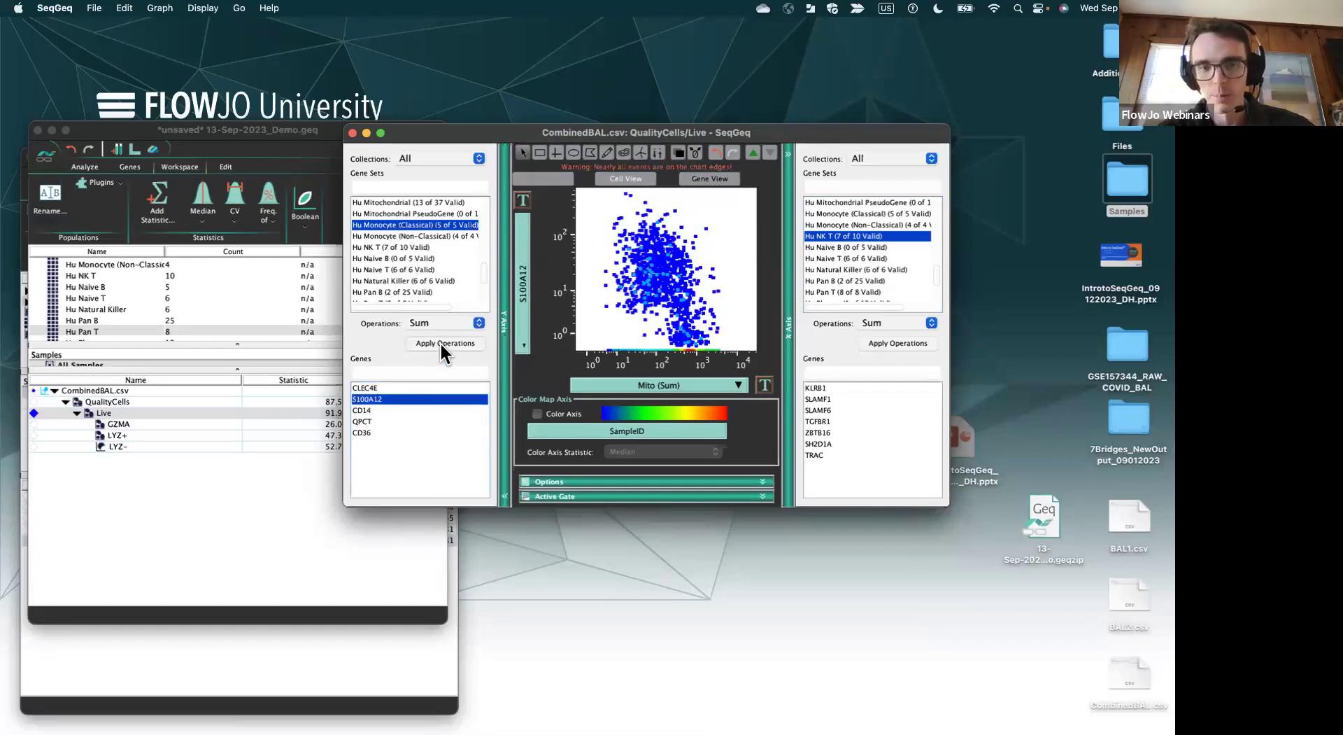
left_click(885, 341)
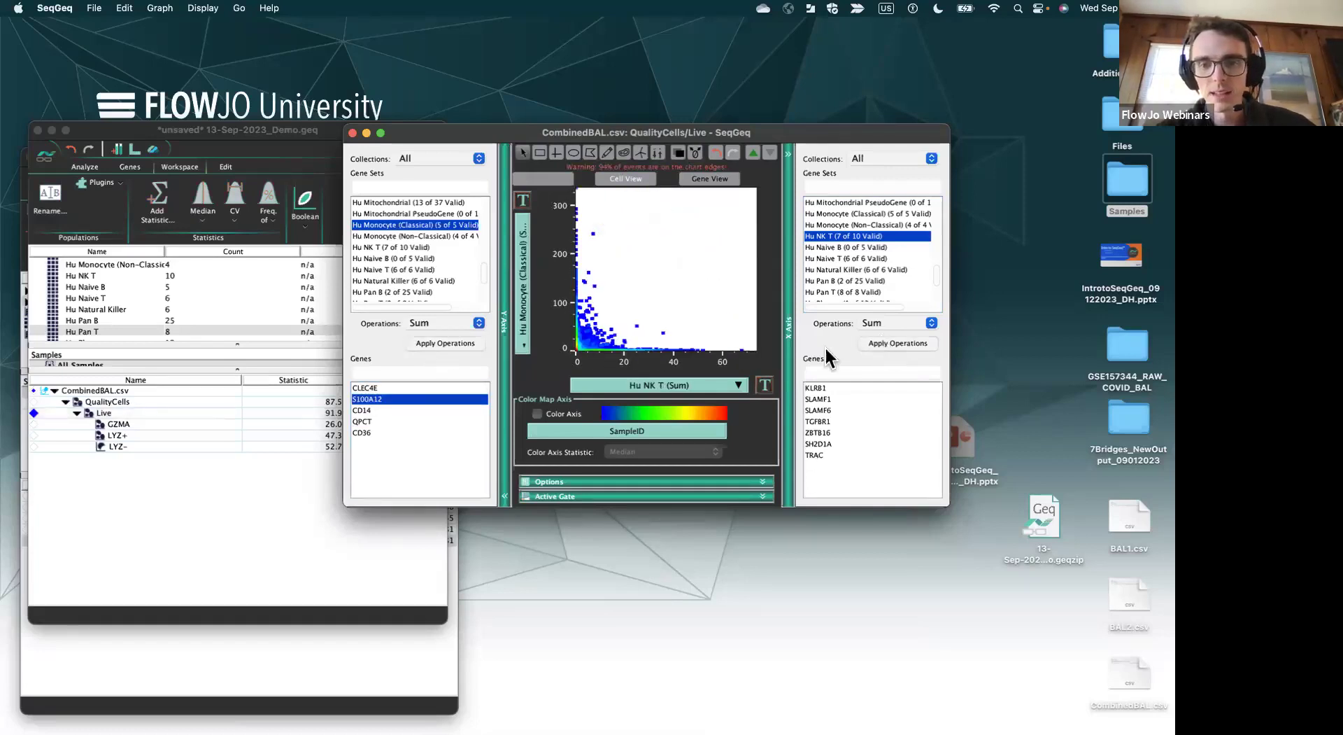
- Change the transforms of the Hu NK T and Hu Monocyte (Classical) axes from linear to scales with logarithmic decades
left_click(764, 389)
left_click(780, 399)
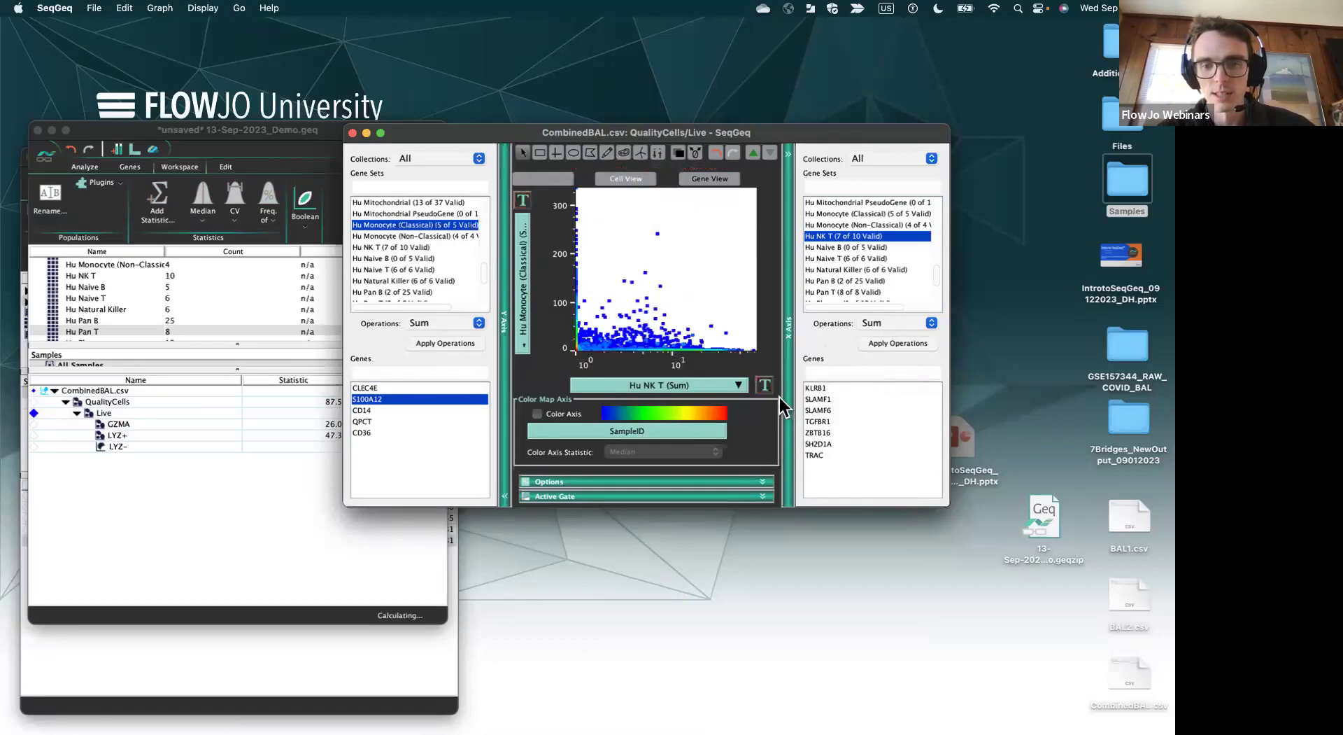
left_click(767, 387)
left_click(794, 413)
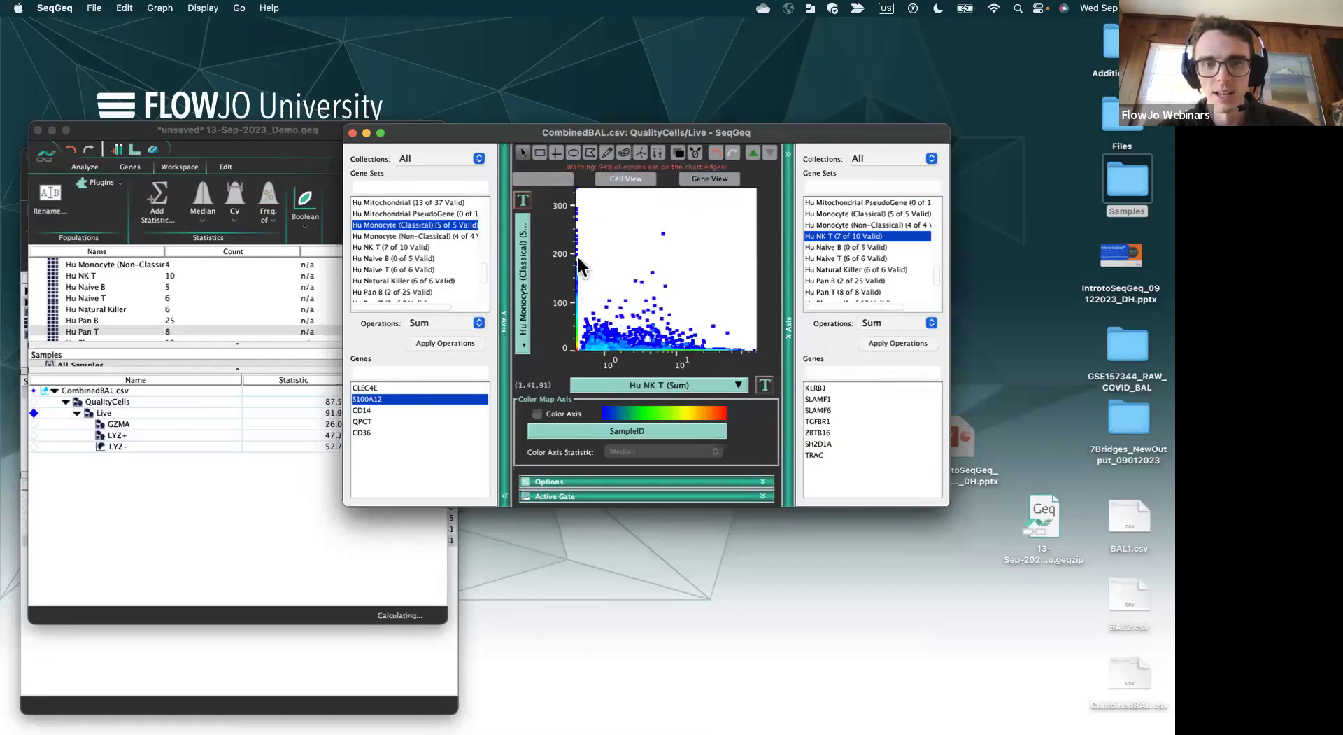
left_click(522, 201)
left_click(540, 228)
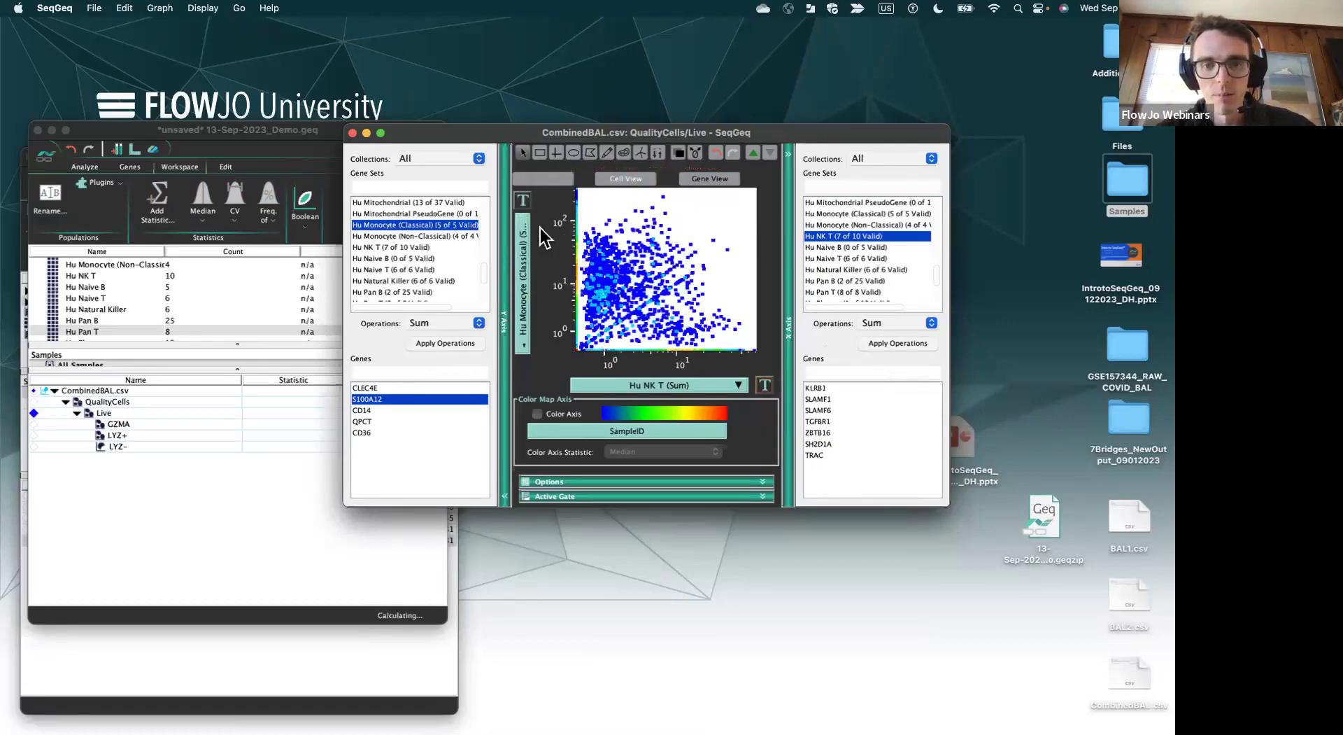
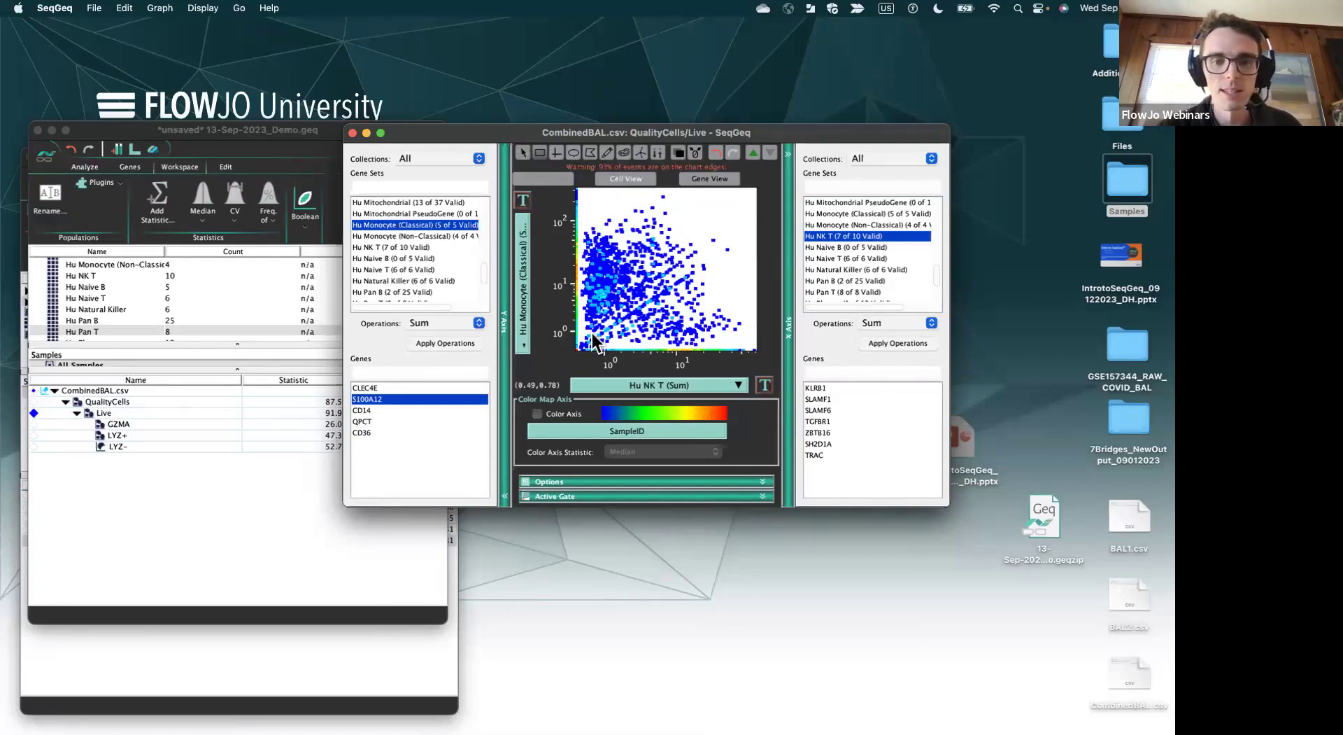
- Gate the monocyte-low cells in a thin rectangle along the X axis and name the population NK Cells
left_click_drag(593, 343, 733, 383)
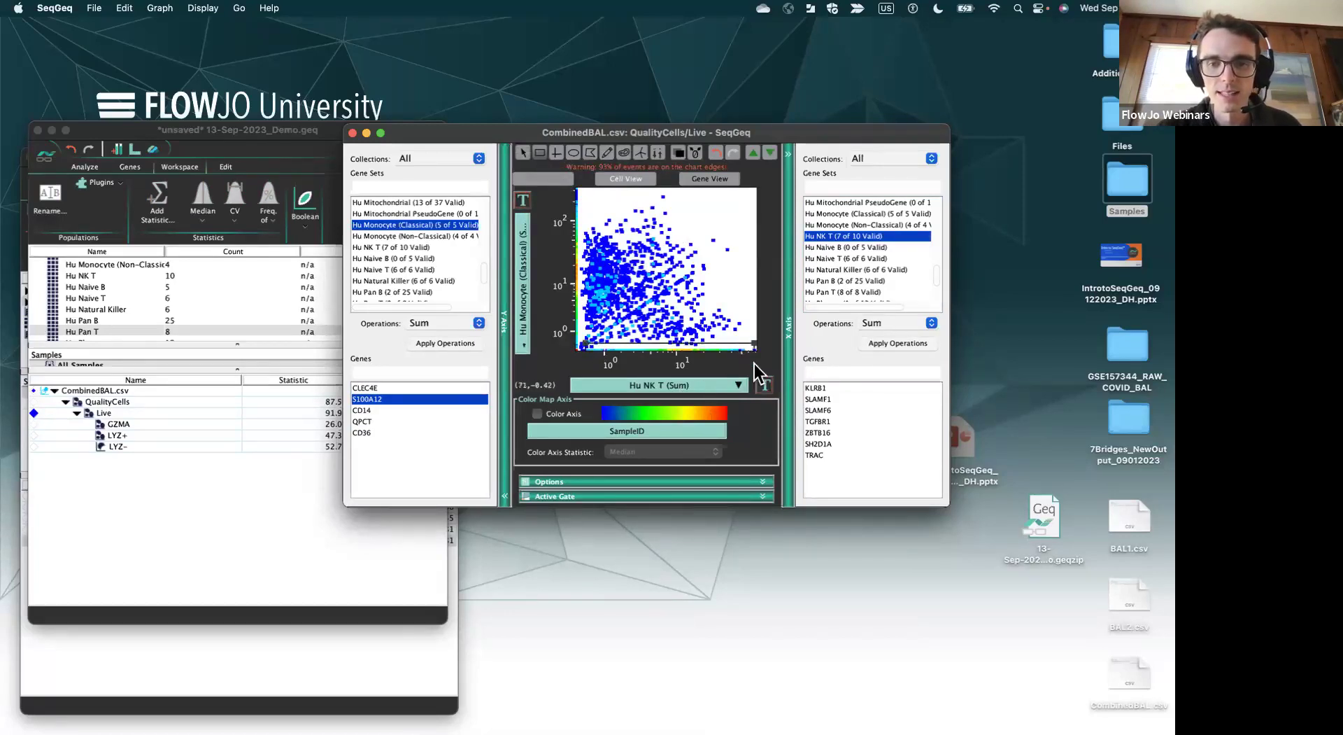
type("NK")
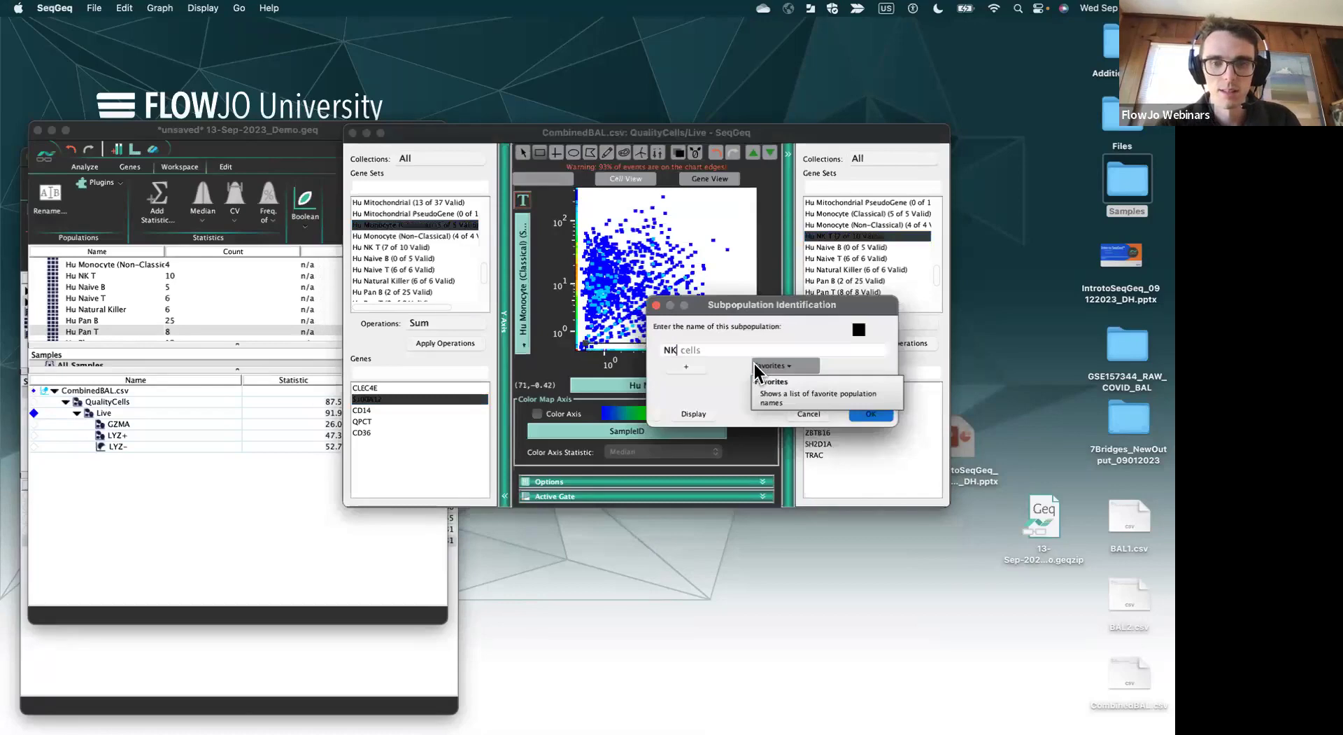
type(" Cells")
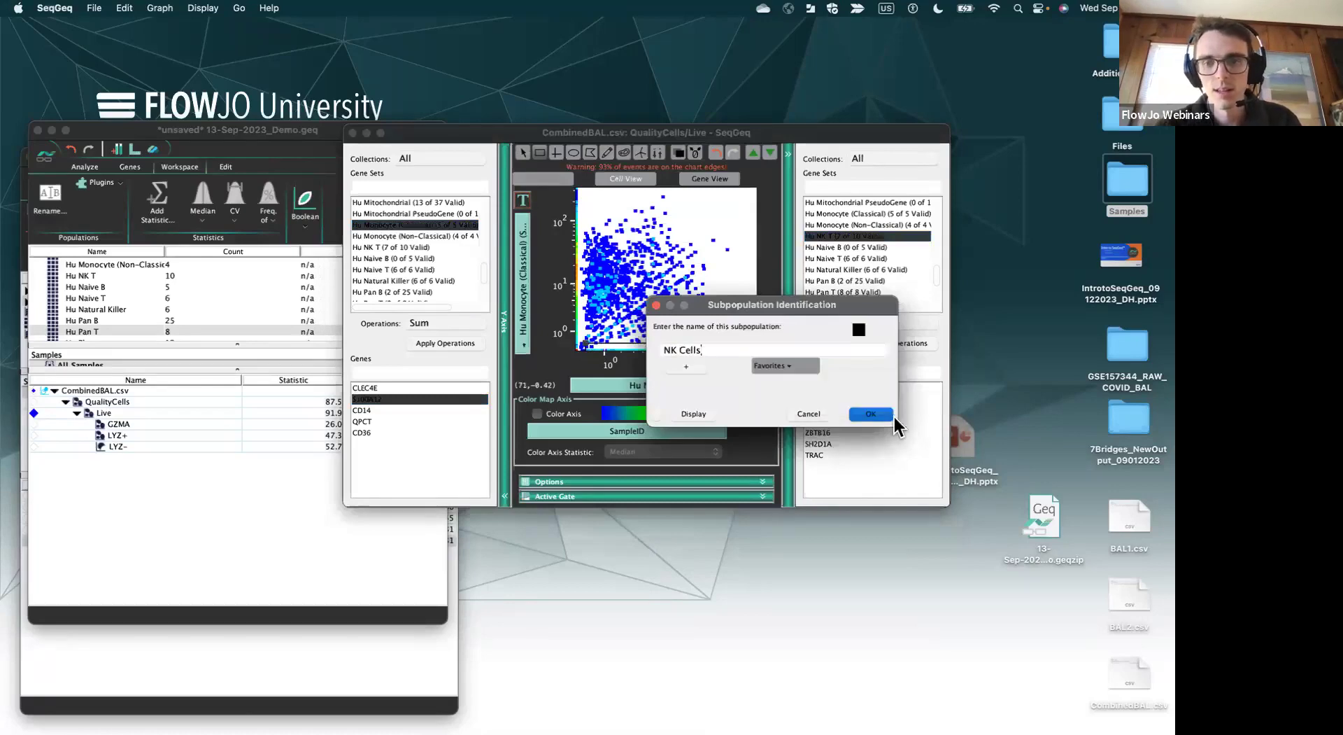
left_click(893, 416)
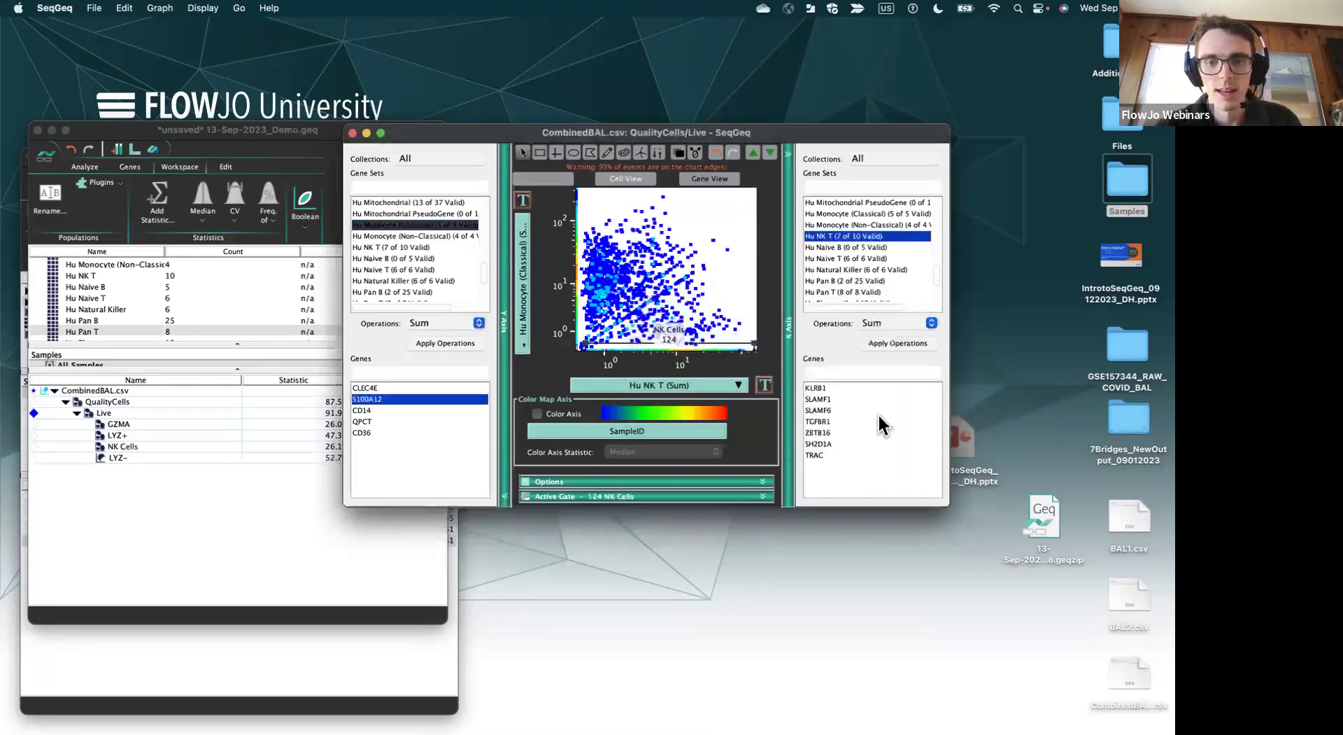
- Draw a narrow rectangle gate along the Y axis around the NK T-low cells and name the population Monocytes
left_click(539, 152)
left_click_drag(591, 341, 575, 197)
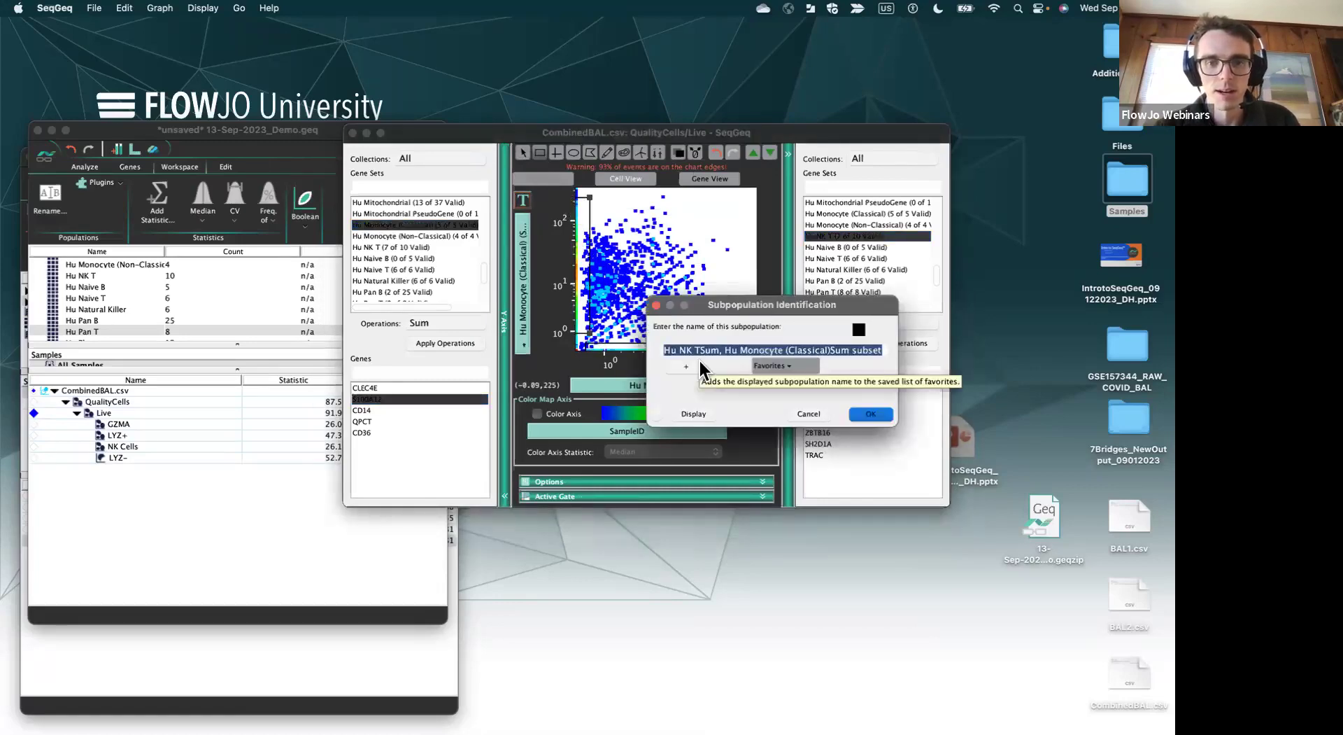
type("Monocytes")
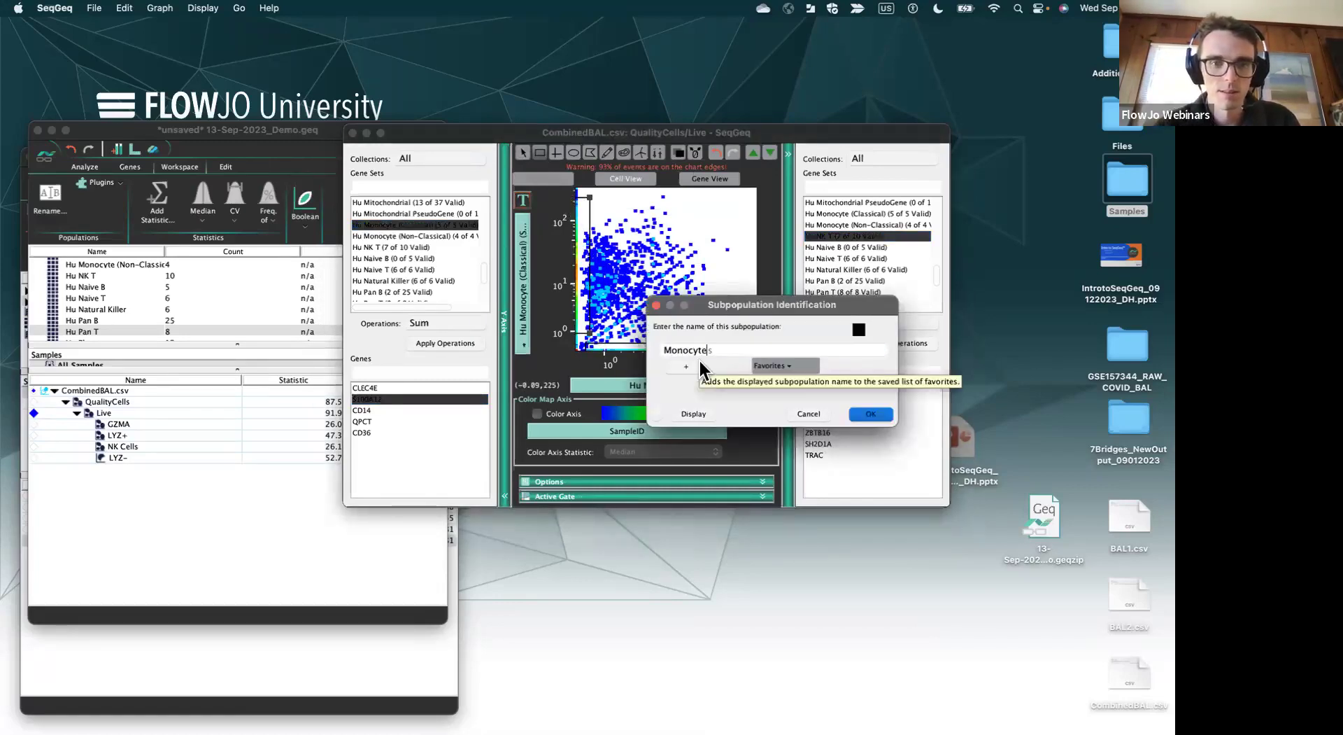
left_click(871, 414)
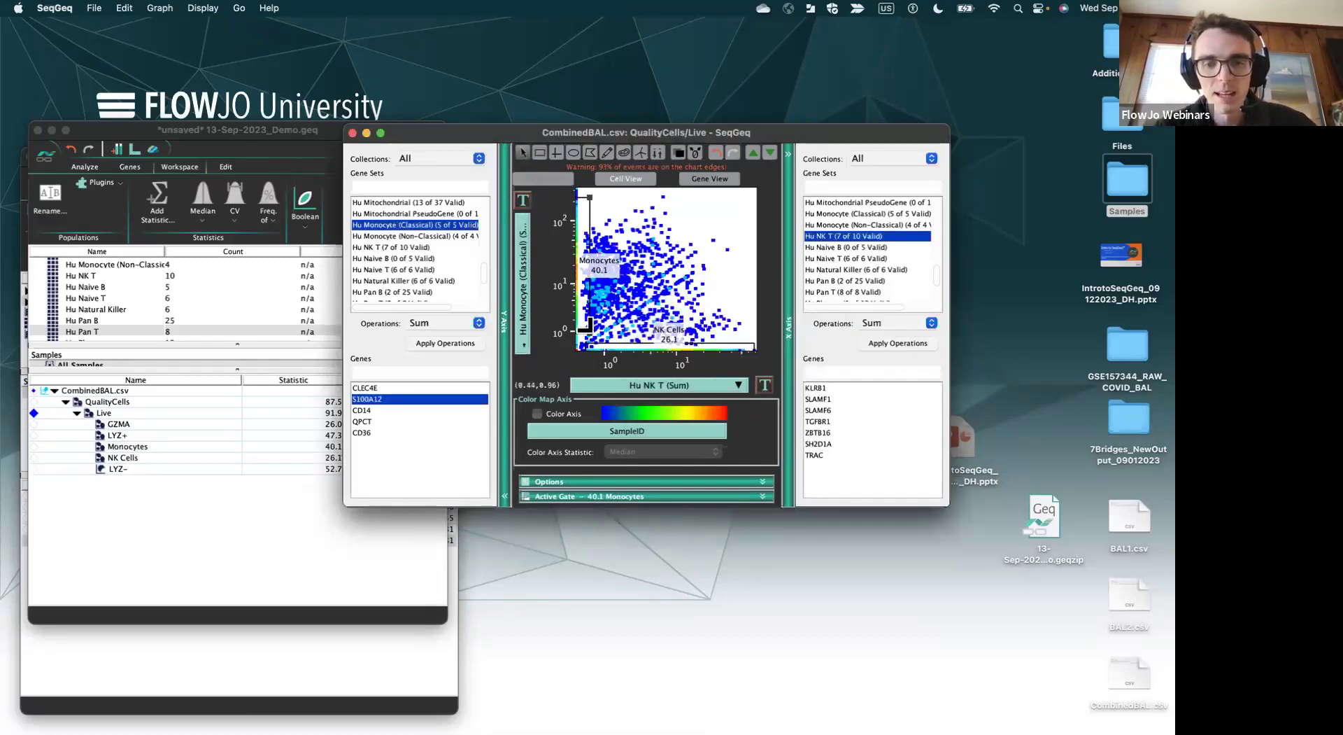
- Widen the Monocytes gate along the X axis and extend the NK Cells gate upward to about 100 on the Y axis
left_click_drag(586, 328, 711, 338)
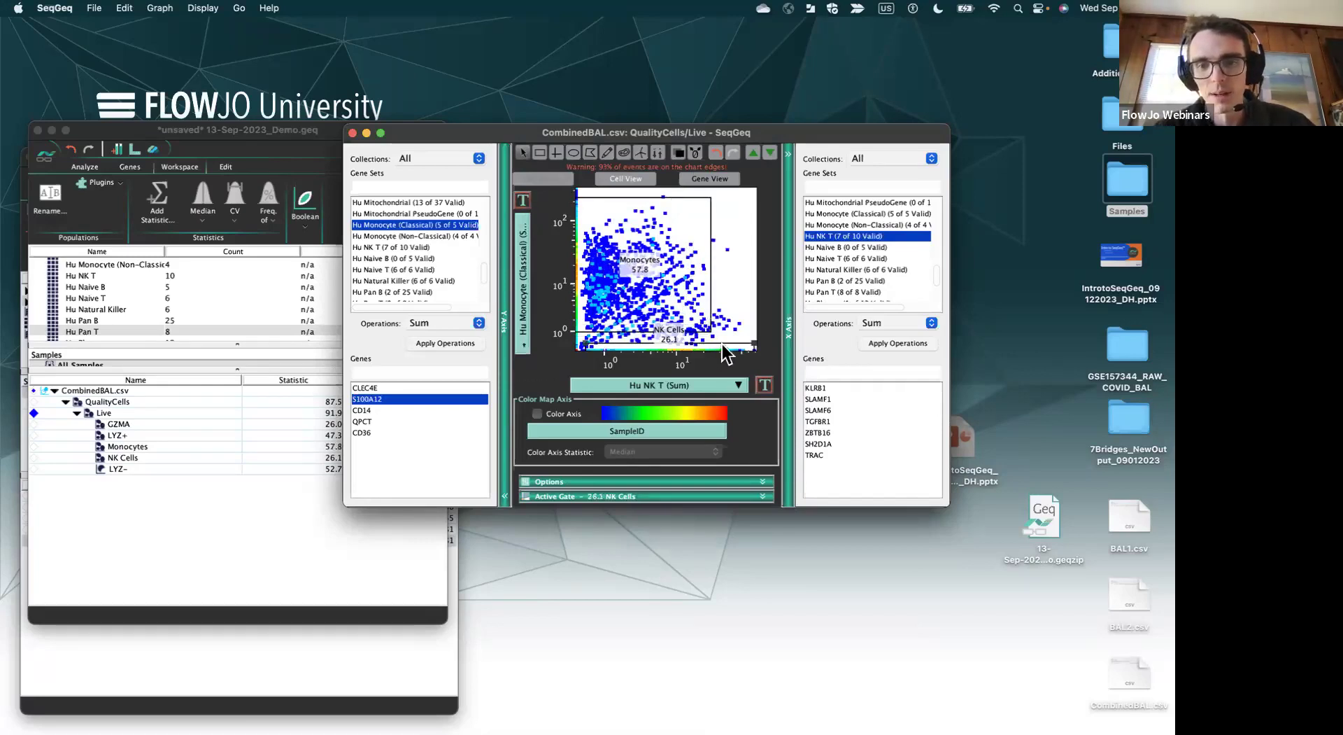
left_click_drag(754, 345, 749, 227)
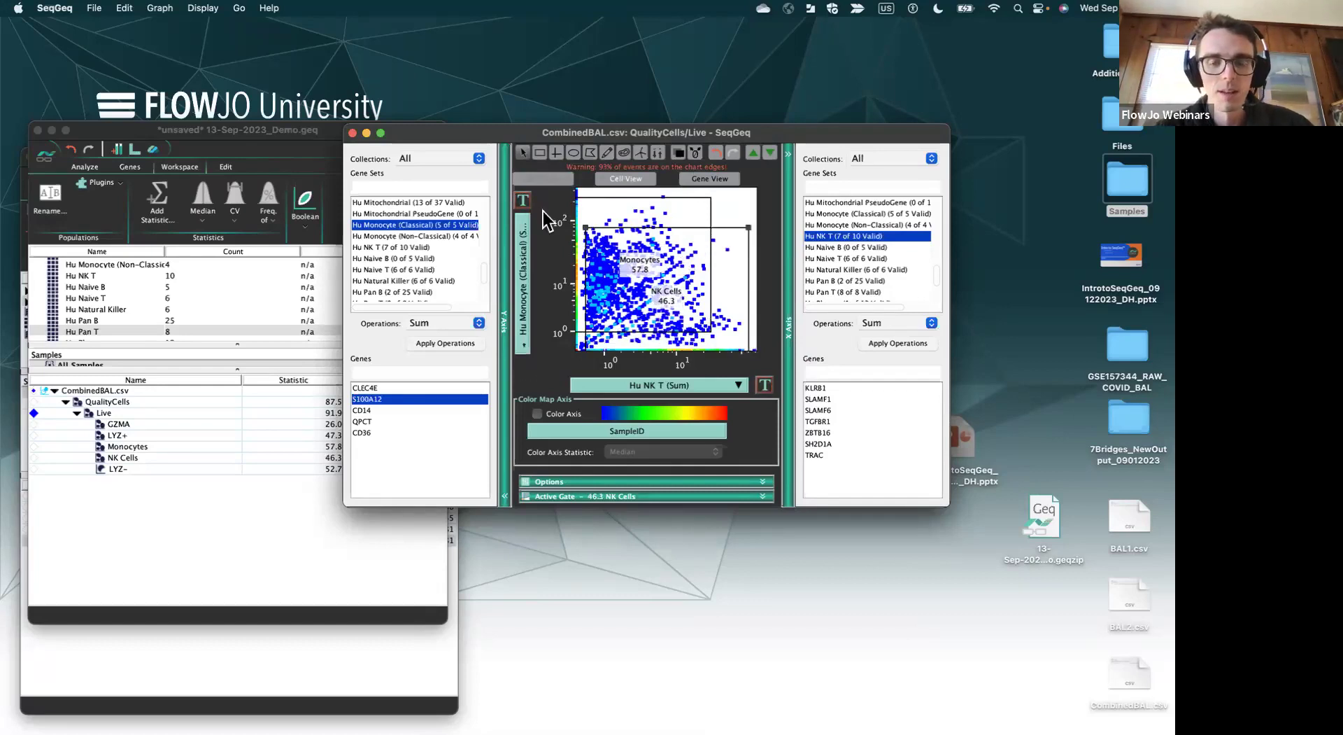
- Close the Live plot, open the layout editor and overlay the Monocytes population on the first t-SNE plot
left_click(353, 133)
left_click(148, 447)
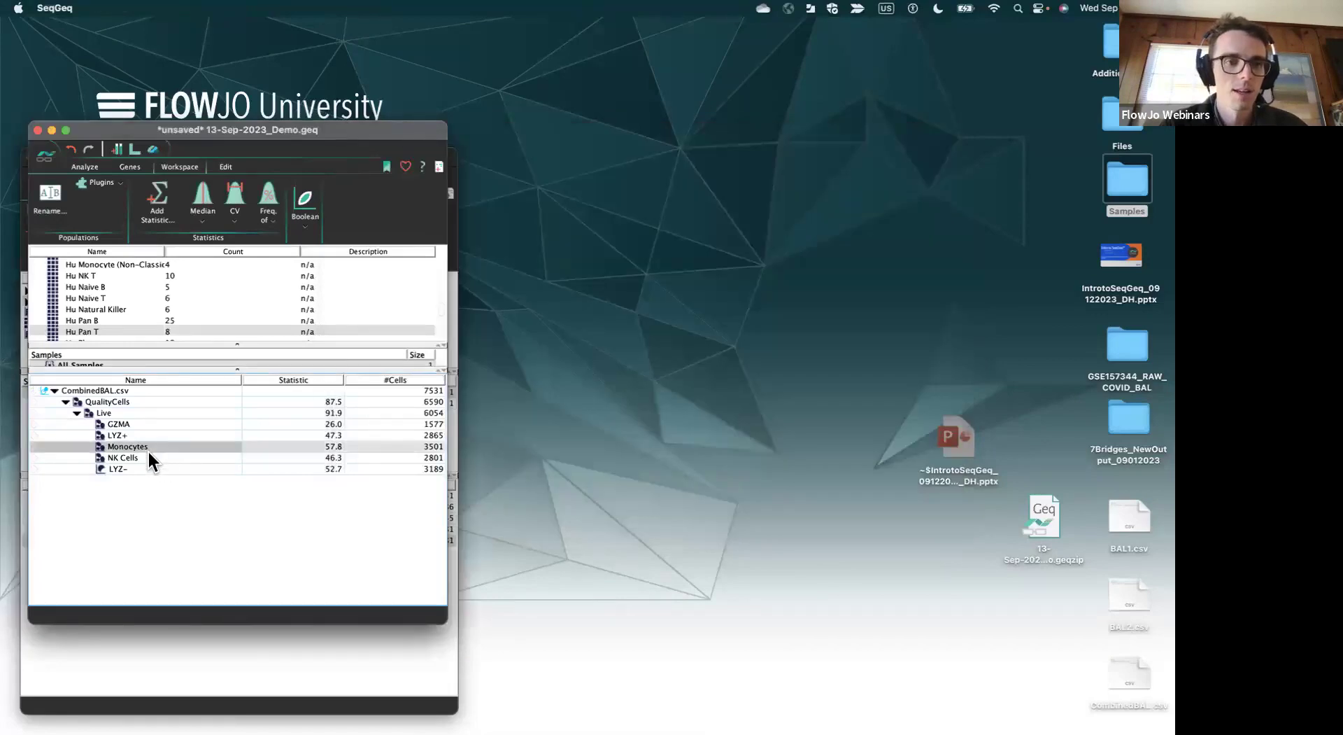
left_click(136, 149)
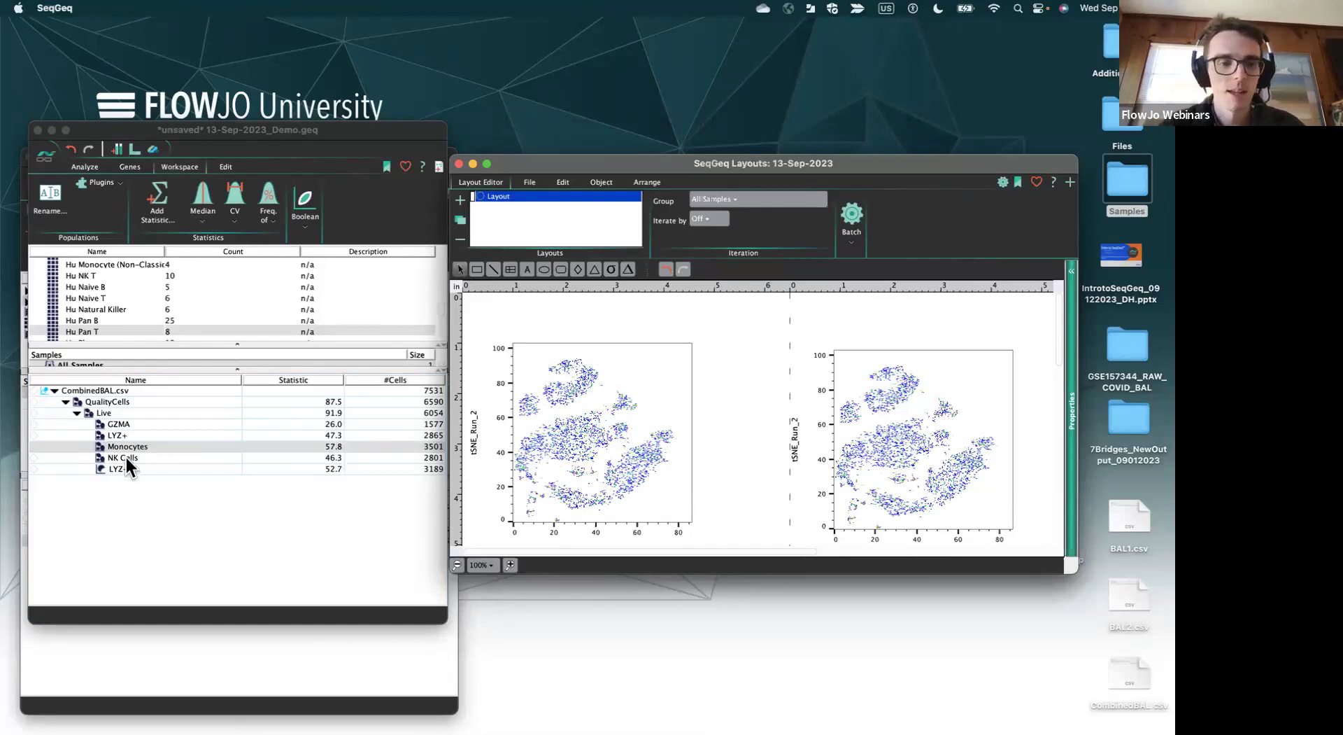
left_click_drag(126, 446, 594, 445)
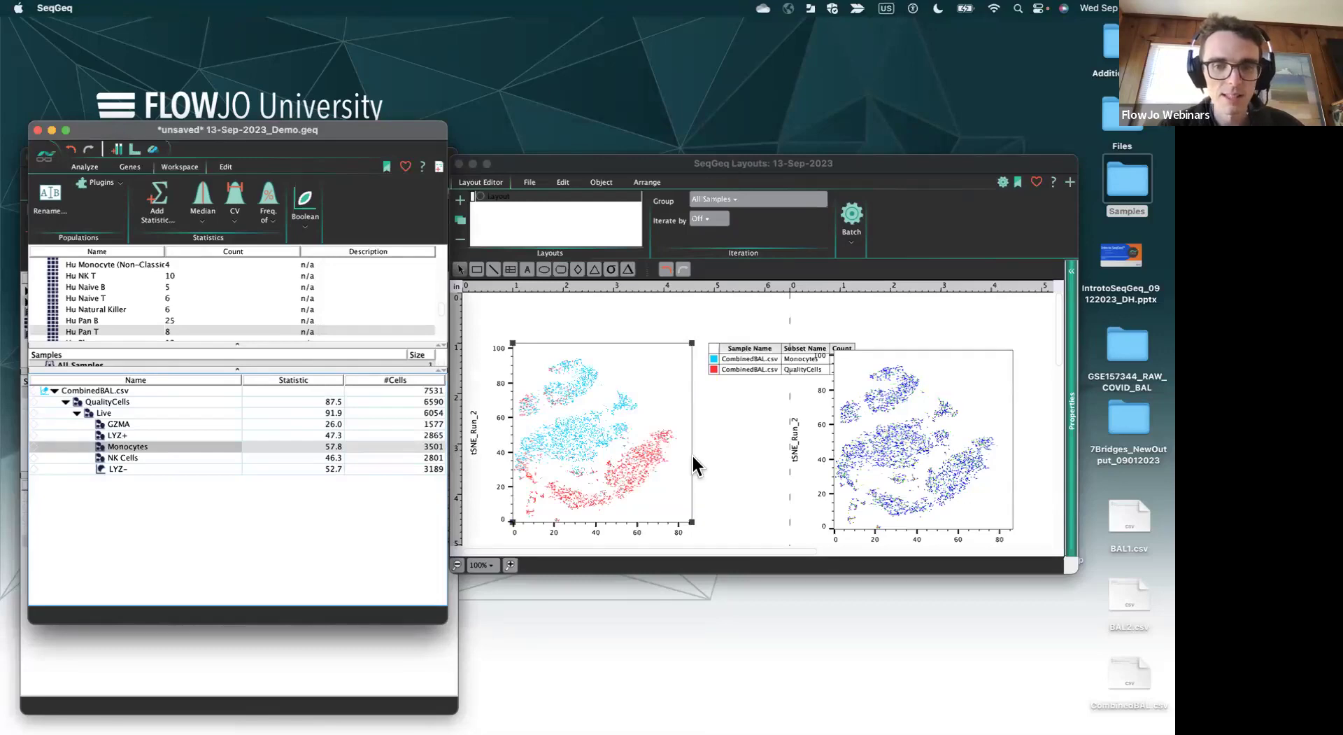
- Move the overlay legend beside the first t-SNE plot and shift the second t-SNE plot away to make room for it
left_click(745, 348)
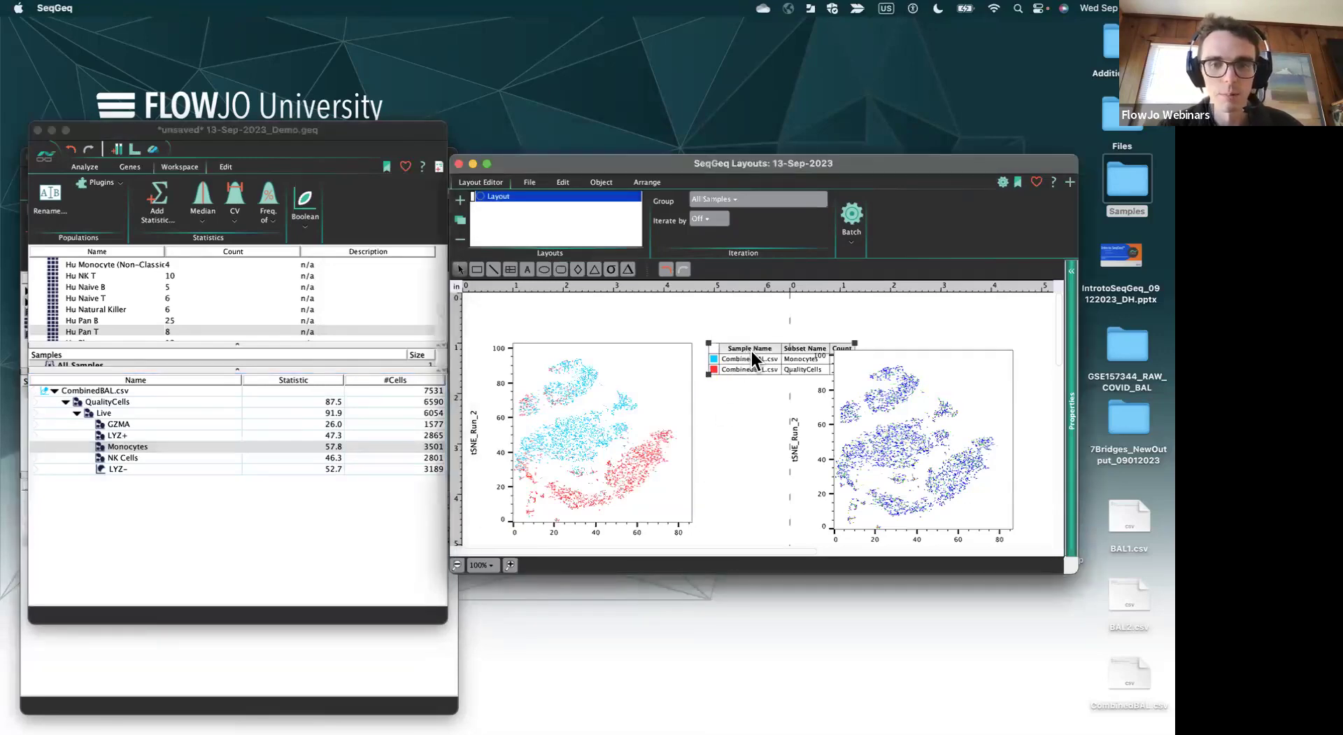
left_click_drag(750, 362, 775, 428)
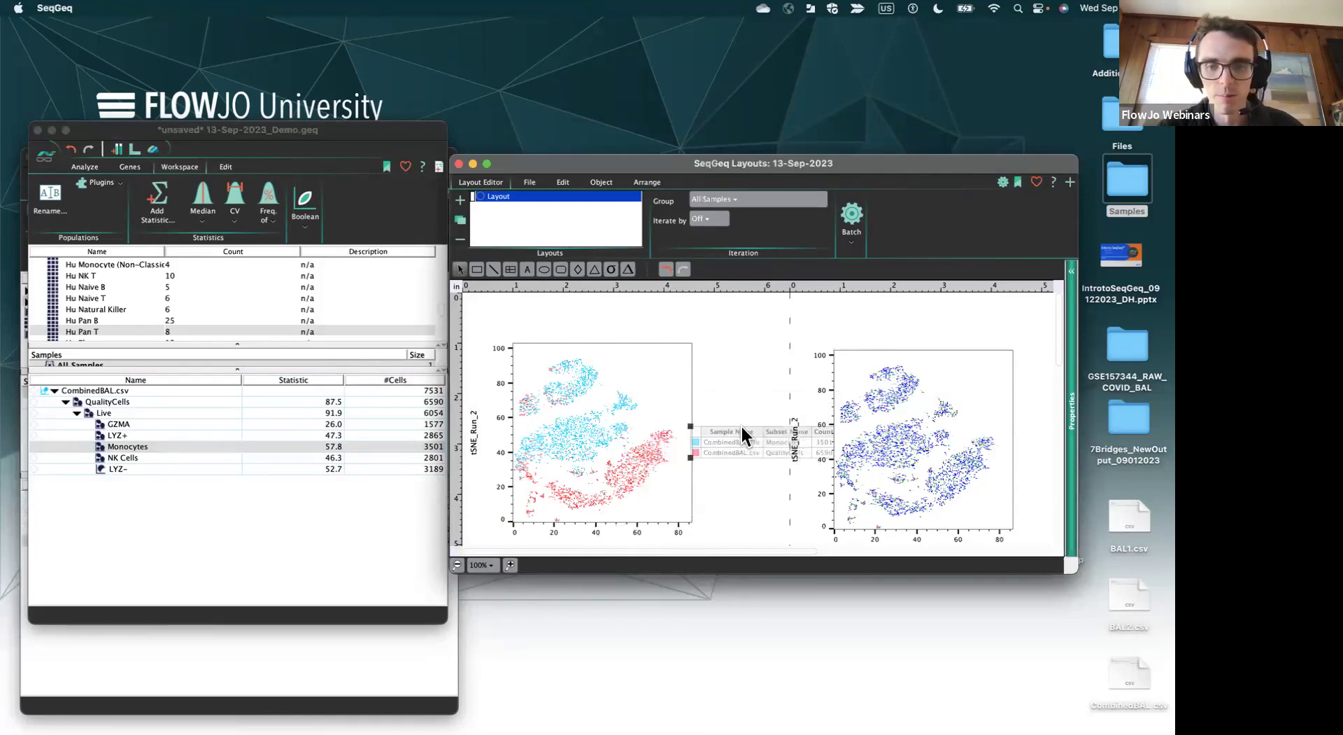
left_click_drag(892, 433, 1039, 455)
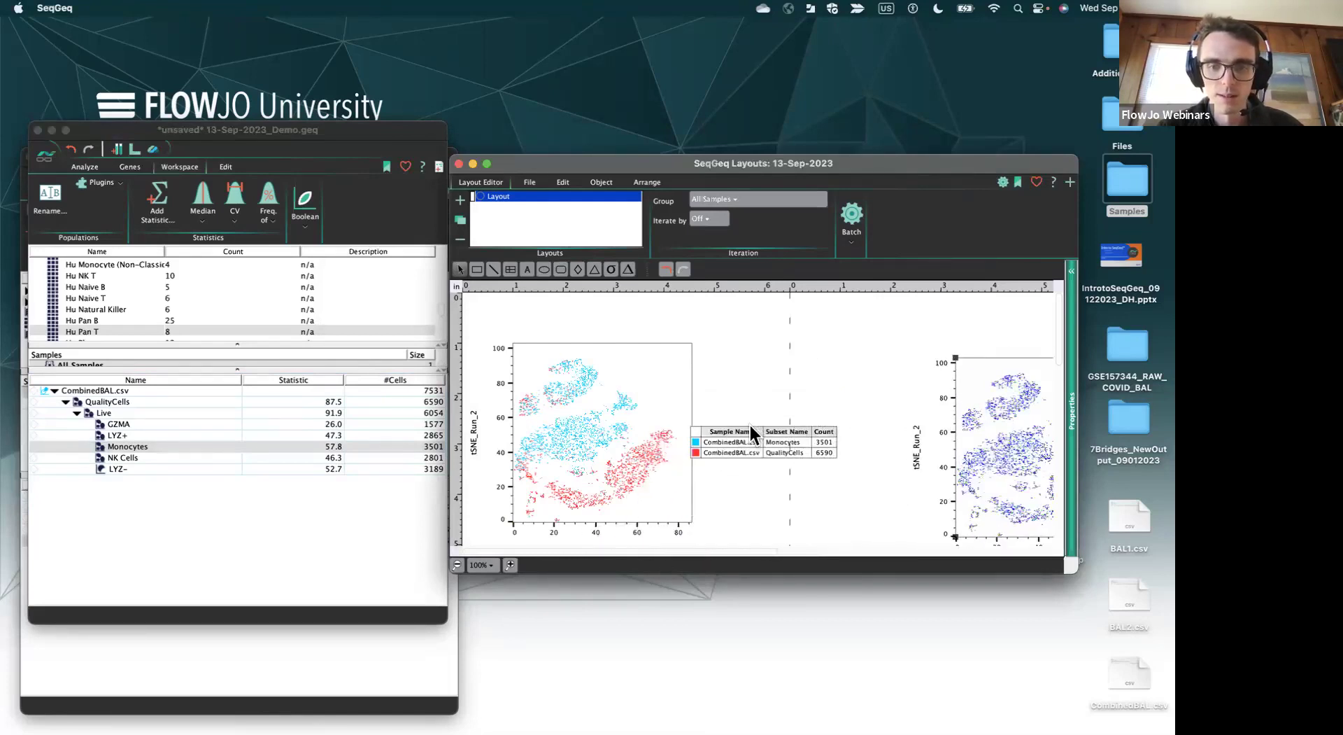
left_click_drag(750, 423, 766, 403)
- Add the NK Cells population to the overlay on the first t-SNE plot
left_click(163, 455)
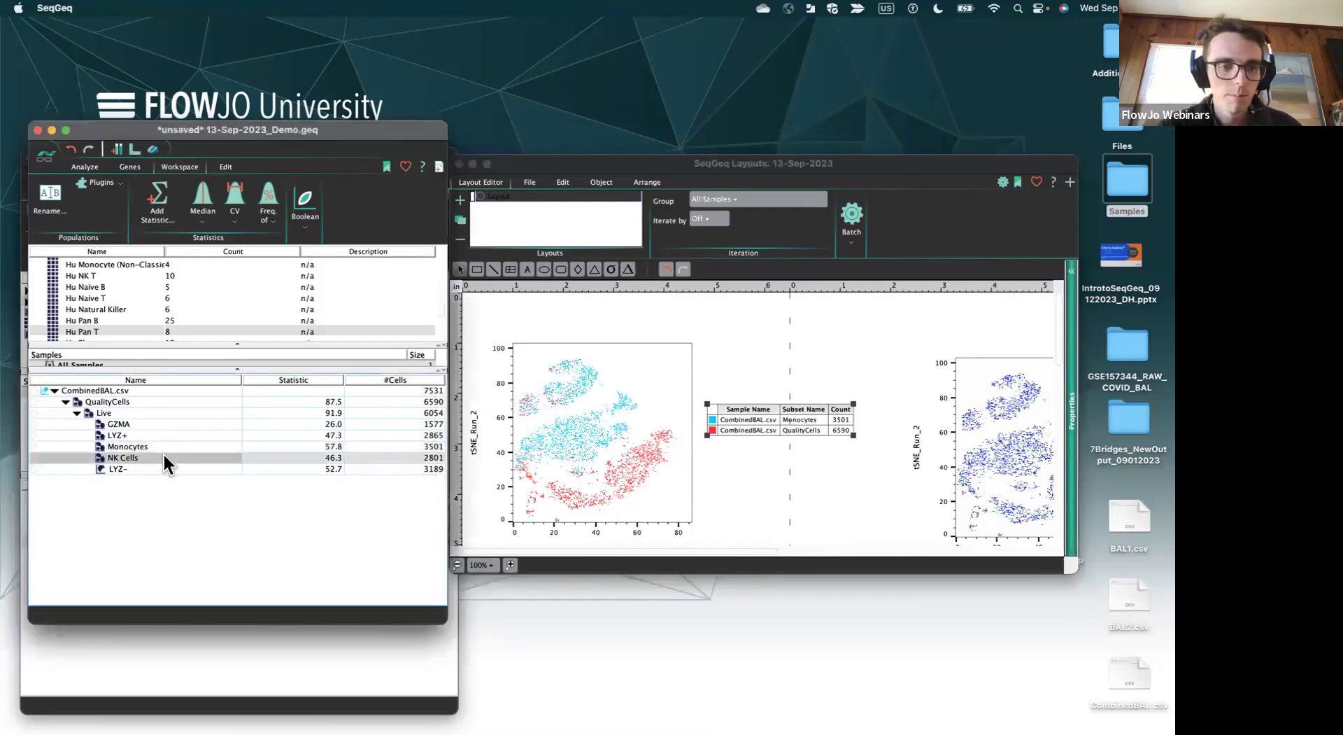
left_click_drag(133, 456, 558, 478)
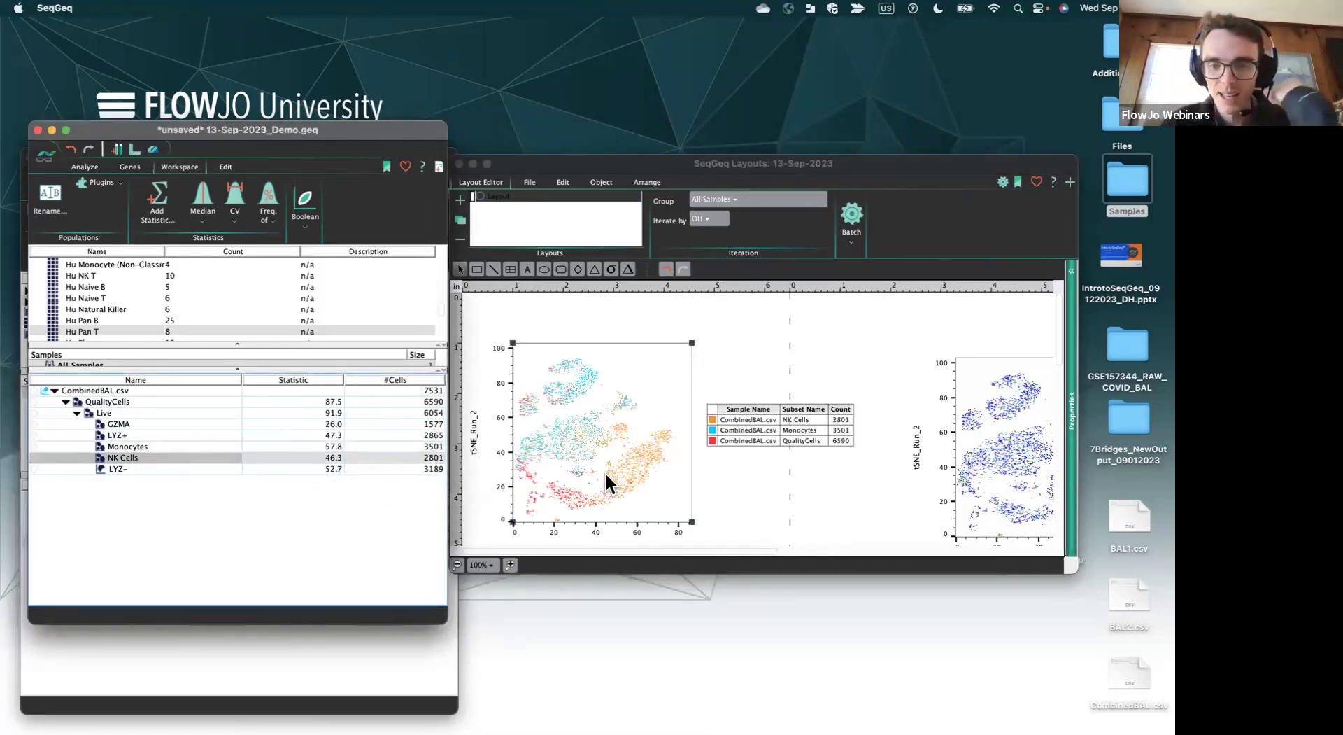
- Recolour the overlay legend entries on the first t-SNE plot: Monocytes blue, NK Cells yellow and QualityCells grey
left_click(712, 433)
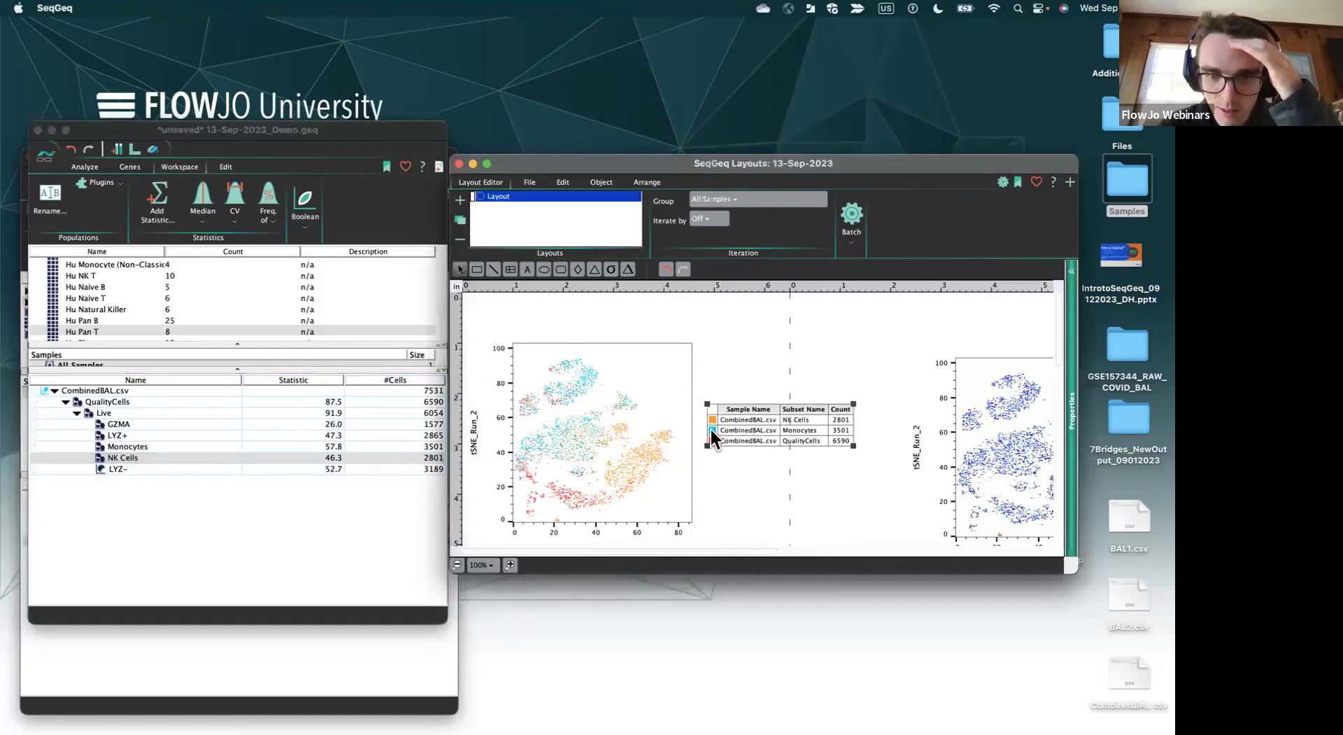
left_click(712, 431)
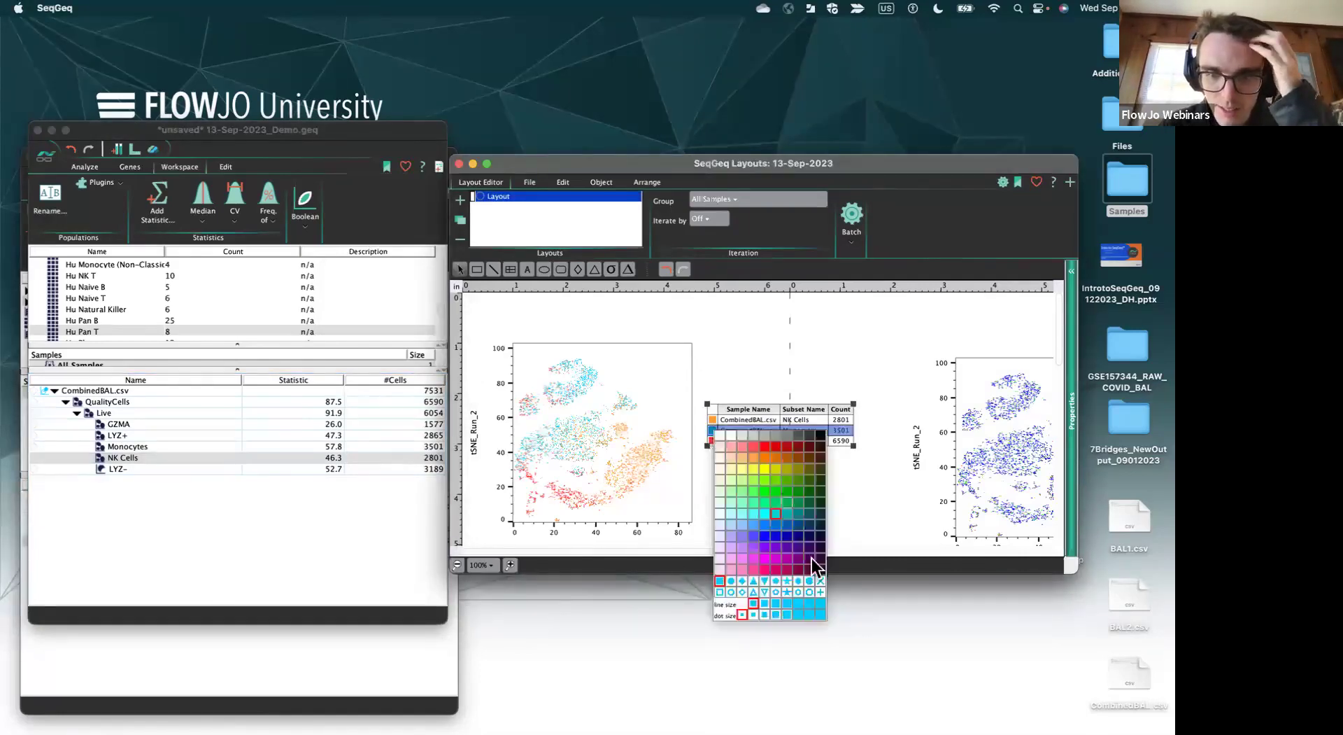
left_click(767, 540)
left_click(713, 420)
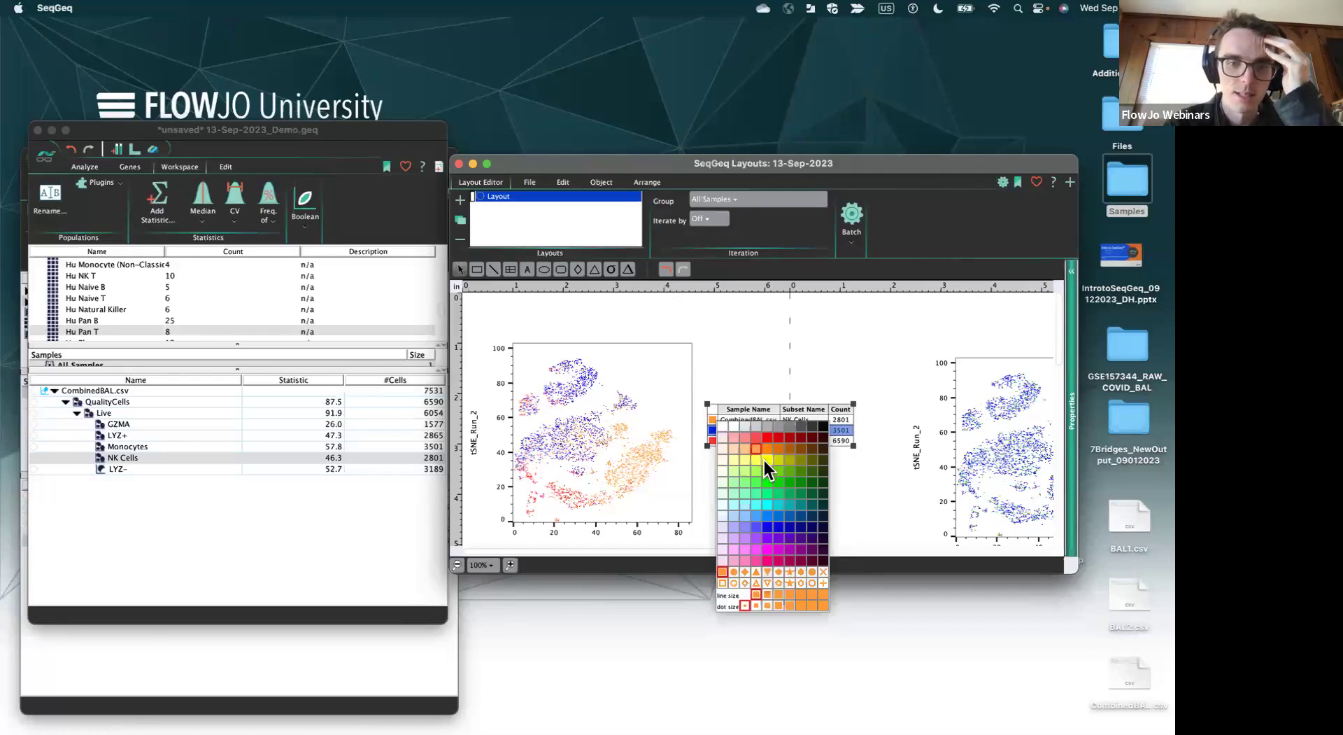
left_click(764, 460)
left_click(714, 441)
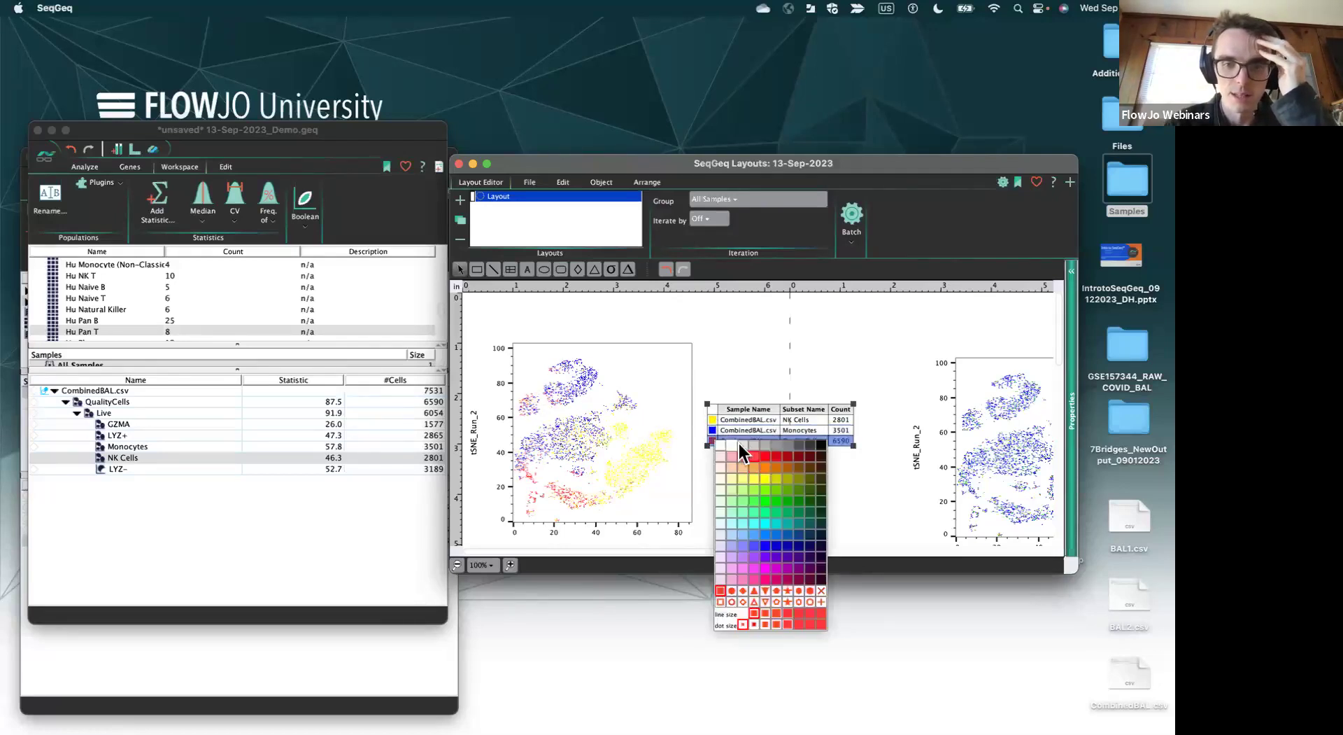
left_click(764, 447)
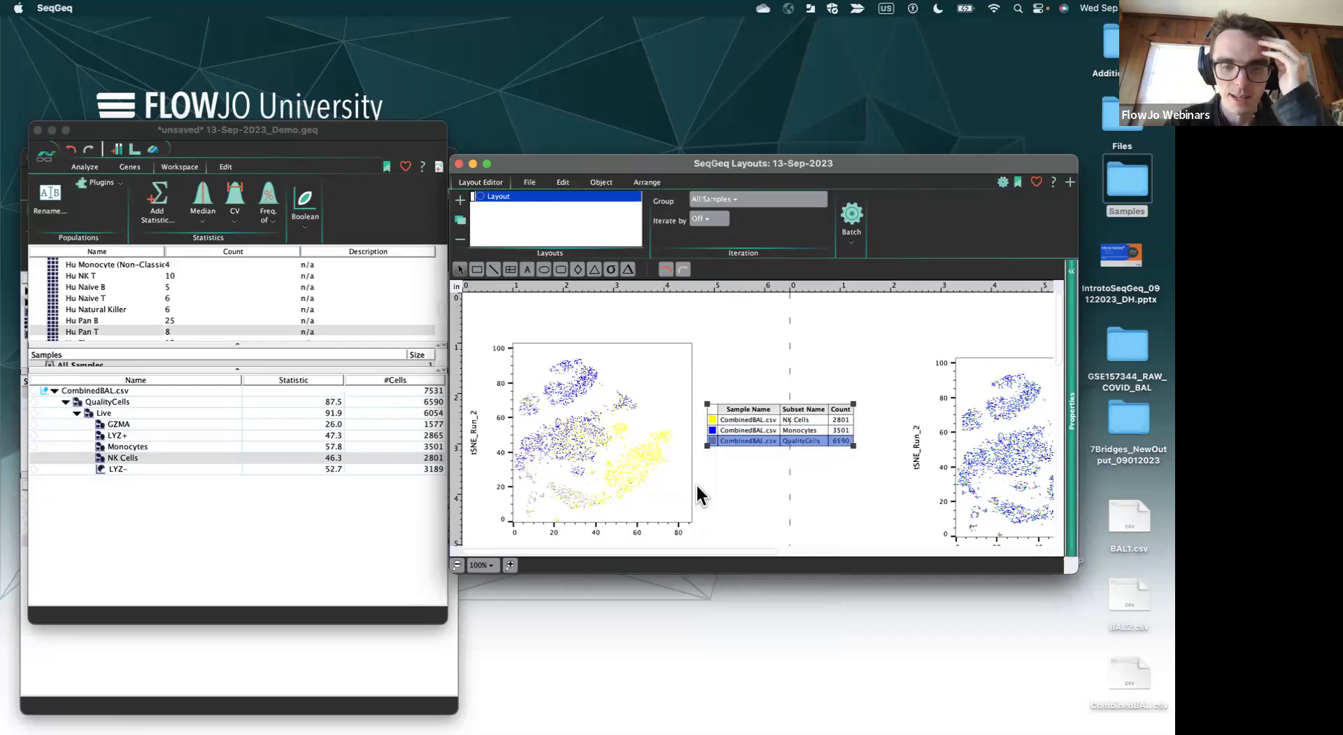
- Enlarge the layout editor window and zoom the layout to 150%
scroll(697, 485, "down", 3)
scroll(697, 485, "up", 2)
double_click(623, 420)
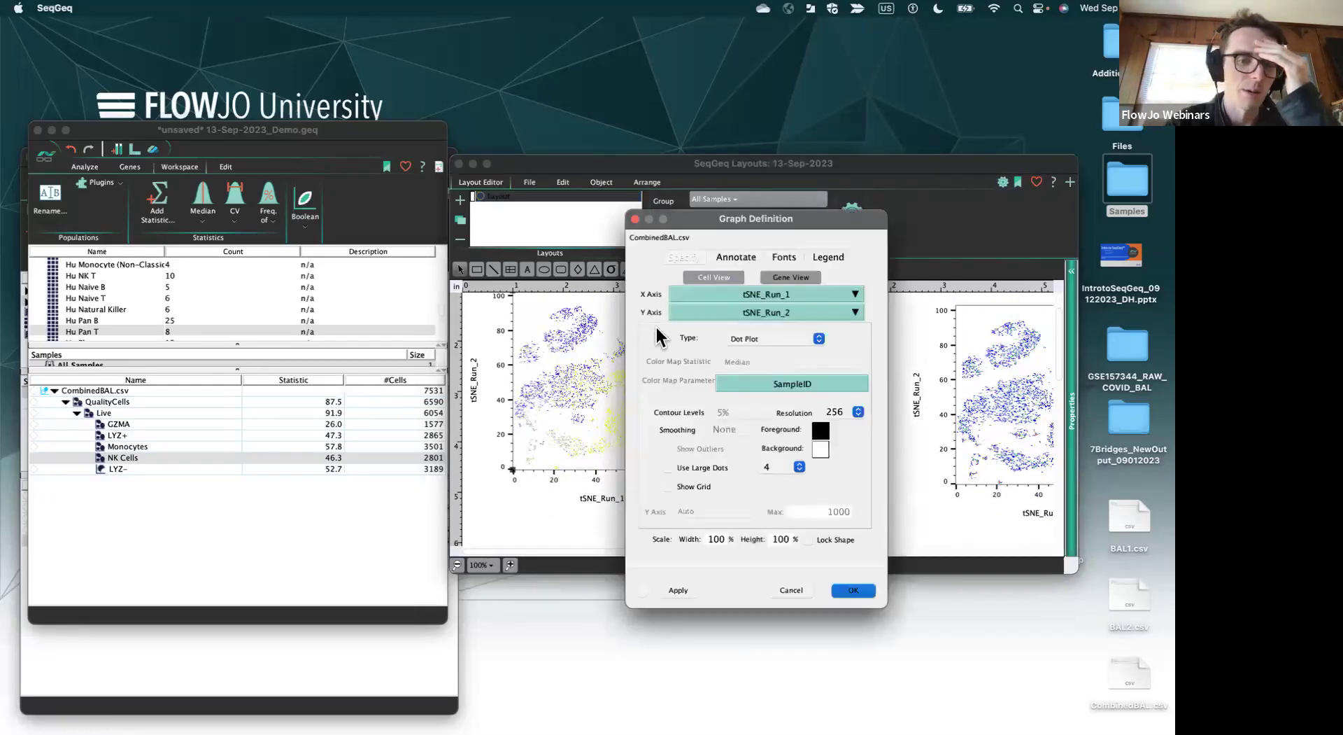
left_click(634, 219)
left_click_drag(453, 159, 272, 40)
left_click(332, 565)
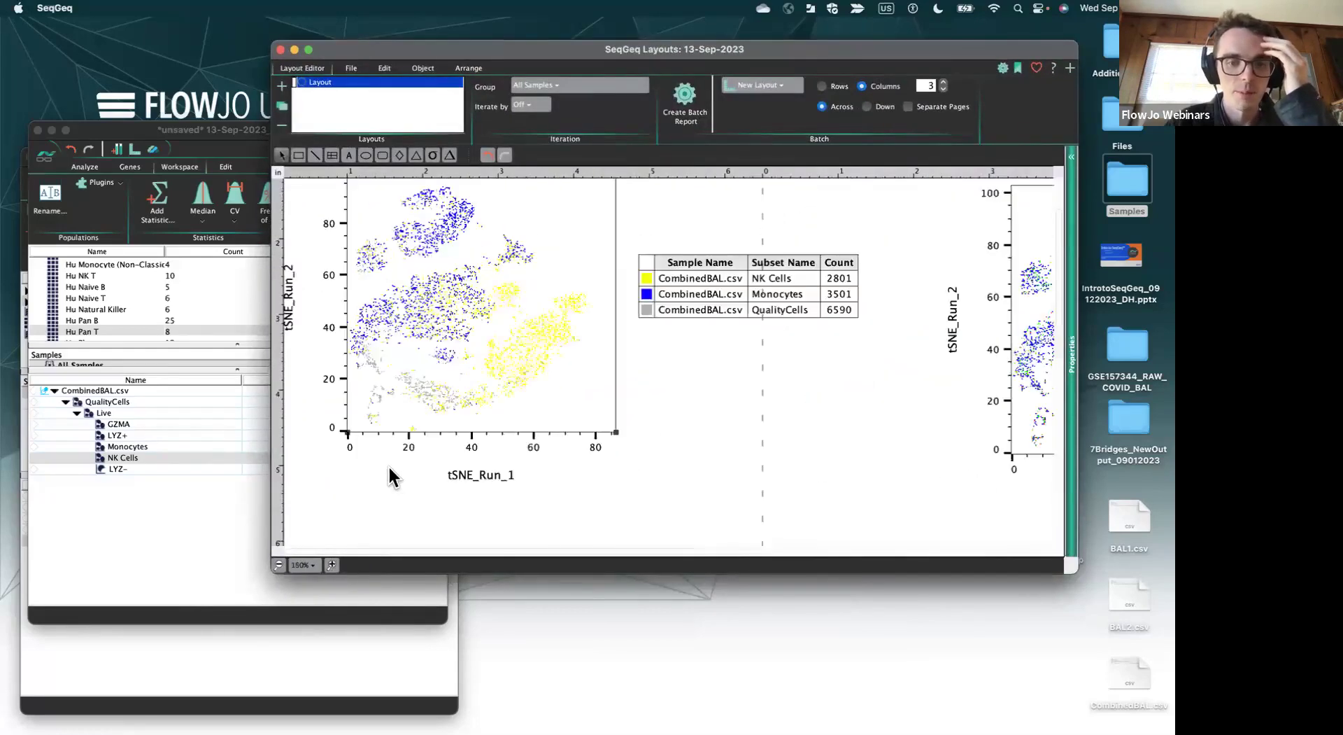
scroll(384, 466, "up", 2)
- Set the first t-SNE plot's resolution to 1024 and enable large dots with size 32
double_click(460, 368)
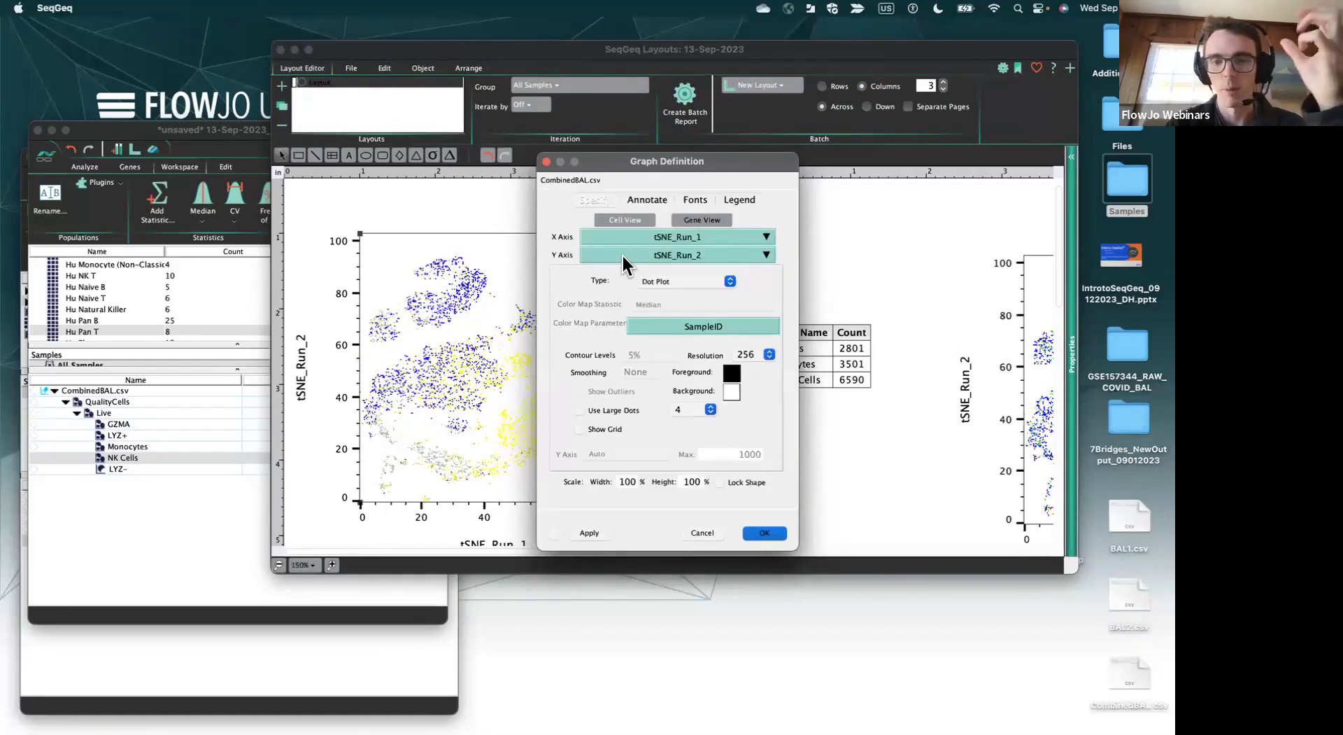
left_click_drag(646, 168, 764, 167)
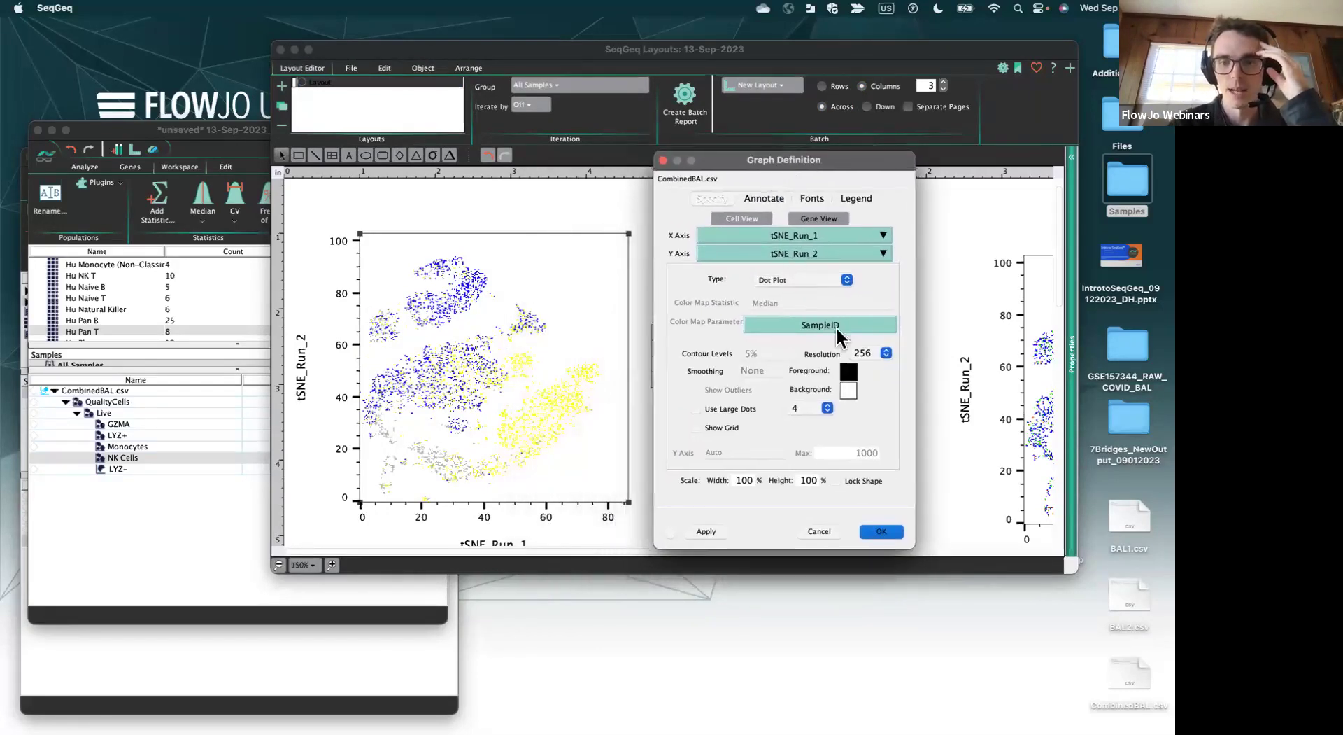
left_click(862, 352)
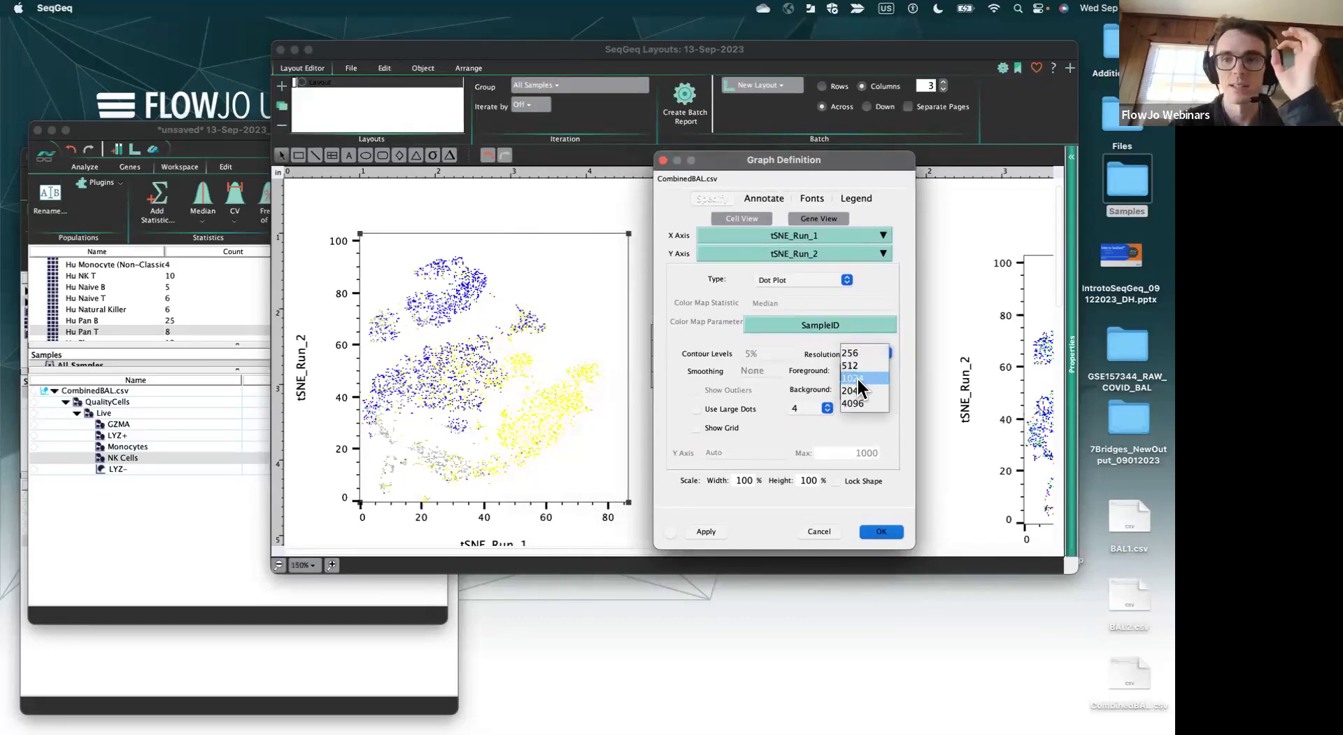
left_click(858, 377)
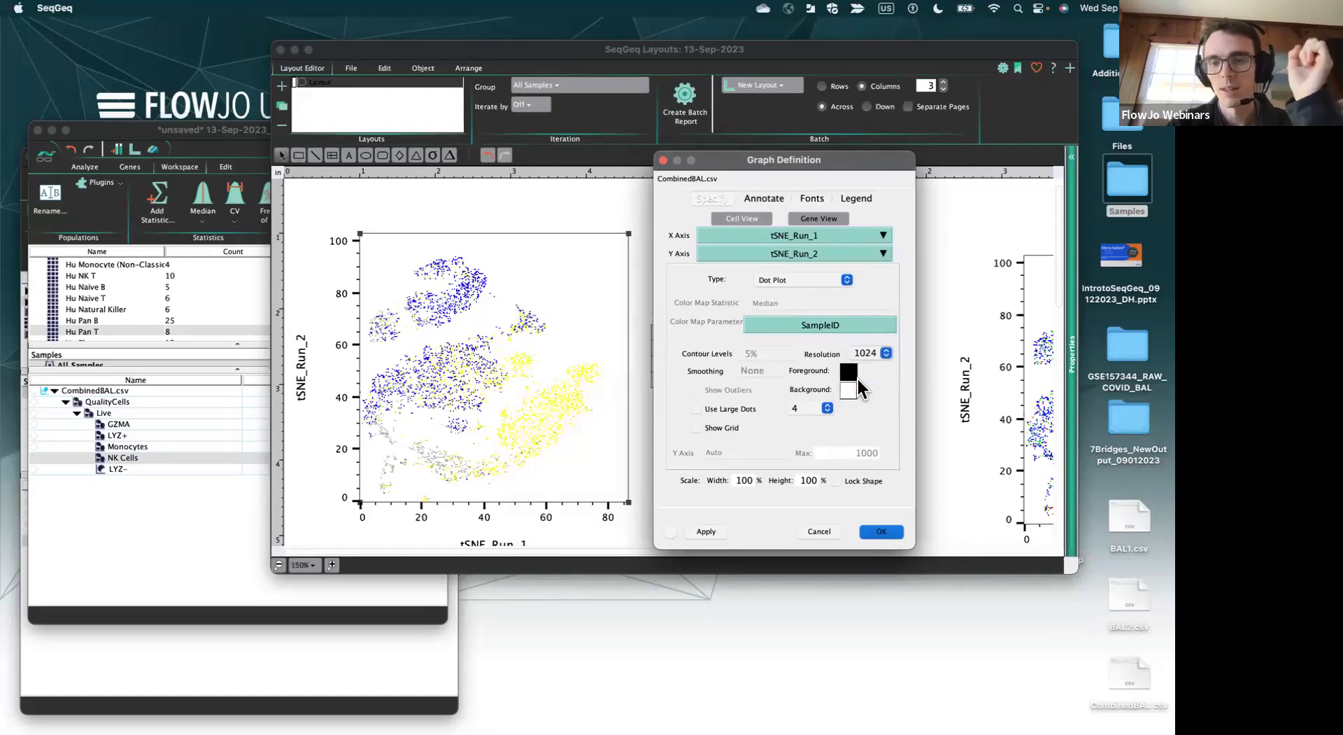
left_click(726, 407)
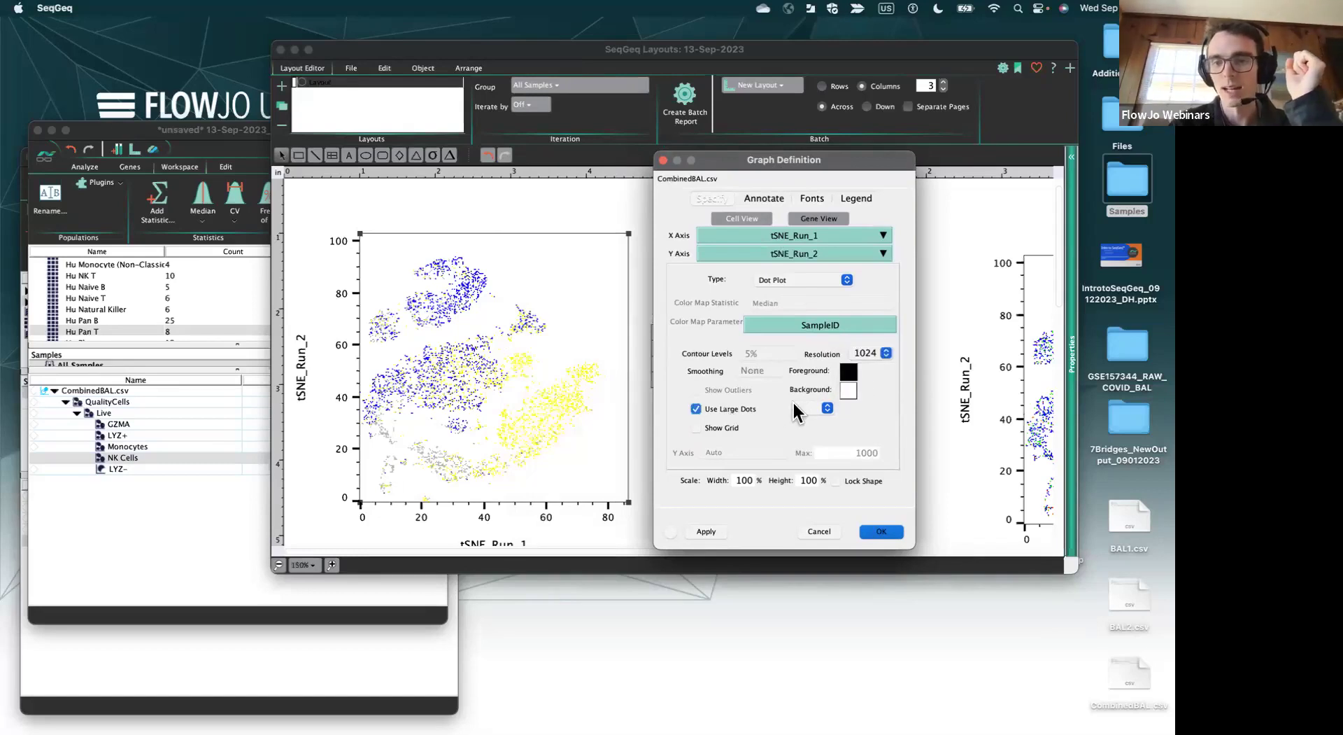
left_click(725, 409)
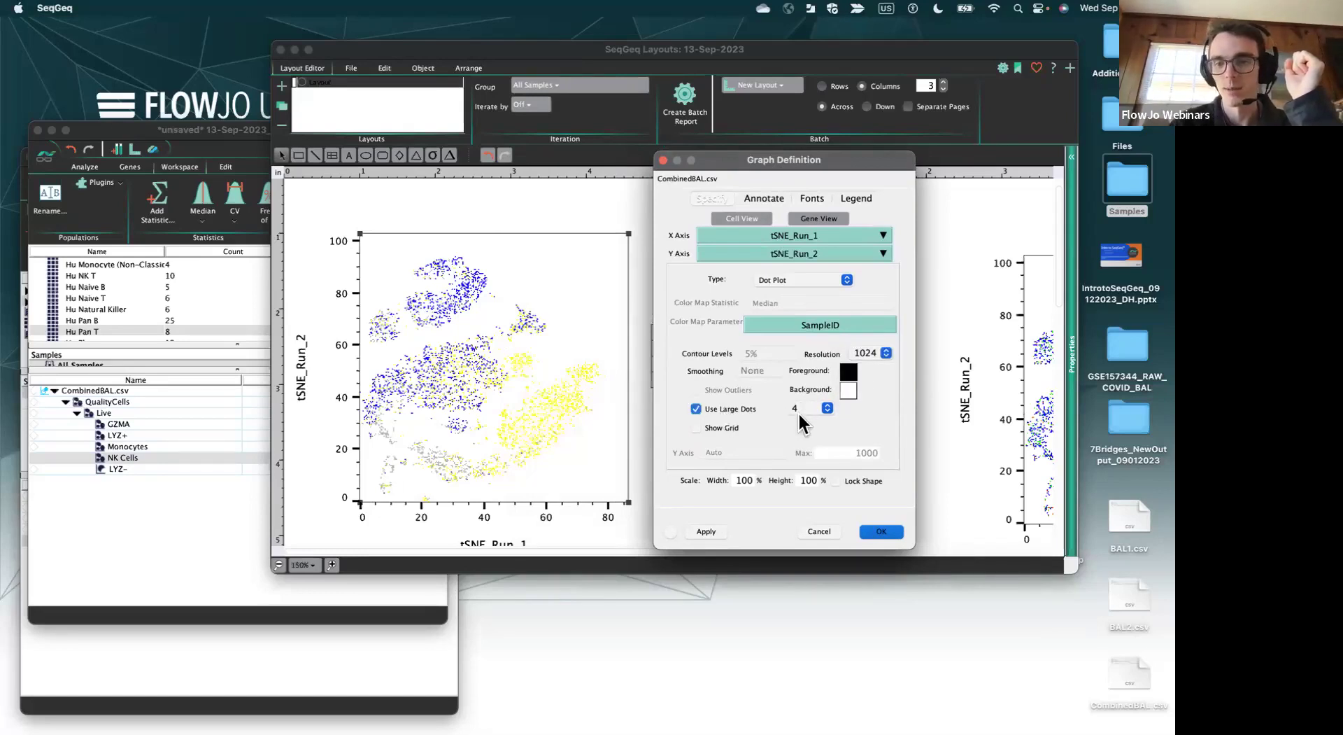
left_click(806, 409)
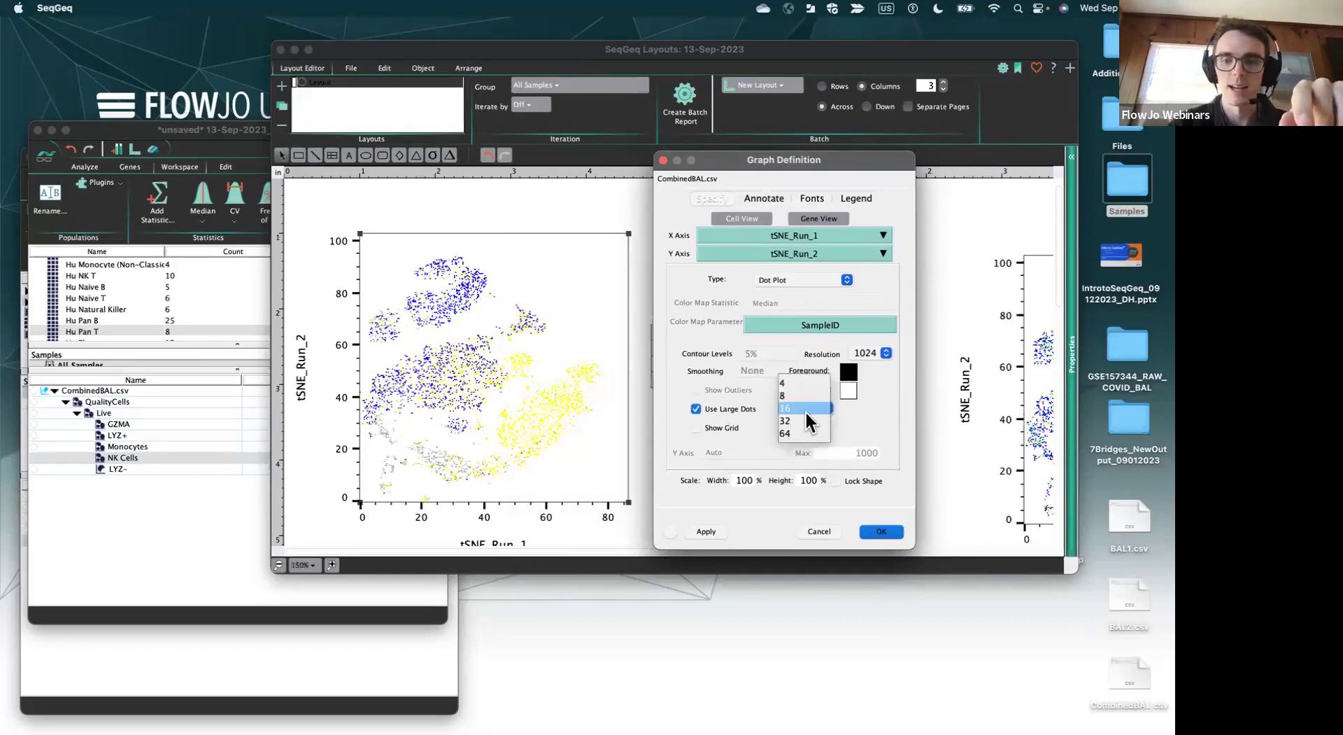
left_click(804, 420)
left_click(876, 530)
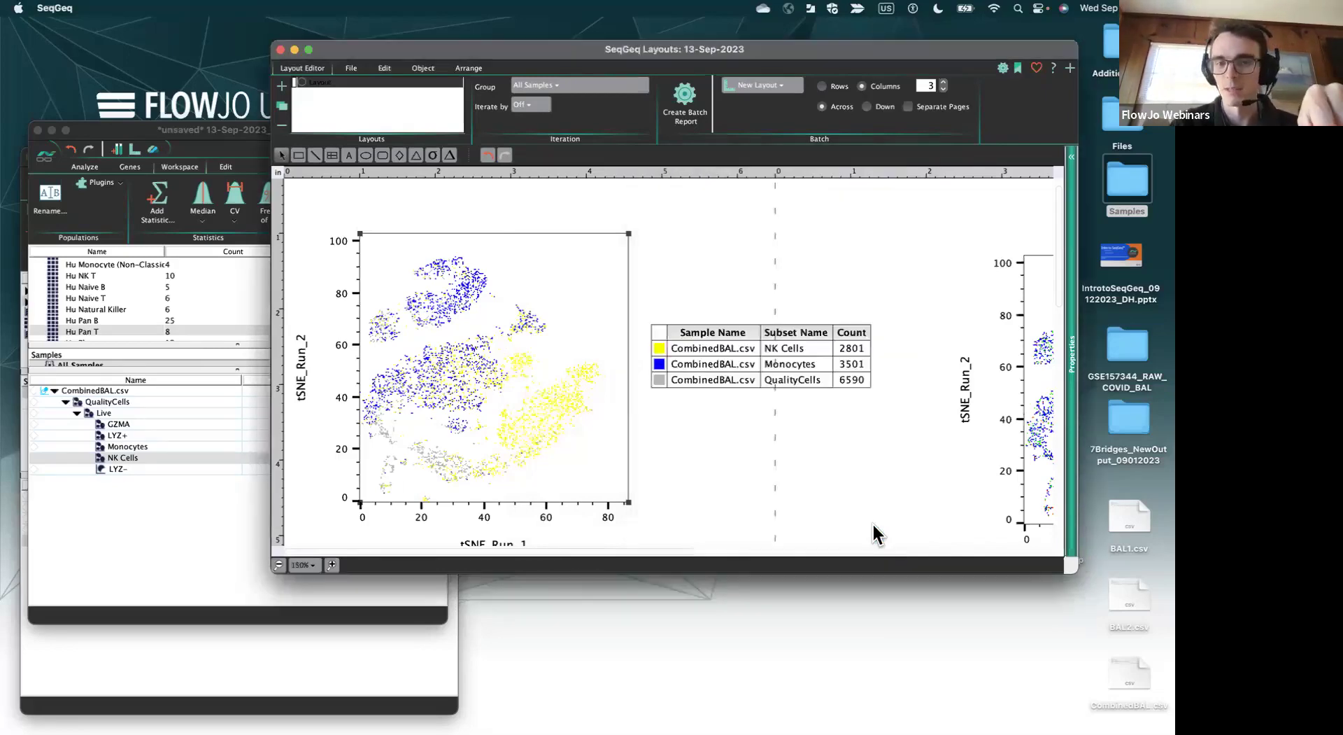
- Raise the first t-SNE plot's resolution to 2048 in its graph definition
double_click(560, 390)
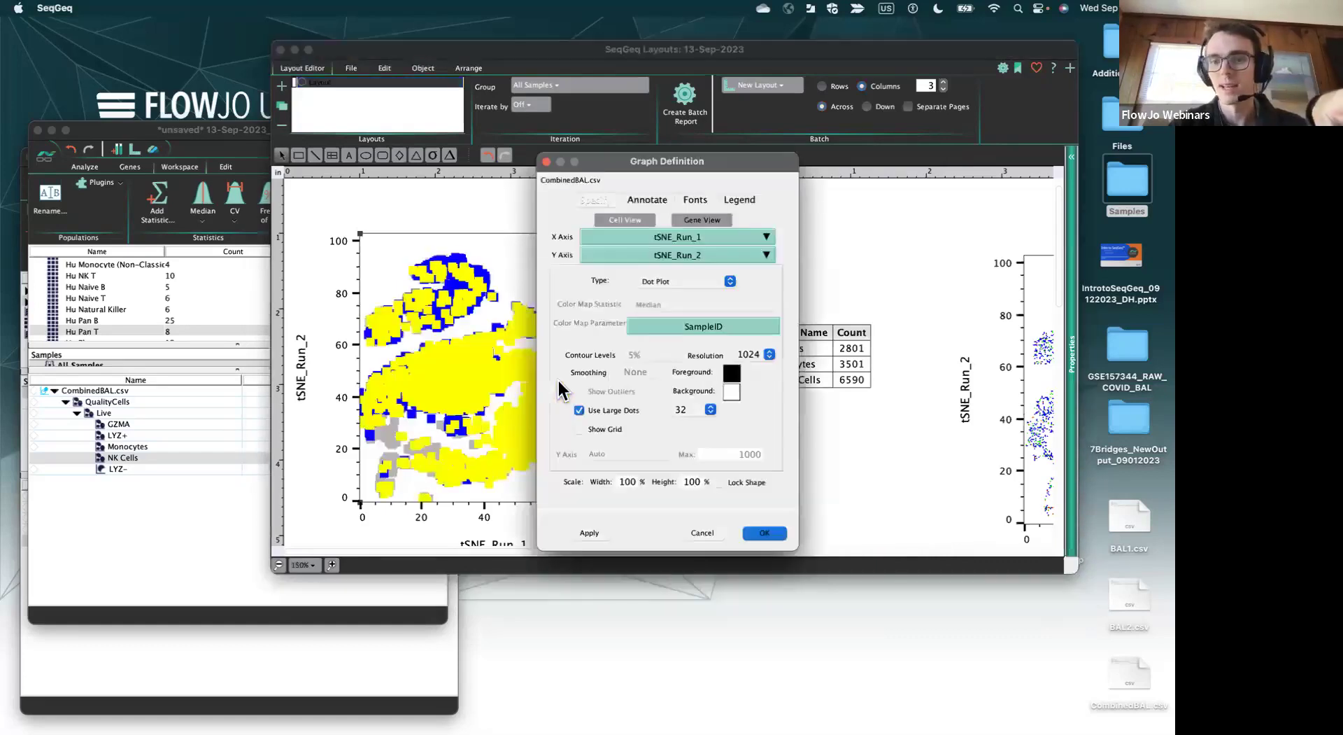
left_click(769, 354)
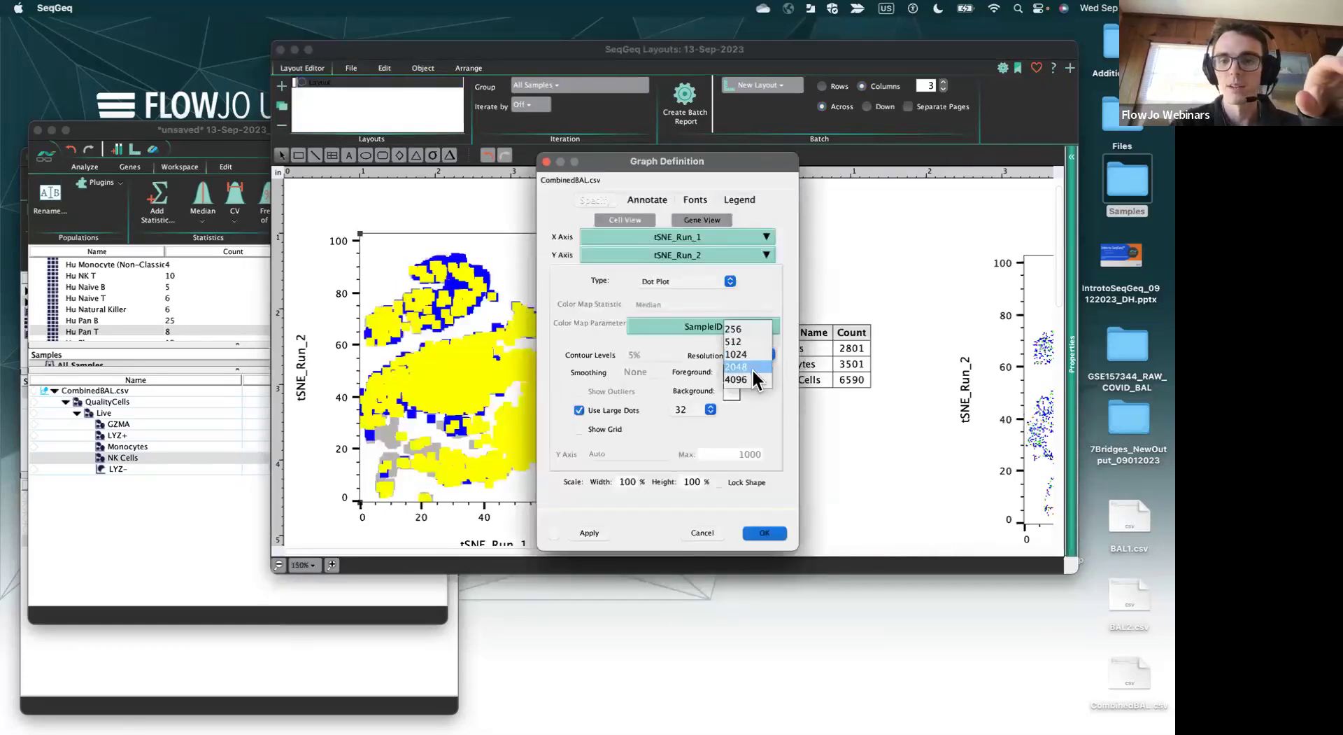
left_click(755, 374)
left_click(768, 534)
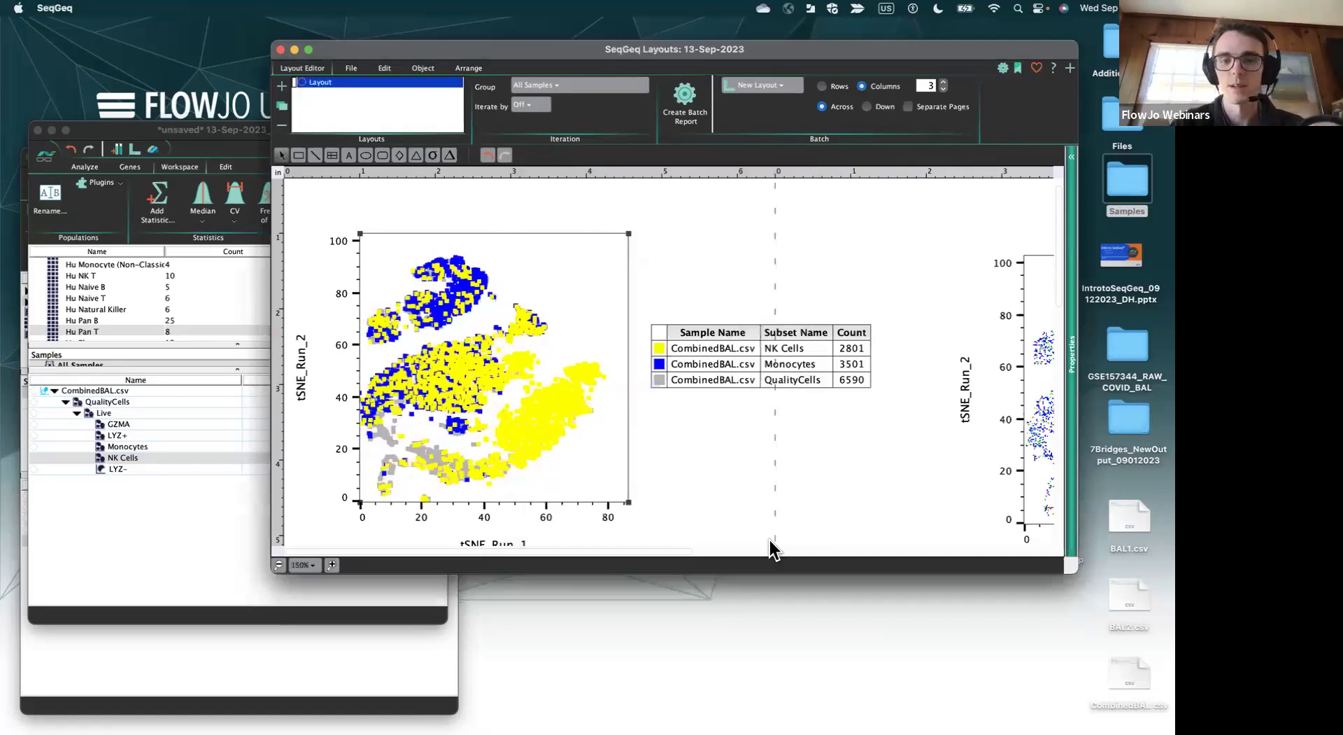
- Reduce the first t-SNE plot's large dot size to 16 and set its resolution to 1024
double_click(564, 449)
left_click(701, 411)
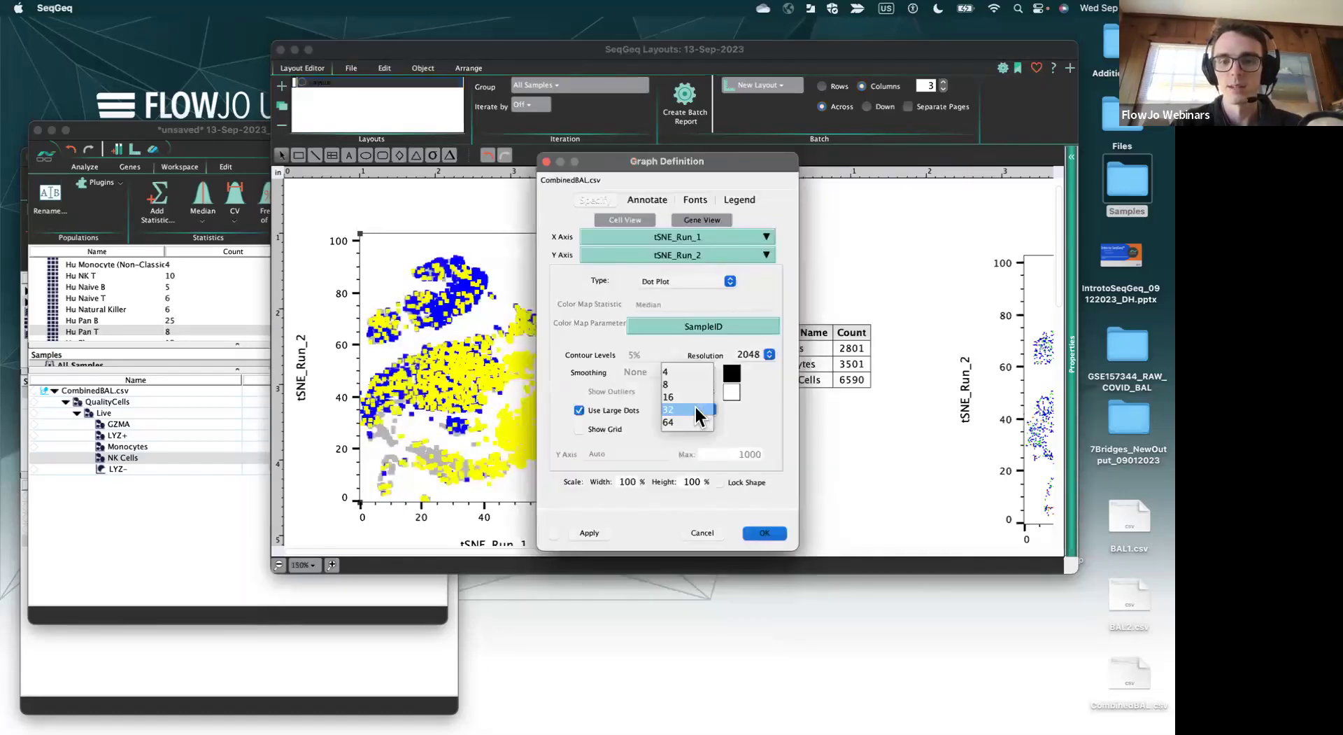
left_click(686, 395)
left_click(766, 353)
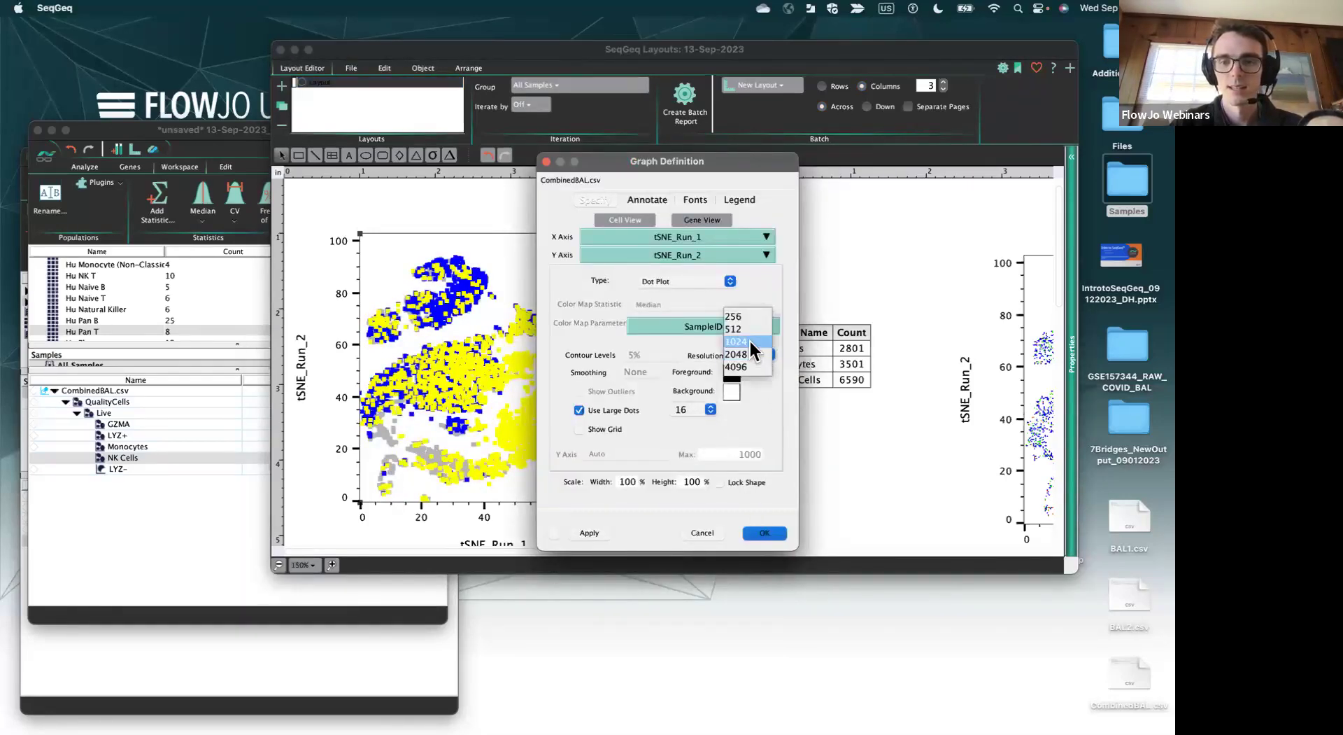
left_click(750, 341)
left_click(766, 534)
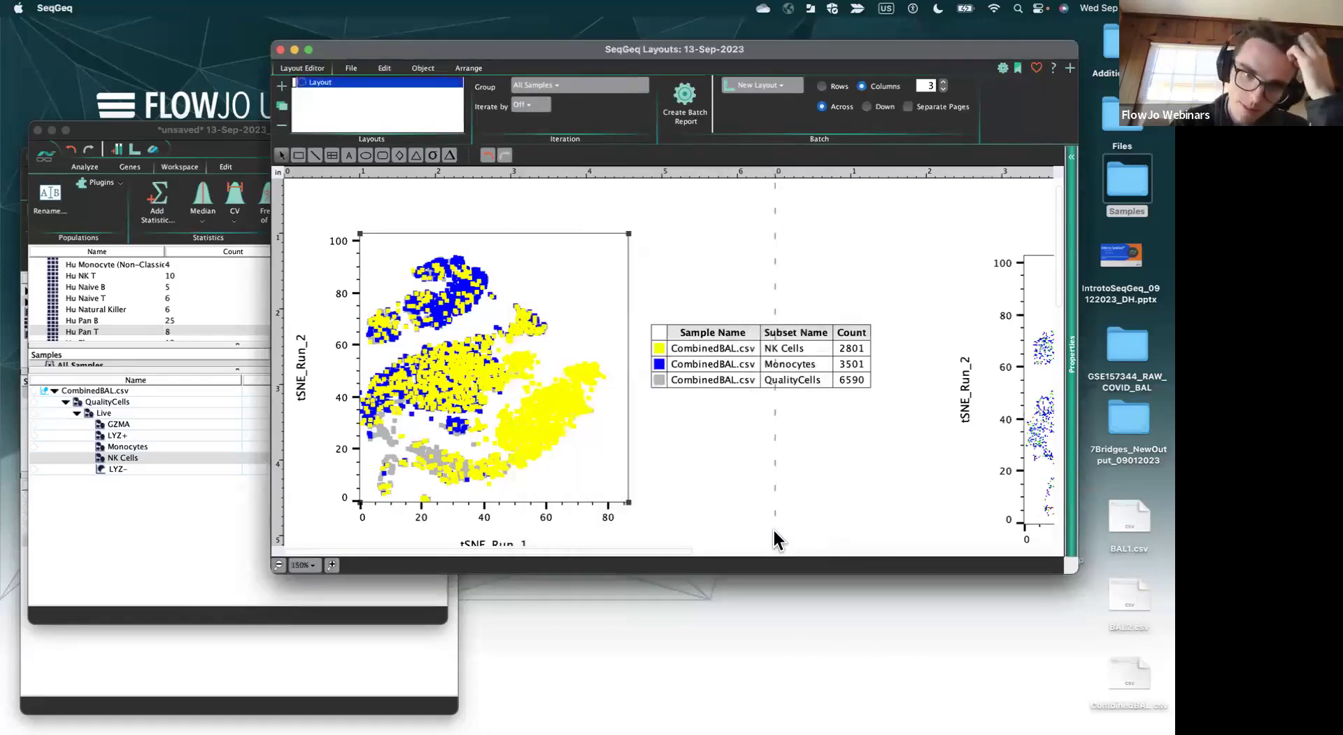
- Set the first t-SNE plot's resolution to 2048, keeping the large dot size at 16
double_click(587, 423)
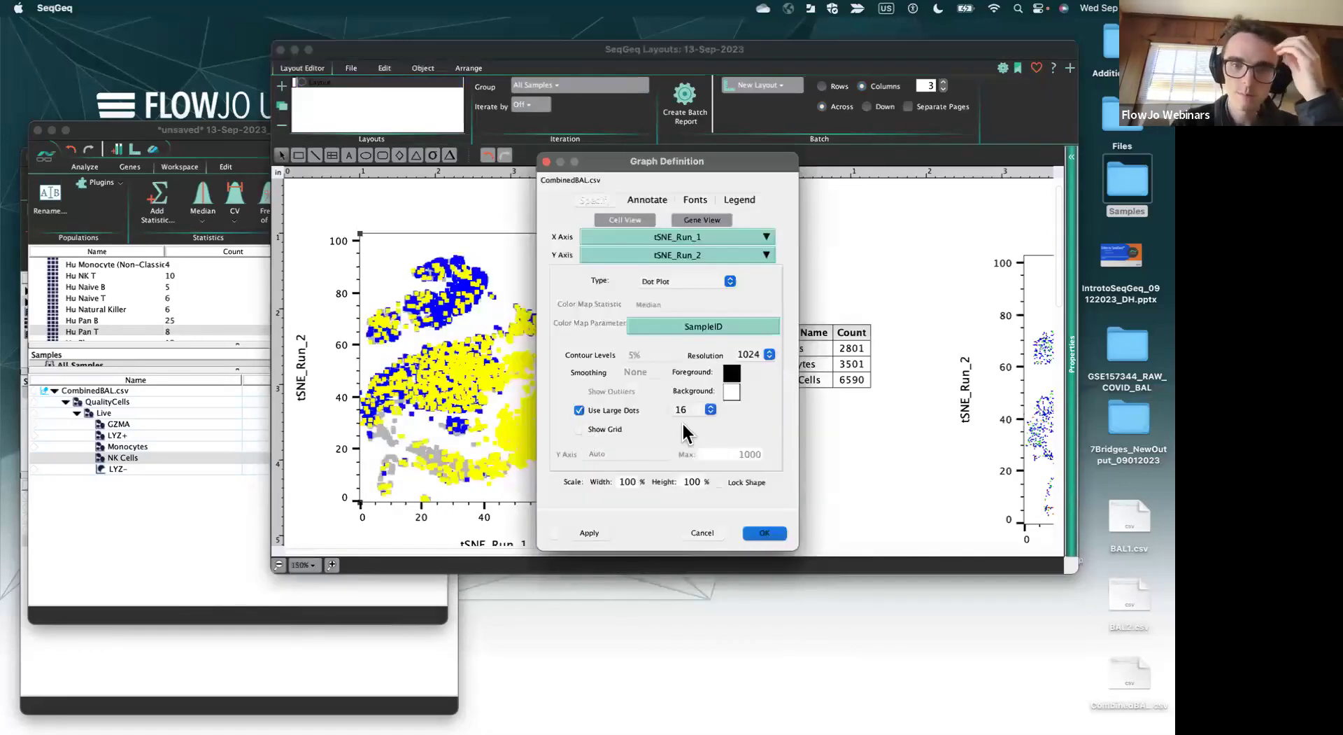
left_click(685, 412)
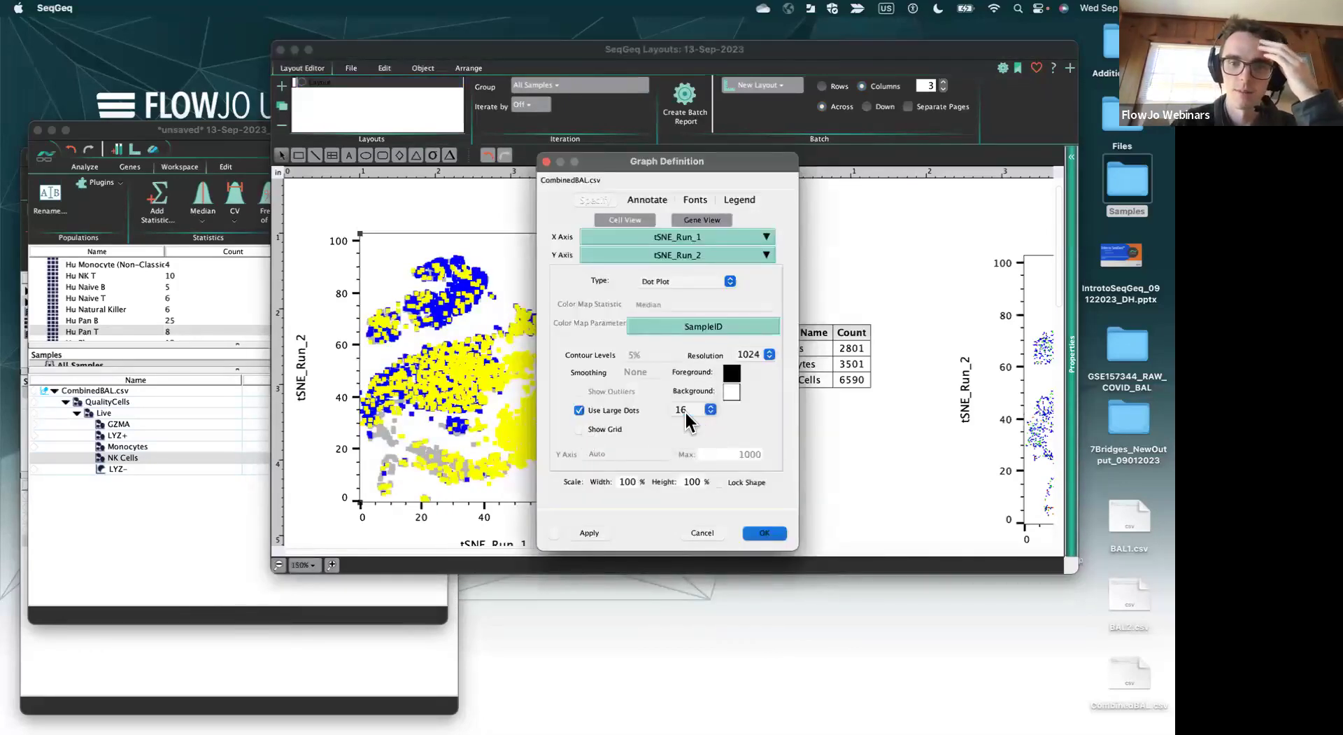
left_click(686, 410)
left_click(760, 352)
left_click(753, 365)
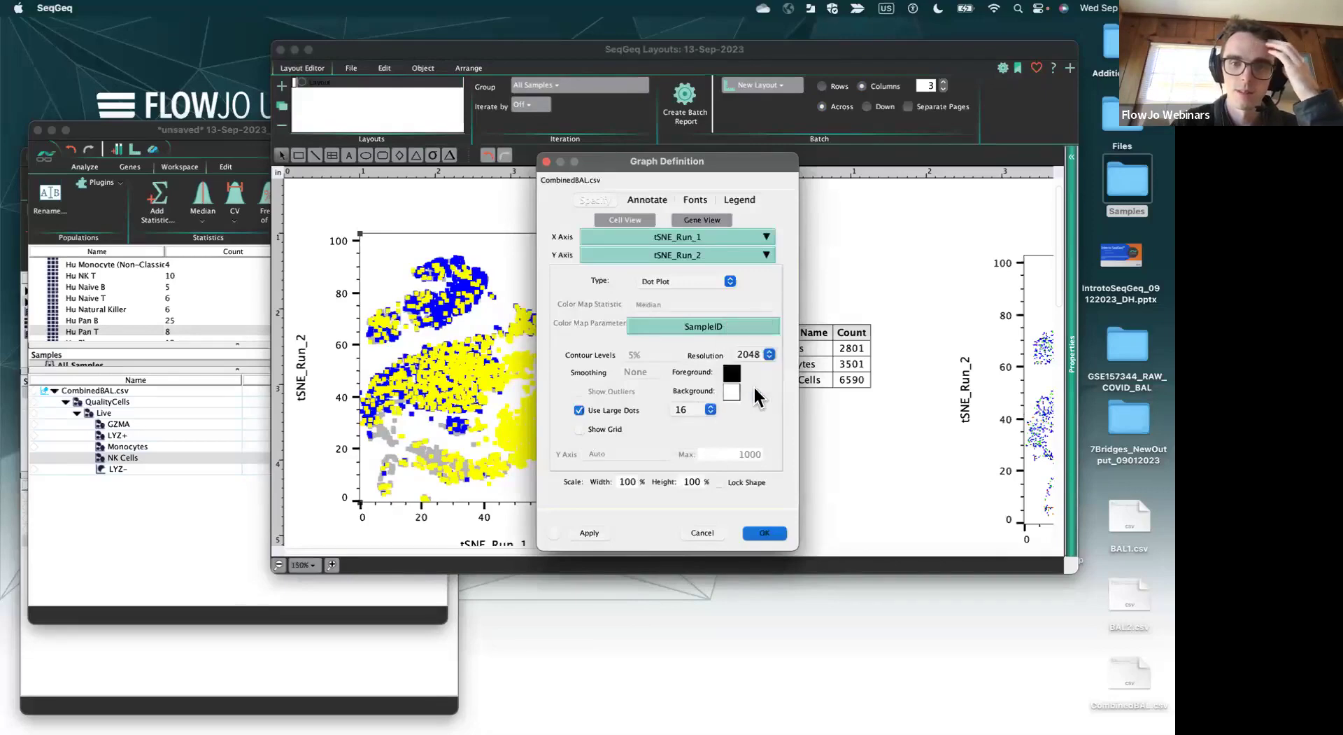
left_click(764, 536)
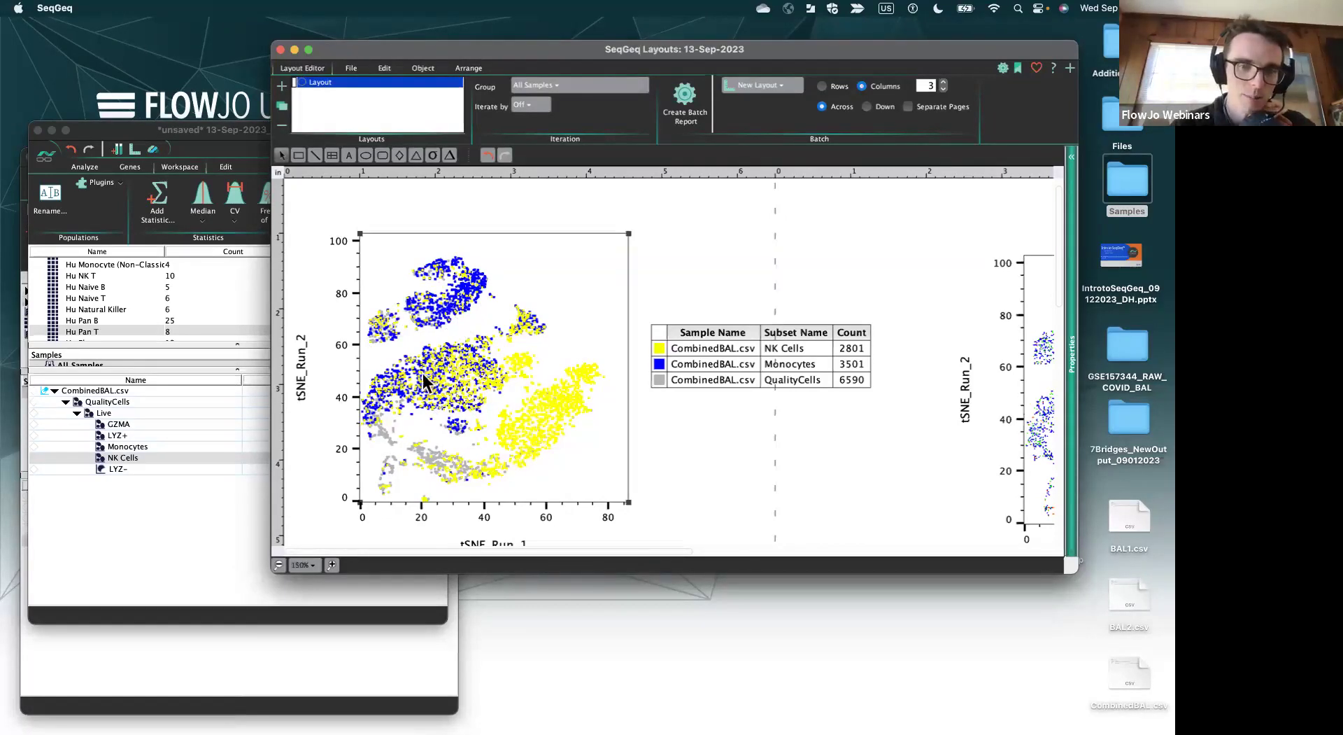
- Bring up the parent Live plot from the NK Cells population, close the NK Cells plot, and arrange the Live plot beside the layout editor
left_click(135, 456)
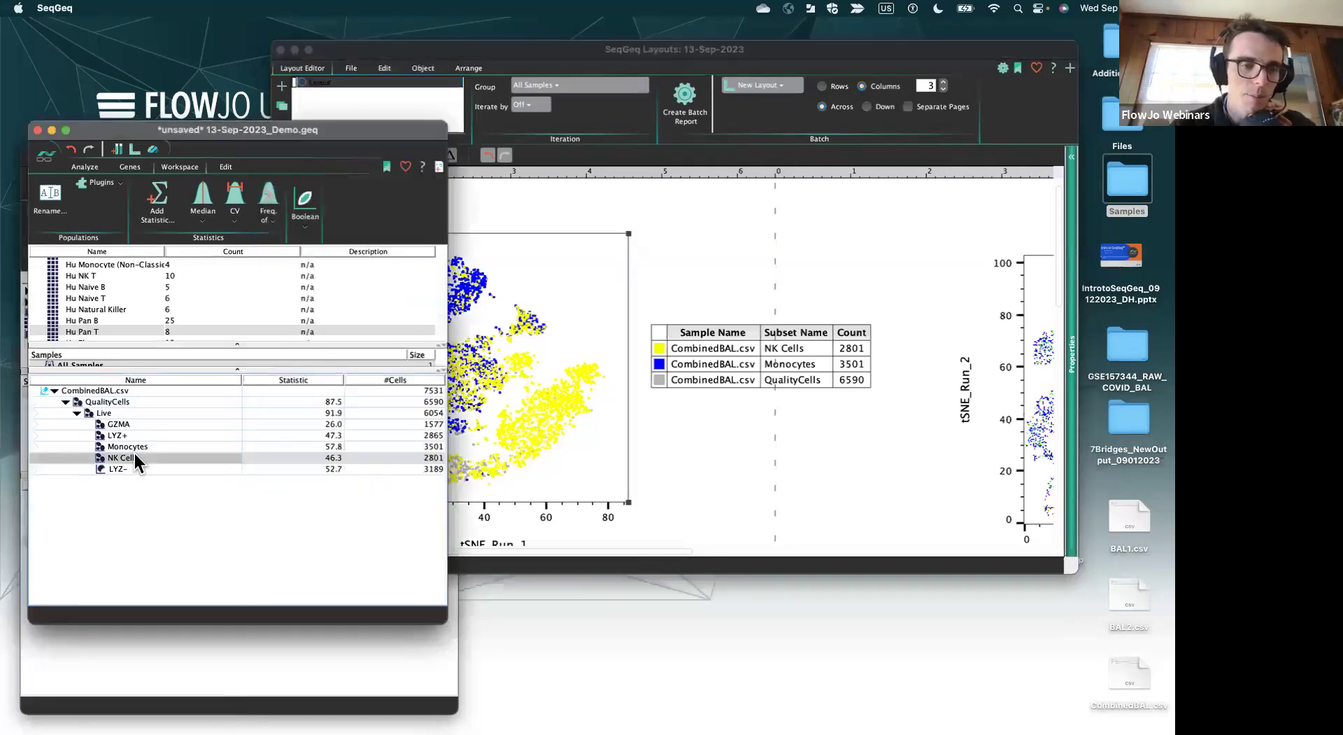
double_click(135, 457)
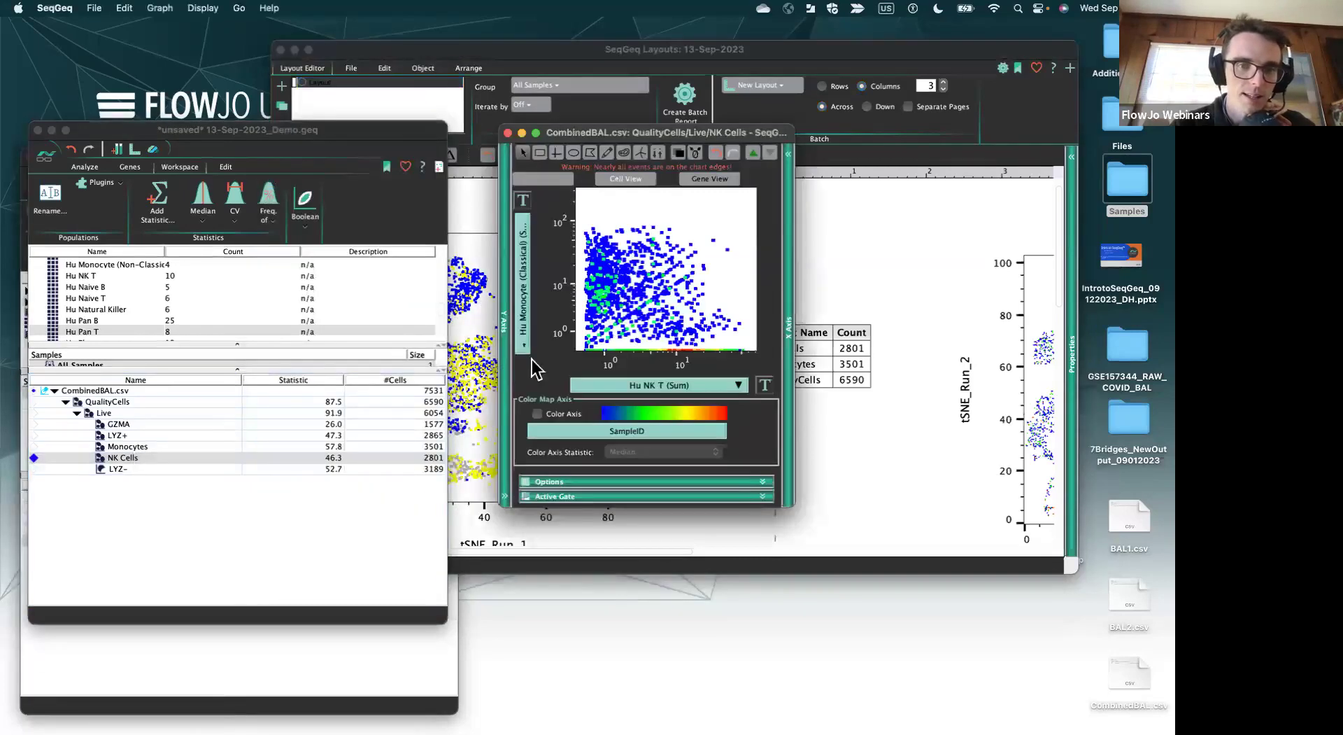
left_click(753, 153)
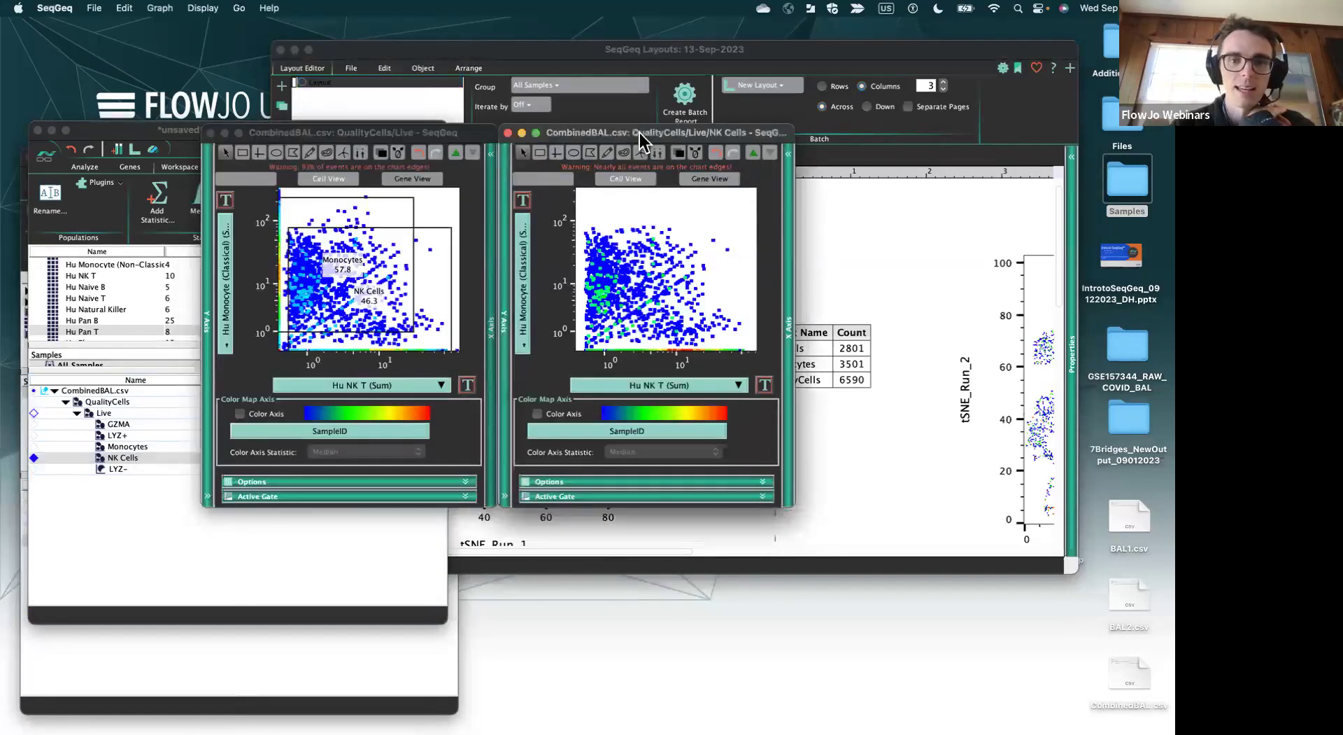
left_click(507, 133)
left_click_drag(425, 134, 351, 126)
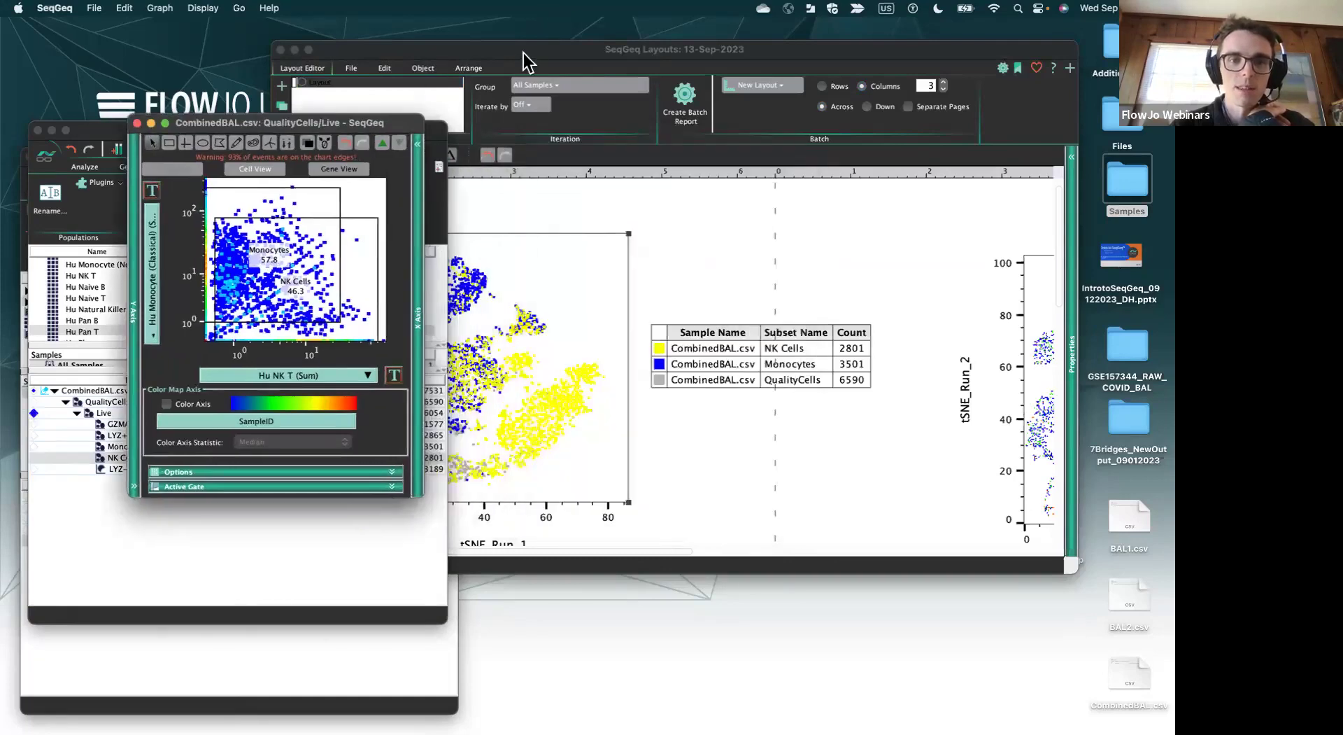
left_click_drag(523, 53, 574, 38)
left_click_drag(718, 59, 708, 55)
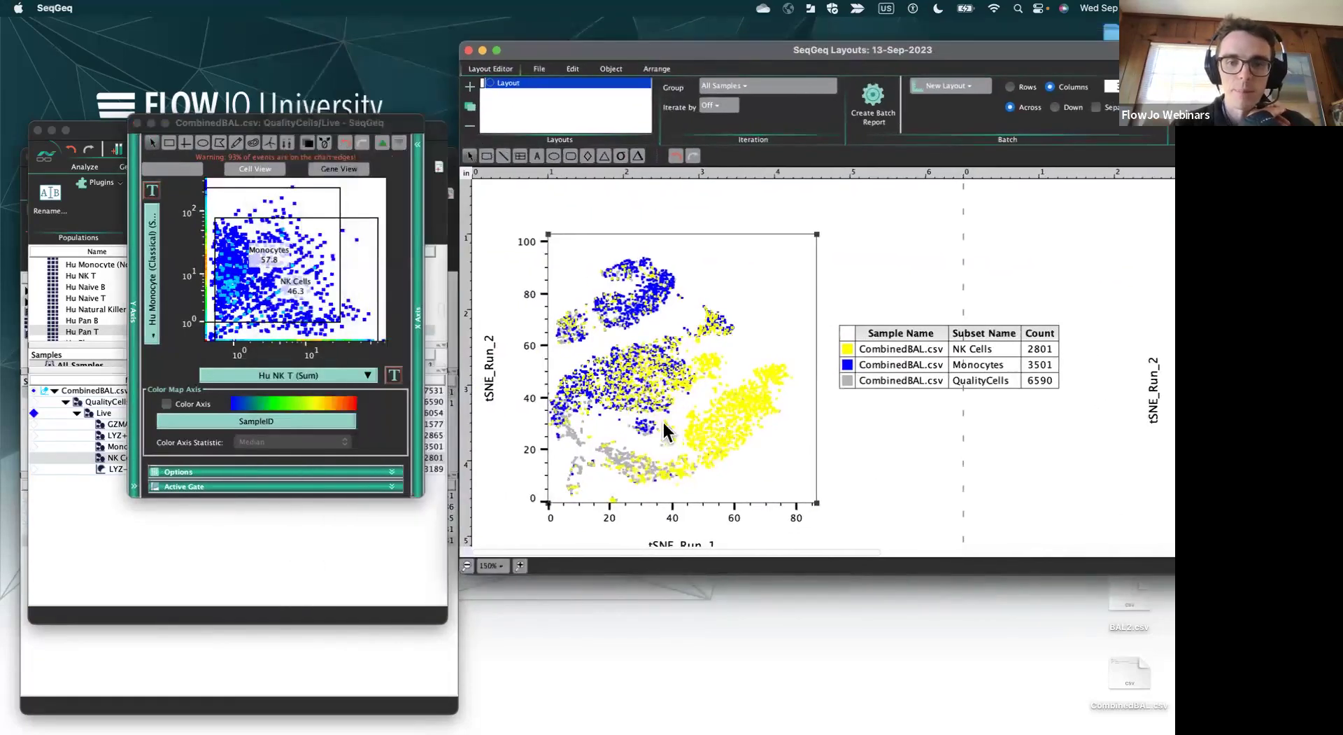
- Lower the NK Cells gate's upper edge to just below 10^0 on the Y axis, and widen the Monocytes gate along the X axis
left_click(325, 287)
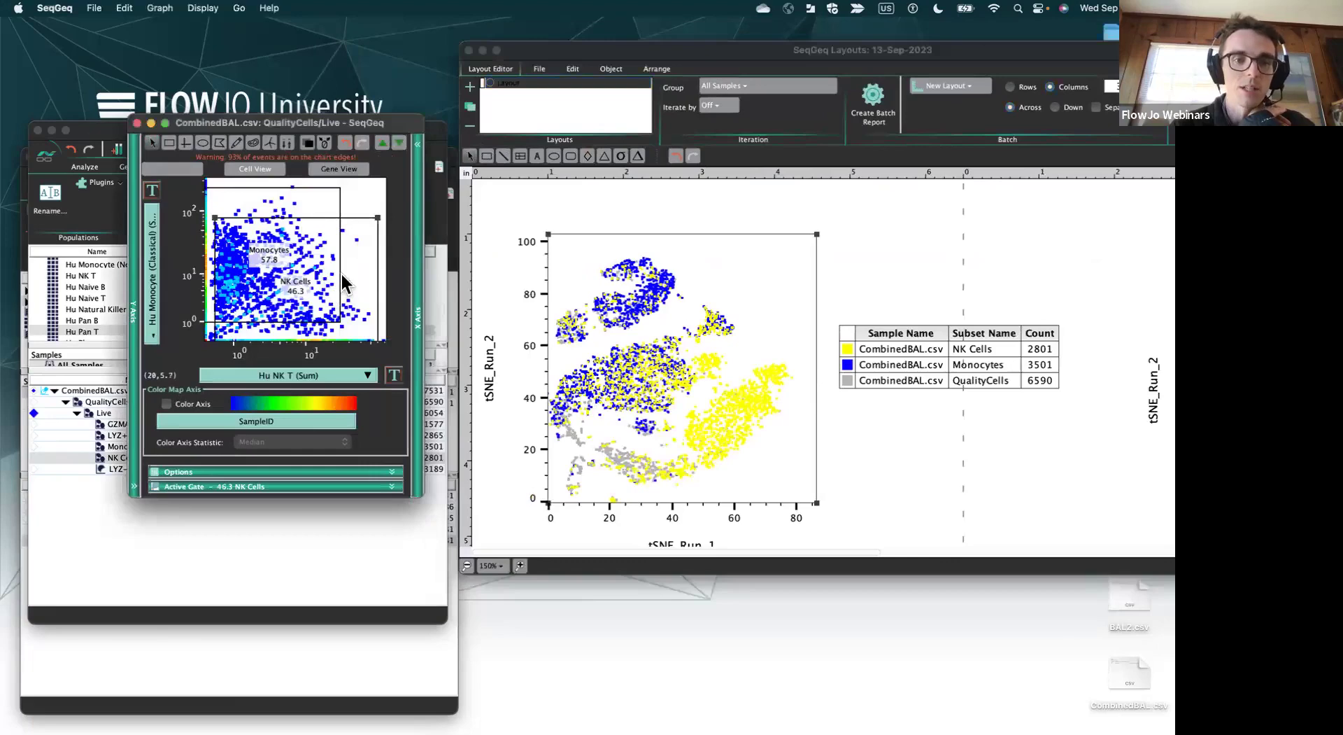
left_click_drag(378, 218, 375, 323)
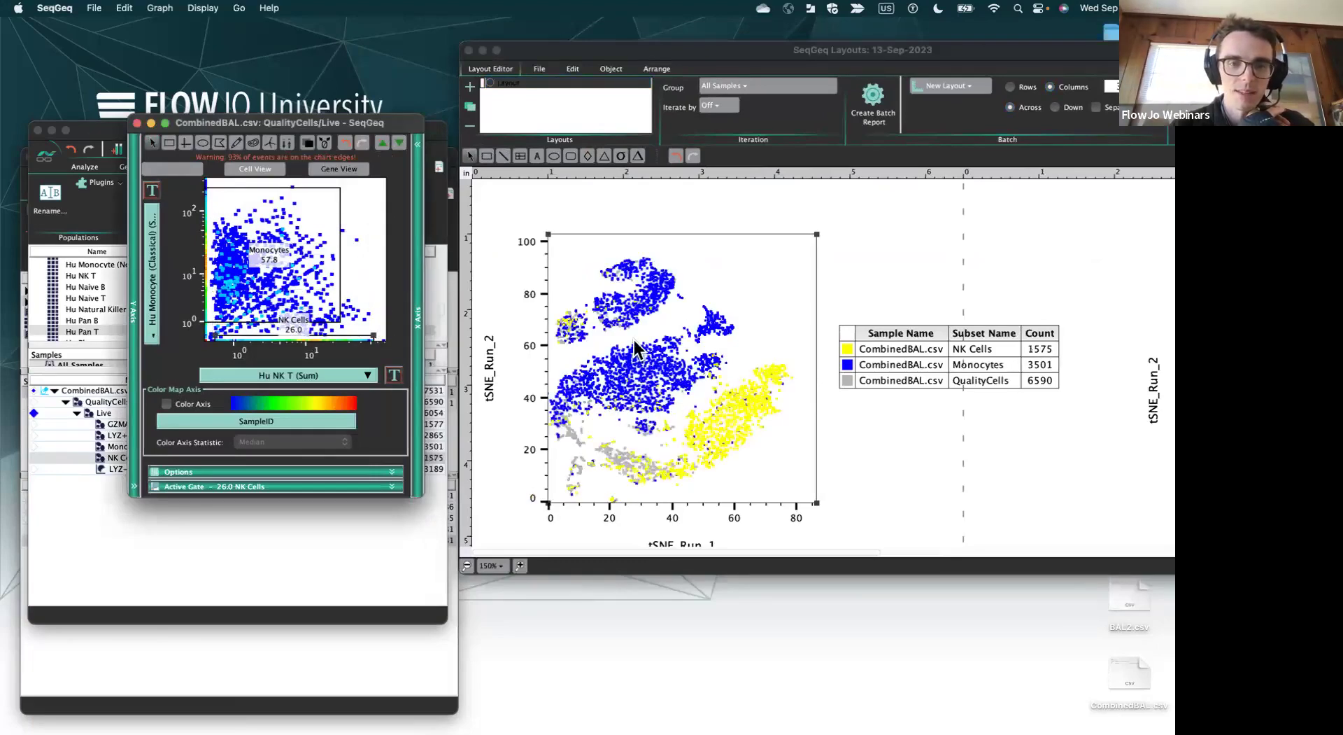
left_click(333, 321)
left_click_drag(333, 322, 214, 318)
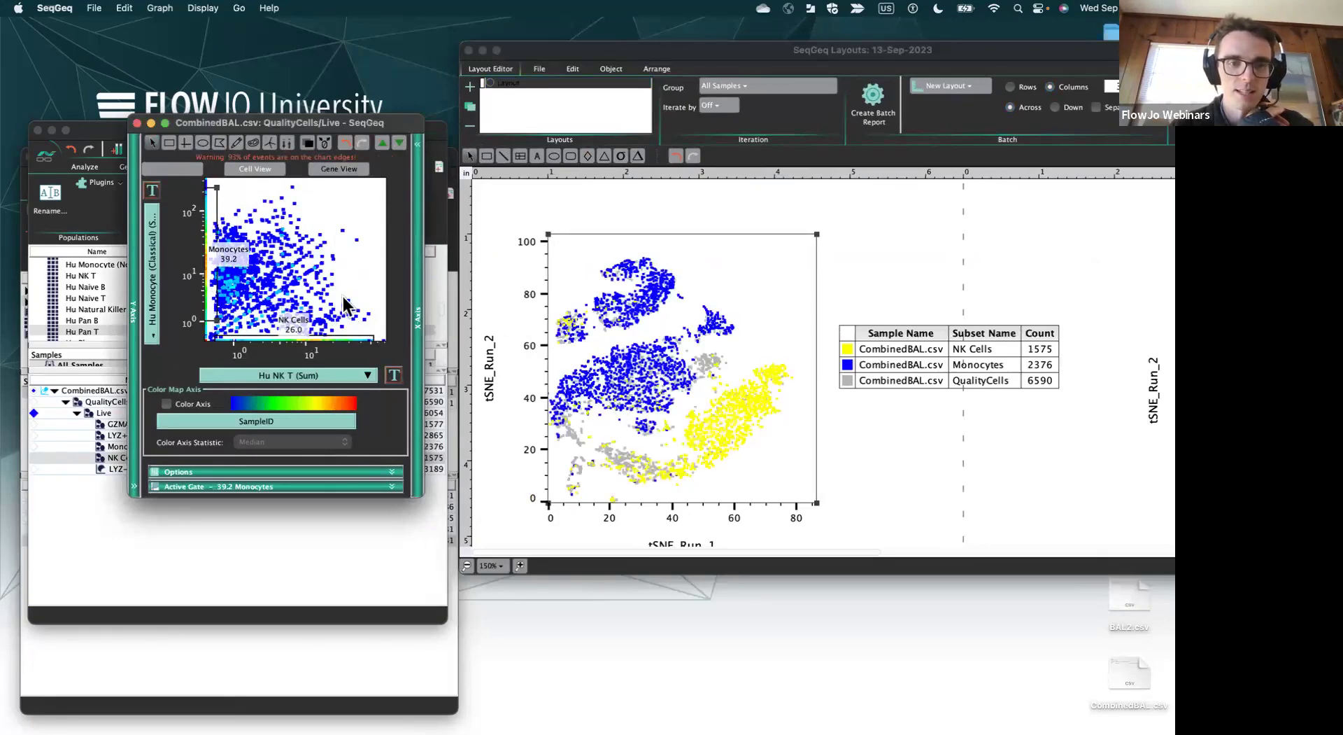
left_click_drag(216, 316, 367, 326)
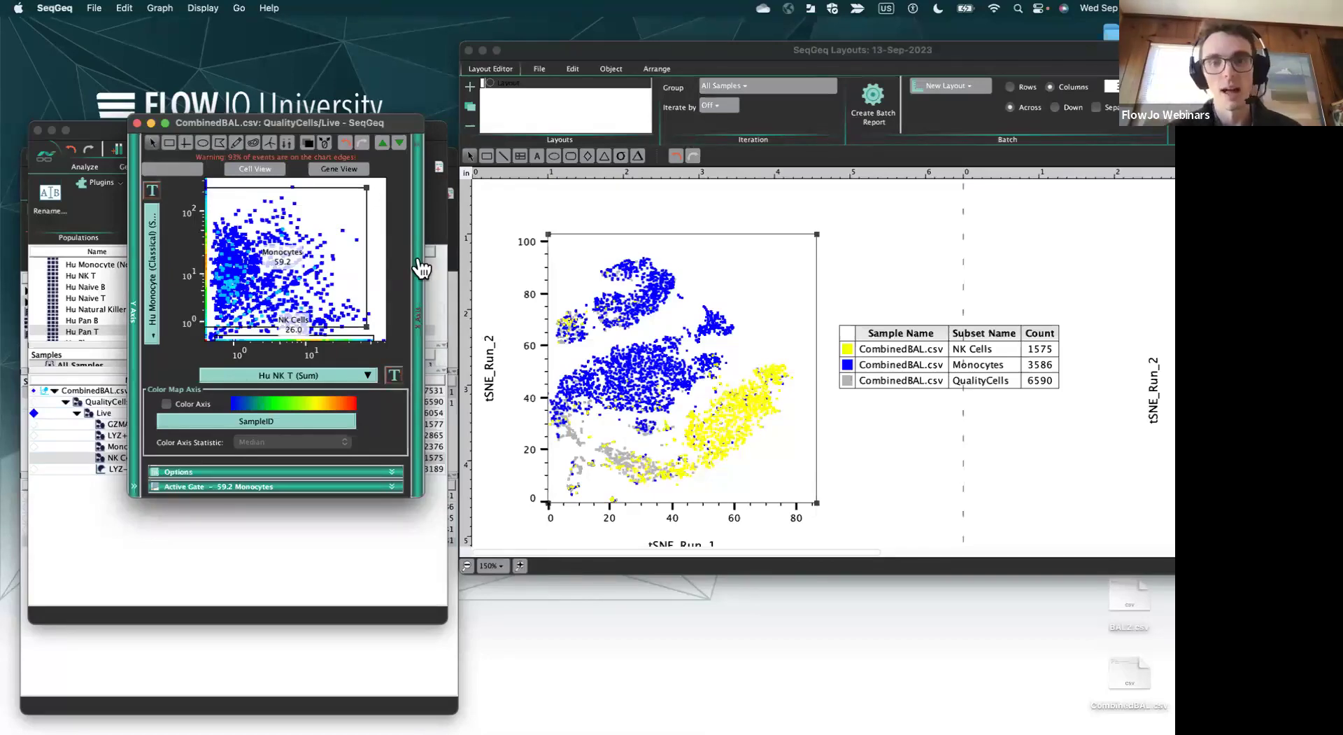
- Close the Live plot and the layout editor
left_click(137, 123)
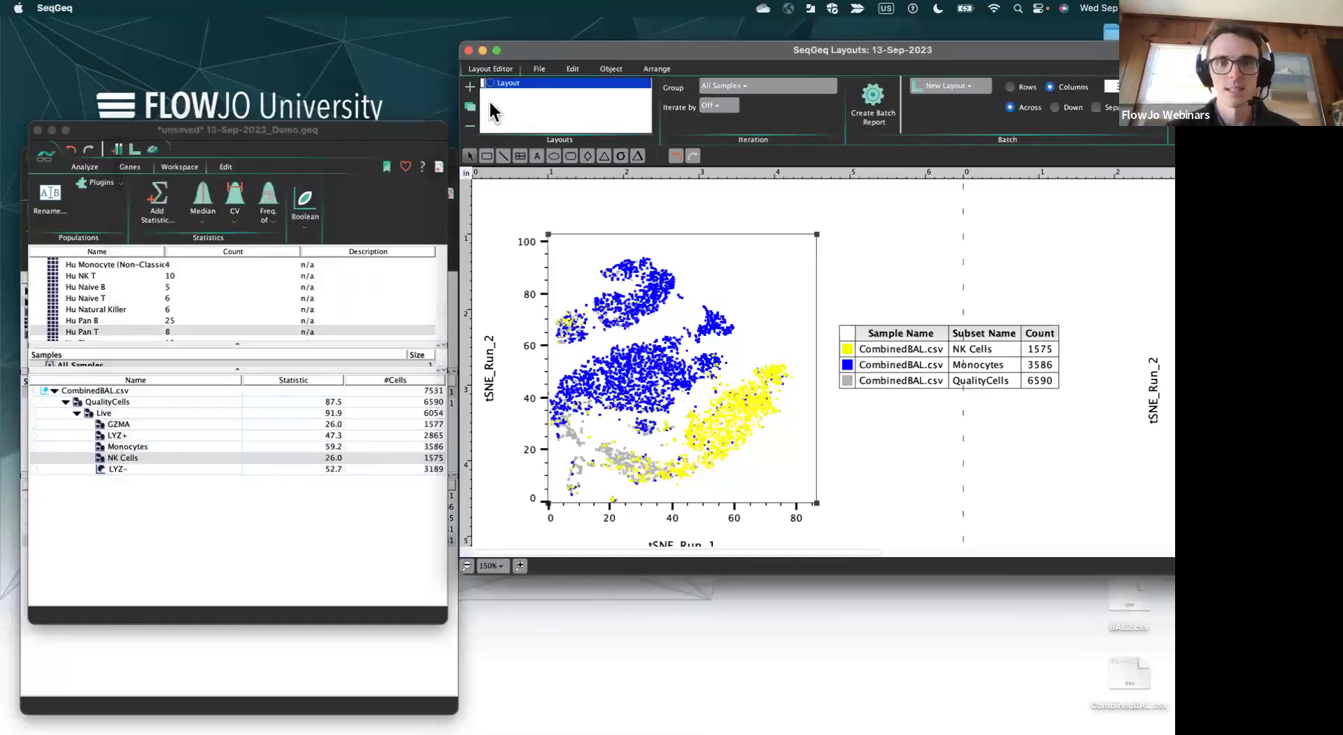
left_click(467, 52)
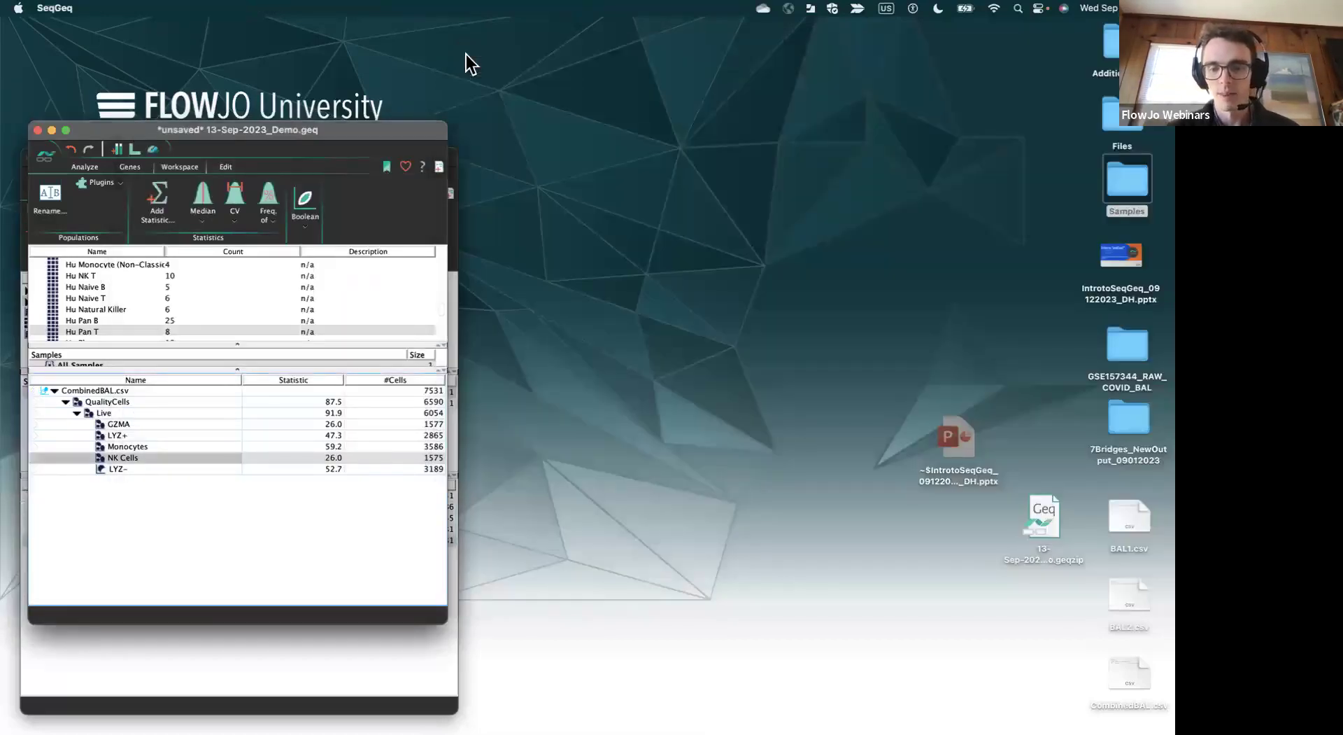